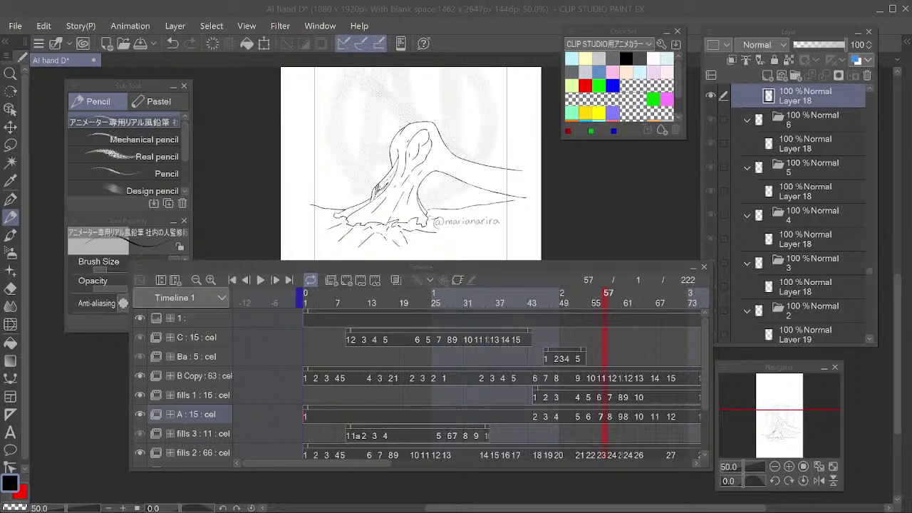
Scrub the hand animation between frames 57 and 48 and examine cel 4 of animation folder A
{"action": "mouse_move", "coordinate": [550, 302]}
{"action": "left_mouse_down"}
{"action": "mouse_move", "coordinate": [533, 302]}
{"action": "mouse_move", "coordinate": [588, 301]}
{"action": "mouse_move", "coordinate": [543, 304]}
{"action": "mouse_move", "coordinate": [558, 300]}
{"action": "left_mouse_up"}
{"action": "mouse_move", "coordinate": [512, 206]}
{"action": "left_mouse_down"}
{"action": "mouse_move", "coordinate": [540, 169]}
{"action": "mouse_move", "coordinate": [518, 191]}
{"action": "mouse_move", "coordinate": [535, 180]}
{"action": "mouse_move", "coordinate": [527, 169]}
{"action": "mouse_move", "coordinate": [523, 192]}
{"action": "left_mouse_up"}
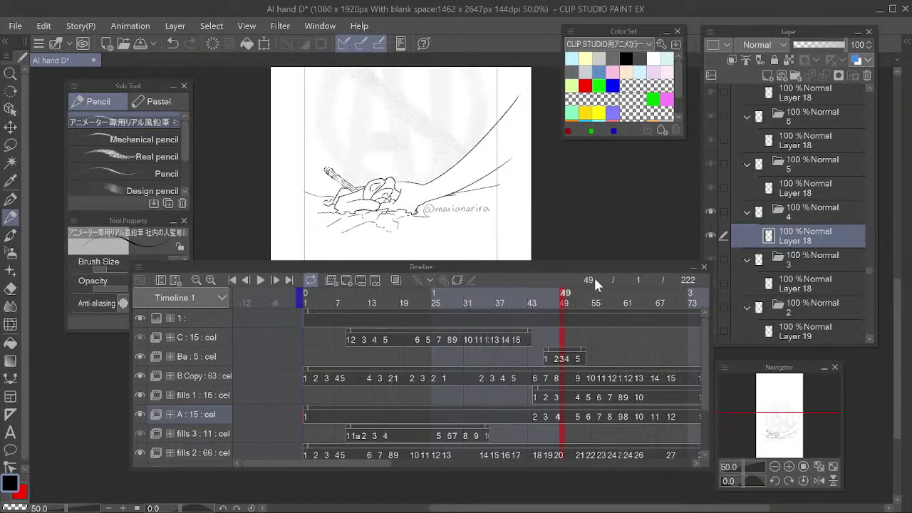
{"action": "left_click_drag", "start_coordinate": [543, 301], "coordinate": [544, 413]}
{"action": "left_click_drag", "start_coordinate": [804, 228], "coordinate": [803, 315]}
{"action": "left_click", "coordinate": [557, 417]}
{"action": "scroll", "coordinate": [810, 226], "scroll_direction": "up", "scroll_amount": 5}
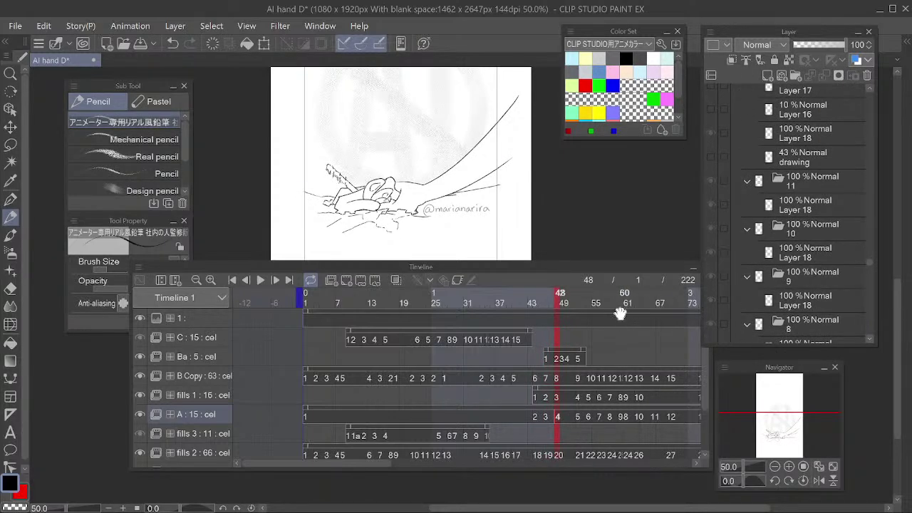
{"action": "left_click", "coordinate": [541, 305]}
{"action": "left_click_drag", "start_coordinate": [541, 303], "coordinate": [567, 360]}
{"action": "scroll", "coordinate": [784, 242], "scroll_direction": "up", "scroll_amount": 5}
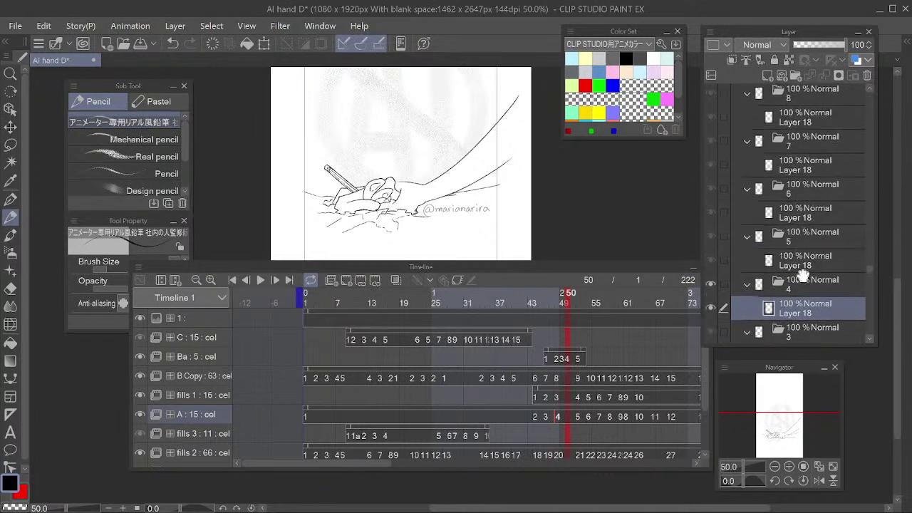
{"action": "scroll", "coordinate": [812, 226], "scroll_direction": "up", "scroll_amount": 4}
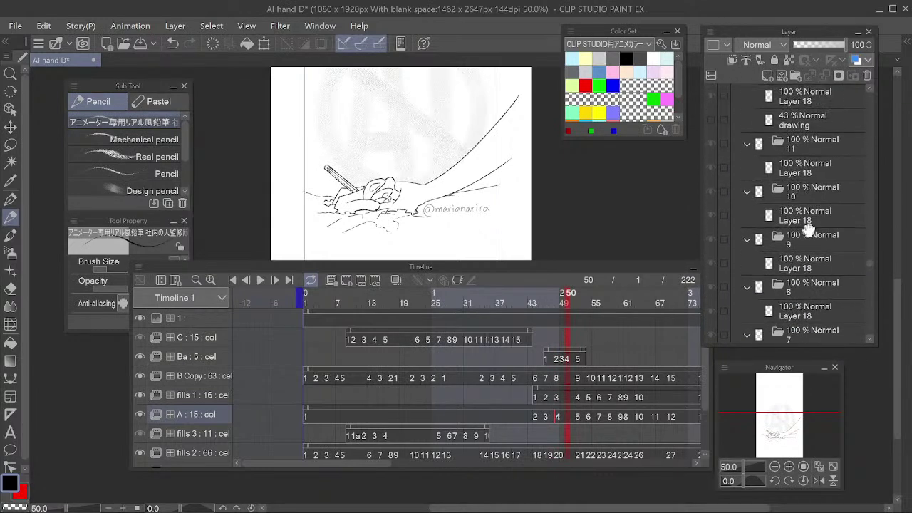
Delete Layer 17, Layer 16 and the drawing layer from cel 12 of folder A, keeping only Layer 18
{"action": "left_click", "coordinate": [799, 223]}
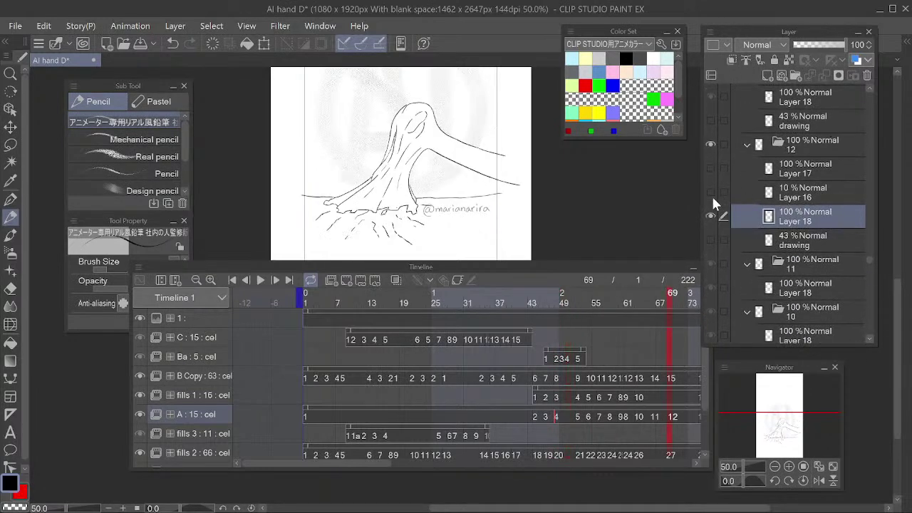
{"action": "left_click", "coordinate": [810, 169]}
{"action": "left_click", "coordinate": [867, 76]}
{"action": "left_click", "coordinate": [866, 76]}
{"action": "left_click", "coordinate": [803, 196]}
{"action": "left_click", "coordinate": [811, 164]}
Delete Layer 17, Layer 16 and the drawing layer from cel 13 of folder A, keeping only Layer 18
{"action": "scroll", "coordinate": [806, 163], "scroll_direction": "up", "scroll_amount": 2}
{"action": "left_click", "coordinate": [805, 148]}
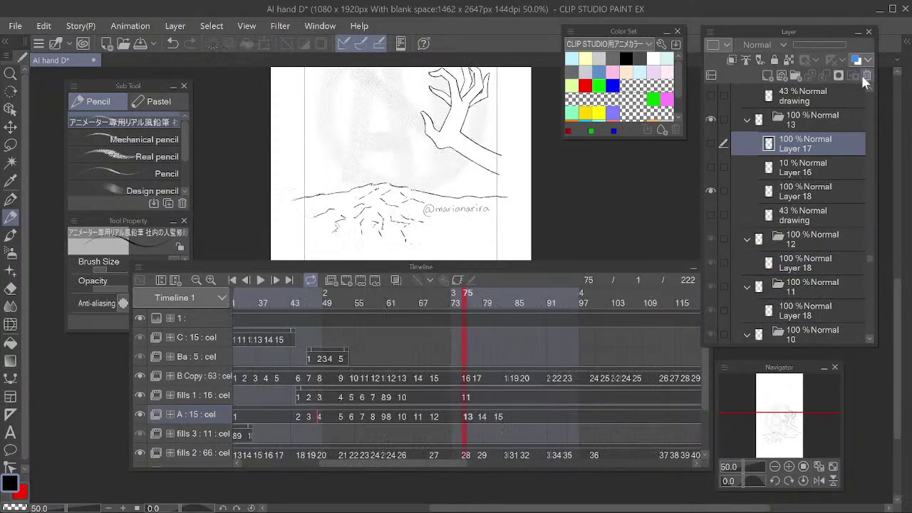
{"action": "left_click", "coordinate": [865, 76]}
{"action": "left_click", "coordinate": [865, 76]}
{"action": "left_click", "coordinate": [805, 166]}
{"action": "left_click", "coordinate": [866, 75]}
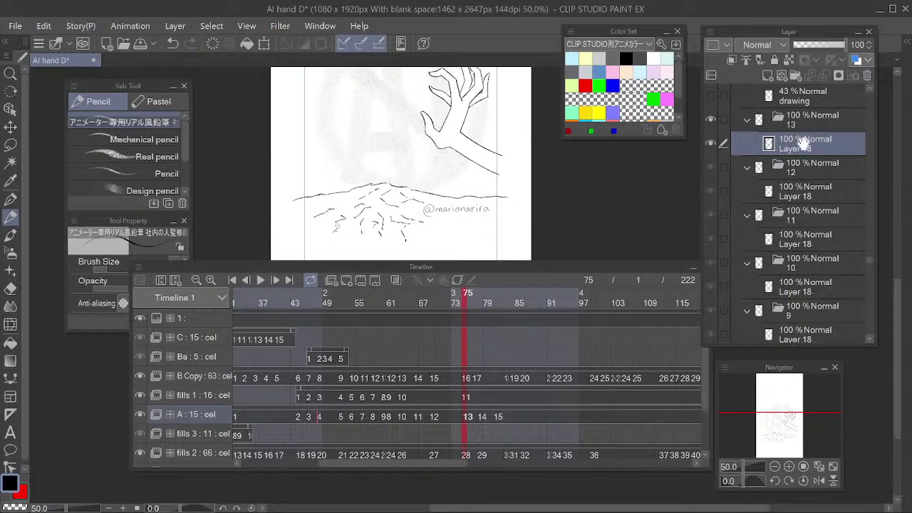
Delete Layer 17, Layer 16 and the drawing layer from cel 14 of folder A, keeping only Layer 18
{"action": "scroll", "coordinate": [809, 213], "scroll_direction": "up", "scroll_amount": 6}
{"action": "left_click", "coordinate": [809, 170]}
{"action": "left_click", "coordinate": [866, 75]}
{"action": "left_click", "coordinate": [866, 76]}
{"action": "left_click", "coordinate": [801, 196]}
{"action": "left_click", "coordinate": [866, 75]}
Delete Layer 17 and Layer 16 from cel 15 of folder A
{"action": "left_click_drag", "start_coordinate": [812, 164], "coordinate": [777, 294]}
{"action": "left_click", "coordinate": [802, 180]}
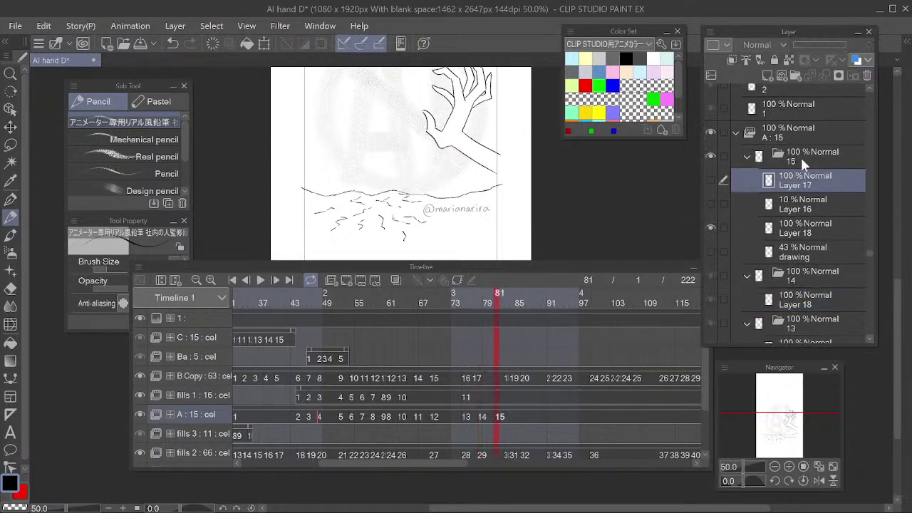
{"action": "left_click", "coordinate": [866, 75]}
{"action": "left_click", "coordinate": [866, 75]}
Look through the layer list from cel 15 of folder A up past fills 1 to the first B Copy cels
{"action": "scroll", "coordinate": [787, 258], "scroll_direction": "up", "scroll_amount": 6}
{"action": "scroll", "coordinate": [787, 257], "scroll_direction": "up", "scroll_amount": 5}
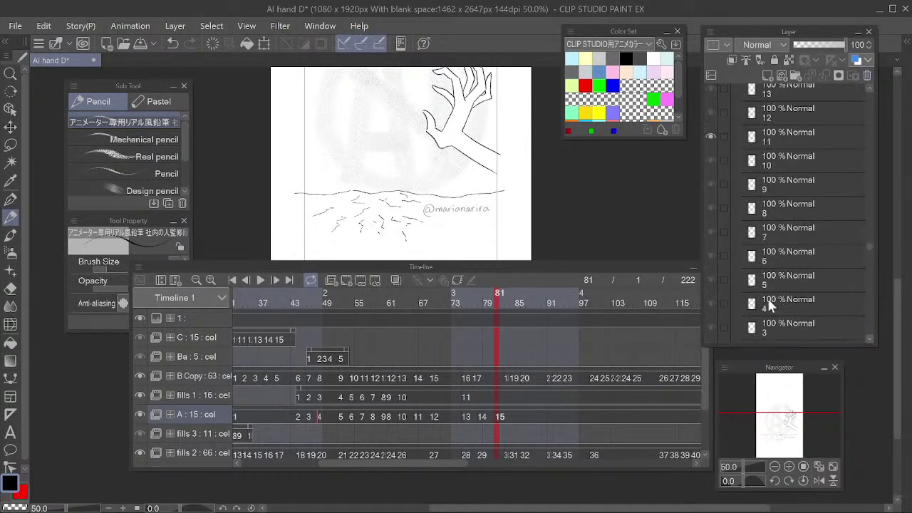
{"action": "scroll", "coordinate": [793, 280], "scroll_direction": "up", "scroll_amount": 1}
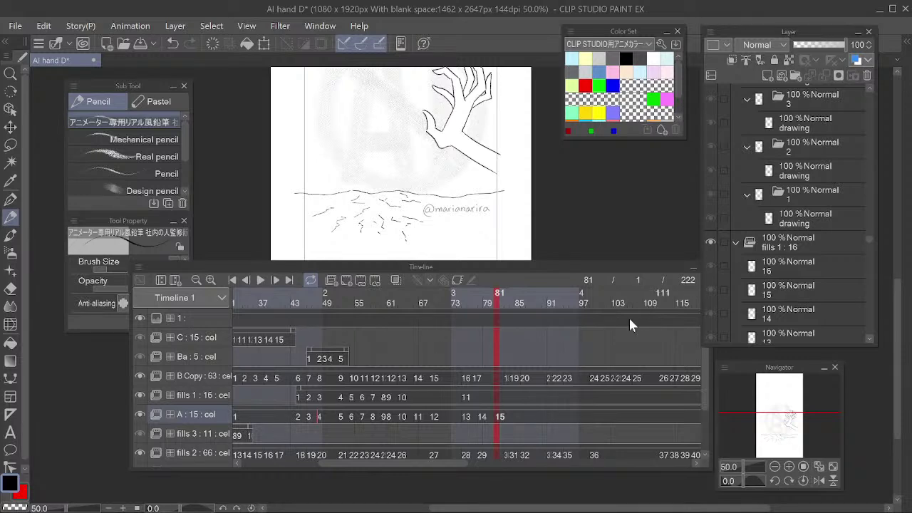
{"action": "left_click", "coordinate": [501, 416]}
{"action": "left_click_drag", "start_coordinate": [471, 356], "coordinate": [608, 350]}
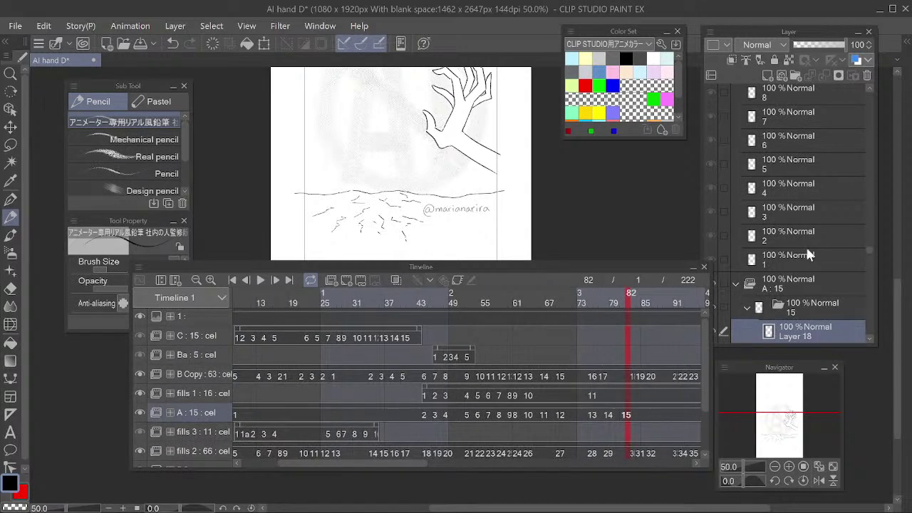
{"action": "scroll", "coordinate": [802, 236], "scroll_direction": "up", "scroll_amount": 3}
{"action": "scroll", "coordinate": [802, 237], "scroll_direction": "up", "scroll_amount": 10}
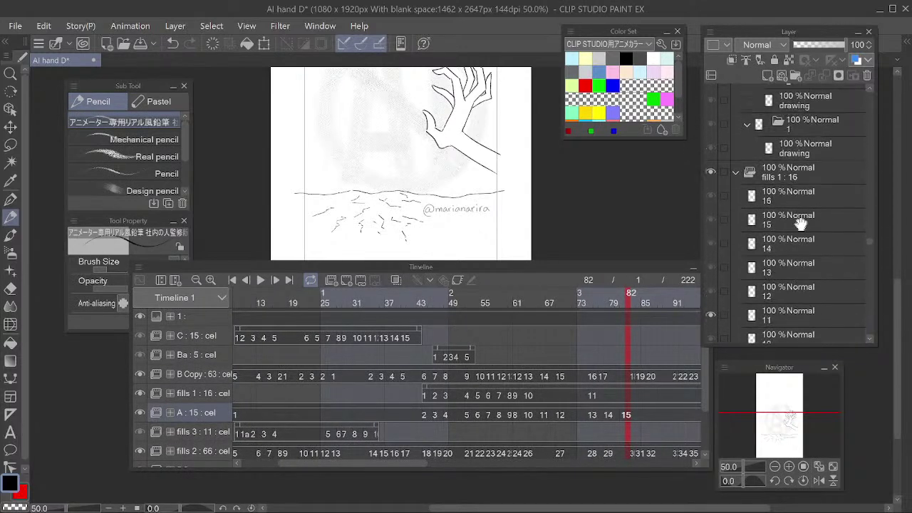
{"action": "scroll", "coordinate": [802, 269], "scroll_direction": "up", "scroll_amount": 1}
{"action": "scroll", "coordinate": [584, 377], "scroll_direction": "up", "scroll_amount": 2}
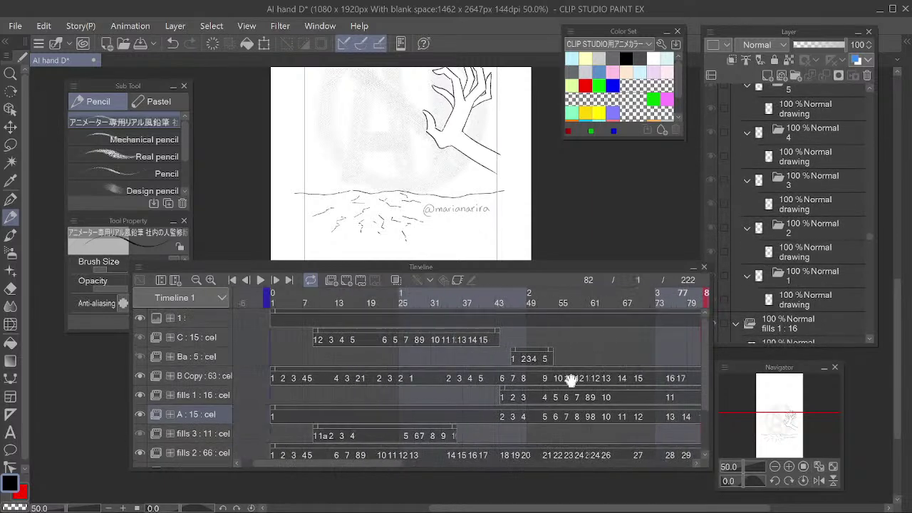
Go to cel 2 of fills 1 and review the layers inside the B Copy cel folders up to cel 47
{"action": "left_click", "coordinate": [464, 396]}
{"action": "left_click", "coordinate": [474, 396]}
{"action": "scroll", "coordinate": [811, 255], "scroll_direction": "up", "scroll_amount": 5}
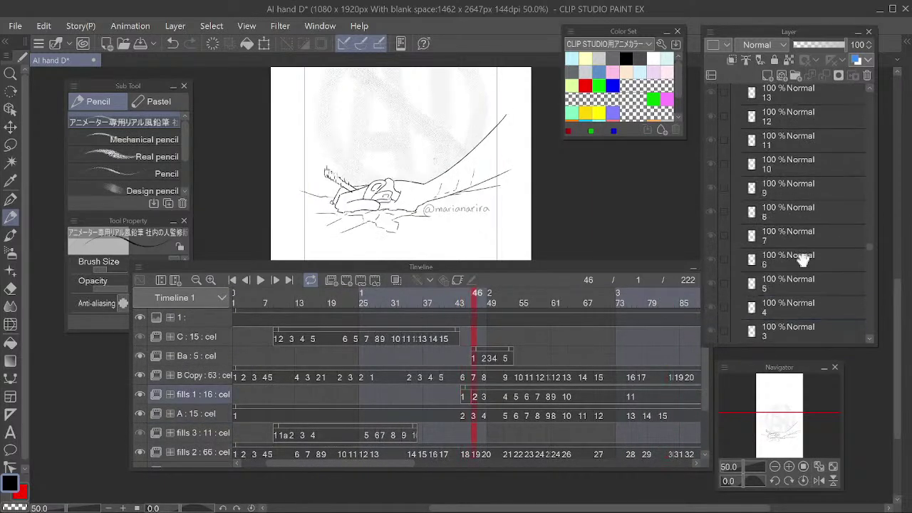
{"action": "scroll", "coordinate": [811, 255], "scroll_direction": "up", "scroll_amount": 10}
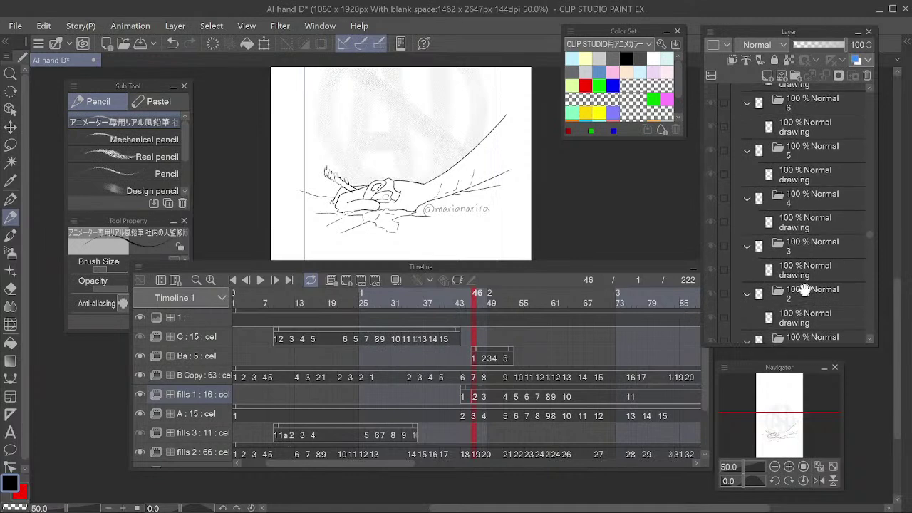
{"action": "scroll", "coordinate": [804, 258], "scroll_direction": "up", "scroll_amount": 10}
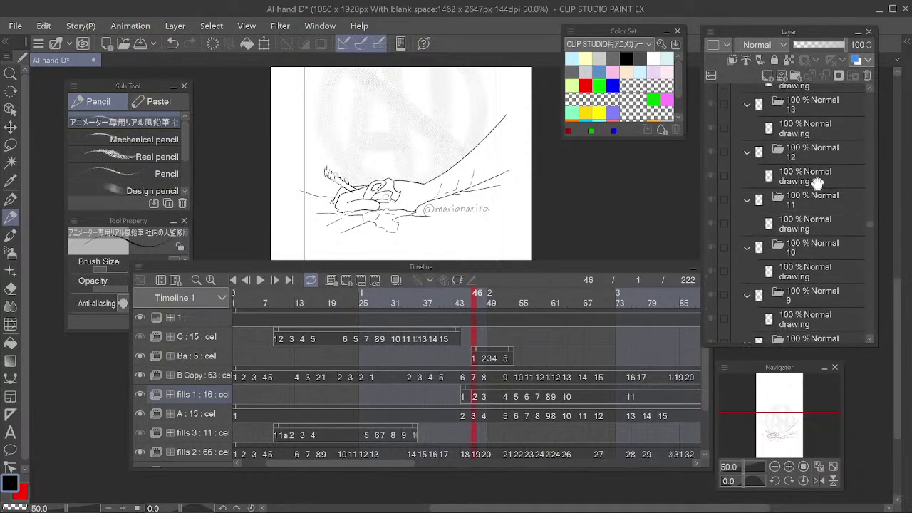
{"action": "scroll", "coordinate": [810, 186], "scroll_direction": "up", "scroll_amount": 10}
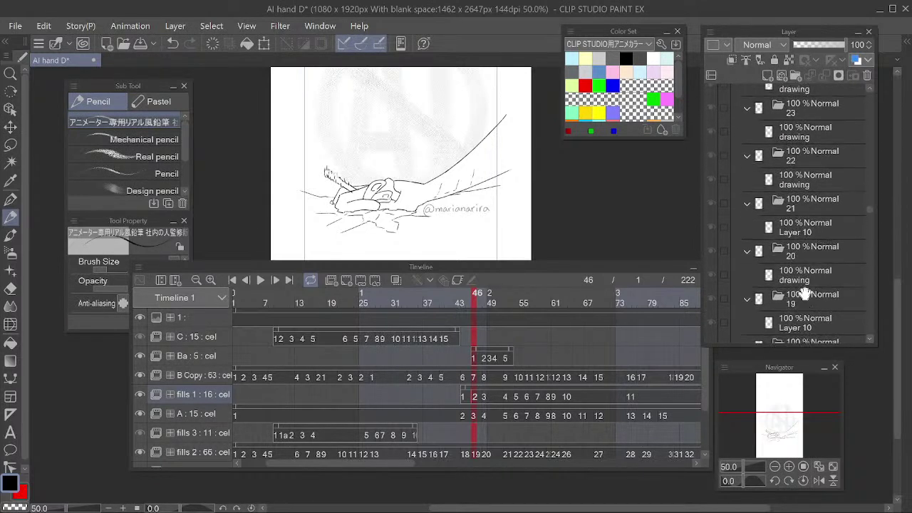
{"action": "scroll", "coordinate": [810, 199], "scroll_direction": "up", "scroll_amount": 6}
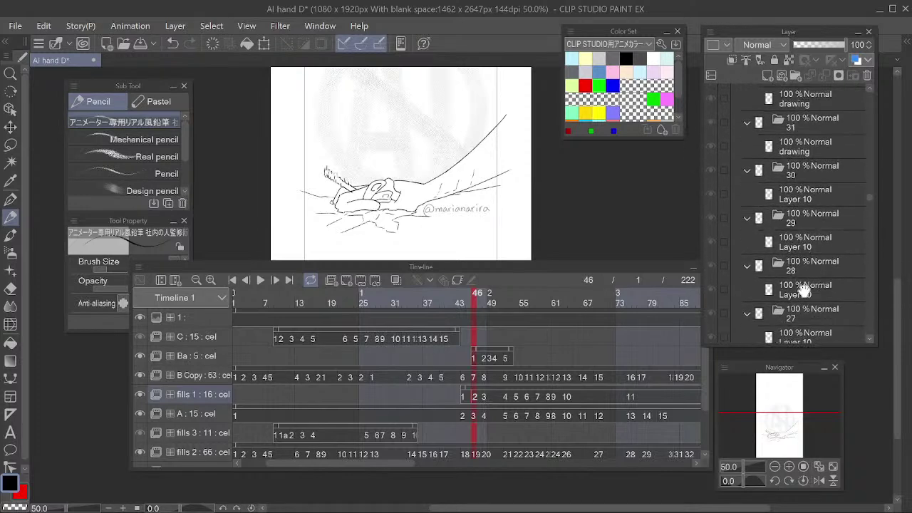
{"action": "scroll", "coordinate": [808, 178], "scroll_direction": "up", "scroll_amount": 8}
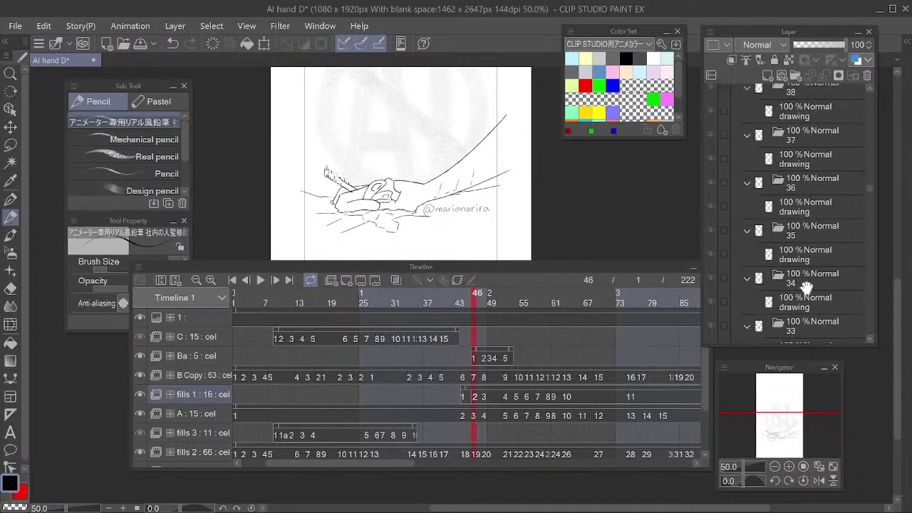
{"action": "scroll", "coordinate": [810, 183], "scroll_direction": "up", "scroll_amount": 3}
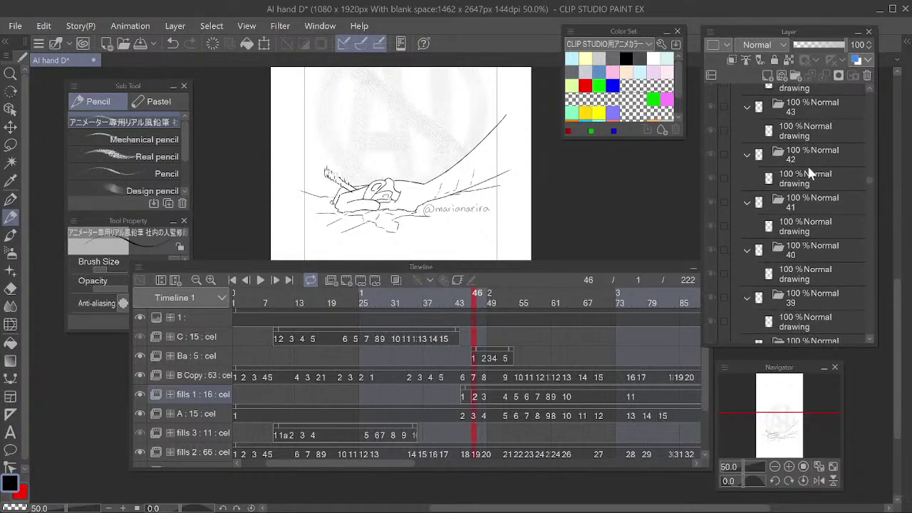
{"action": "scroll", "coordinate": [809, 168], "scroll_direction": "up", "scroll_amount": 8}
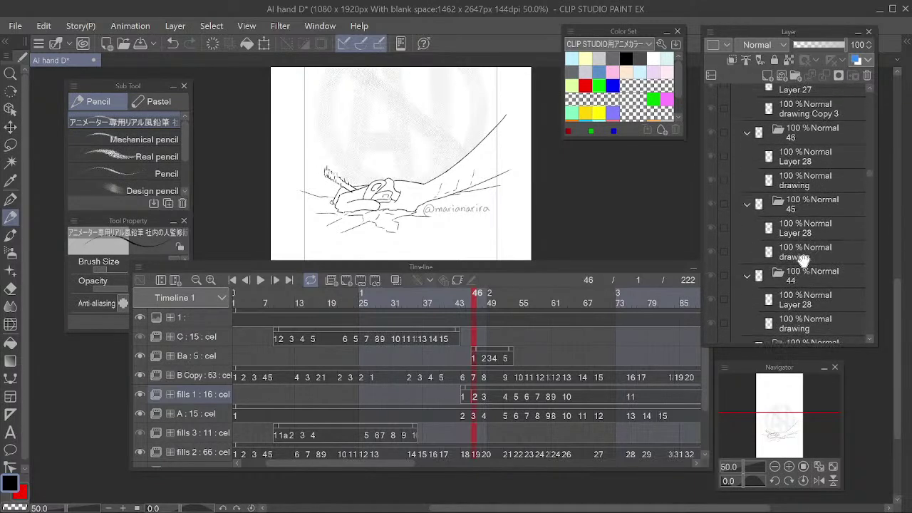
Scrub through the opening frames of the animation to preview the drawing hand, stopping at frame 17
{"action": "left_click_drag", "start_coordinate": [474, 297], "coordinate": [475, 342]}
{"action": "left_click", "coordinate": [313, 299]}
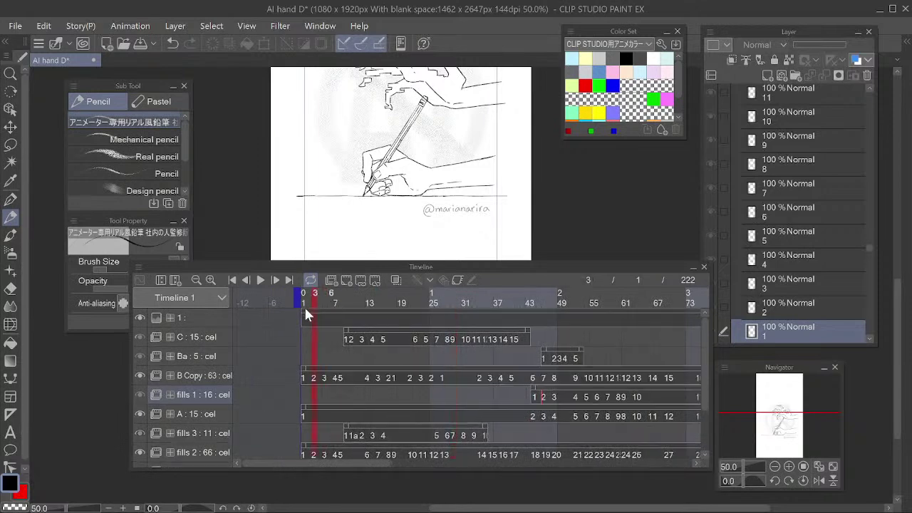
{"action": "left_click_drag", "start_coordinate": [324, 322], "coordinate": [394, 333]}
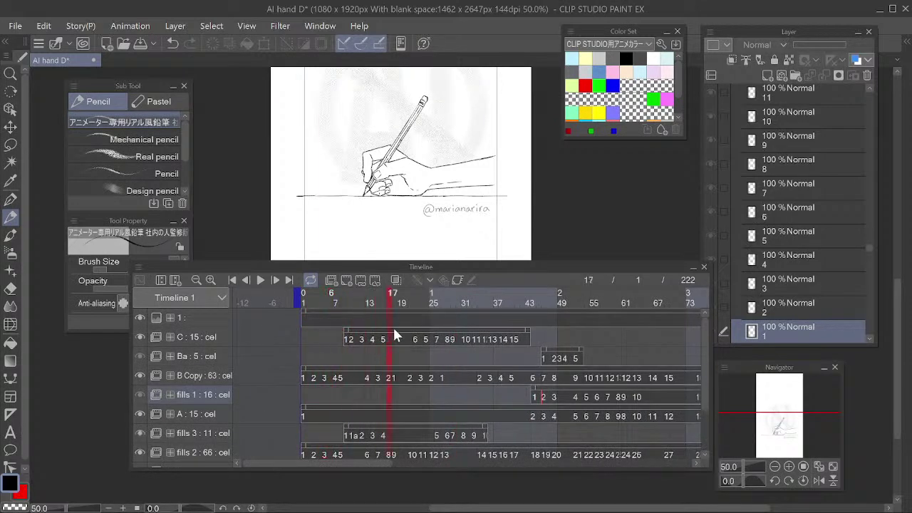
Select cel 1 of B Copy at frame 1 and examine the layers of its cel folders up to cel 47
{"action": "left_click", "coordinate": [309, 375]}
{"action": "scroll", "coordinate": [802, 229], "scroll_direction": "up", "scroll_amount": 5}
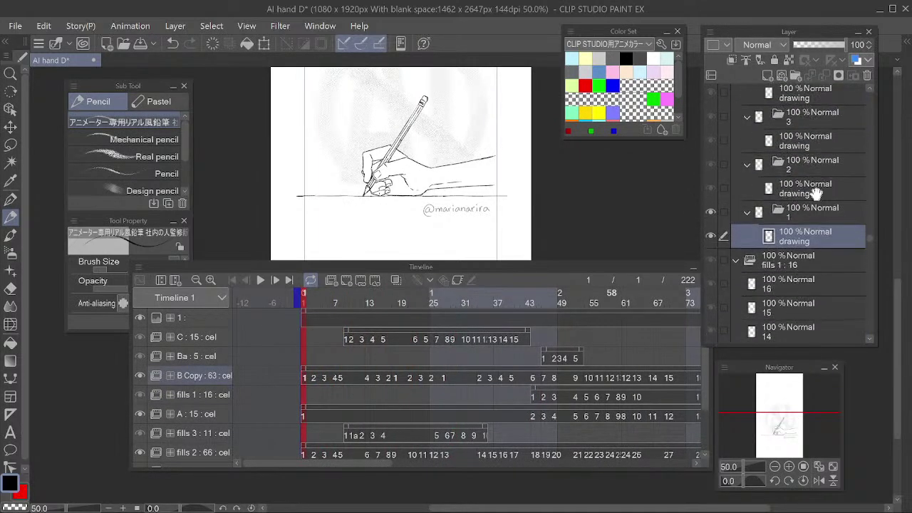
{"action": "scroll", "coordinate": [810, 237], "scroll_direction": "up", "scroll_amount": 5}
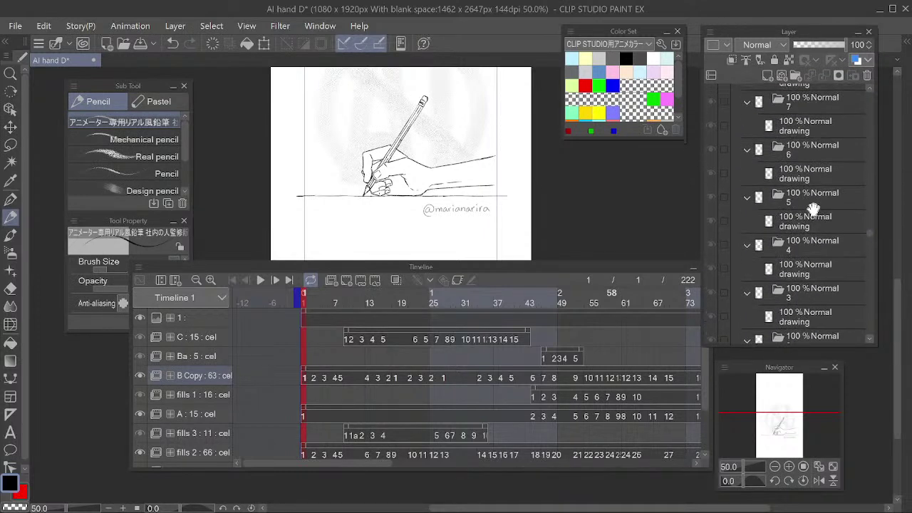
{"action": "scroll", "coordinate": [817, 198], "scroll_direction": "up", "scroll_amount": 8}
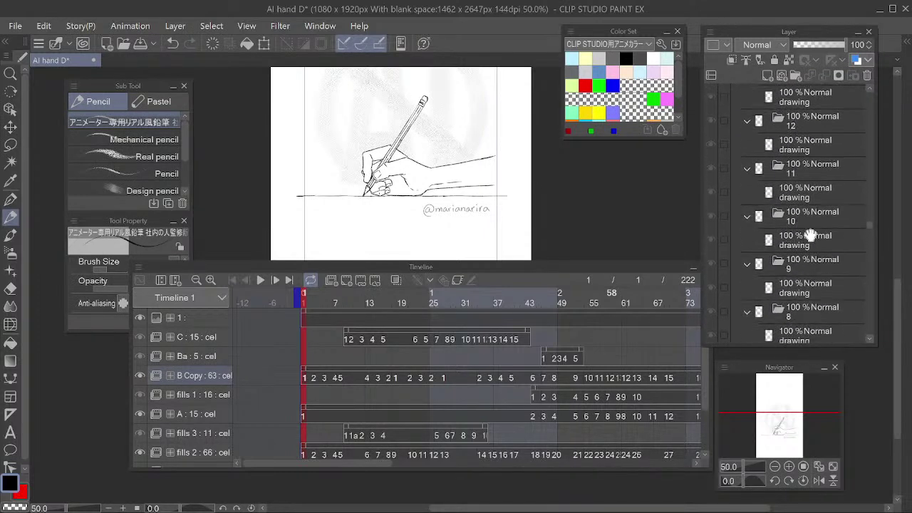
{"action": "scroll", "coordinate": [810, 225], "scroll_direction": "up", "scroll_amount": 3}
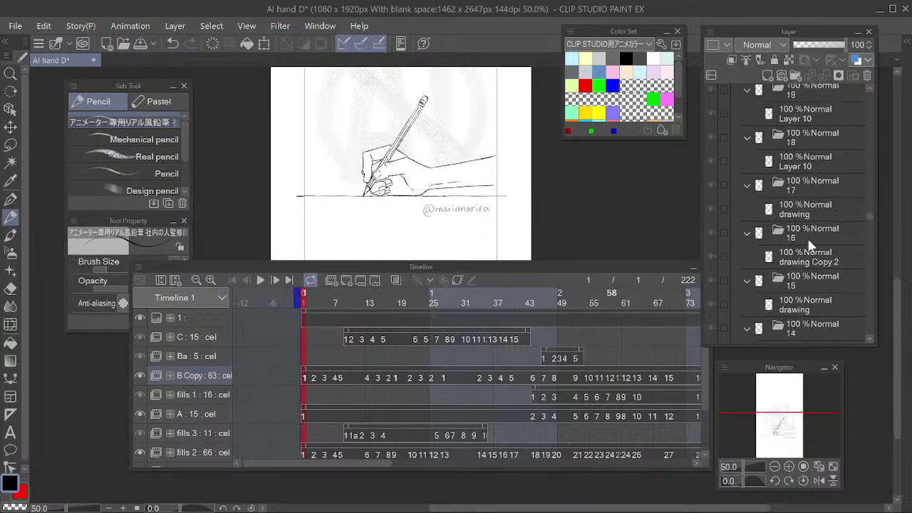
{"action": "scroll", "coordinate": [805, 262], "scroll_direction": "up", "scroll_amount": 3}
{"action": "scroll", "coordinate": [805, 262], "scroll_direction": "up", "scroll_amount": 9}
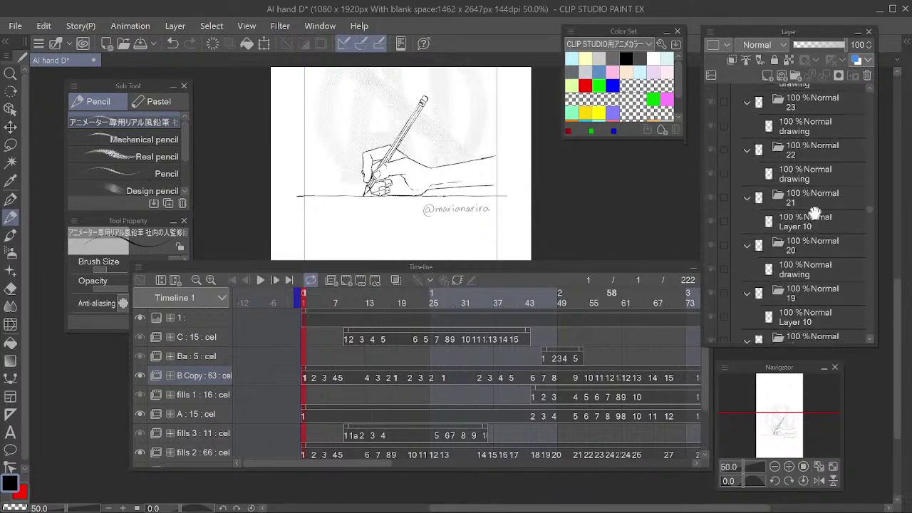
{"action": "scroll", "coordinate": [817, 230], "scroll_direction": "up", "scroll_amount": 9}
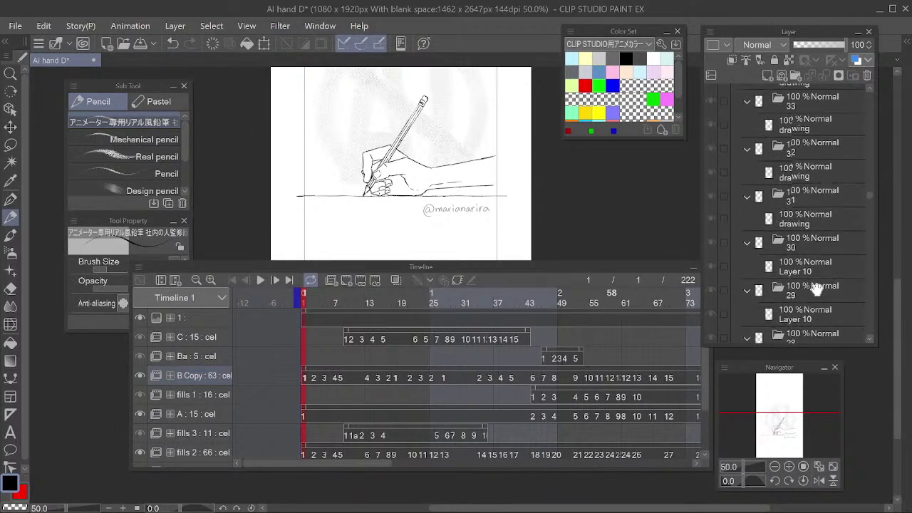
{"action": "scroll", "coordinate": [814, 297], "scroll_direction": "up", "scroll_amount": 8}
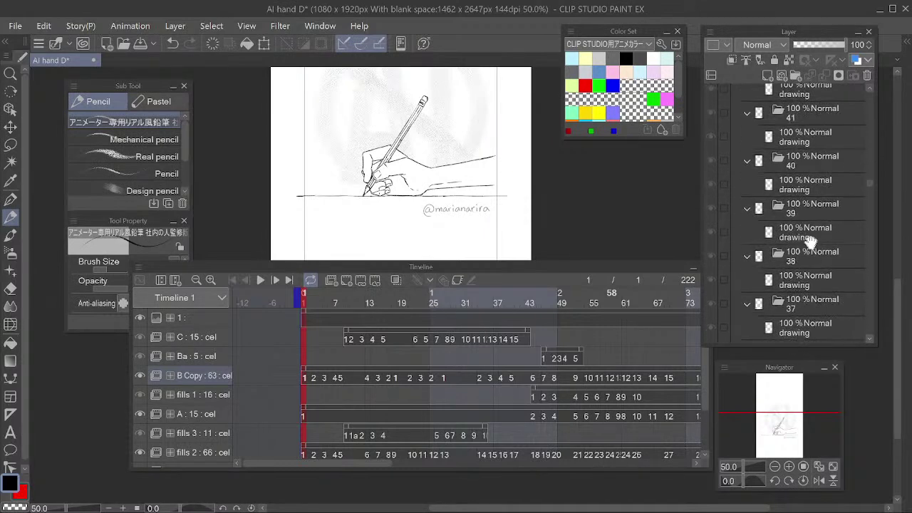
{"action": "scroll", "coordinate": [818, 149], "scroll_direction": "up", "scroll_amount": 2}
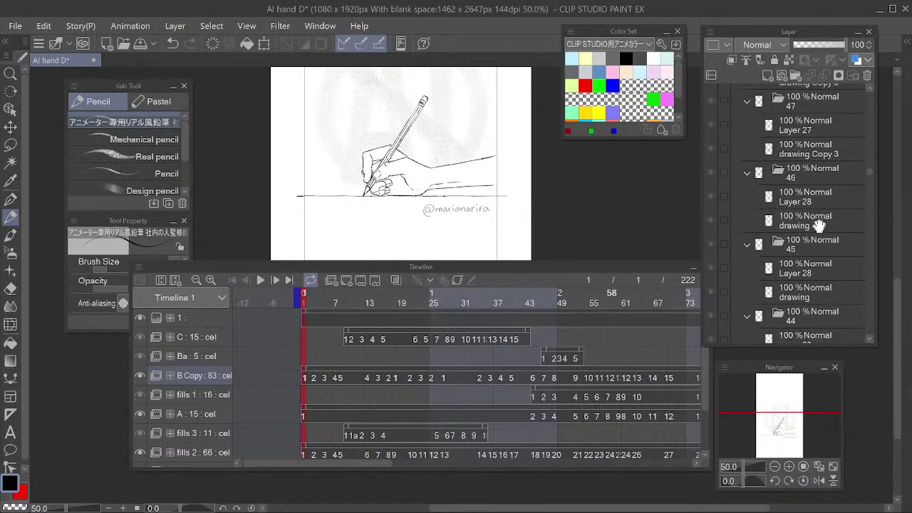
Select Layer 28 in cel 45 of B Copy and toggle the cel's layer visibility to compare its layers
{"action": "left_click", "coordinate": [804, 249]}
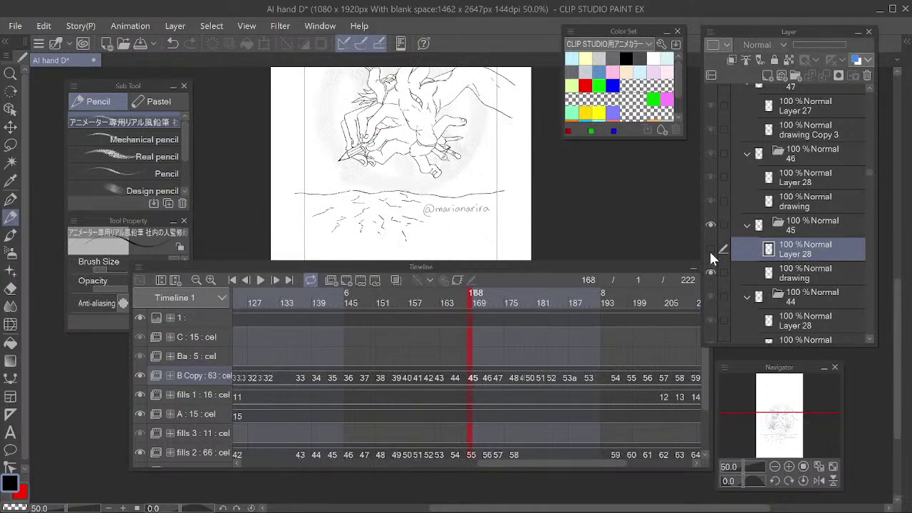
{"action": "left_click", "coordinate": [710, 272]}
{"action": "left_click", "coordinate": [712, 271]}
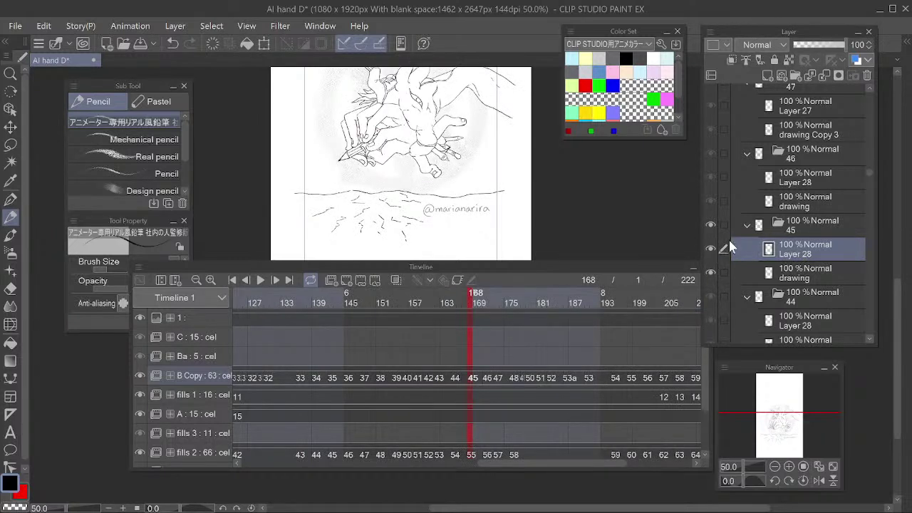
Return the timeline to frame 1 with B Copy active and view its opening cels
{"action": "left_click_drag", "start_coordinate": [245, 302], "coordinate": [241, 302]}
{"action": "left_click_drag", "start_coordinate": [362, 356], "coordinate": [552, 356]}
{"action": "left_click_drag", "start_coordinate": [419, 357], "coordinate": [602, 360]}
{"action": "left_click_drag", "start_coordinate": [373, 345], "coordinate": [569, 343]}
{"action": "left_click_drag", "start_coordinate": [318, 357], "coordinate": [474, 355]}
{"action": "left_click", "coordinate": [237, 303]}
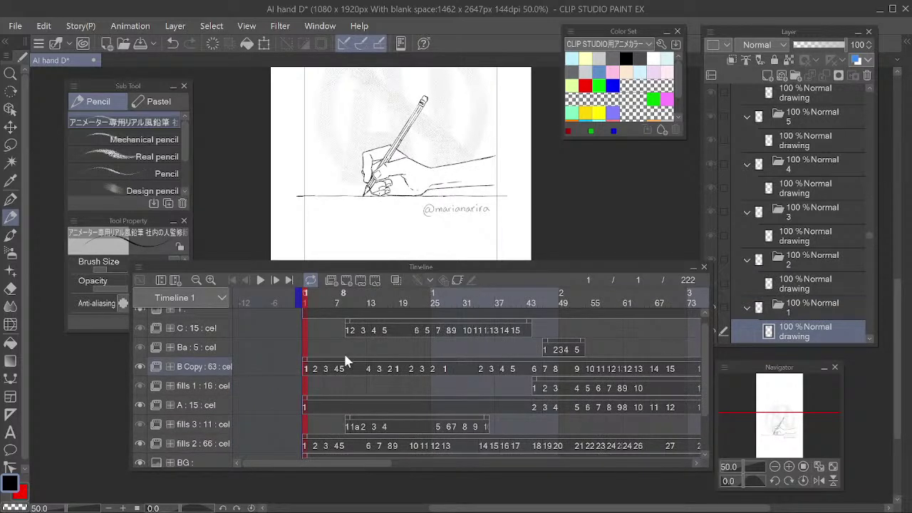
{"action": "left_click_drag", "start_coordinate": [373, 370], "coordinate": [417, 364]}
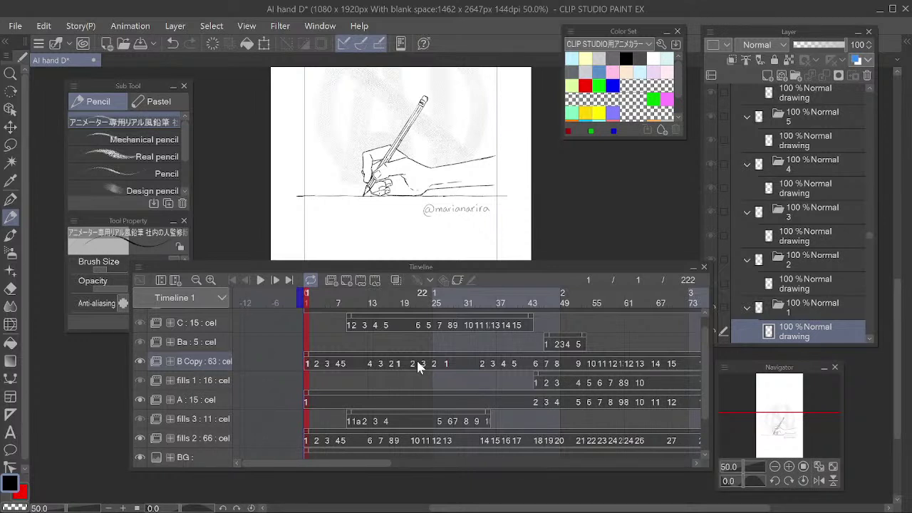
Look through the timeline's cel folders and select cel 1 of folder A at frame 1
{"action": "mouse_move", "coordinate": [311, 302]}
{"action": "left_mouse_down"}
{"action": "mouse_move", "coordinate": [323, 303]}
{"action": "mouse_move", "coordinate": [306, 307]}
{"action": "left_mouse_up"}
{"action": "scroll", "coordinate": [420, 384], "scroll_direction": "up", "scroll_amount": 1}
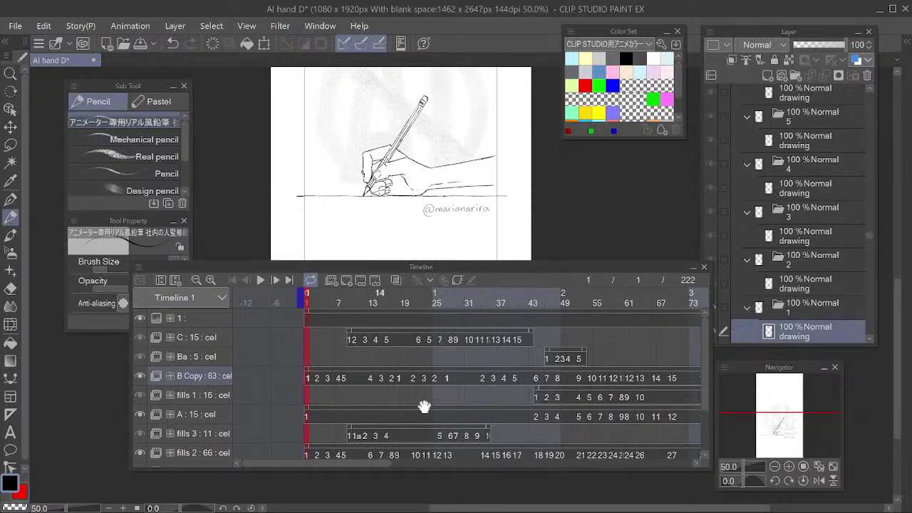
{"action": "scroll", "coordinate": [427, 377], "scroll_direction": "down", "scroll_amount": 3}
{"action": "scroll", "coordinate": [434, 388], "scroll_direction": "down", "scroll_amount": 1}
{"action": "scroll", "coordinate": [433, 364], "scroll_direction": "up", "scroll_amount": 1}
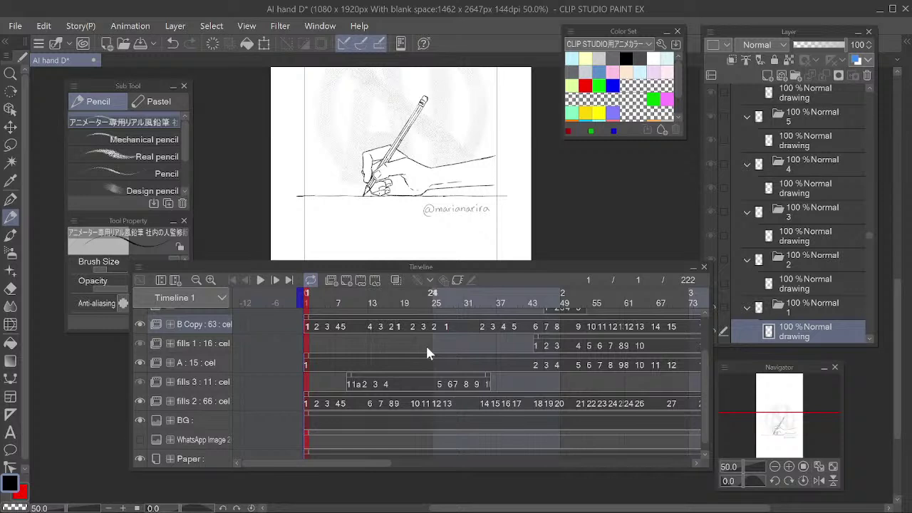
{"action": "scroll", "coordinate": [366, 392], "scroll_direction": "up", "scroll_amount": 1}
{"action": "left_click", "coordinate": [308, 424]}
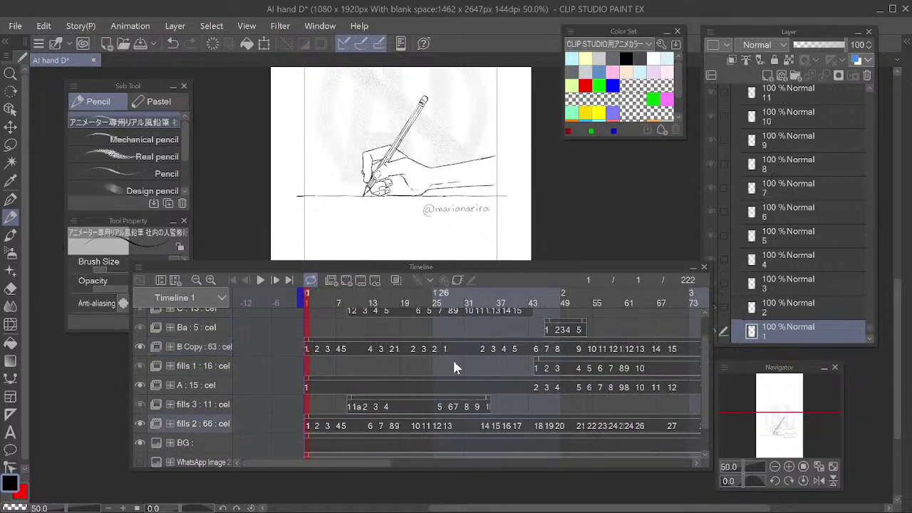
{"action": "scroll", "coordinate": [470, 368], "scroll_direction": "up", "scroll_amount": 1}
{"action": "left_click", "coordinate": [306, 402]}
{"action": "scroll", "coordinate": [816, 183], "scroll_direction": "up", "scroll_amount": 4}
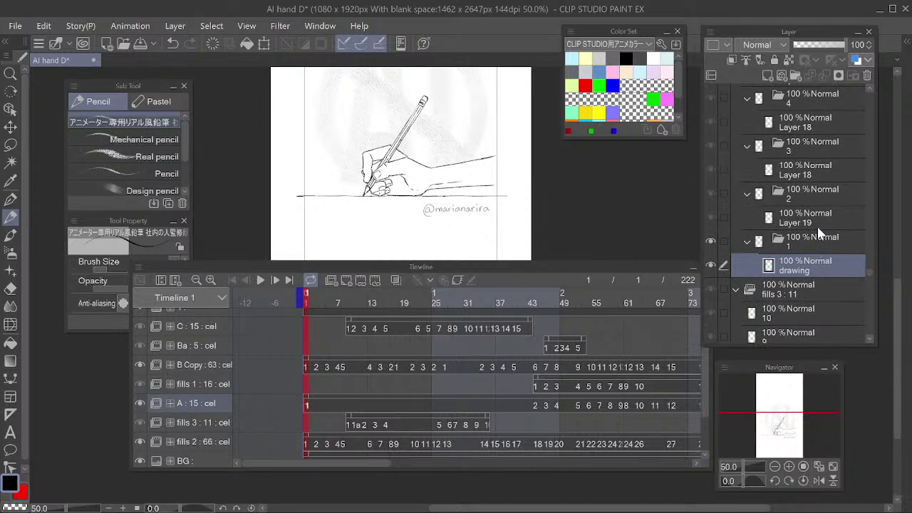
Zoom in on the hand at 100%, add a raster layer above the drawing in cel 1, and choose blue as the drawing colour
{"action": "left_click_drag", "start_coordinate": [461, 262], "coordinate": [466, 336]}
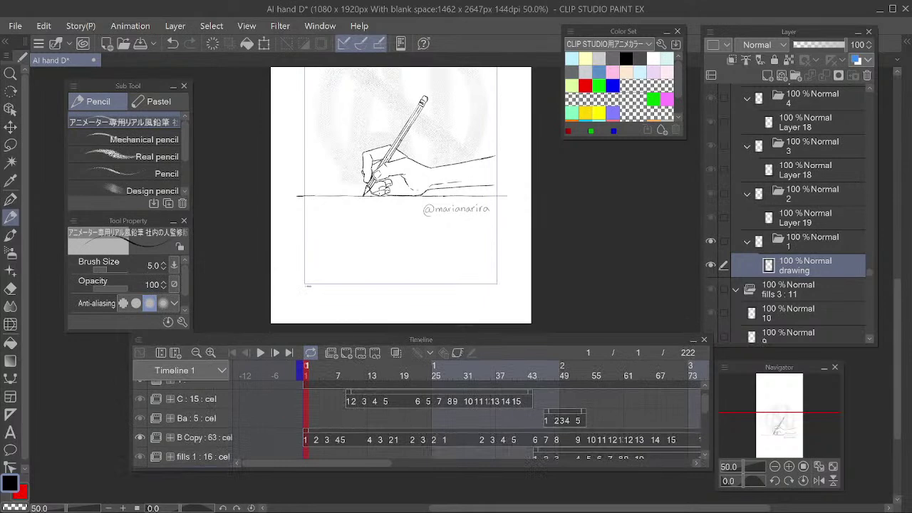
{"action": "scroll", "coordinate": [382, 240], "scroll_direction": "up", "scroll_amount": 3}
{"action": "scroll", "coordinate": [381, 245], "scroll_direction": "down", "scroll_amount": 1}
{"action": "scroll", "coordinate": [377, 241], "scroll_direction": "up", "scroll_amount": 2}
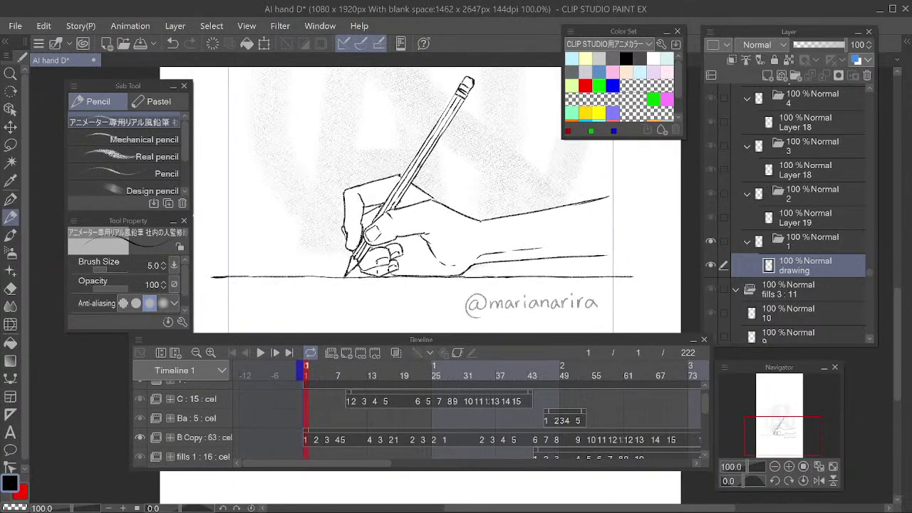
{"action": "left_click", "coordinate": [768, 74]}
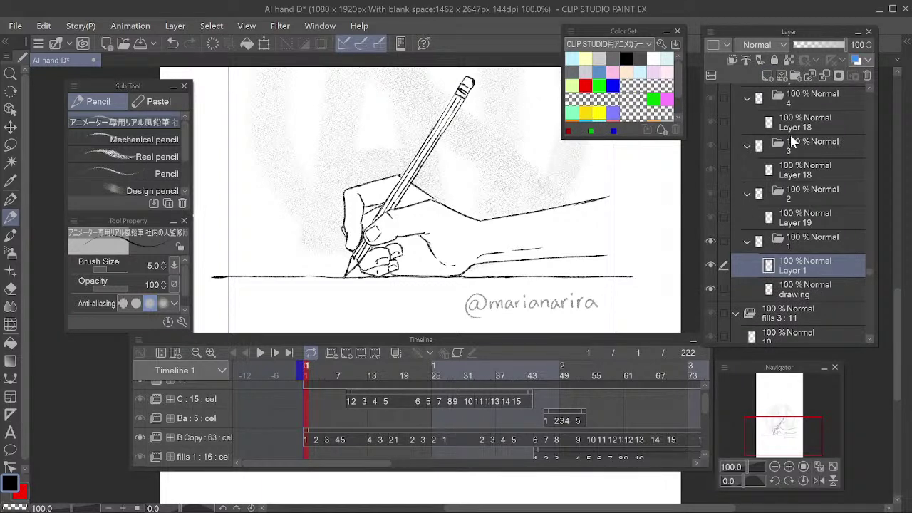
{"action": "left_click", "coordinate": [612, 87]}
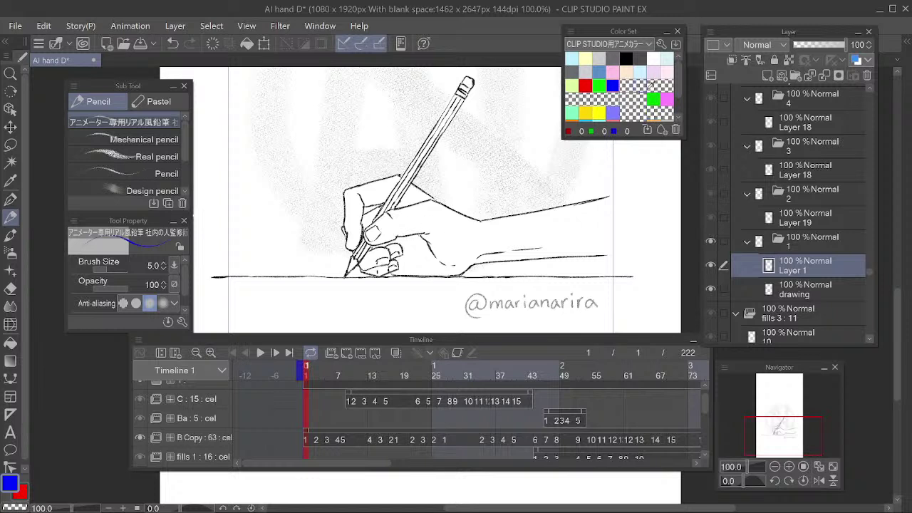
Sketch blue hatched shadows inside the index finger, around the pencil grip, and along the underside of the forearm
{"action": "mouse_move", "coordinate": [360, 197]}
{"action": "left_mouse_down"}
{"action": "mouse_move", "coordinate": [414, 204]}
{"action": "mouse_move", "coordinate": [377, 198]}
{"action": "mouse_move", "coordinate": [407, 200]}
{"action": "mouse_move", "coordinate": [357, 223]}
{"action": "mouse_move", "coordinate": [352, 238]}
{"action": "mouse_move", "coordinate": [364, 237]}
{"action": "mouse_move", "coordinate": [363, 221]}
{"action": "left_mouse_up"}
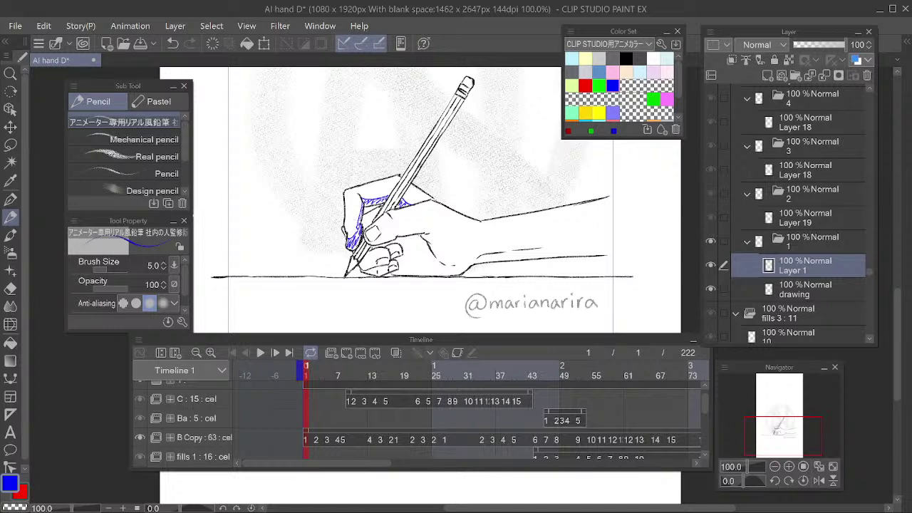
{"action": "left_click_drag", "start_coordinate": [482, 221], "coordinate": [518, 215]}
{"action": "mouse_move", "coordinate": [400, 215]}
{"action": "left_mouse_down"}
{"action": "mouse_move", "coordinate": [417, 212]}
{"action": "mouse_move", "coordinate": [379, 230]}
{"action": "left_mouse_up"}
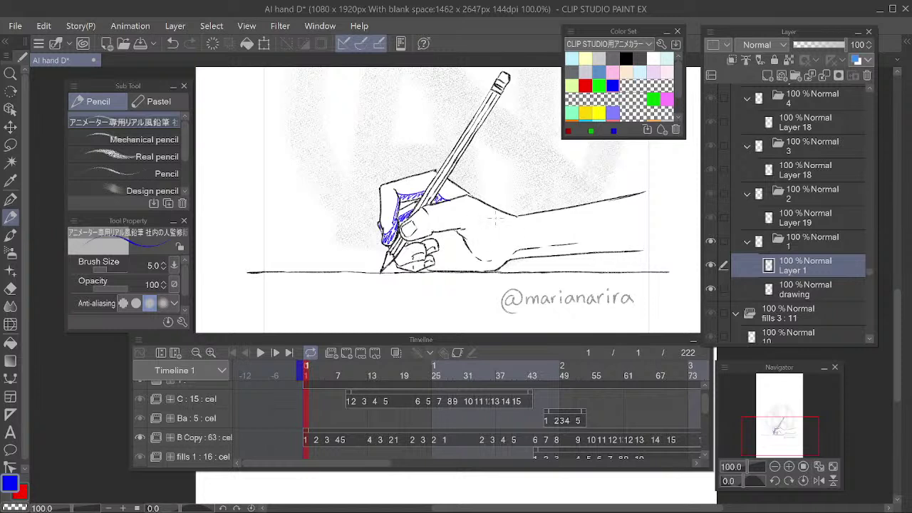
{"action": "mouse_move", "coordinate": [463, 231]}
{"action": "left_mouse_down"}
{"action": "mouse_move", "coordinate": [495, 249]}
{"action": "mouse_move", "coordinate": [655, 235]}
{"action": "left_mouse_up"}
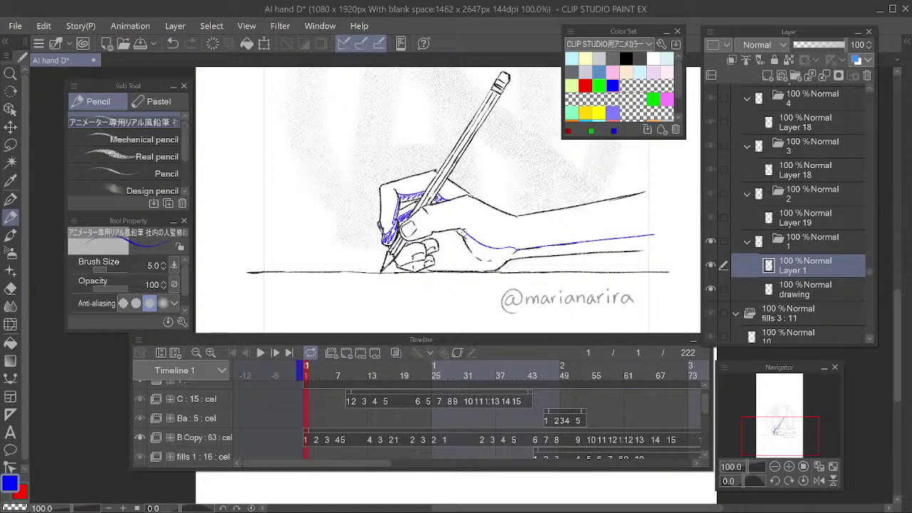
{"action": "mouse_move", "coordinate": [471, 241]}
{"action": "left_mouse_down"}
{"action": "mouse_move", "coordinate": [513, 268]}
{"action": "mouse_move", "coordinate": [546, 243]}
{"action": "mouse_move", "coordinate": [569, 243]}
{"action": "left_mouse_up"}
{"action": "mouse_move", "coordinate": [517, 258]}
{"action": "left_mouse_down"}
{"action": "mouse_move", "coordinate": [530, 248]}
{"action": "mouse_move", "coordinate": [656, 237]}
{"action": "left_mouse_up"}
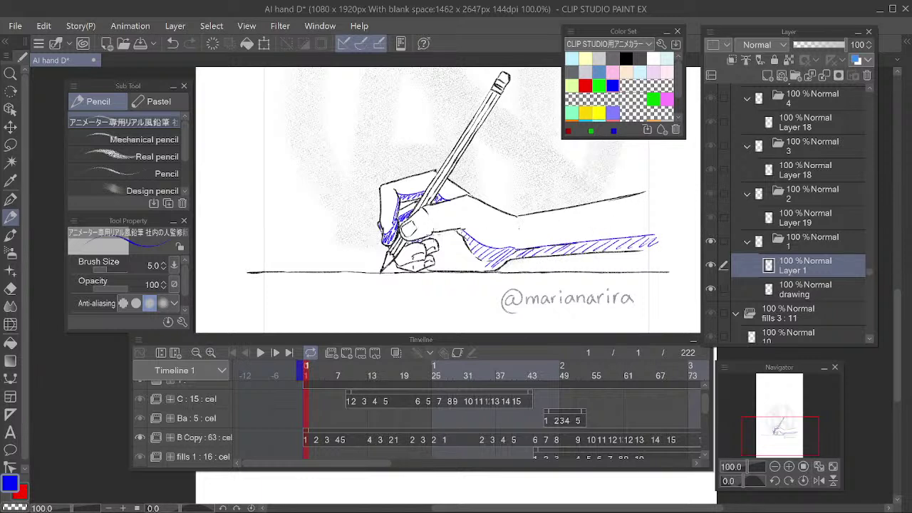
Hatch the palm between the curled fingers and wrist in blue, and darken the shadow edge beneath the thumb and wrist
{"action": "left_click_drag", "start_coordinate": [437, 249], "coordinate": [450, 231]}
{"action": "left_click_drag", "start_coordinate": [440, 250], "coordinate": [462, 237]}
{"action": "mouse_move", "coordinate": [436, 260]}
{"action": "left_mouse_down"}
{"action": "mouse_move", "coordinate": [459, 248]}
{"action": "mouse_move", "coordinate": [445, 254]}
{"action": "mouse_move", "coordinate": [454, 257]}
{"action": "left_mouse_up"}
{"action": "left_click_drag", "start_coordinate": [446, 267], "coordinate": [467, 241]}
{"action": "mouse_move", "coordinate": [443, 270]}
{"action": "left_mouse_down"}
{"action": "mouse_move", "coordinate": [466, 246]}
{"action": "mouse_move", "coordinate": [476, 255]}
{"action": "left_mouse_up"}
{"action": "left_click_drag", "start_coordinate": [464, 269], "coordinate": [482, 257]}
{"action": "left_click_drag", "start_coordinate": [469, 271], "coordinate": [491, 260]}
{"action": "left_click_drag", "start_coordinate": [483, 271], "coordinate": [493, 262]}
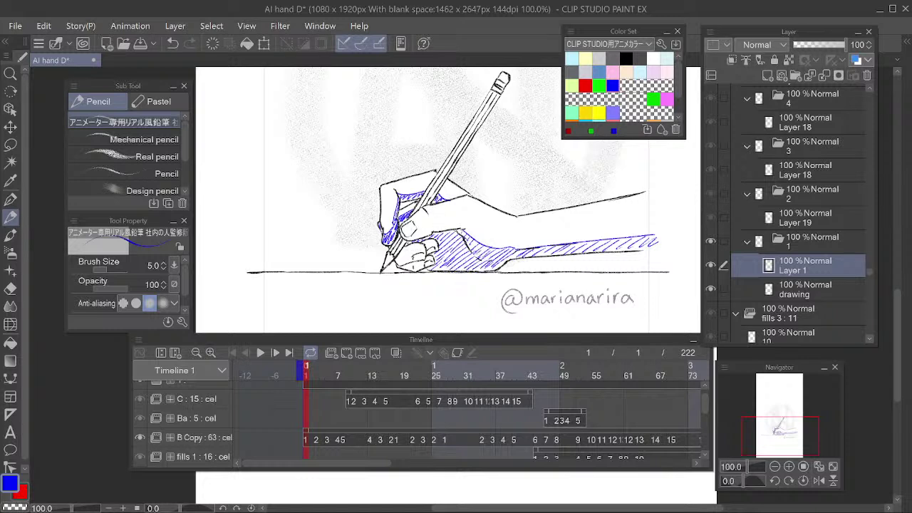
{"action": "mouse_move", "coordinate": [411, 238]}
{"action": "left_mouse_down"}
{"action": "mouse_move", "coordinate": [468, 223]}
{"action": "mouse_move", "coordinate": [482, 239]}
{"action": "mouse_move", "coordinate": [523, 247]}
{"action": "mouse_move", "coordinate": [450, 225]}
{"action": "left_mouse_up"}
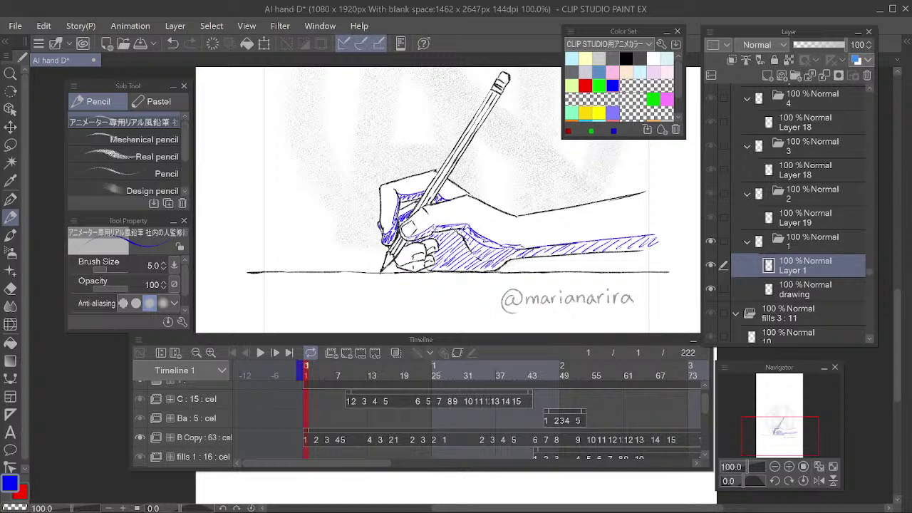
{"action": "mouse_move", "coordinate": [520, 246]}
{"action": "left_mouse_down"}
{"action": "mouse_move", "coordinate": [587, 239]}
{"action": "mouse_move", "coordinate": [561, 241]}
{"action": "left_mouse_up"}
{"action": "left_click_drag", "start_coordinate": [572, 211], "coordinate": [571, 231]}
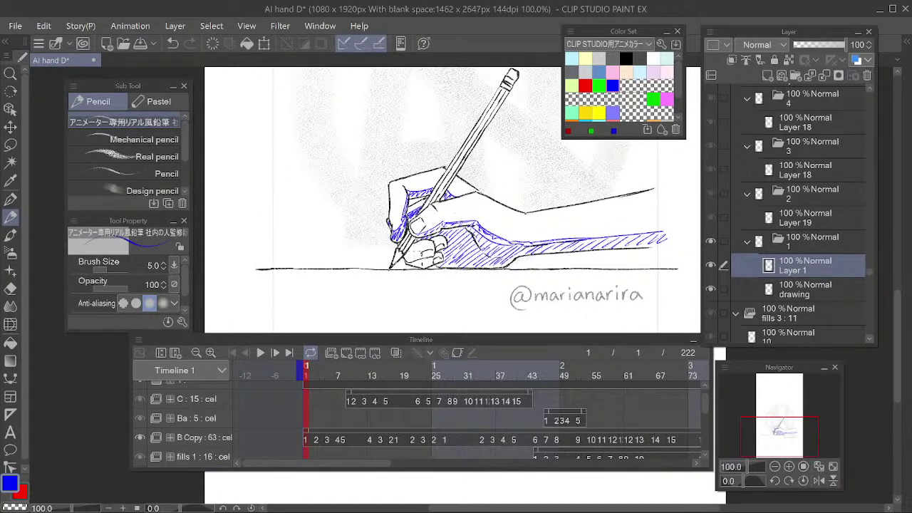
Add blue shading to the curled fingers and along the shaded side of the pencil down to its tip
{"action": "left_click_drag", "start_coordinate": [409, 249], "coordinate": [426, 242]}
{"action": "mouse_move", "coordinate": [418, 246]}
{"action": "left_mouse_down"}
{"action": "mouse_move", "coordinate": [446, 238]}
{"action": "mouse_move", "coordinate": [423, 263]}
{"action": "left_mouse_up"}
{"action": "left_click_drag", "start_coordinate": [430, 255], "coordinate": [413, 262]}
{"action": "mouse_move", "coordinate": [558, 241]}
{"action": "left_mouse_down"}
{"action": "mouse_move", "coordinate": [536, 284]}
{"action": "mouse_move", "coordinate": [568, 244]}
{"action": "left_mouse_up"}
{"action": "left_click_drag", "start_coordinate": [486, 127], "coordinate": [418, 238]}
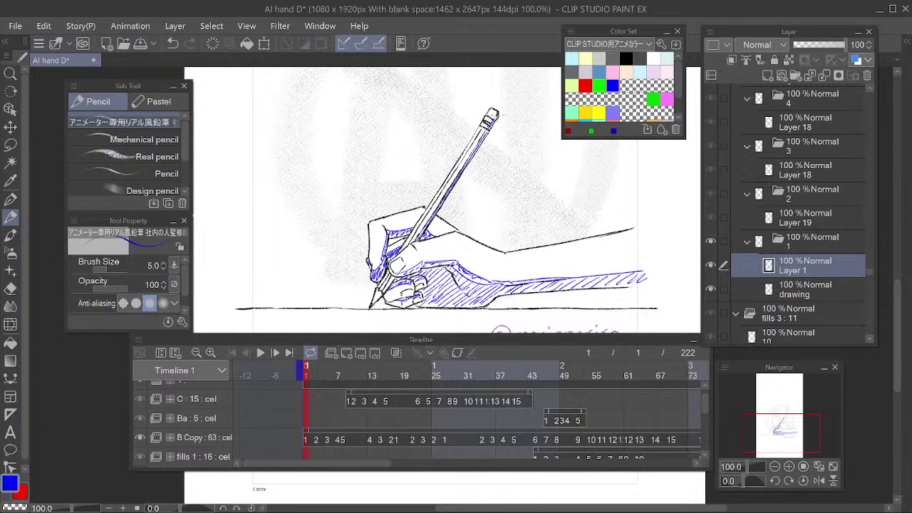
{"action": "left_click_drag", "start_coordinate": [392, 276], "coordinate": [373, 305]}
{"action": "mouse_move", "coordinate": [595, 251]}
{"action": "left_mouse_down"}
{"action": "mouse_move", "coordinate": [579, 253]}
{"action": "mouse_move", "coordinate": [600, 258]}
{"action": "left_mouse_up"}
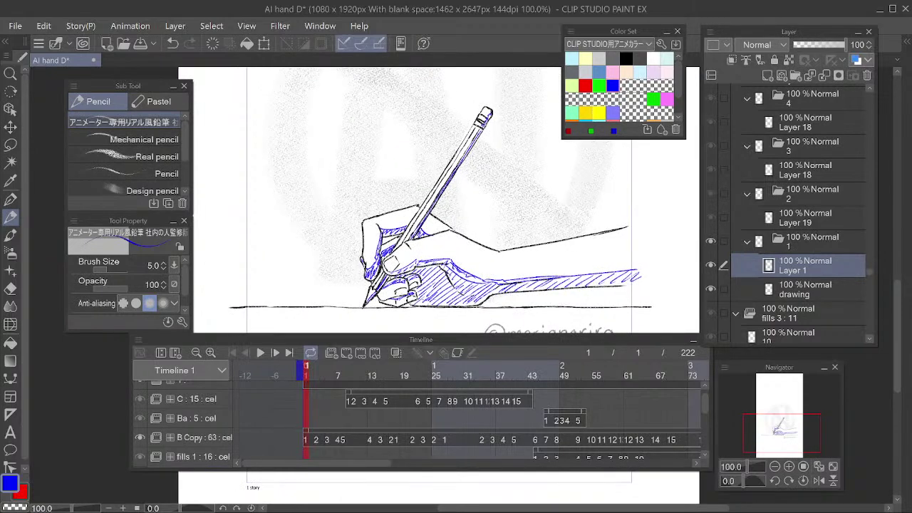
Begin the cast shadow below the ground line with blue strokes at the pencil tip and under the forearm
{"action": "mouse_move", "coordinate": [502, 277]}
{"action": "left_mouse_down"}
{"action": "mouse_move", "coordinate": [584, 211]}
{"action": "mouse_move", "coordinate": [642, 237]}
{"action": "mouse_move", "coordinate": [613, 276]}
{"action": "mouse_move", "coordinate": [636, 272]}
{"action": "left_mouse_up"}
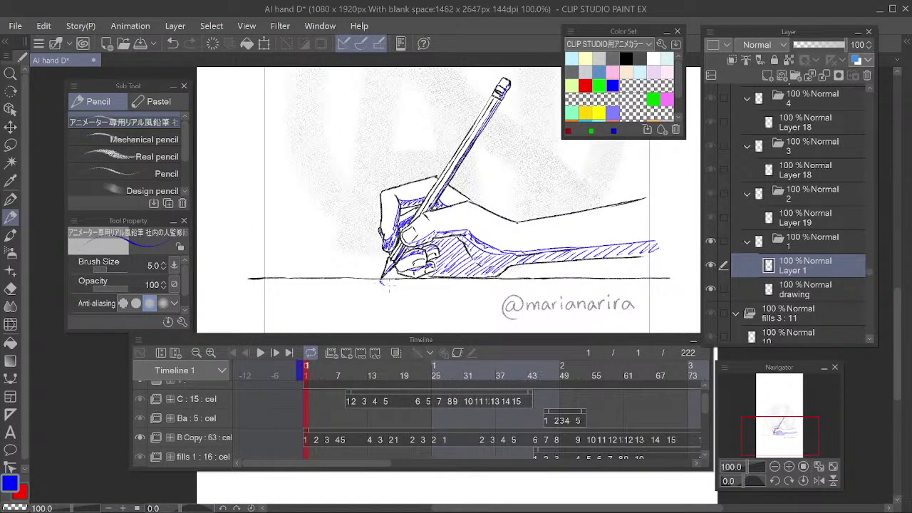
{"action": "key", "text": "e"}
{"action": "left_click_drag", "start_coordinate": [387, 286], "coordinate": [389, 283]}
{"action": "key", "text": "p"}
{"action": "key", "text": "e"}
{"action": "key", "text": "p"}
{"action": "left_click_drag", "start_coordinate": [511, 282], "coordinate": [667, 286]}
{"action": "left_click_drag", "start_coordinate": [567, 272], "coordinate": [574, 259]}
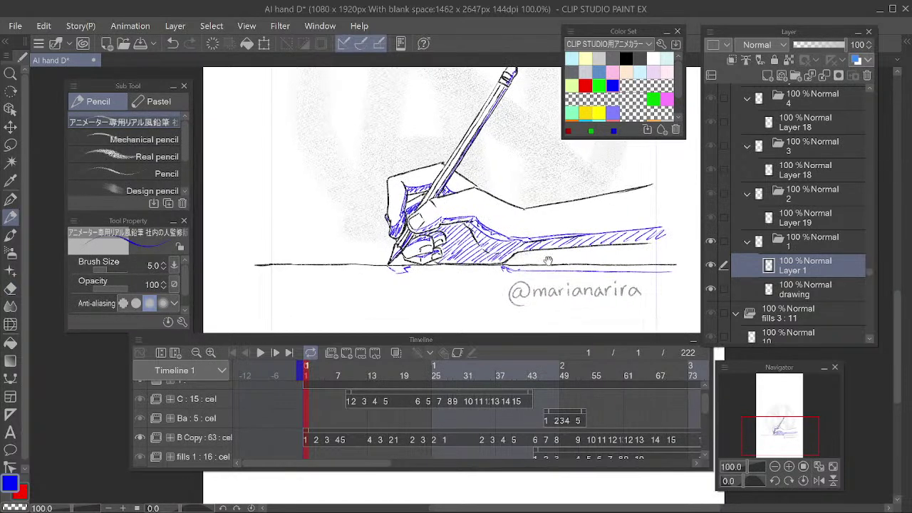
Outline the cast shadow beneath the hand and fill it with blue hatching from the fingers to the wrist
{"action": "left_click_drag", "start_coordinate": [403, 273], "coordinate": [521, 275]}
{"action": "left_click_drag", "start_coordinate": [424, 266], "coordinate": [415, 270]}
{"action": "mouse_move", "coordinate": [432, 267]}
{"action": "left_mouse_down"}
{"action": "mouse_move", "coordinate": [412, 273]}
{"action": "mouse_move", "coordinate": [423, 274]}
{"action": "left_mouse_up"}
{"action": "left_click_drag", "start_coordinate": [448, 267], "coordinate": [433, 275]}
{"action": "mouse_move", "coordinate": [464, 266]}
{"action": "left_mouse_down"}
{"action": "mouse_move", "coordinate": [441, 273]}
{"action": "mouse_move", "coordinate": [450, 273]}
{"action": "left_mouse_up"}
{"action": "mouse_move", "coordinate": [478, 266]}
{"action": "left_mouse_down"}
{"action": "mouse_move", "coordinate": [455, 275]}
{"action": "mouse_move", "coordinate": [501, 275]}
{"action": "left_mouse_up"}
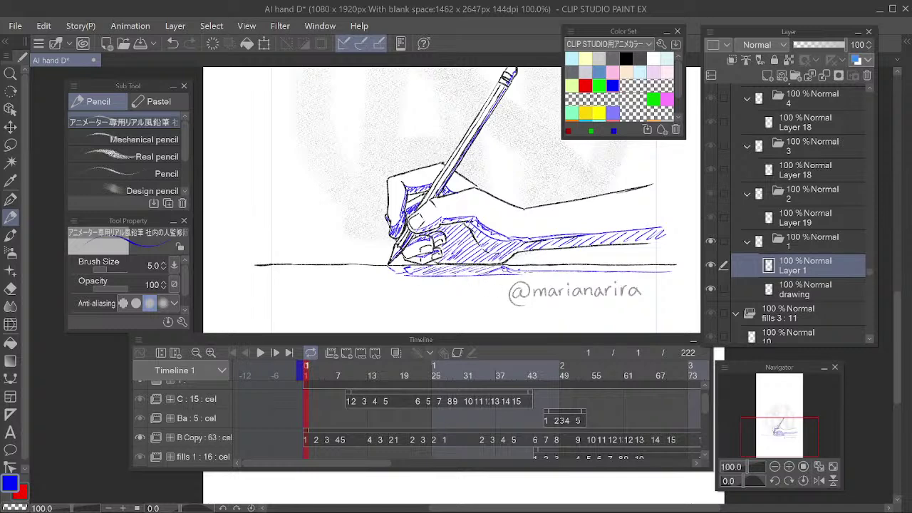
Extend the cast shadow along the ground beneath the forearm with long blue strokes
{"action": "left_click_drag", "start_coordinate": [586, 269], "coordinate": [573, 249]}
{"action": "left_click_drag", "start_coordinate": [503, 252], "coordinate": [618, 256]}
{"action": "left_click_drag", "start_coordinate": [550, 256], "coordinate": [668, 254]}
{"action": "left_click_drag", "start_coordinate": [493, 249], "coordinate": [503, 255]}
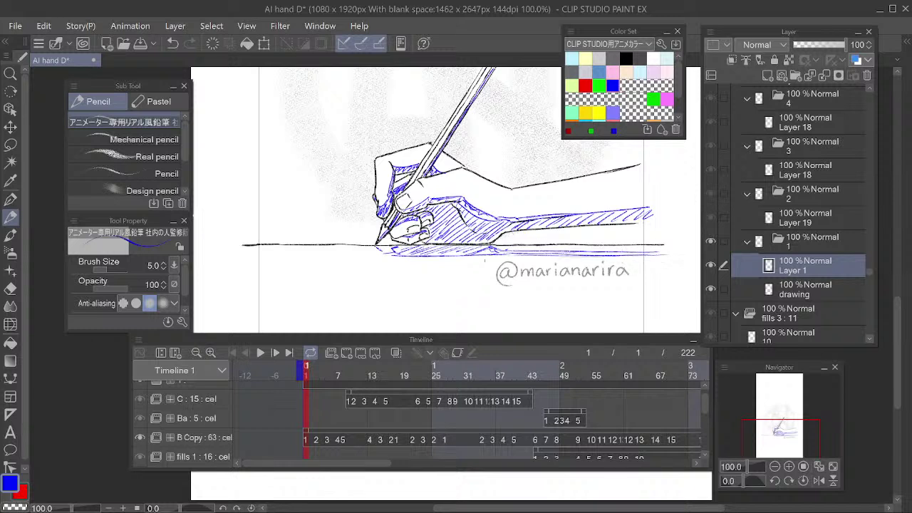
{"action": "left_click_drag", "start_coordinate": [410, 256], "coordinate": [661, 256]}
{"action": "mouse_move", "coordinate": [596, 242]}
{"action": "left_mouse_down"}
{"action": "mouse_move", "coordinate": [580, 286]}
{"action": "mouse_move", "coordinate": [589, 275]}
{"action": "left_mouse_up"}
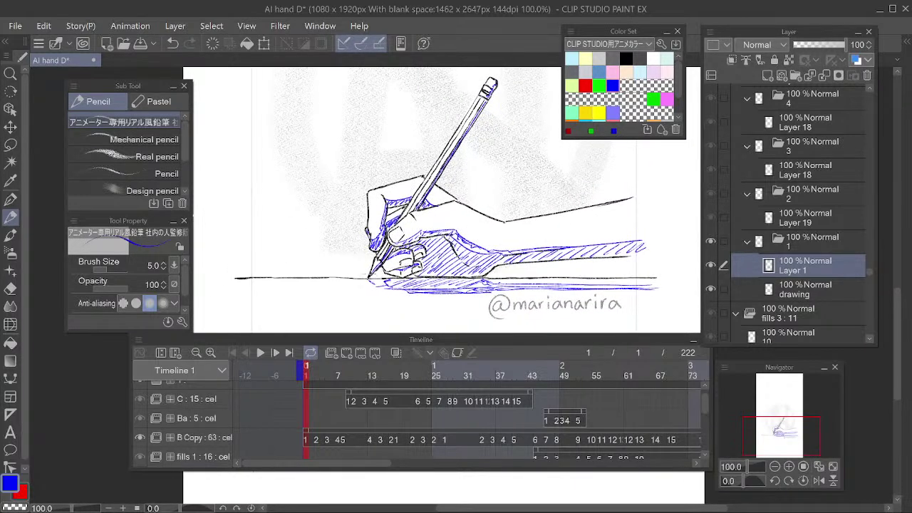
Clean up the cast shadow near the pencil tip with the eraser and widen the shading along the forearm
{"action": "key", "text": "e"}
{"action": "mouse_move", "coordinate": [379, 288]}
{"action": "left_mouse_down"}
{"action": "mouse_move", "coordinate": [372, 284]}
{"action": "mouse_move", "coordinate": [381, 288]}
{"action": "left_mouse_up"}
{"action": "key", "text": "p"}
{"action": "key", "text": "e"}
{"action": "left_click_drag", "start_coordinate": [374, 291], "coordinate": [389, 291]}
{"action": "key", "text": "p"}
{"action": "mouse_move", "coordinate": [563, 218]}
{"action": "left_mouse_down"}
{"action": "mouse_move", "coordinate": [553, 243]}
{"action": "mouse_move", "coordinate": [550, 228]}
{"action": "mouse_move", "coordinate": [623, 251]}
{"action": "mouse_move", "coordinate": [501, 263]}
{"action": "mouse_move", "coordinate": [633, 247]}
{"action": "mouse_move", "coordinate": [535, 261]}
{"action": "mouse_move", "coordinate": [631, 253]}
{"action": "mouse_move", "coordinate": [595, 271]}
{"action": "left_mouse_up"}
{"action": "mouse_move", "coordinate": [624, 269]}
{"action": "left_mouse_down"}
{"action": "mouse_move", "coordinate": [530, 275]}
{"action": "mouse_move", "coordinate": [610, 260]}
{"action": "mouse_move", "coordinate": [594, 264]}
{"action": "mouse_move", "coordinate": [601, 259]}
{"action": "left_mouse_up"}
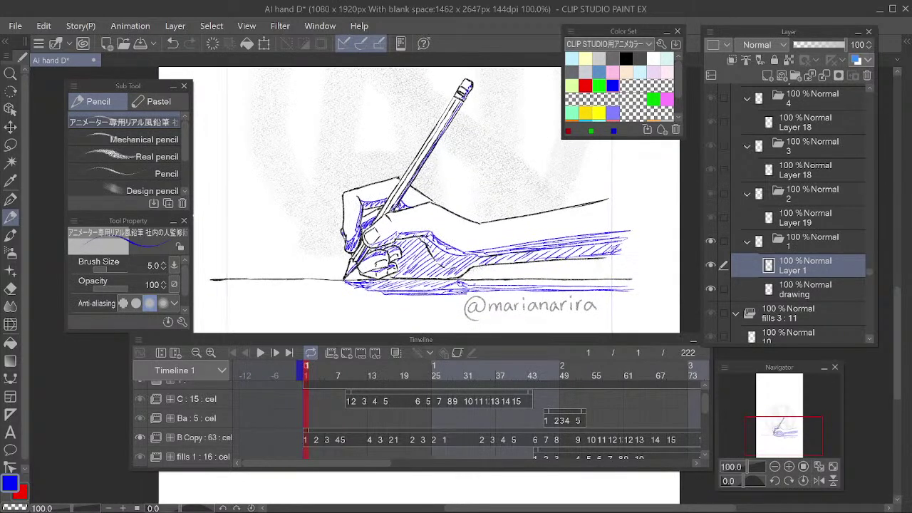
Touch up the shading around the wrist and lower the shadow sketch layer's opacity to 23%
{"action": "key", "text": "e"}
{"action": "mouse_move", "coordinate": [472, 274]}
{"action": "left_mouse_down"}
{"action": "mouse_move", "coordinate": [471, 265]}
{"action": "mouse_move", "coordinate": [506, 261]}
{"action": "left_mouse_up"}
{"action": "key", "text": "p"}
{"action": "left_click_drag", "start_coordinate": [443, 279], "coordinate": [547, 258]}
{"action": "left_click_drag", "start_coordinate": [813, 46], "coordinate": [807, 46]}
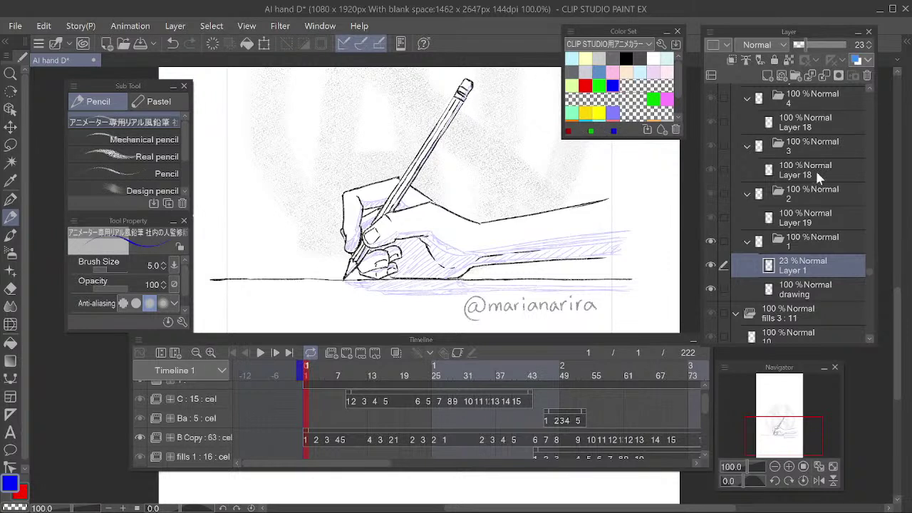
Add another raster layer above the faded sketch and trace clean shadow edges on the index finger and pencil
{"action": "left_click", "coordinate": [767, 75]}
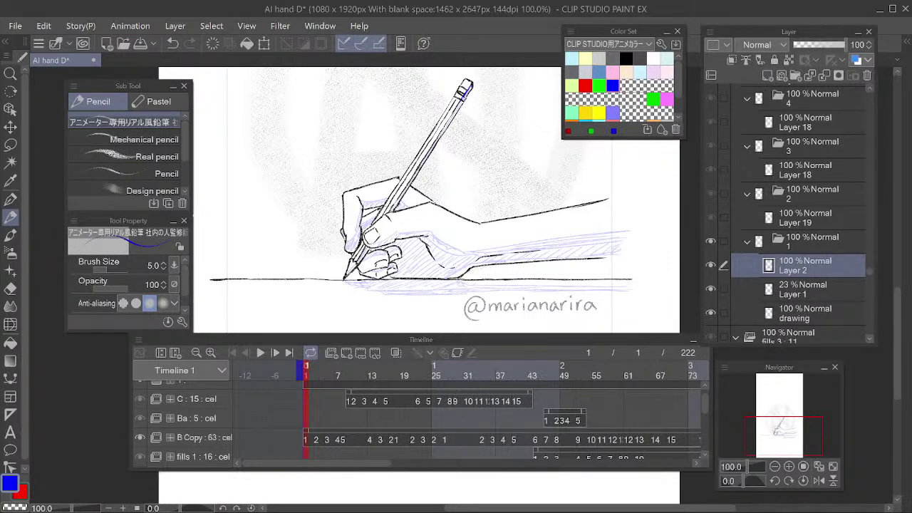
{"action": "mouse_move", "coordinate": [360, 204]}
{"action": "left_mouse_down"}
{"action": "mouse_move", "coordinate": [392, 195]}
{"action": "mouse_move", "coordinate": [355, 242]}
{"action": "left_mouse_up"}
{"action": "mouse_move", "coordinate": [382, 215]}
{"action": "left_mouse_down"}
{"action": "mouse_move", "coordinate": [359, 228]}
{"action": "mouse_move", "coordinate": [366, 224]}
{"action": "left_mouse_up"}
{"action": "key", "text": "e"}
{"action": "key", "text": "p"}
{"action": "left_click_drag", "start_coordinate": [453, 276], "coordinate": [492, 260]}
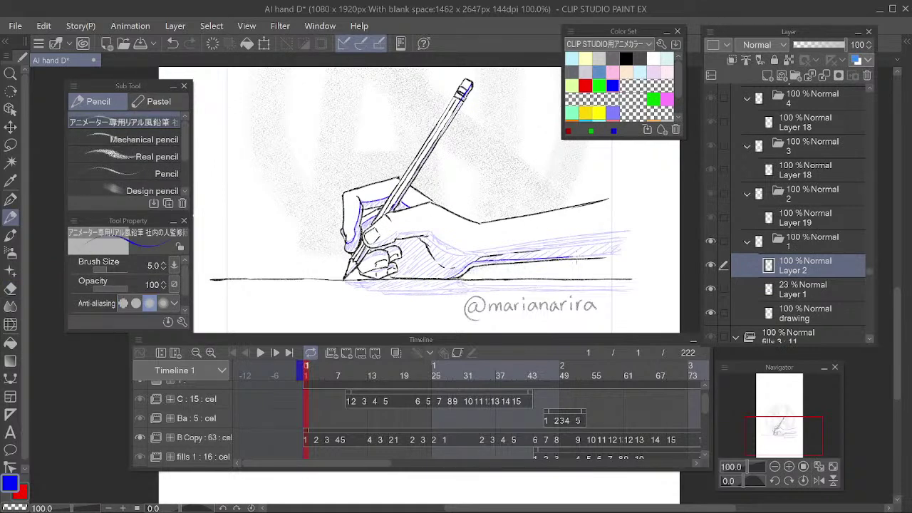
Trace the shadow's upper edge along the forearm and under the thumb, and refine the contours on the curled fingers
{"action": "key", "text": "e"}
{"action": "key", "text": "p"}
{"action": "mouse_move", "coordinate": [483, 263]}
{"action": "left_mouse_down"}
{"action": "mouse_move", "coordinate": [449, 279]}
{"action": "mouse_move", "coordinate": [638, 230]}
{"action": "left_mouse_up"}
{"action": "mouse_move", "coordinate": [471, 253]}
{"action": "left_mouse_down"}
{"action": "mouse_move", "coordinate": [438, 235]}
{"action": "mouse_move", "coordinate": [394, 232]}
{"action": "mouse_move", "coordinate": [366, 257]}
{"action": "mouse_move", "coordinate": [361, 245]}
{"action": "mouse_move", "coordinate": [359, 265]}
{"action": "left_mouse_up"}
{"action": "key", "text": "e"}
{"action": "key", "text": "p"}
{"action": "key", "text": "e"}
{"action": "key", "text": "p"}
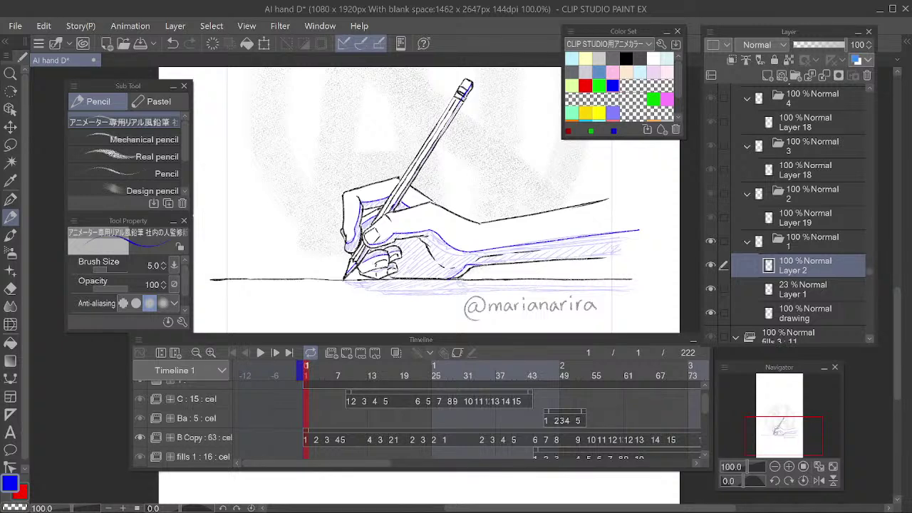
{"action": "key", "text": "e"}
{"action": "left_click_drag", "start_coordinate": [399, 267], "coordinate": [393, 275]}
{"action": "key", "text": "p"}
{"action": "left_click_drag", "start_coordinate": [493, 267], "coordinate": [495, 251]}
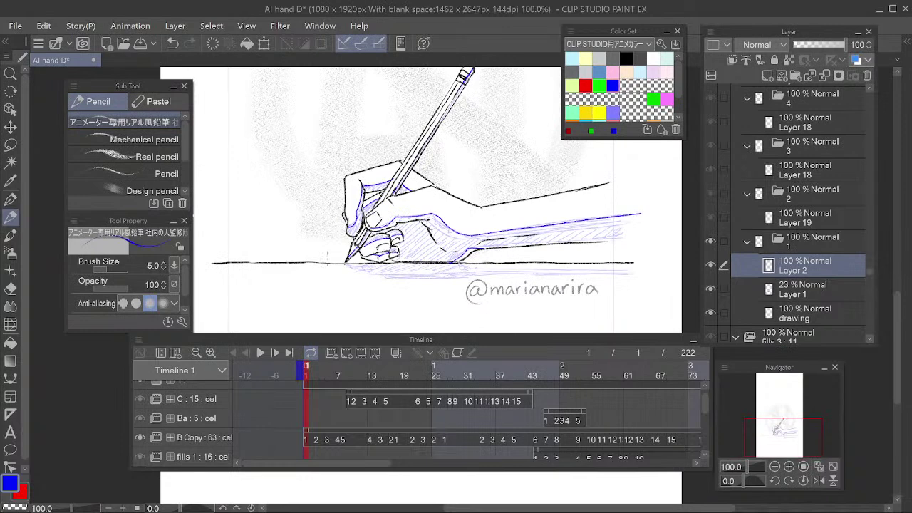
Trace the cast shadow's outline from the pencil tip along the ground to the end of the forearm
{"action": "key", "text": "b"}
{"action": "key", "text": "p"}
{"action": "key", "text": "b"}
{"action": "key", "text": "p"}
{"action": "key", "text": "b"}
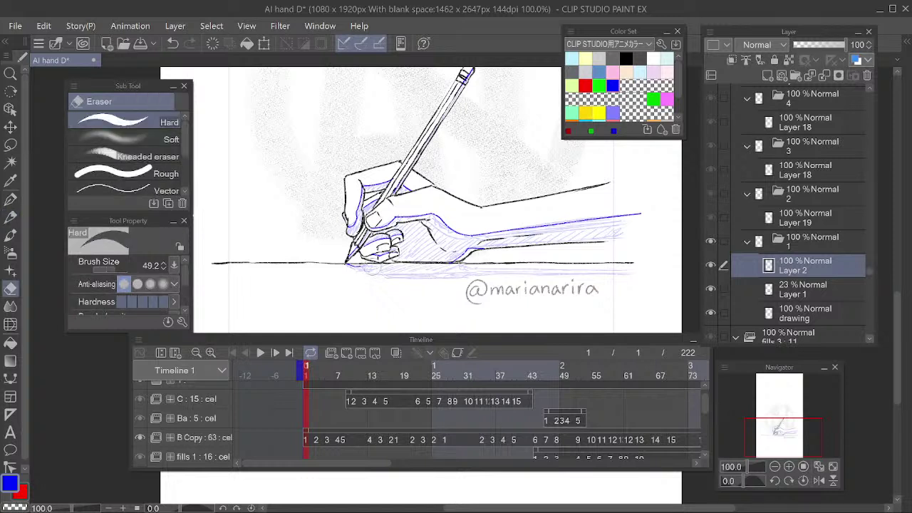
{"action": "key", "text": "p"}
{"action": "left_click_drag", "start_coordinate": [346, 264], "coordinate": [359, 273]}
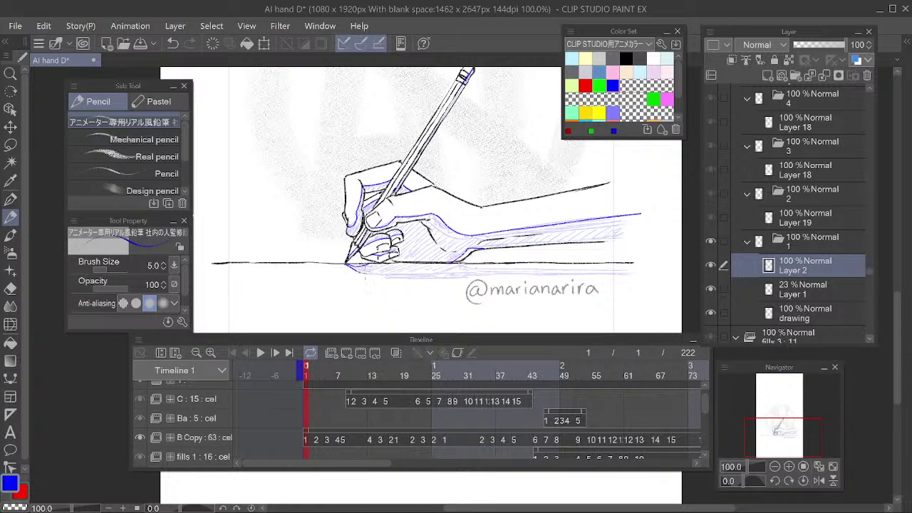
{"action": "left_click_drag", "start_coordinate": [362, 275], "coordinate": [647, 278]}
{"action": "key", "text": "e"}
{"action": "key", "text": "p"}
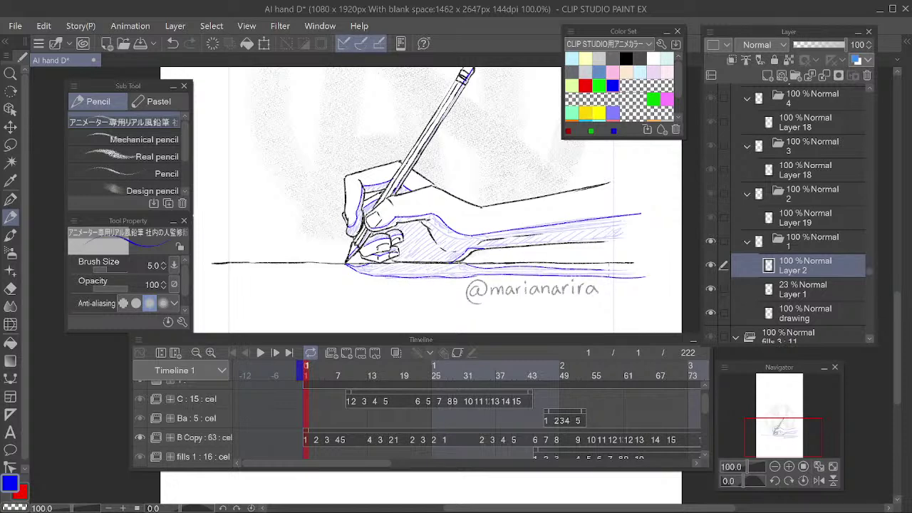
Erase and redraw the cast shadow's outline beneath the forearm as a narrower tapering shape
{"action": "key", "text": "e"}
{"action": "key", "text": "p"}
{"action": "left_click_drag", "start_coordinate": [495, 267], "coordinate": [629, 269]}
{"action": "key", "text": "e"}
{"action": "mouse_move", "coordinate": [520, 267]}
{"action": "left_mouse_down"}
{"action": "mouse_move", "coordinate": [473, 264]}
{"action": "mouse_move", "coordinate": [531, 270]}
{"action": "mouse_move", "coordinate": [489, 277]}
{"action": "mouse_move", "coordinate": [626, 269]}
{"action": "left_mouse_up"}
{"action": "key", "text": "p"}
{"action": "key", "text": "e"}
{"action": "key", "text": "p"}
{"action": "key", "text": "e"}
{"action": "key", "text": "p"}
{"action": "key", "text": "e"}
{"action": "key", "text": "p"}
{"action": "key", "text": "e"}
{"action": "key", "text": "p"}
{"action": "left_click_drag", "start_coordinate": [482, 273], "coordinate": [618, 270]}
{"action": "key", "text": "e"}
{"action": "key", "text": "p"}
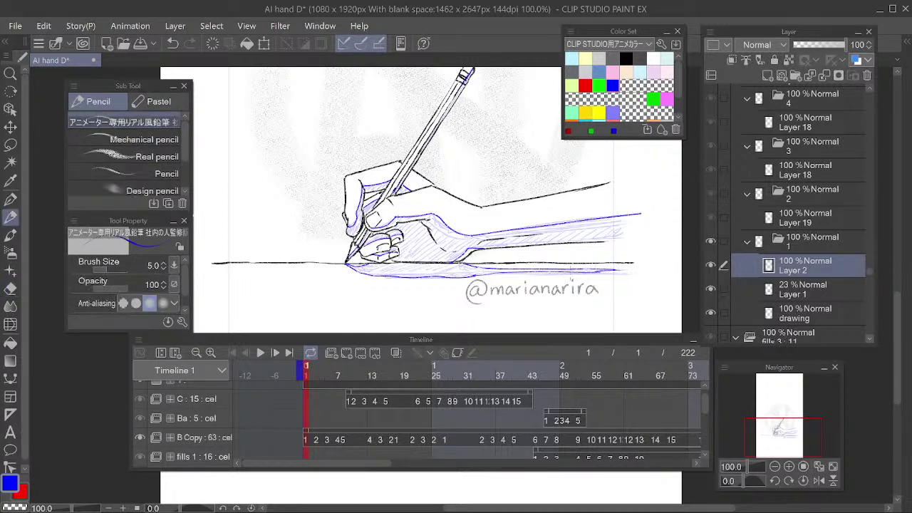
Erase and redraw the cast shadow's contour between the pencil tip and the wrist, refining its curve below the curled fingers
{"action": "key", "text": "e"}
{"action": "mouse_move", "coordinate": [477, 279]}
{"action": "left_mouse_down"}
{"action": "mouse_move", "coordinate": [389, 285]}
{"action": "mouse_move", "coordinate": [403, 280]}
{"action": "mouse_move", "coordinate": [368, 271]}
{"action": "left_mouse_up"}
{"action": "key", "text": "p"}
{"action": "key", "text": "e"}
{"action": "key", "text": "p"}
{"action": "mouse_move", "coordinate": [368, 268]}
{"action": "left_mouse_down"}
{"action": "mouse_move", "coordinate": [453, 277]}
{"action": "mouse_move", "coordinate": [365, 278]}
{"action": "mouse_move", "coordinate": [390, 282]}
{"action": "mouse_move", "coordinate": [476, 278]}
{"action": "left_mouse_up"}
{"action": "key", "text": "e"}
{"action": "key", "text": "p"}
{"action": "key", "text": "e"}
{"action": "key", "text": "p"}
{"action": "key", "text": "e"}
{"action": "key", "text": "p"}
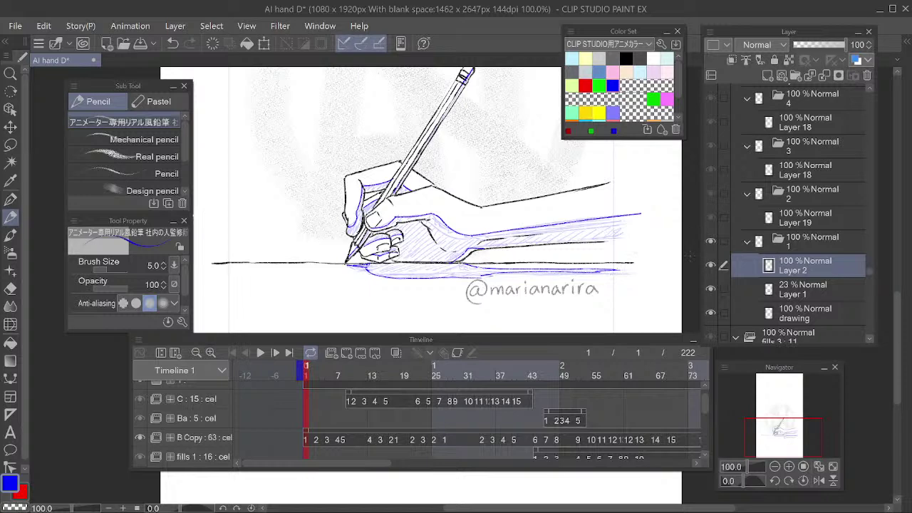
Rework the forearm's cast shadow by erasing its tapered end and redrawing its lower edge farther along the ground
{"action": "key", "text": "e"}
{"action": "left_click_drag", "start_coordinate": [490, 269], "coordinate": [624, 266]}
{"action": "key", "text": "p"}
{"action": "key", "text": "e"}
{"action": "mouse_move", "coordinate": [537, 267]}
{"action": "left_mouse_down"}
{"action": "mouse_move", "coordinate": [632, 266]}
{"action": "mouse_move", "coordinate": [477, 265]}
{"action": "mouse_move", "coordinate": [572, 263]}
{"action": "left_mouse_up"}
{"action": "key", "text": "p"}
{"action": "key", "text": "e"}
{"action": "key", "text": "p"}
{"action": "key", "text": "e"}
{"action": "key", "text": "p"}
{"action": "key", "text": "e"}
{"action": "key", "text": "p"}
{"action": "key", "text": "e"}
{"action": "key", "text": "p"}
{"action": "mouse_move", "coordinate": [499, 262]}
{"action": "left_mouse_down"}
{"action": "mouse_move", "coordinate": [473, 265]}
{"action": "mouse_move", "coordinate": [574, 262]}
{"action": "left_mouse_up"}
{"action": "key", "text": "e"}
{"action": "key", "text": "p"}
{"action": "left_click_drag", "start_coordinate": [489, 275], "coordinate": [606, 273]}
Hide the signature layer and rework the far end of the forearm's cast shadow outline
{"action": "scroll", "coordinate": [336, 415], "scroll_direction": "up", "scroll_amount": 1}
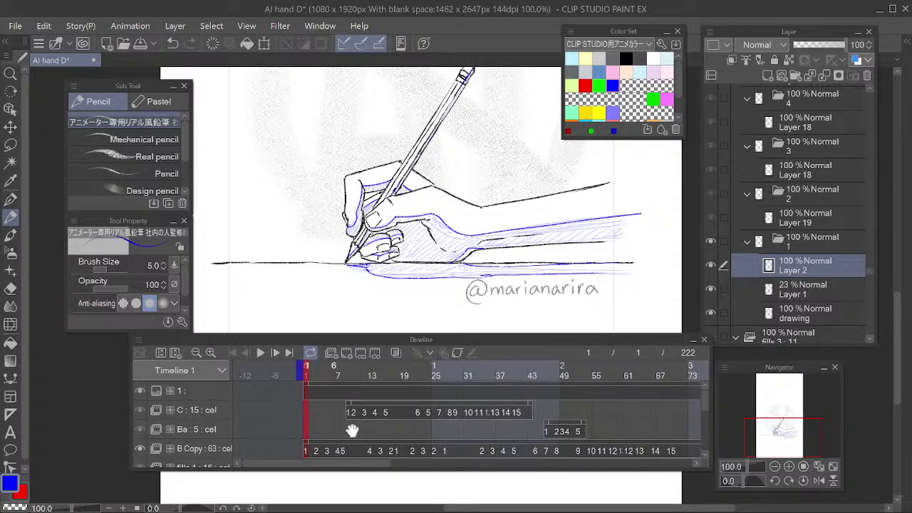
{"action": "left_click", "coordinate": [155, 392]}
{"action": "key", "text": "e"}
{"action": "key", "text": "p"}
{"action": "key", "text": "e"}
{"action": "key", "text": "p"}
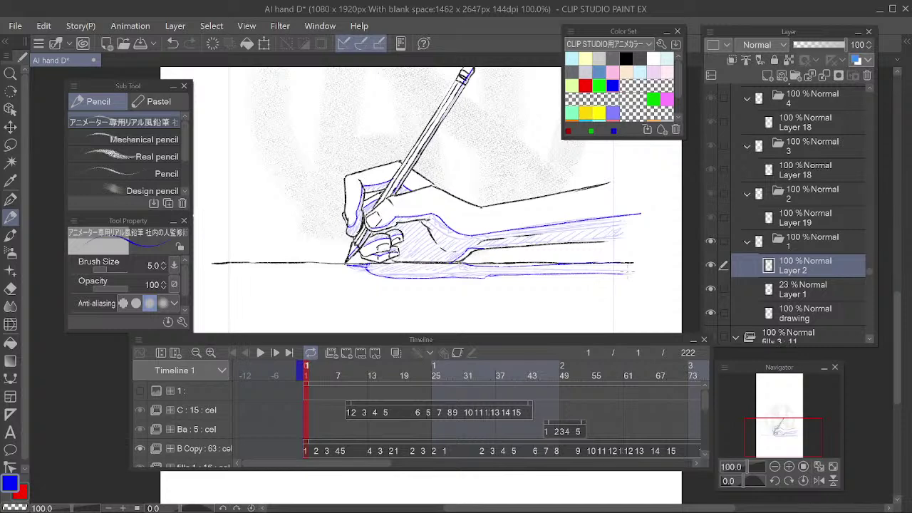
{"action": "left_click_drag", "start_coordinate": [531, 258], "coordinate": [530, 276]}
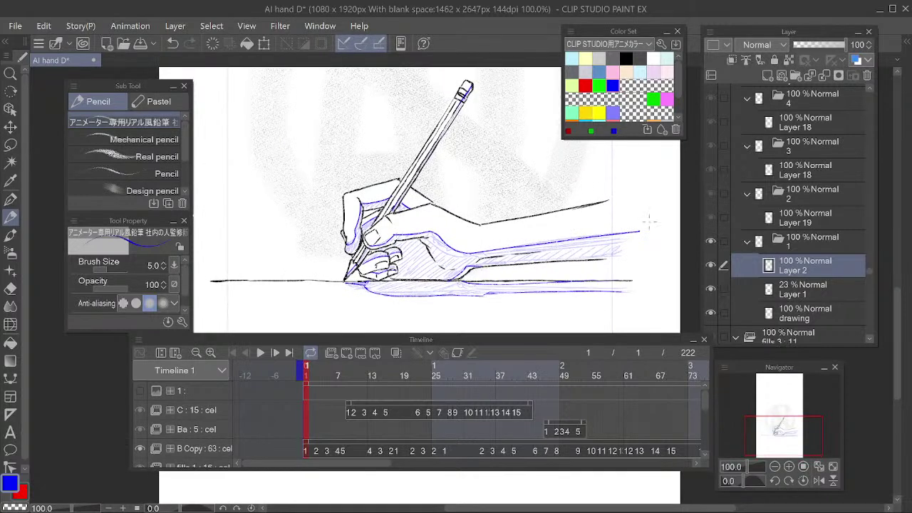
Add a new raster layer above the drawing in cel 2 of the B Copy folder
{"action": "left_click", "coordinate": [315, 450]}
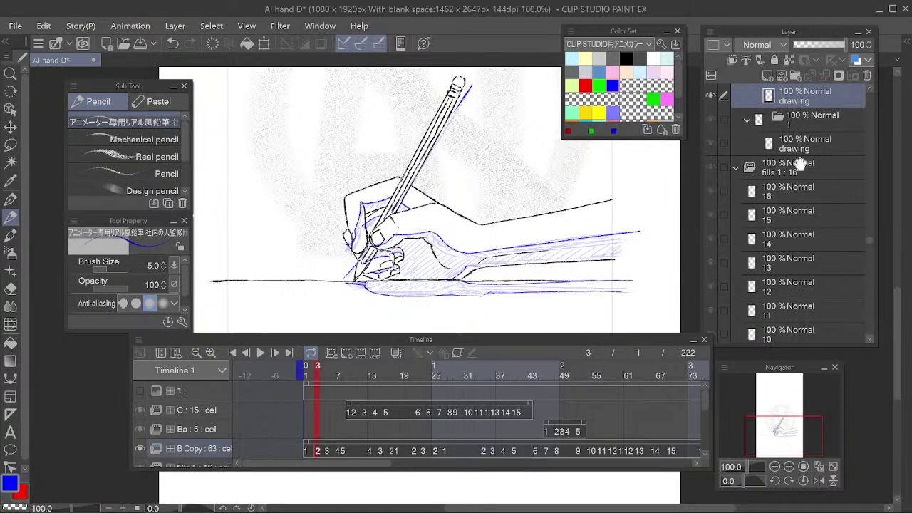
{"action": "scroll", "coordinate": [797, 245], "scroll_direction": "up", "scroll_amount": 1}
{"action": "left_click", "coordinate": [767, 75]}
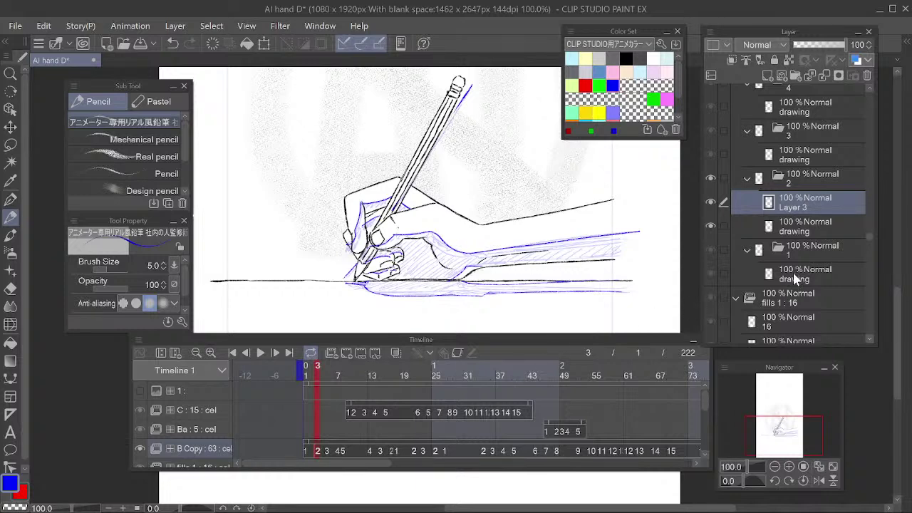
Compare cel 1 of the B Copy and A folders by toggling each folder's visibility
{"action": "scroll", "coordinate": [313, 445], "scroll_direction": "down", "scroll_amount": 2}
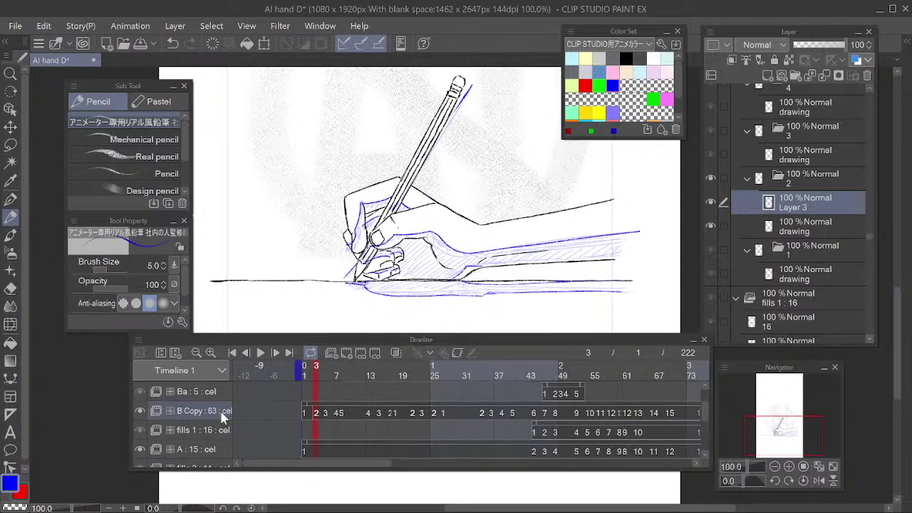
{"action": "left_click", "coordinate": [139, 411]}
{"action": "left_click", "coordinate": [139, 411]}
{"action": "left_click", "coordinate": [306, 412]}
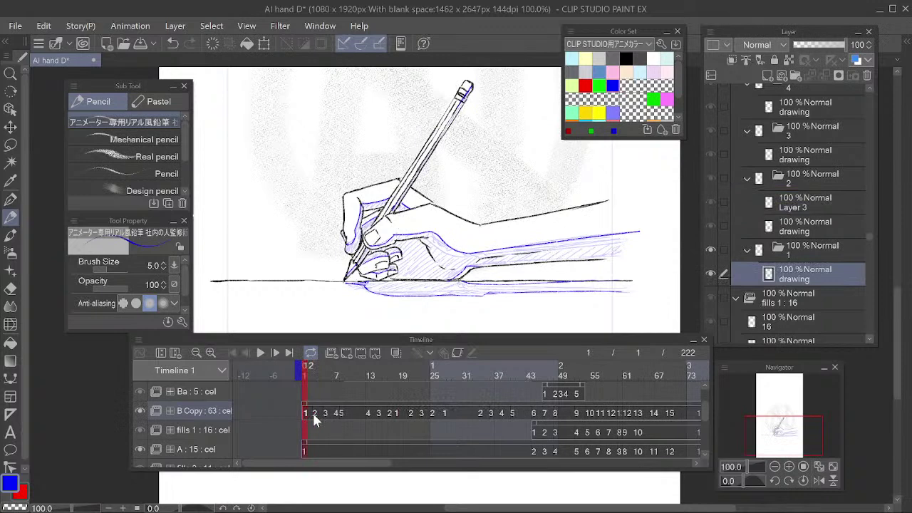
{"action": "scroll", "coordinate": [397, 423], "scroll_direction": "down", "scroll_amount": 1}
{"action": "left_click", "coordinate": [302, 419]}
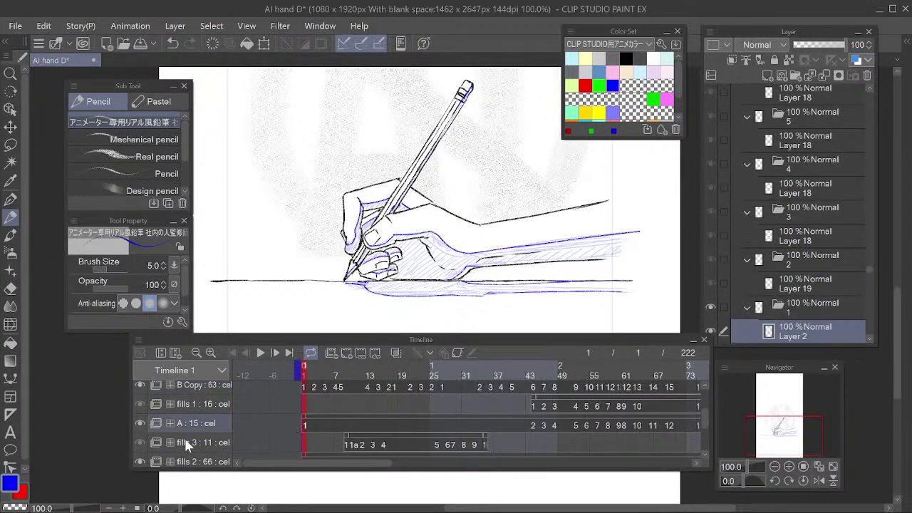
{"action": "left_click", "coordinate": [139, 424]}
{"action": "left_click", "coordinate": [136, 424]}
{"action": "left_click", "coordinate": [137, 424]}
{"action": "left_click", "coordinate": [139, 423]}
Check what Layer 1 and Layer 2 hold in folder A's cel 1 by toggling their visibility
{"action": "mouse_move", "coordinate": [800, 269]}
{"action": "left_mouse_down"}
{"action": "mouse_move", "coordinate": [807, 179]}
{"action": "mouse_move", "coordinate": [808, 187]}
{"action": "left_mouse_up"}
{"action": "left_click", "coordinate": [711, 255]}
{"action": "left_click", "coordinate": [711, 253]}
{"action": "left_click", "coordinate": [710, 280]}
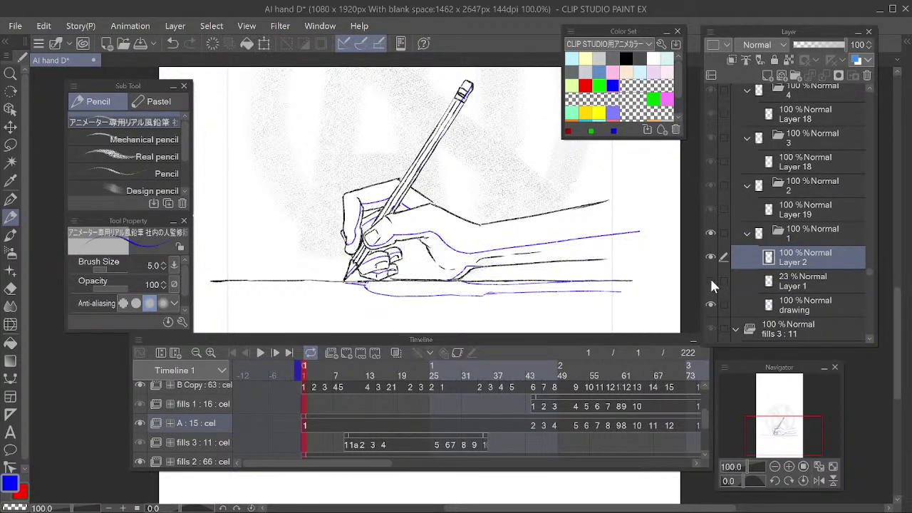
{"action": "left_click", "coordinate": [710, 280]}
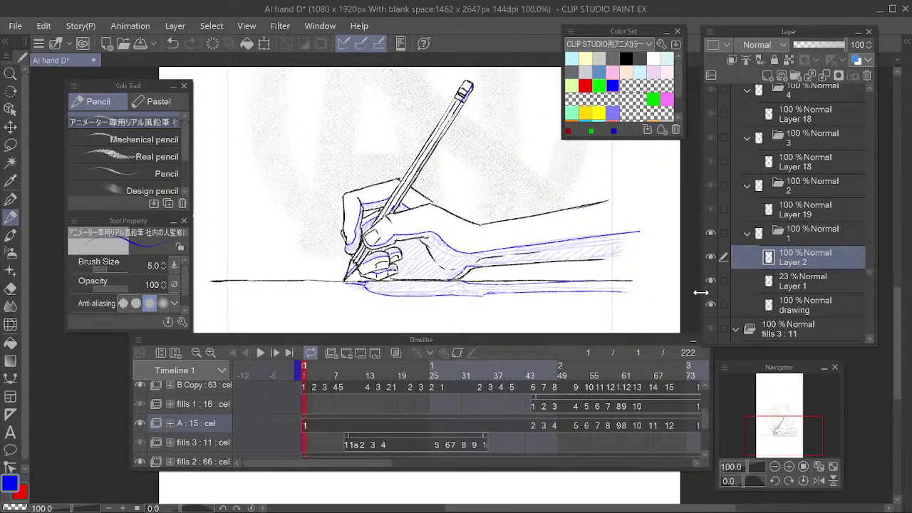
{"action": "scroll", "coordinate": [393, 402], "scroll_direction": "up", "scroll_amount": 1}
{"action": "left_click", "coordinate": [710, 253]}
{"action": "left_click", "coordinate": [709, 252]}
Erase the blue shadow outlines on the fingers, palm and forearm from Layer 2 in folder A's cel 1
{"action": "key", "text": "e"}
{"action": "left_click_drag", "start_coordinate": [373, 267], "coordinate": [393, 265]}
{"action": "mouse_move", "coordinate": [352, 244]}
{"action": "left_mouse_down"}
{"action": "mouse_move", "coordinate": [373, 204]}
{"action": "mouse_move", "coordinate": [354, 208]}
{"action": "left_mouse_up"}
{"action": "left_click_drag", "start_coordinate": [399, 242], "coordinate": [640, 231]}
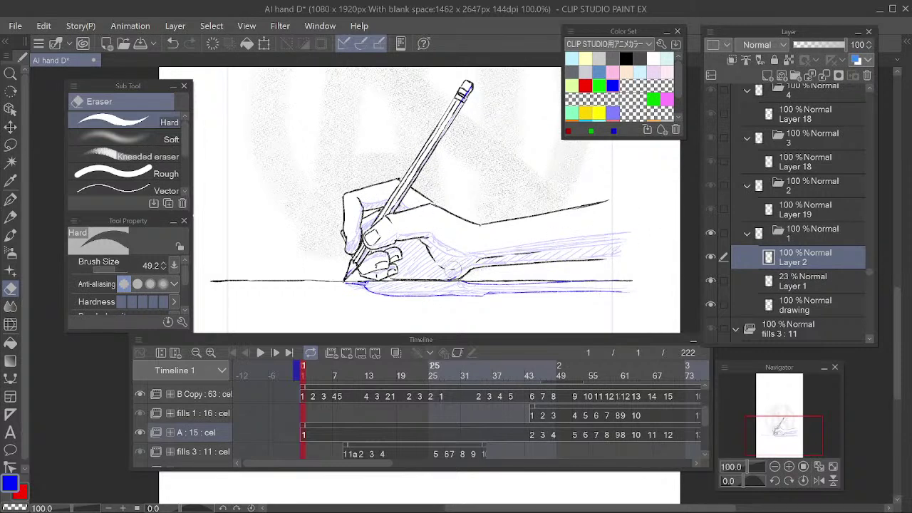
{"action": "key", "text": "p"}
Add a new raster layer above the drawing in cel 1 of the B Copy folder
{"action": "scroll", "coordinate": [349, 423], "scroll_direction": "up", "scroll_amount": 2}
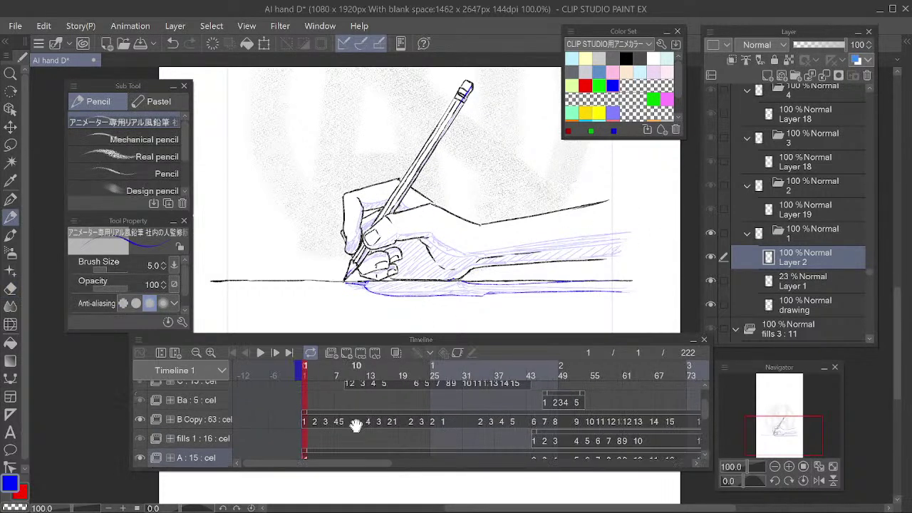
{"action": "left_click", "coordinate": [305, 430]}
{"action": "scroll", "coordinate": [802, 166], "scroll_direction": "up", "scroll_amount": 3}
{"action": "left_click", "coordinate": [710, 207]}
{"action": "left_click", "coordinate": [709, 207]}
{"action": "left_click", "coordinate": [709, 207]}
{"action": "left_click", "coordinate": [710, 207]}
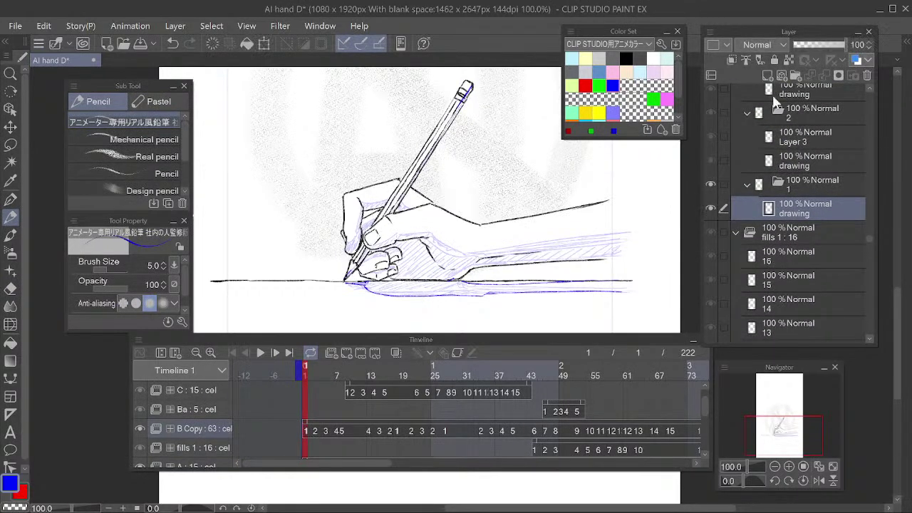
{"action": "left_click", "coordinate": [767, 75]}
Draw clean blue shadow outlines along the index finger and the area behind the pencil, erasing rough spots
{"action": "left_click_drag", "start_coordinate": [362, 206], "coordinate": [355, 237]}
{"action": "key", "text": "e"}
{"action": "left_click_drag", "start_coordinate": [365, 207], "coordinate": [408, 200]}
{"action": "key", "text": "p"}
{"action": "key", "text": "e"}
{"action": "key", "text": "p"}
{"action": "key", "text": "e"}
{"action": "key", "text": "p"}
{"action": "key", "text": "e"}
{"action": "key", "text": "p"}
{"action": "key", "text": "e"}
{"action": "key", "text": "p"}
{"action": "key", "text": "e"}
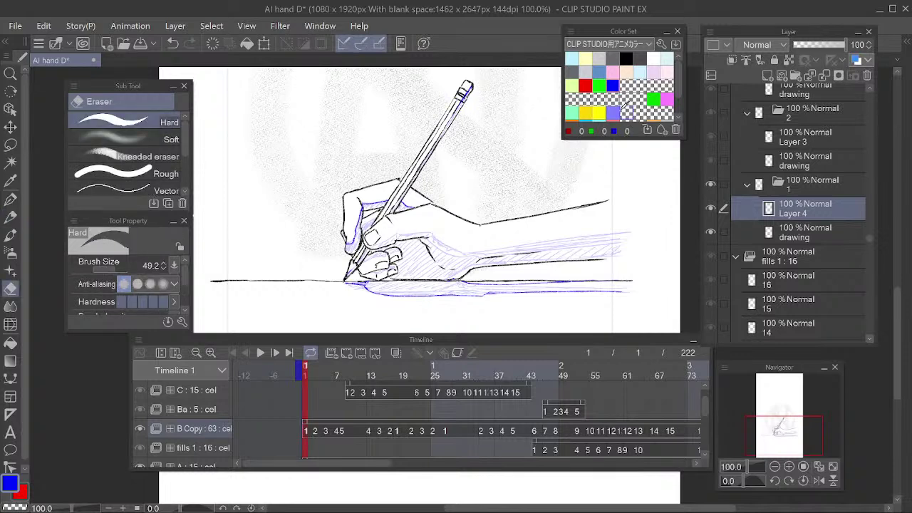
Erase the cast shadow outline below the ground line from Layer 2 in folder A's cel 1
{"action": "left_click", "coordinate": [307, 428]}
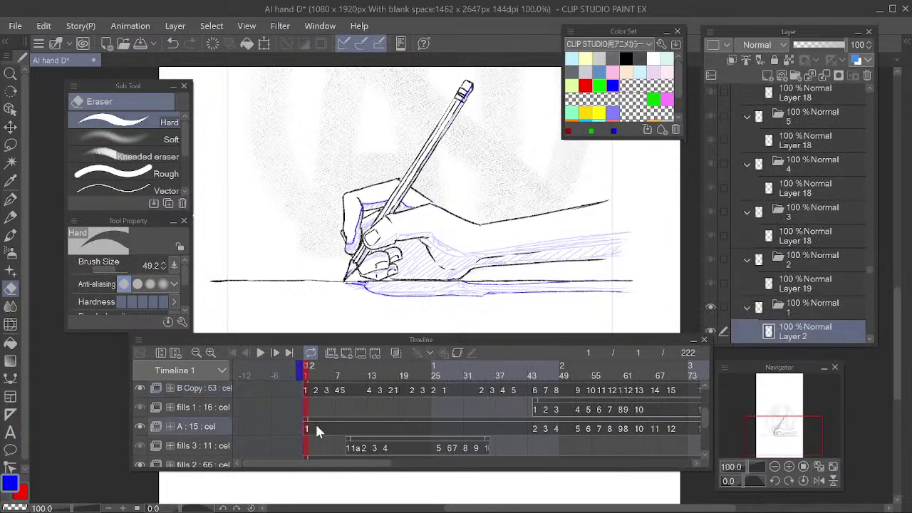
{"action": "scroll", "coordinate": [800, 283], "scroll_direction": "down", "scroll_amount": 2}
{"action": "left_click", "coordinate": [711, 279]}
{"action": "left_click", "coordinate": [710, 278]}
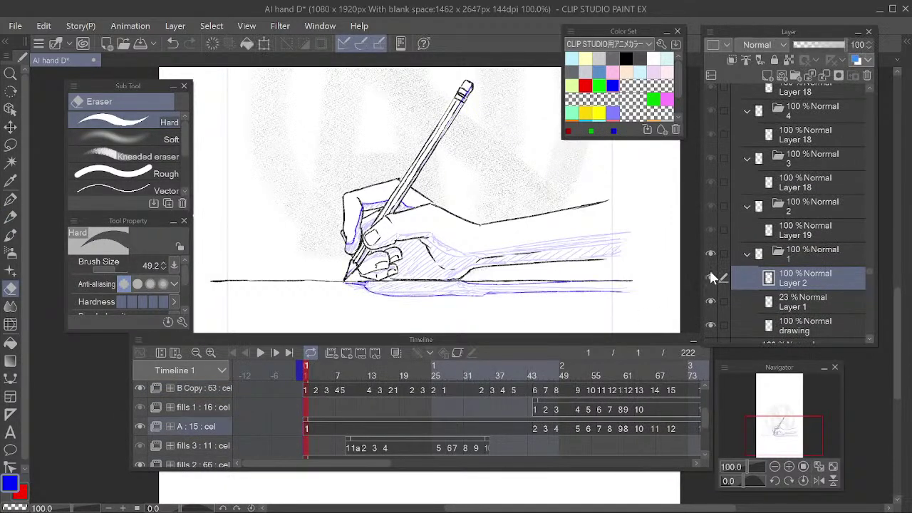
{"action": "left_click_drag", "start_coordinate": [610, 293], "coordinate": [521, 283]}
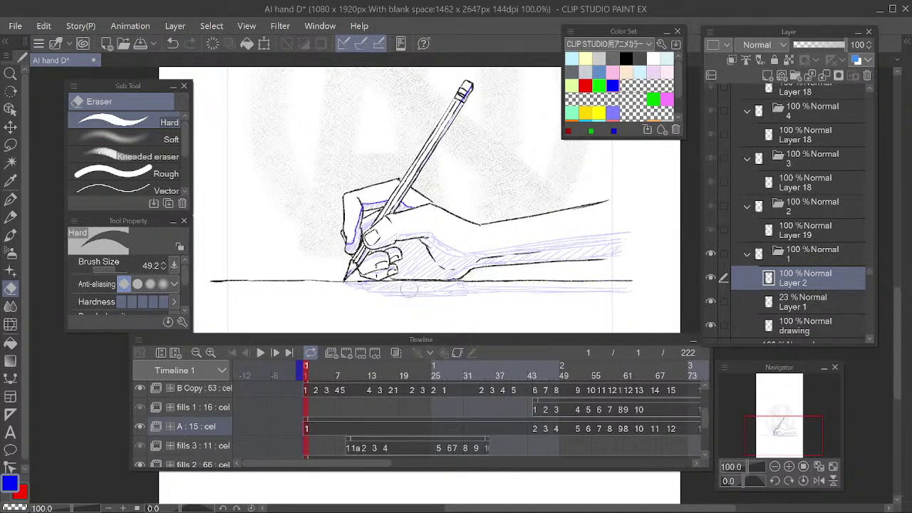
On Layer 4 in B Copy's cel 1, draw the blue shadow edge from beneath the thumb across the palm
{"action": "scroll", "coordinate": [331, 415], "scroll_direction": "up", "scroll_amount": 1}
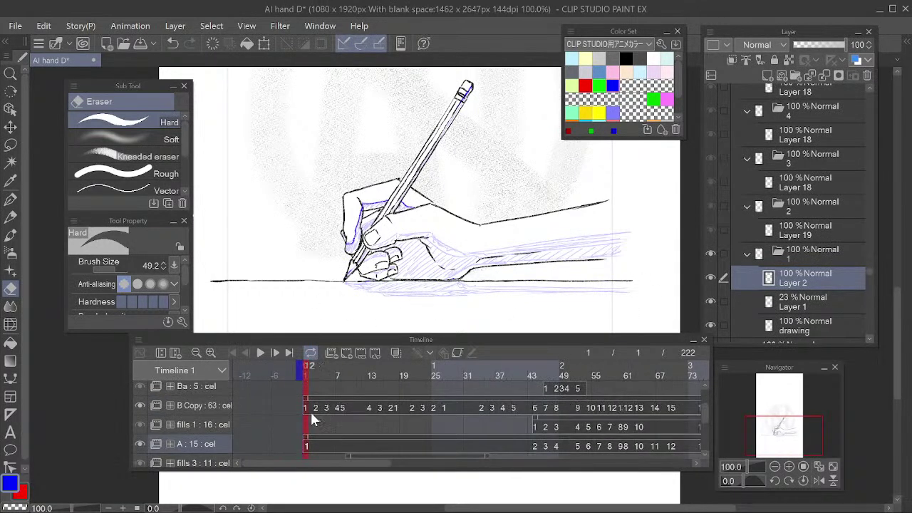
{"action": "left_click", "coordinate": [317, 411]}
{"action": "scroll", "coordinate": [808, 165], "scroll_direction": "up", "scroll_amount": 5}
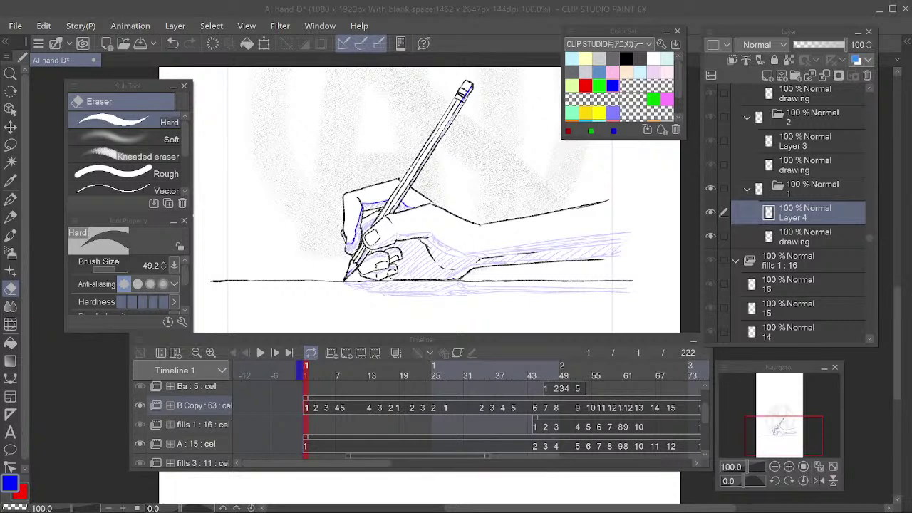
{"action": "left_click", "coordinate": [492, 6]}
{"action": "left_click", "coordinate": [711, 213]}
{"action": "left_click", "coordinate": [710, 211]}
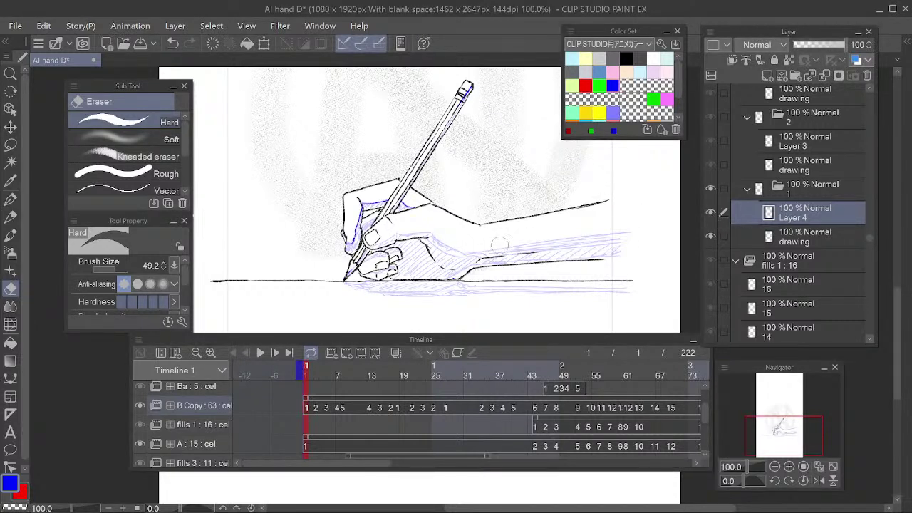
{"action": "key", "text": "p"}
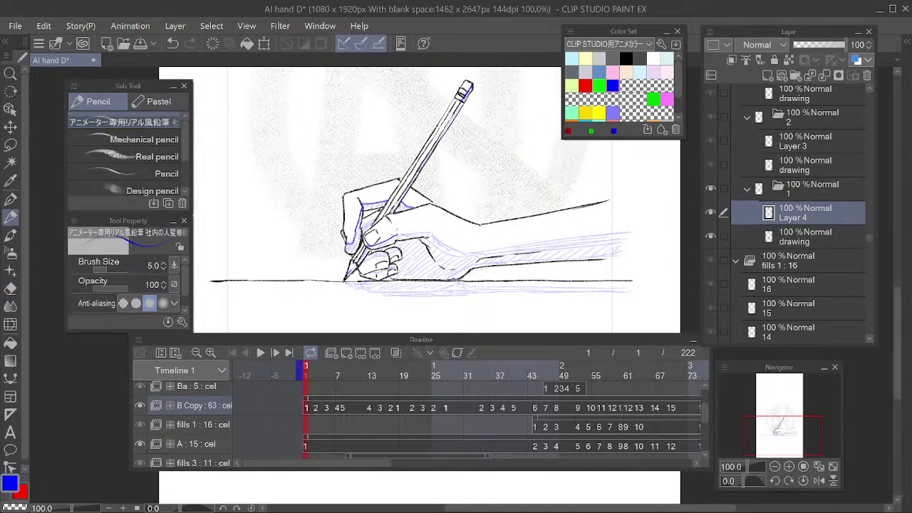
{"action": "key", "text": "e"}
{"action": "key", "text": "p"}
{"action": "key", "text": "ctrl+z"}
{"action": "left_click_drag", "start_coordinate": [393, 238], "coordinate": [429, 232]}
{"action": "key", "text": "e"}
{"action": "key", "text": "p"}
Continue the blue shadow edge over the wrist to the end of the forearm and add shadow lines on the curled fingers
{"action": "mouse_move", "coordinate": [428, 233]}
{"action": "left_mouse_down"}
{"action": "mouse_move", "coordinate": [449, 249]}
{"action": "mouse_move", "coordinate": [631, 233]}
{"action": "left_mouse_up"}
{"action": "key", "text": "ctrl+z"}
{"action": "key", "text": "e"}
{"action": "key", "text": "p"}
{"action": "mouse_move", "coordinate": [496, 250]}
{"action": "left_mouse_down"}
{"action": "mouse_move", "coordinate": [473, 255]}
{"action": "mouse_move", "coordinate": [644, 233]}
{"action": "left_mouse_up"}
{"action": "key", "text": "e"}
{"action": "key", "text": "ctrl+z"}
{"action": "key", "text": "p"}
{"action": "left_click_drag", "start_coordinate": [471, 258], "coordinate": [639, 229]}
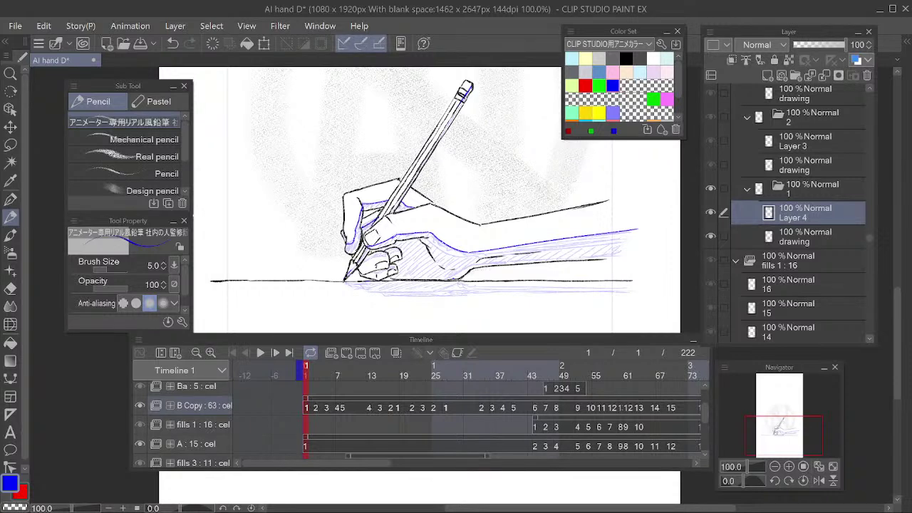
{"action": "key", "text": "e"}
{"action": "key", "text": "p"}
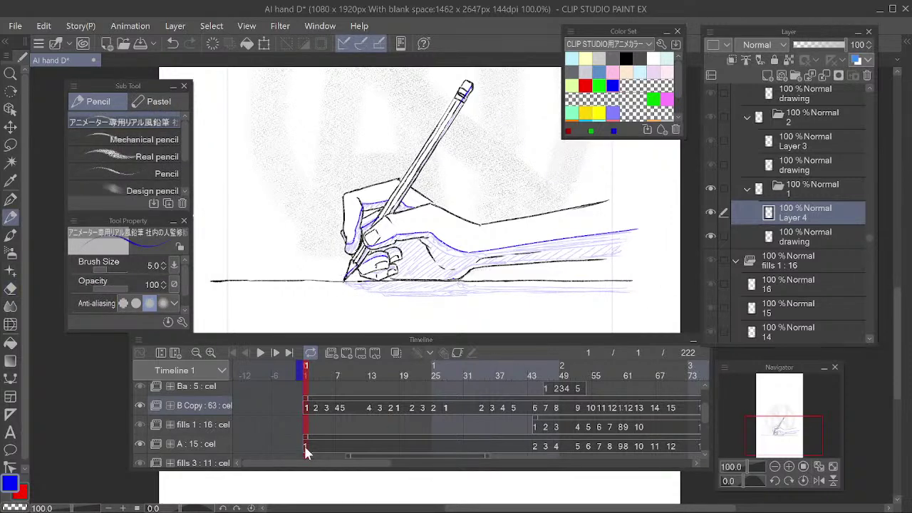
Hide Layer 2 in folder A's cel 1 while keeping the rough shadow guide on Layer 1 visible
{"action": "left_click", "coordinate": [307, 447]}
{"action": "left_click_drag", "start_coordinate": [797, 305], "coordinate": [805, 249]}
{"action": "left_click", "coordinate": [711, 261]}
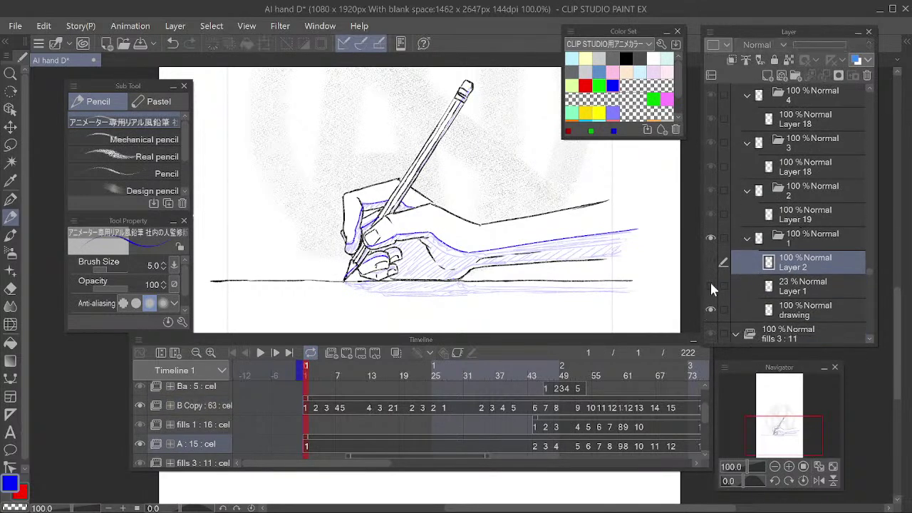
{"action": "left_click", "coordinate": [711, 284]}
{"action": "left_click", "coordinate": [711, 284]}
{"action": "left_click", "coordinate": [711, 284]}
On Layer 4 in B Copy's cel 1, draw and clean up shadow lines along the pencil shaft and around the fingers
{"action": "left_click", "coordinate": [311, 404]}
{"action": "scroll", "coordinate": [802, 244], "scroll_direction": "up", "scroll_amount": 2}
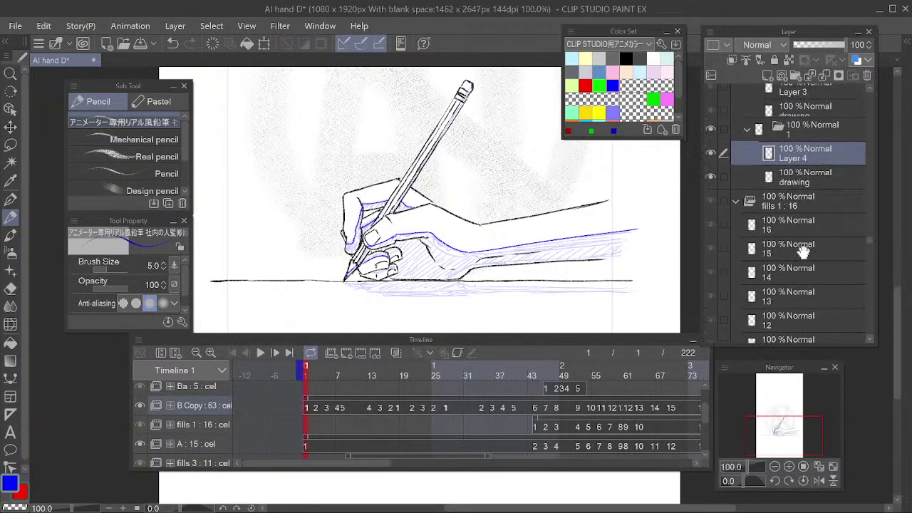
{"action": "scroll", "coordinate": [803, 244], "scroll_direction": "up", "scroll_amount": 2}
{"action": "left_click", "coordinate": [709, 190]}
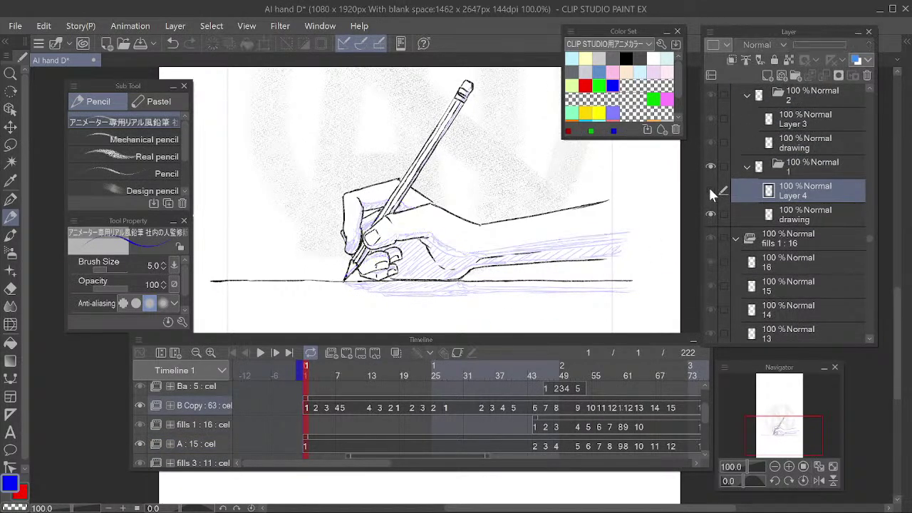
{"action": "left_click", "coordinate": [709, 189]}
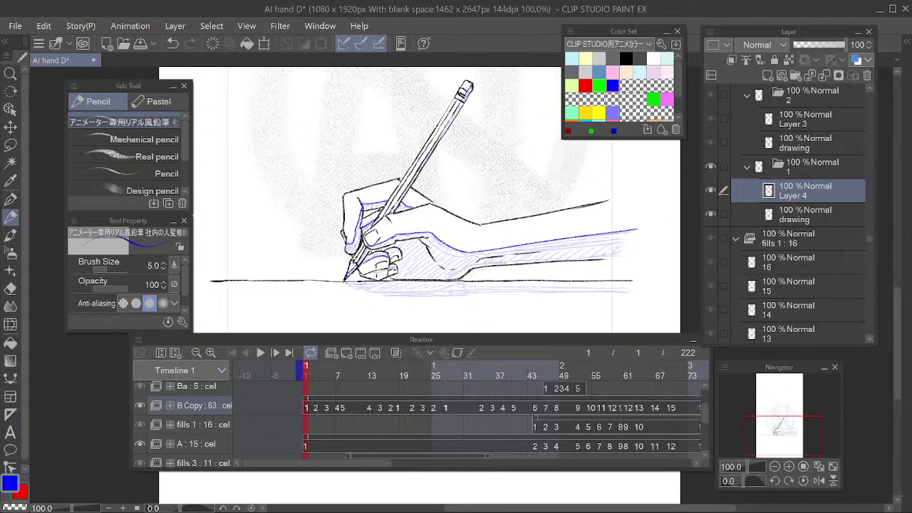
{"action": "key", "text": "e"}
{"action": "key", "text": "p"}
{"action": "key", "text": "e"}
{"action": "key", "text": "p"}
{"action": "key", "text": "e"}
{"action": "key", "text": "p"}
{"action": "key", "text": "e"}
{"action": "key", "text": "p"}
{"action": "key", "text": "e"}
{"action": "key", "text": "p"}
{"action": "key", "text": "e"}
{"action": "key", "text": "p"}
{"action": "key", "text": "e"}
{"action": "key", "text": "p"}
{"action": "key", "text": "e"}
{"action": "key", "text": "p"}
{"action": "key", "text": "e"}
{"action": "key", "text": "p"}
Refine the shadow lines near the pencil tip and curled fingers, and erase the stray strokes beneath the hand
{"action": "left_click_drag", "start_coordinate": [362, 258], "coordinate": [355, 265]}
{"action": "key", "text": "e"}
{"action": "key", "text": "p"}
{"action": "key", "text": "ctrl+z"}
{"action": "left_click_drag", "start_coordinate": [380, 273], "coordinate": [400, 264]}
{"action": "key", "text": "e"}
{"action": "key", "text": "p"}
{"action": "key", "text": "e"}
{"action": "key", "text": "p"}
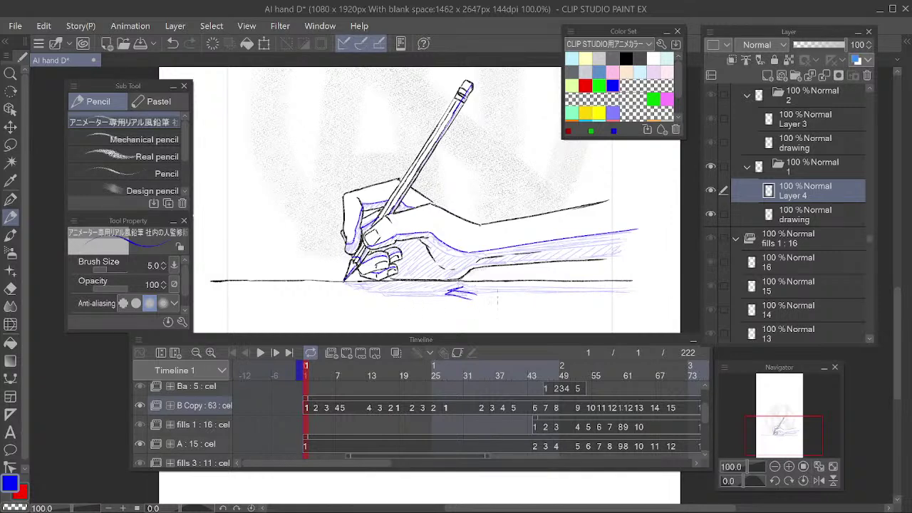
{"action": "key", "text": "e"}
{"action": "key", "text": "p"}
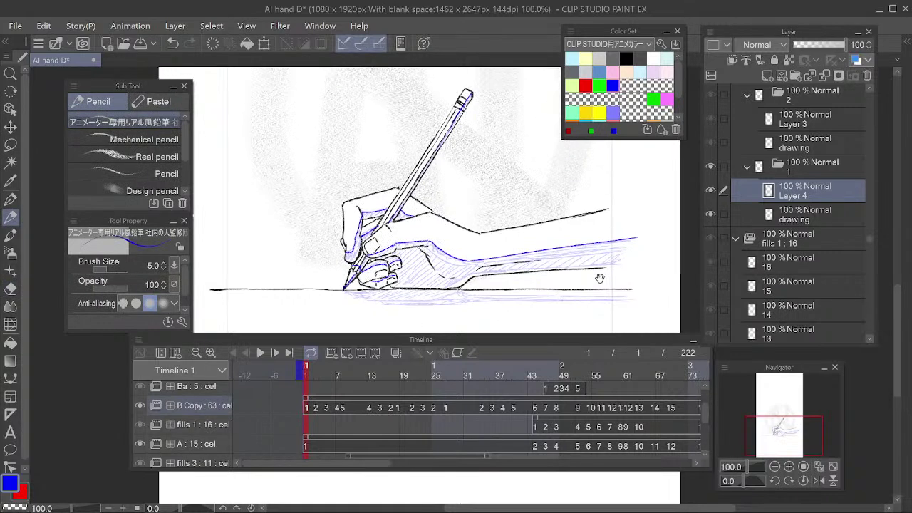
{"action": "left_click_drag", "start_coordinate": [604, 270], "coordinate": [597, 266]}
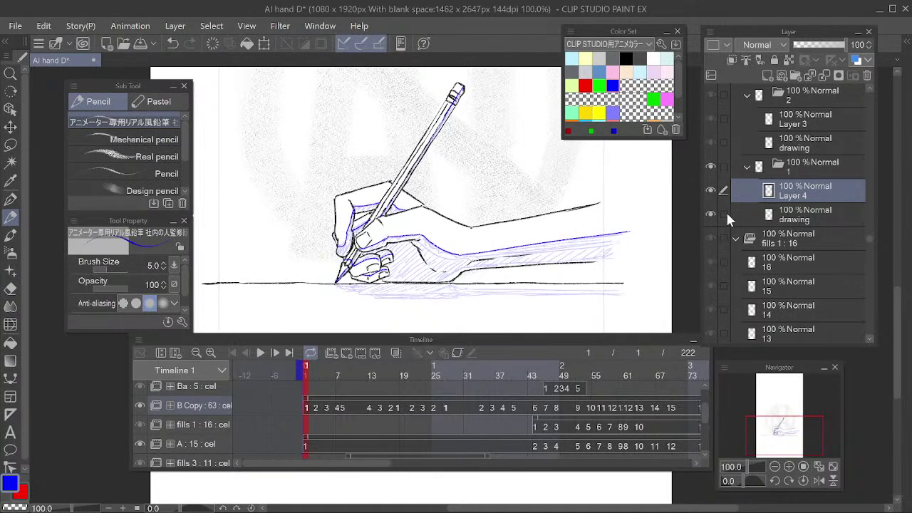
Hide the rough shadow guide on Layer 1 in folder A's cel 1
{"action": "left_click", "coordinate": [305, 442]}
{"action": "scroll", "coordinate": [710, 313], "scroll_direction": "down", "scroll_amount": 2}
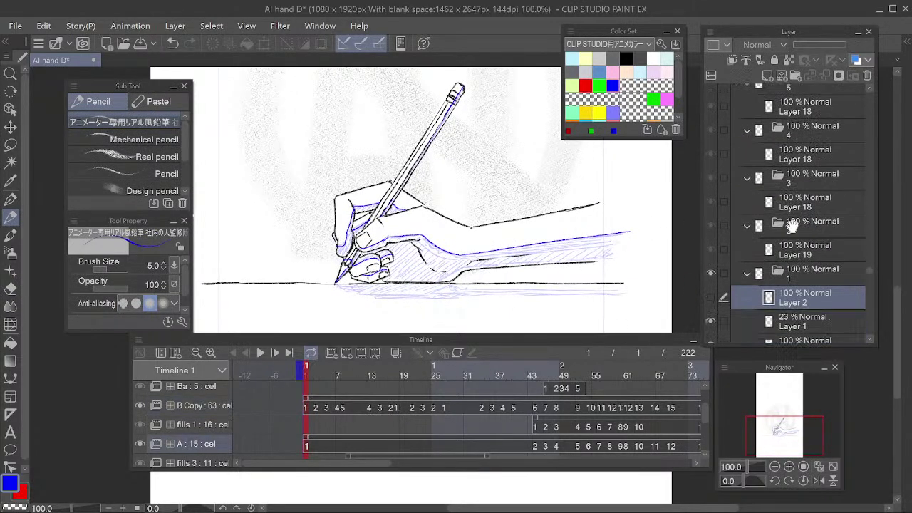
{"action": "left_click", "coordinate": [710, 310]}
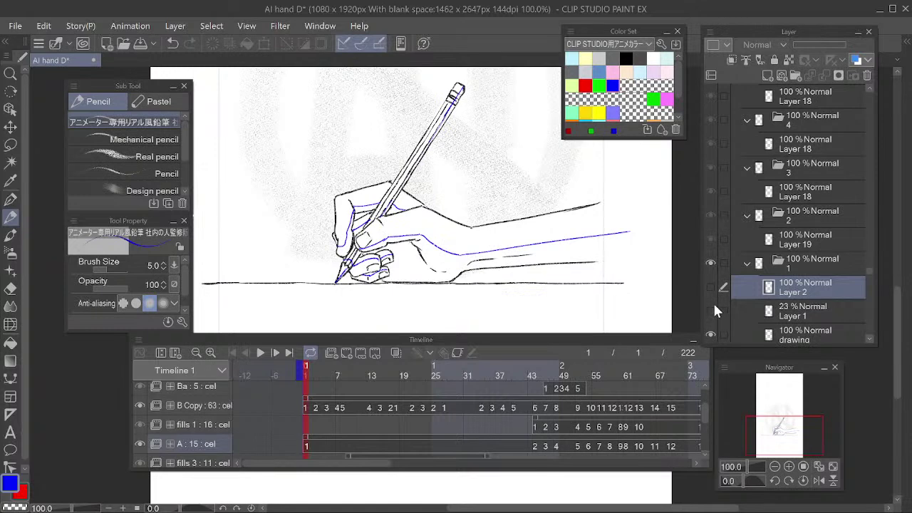
Compare B Copy's cels 1 and 2, toggling onion skin on cel 2 before returning to frame 1
{"action": "left_click", "coordinate": [303, 404]}
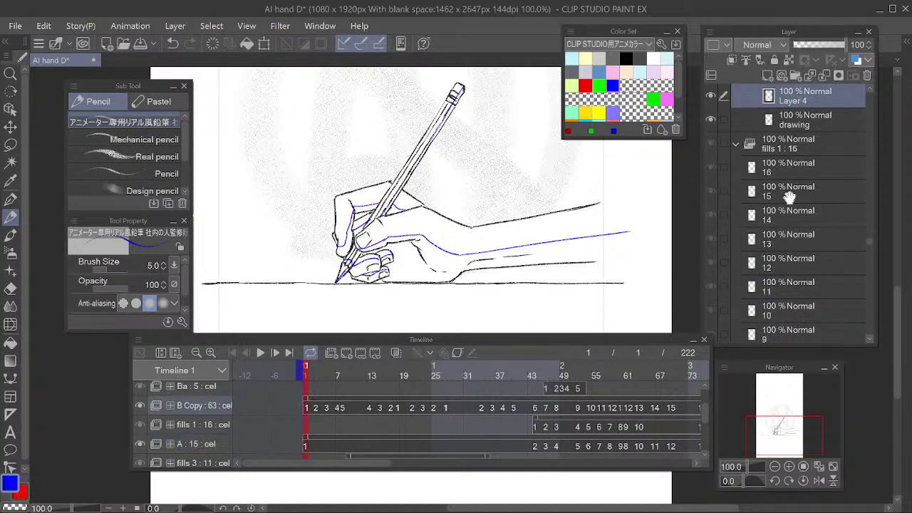
{"action": "scroll", "coordinate": [785, 197], "scroll_direction": "up", "scroll_amount": 5}
{"action": "scroll", "coordinate": [780, 243], "scroll_direction": "up", "scroll_amount": 1}
{"action": "left_click", "coordinate": [317, 404]}
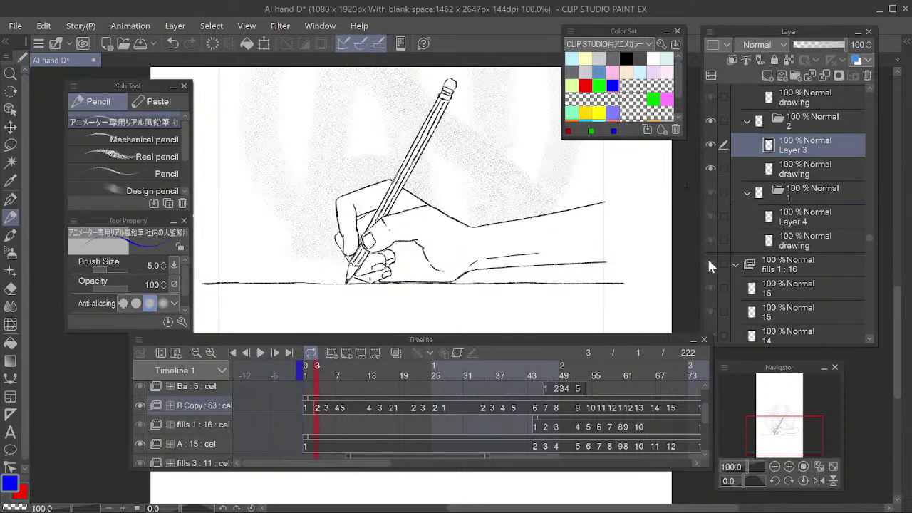
{"action": "left_click", "coordinate": [393, 355]}
{"action": "left_click_drag", "start_coordinate": [574, 251], "coordinate": [571, 251]}
{"action": "left_click", "coordinate": [394, 355]}
{"action": "left_click_drag", "start_coordinate": [311, 371], "coordinate": [307, 378]}
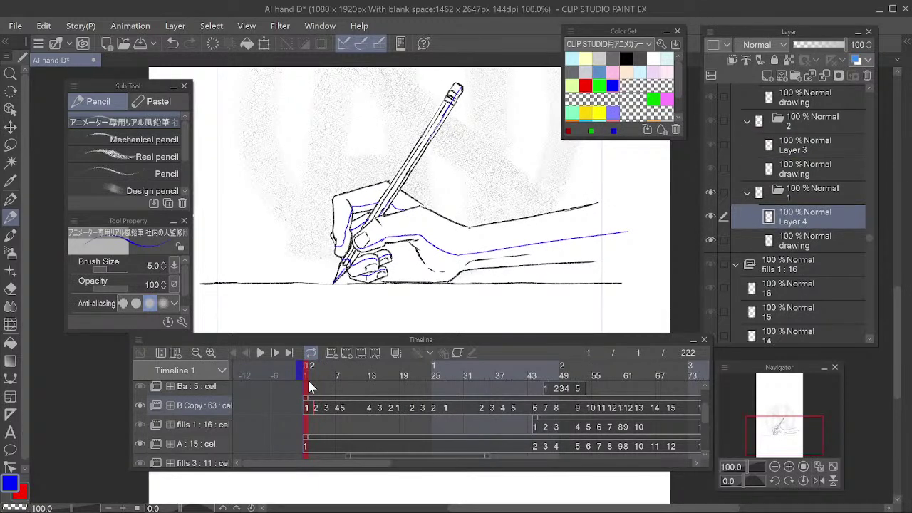
Add a new animation folder directly above B Copy and name it "B shadows"
{"action": "key", "text": "e"}
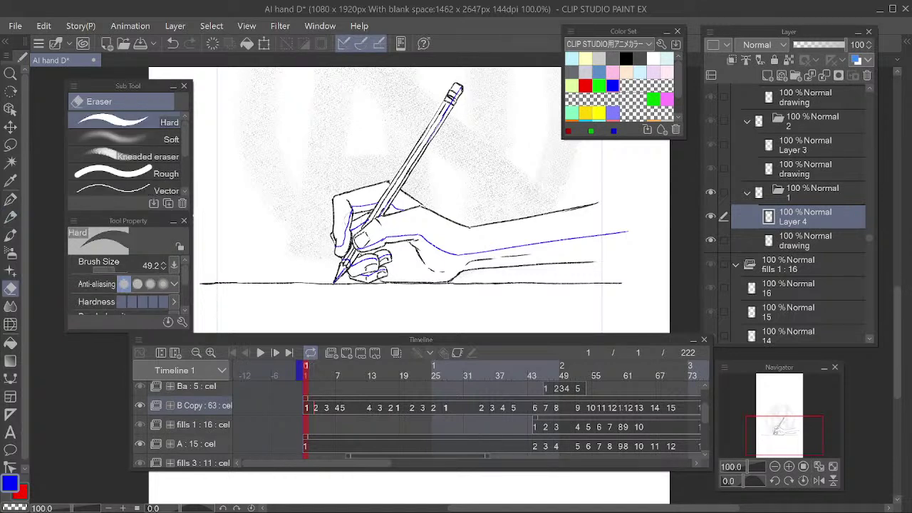
{"action": "key", "text": "ctrl+z"}
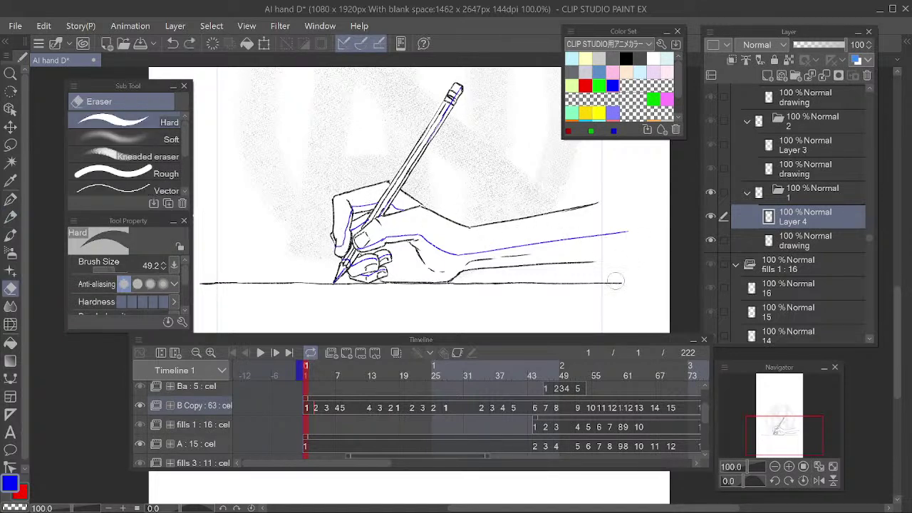
{"action": "right_click", "coordinate": [205, 404]}
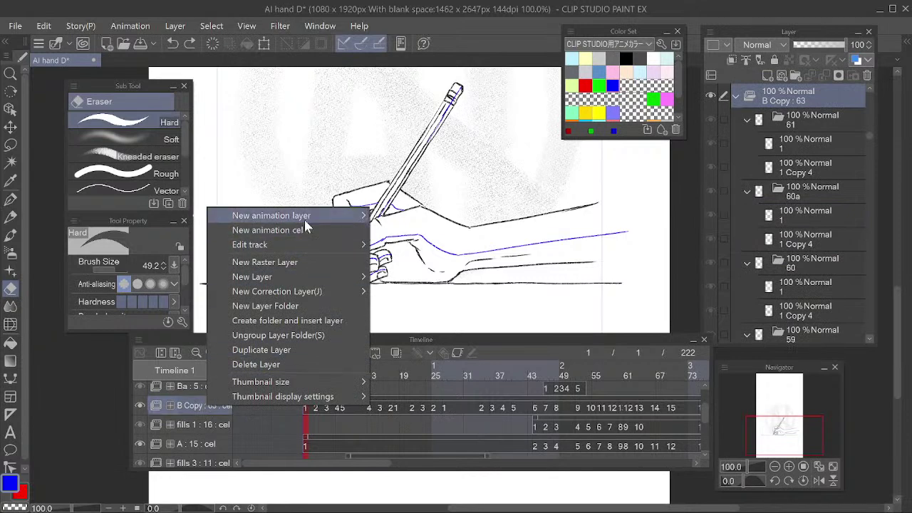
{"action": "key", "text": "Escape"}
{"action": "double_click", "coordinate": [197, 405]}
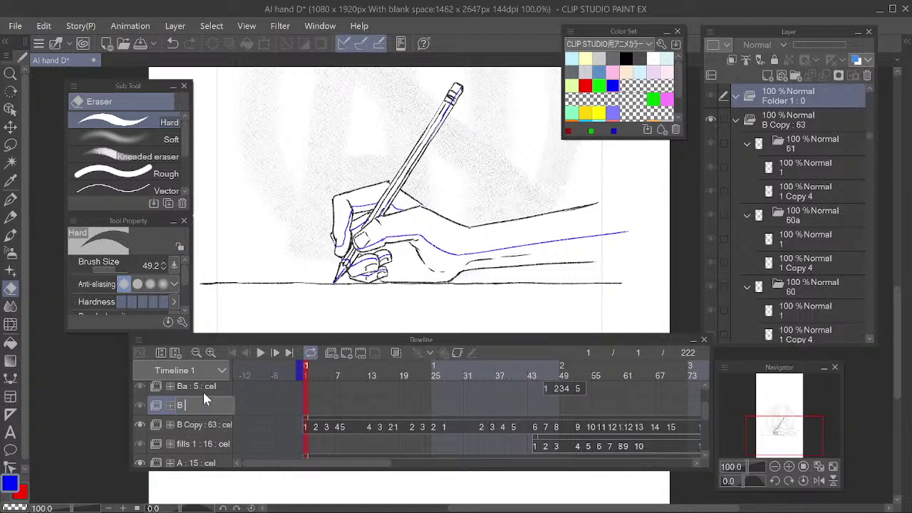
{"action": "type", "text": "B shadows"}
{"action": "key", "text": "Return"}
Move Layer 4 from B Copy's cel 1 into the B shadows folder and nest it in a new layer folder named 1
{"action": "left_click", "coordinate": [308, 426]}
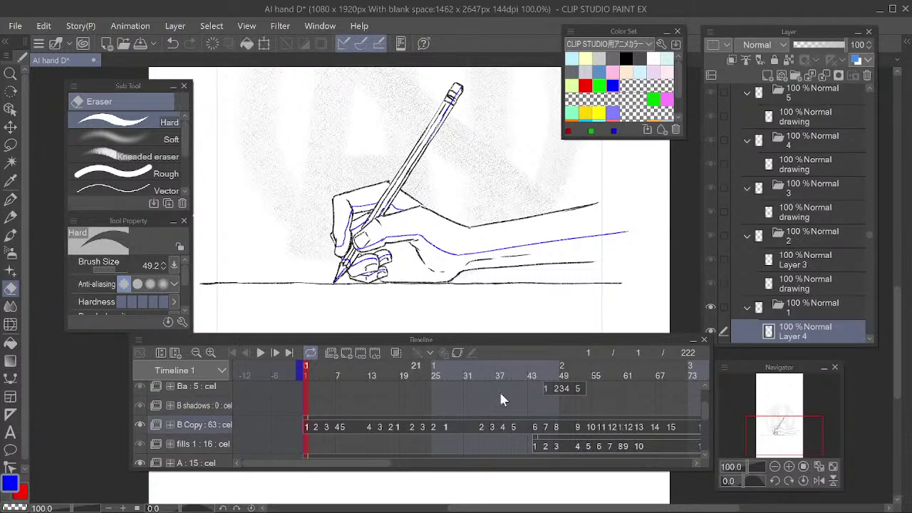
{"action": "left_click_drag", "start_coordinate": [791, 332], "coordinate": [811, 223]}
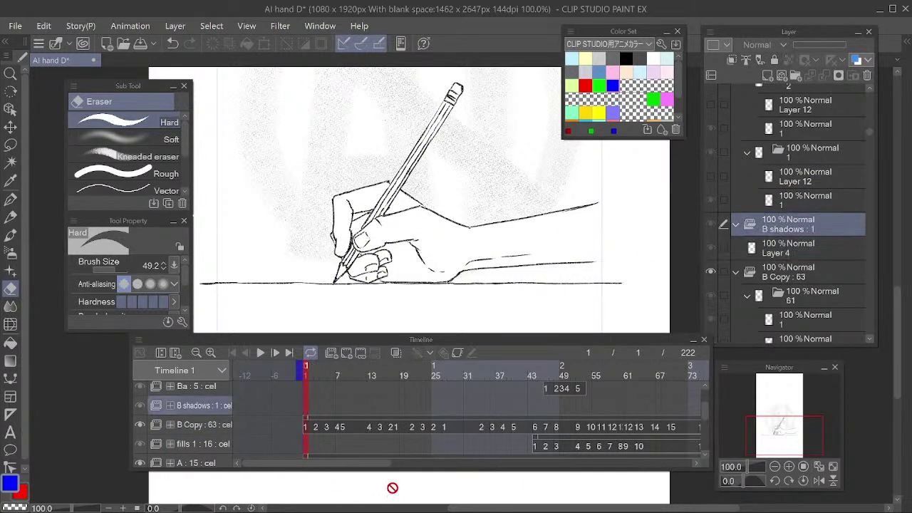
{"action": "left_click", "coordinate": [784, 243]}
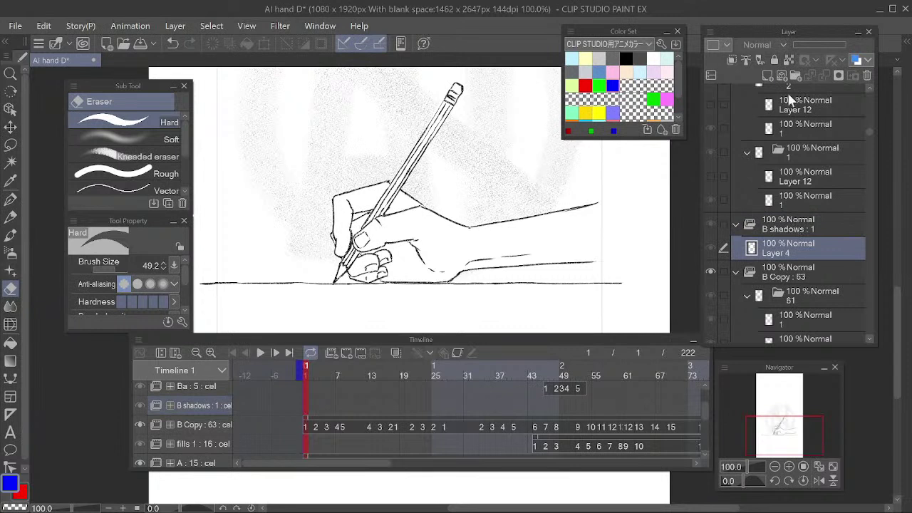
{"action": "left_click", "coordinate": [796, 74]}
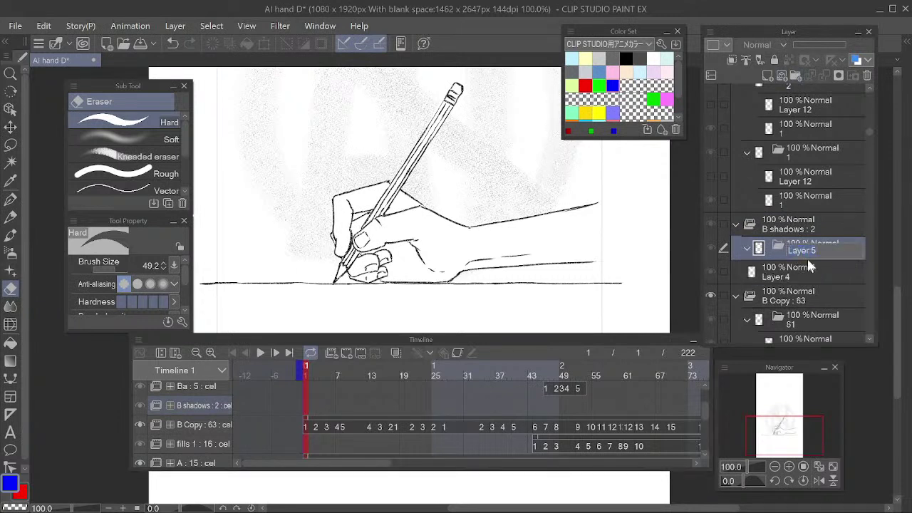
{"action": "left_click_drag", "start_coordinate": [797, 269], "coordinate": [801, 248]}
Assign cel 1 to frame 1 of the B shadows track
{"action": "left_click", "coordinate": [305, 403]}
{"action": "right_click", "coordinate": [305, 401]}
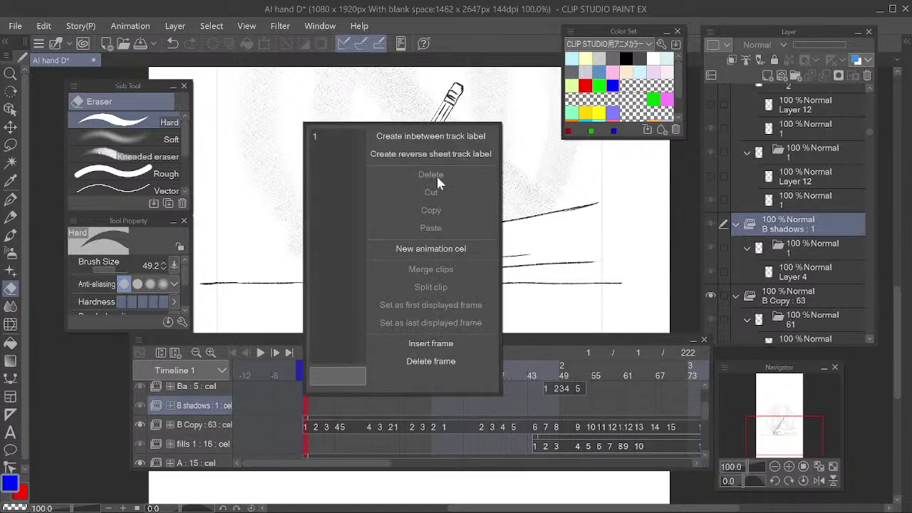
{"action": "left_click", "coordinate": [336, 134]}
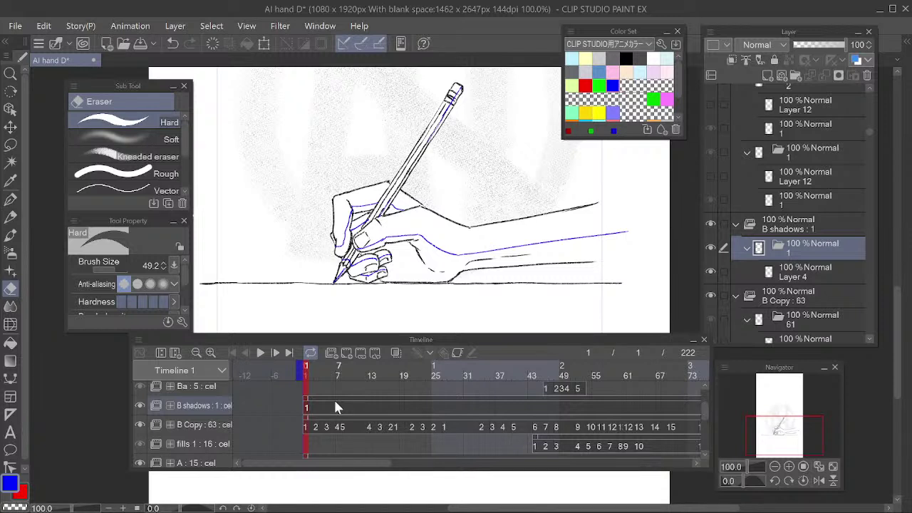
{"action": "key", "text": "p"}
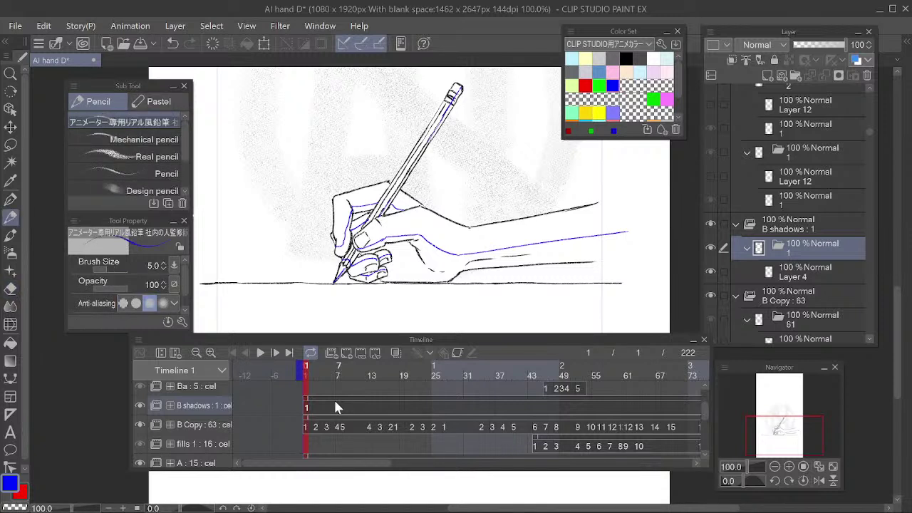
Add a new animation cel at frame 3 of the B shadows track and select its Layer 4
{"action": "left_click", "coordinate": [305, 420]}
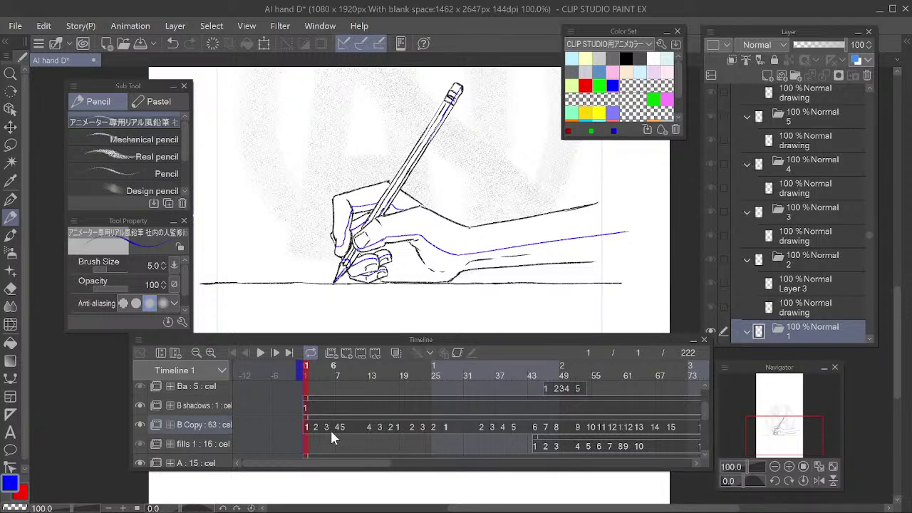
{"action": "left_click", "coordinate": [308, 405]}
{"action": "scroll", "coordinate": [802, 258], "scroll_direction": "up", "scroll_amount": 2}
{"action": "scroll", "coordinate": [803, 258], "scroll_direction": "up", "scroll_amount": 1}
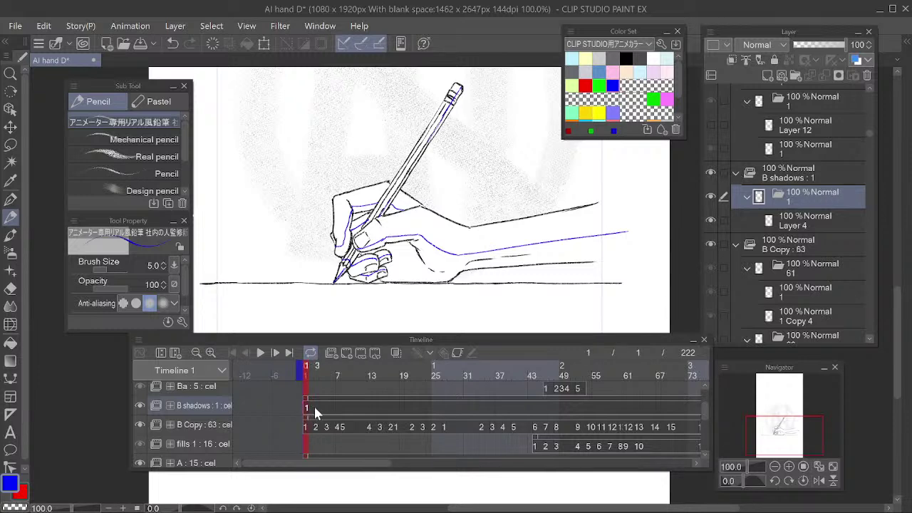
{"action": "left_click_drag", "start_coordinate": [312, 369], "coordinate": [318, 377]}
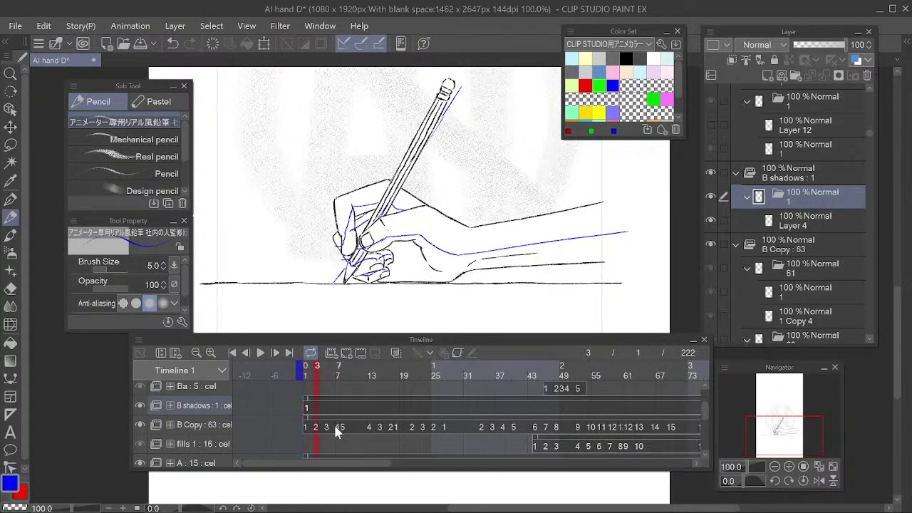
{"action": "key", "text": "n"}
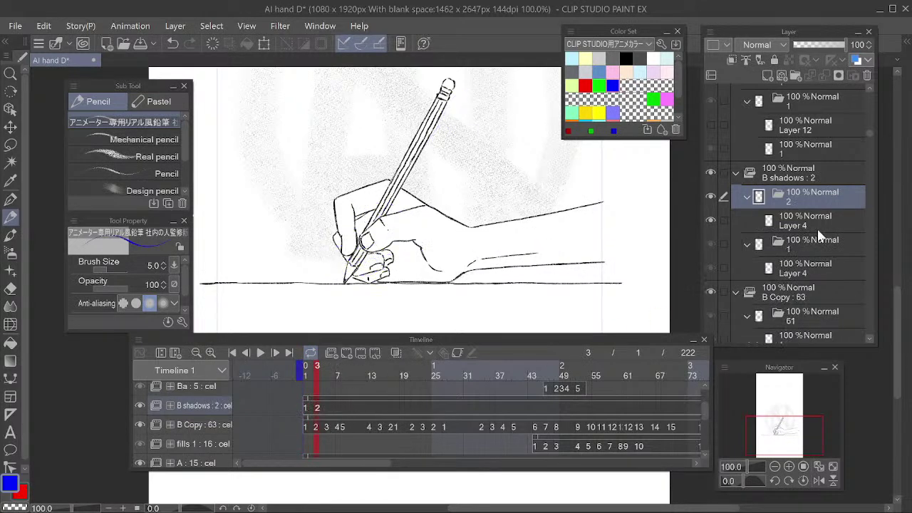
{"action": "left_click", "coordinate": [787, 223]}
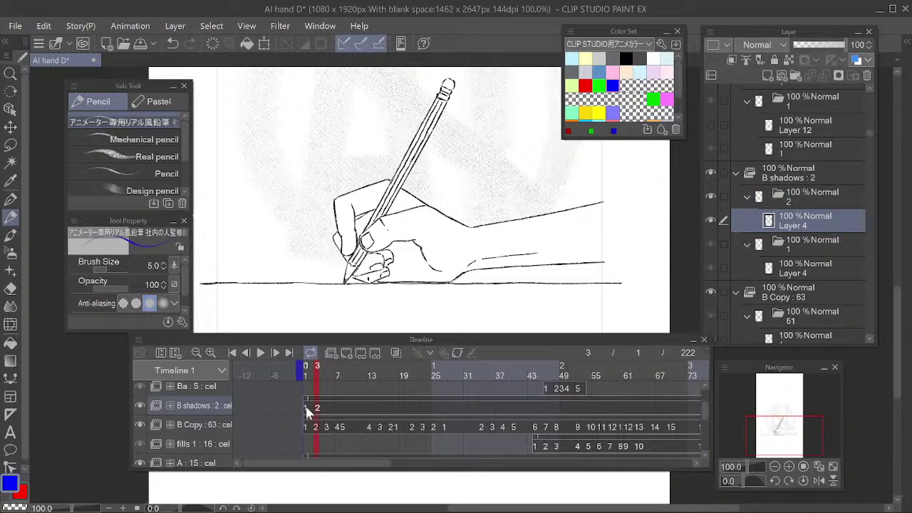
Enable onion skin and select B shadows' cel 2 for drawing against the previous cel's shadow lines
{"action": "scroll", "coordinate": [768, 260], "scroll_direction": "up", "scroll_amount": 1}
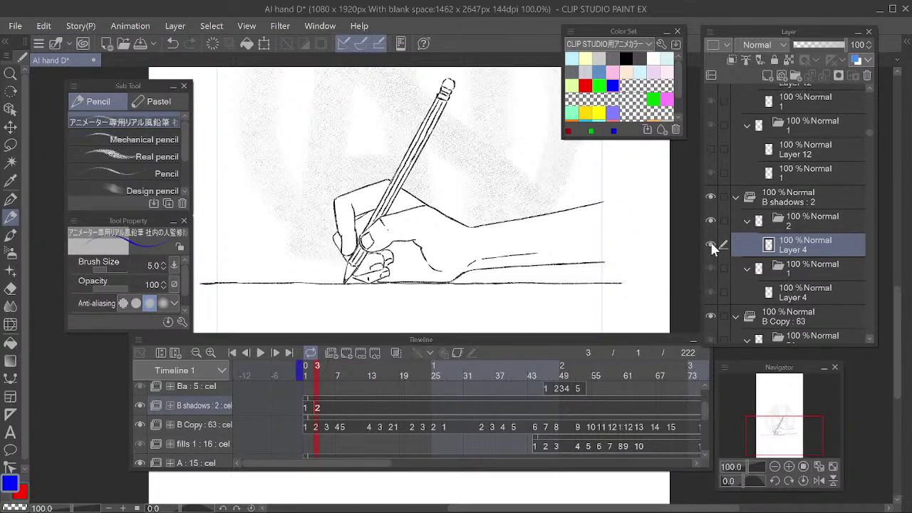
{"action": "left_click", "coordinate": [396, 353]}
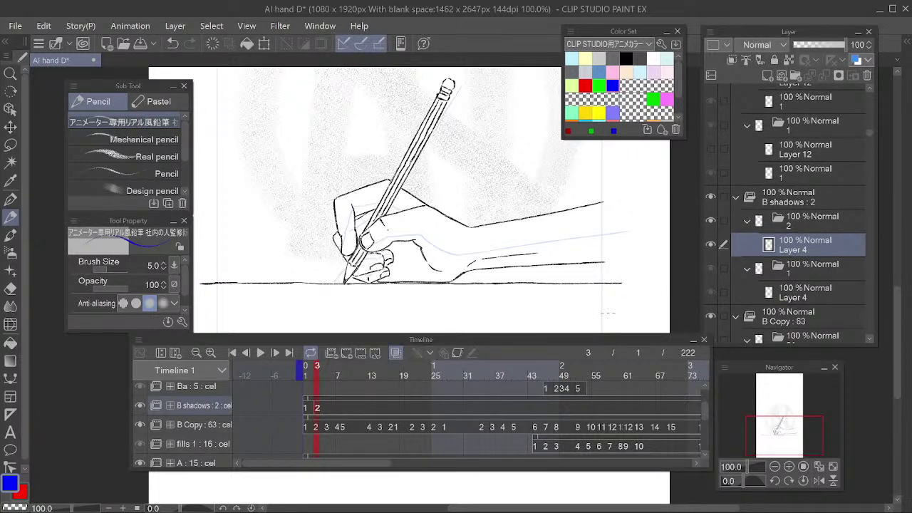
{"action": "mouse_move", "coordinate": [322, 370]}
{"action": "left_mouse_down"}
{"action": "mouse_move", "coordinate": [303, 371]}
{"action": "mouse_move", "coordinate": [315, 369]}
{"action": "left_mouse_up"}
{"action": "key", "text": "ctrl+plus"}
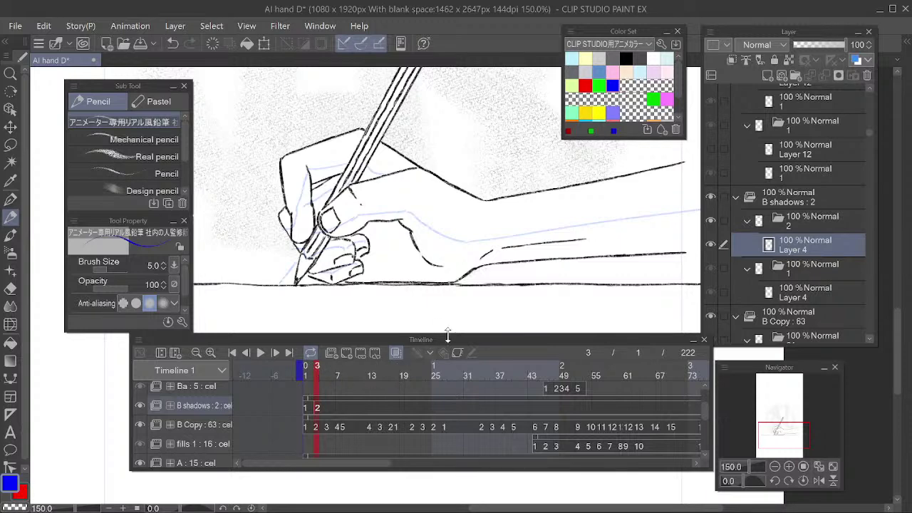
{"action": "left_click", "coordinate": [397, 408]}
{"action": "left_click", "coordinate": [316, 411]}
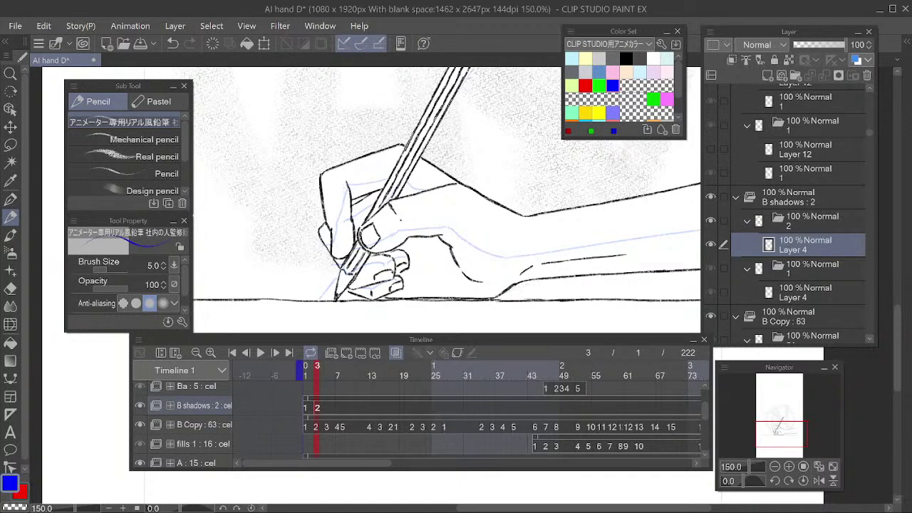
Draw blue shadow lines in cel 2 along the index finger, behind the pencil and on the finger beneath it
{"action": "left_click_drag", "start_coordinate": [307, 371], "coordinate": [314, 369]}
{"action": "mouse_move", "coordinate": [332, 239]}
{"action": "left_mouse_down"}
{"action": "mouse_move", "coordinate": [343, 235]}
{"action": "mouse_move", "coordinate": [347, 182]}
{"action": "mouse_move", "coordinate": [391, 173]}
{"action": "mouse_move", "coordinate": [425, 189]}
{"action": "left_mouse_up"}
{"action": "mouse_move", "coordinate": [315, 371]}
{"action": "left_mouse_down"}
{"action": "mouse_move", "coordinate": [303, 368]}
{"action": "mouse_move", "coordinate": [322, 376]}
{"action": "left_mouse_up"}
{"action": "left_click_drag", "start_coordinate": [333, 232], "coordinate": [324, 244]}
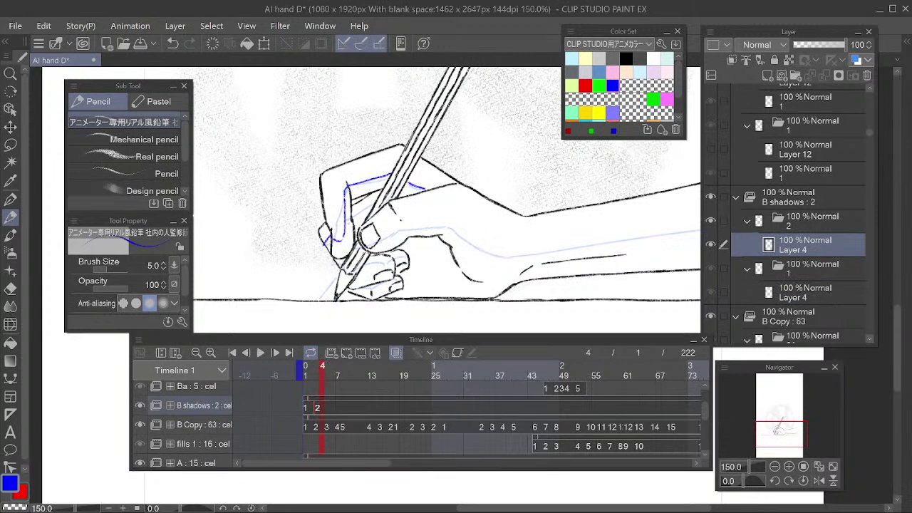
{"action": "left_click_drag", "start_coordinate": [375, 202], "coordinate": [351, 217]}
{"action": "key", "text": "e"}
{"action": "key", "text": "p"}
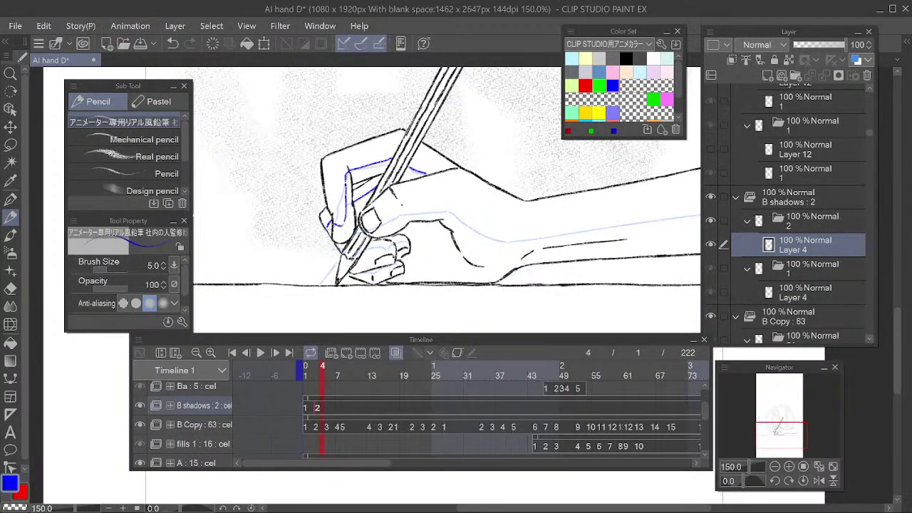
Draw the shadow lines on the pencil tip and lower shaft in cel 2, redoing the first tip stroke
{"action": "left_click_drag", "start_coordinate": [353, 259], "coordinate": [336, 284]}
{"action": "key", "text": "ctrl+z"}
{"action": "left_click_drag", "start_coordinate": [341, 277], "coordinate": [336, 284]}
{"action": "left_click_drag", "start_coordinate": [368, 231], "coordinate": [360, 246]}
Return to B shadows' cel 1 and touch up the shadow line just above the pencil tip
{"action": "left_click_drag", "start_coordinate": [322, 372], "coordinate": [305, 372]}
{"action": "key", "text": "e"}
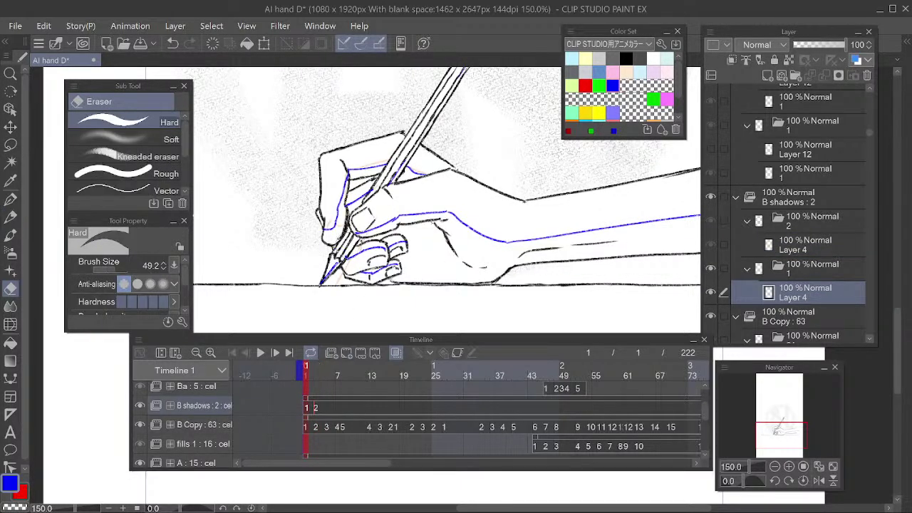
{"action": "key", "text": "p"}
{"action": "left_click_drag", "start_coordinate": [349, 241], "coordinate": [336, 249]}
{"action": "key", "text": "e"}
{"action": "key", "text": "p"}
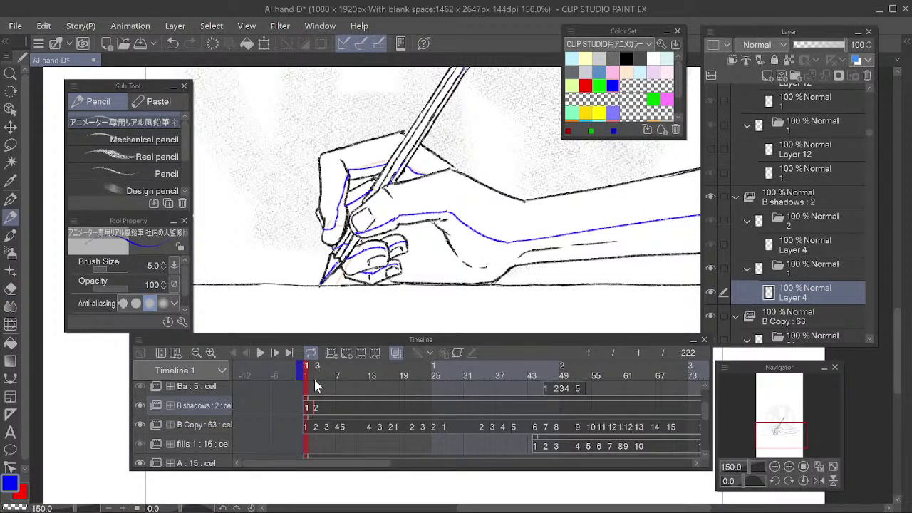
Add and clean up a short shadow stroke in cel 2 where the pencil's shaft meets its sharpened end
{"action": "left_click", "coordinate": [316, 406]}
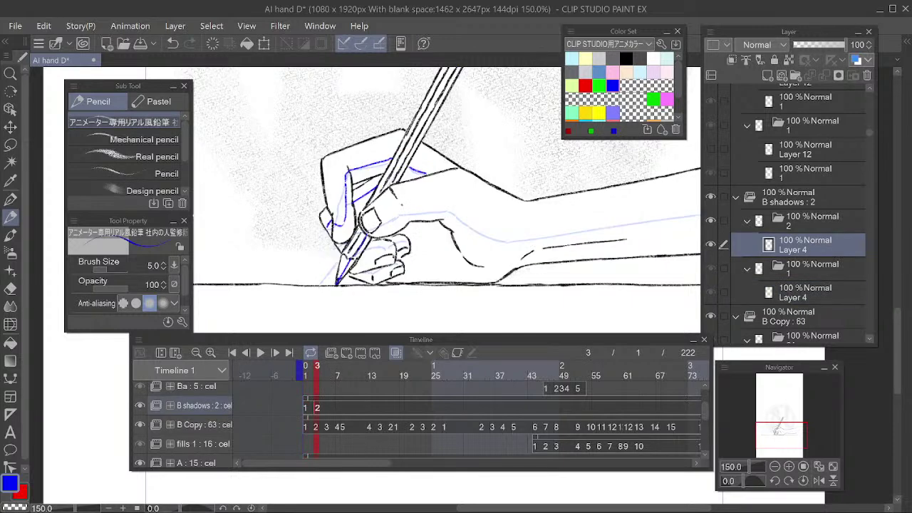
{"action": "mouse_move", "coordinate": [353, 245]}
{"action": "left_mouse_down"}
{"action": "mouse_move", "coordinate": [342, 255]}
{"action": "mouse_move", "coordinate": [350, 248]}
{"action": "left_mouse_up"}
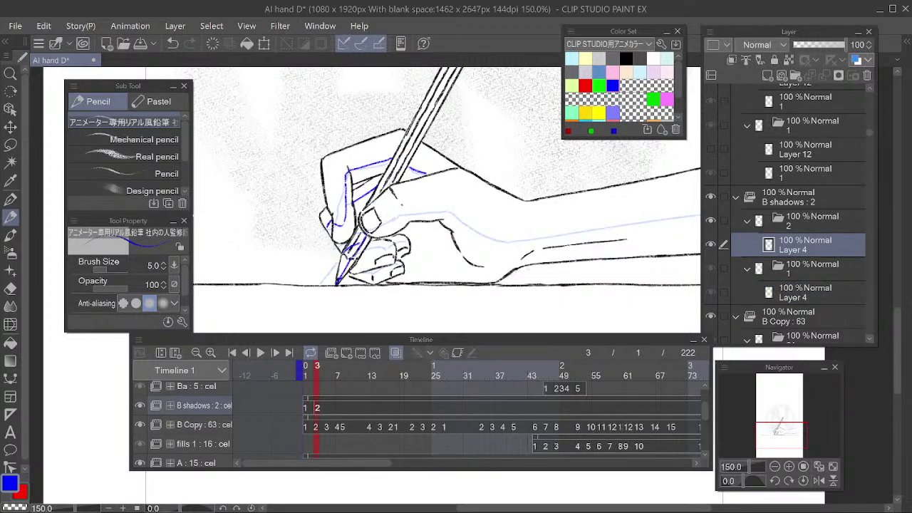
{"action": "key", "text": "e"}
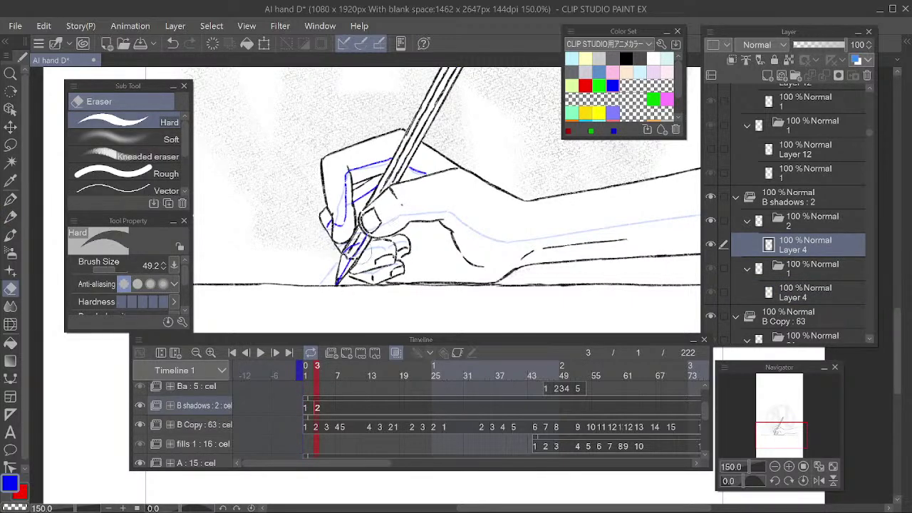
{"action": "key", "text": "p"}
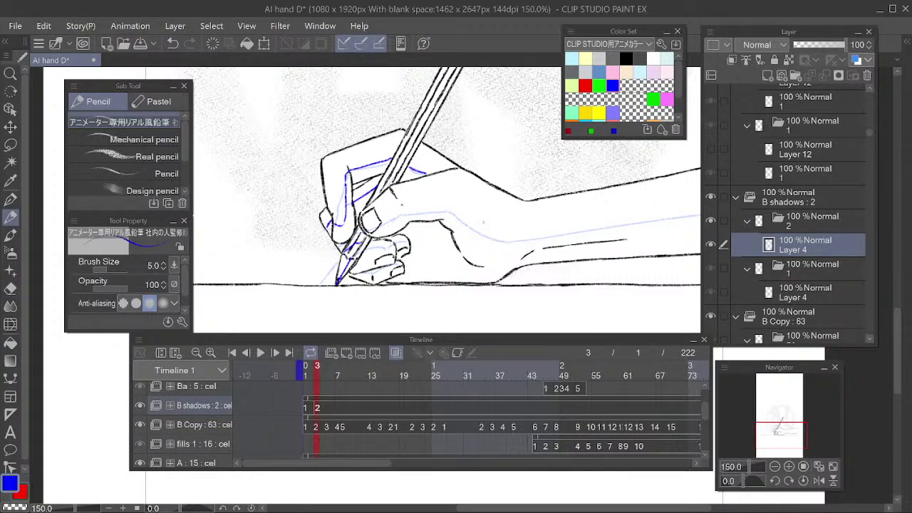
Draw and tidy the shadow lines across the curled fingers beneath the pencil in cel 2
{"action": "left_click_drag", "start_coordinate": [360, 255], "coordinate": [386, 247]}
{"action": "left_click_drag", "start_coordinate": [314, 376], "coordinate": [322, 374]}
{"action": "key", "text": "e"}
{"action": "key", "text": "p"}
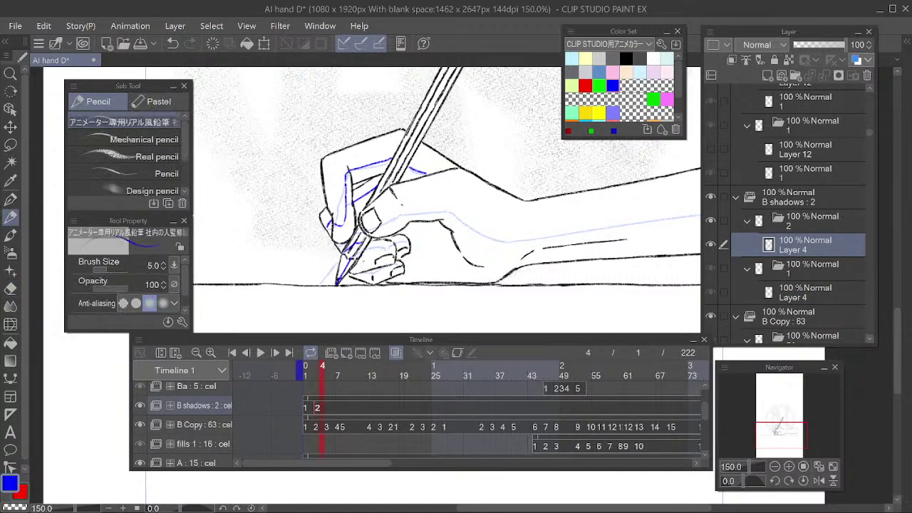
{"action": "left_click_drag", "start_coordinate": [354, 267], "coordinate": [409, 241]}
{"action": "mouse_move", "coordinate": [359, 277]}
{"action": "left_mouse_down"}
{"action": "mouse_move", "coordinate": [418, 254]}
{"action": "mouse_move", "coordinate": [395, 263]}
{"action": "left_mouse_up"}
{"action": "key", "text": "e"}
{"action": "key", "text": "p"}
Draw the shadow line down the pencil's eraser and metal band in cel 2
{"action": "left_click_drag", "start_coordinate": [427, 213], "coordinate": [390, 242]}
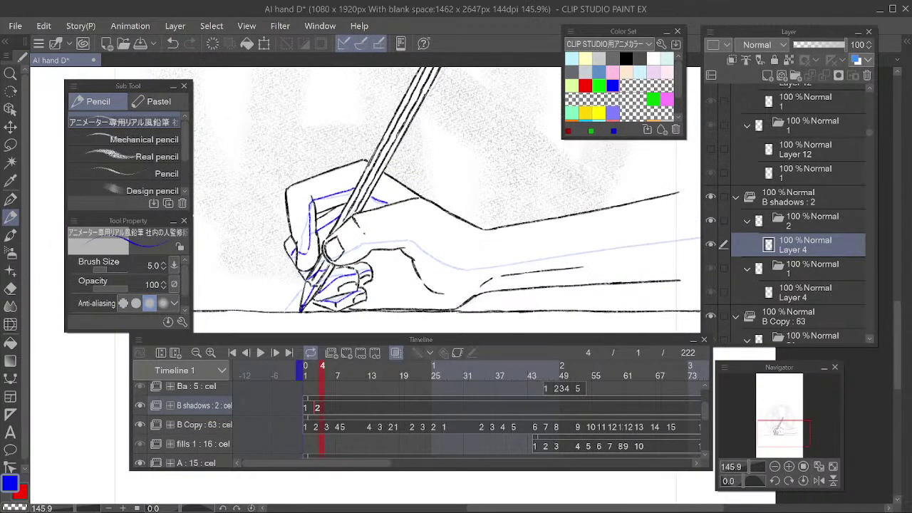
{"action": "left_click_drag", "start_coordinate": [419, 172], "coordinate": [416, 192]}
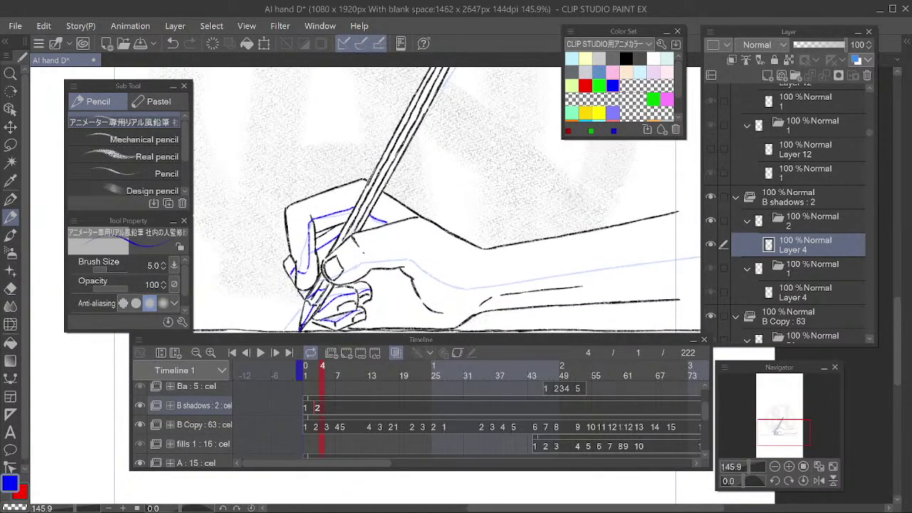
{"action": "left_click_drag", "start_coordinate": [450, 138], "coordinate": [378, 278]}
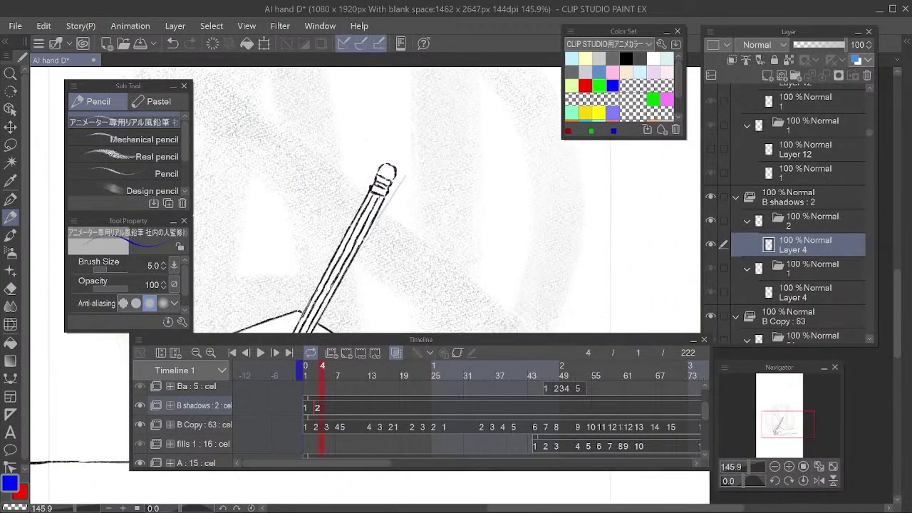
{"action": "left_click_drag", "start_coordinate": [383, 191], "coordinate": [395, 166]}
{"action": "mouse_move", "coordinate": [323, 381]}
{"action": "left_mouse_down"}
{"action": "mouse_move", "coordinate": [303, 376]}
{"action": "mouse_move", "coordinate": [314, 377]}
{"action": "left_mouse_up"}
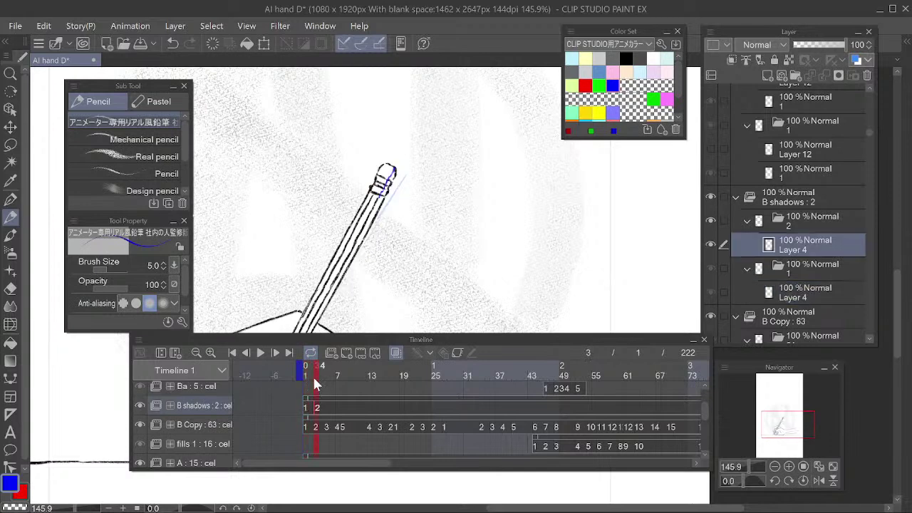
Draw the shadow line around the thumb beside the pencil in cel 2
{"action": "mouse_move", "coordinate": [409, 278]}
{"action": "left_mouse_down"}
{"action": "mouse_move", "coordinate": [478, 175]}
{"action": "mouse_move", "coordinate": [494, 183]}
{"action": "mouse_move", "coordinate": [455, 211]}
{"action": "left_mouse_up"}
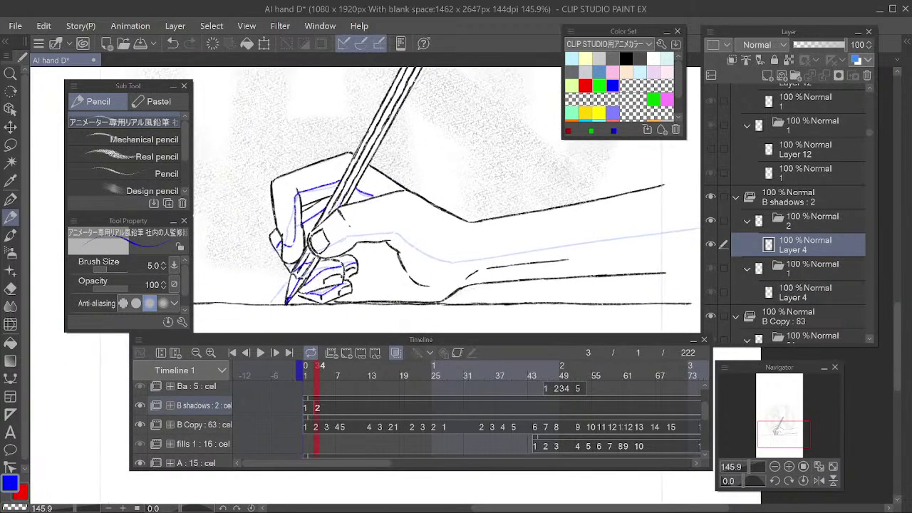
{"action": "mouse_move", "coordinate": [316, 372]}
{"action": "left_mouse_down"}
{"action": "mouse_move", "coordinate": [299, 372]}
{"action": "mouse_move", "coordinate": [321, 374]}
{"action": "left_mouse_up"}
{"action": "left_click_drag", "start_coordinate": [349, 228], "coordinate": [323, 253]}
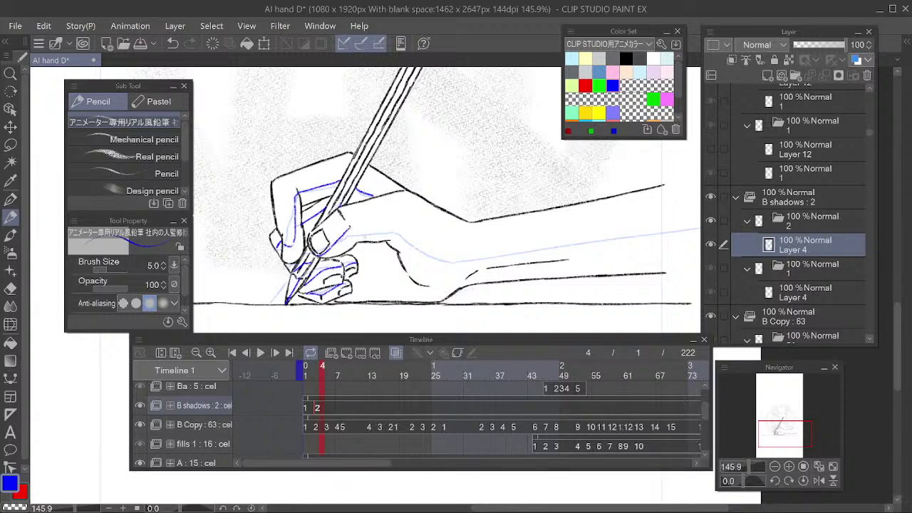
Replace the palm stroke in cel 2 with a shadow line from the thumb to the wrist and compare it with cel 1
{"action": "left_click", "coordinate": [311, 377]}
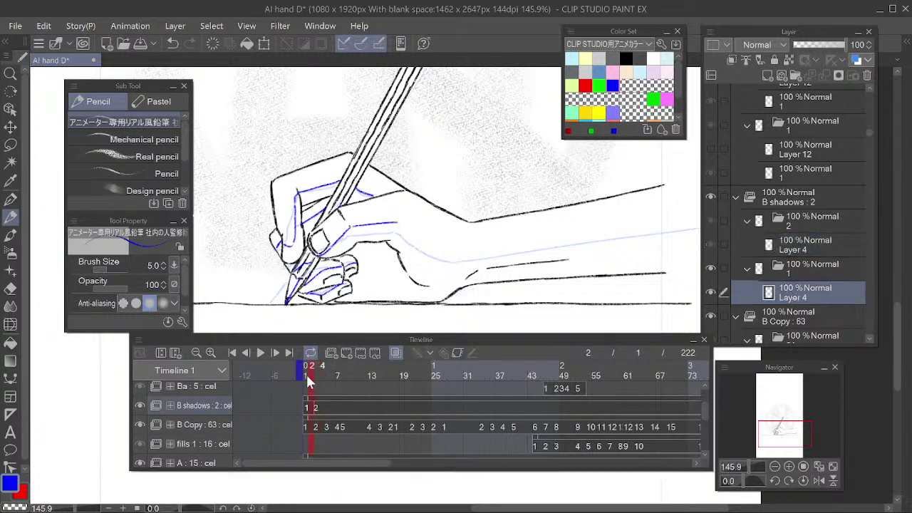
{"action": "left_click", "coordinate": [322, 377]}
{"action": "key", "text": "e"}
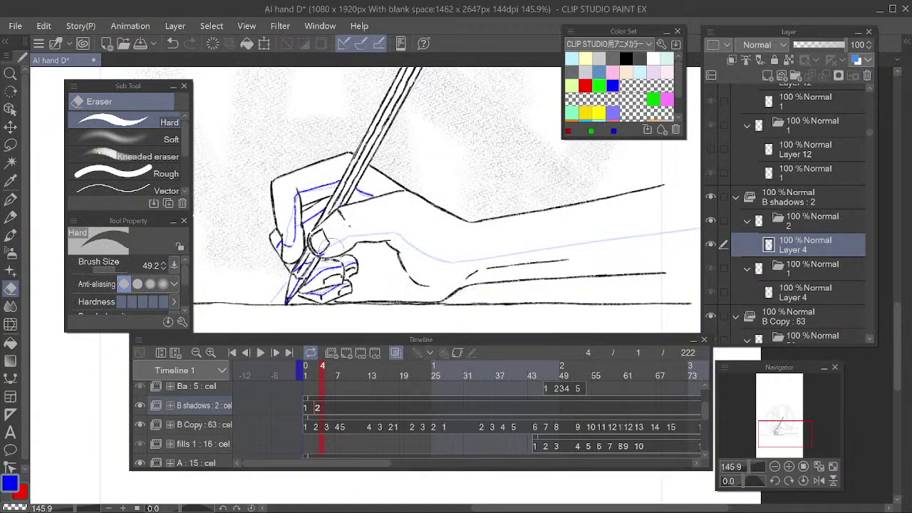
{"action": "key", "text": "p"}
{"action": "mouse_move", "coordinate": [353, 233]}
{"action": "left_mouse_down"}
{"action": "mouse_move", "coordinate": [396, 225]}
{"action": "mouse_move", "coordinate": [452, 261]}
{"action": "left_mouse_up"}
{"action": "left_click", "coordinate": [306, 376]}
{"action": "left_click_drag", "start_coordinate": [303, 372], "coordinate": [322, 379]}
Redraw the palm-to-wrist shadow line more cleanly in cel 2 and extend it along the whole forearm
{"action": "key", "text": "e"}
{"action": "left_click_drag", "start_coordinate": [362, 229], "coordinate": [448, 257]}
{"action": "key", "text": "p"}
{"action": "mouse_move", "coordinate": [354, 232]}
{"action": "left_mouse_down"}
{"action": "mouse_move", "coordinate": [394, 227]}
{"action": "mouse_move", "coordinate": [452, 261]}
{"action": "mouse_move", "coordinate": [443, 258]}
{"action": "left_mouse_up"}
{"action": "key", "text": "e"}
{"action": "key", "text": "p"}
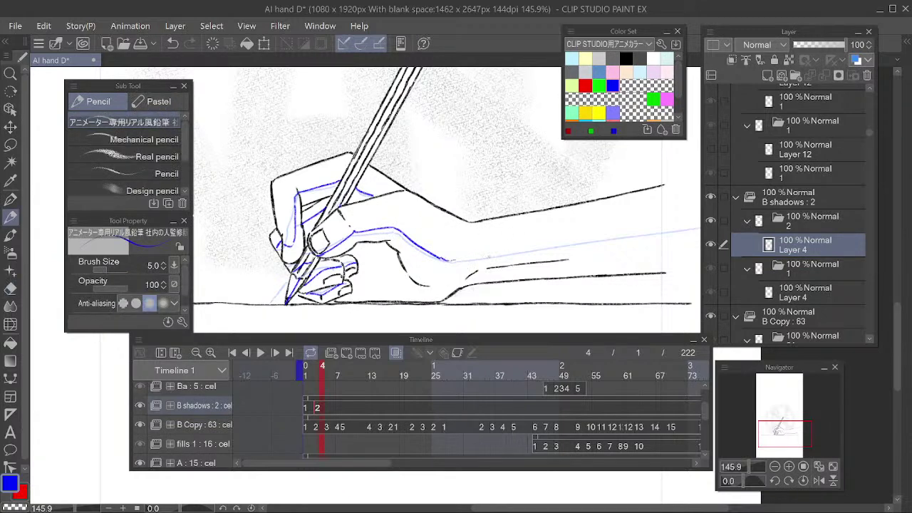
{"action": "left_click_drag", "start_coordinate": [450, 261], "coordinate": [691, 227]}
Add cel 3 to the B shadows animation folder at frame 5
{"action": "left_click", "coordinate": [325, 380]}
{"action": "mouse_move", "coordinate": [325, 375]}
{"action": "left_mouse_down"}
{"action": "mouse_move", "coordinate": [296, 381]}
{"action": "mouse_move", "coordinate": [328, 384]}
{"action": "left_mouse_up"}
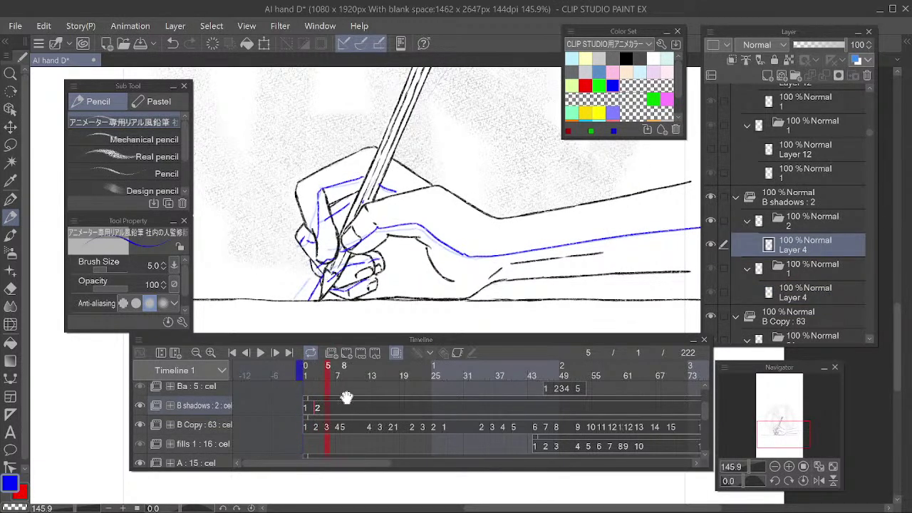
{"action": "left_click", "coordinate": [329, 410]}
{"action": "key", "text": "alt+n"}
{"action": "left_click_drag", "start_coordinate": [302, 371], "coordinate": [332, 372]}
Draw and tidy the blue shadow line down the index finger and across its knuckle behind the pencil in cel 3
{"action": "mouse_move", "coordinate": [324, 192]}
{"action": "left_mouse_down"}
{"action": "mouse_move", "coordinate": [330, 240]}
{"action": "mouse_move", "coordinate": [324, 196]}
{"action": "left_mouse_up"}
{"action": "key", "text": "e"}
{"action": "key", "text": "p"}
{"action": "mouse_move", "coordinate": [318, 247]}
{"action": "left_mouse_down"}
{"action": "mouse_move", "coordinate": [320, 187]}
{"action": "mouse_move", "coordinate": [325, 248]}
{"action": "left_mouse_up"}
{"action": "key", "text": "e"}
{"action": "key", "text": "p"}
{"action": "mouse_move", "coordinate": [323, 190]}
{"action": "left_mouse_down"}
{"action": "mouse_move", "coordinate": [326, 241]}
{"action": "mouse_move", "coordinate": [318, 247]}
{"action": "mouse_move", "coordinate": [365, 174]}
{"action": "mouse_move", "coordinate": [406, 192]}
{"action": "left_mouse_up"}
Sketch the shadow line beside the pencil's eraser and metal band in cel 3, undoing the last stroke
{"action": "left_click_drag", "start_coordinate": [415, 155], "coordinate": [402, 194]}
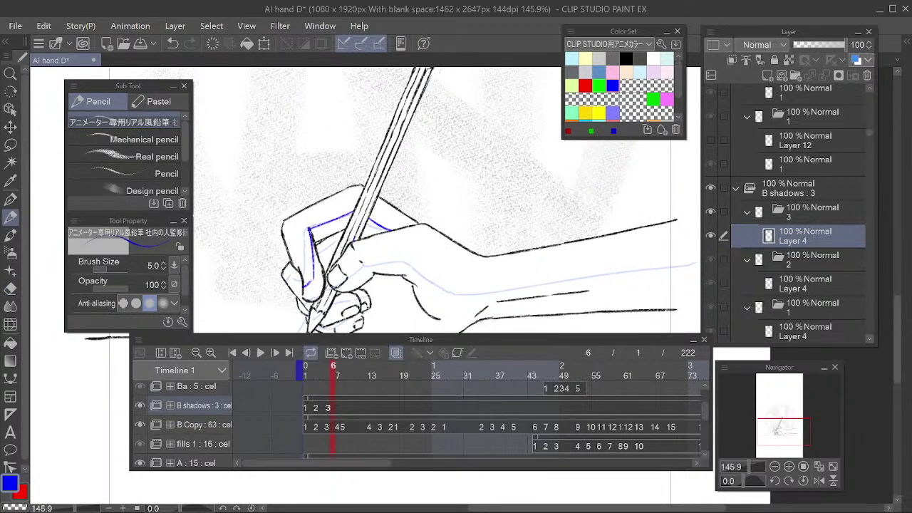
{"action": "left_click_drag", "start_coordinate": [426, 141], "coordinate": [386, 220]}
{"action": "left_click_drag", "start_coordinate": [387, 146], "coordinate": [401, 119]}
{"action": "key", "text": "e"}
{"action": "key", "text": "p"}
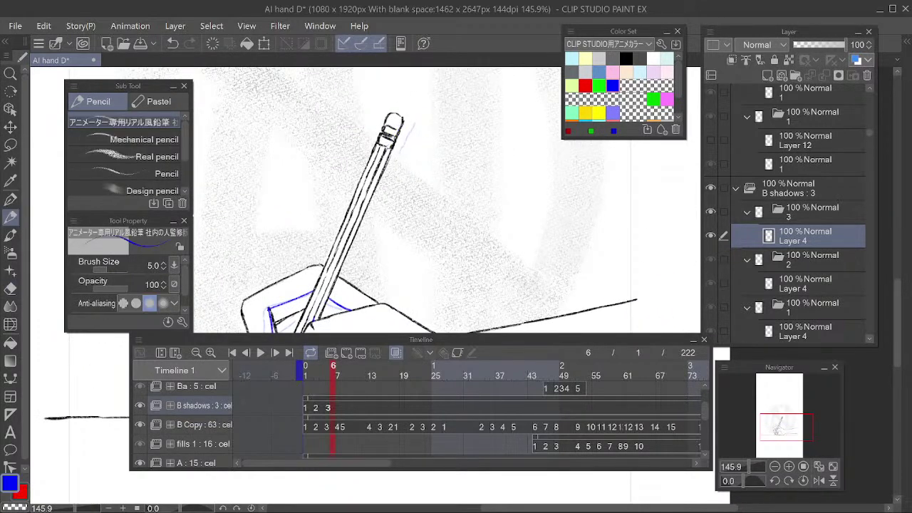
{"action": "mouse_move", "coordinate": [327, 383]}
{"action": "left_mouse_down"}
{"action": "mouse_move", "coordinate": [304, 379]}
{"action": "mouse_move", "coordinate": [322, 381]}
{"action": "left_mouse_up"}
{"action": "key", "text": "e"}
{"action": "key", "text": "p"}
{"action": "left_click_drag", "start_coordinate": [406, 140], "coordinate": [402, 149]}
{"action": "key", "text": "ctrl+z"}
{"action": "mouse_move", "coordinate": [322, 376]}
{"action": "left_mouse_down"}
{"action": "mouse_move", "coordinate": [306, 380]}
{"action": "mouse_move", "coordinate": [326, 383]}
{"action": "left_mouse_up"}
Draw the shadow lines on the middle finger and in the gap between index finger and pencil in cel 3
{"action": "left_click_drag", "start_coordinate": [460, 303], "coordinate": [490, 184]}
{"action": "mouse_move", "coordinate": [326, 379]}
{"action": "left_mouse_down"}
{"action": "mouse_move", "coordinate": [305, 377]}
{"action": "mouse_move", "coordinate": [335, 385]}
{"action": "left_mouse_up"}
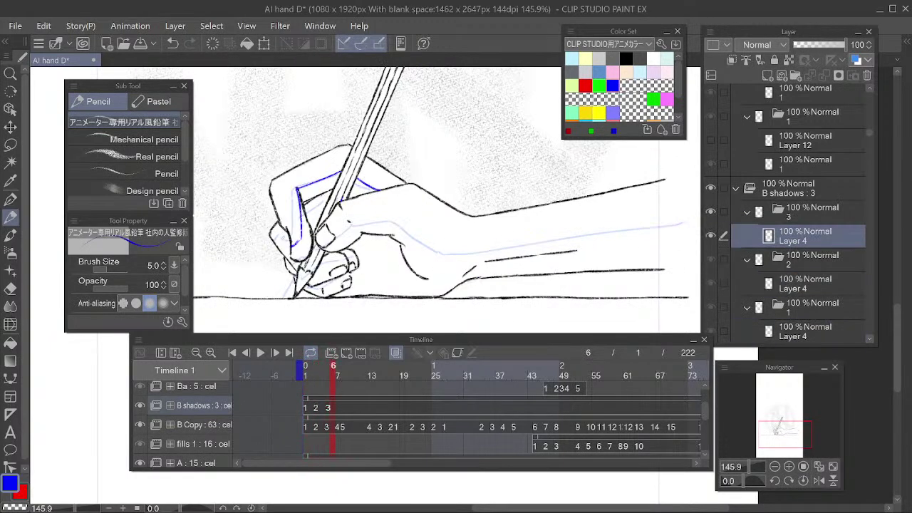
{"action": "mouse_move", "coordinate": [282, 229]}
{"action": "left_mouse_down"}
{"action": "mouse_move", "coordinate": [286, 258]}
{"action": "mouse_move", "coordinate": [275, 245]}
{"action": "mouse_move", "coordinate": [284, 255]}
{"action": "left_mouse_up"}
{"action": "key", "text": "e"}
{"action": "key", "text": "p"}
{"action": "key", "text": "ctrl+z"}
{"action": "left_click_drag", "start_coordinate": [304, 213], "coordinate": [332, 195]}
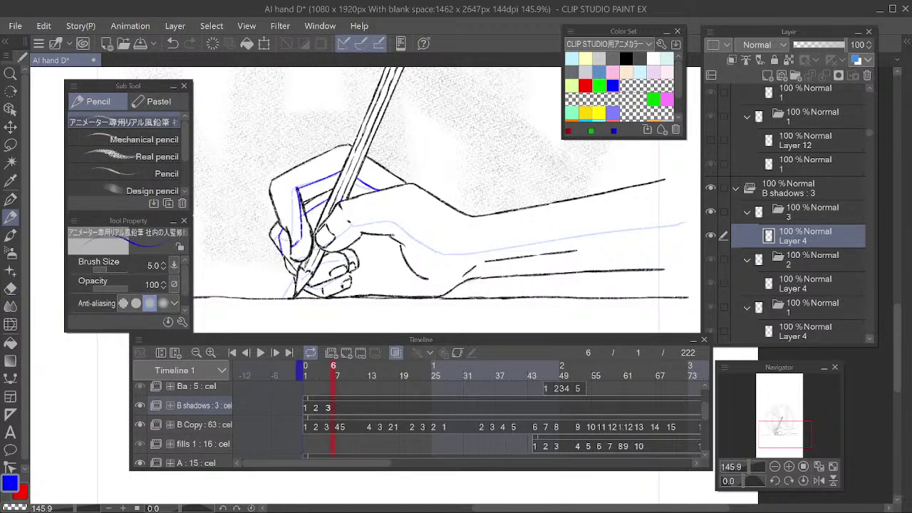
{"action": "mouse_move", "coordinate": [332, 372]}
{"action": "left_mouse_down"}
{"action": "mouse_move", "coordinate": [303, 372]}
{"action": "mouse_move", "coordinate": [336, 384]}
{"action": "mouse_move", "coordinate": [317, 372]}
{"action": "mouse_move", "coordinate": [299, 379]}
{"action": "mouse_move", "coordinate": [326, 380]}
{"action": "left_mouse_up"}
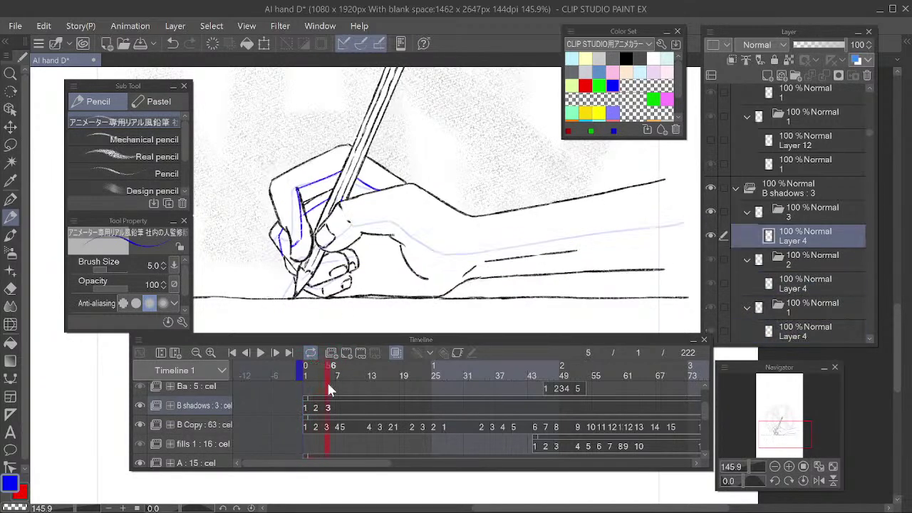
Draw and clean up the shadow lines across the curled fingers beneath the pencil in cel 3
{"action": "left_click_drag", "start_coordinate": [308, 291], "coordinate": [349, 276]}
{"action": "mouse_move", "coordinate": [332, 374]}
{"action": "left_mouse_down"}
{"action": "mouse_move", "coordinate": [314, 373]}
{"action": "mouse_move", "coordinate": [333, 381]}
{"action": "left_mouse_up"}
{"action": "left_click_drag", "start_coordinate": [309, 280], "coordinate": [347, 262]}
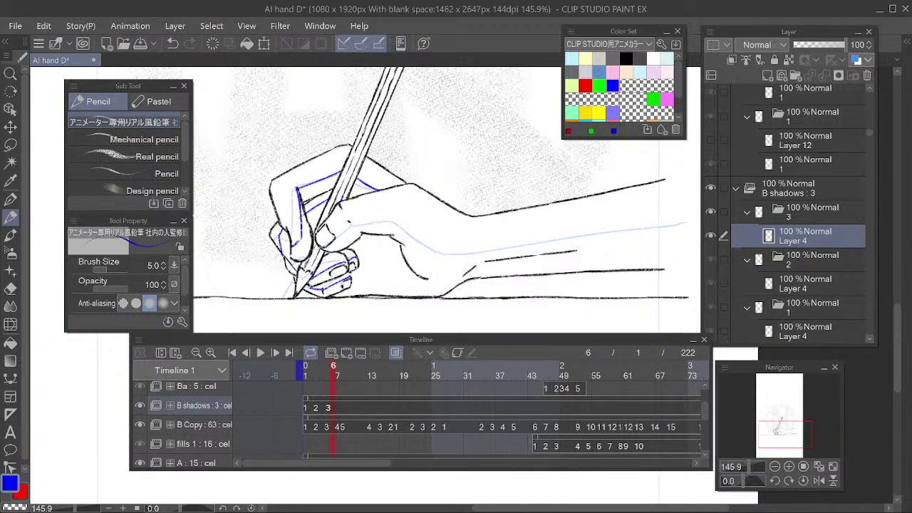
{"action": "key", "text": "e"}
{"action": "key", "text": "p"}
{"action": "key", "text": "e"}
{"action": "key", "text": "p"}
Refine the shadow strokes on the pencil's sharpened end in cel 3, checking them against the neighbouring cels
{"action": "left_click", "coordinate": [310, 384]}
{"action": "mouse_move", "coordinate": [311, 385]}
{"action": "left_mouse_down"}
{"action": "mouse_move", "coordinate": [331, 386]}
{"action": "mouse_move", "coordinate": [316, 390]}
{"action": "mouse_move", "coordinate": [324, 380]}
{"action": "left_mouse_up"}
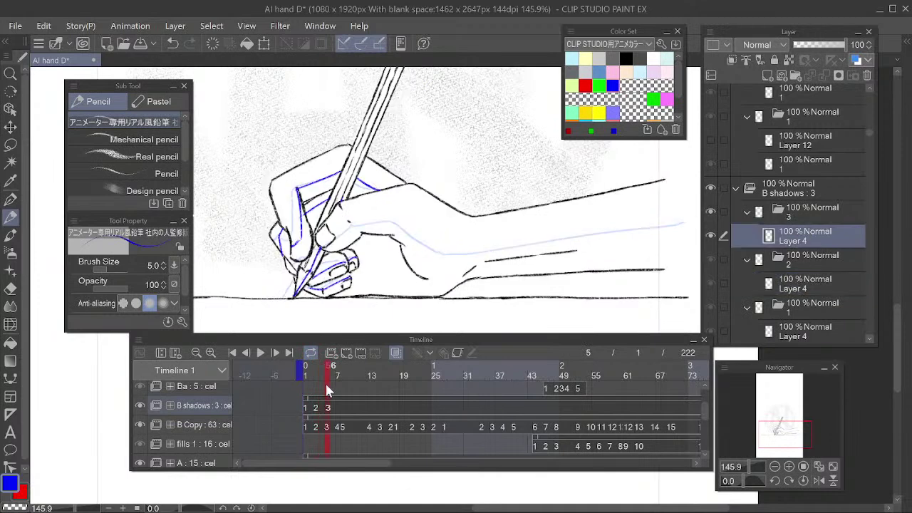
{"action": "key", "text": "e"}
{"action": "key", "text": "p"}
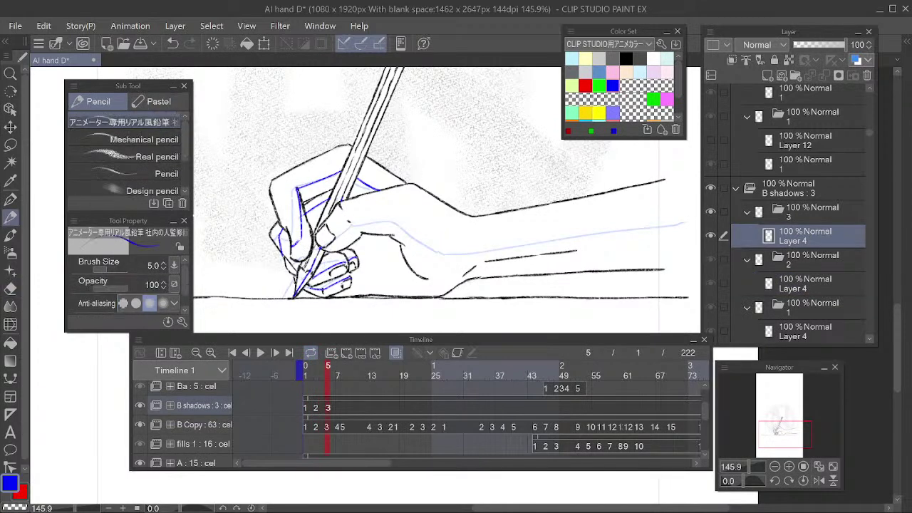
{"action": "left_click_drag", "start_coordinate": [302, 269], "coordinate": [314, 259]}
{"action": "mouse_move", "coordinate": [321, 368]}
{"action": "left_mouse_down"}
{"action": "mouse_move", "coordinate": [308, 374]}
{"action": "mouse_move", "coordinate": [335, 385]}
{"action": "left_mouse_up"}
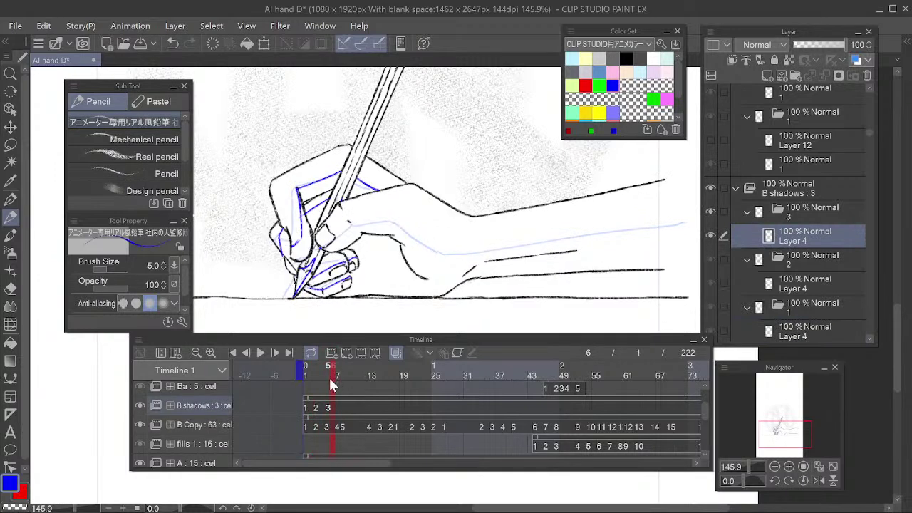
Draw the shadow line from the thumb across the palm and wrist and along the forearm in cel 3
{"action": "left_click", "coordinate": [304, 376]}
{"action": "left_click_drag", "start_coordinate": [306, 377], "coordinate": [332, 372]}
{"action": "mouse_move", "coordinate": [347, 223]}
{"action": "left_mouse_down"}
{"action": "mouse_move", "coordinate": [393, 213]}
{"action": "mouse_move", "coordinate": [450, 253]}
{"action": "mouse_move", "coordinate": [681, 225]}
{"action": "left_mouse_up"}
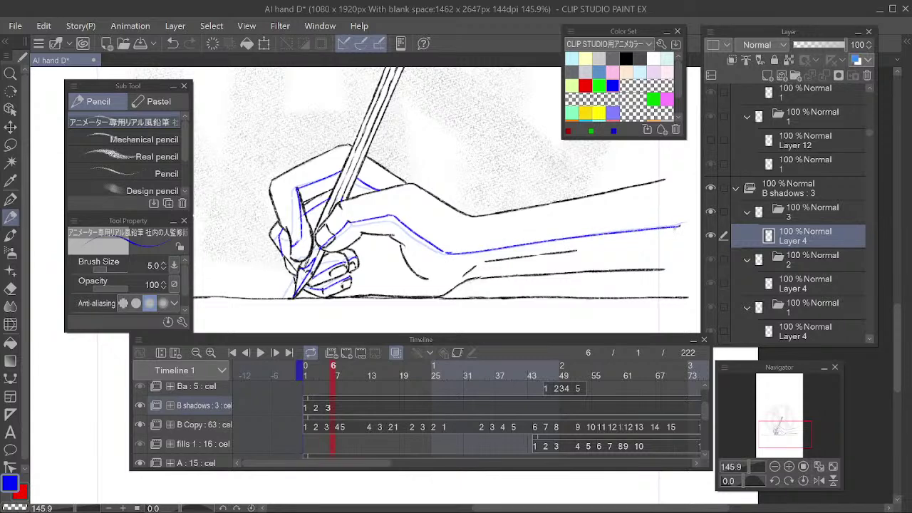
Add cel 4 to the B shadows animation folder at frame 7 and get the pencil ready for drawing
{"action": "mouse_move", "coordinate": [295, 377]}
{"action": "left_mouse_down"}
{"action": "mouse_move", "coordinate": [337, 383]}
{"action": "mouse_move", "coordinate": [297, 386]}
{"action": "mouse_move", "coordinate": [348, 389]}
{"action": "mouse_move", "coordinate": [338, 399]}
{"action": "left_mouse_up"}
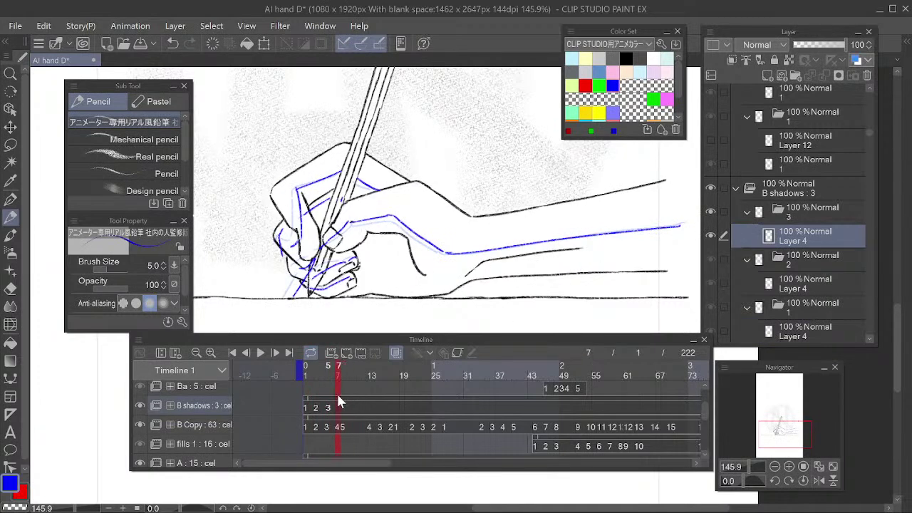
{"action": "key", "text": "e"}
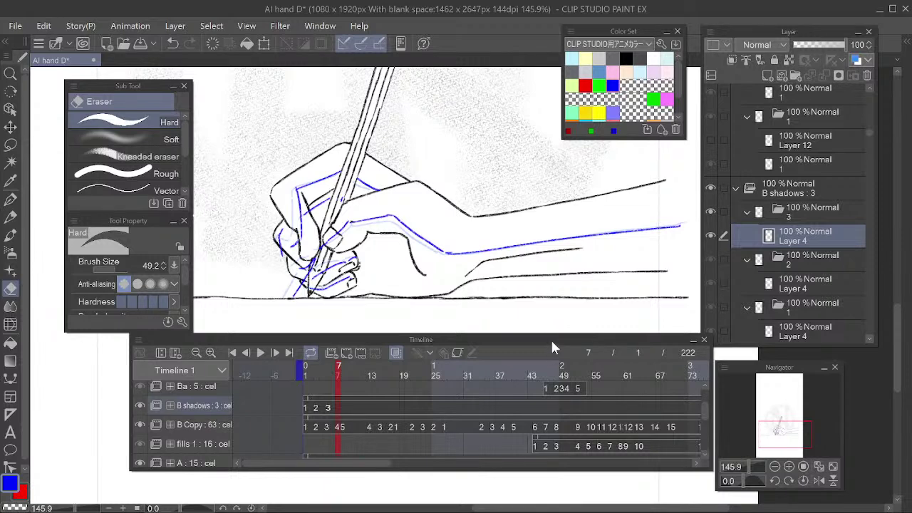
{"action": "key", "text": "ctrl+shift+alt+n"}
{"action": "key", "text": "p"}
{"action": "key", "text": "e"}
{"action": "key", "text": "p"}
{"action": "key", "text": "e"}
{"action": "key", "text": "p"}
Draw and tidy the shadow line down the index finger and across its knuckle behind the pencil in cel 4
{"action": "left_click_drag", "start_coordinate": [455, 259], "coordinate": [472, 250]}
{"action": "mouse_move", "coordinate": [334, 370]}
{"action": "left_mouse_down"}
{"action": "mouse_move", "coordinate": [305, 375]}
{"action": "mouse_move", "coordinate": [337, 377]}
{"action": "left_mouse_up"}
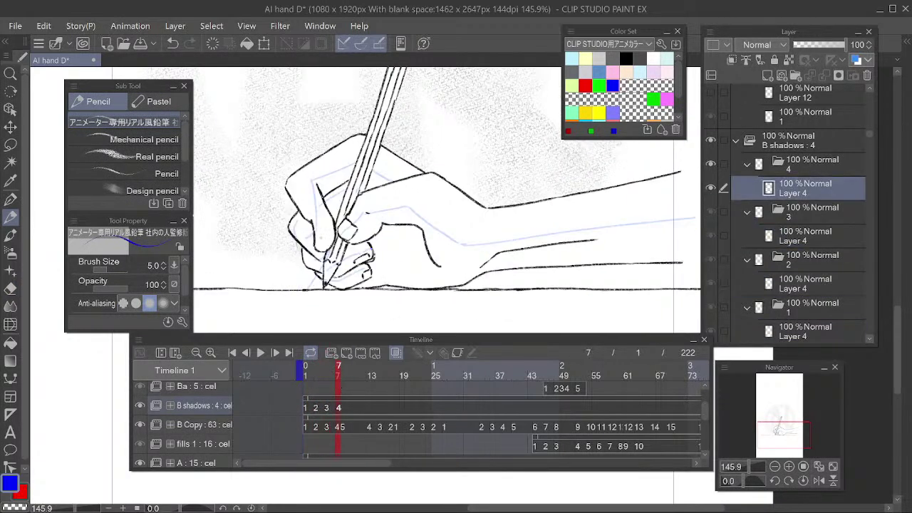
{"action": "mouse_move", "coordinate": [326, 234]}
{"action": "left_mouse_down"}
{"action": "mouse_move", "coordinate": [315, 184]}
{"action": "mouse_move", "coordinate": [322, 235]}
{"action": "left_mouse_up"}
{"action": "key", "text": "e"}
{"action": "key", "text": "p"}
{"action": "mouse_move", "coordinate": [315, 184]}
{"action": "left_mouse_down"}
{"action": "mouse_move", "coordinate": [325, 230]}
{"action": "mouse_move", "coordinate": [312, 218]}
{"action": "left_mouse_up"}
{"action": "key", "text": "e"}
{"action": "key", "text": "p"}
{"action": "mouse_move", "coordinate": [317, 182]}
{"action": "left_mouse_down"}
{"action": "mouse_move", "coordinate": [325, 236]}
{"action": "mouse_move", "coordinate": [319, 190]}
{"action": "mouse_move", "coordinate": [337, 174]}
{"action": "mouse_move", "coordinate": [357, 166]}
{"action": "mouse_move", "coordinate": [394, 184]}
{"action": "left_mouse_up"}
Draw and clean up the shadow line beside the pencil's eraser and metal band in cel 4
{"action": "left_click_drag", "start_coordinate": [450, 99], "coordinate": [416, 238]}
{"action": "key", "text": "e"}
{"action": "key", "text": "p"}
{"action": "mouse_move", "coordinate": [395, 129]}
{"action": "left_mouse_down"}
{"action": "mouse_move", "coordinate": [385, 157]}
{"action": "mouse_move", "coordinate": [384, 149]}
{"action": "left_mouse_up"}
{"action": "key", "text": "e"}
{"action": "key", "text": "p"}
Draw and tidy the shadow line in the gap between index finger and pencil in cel 4, comparing it with cel 3
{"action": "mouse_move", "coordinate": [413, 249]}
{"action": "left_mouse_down"}
{"action": "mouse_move", "coordinate": [421, 206]}
{"action": "mouse_move", "coordinate": [447, 179]}
{"action": "mouse_move", "coordinate": [465, 120]}
{"action": "left_mouse_up"}
{"action": "key", "text": "e"}
{"action": "key", "text": "p"}
{"action": "mouse_move", "coordinate": [433, 204]}
{"action": "left_mouse_down"}
{"action": "mouse_move", "coordinate": [450, 180]}
{"action": "mouse_move", "coordinate": [437, 198]}
{"action": "left_mouse_up"}
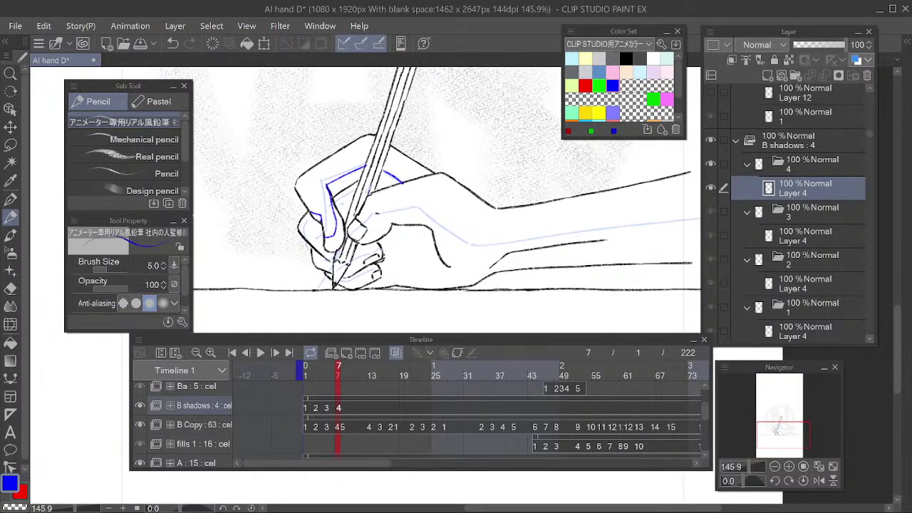
{"action": "left_click", "coordinate": [320, 374]}
{"action": "left_click", "coordinate": [330, 381]}
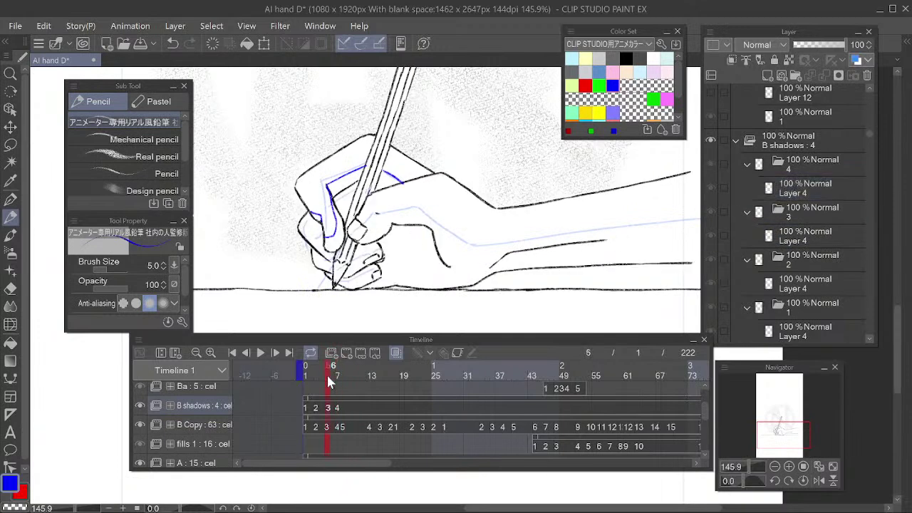
{"action": "left_click", "coordinate": [338, 376]}
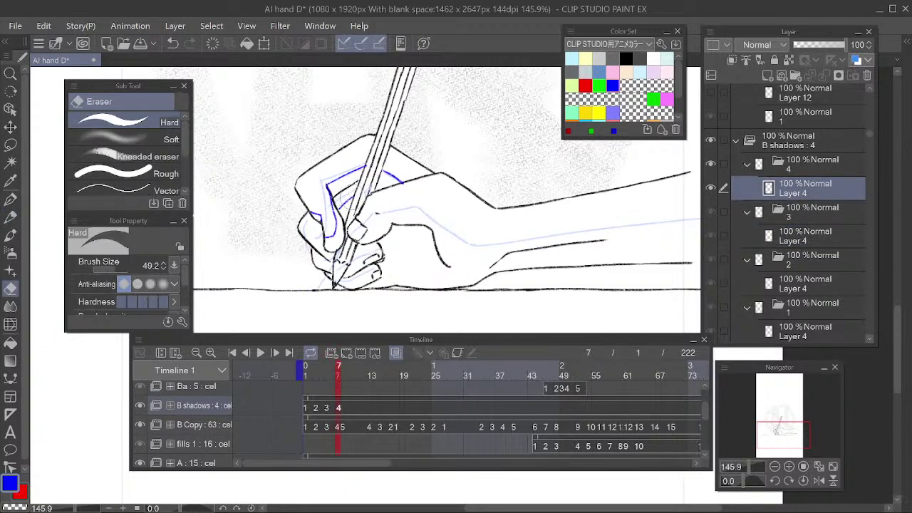
{"action": "key", "text": "e"}
{"action": "key", "text": "p"}
{"action": "mouse_move", "coordinate": [330, 367]}
{"action": "left_mouse_down"}
{"action": "mouse_move", "coordinate": [304, 375]}
{"action": "mouse_move", "coordinate": [336, 374]}
{"action": "left_mouse_up"}
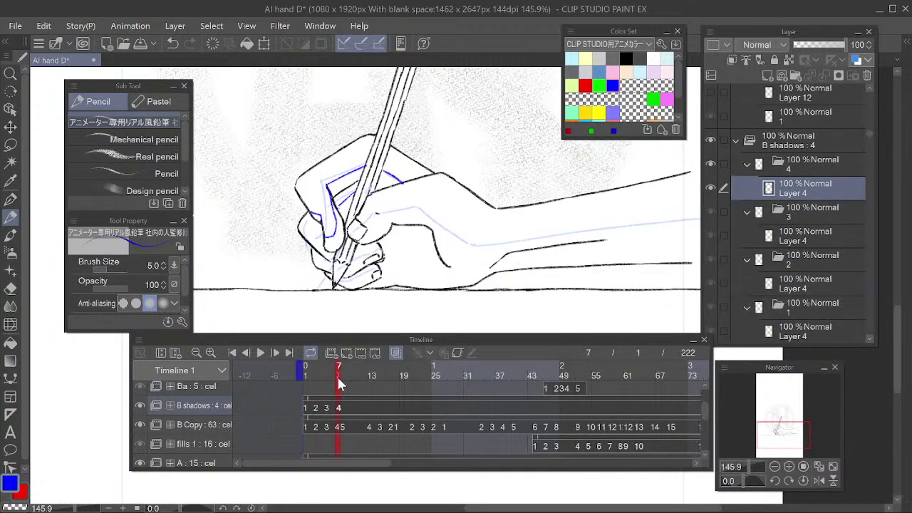
{"action": "key", "text": "e"}
{"action": "key", "text": "p"}
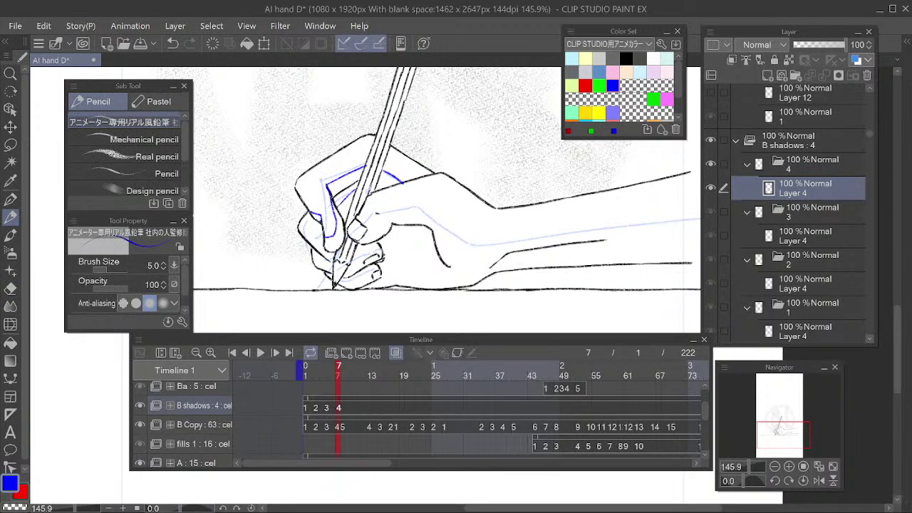
{"action": "mouse_move", "coordinate": [334, 367]}
{"action": "left_mouse_down"}
{"action": "mouse_move", "coordinate": [325, 371]}
{"action": "mouse_move", "coordinate": [337, 368]}
{"action": "left_mouse_up"}
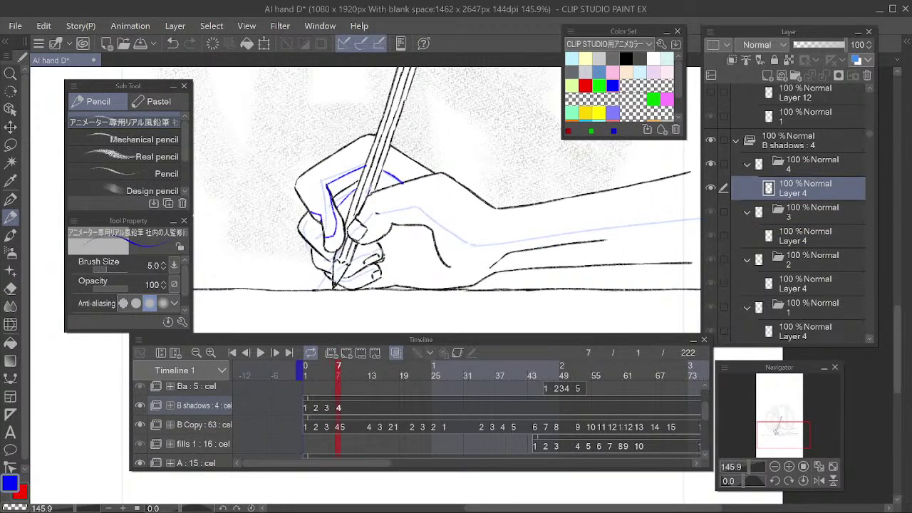
Draw and refine the shadow line on the middle finger beside the index fingertip in cel 4
{"action": "key", "text": "e"}
{"action": "key", "text": "p"}
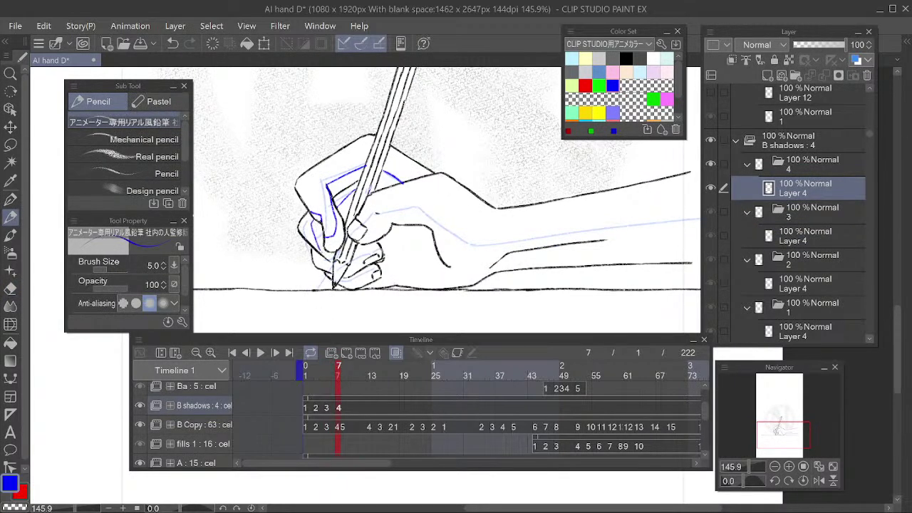
{"action": "key", "text": "e"}
{"action": "key", "text": "p"}
{"action": "key", "text": "e"}
{"action": "key", "text": "p"}
{"action": "key", "text": "e"}
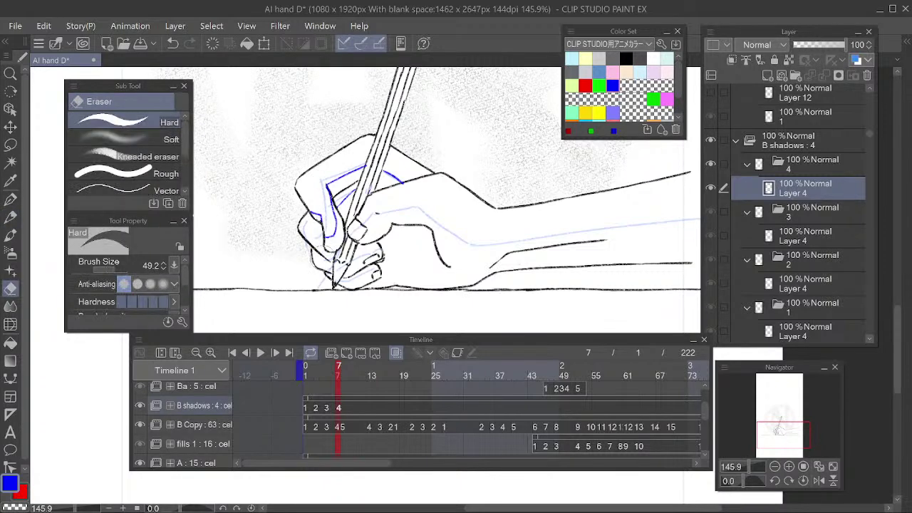
{"action": "key", "text": "p"}
{"action": "key", "text": "e"}
{"action": "key", "text": "p"}
{"action": "left_click_drag", "start_coordinate": [311, 219], "coordinate": [321, 253]}
{"action": "mouse_move", "coordinate": [337, 391]}
{"action": "left_mouse_down"}
{"action": "mouse_move", "coordinate": [328, 381]}
{"action": "mouse_move", "coordinate": [339, 377]}
{"action": "left_mouse_up"}
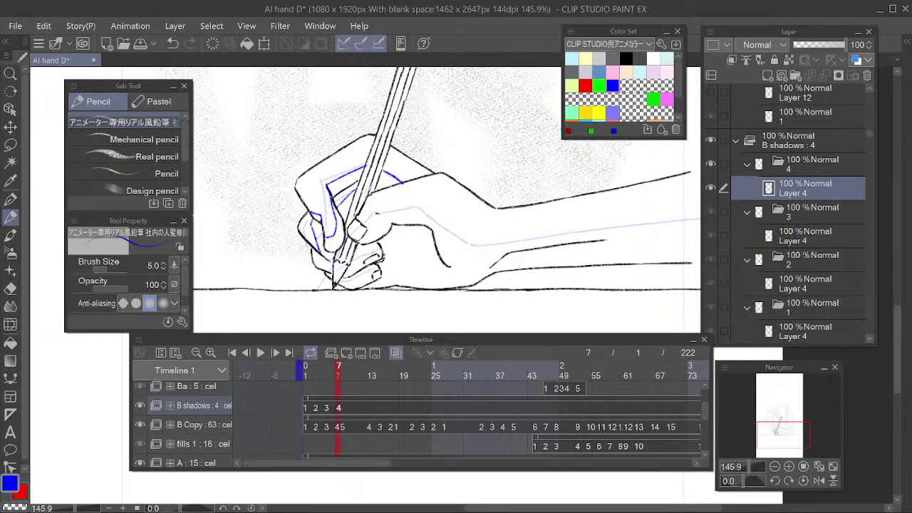
Draw the shadow lines on the upper curled finger and the pencil's sharpened end in cel 4
{"action": "mouse_move", "coordinate": [381, 248]}
{"action": "left_mouse_down"}
{"action": "mouse_move", "coordinate": [337, 284]}
{"action": "mouse_move", "coordinate": [313, 266]}
{"action": "left_mouse_up"}
{"action": "key", "text": "e"}
{"action": "key", "text": "p"}
{"action": "key", "text": "e"}
{"action": "key", "text": "p"}
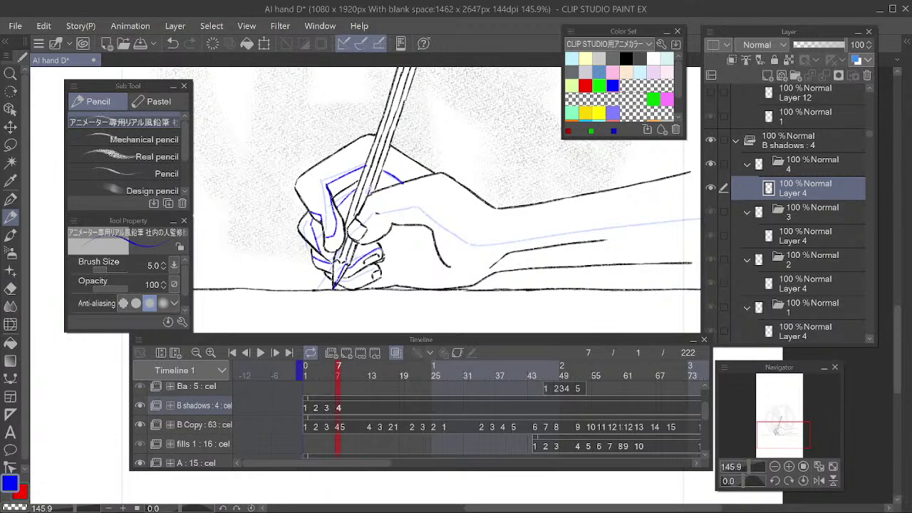
Draw, erase and redraw the shadow line along the lowest curled finger in cel 4
{"action": "mouse_move", "coordinate": [377, 267]}
{"action": "left_mouse_down"}
{"action": "mouse_move", "coordinate": [342, 294]}
{"action": "mouse_move", "coordinate": [339, 284]}
{"action": "mouse_move", "coordinate": [338, 296]}
{"action": "mouse_move", "coordinate": [374, 275]}
{"action": "mouse_move", "coordinate": [342, 284]}
{"action": "left_mouse_up"}
{"action": "key", "text": "e"}
{"action": "key", "text": "p"}
{"action": "key", "text": "e"}
{"action": "key", "text": "p"}
{"action": "key", "text": "e"}
{"action": "key", "text": "p"}
{"action": "left_click_drag", "start_coordinate": [379, 268], "coordinate": [338, 286]}
{"action": "key", "text": "e"}
{"action": "key", "text": "p"}
{"action": "key", "text": "e"}
{"action": "key", "text": "p"}
{"action": "left_click_drag", "start_coordinate": [381, 270], "coordinate": [356, 280]}
Draw and clean up the shadow line from the thumb across the palm to the wrist in cel 4
{"action": "mouse_move", "coordinate": [337, 374]}
{"action": "left_mouse_down"}
{"action": "mouse_move", "coordinate": [302, 381]}
{"action": "mouse_move", "coordinate": [345, 384]}
{"action": "mouse_move", "coordinate": [319, 394]}
{"action": "mouse_move", "coordinate": [313, 411]}
{"action": "mouse_move", "coordinate": [339, 414]}
{"action": "mouse_move", "coordinate": [302, 433]}
{"action": "mouse_move", "coordinate": [342, 437]}
{"action": "left_mouse_up"}
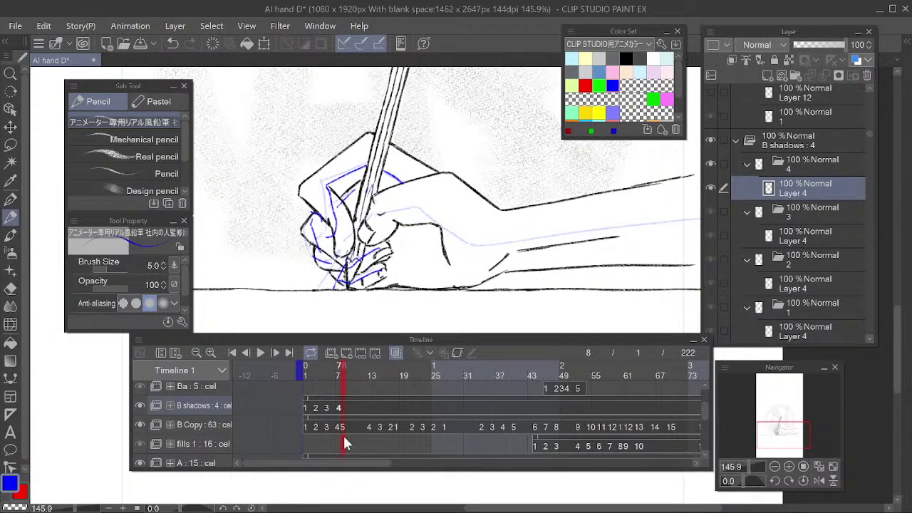
{"action": "mouse_move", "coordinate": [342, 433]}
{"action": "left_mouse_down"}
{"action": "mouse_move", "coordinate": [301, 436]}
{"action": "mouse_move", "coordinate": [344, 432]}
{"action": "left_mouse_up"}
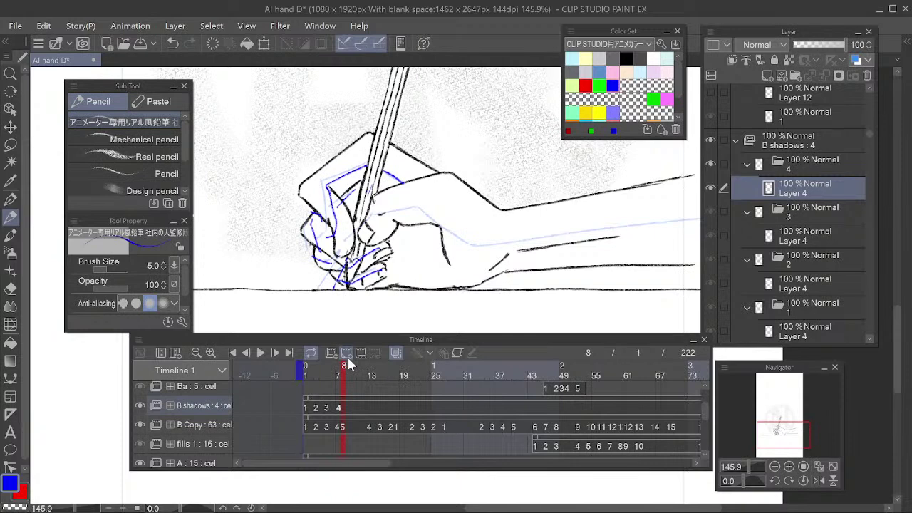
{"action": "left_click", "coordinate": [338, 403]}
{"action": "left_click_drag", "start_coordinate": [544, 231], "coordinate": [546, 239]}
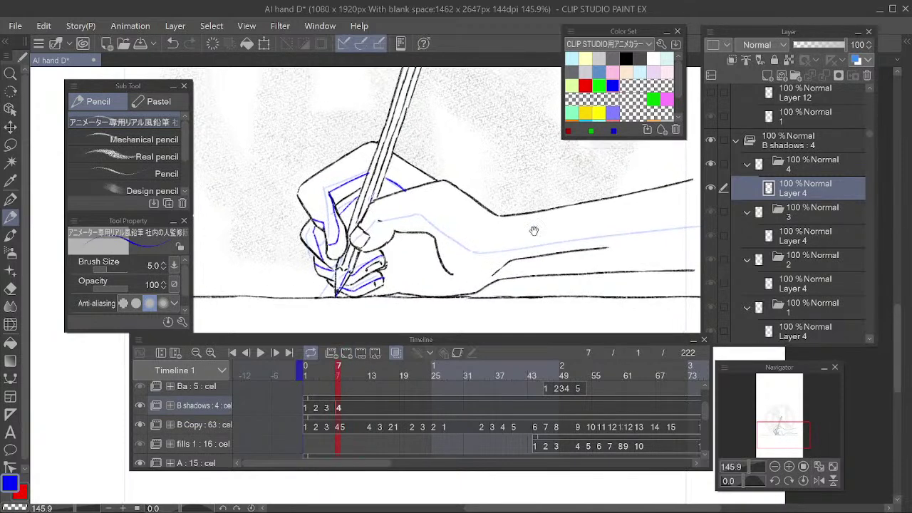
{"action": "left_click_drag", "start_coordinate": [334, 377], "coordinate": [328, 375]}
{"action": "left_click", "coordinate": [338, 377]}
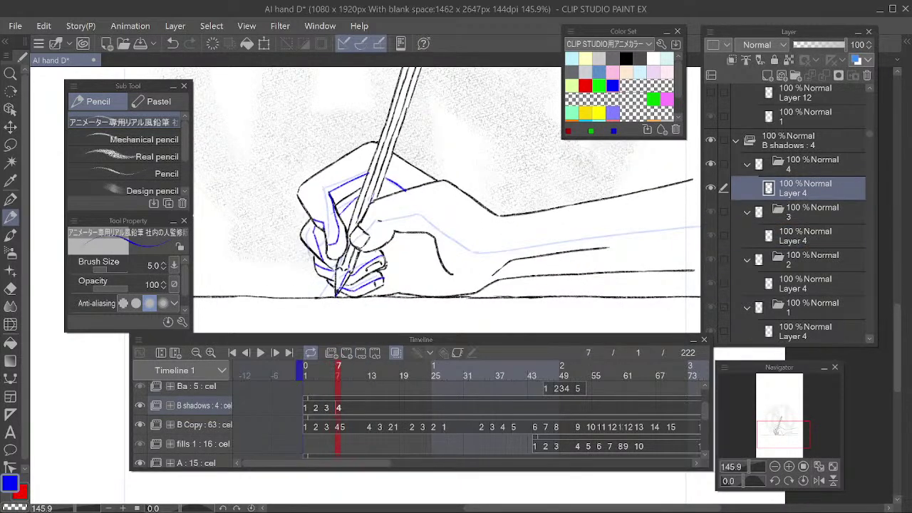
{"action": "mouse_move", "coordinate": [378, 220]}
{"action": "left_mouse_down"}
{"action": "mouse_move", "coordinate": [366, 241]}
{"action": "mouse_move", "coordinate": [377, 221]}
{"action": "mouse_move", "coordinate": [421, 211]}
{"action": "mouse_move", "coordinate": [478, 252]}
{"action": "left_mouse_up"}
{"action": "key", "text": "e"}
{"action": "key", "text": "p"}
{"action": "key", "text": "e"}
{"action": "key", "text": "p"}
{"action": "key", "text": "e"}
{"action": "key", "text": "p"}
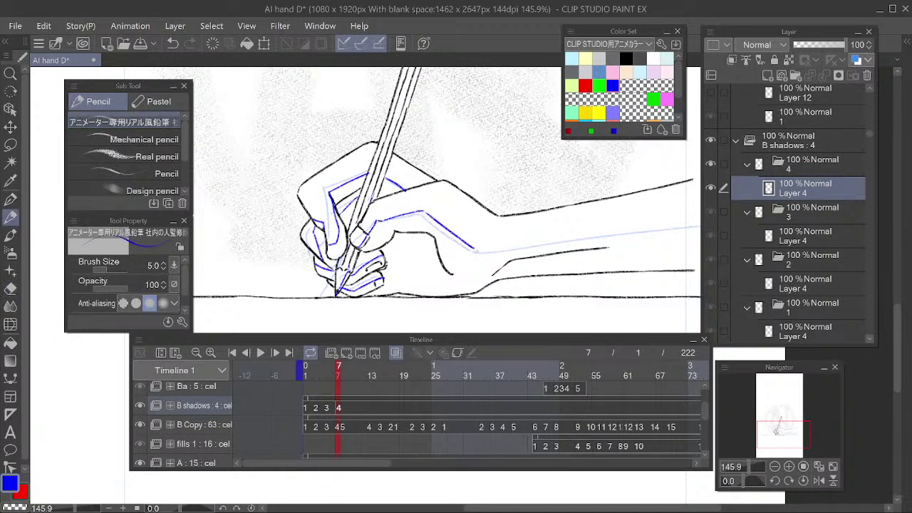
Extend the wrist shadow line along the forearm in cel 4 after comparing it with the earlier cels
{"action": "mouse_move", "coordinate": [338, 368]}
{"action": "left_mouse_down"}
{"action": "mouse_move", "coordinate": [307, 375]}
{"action": "mouse_move", "coordinate": [340, 386]}
{"action": "mouse_move", "coordinate": [301, 383]}
{"action": "mouse_move", "coordinate": [350, 376]}
{"action": "mouse_move", "coordinate": [307, 391]}
{"action": "left_mouse_up"}
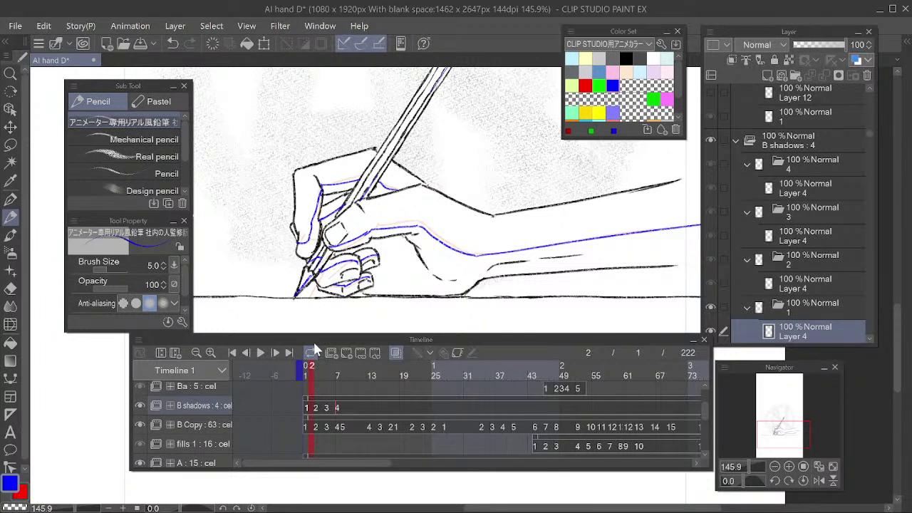
{"action": "left_click_drag", "start_coordinate": [312, 378], "coordinate": [338, 378]}
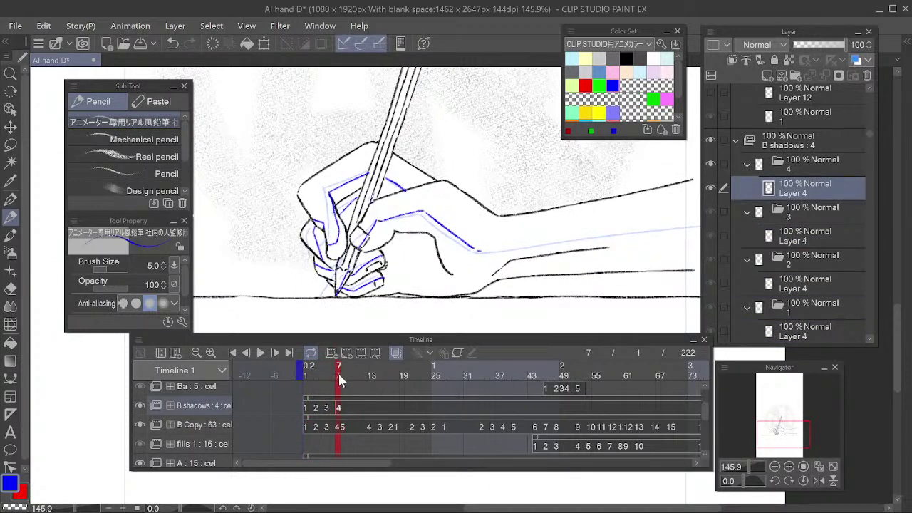
{"action": "left_click_drag", "start_coordinate": [643, 260], "coordinate": [577, 261]}
{"action": "left_click_drag", "start_coordinate": [424, 253], "coordinate": [658, 224]}
{"action": "mouse_move", "coordinate": [337, 376]}
{"action": "left_mouse_down"}
{"action": "mouse_move", "coordinate": [305, 376]}
{"action": "mouse_move", "coordinate": [346, 382]}
{"action": "left_mouse_up"}
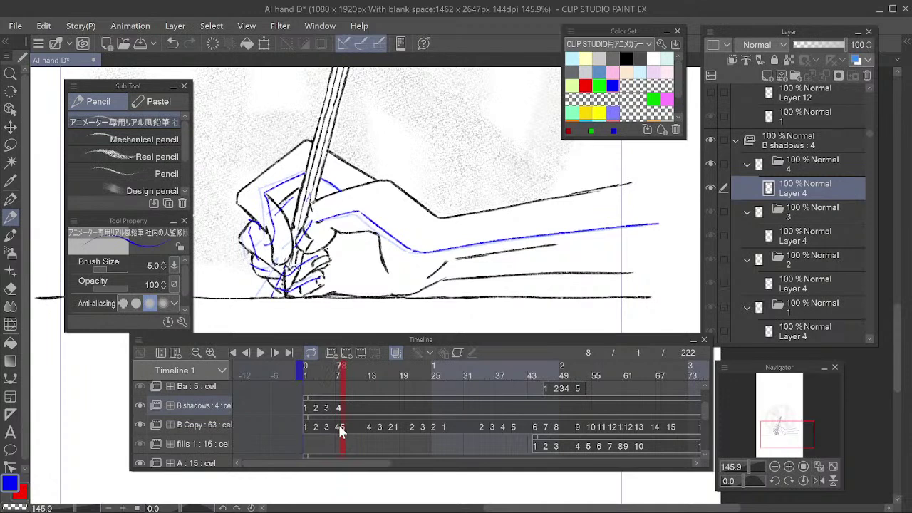
Add cel 5 to the B shadows folder and draw its shadow line from the thumb across the palm and along the forearm
{"action": "key", "text": "ctrl+shift+n"}
{"action": "left_click_drag", "start_coordinate": [579, 250], "coordinate": [622, 249]}
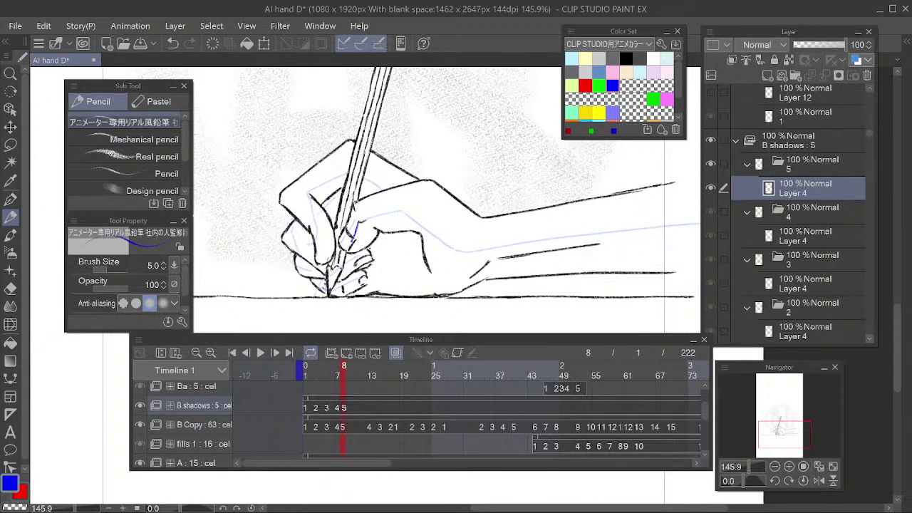
{"action": "key", "text": "e"}
{"action": "key", "text": "p"}
{"action": "mouse_move", "coordinate": [361, 221]}
{"action": "left_mouse_down"}
{"action": "mouse_move", "coordinate": [408, 208]}
{"action": "mouse_move", "coordinate": [466, 249]}
{"action": "left_mouse_up"}
{"action": "key", "text": "e"}
{"action": "left_click_drag", "start_coordinate": [432, 223], "coordinate": [463, 249]}
{"action": "key", "text": "p"}
{"action": "mouse_move", "coordinate": [407, 209]}
{"action": "left_mouse_down"}
{"action": "mouse_move", "coordinate": [470, 265]}
{"action": "mouse_move", "coordinate": [456, 248]}
{"action": "mouse_move", "coordinate": [660, 225]}
{"action": "left_mouse_up"}
{"action": "key", "text": "e"}
{"action": "key", "text": "p"}
{"action": "key", "text": "e"}
{"action": "mouse_move", "coordinate": [659, 225]}
{"action": "left_mouse_down"}
{"action": "mouse_move", "coordinate": [473, 258]}
{"action": "mouse_move", "coordinate": [696, 232]}
{"action": "left_mouse_up"}
{"action": "key", "text": "p"}
{"action": "key", "text": "e"}
{"action": "key", "text": "p"}
{"action": "left_click_drag", "start_coordinate": [599, 244], "coordinate": [700, 231]}
{"action": "left_click_drag", "start_coordinate": [554, 252], "coordinate": [623, 250]}
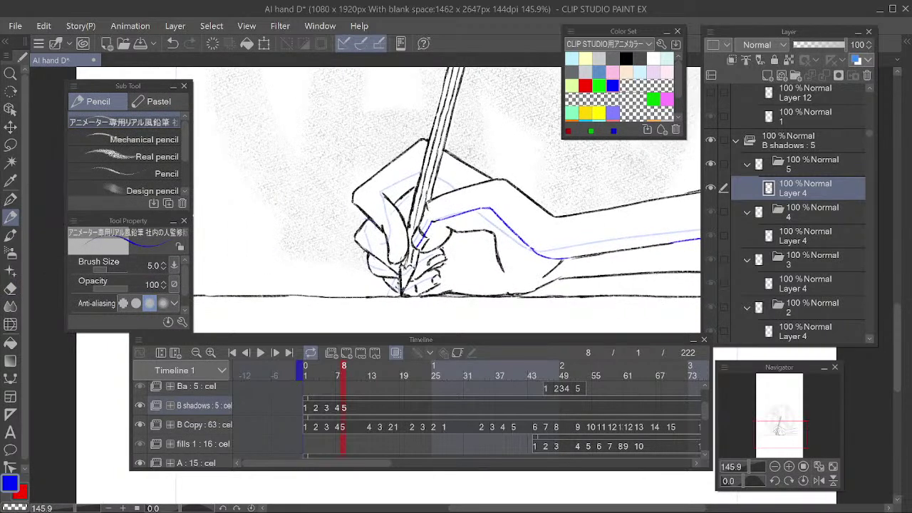
Draw and clean up the shadow lines along the bent index finger and behind the pencil in cel 5
{"action": "key", "text": "e"}
{"action": "left_click_drag", "start_coordinate": [453, 179], "coordinate": [466, 183]}
{"action": "key", "text": "p"}
{"action": "key", "text": "e"}
{"action": "key", "text": "p"}
{"action": "key", "text": "e"}
{"action": "key", "text": "p"}
{"action": "left_click_drag", "start_coordinate": [403, 177], "coordinate": [425, 165]}
{"action": "key", "text": "e"}
{"action": "left_click_drag", "start_coordinate": [388, 203], "coordinate": [396, 247]}
{"action": "key", "text": "p"}
{"action": "left_click_drag", "start_coordinate": [389, 202], "coordinate": [398, 244]}
{"action": "key", "text": "e"}
{"action": "key", "text": "p"}
{"action": "key", "text": "e"}
{"action": "left_click_drag", "start_coordinate": [385, 200], "coordinate": [399, 245]}
{"action": "key", "text": "p"}
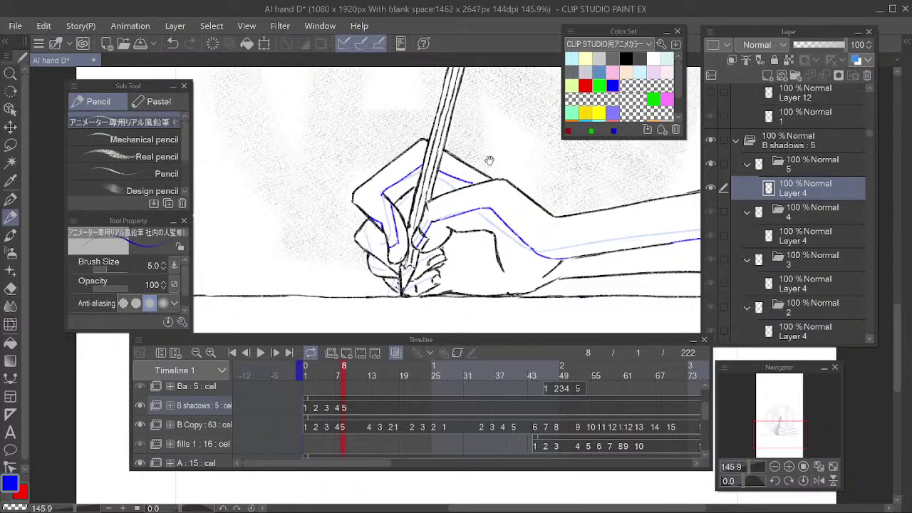
Draw and refine the shadow lines on the pencil's ferrule and upper shaft in cel 5
{"action": "left_click_drag", "start_coordinate": [507, 139], "coordinate": [459, 263]}
{"action": "left_click_drag", "start_coordinate": [430, 110], "coordinate": [429, 151]}
{"action": "mouse_move", "coordinate": [423, 201]}
{"action": "left_mouse_down"}
{"action": "mouse_move", "coordinate": [435, 167]}
{"action": "mouse_move", "coordinate": [425, 218]}
{"action": "left_mouse_up"}
{"action": "key", "text": "e"}
{"action": "key", "text": "p"}
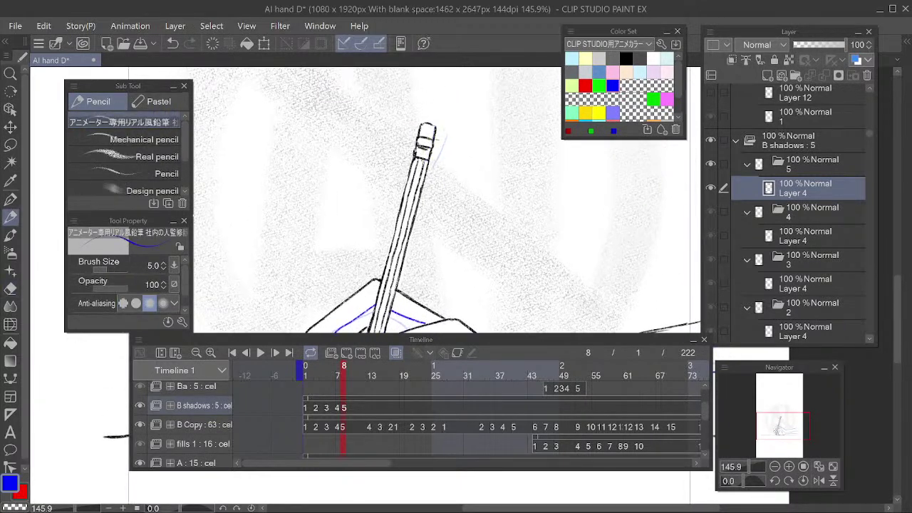
{"action": "key", "text": "e"}
{"action": "key", "text": "p"}
{"action": "key", "text": "ctrl+z"}
{"action": "key", "text": "e"}
{"action": "key", "text": "p"}
{"action": "key", "text": "e"}
{"action": "key", "text": "p"}
{"action": "key", "text": "e"}
{"action": "key", "text": "p"}
{"action": "key", "text": "e"}
{"action": "key", "text": "p"}
Draw and clean up the shadow lines on the pencil's sharpened end and the lower curled finger in cel 5
{"action": "scroll", "coordinate": [448, 259], "scroll_direction": "down", "scroll_amount": 10}
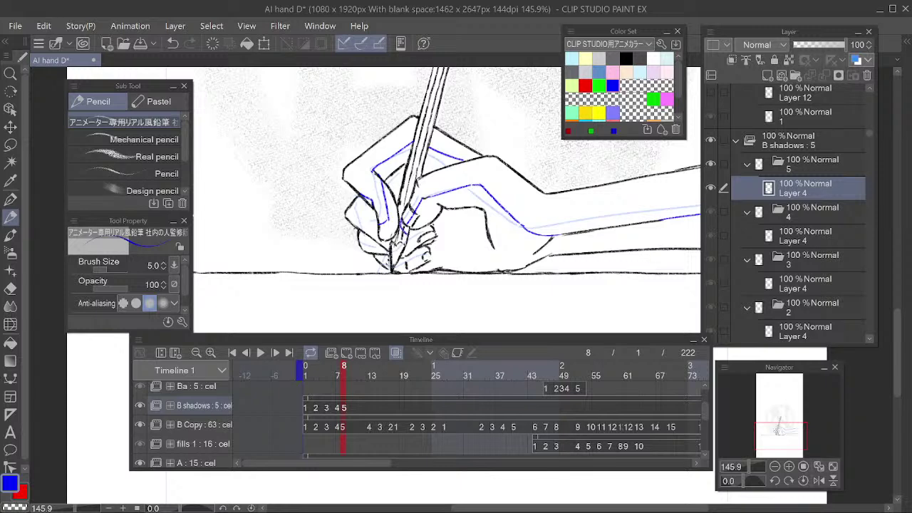
{"action": "key", "text": "e"}
{"action": "key", "text": "p"}
{"action": "key", "text": "e"}
{"action": "key", "text": "p"}
{"action": "key", "text": "e"}
{"action": "key", "text": "p"}
{"action": "key", "text": "e"}
{"action": "key", "text": "p"}
{"action": "key", "text": "e"}
{"action": "key", "text": "p"}
{"action": "key", "text": "e"}
{"action": "key", "text": "p"}
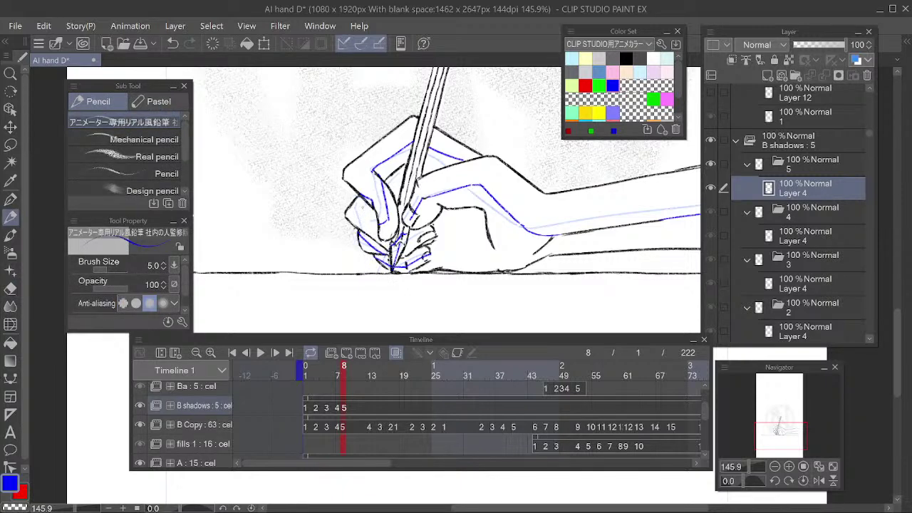
Draw, erase and redraw the shadow lines on the upper curled finger and the fingertips beside the pencil tip in cel 5
{"action": "key", "text": "e"}
{"action": "key", "text": "p"}
{"action": "key", "text": "e"}
{"action": "key", "text": "p"}
{"action": "key", "text": "e"}
{"action": "key", "text": "p"}
{"action": "key", "text": "e"}
{"action": "key", "text": "p"}
{"action": "key", "text": "e"}
{"action": "key", "text": "p"}
{"action": "key", "text": "e"}
{"action": "key", "text": "p"}
{"action": "key", "text": "e"}
{"action": "key", "text": "p"}
{"action": "key", "text": "e"}
{"action": "key", "text": "p"}
{"action": "key", "text": "e"}
{"action": "key", "text": "p"}
{"action": "key", "text": "e"}
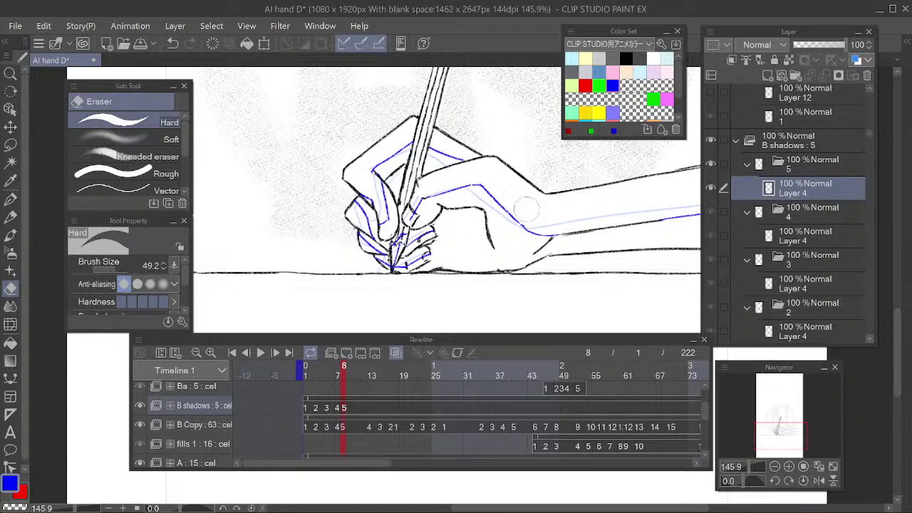
{"action": "key", "text": "p"}
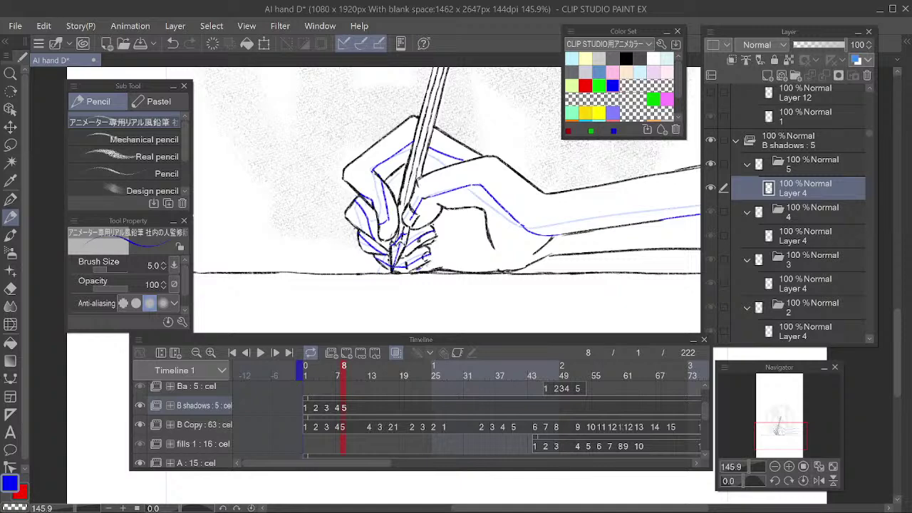
Draw the shadow line along the lower edge of the palm up to the wrist in cel 5, trimming stray parts
{"action": "left_click_drag", "start_coordinate": [458, 268], "coordinate": [477, 272]}
{"action": "key", "text": "e"}
{"action": "left_click", "coordinate": [476, 267]}
{"action": "key", "text": "p"}
{"action": "key", "text": "e"}
{"action": "left_click_drag", "start_coordinate": [547, 245], "coordinate": [524, 267]}
{"action": "key", "text": "p"}
{"action": "key", "text": "e"}
{"action": "mouse_move", "coordinate": [574, 248]}
{"action": "left_mouse_down"}
{"action": "mouse_move", "coordinate": [527, 266]}
{"action": "mouse_move", "coordinate": [546, 251]}
{"action": "mouse_move", "coordinate": [520, 268]}
{"action": "left_mouse_up"}
{"action": "key", "text": "p"}
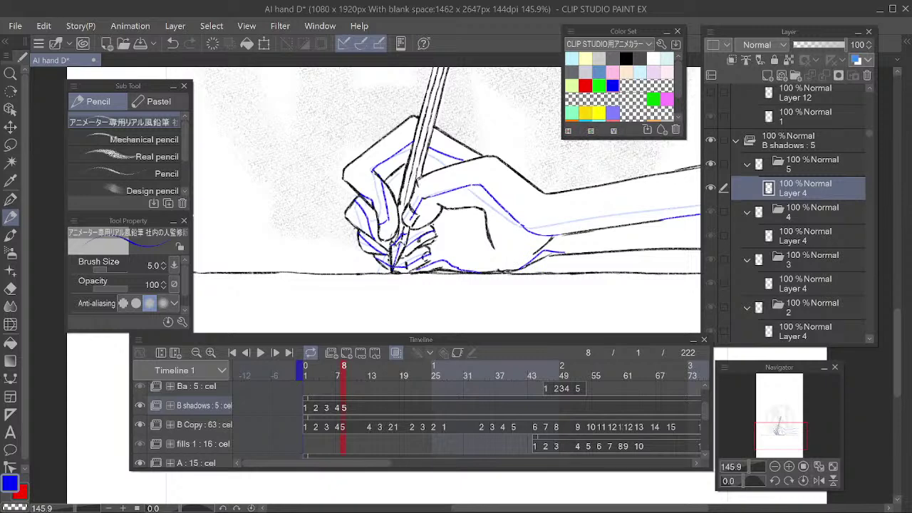
Erase the wrist portion of the lower palm shadow line in cel 5
{"action": "scroll", "coordinate": [497, 205], "scroll_direction": "down", "scroll_amount": 3}
{"action": "scroll", "coordinate": [476, 216], "scroll_direction": "up", "scroll_amount": 2}
{"action": "scroll", "coordinate": [527, 206], "scroll_direction": "up", "scroll_amount": 2}
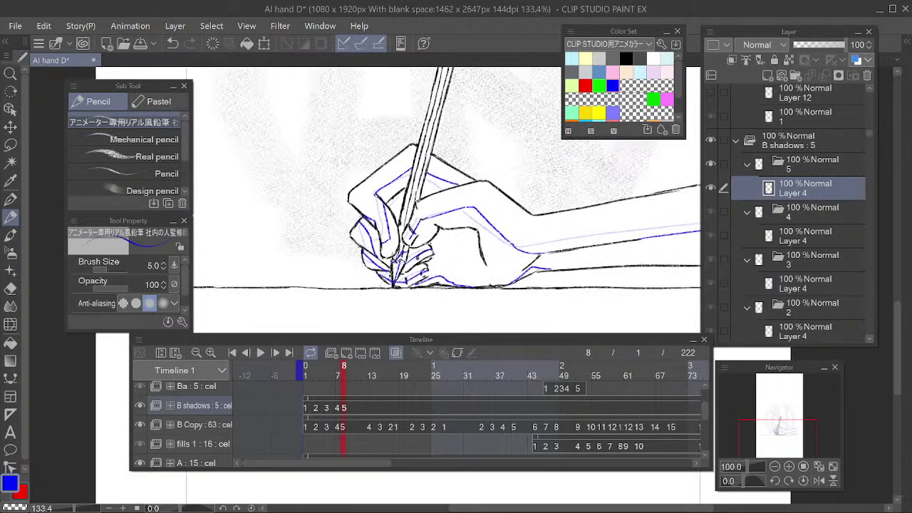
{"action": "key", "text": "e"}
{"action": "left_click_drag", "start_coordinate": [541, 275], "coordinate": [505, 285]}
{"action": "mouse_move", "coordinate": [542, 259]}
{"action": "left_mouse_down"}
{"action": "mouse_move", "coordinate": [555, 276]}
{"action": "mouse_move", "coordinate": [571, 257]}
{"action": "left_mouse_up"}
{"action": "key", "text": "p"}
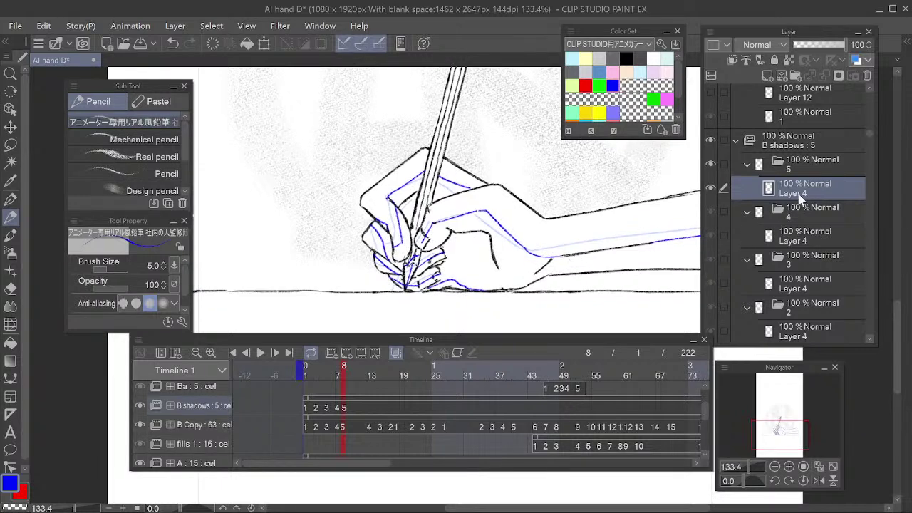
Create a new raster layer in cel 5 and place it beneath the outline layer inside the cel folder
{"action": "left_click", "coordinate": [762, 77]}
{"action": "left_click_drag", "start_coordinate": [787, 192], "coordinate": [789, 224]}
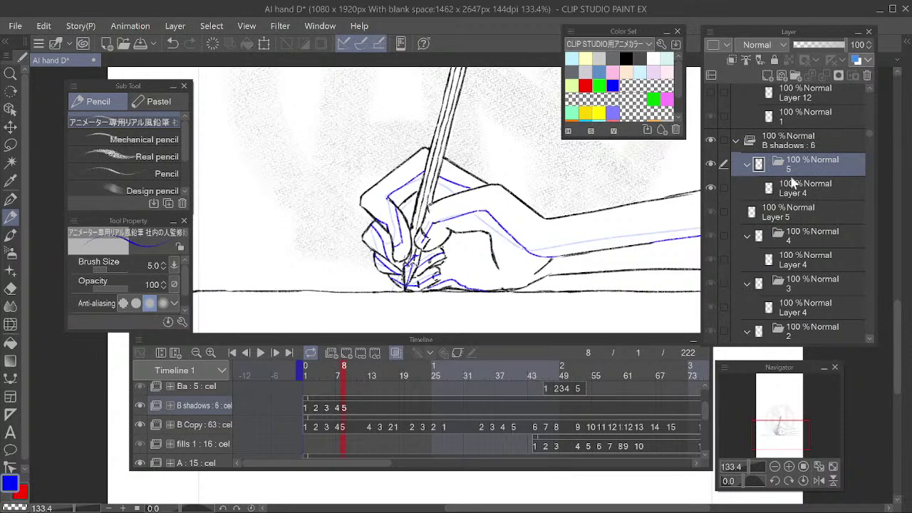
{"action": "key", "text": "ctrl+z"}
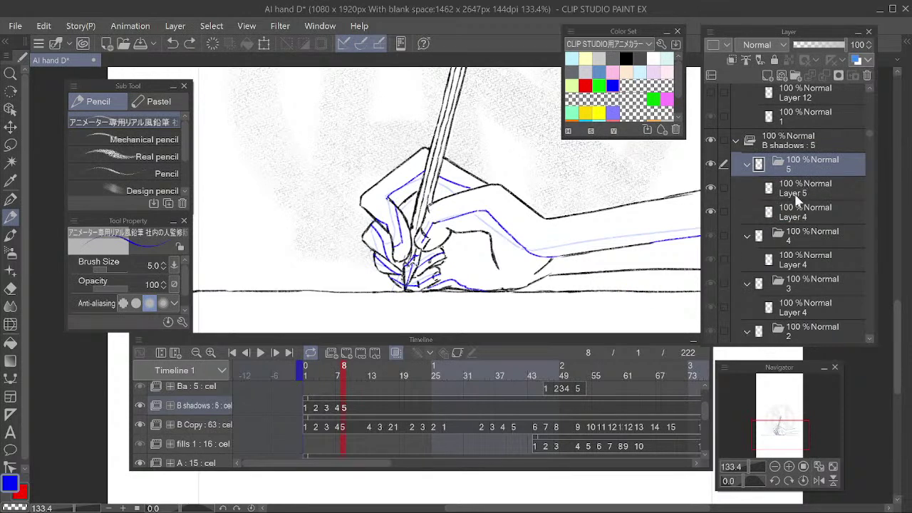
{"action": "left_click", "coordinate": [795, 200]}
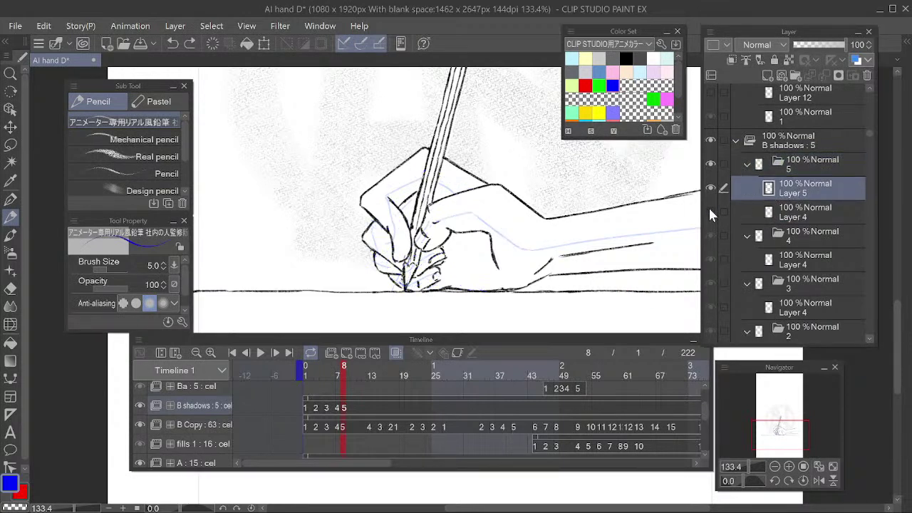
{"action": "left_click", "coordinate": [711, 188]}
{"action": "left_click_drag", "start_coordinate": [786, 191], "coordinate": [794, 219]}
Set the G-pen to light blue, try a fill stroke on the thumb, and undo it
{"action": "left_click_drag", "start_coordinate": [583, 185], "coordinate": [547, 188]}
{"action": "key", "text": "e"}
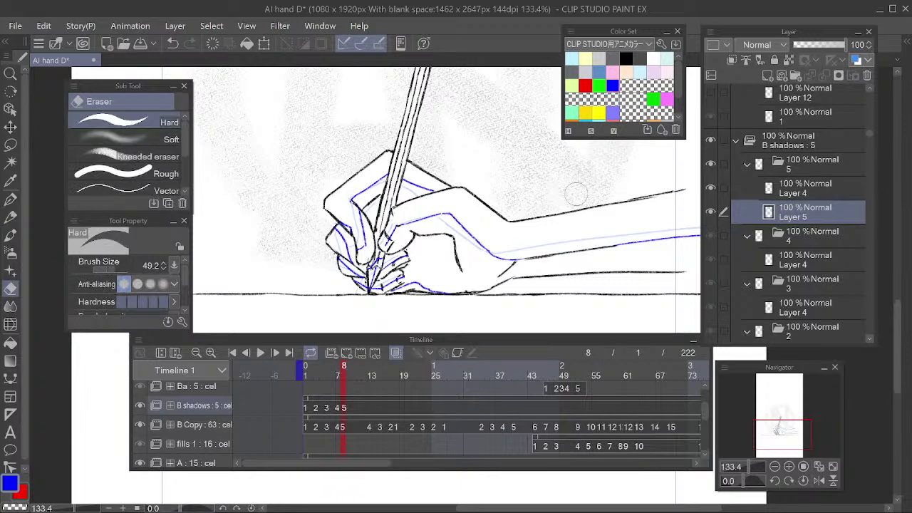
{"action": "key", "text": "p"}
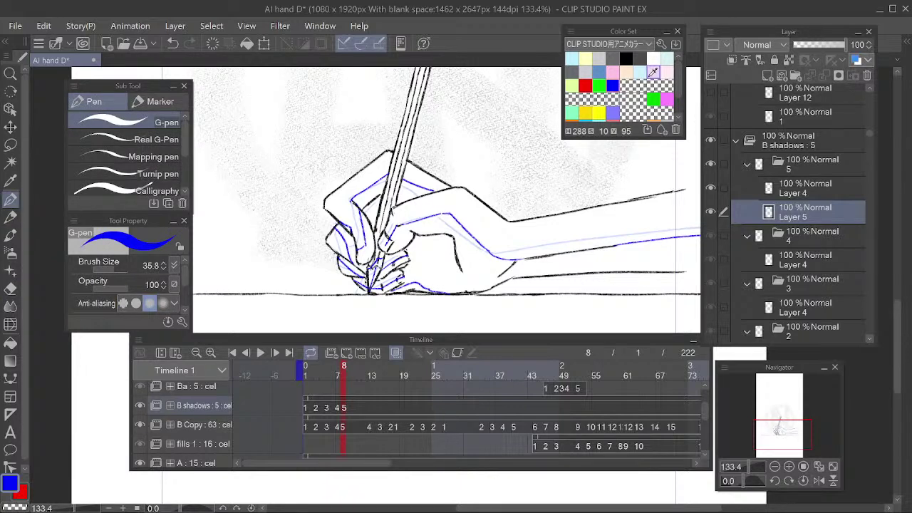
{"action": "left_click", "coordinate": [640, 72]}
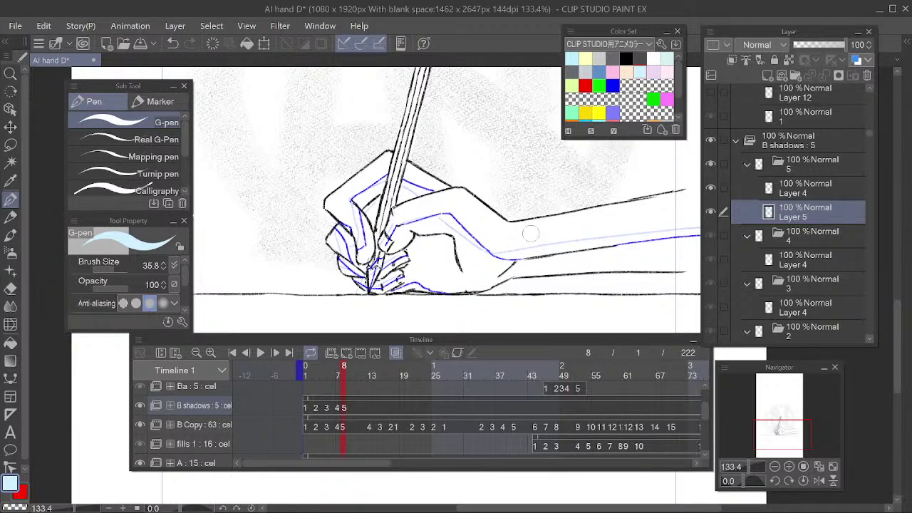
{"action": "left_click_drag", "start_coordinate": [518, 213], "coordinate": [539, 215]}
{"action": "left_click_drag", "start_coordinate": [423, 236], "coordinate": [418, 243]}
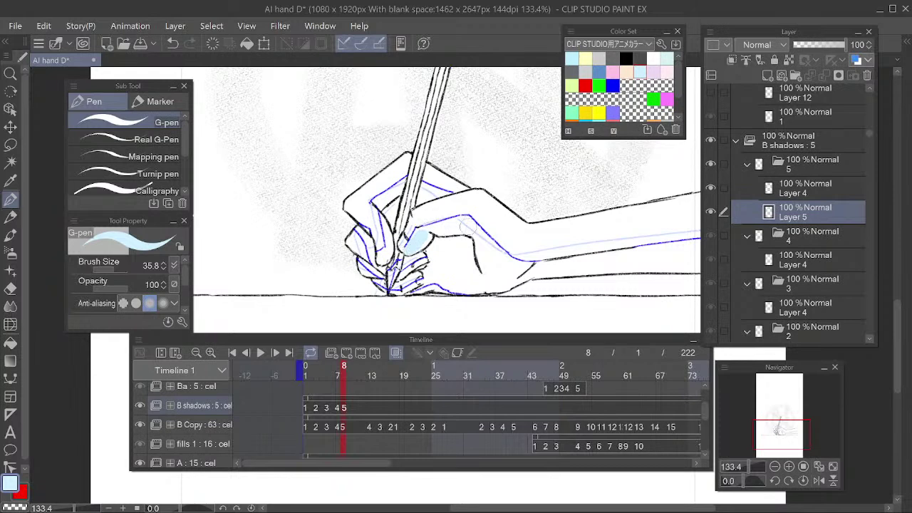
{"action": "key", "text": "ctrl+z"}
Set the blending mode of the B shadows animation folder to Multiply
{"action": "left_click", "coordinate": [218, 406]}
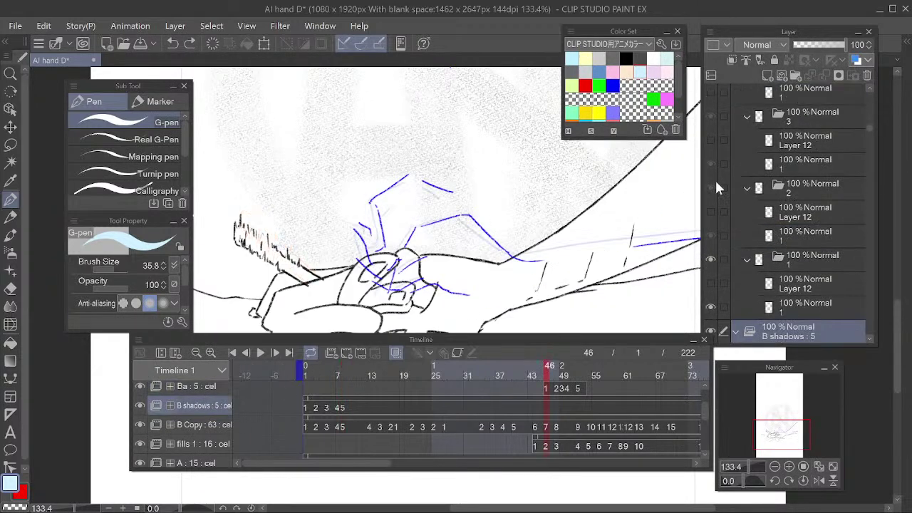
{"action": "left_click", "coordinate": [770, 45]}
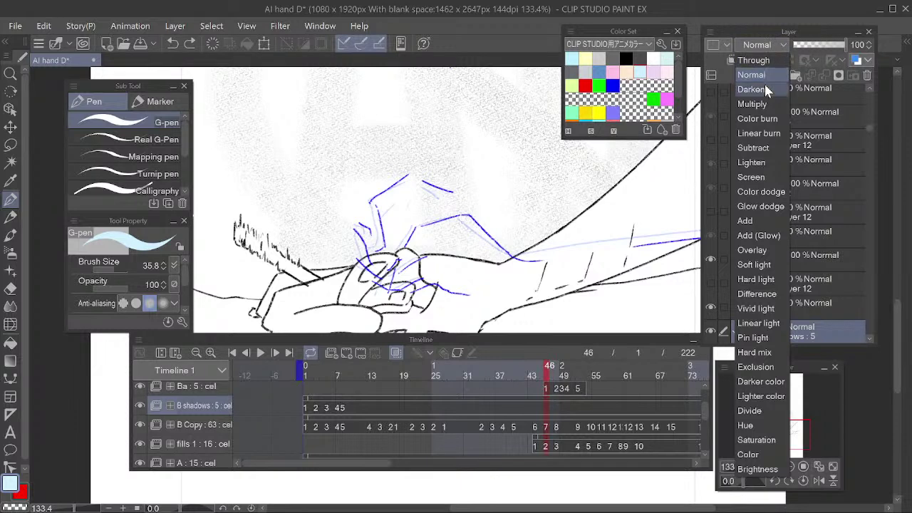
{"action": "left_click", "coordinate": [762, 103]}
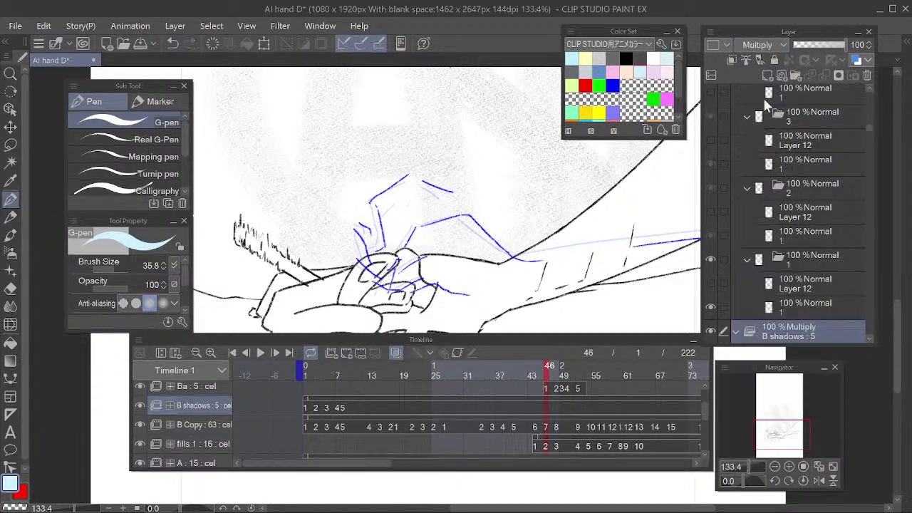
Paint light blue inside the forearm, palm and index finger shadow outlines on Layer 5 of cel 5
{"action": "left_click", "coordinate": [347, 405]}
{"action": "left_click_drag", "start_coordinate": [537, 245], "coordinate": [515, 242]}
{"action": "mouse_move", "coordinate": [413, 238]}
{"action": "left_mouse_down"}
{"action": "mouse_move", "coordinate": [429, 239]}
{"action": "mouse_move", "coordinate": [407, 231]}
{"action": "mouse_move", "coordinate": [389, 245]}
{"action": "left_mouse_up"}
{"action": "mouse_move", "coordinate": [429, 225]}
{"action": "left_mouse_down"}
{"action": "mouse_move", "coordinate": [458, 240]}
{"action": "mouse_move", "coordinate": [436, 220]}
{"action": "mouse_move", "coordinate": [489, 266]}
{"action": "mouse_move", "coordinate": [480, 258]}
{"action": "mouse_move", "coordinate": [558, 262]}
{"action": "mouse_move", "coordinate": [513, 263]}
{"action": "mouse_move", "coordinate": [535, 263]}
{"action": "mouse_move", "coordinate": [492, 265]}
{"action": "mouse_move", "coordinate": [690, 242]}
{"action": "mouse_move", "coordinate": [613, 251]}
{"action": "mouse_move", "coordinate": [682, 258]}
{"action": "mouse_move", "coordinate": [591, 260]}
{"action": "mouse_move", "coordinate": [678, 264]}
{"action": "mouse_move", "coordinate": [524, 265]}
{"action": "mouse_move", "coordinate": [566, 263]}
{"action": "left_mouse_up"}
{"action": "mouse_move", "coordinate": [509, 268]}
{"action": "left_mouse_down"}
{"action": "mouse_move", "coordinate": [469, 247]}
{"action": "mouse_move", "coordinate": [484, 268]}
{"action": "mouse_move", "coordinate": [415, 259]}
{"action": "left_mouse_up"}
{"action": "mouse_move", "coordinate": [366, 199]}
{"action": "left_mouse_down"}
{"action": "mouse_move", "coordinate": [356, 200]}
{"action": "mouse_move", "coordinate": [381, 181]}
{"action": "mouse_move", "coordinate": [367, 214]}
{"action": "mouse_move", "coordinate": [403, 186]}
{"action": "mouse_move", "coordinate": [426, 192]}
{"action": "mouse_move", "coordinate": [368, 232]}
{"action": "left_mouse_up"}
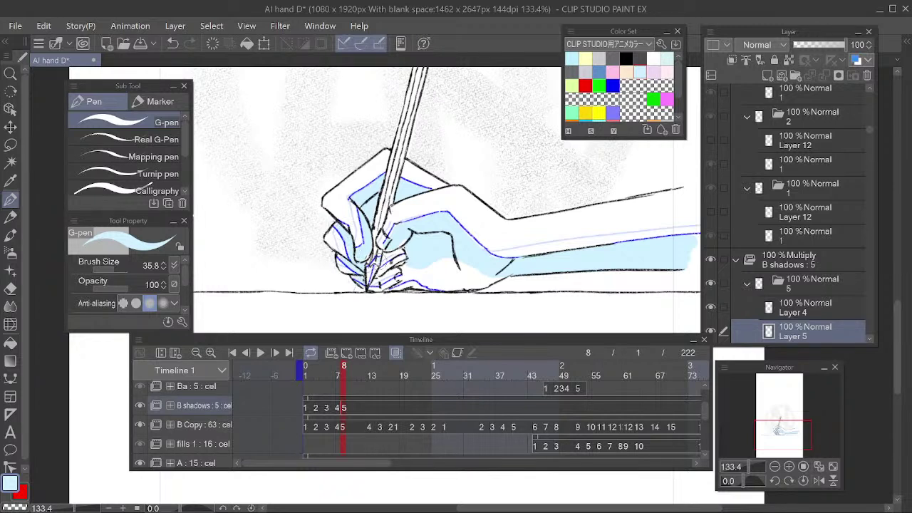
Reduce the brush size to 24 and fill the lower finger shadows and the rest of the palm with light blue
{"action": "key", "text": "ctrl+z"}
{"action": "key", "text": "bracketleft"}
{"action": "key", "text": "bracketleft"}
{"action": "key", "text": "bracketleft"}
{"action": "left_click_drag", "start_coordinate": [403, 242], "coordinate": [401, 241]}
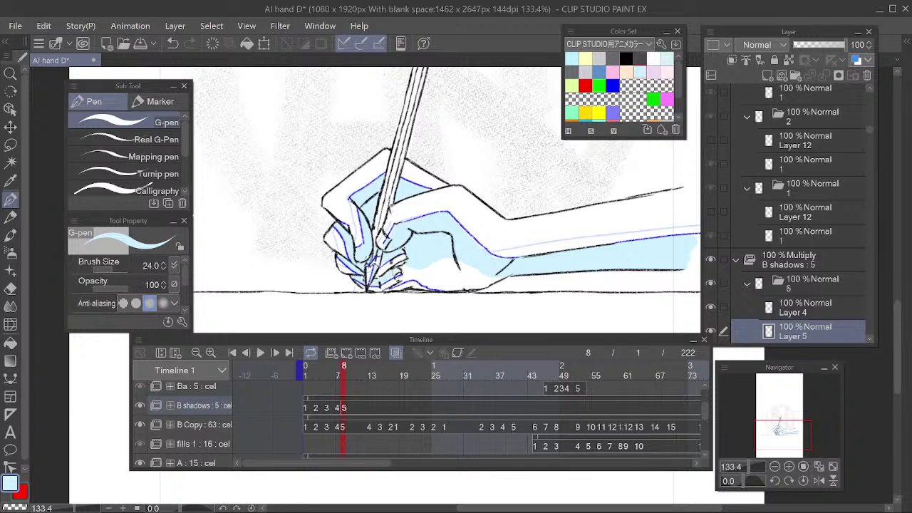
{"action": "key", "text": "ctrl+z"}
{"action": "left_click_drag", "start_coordinate": [373, 287], "coordinate": [384, 285]}
{"action": "left_click_drag", "start_coordinate": [375, 289], "coordinate": [399, 270]}
{"action": "key", "text": "ctrl+z"}
{"action": "key", "text": "ctrl+z"}
{"action": "left_click_drag", "start_coordinate": [376, 284], "coordinate": [381, 279]}
{"action": "mouse_move", "coordinate": [416, 271]}
{"action": "left_mouse_down"}
{"action": "mouse_move", "coordinate": [454, 258]}
{"action": "mouse_move", "coordinate": [446, 285]}
{"action": "mouse_move", "coordinate": [457, 269]}
{"action": "mouse_move", "coordinate": [484, 280]}
{"action": "mouse_move", "coordinate": [459, 287]}
{"action": "mouse_move", "coordinate": [493, 276]}
{"action": "mouse_move", "coordinate": [466, 255]}
{"action": "left_mouse_up"}
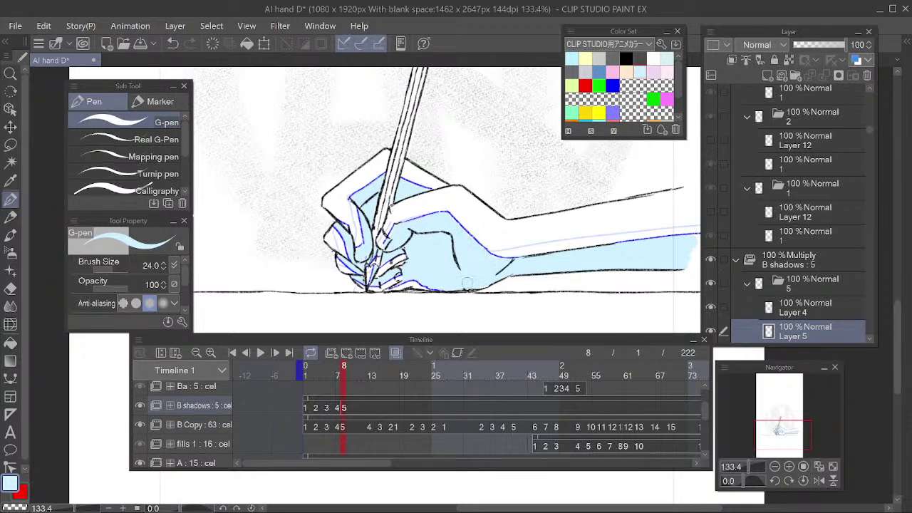
Extend the light blue forearm shadow to the far end of the arm's shadow line
{"action": "left_click_drag", "start_coordinate": [656, 261], "coordinate": [565, 258]}
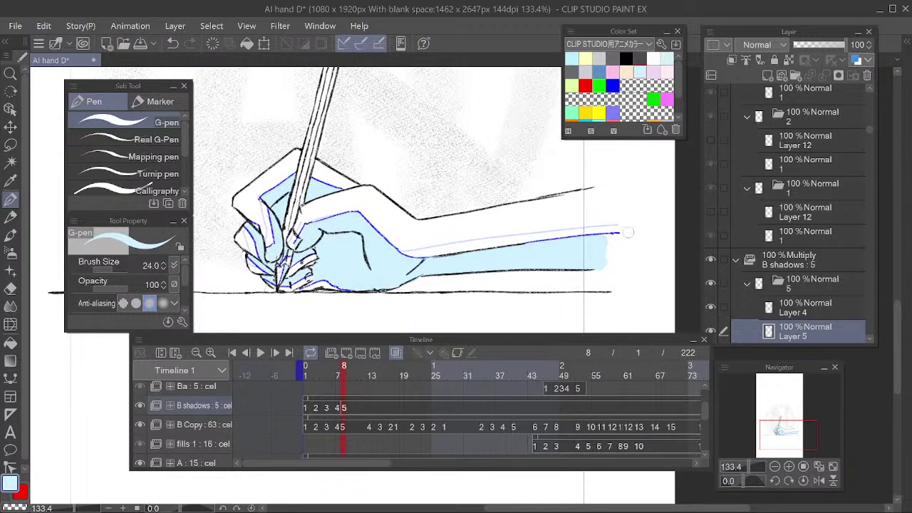
{"action": "left_click_drag", "start_coordinate": [615, 238], "coordinate": [607, 263]}
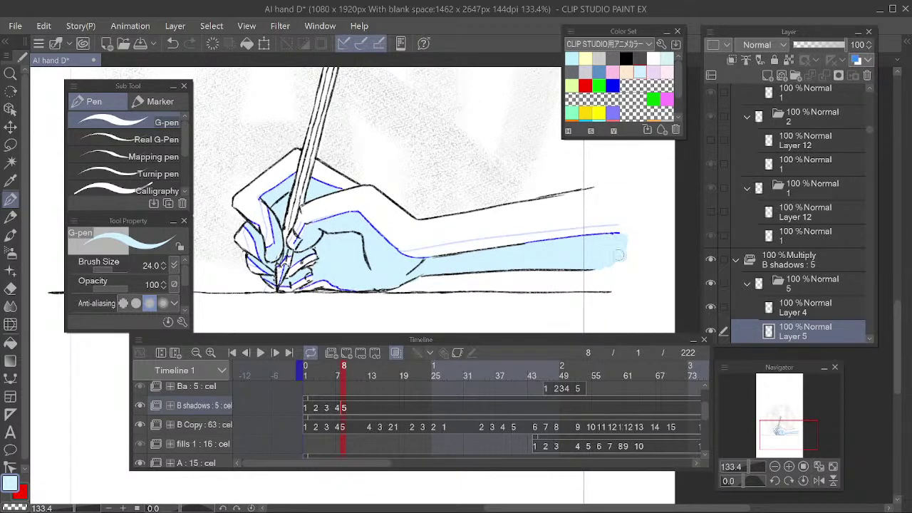
{"action": "left_click_drag", "start_coordinate": [498, 236], "coordinate": [631, 234]}
{"action": "left_click_drag", "start_coordinate": [577, 244], "coordinate": [558, 245]}
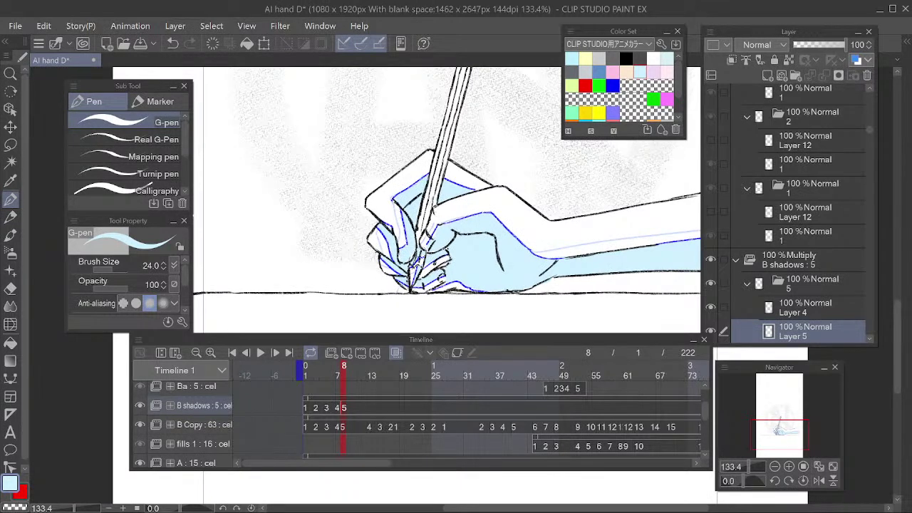
Try to paint a light blue shadow just below the pencil's ferrule
{"action": "left_click_drag", "start_coordinate": [508, 197], "coordinate": [475, 326]}
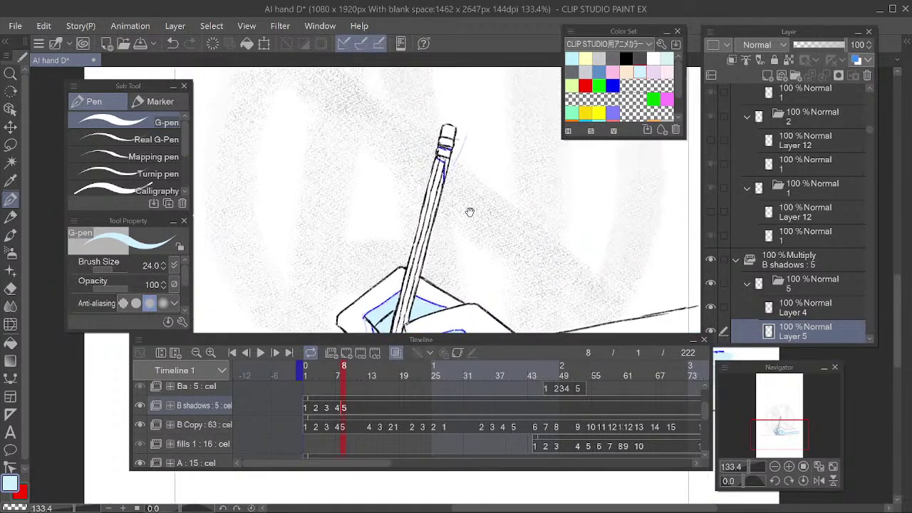
{"action": "left_click_drag", "start_coordinate": [439, 153], "coordinate": [446, 161]}
{"action": "key", "text": "ctrl+z"}
{"action": "left_click_drag", "start_coordinate": [488, 277], "coordinate": [492, 167]}
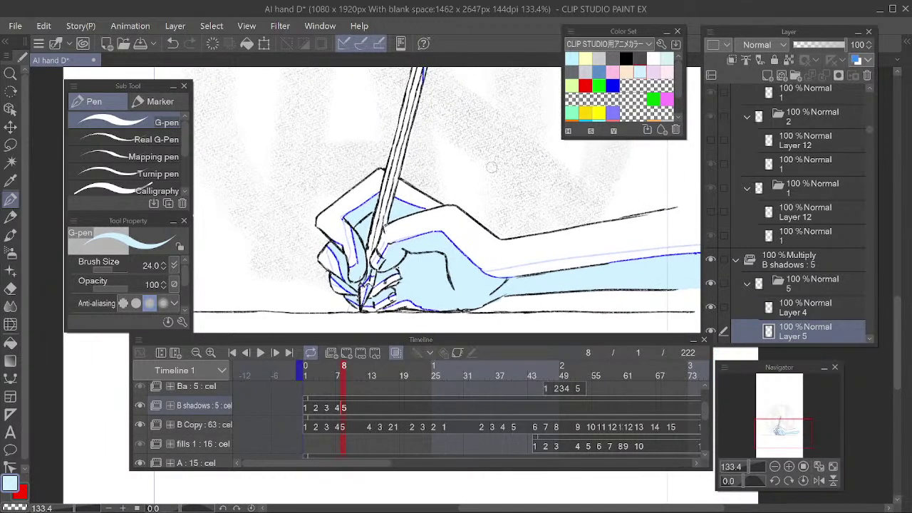
Delete cels 2, 3 and 4 from the B shadows timeline track, keeping cels 1 and 5
{"action": "key", "text": "ctrl+minus"}
{"action": "key", "text": "p"}
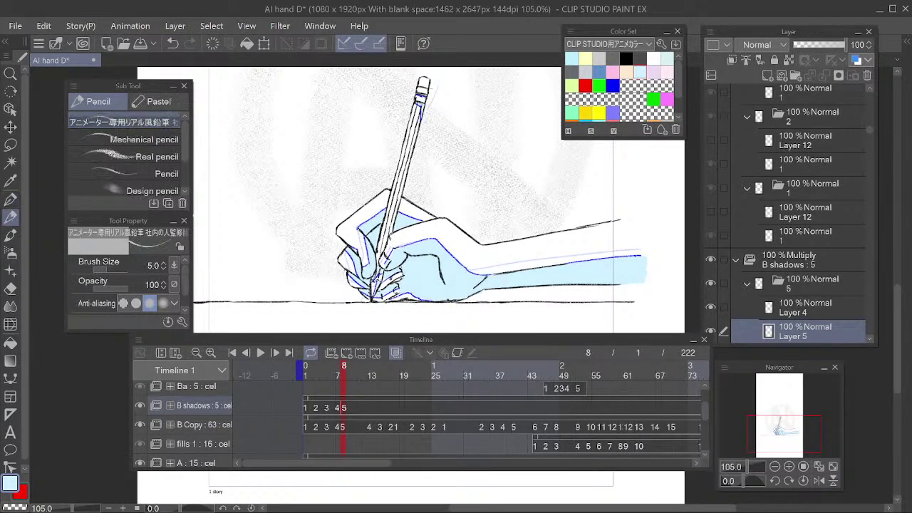
{"action": "mouse_move", "coordinate": [336, 370]}
{"action": "left_mouse_down"}
{"action": "mouse_move", "coordinate": [305, 377]}
{"action": "mouse_move", "coordinate": [330, 383]}
{"action": "mouse_move", "coordinate": [319, 365]}
{"action": "mouse_move", "coordinate": [305, 370]}
{"action": "left_mouse_up"}
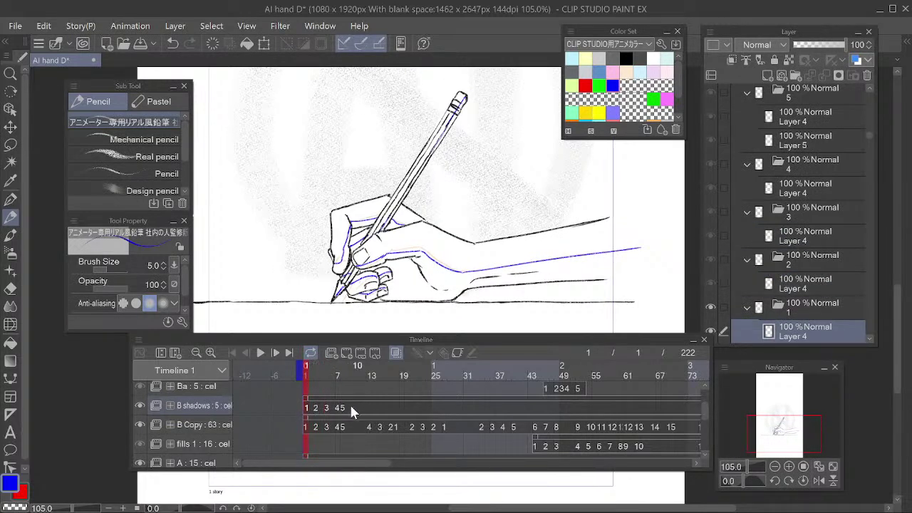
{"action": "left_click", "coordinate": [314, 408]}
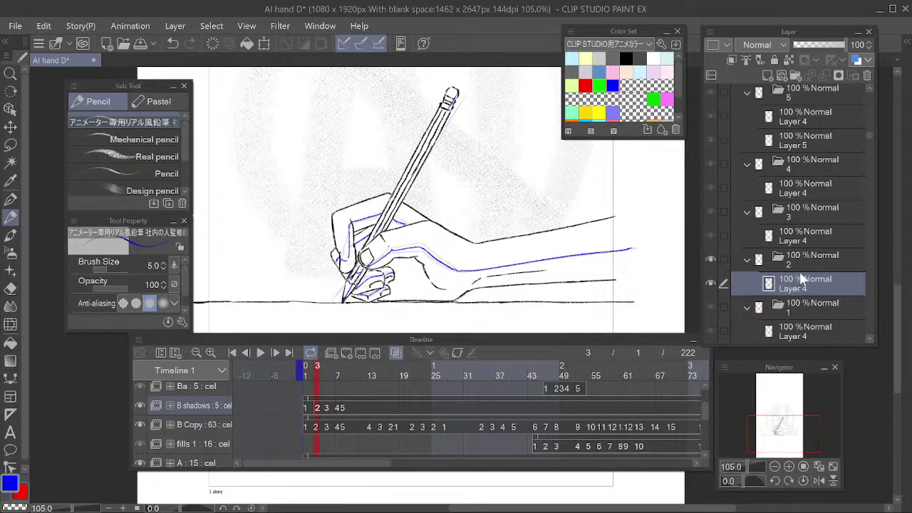
{"action": "right_click", "coordinate": [315, 406]}
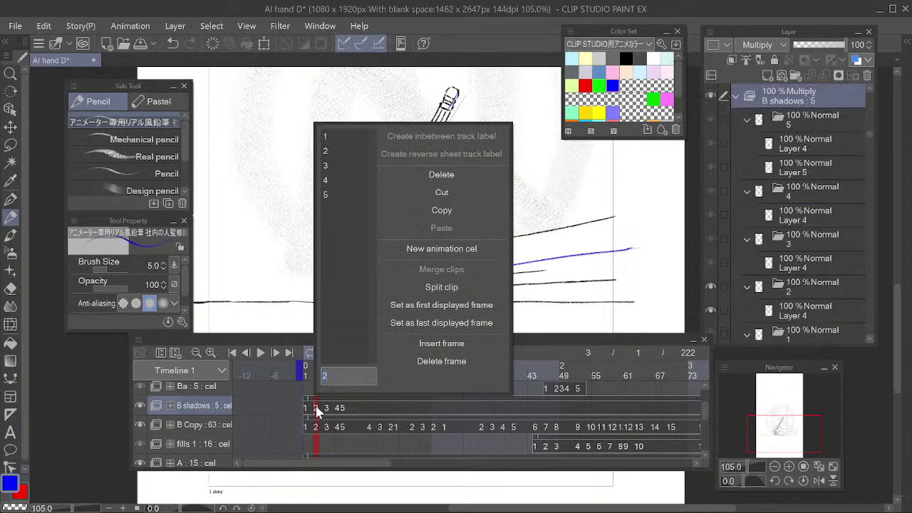
{"action": "left_click", "coordinate": [441, 177]}
{"action": "left_click_drag", "start_coordinate": [321, 404], "coordinate": [338, 407]}
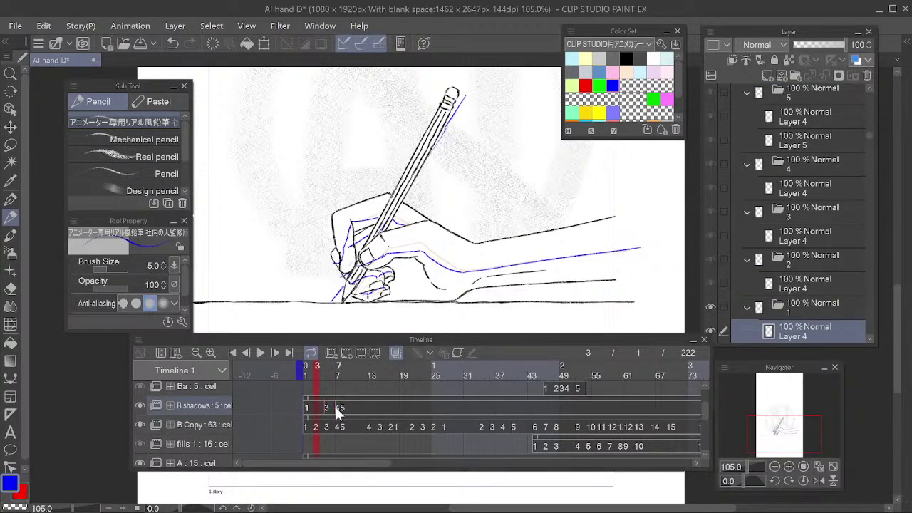
{"action": "right_click", "coordinate": [337, 406]}
{"action": "left_click", "coordinate": [459, 176]}
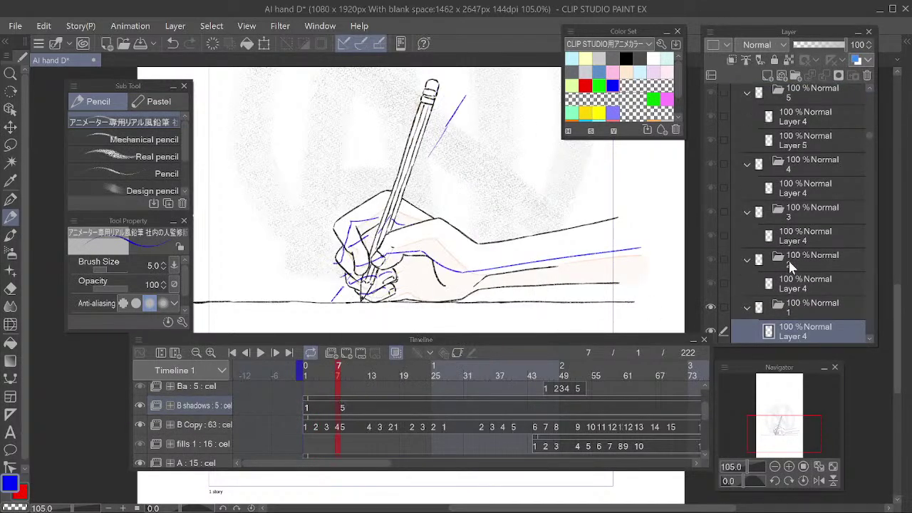
Renumber the B shadows cels in timeline order and delete the unused cels 3, 4 and 5
{"action": "right_click", "coordinate": [216, 404]}
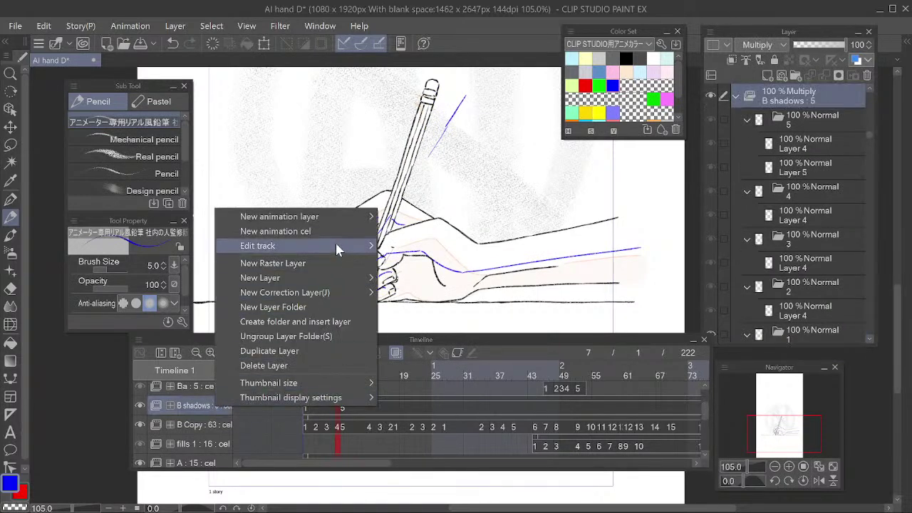
{"action": "mouse_move", "coordinate": [339, 245]}
{"action": "left_click", "coordinate": [474, 323]}
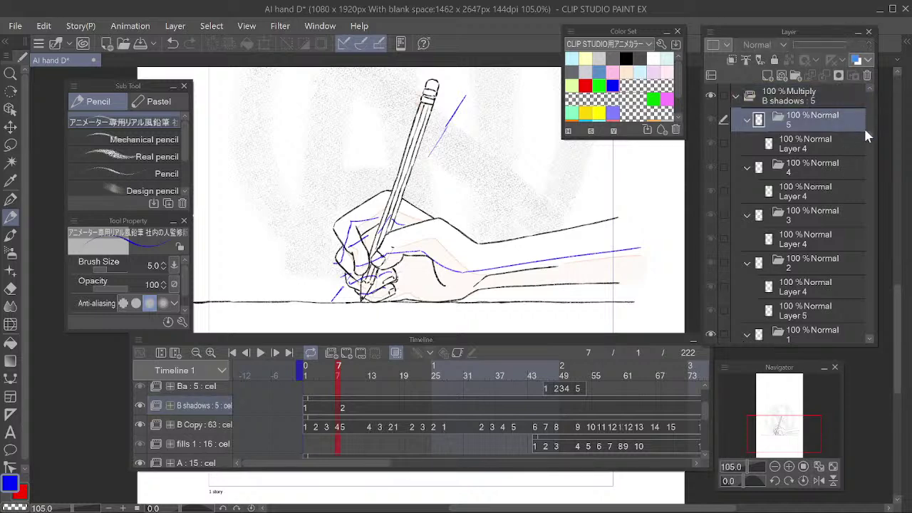
{"action": "mouse_move", "coordinate": [870, 132]}
{"action": "left_mouse_down"}
{"action": "mouse_move", "coordinate": [870, 141]}
{"action": "mouse_move", "coordinate": [870, 131]}
{"action": "left_mouse_up"}
{"action": "left_click", "coordinate": [818, 172], "text": "shift"}
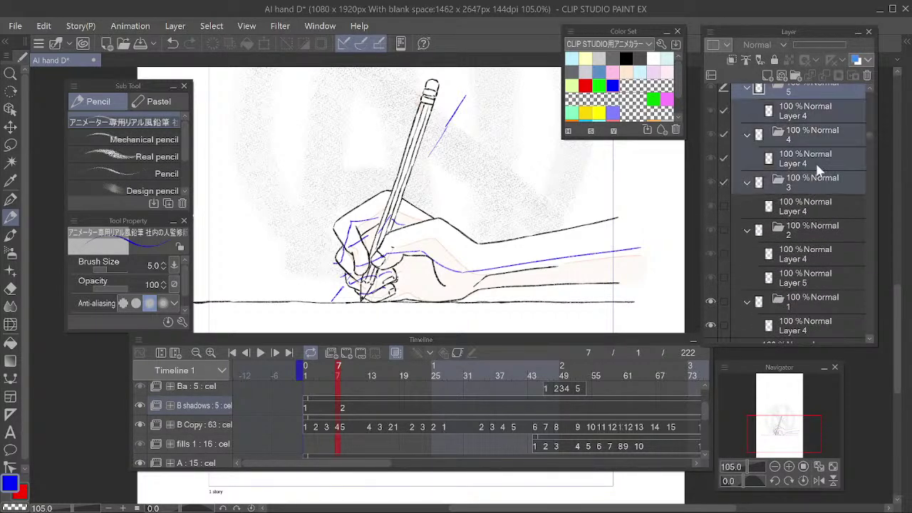
{"action": "left_click", "coordinate": [867, 77]}
Go to shadow cel 1 at frame 1, choose light blue for the G-pen, and try painting the index finger's shadow on Layer 4
{"action": "left_click", "coordinate": [307, 406]}
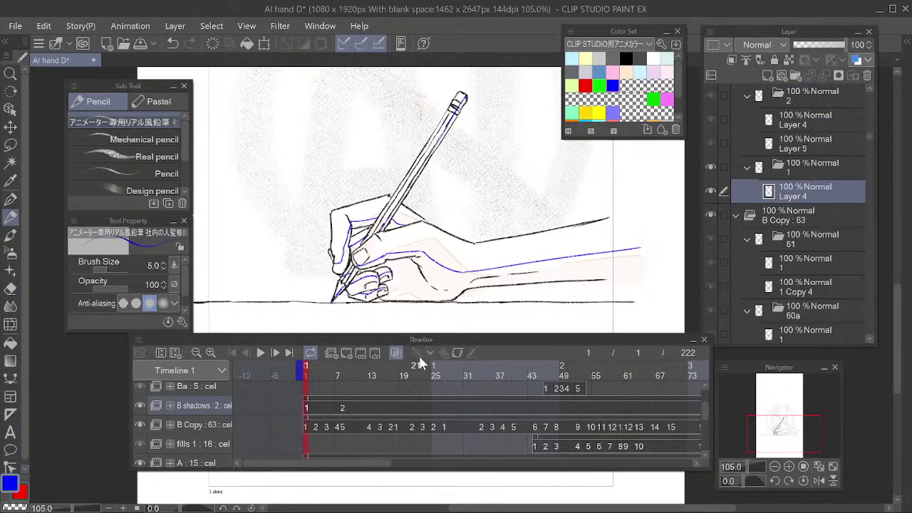
{"action": "key", "text": "e"}
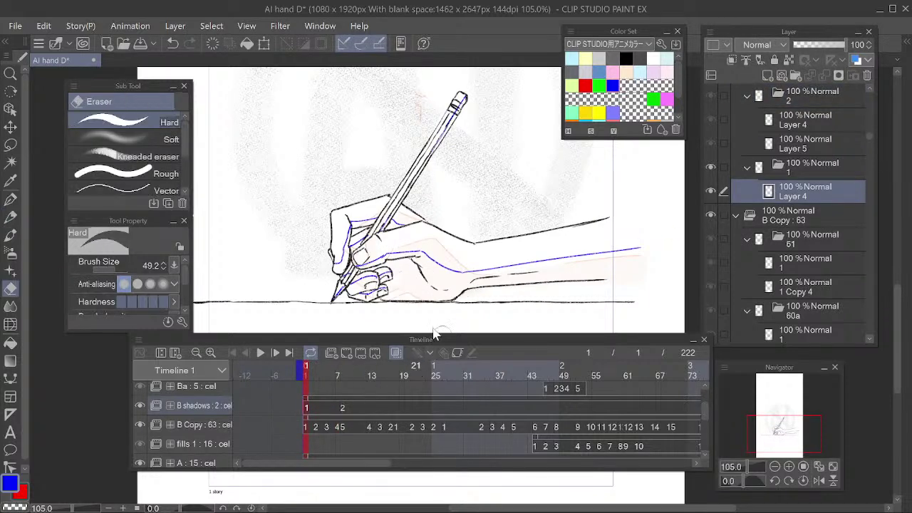
{"action": "key", "text": "p"}
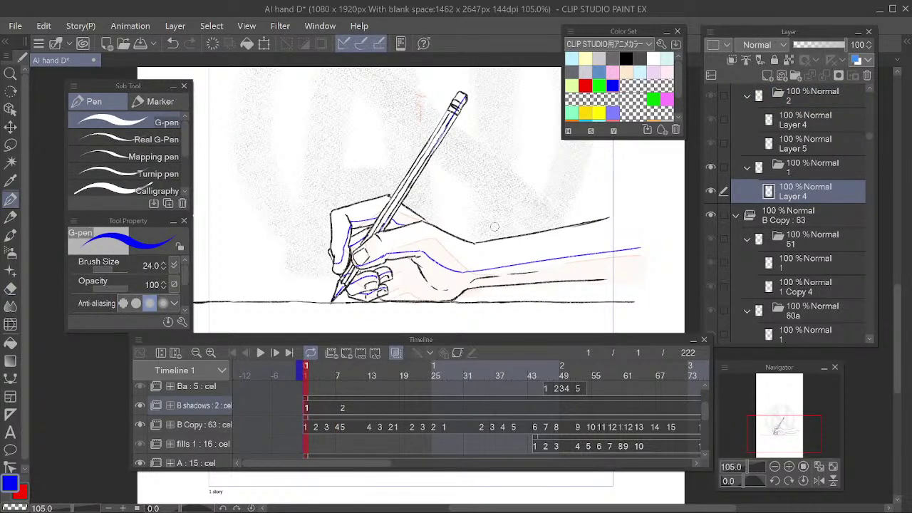
{"action": "left_click", "coordinate": [638, 72]}
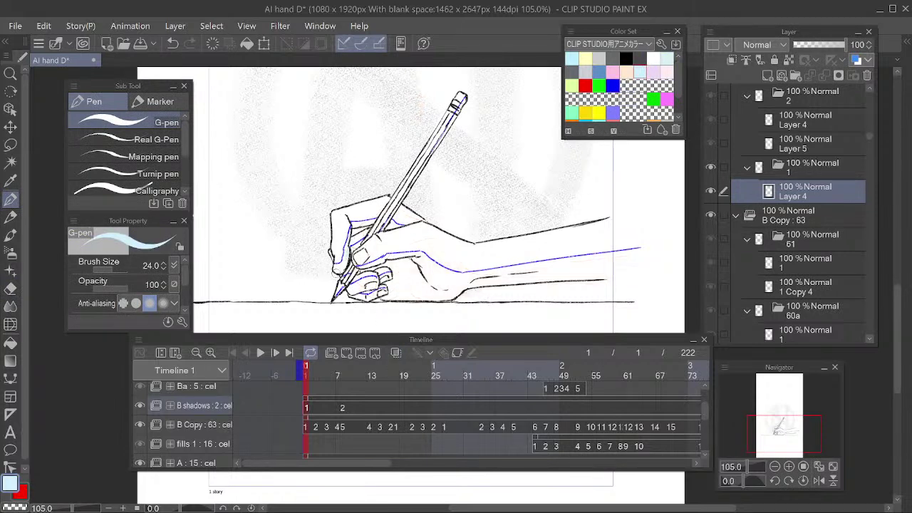
{"action": "left_click_drag", "start_coordinate": [344, 255], "coordinate": [336, 271]}
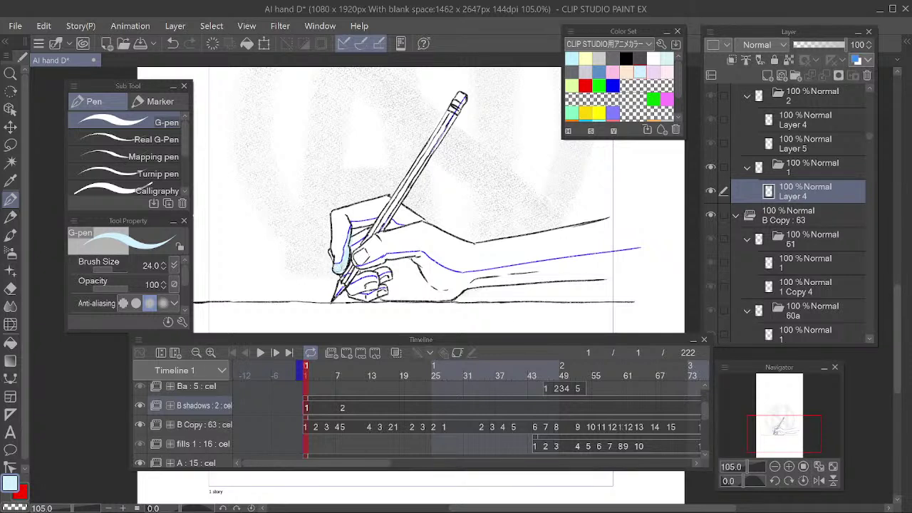
{"action": "key", "text": "e"}
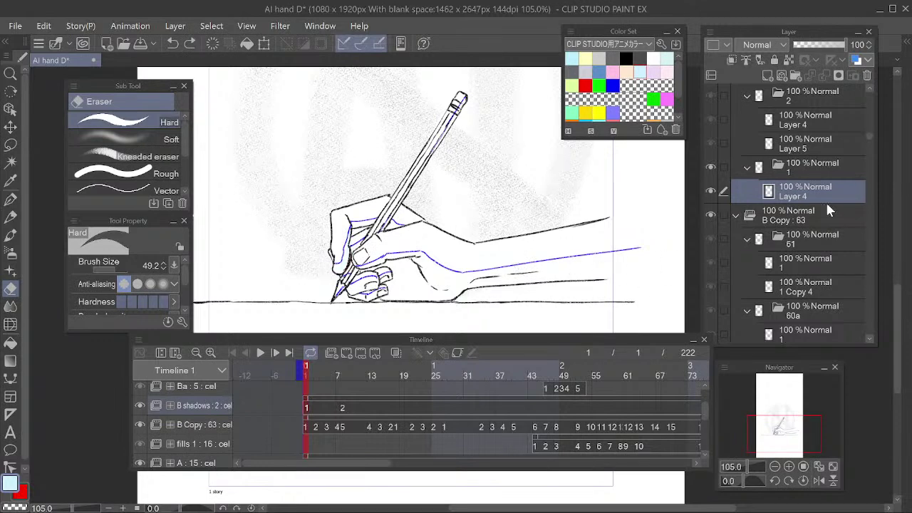
Add a raster layer beneath cel 1's outline layer and paint the index finger's shadows light blue on it
{"action": "left_click", "coordinate": [768, 75]}
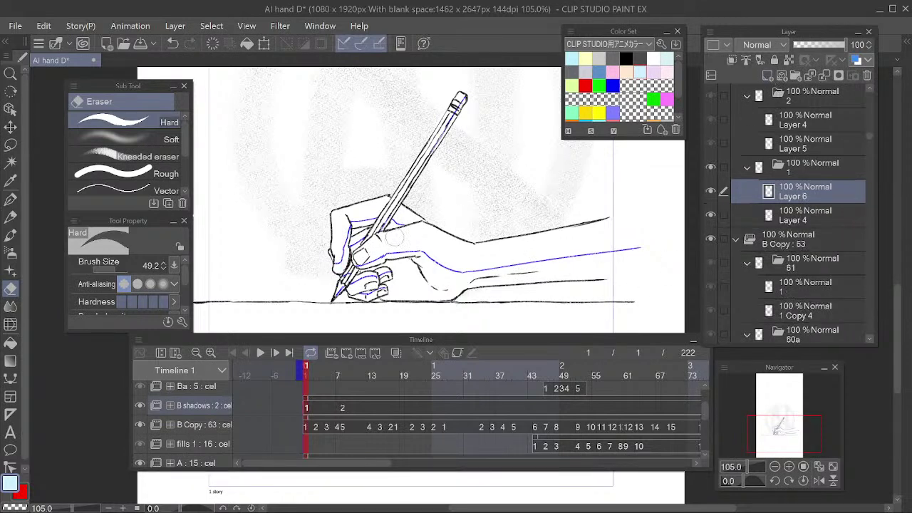
{"action": "key", "text": "p"}
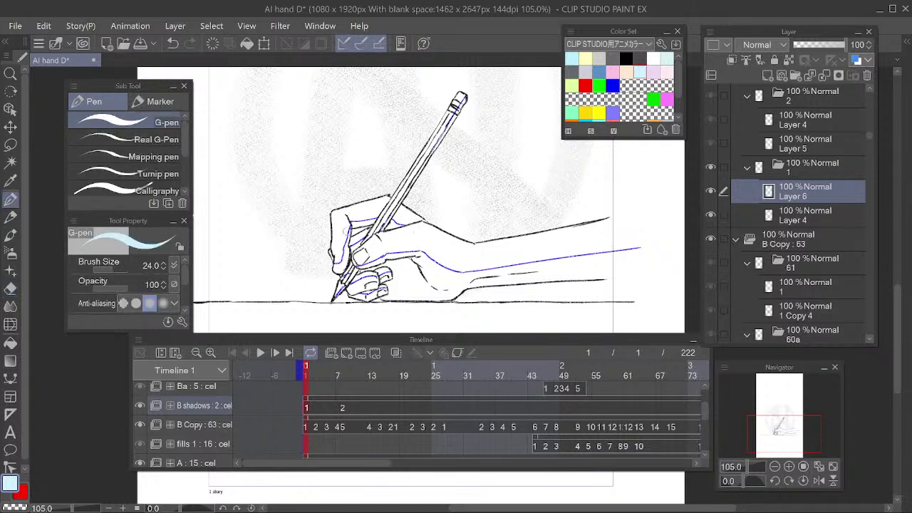
{"action": "left_click_drag", "start_coordinate": [348, 231], "coordinate": [345, 253]}
{"action": "left_click_drag", "start_coordinate": [805, 191], "coordinate": [745, 218]}
{"action": "left_click_drag", "start_coordinate": [346, 253], "coordinate": [342, 268]}
{"action": "left_click_drag", "start_coordinate": [349, 225], "coordinate": [393, 225]}
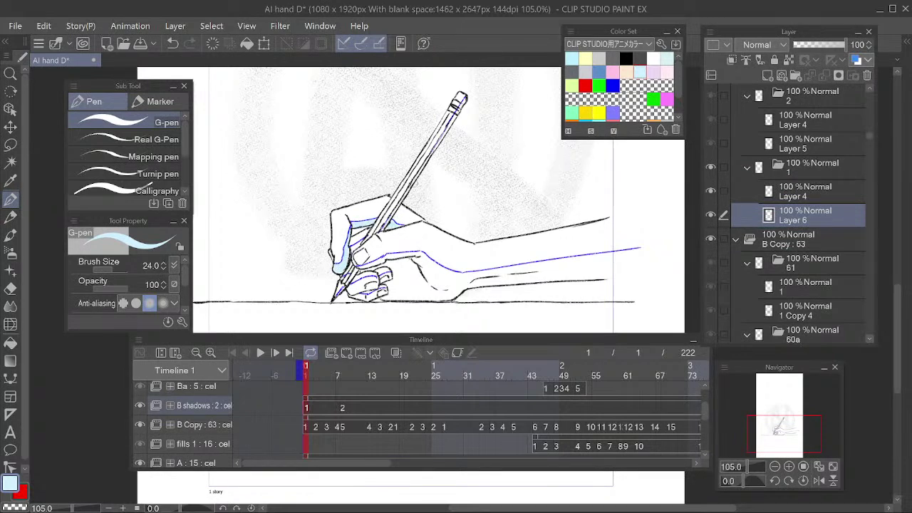
Fill the pencil, thumb, lower finger, palm and forearm shadows of cel 1 with light blue
{"action": "left_click_drag", "start_coordinate": [460, 108], "coordinate": [405, 198]}
{"action": "mouse_move", "coordinate": [355, 265]}
{"action": "left_mouse_down"}
{"action": "mouse_move", "coordinate": [417, 253]}
{"action": "mouse_move", "coordinate": [449, 279]}
{"action": "mouse_move", "coordinate": [592, 261]}
{"action": "mouse_move", "coordinate": [473, 282]}
{"action": "mouse_move", "coordinate": [619, 270]}
{"action": "mouse_move", "coordinate": [584, 275]}
{"action": "mouse_move", "coordinate": [604, 272]}
{"action": "left_mouse_up"}
{"action": "left_click_drag", "start_coordinate": [467, 282], "coordinate": [455, 288]}
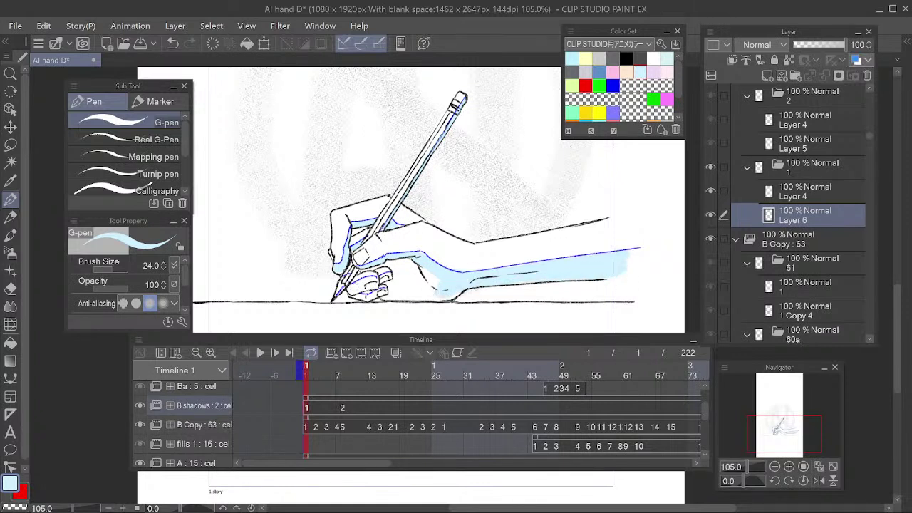
{"action": "mouse_move", "coordinate": [352, 278]}
{"action": "left_mouse_down"}
{"action": "mouse_move", "coordinate": [407, 263]}
{"action": "mouse_move", "coordinate": [395, 283]}
{"action": "left_mouse_up"}
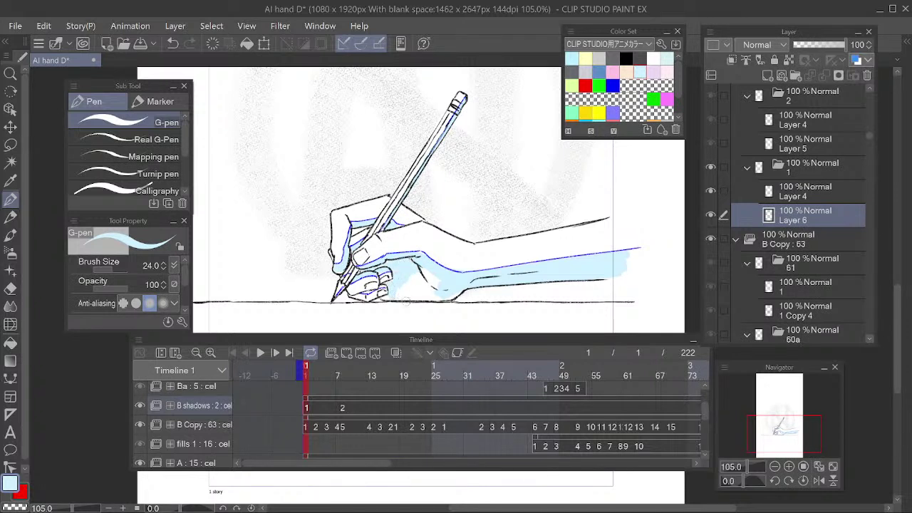
{"action": "mouse_move", "coordinate": [393, 291]}
{"action": "left_mouse_down"}
{"action": "mouse_move", "coordinate": [419, 284]}
{"action": "mouse_move", "coordinate": [454, 295]}
{"action": "left_mouse_up"}
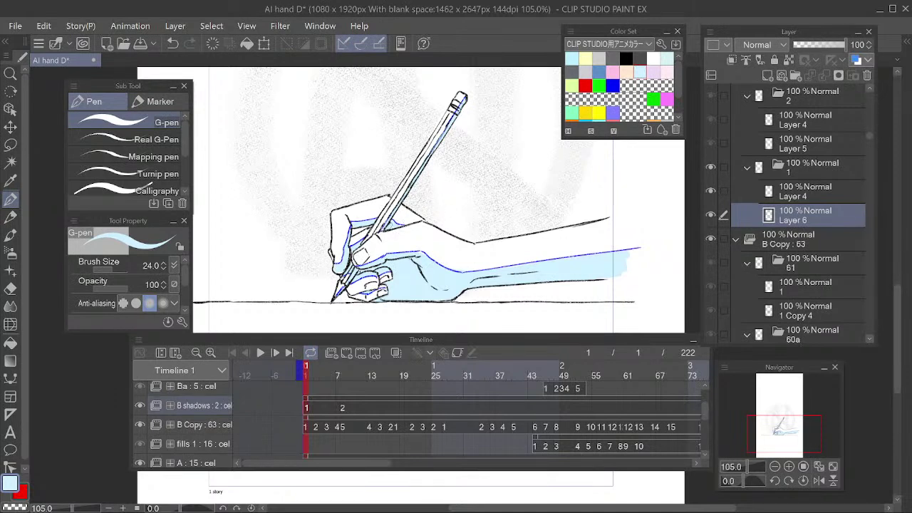
{"action": "mouse_move", "coordinate": [589, 265]}
{"action": "left_mouse_down"}
{"action": "mouse_move", "coordinate": [591, 279]}
{"action": "mouse_move", "coordinate": [583, 272]}
{"action": "left_mouse_up"}
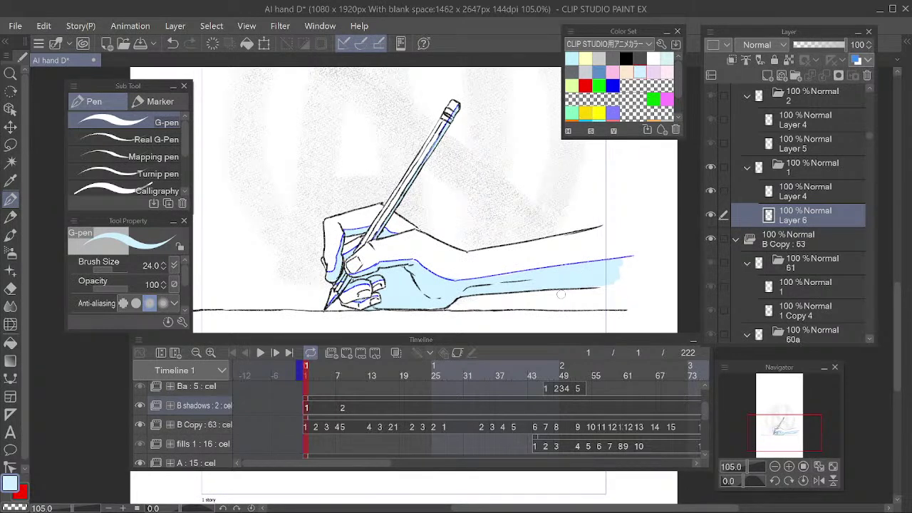
Assign shadow cel 1 at frame 18 of the B shadows track, where the B Copy drawing returns to its first pose
{"action": "left_click_drag", "start_coordinate": [313, 376], "coordinate": [370, 428]}
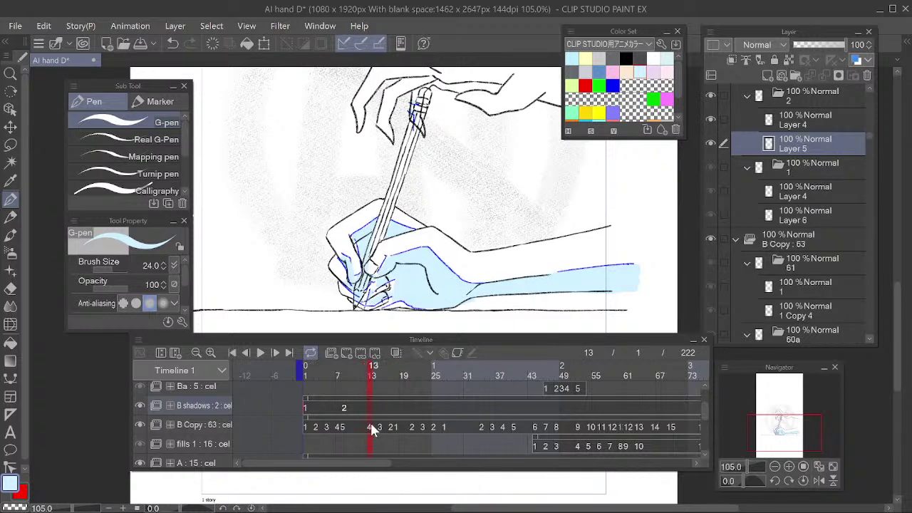
{"action": "scroll", "coordinate": [397, 281], "scroll_direction": "down", "scroll_amount": 3}
{"action": "scroll", "coordinate": [420, 207], "scroll_direction": "up", "scroll_amount": 1}
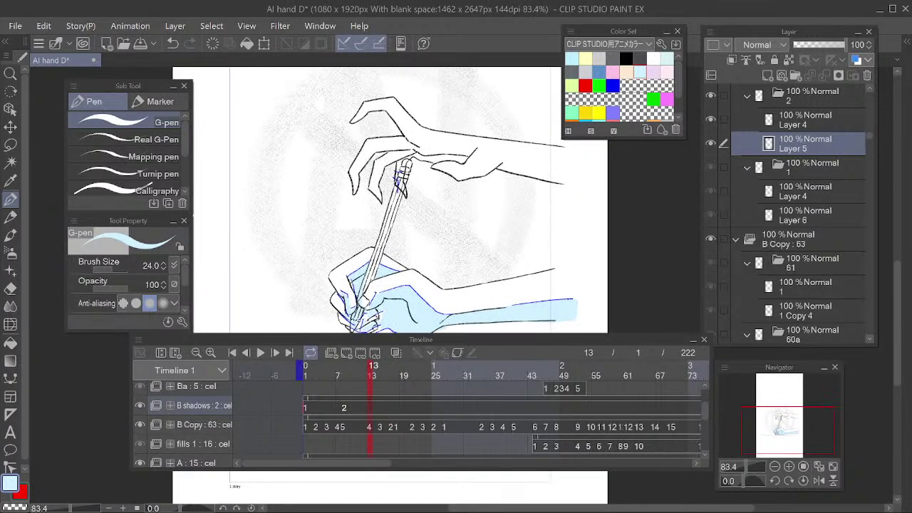
{"action": "left_click", "coordinate": [621, 446]}
{"action": "left_click_drag", "start_coordinate": [419, 421], "coordinate": [421, 439]}
{"action": "left_click", "coordinate": [343, 429]}
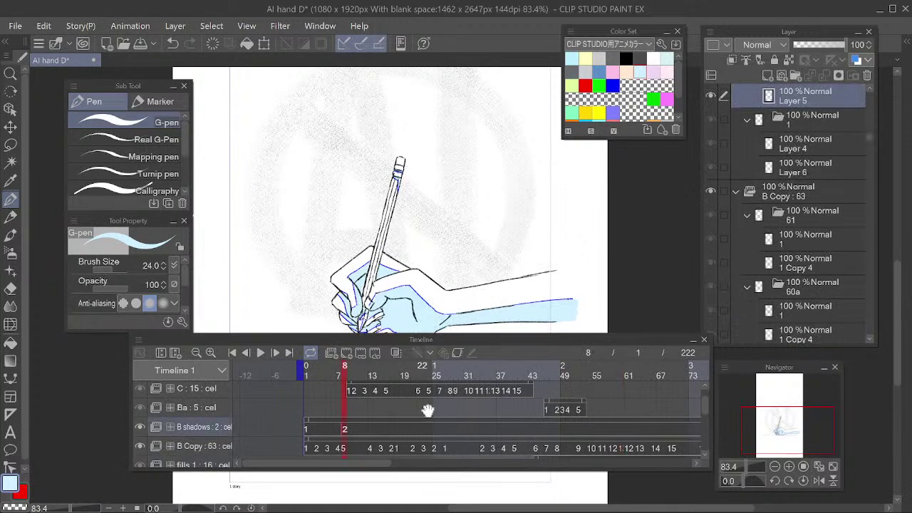
{"action": "scroll", "coordinate": [426, 412], "scroll_direction": "up", "scroll_amount": 1}
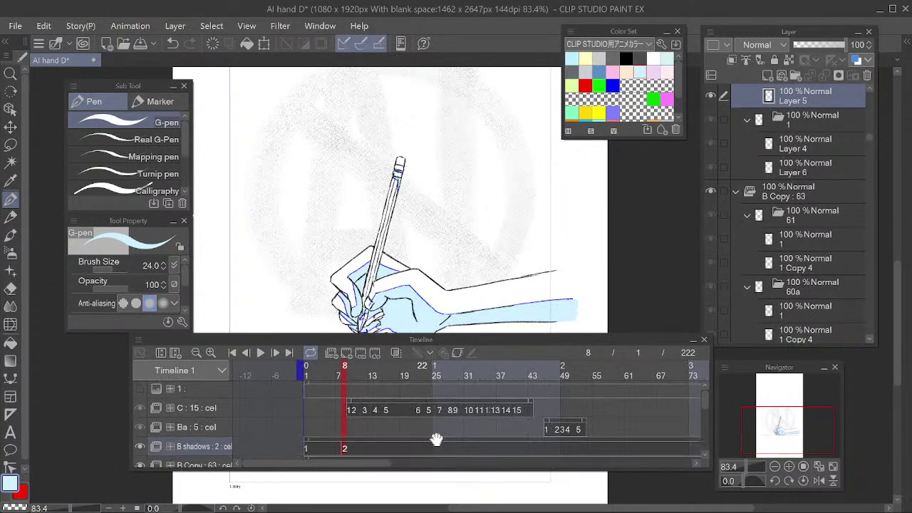
{"action": "scroll", "coordinate": [435, 428], "scroll_direction": "down", "scroll_amount": 2}
{"action": "left_click", "coordinate": [367, 378]}
{"action": "left_click_drag", "start_coordinate": [367, 378], "coordinate": [393, 378]}
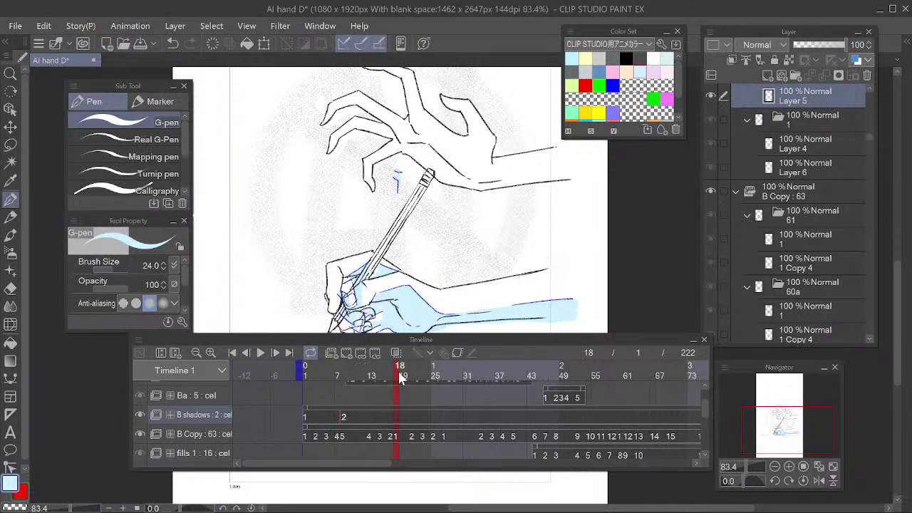
{"action": "right_click", "coordinate": [394, 414]}
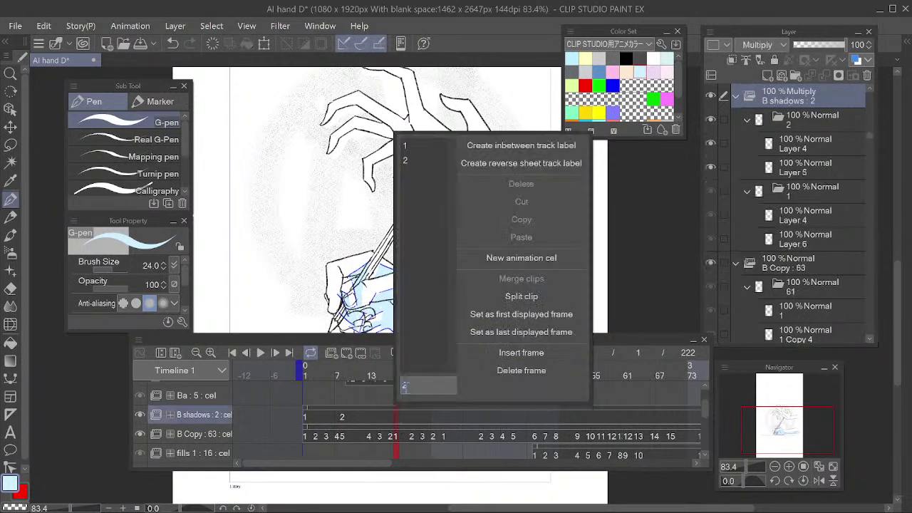
{"action": "left_click", "coordinate": [410, 146]}
Assign shadow cel 2 at frame 40 of the B shadows track, matching B Copy drawing 5
{"action": "mouse_move", "coordinate": [399, 370]}
{"action": "left_mouse_down"}
{"action": "mouse_move", "coordinate": [500, 394]}
{"action": "mouse_move", "coordinate": [512, 383]}
{"action": "left_mouse_up"}
{"action": "right_click", "coordinate": [514, 417]}
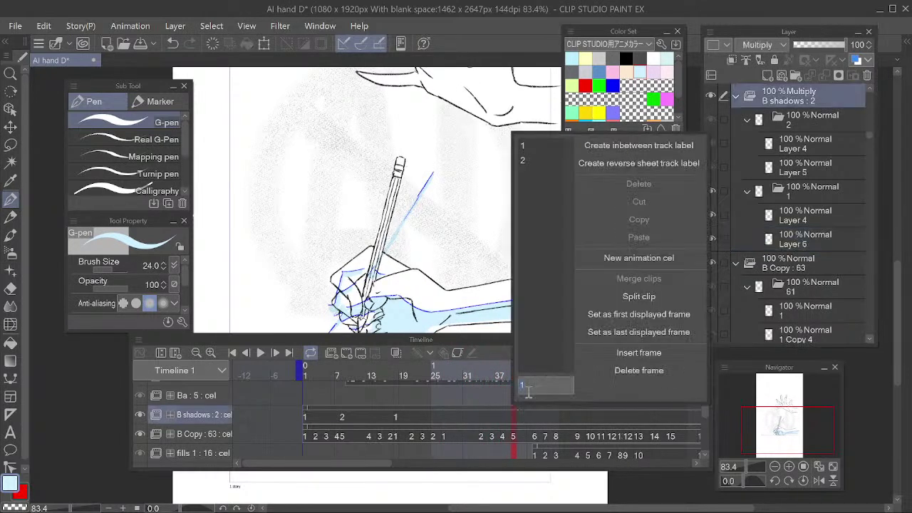
{"action": "left_click", "coordinate": [531, 157]}
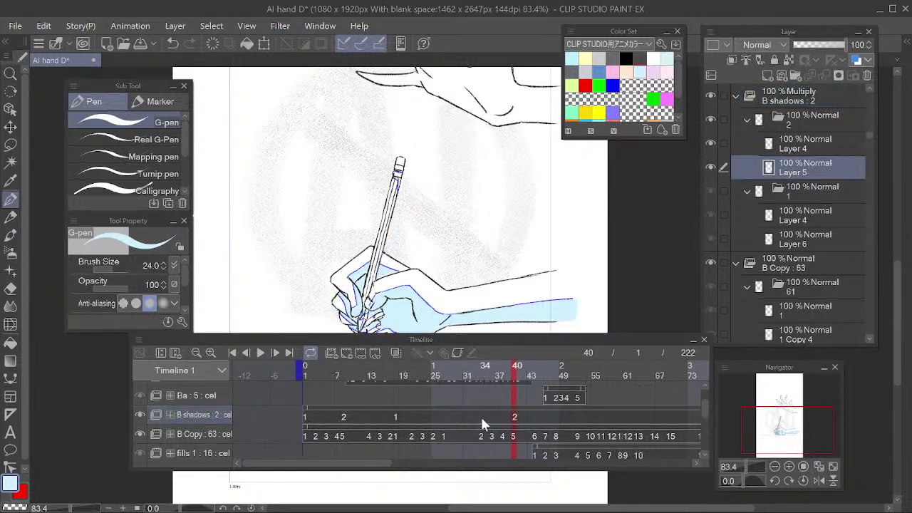
Check the shadows at the frames before 40 and add a new animation cel at frame 44 of the B shadows track
{"action": "left_click", "coordinate": [480, 414]}
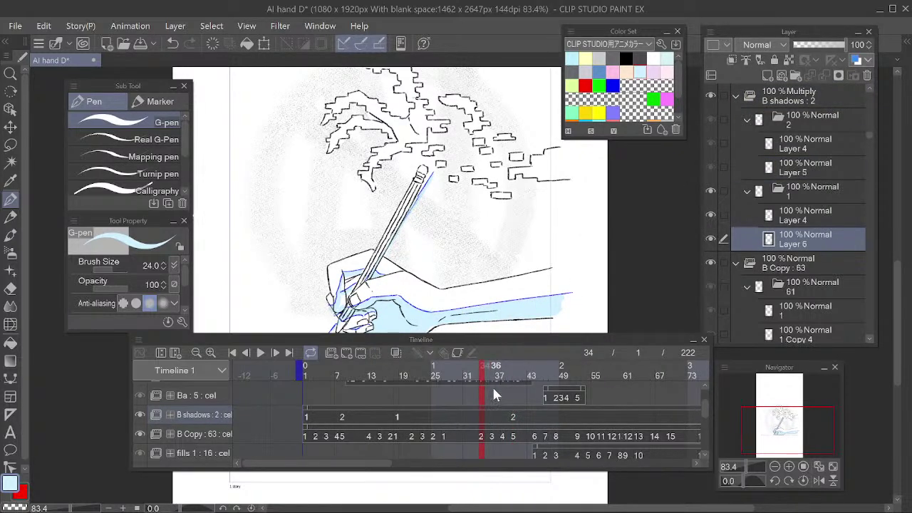
{"action": "left_click", "coordinate": [444, 414]}
{"action": "mouse_move", "coordinate": [459, 370]}
{"action": "left_mouse_down"}
{"action": "mouse_move", "coordinate": [553, 396]}
{"action": "mouse_move", "coordinate": [453, 409]}
{"action": "mouse_move", "coordinate": [539, 424]}
{"action": "mouse_move", "coordinate": [534, 415]}
{"action": "mouse_move", "coordinate": [518, 435]}
{"action": "mouse_move", "coordinate": [537, 456]}
{"action": "mouse_move", "coordinate": [534, 417]}
{"action": "mouse_move", "coordinate": [533, 434]}
{"action": "left_mouse_up"}
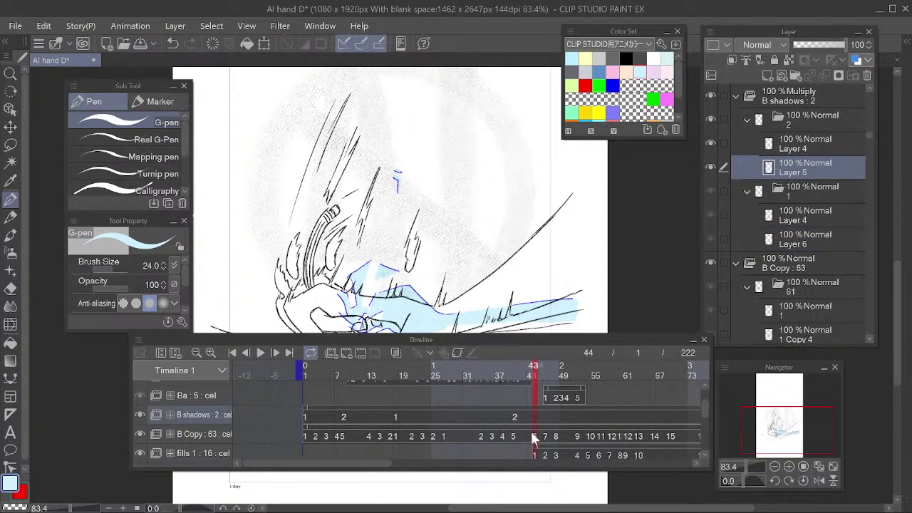
{"action": "key", "text": "alt+n"}
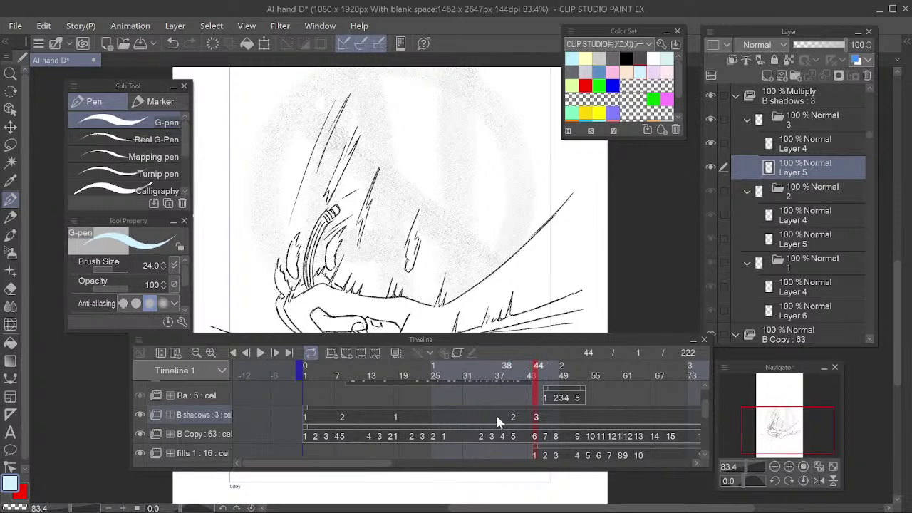
Compare frames 8 and 9 where the C track's drawings begin, and select the C cel at frame 9
{"action": "scroll", "coordinate": [452, 413], "scroll_direction": "up", "scroll_amount": 1}
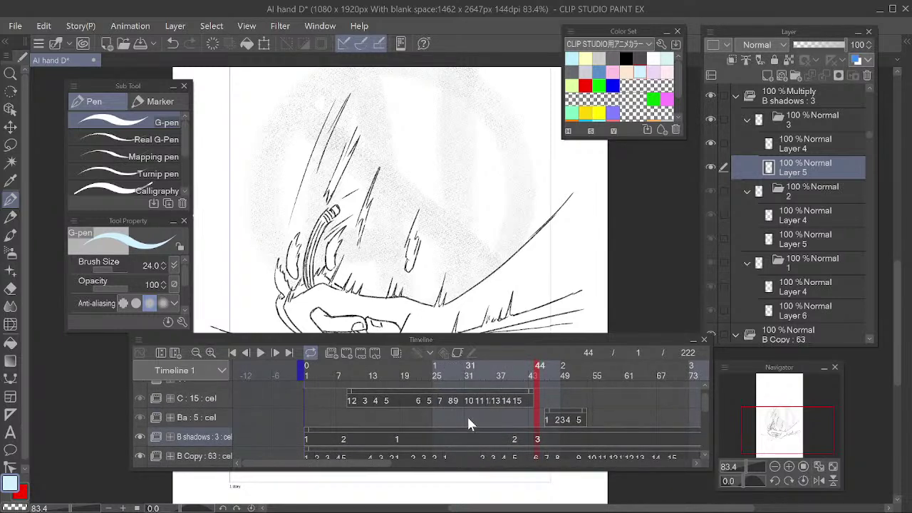
{"action": "scroll", "coordinate": [420, 419], "scroll_direction": "up", "scroll_amount": 1}
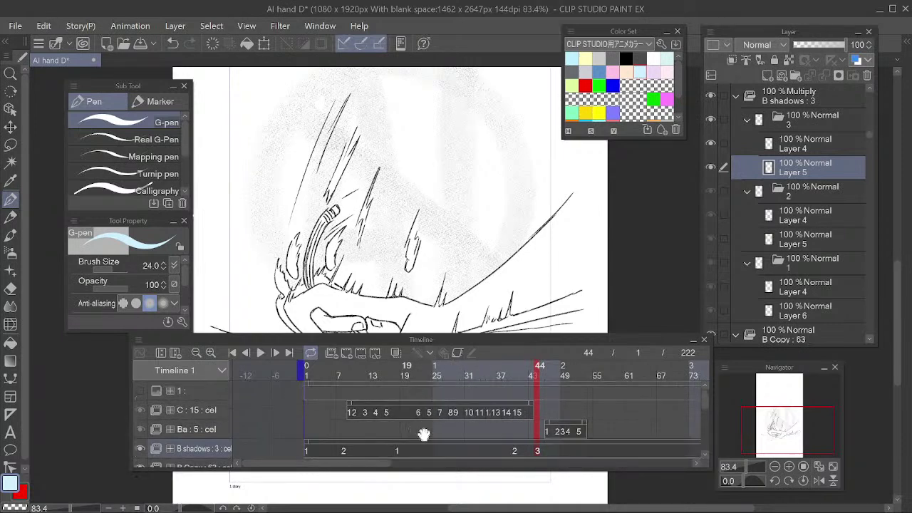
{"action": "scroll", "coordinate": [548, 421], "scroll_direction": "down", "scroll_amount": 3}
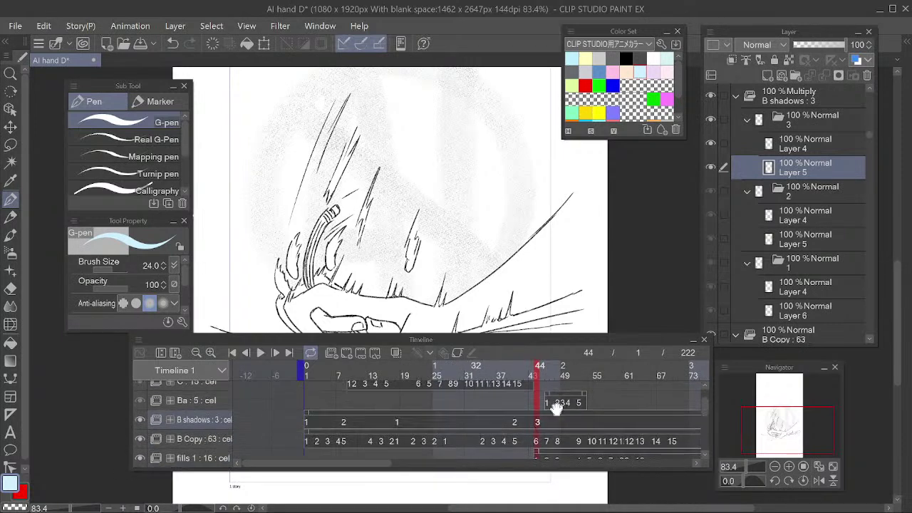
{"action": "left_click", "coordinate": [356, 367]}
{"action": "scroll", "coordinate": [388, 396], "scroll_direction": "up", "scroll_amount": 2}
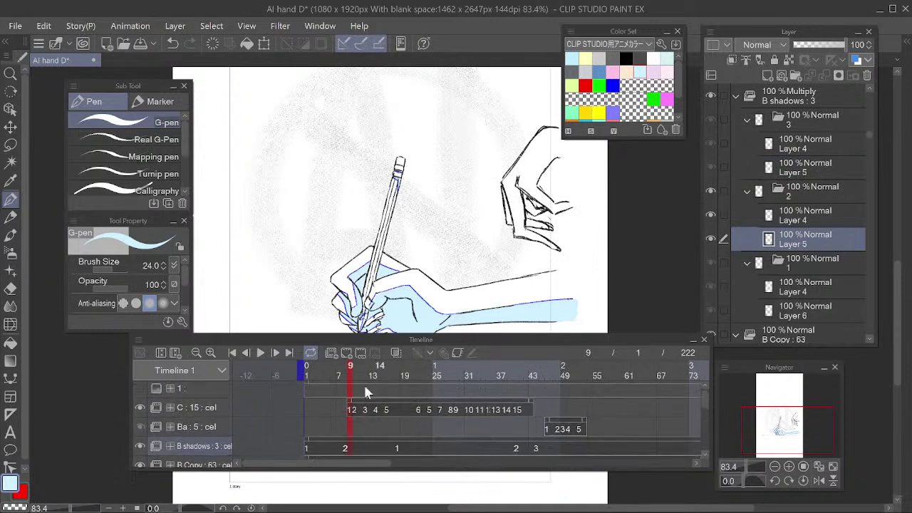
{"action": "left_click_drag", "start_coordinate": [371, 376], "coordinate": [349, 388]}
{"action": "scroll", "coordinate": [371, 427], "scroll_direction": "down", "scroll_amount": 1}
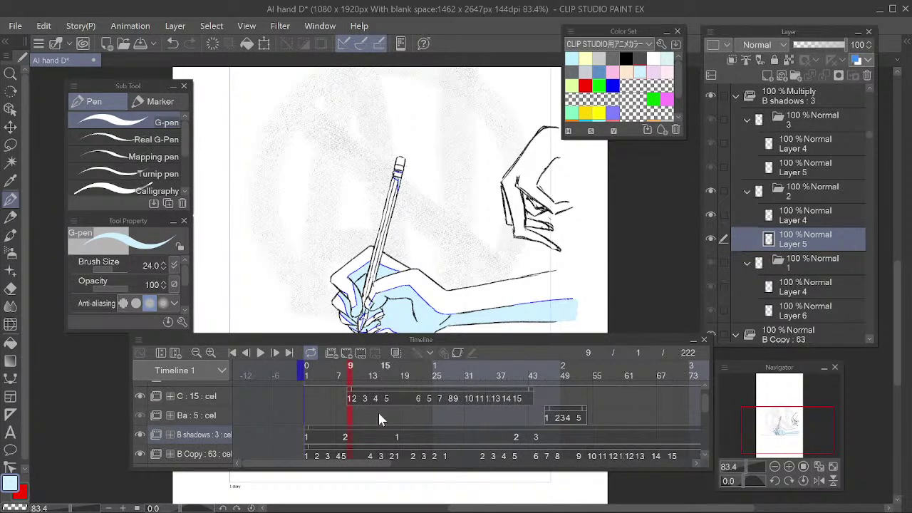
{"action": "scroll", "coordinate": [456, 398], "scroll_direction": "up", "scroll_amount": 1}
{"action": "left_click", "coordinate": [364, 367]}
{"action": "left_click_drag", "start_coordinate": [366, 367], "coordinate": [341, 375]}
{"action": "scroll", "coordinate": [401, 427], "scroll_direction": "down", "scroll_amount": 1}
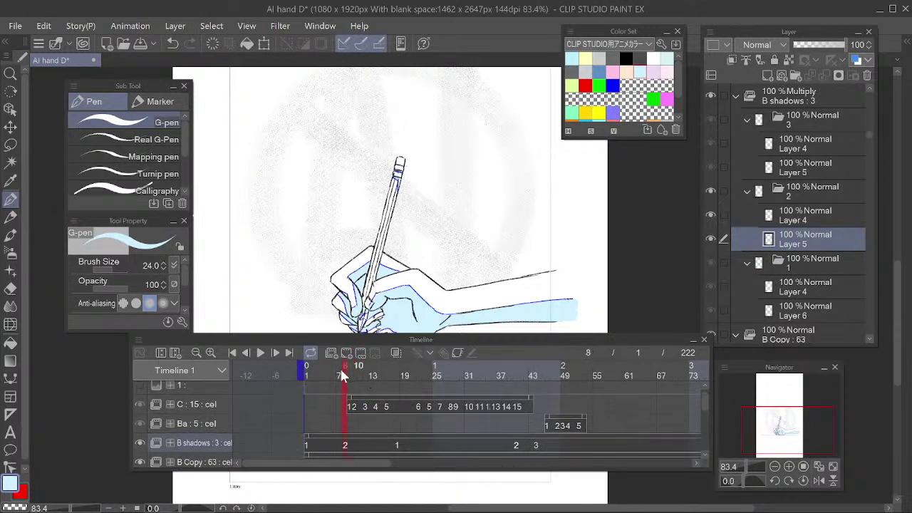
{"action": "left_click_drag", "start_coordinate": [353, 375], "coordinate": [349, 366]}
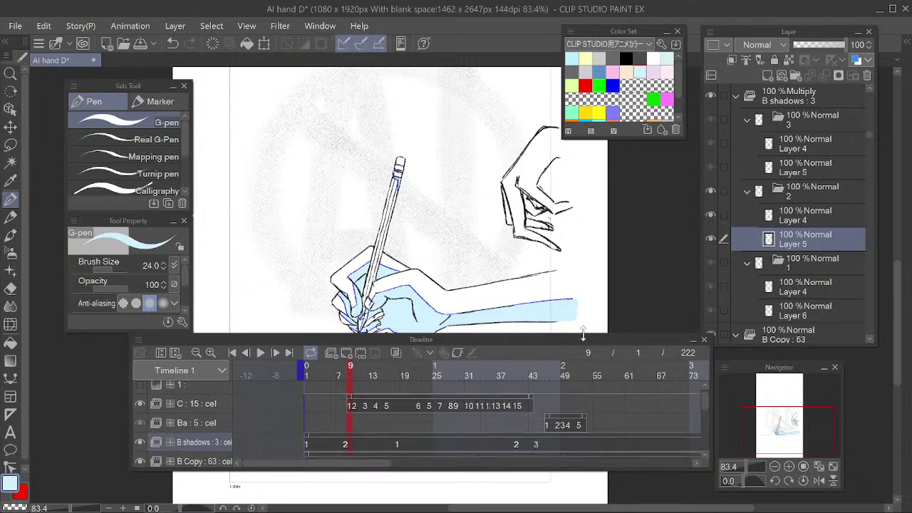
{"action": "left_click", "coordinate": [349, 401]}
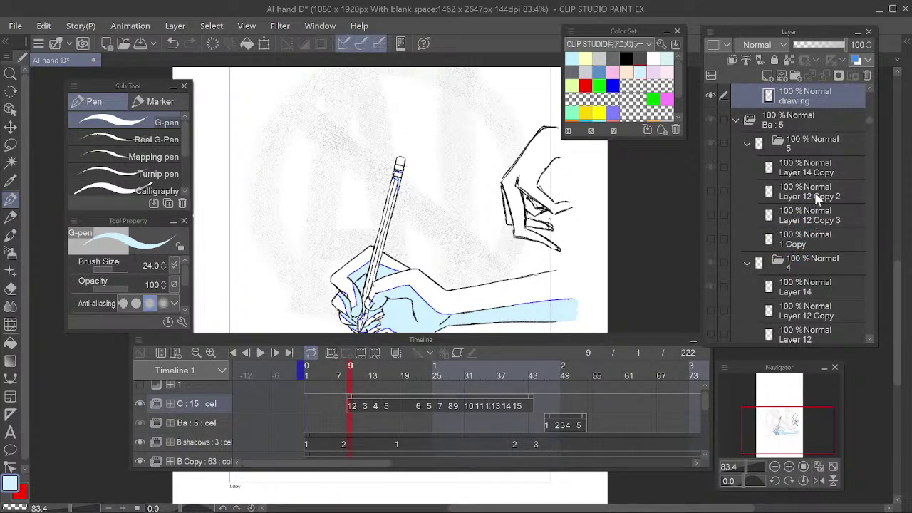
Save the file, and add a new animation folder above C with its first animation cel at frame 9
{"action": "key", "text": "ctrl+s"}
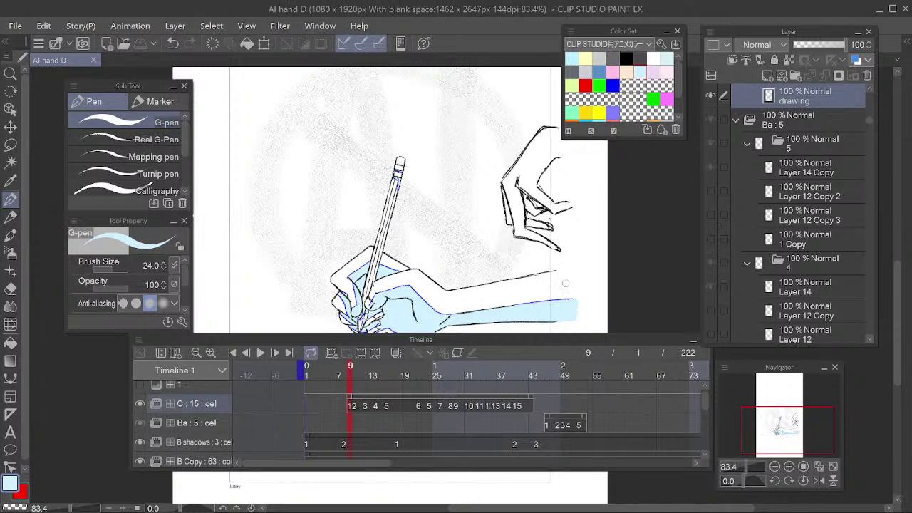
{"action": "mouse_move", "coordinate": [579, 190]}
{"action": "left_mouse_down"}
{"action": "mouse_move", "coordinate": [552, 233]}
{"action": "mouse_move", "coordinate": [543, 216]}
{"action": "left_mouse_up"}
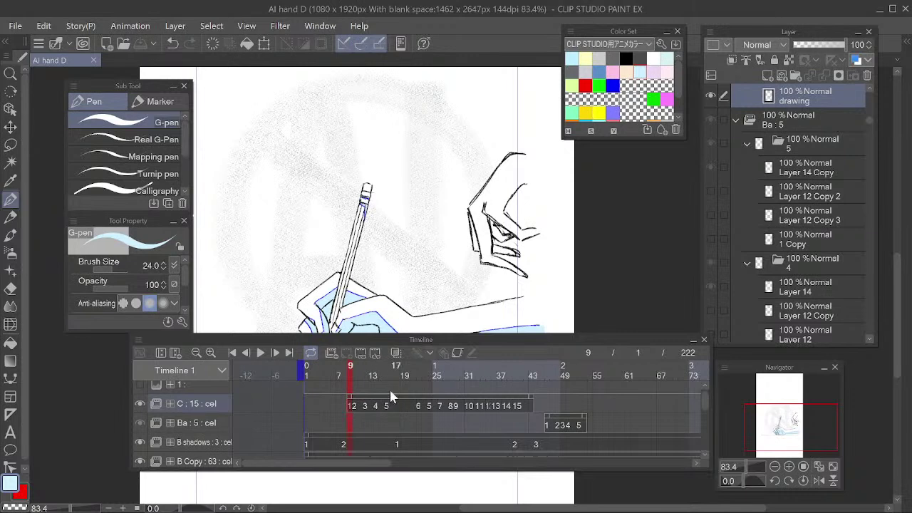
{"action": "right_click", "coordinate": [210, 403]}
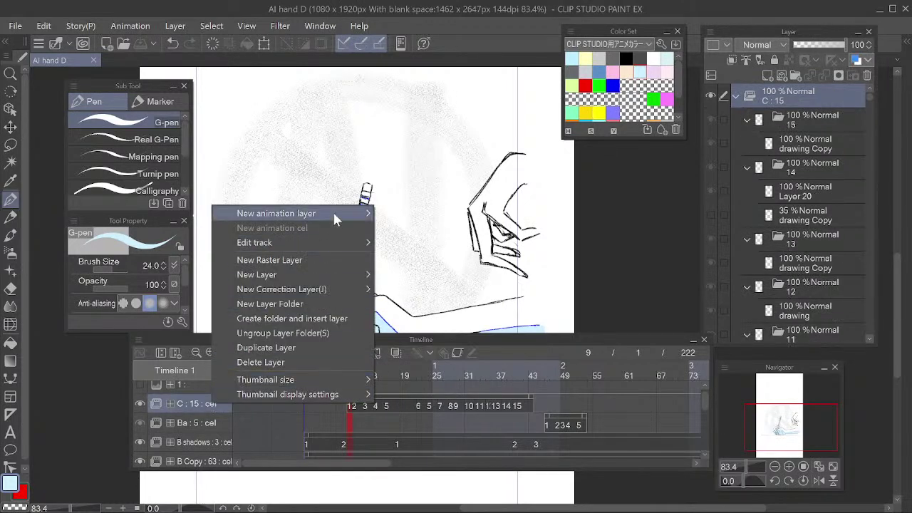
{"action": "mouse_move", "coordinate": [332, 214]}
{"action": "left_click", "coordinate": [459, 214]}
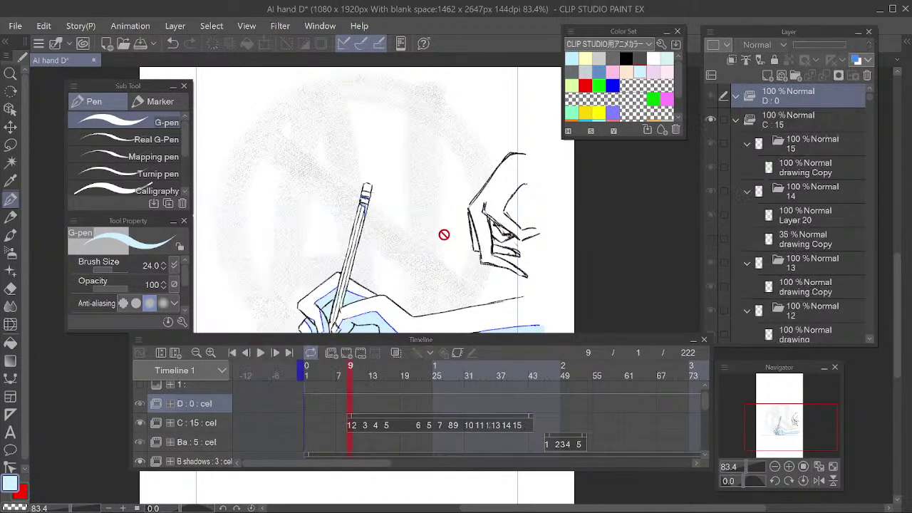
{"action": "left_click", "coordinate": [356, 406]}
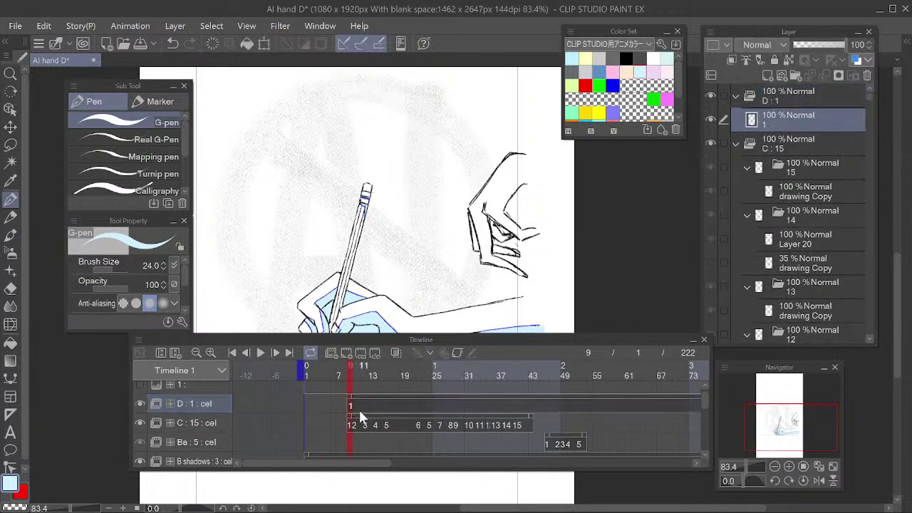
Set frame 43 as the last displayed frame of the D track's clip, matching the end of the C clip
{"action": "left_click", "coordinate": [533, 398]}
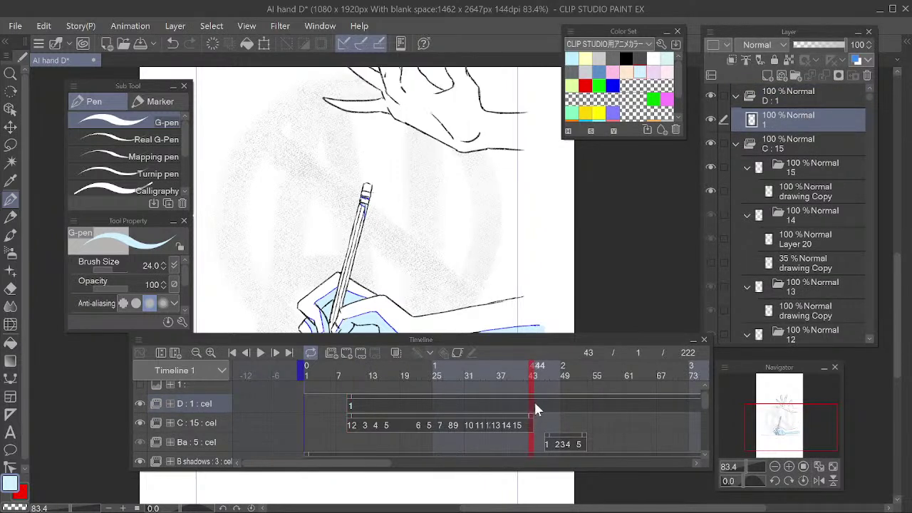
{"action": "right_click", "coordinate": [531, 399]}
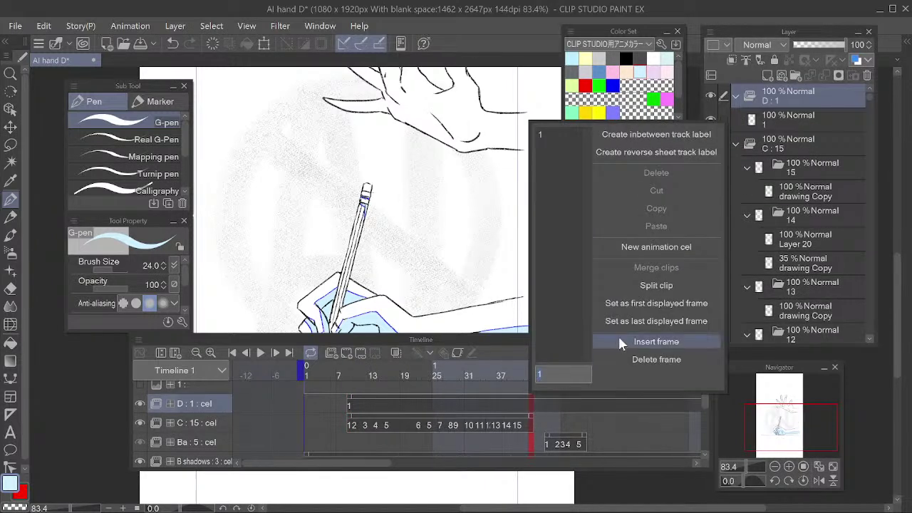
{"action": "left_click", "coordinate": [694, 320]}
{"action": "left_click_drag", "start_coordinate": [528, 397], "coordinate": [536, 400]}
Return to D cel 1 at frame 9 and set up the animator pencil with blue as the drawing colour
{"action": "left_click", "coordinate": [350, 402]}
{"action": "mouse_move", "coordinate": [565, 254]}
{"action": "left_mouse_down"}
{"action": "mouse_move", "coordinate": [548, 202]}
{"action": "mouse_move", "coordinate": [542, 224]}
{"action": "left_mouse_up"}
{"action": "scroll", "coordinate": [551, 165], "scroll_direction": "up", "scroll_amount": 1}
{"action": "left_click_drag", "start_coordinate": [550, 166], "coordinate": [545, 185]}
{"action": "key", "text": "p"}
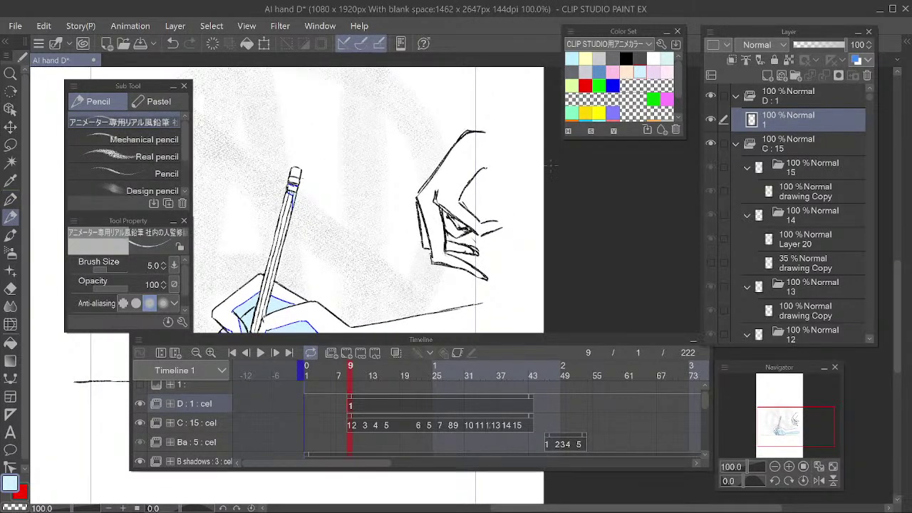
{"action": "left_click", "coordinate": [506, 425]}
{"action": "left_click", "coordinate": [612, 86]}
{"action": "left_click", "coordinate": [350, 404]}
{"action": "left_click_drag", "start_coordinate": [579, 228], "coordinate": [596, 258]}
{"action": "scroll", "coordinate": [777, 167], "scroll_direction": "up", "scroll_amount": 2}
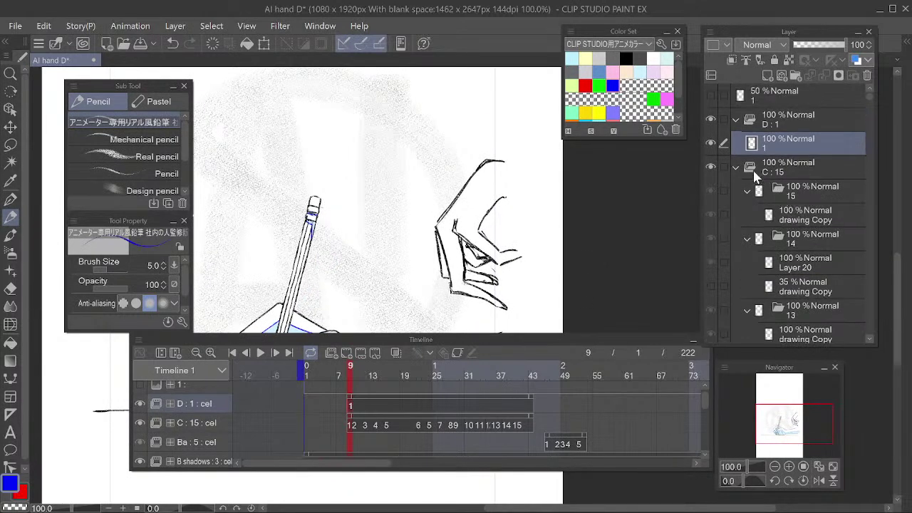
Create a layer folder named 1 in the D animation folder and place the drawing layer inside it
{"action": "left_click", "coordinate": [796, 76]}
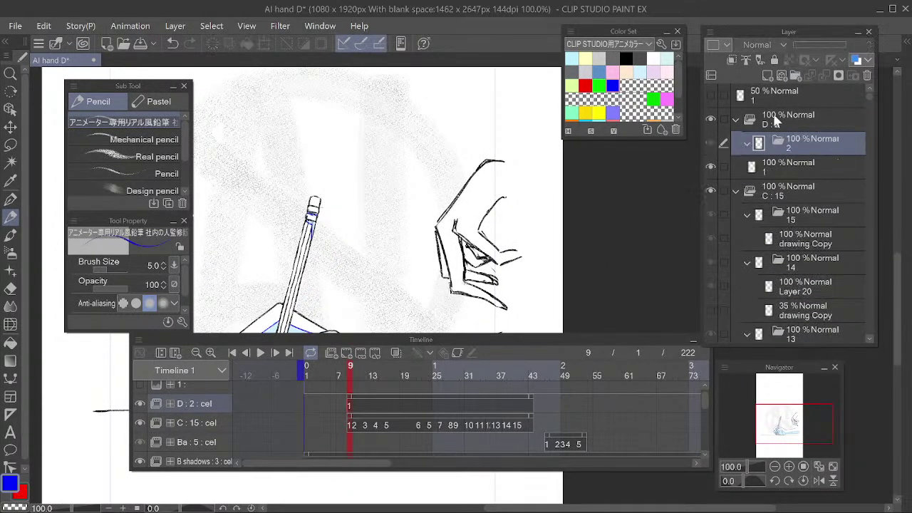
{"action": "double_click", "coordinate": [791, 145]}
{"action": "key", "text": "Return"}
{"action": "left_click_drag", "start_coordinate": [786, 165], "coordinate": [785, 151]}
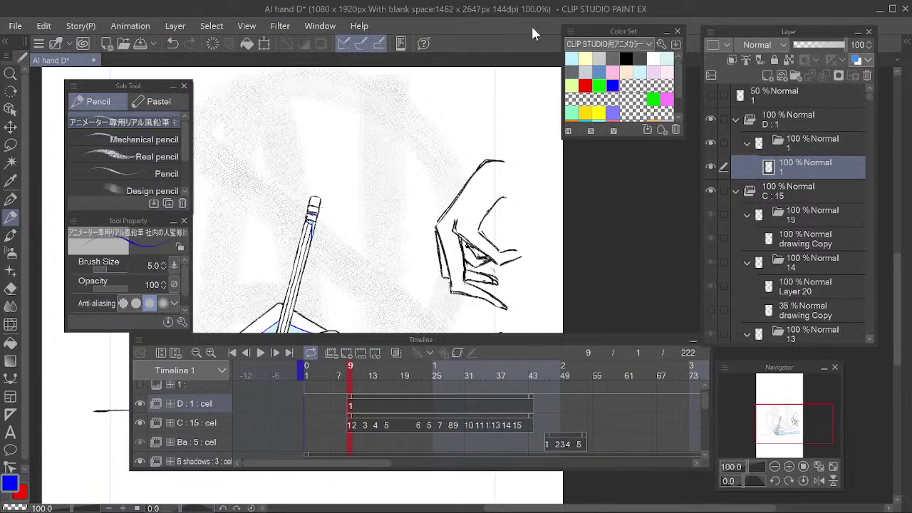
Outline in blue the shadow along the inner curve of the palm on D cel 1
{"action": "mouse_move", "coordinate": [529, 216]}
{"action": "left_mouse_down"}
{"action": "mouse_move", "coordinate": [538, 228]}
{"action": "mouse_move", "coordinate": [538, 216]}
{"action": "left_mouse_up"}
{"action": "mouse_move", "coordinate": [498, 180]}
{"action": "left_mouse_down"}
{"action": "mouse_move", "coordinate": [465, 219]}
{"action": "mouse_move", "coordinate": [508, 248]}
{"action": "mouse_move", "coordinate": [462, 232]}
{"action": "mouse_move", "coordinate": [487, 242]}
{"action": "mouse_move", "coordinate": [482, 228]}
{"action": "mouse_move", "coordinate": [513, 243]}
{"action": "left_mouse_up"}
{"action": "key", "text": "e"}
{"action": "key", "text": "p"}
Try out blue shadow outlines down the front finger of the hand on D cel 1
{"action": "left_click_drag", "start_coordinate": [444, 215], "coordinate": [452, 270]}
{"action": "key", "text": "ctrl+z"}
{"action": "left_click_drag", "start_coordinate": [445, 214], "coordinate": [452, 268]}
{"action": "key", "text": "e"}
{"action": "key", "text": "p"}
{"action": "mouse_move", "coordinate": [443, 214]}
{"action": "left_mouse_down"}
{"action": "mouse_move", "coordinate": [451, 263]}
{"action": "mouse_move", "coordinate": [464, 277]}
{"action": "mouse_move", "coordinate": [446, 284]}
{"action": "left_mouse_up"}
{"action": "key", "text": "e"}
{"action": "key", "text": "p"}
{"action": "mouse_move", "coordinate": [450, 243]}
{"action": "left_mouse_down"}
{"action": "mouse_move", "coordinate": [452, 276]}
{"action": "mouse_move", "coordinate": [463, 285]}
{"action": "mouse_move", "coordinate": [454, 273]}
{"action": "left_mouse_up"}
{"action": "key", "text": "e"}
{"action": "mouse_move", "coordinate": [447, 222]}
{"action": "left_mouse_down"}
{"action": "mouse_move", "coordinate": [454, 276]}
{"action": "mouse_move", "coordinate": [467, 289]}
{"action": "left_mouse_up"}
{"action": "key", "text": "p"}
{"action": "key", "text": "e"}
{"action": "key", "text": "p"}
{"action": "key", "text": "e"}
{"action": "key", "text": "p"}
{"action": "left_click_drag", "start_coordinate": [444, 228], "coordinate": [455, 266]}
{"action": "key", "text": "e"}
{"action": "key", "text": "p"}
{"action": "key", "text": "e"}
{"action": "left_click_drag", "start_coordinate": [443, 227], "coordinate": [460, 279]}
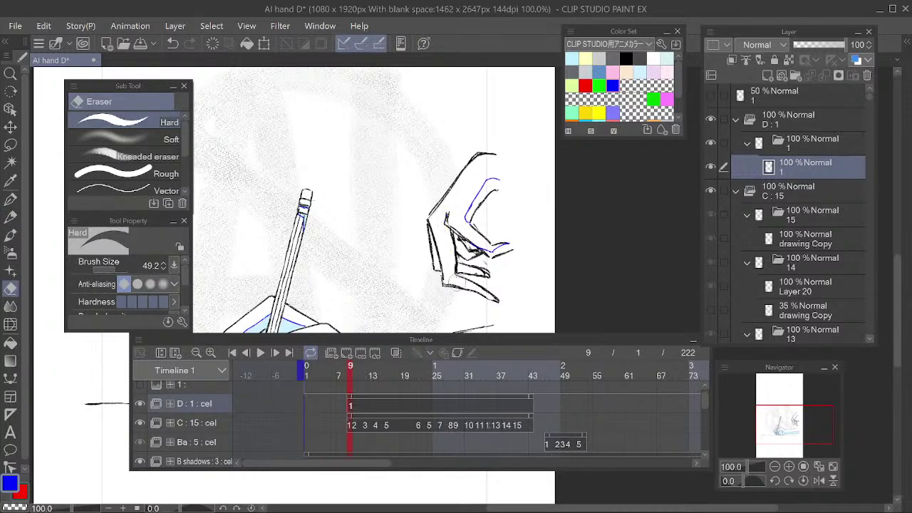
Draw the blue shadow outline down the front finger and mark the small shadow areas between the fingers on D cel 1
{"action": "key", "text": "p"}
{"action": "left_click_drag", "start_coordinate": [445, 213], "coordinate": [456, 279]}
{"action": "key", "text": "e"}
{"action": "key", "text": "p"}
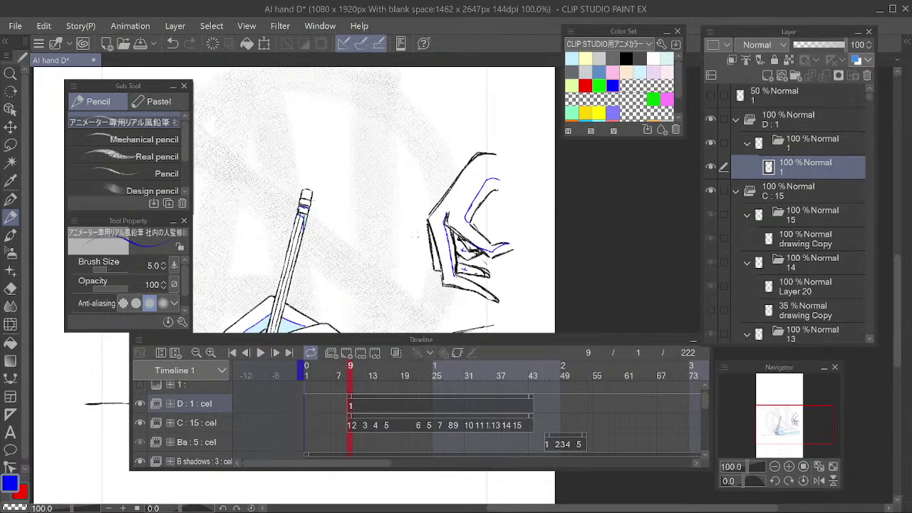
Add a new animation cel at frame 10 of the D track and select its drawing layer
{"action": "left_click_drag", "start_coordinate": [525, 274], "coordinate": [559, 206]}
{"action": "mouse_move", "coordinate": [555, 251]}
{"action": "left_mouse_down"}
{"action": "mouse_move", "coordinate": [544, 208]}
{"action": "mouse_move", "coordinate": [522, 246]}
{"action": "left_mouse_up"}
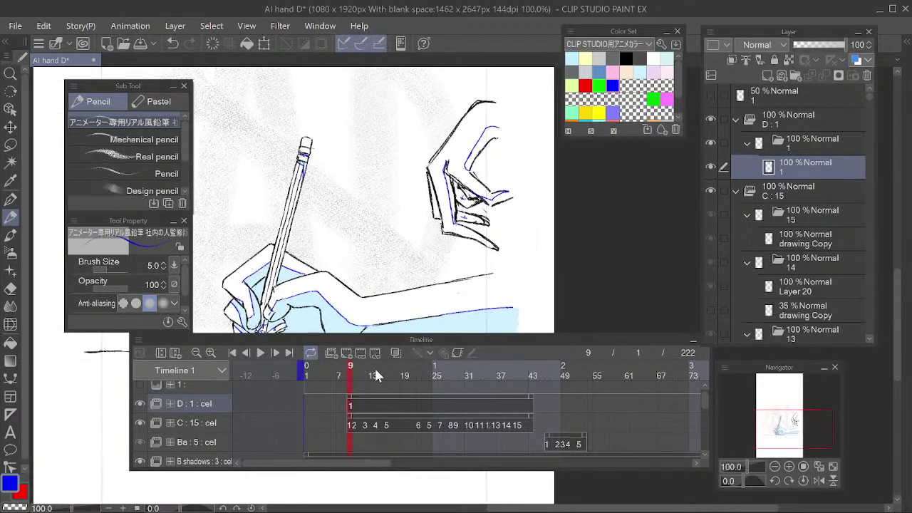
{"action": "left_click", "coordinate": [354, 403]}
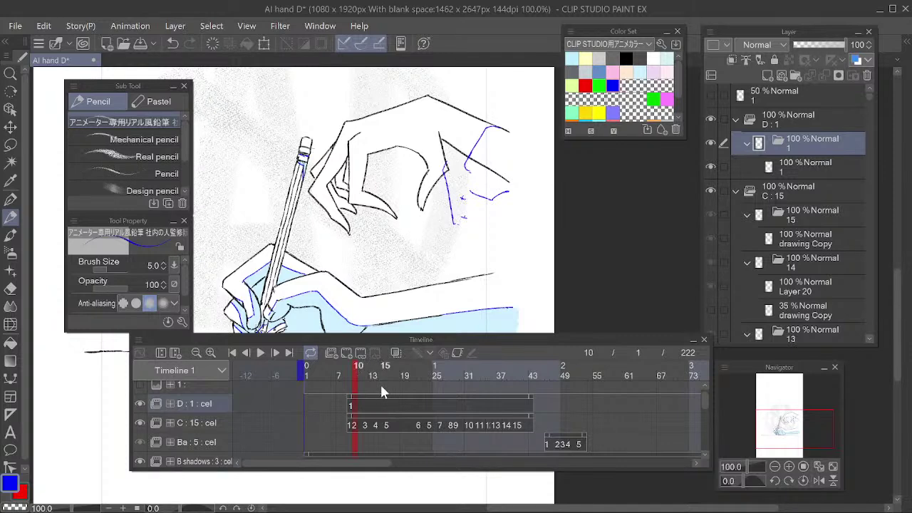
{"action": "key", "text": "alt+n"}
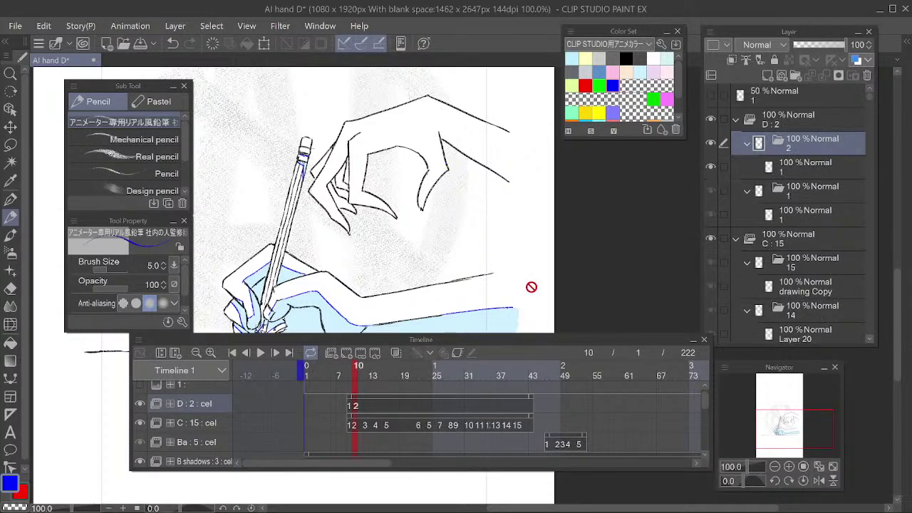
{"action": "left_click_drag", "start_coordinate": [482, 181], "coordinate": [546, 207]}
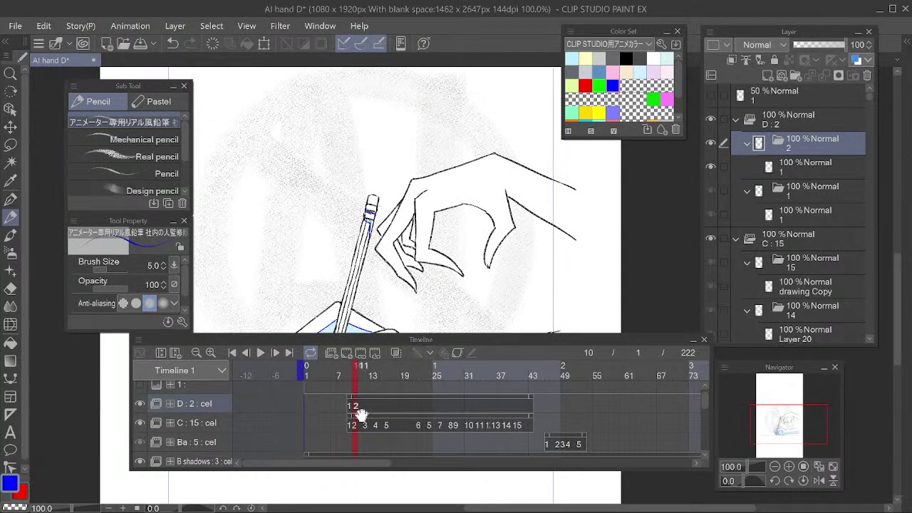
{"action": "left_click", "coordinate": [788, 163]}
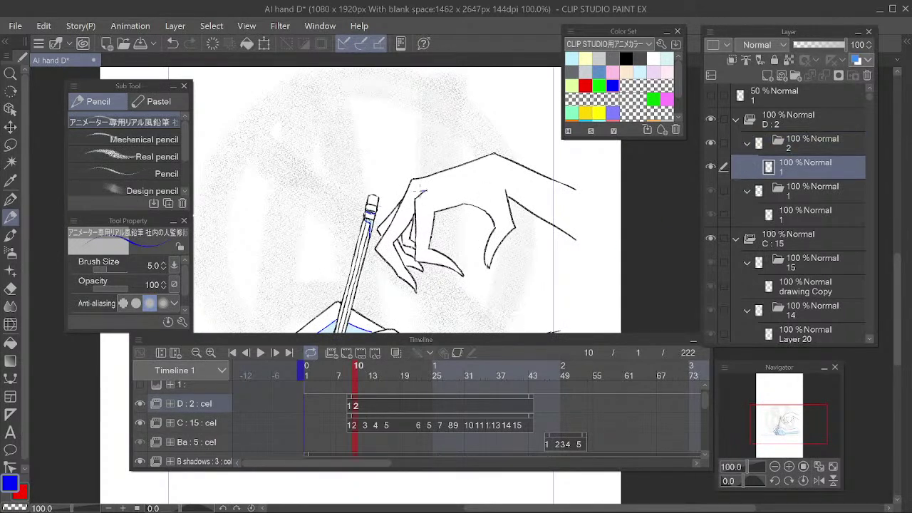
Outline in blue the shadows on the curled fingers and along the inner arc to the thumb on D cel 2
{"action": "key", "text": "e"}
{"action": "key", "text": "p"}
{"action": "mouse_move", "coordinate": [416, 200]}
{"action": "left_mouse_down"}
{"action": "mouse_move", "coordinate": [386, 248]}
{"action": "mouse_move", "coordinate": [403, 265]}
{"action": "mouse_move", "coordinate": [406, 240]}
{"action": "left_mouse_up"}
{"action": "key", "text": "e"}
{"action": "key", "text": "p"}
{"action": "mouse_move", "coordinate": [404, 237]}
{"action": "left_mouse_down"}
{"action": "mouse_move", "coordinate": [428, 207]}
{"action": "mouse_move", "coordinate": [461, 201]}
{"action": "mouse_move", "coordinate": [494, 216]}
{"action": "left_mouse_up"}
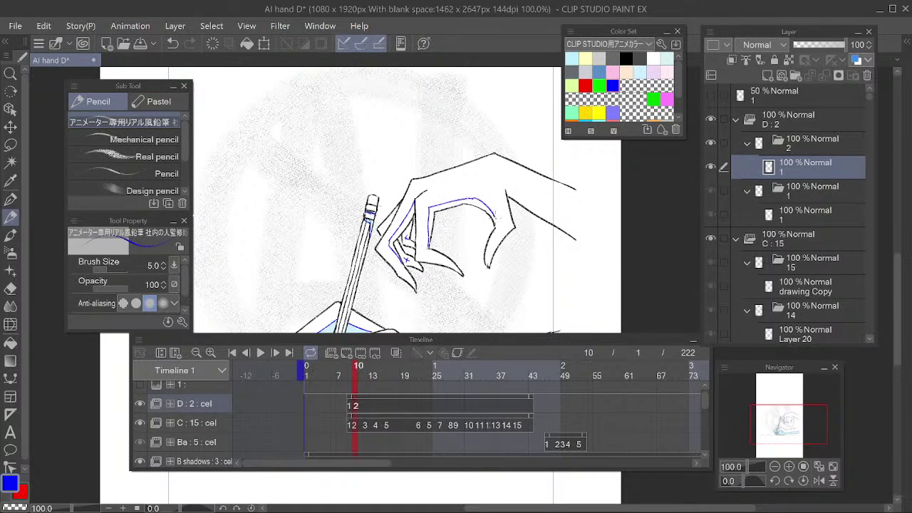
Try a short blue shadow outline where the underside of the wrist meets the thumb on D cel 2
{"action": "key", "text": "e"}
{"action": "key", "text": "p"}
{"action": "key", "text": "e"}
{"action": "key", "text": "p"}
{"action": "key", "text": "e"}
{"action": "mouse_move", "coordinate": [505, 189]}
{"action": "left_mouse_down"}
{"action": "mouse_move", "coordinate": [554, 228]}
{"action": "mouse_move", "coordinate": [537, 216]}
{"action": "left_mouse_up"}
{"action": "key", "text": "p"}
{"action": "key", "text": "e"}
{"action": "key", "text": "p"}
{"action": "left_click_drag", "start_coordinate": [473, 221], "coordinate": [491, 220]}
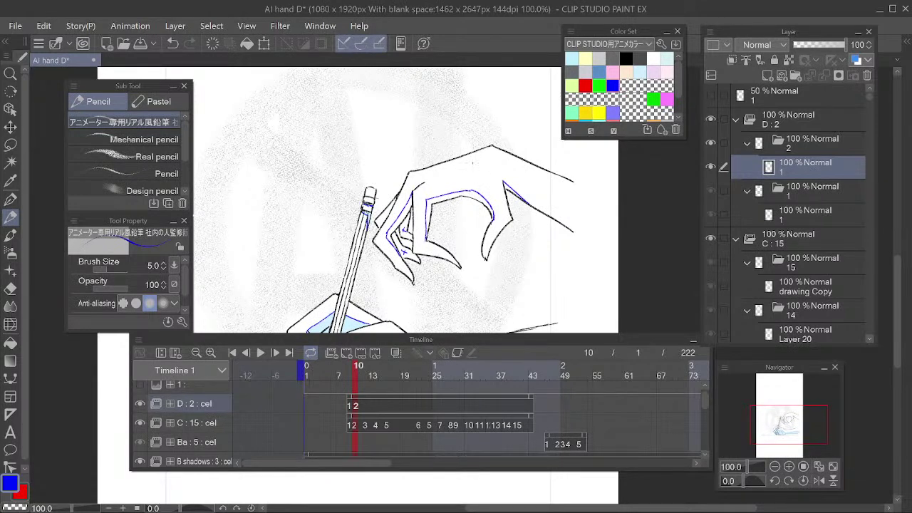
Refine the blue shadow outlines around the curled fingers on D cel 2
{"action": "left_click_drag", "start_coordinate": [454, 210], "coordinate": [470, 212]}
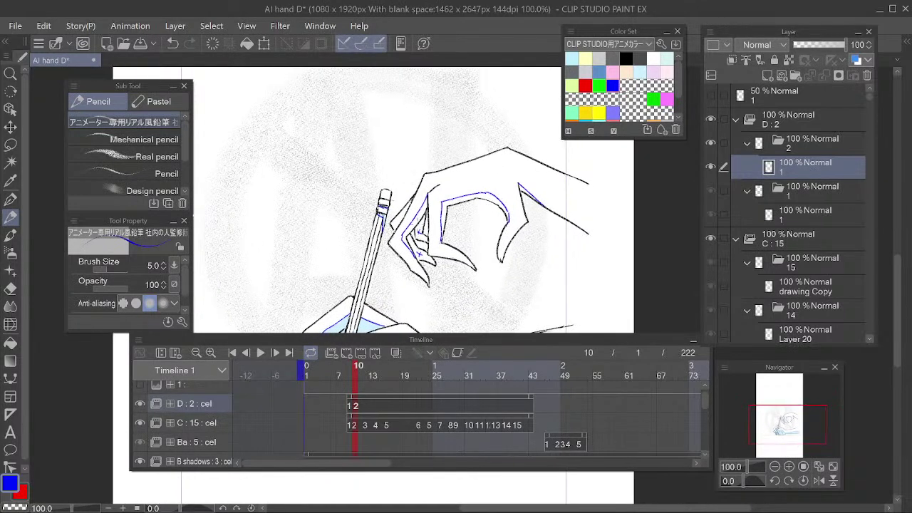
{"action": "key", "text": "e"}
{"action": "key", "text": "p"}
{"action": "key", "text": "e"}
{"action": "key", "text": "p"}
{"action": "key", "text": "e"}
{"action": "key", "text": "p"}
{"action": "key", "text": "e"}
{"action": "key", "text": "p"}
{"action": "key", "text": "e"}
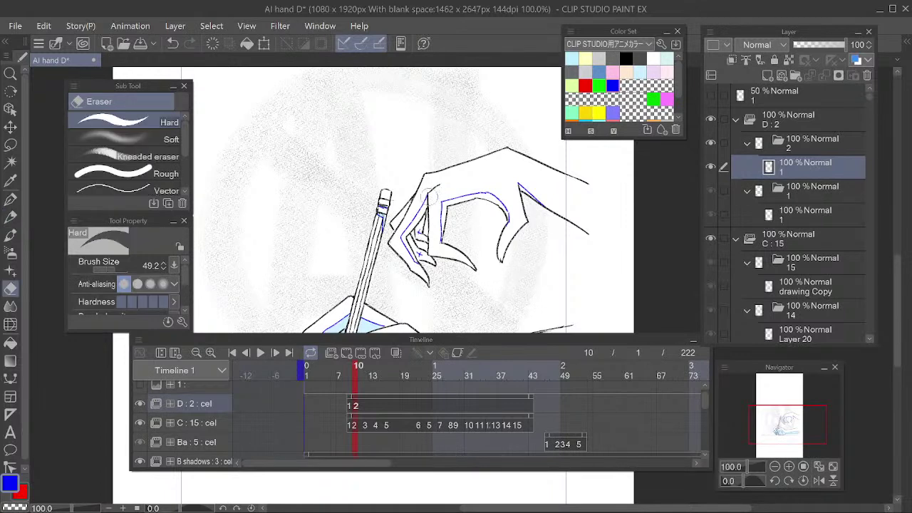
{"action": "key", "text": "p"}
{"action": "key", "text": "e"}
{"action": "key", "text": "p"}
{"action": "key", "text": "e"}
{"action": "key", "text": "p"}
Try several longer blue shadow outlines along the underside of the wrist, then erase them
{"action": "left_click_drag", "start_coordinate": [518, 181], "coordinate": [551, 209]}
{"action": "key", "text": "ctrl+z"}
{"action": "left_click_drag", "start_coordinate": [517, 181], "coordinate": [553, 207]}
{"action": "key", "text": "e"}
{"action": "key", "text": "p"}
{"action": "left_click_drag", "start_coordinate": [522, 180], "coordinate": [551, 212]}
{"action": "key", "text": "e"}
{"action": "key", "text": "p"}
{"action": "mouse_move", "coordinate": [519, 183]}
{"action": "left_mouse_down"}
{"action": "mouse_move", "coordinate": [549, 208]}
{"action": "mouse_move", "coordinate": [608, 220]}
{"action": "mouse_move", "coordinate": [600, 218]}
{"action": "left_mouse_up"}
{"action": "key", "text": "e"}
{"action": "key", "text": "p"}
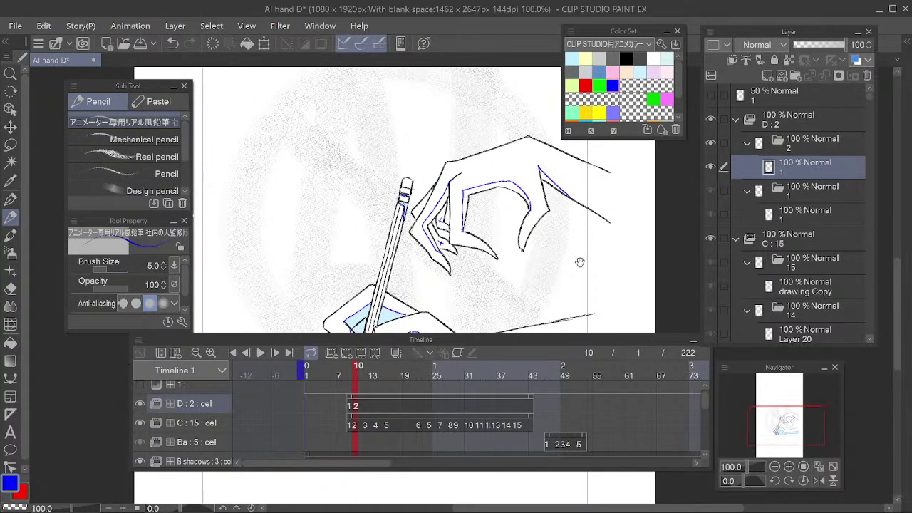
{"action": "left_click_drag", "start_coordinate": [576, 257], "coordinate": [514, 254]}
{"action": "key", "text": "e"}
{"action": "left_click_drag", "start_coordinate": [488, 169], "coordinate": [498, 184]}
{"action": "key", "text": "p"}
{"action": "key", "text": "e"}
{"action": "key", "text": "p"}
{"action": "key", "text": "e"}
{"action": "key", "text": "p"}
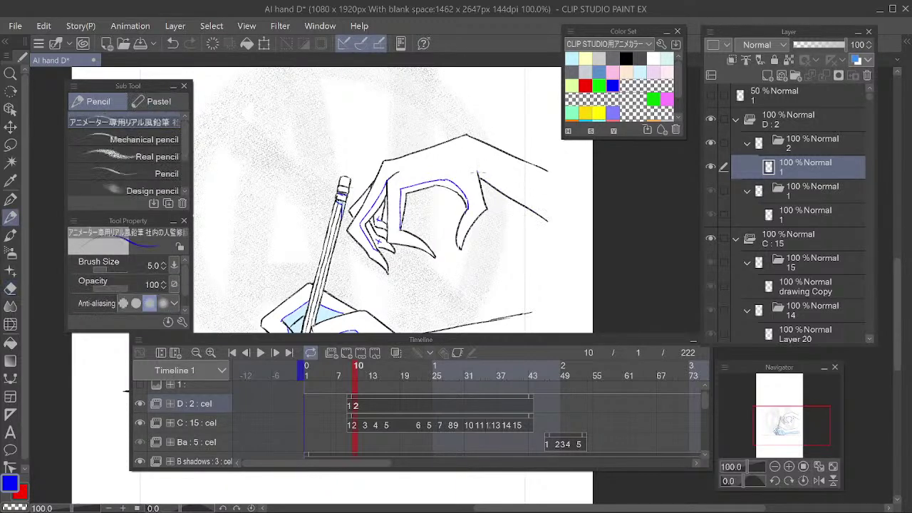
Draw the blue shadow outline along the forearm's underside, from the base of the thumb to the end of the arm line
{"action": "key", "text": "e"}
{"action": "left_click_drag", "start_coordinate": [531, 209], "coordinate": [480, 174]}
{"action": "key", "text": "p"}
{"action": "key", "text": "e"}
{"action": "key", "text": "p"}
{"action": "key", "text": "e"}
{"action": "mouse_move", "coordinate": [532, 209]}
{"action": "left_mouse_down"}
{"action": "mouse_move", "coordinate": [480, 174]}
{"action": "mouse_move", "coordinate": [549, 225]}
{"action": "left_mouse_up"}
{"action": "key", "text": "p"}
{"action": "key", "text": "e"}
{"action": "key", "text": "p"}
{"action": "key", "text": "e"}
{"action": "key", "text": "p"}
{"action": "left_click_drag", "start_coordinate": [477, 170], "coordinate": [555, 216]}
{"action": "key", "text": "e"}
{"action": "key", "text": "p"}
{"action": "key", "text": "e"}
{"action": "key", "text": "p"}
{"action": "left_click_drag", "start_coordinate": [478, 170], "coordinate": [556, 215]}
{"action": "key", "text": "e"}
{"action": "key", "text": "p"}
{"action": "mouse_move", "coordinate": [478, 169]}
{"action": "left_mouse_down"}
{"action": "mouse_move", "coordinate": [557, 222]}
{"action": "mouse_move", "coordinate": [594, 206]}
{"action": "mouse_move", "coordinate": [568, 202]}
{"action": "mouse_move", "coordinate": [602, 212]}
{"action": "mouse_move", "coordinate": [585, 202]}
{"action": "mouse_move", "coordinate": [564, 220]}
{"action": "left_mouse_up"}
{"action": "key", "text": "e"}
{"action": "key", "text": "p"}
{"action": "key", "text": "e"}
{"action": "key", "text": "p"}
{"action": "key", "text": "e"}
{"action": "key", "text": "p"}
{"action": "key", "text": "e"}
{"action": "key", "text": "p"}
{"action": "key", "text": "space"}
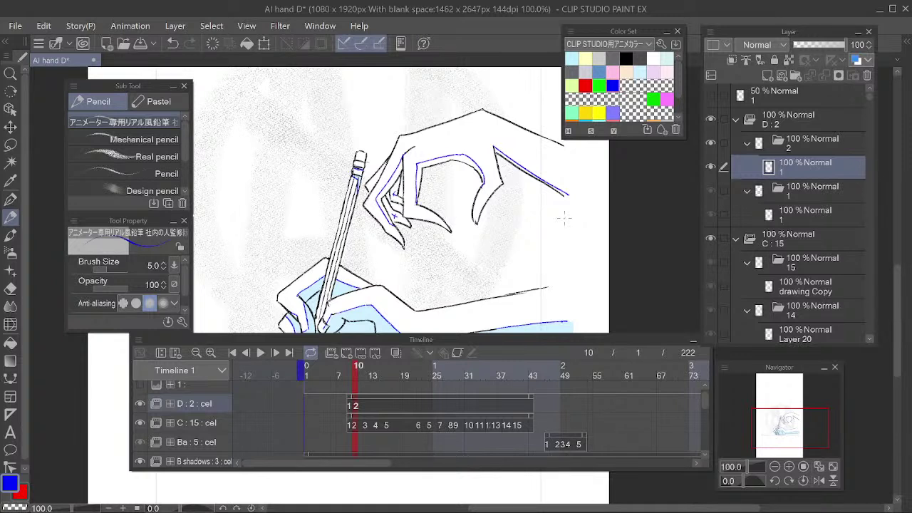
Touch up the small blue shadow marks between the curled fingers on D cel 2
{"action": "key", "text": "e"}
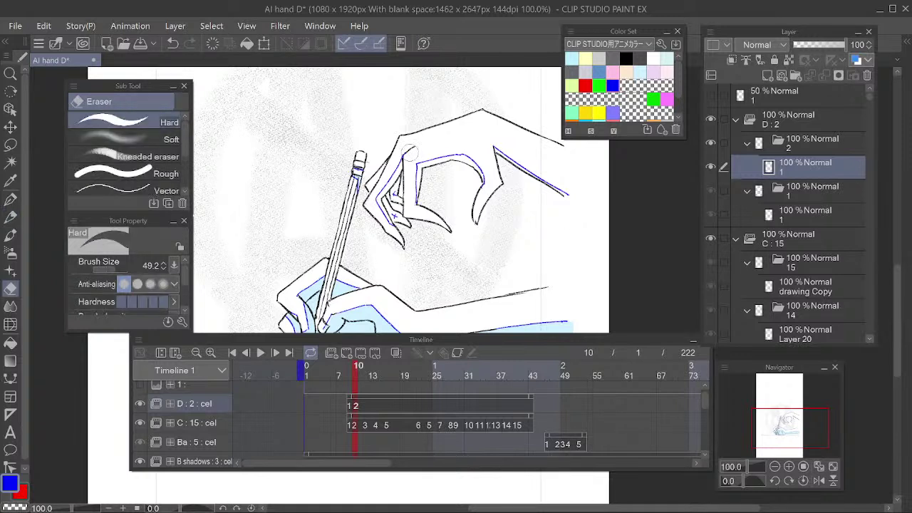
{"action": "key", "text": "p"}
{"action": "key", "text": "e"}
{"action": "key", "text": "p"}
{"action": "key", "text": "e"}
{"action": "key", "text": "p"}
{"action": "left_click_drag", "start_coordinate": [392, 222], "coordinate": [402, 232]}
Redraw the blue shadow outline down the inner edge of the index finger, below the arc to the thumb
{"action": "left_click_drag", "start_coordinate": [458, 192], "coordinate": [469, 222]}
{"action": "key", "text": "e"}
{"action": "left_click_drag", "start_coordinate": [427, 200], "coordinate": [425, 230]}
{"action": "key", "text": "p"}
{"action": "left_click_drag", "start_coordinate": [428, 193], "coordinate": [428, 235]}
{"action": "key", "text": "e"}
{"action": "key", "text": "p"}
{"action": "left_click_drag", "start_coordinate": [539, 212], "coordinate": [542, 226]}
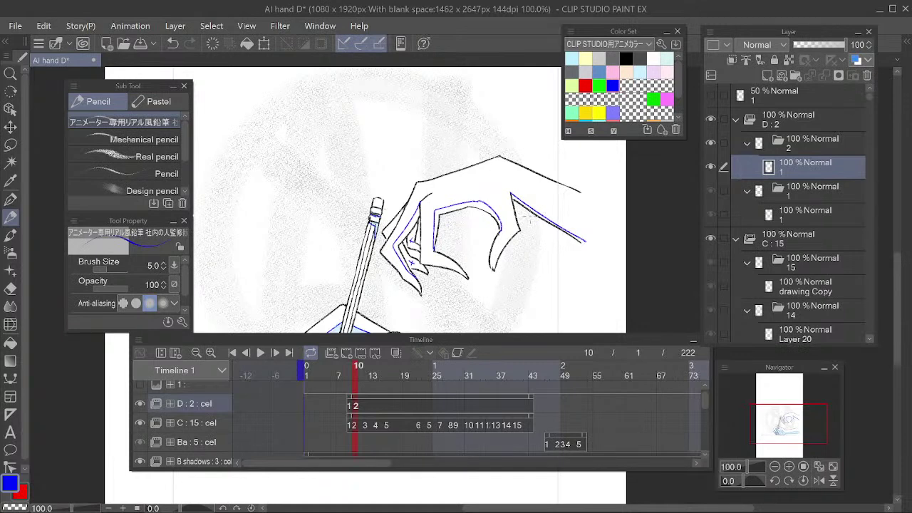
Redraw the blue shadow outline along the arc between the index finger and thumb on D cel 2
{"action": "left_click_drag", "start_coordinate": [530, 235], "coordinate": [519, 230]}
{"action": "key", "text": "e"}
{"action": "key", "text": "p"}
{"action": "mouse_move", "coordinate": [474, 197]}
{"action": "left_mouse_down"}
{"action": "mouse_move", "coordinate": [496, 226]}
{"action": "mouse_move", "coordinate": [466, 204]}
{"action": "mouse_move", "coordinate": [473, 195]}
{"action": "mouse_move", "coordinate": [490, 209]}
{"action": "mouse_move", "coordinate": [483, 203]}
{"action": "mouse_move", "coordinate": [493, 227]}
{"action": "mouse_move", "coordinate": [482, 198]}
{"action": "mouse_move", "coordinate": [488, 227]}
{"action": "left_mouse_up"}
{"action": "key", "text": "e"}
{"action": "key", "text": "p"}
{"action": "key", "text": "e"}
{"action": "key", "text": "p"}
{"action": "key", "text": "e"}
{"action": "key", "text": "p"}
{"action": "key", "text": "e"}
{"action": "key", "text": "p"}
{"action": "key", "text": "e"}
{"action": "key", "text": "p"}
{"action": "key", "text": "e"}
{"action": "key", "text": "p"}
{"action": "key", "text": "e"}
{"action": "key", "text": "p"}
{"action": "key", "text": "e"}
{"action": "key", "text": "p"}
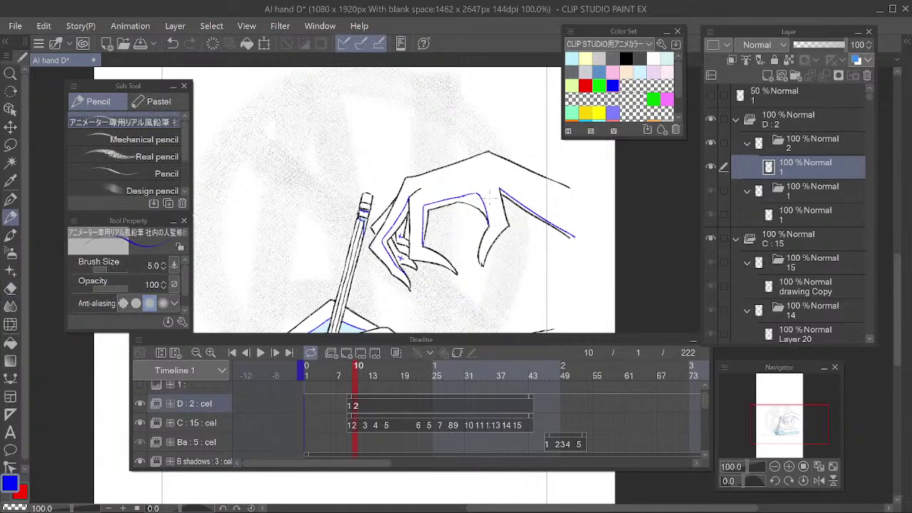
{"action": "left_click_drag", "start_coordinate": [589, 222], "coordinate": [600, 221]}
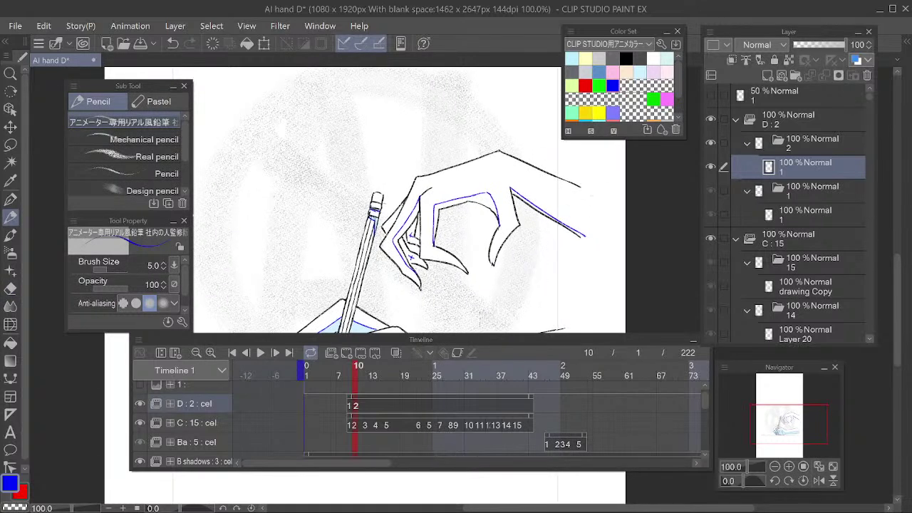
Add D track cel 3 at frame 12, in line with C track drawing 3
{"action": "left_click", "coordinate": [367, 375]}
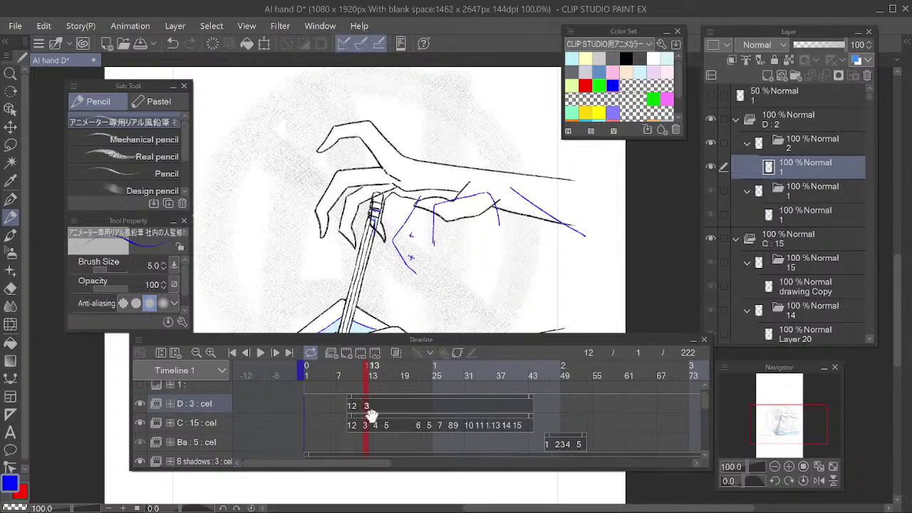
{"action": "key", "text": "alt+n"}
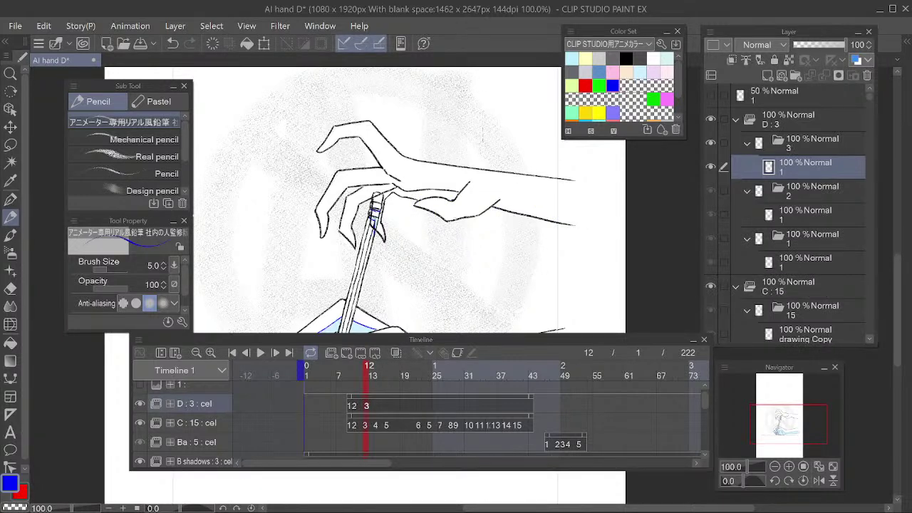
{"action": "left_click_drag", "start_coordinate": [525, 188], "coordinate": [546, 242]}
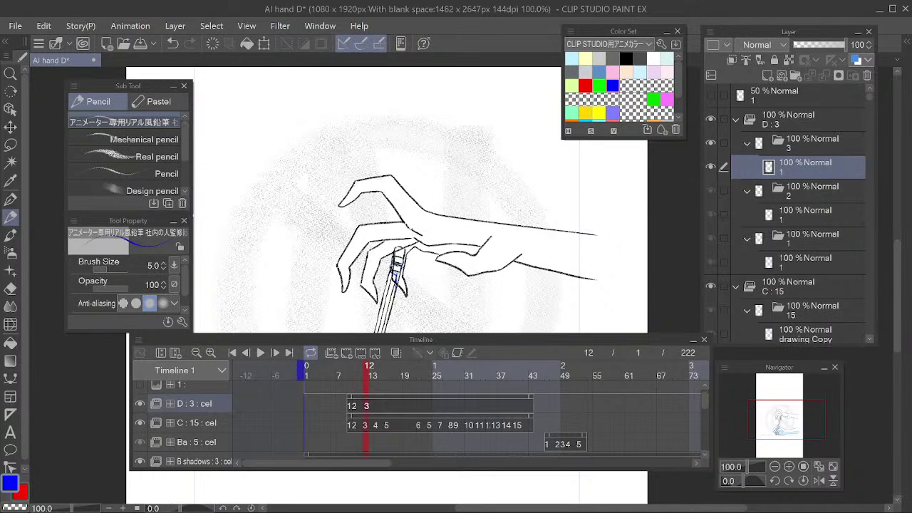
Draw the blue shadow outline on D cel 3 from the base of the raised index finger across the palm to the thumb crease
{"action": "mouse_move", "coordinate": [391, 203]}
{"action": "left_mouse_down"}
{"action": "mouse_move", "coordinate": [422, 227]}
{"action": "mouse_move", "coordinate": [487, 240]}
{"action": "mouse_move", "coordinate": [430, 231]}
{"action": "mouse_move", "coordinate": [493, 235]}
{"action": "mouse_move", "coordinate": [608, 265]}
{"action": "left_mouse_up"}
{"action": "key", "text": "e"}
{"action": "key", "text": "p"}
{"action": "key", "text": "e"}
{"action": "key", "text": "p"}
{"action": "key", "text": "e"}
{"action": "key", "text": "p"}
{"action": "key", "text": "e"}
{"action": "key", "text": "p"}
{"action": "key", "text": "e"}
{"action": "key", "text": "p"}
{"action": "key", "text": "e"}
{"action": "key", "text": "p"}
Draw the blue shadow outline just above the forearm's lower edge, from the wrist to the end of the arm
{"action": "key", "text": "e"}
{"action": "left_click_drag", "start_coordinate": [505, 248], "coordinate": [596, 265]}
{"action": "key", "text": "p"}
{"action": "left_click_drag", "start_coordinate": [524, 253], "coordinate": [615, 265]}
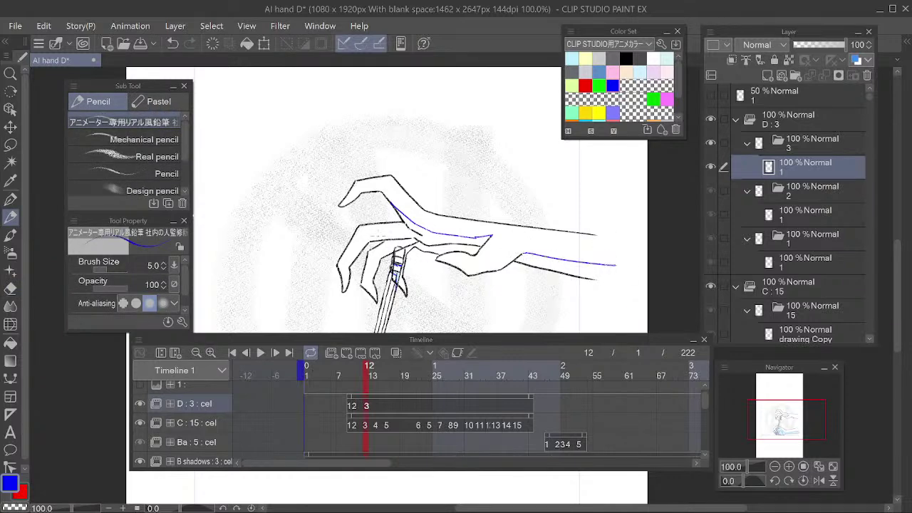
Draw the blue shadow outline along the uppermost curled finger, from its knuckle to the fingertip, on D cel 3
{"action": "left_click_drag", "start_coordinate": [417, 191], "coordinate": [452, 171]}
{"action": "mouse_move", "coordinate": [461, 206]}
{"action": "left_mouse_down"}
{"action": "mouse_move", "coordinate": [488, 201]}
{"action": "mouse_move", "coordinate": [417, 225]}
{"action": "mouse_move", "coordinate": [461, 217]}
{"action": "mouse_move", "coordinate": [405, 246]}
{"action": "mouse_move", "coordinate": [396, 283]}
{"action": "mouse_move", "coordinate": [406, 262]}
{"action": "left_mouse_up"}
{"action": "key", "text": "e"}
{"action": "key", "text": "p"}
{"action": "key", "text": "e"}
{"action": "key", "text": "p"}
{"action": "key", "text": "e"}
{"action": "key", "text": "p"}
{"action": "key", "text": "e"}
{"action": "key", "text": "p"}
{"action": "key", "text": "e"}
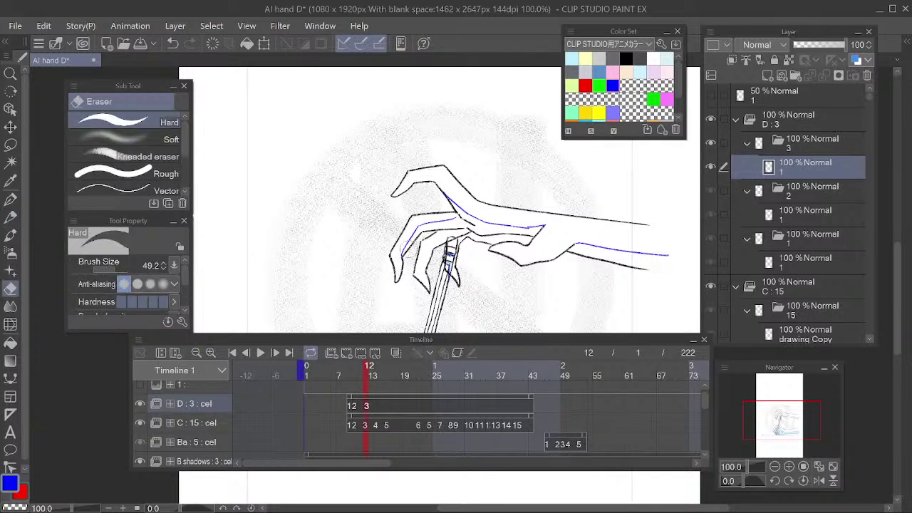
{"action": "key", "text": "p"}
{"action": "key", "text": "e"}
{"action": "key", "text": "p"}
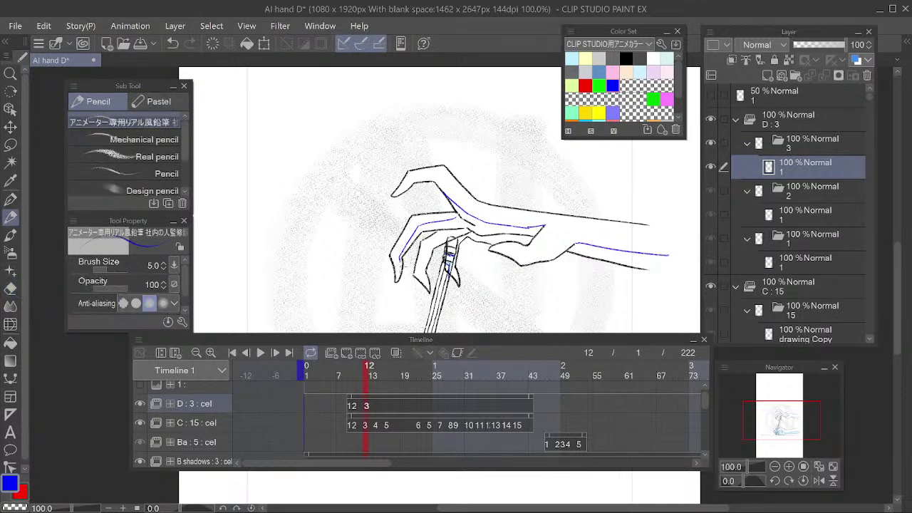
Draw and clean up the blue shadow outline along the second curled finger on D cel 3
{"action": "key", "text": "e"}
{"action": "key", "text": "p"}
{"action": "key", "text": "e"}
{"action": "key", "text": "p"}
{"action": "key", "text": "e"}
{"action": "key", "text": "p"}
{"action": "key", "text": "e"}
{"action": "key", "text": "p"}
{"action": "key", "text": "e"}
{"action": "left_click_drag", "start_coordinate": [456, 227], "coordinate": [431, 245]}
{"action": "key", "text": "p"}
{"action": "key", "text": "e"}
{"action": "key", "text": "p"}
{"action": "key", "text": "e"}
{"action": "key", "text": "p"}
Finish D cel 3 with blue shadow marks on the finger behind the pencil and a small cross between palm and thumb
{"action": "key", "text": "e"}
{"action": "key", "text": "p"}
{"action": "key", "text": "e"}
{"action": "key", "text": "p"}
{"action": "key", "text": "e"}
{"action": "key", "text": "p"}
{"action": "key", "text": "e"}
{"action": "key", "text": "p"}
{"action": "key", "text": "e"}
{"action": "key", "text": "p"}
{"action": "left_click_drag", "start_coordinate": [456, 241], "coordinate": [452, 270]}
{"action": "key", "text": "space"}
{"action": "mouse_move", "coordinate": [624, 262]}
{"action": "left_mouse_down"}
{"action": "mouse_move", "coordinate": [633, 243]}
{"action": "mouse_move", "coordinate": [610, 202]}
{"action": "mouse_move", "coordinate": [602, 204]}
{"action": "mouse_move", "coordinate": [619, 242]}
{"action": "left_mouse_up"}
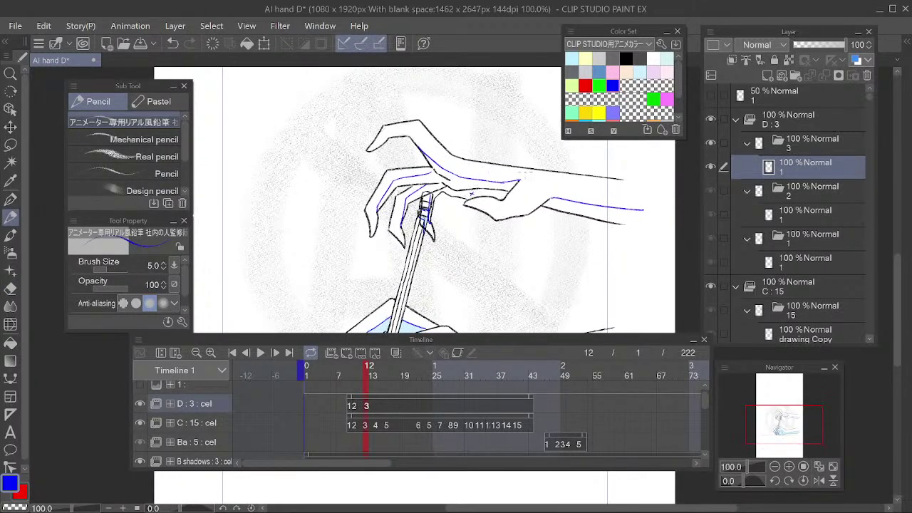
Add D track cel 4 at frame 14, in line with C track drawing 4
{"action": "left_click", "coordinate": [376, 376]}
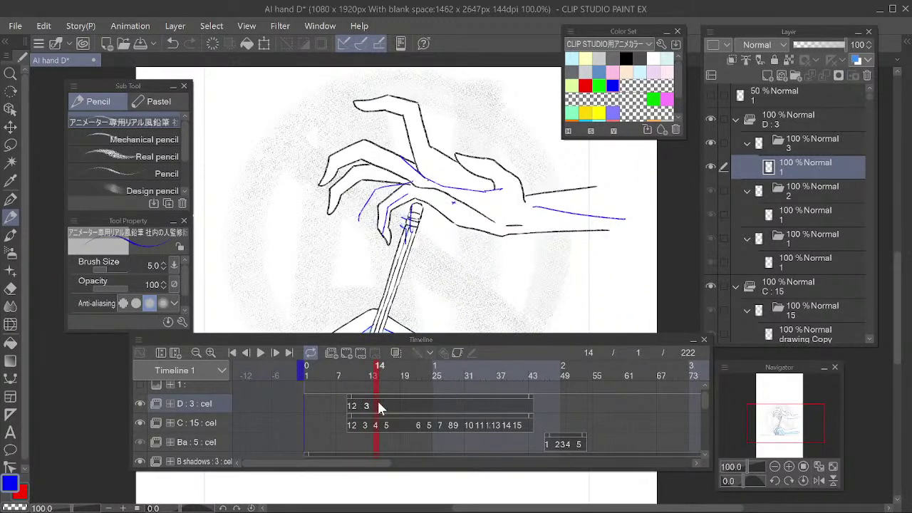
{"action": "key", "text": "alt+n"}
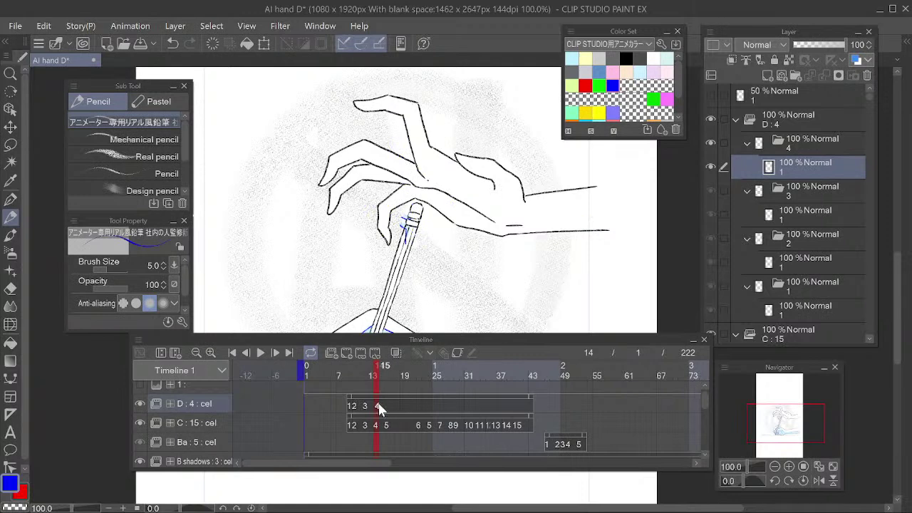
{"action": "left_click_drag", "start_coordinate": [566, 216], "coordinate": [538, 255]}
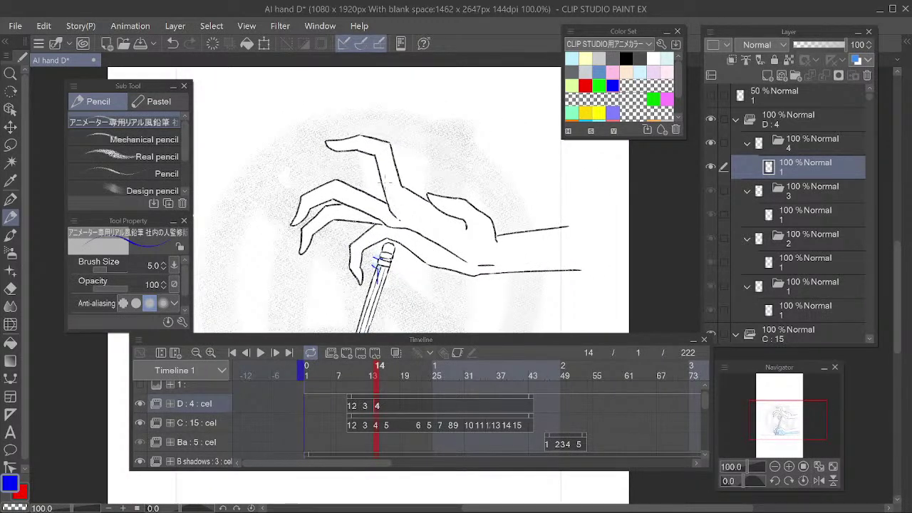
Draw the blue shadow outline along the underside of the raised index fingertip on D cel 4, erasing stray strokes
{"action": "key", "text": "e"}
{"action": "left_click_drag", "start_coordinate": [380, 158], "coordinate": [407, 211]}
{"action": "key", "text": "p"}
{"action": "left_click_drag", "start_coordinate": [335, 149], "coordinate": [388, 150]}
{"action": "key", "text": "e"}
{"action": "key", "text": "p"}
{"action": "key", "text": "e"}
{"action": "key", "text": "p"}
{"action": "key", "text": "e"}
{"action": "key", "text": "p"}
{"action": "key", "text": "e"}
{"action": "key", "text": "p"}
{"action": "key", "text": "e"}
{"action": "key", "text": "p"}
{"action": "key", "text": "e"}
{"action": "key", "text": "p"}
{"action": "key", "text": "e"}
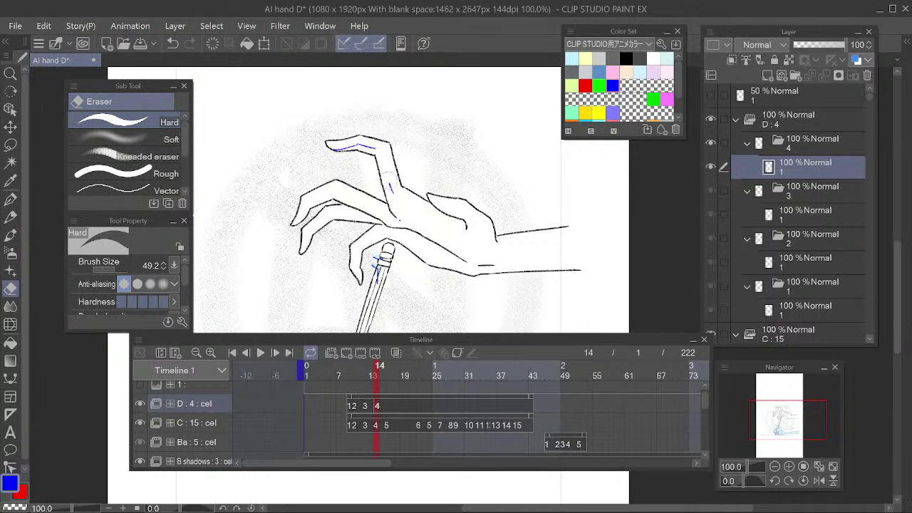
Continue the blue shadow outline down the index finger and across the palm to the thumb crease
{"action": "key", "text": "p"}
{"action": "mouse_move", "coordinate": [378, 148]}
{"action": "left_mouse_down"}
{"action": "mouse_move", "coordinate": [394, 196]}
{"action": "mouse_move", "coordinate": [471, 227]}
{"action": "left_mouse_up"}
{"action": "key", "text": "e"}
{"action": "left_click_drag", "start_coordinate": [403, 205], "coordinate": [468, 226]}
{"action": "key", "text": "p"}
{"action": "key", "text": "e"}
{"action": "key", "text": "p"}
{"action": "mouse_move", "coordinate": [401, 203]}
{"action": "left_mouse_down"}
{"action": "mouse_move", "coordinate": [467, 226]}
{"action": "mouse_move", "coordinate": [407, 203]}
{"action": "mouse_move", "coordinate": [460, 223]}
{"action": "left_mouse_up"}
{"action": "key", "text": "e"}
{"action": "key", "text": "p"}
{"action": "key", "text": "e"}
{"action": "key", "text": "p"}
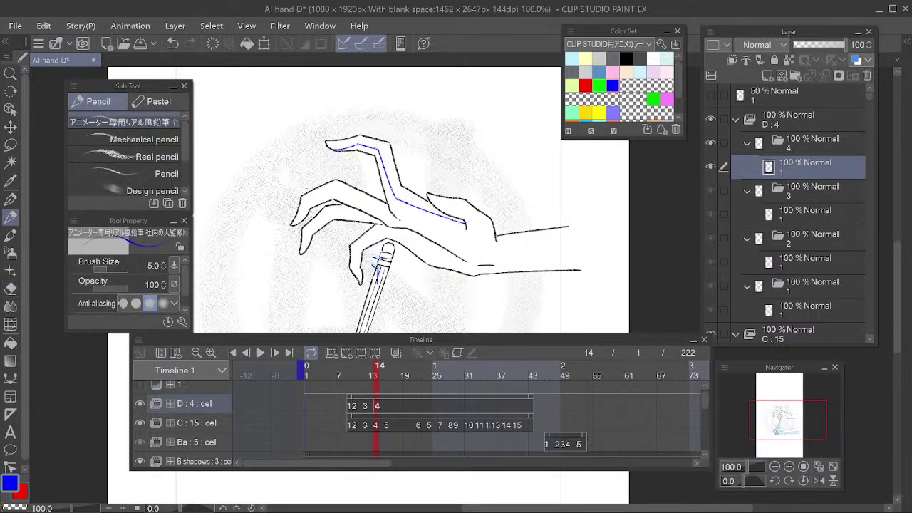
Draw the blue shadow outline along the middle finger, from its tip over the bend to the knuckle, on D cel 4
{"action": "left_click_drag", "start_coordinate": [309, 201], "coordinate": [295, 220]}
{"action": "key", "text": "e"}
{"action": "key", "text": "p"}
{"action": "mouse_move", "coordinate": [309, 200]}
{"action": "left_mouse_down"}
{"action": "mouse_move", "coordinate": [295, 221]}
{"action": "mouse_move", "coordinate": [308, 202]}
{"action": "mouse_move", "coordinate": [340, 191]}
{"action": "mouse_move", "coordinate": [390, 210]}
{"action": "mouse_move", "coordinate": [337, 192]}
{"action": "left_mouse_up"}
{"action": "key", "text": "e"}
{"action": "key", "text": "p"}
{"action": "key", "text": "e"}
{"action": "key", "text": "p"}
{"action": "left_click_drag", "start_coordinate": [333, 191], "coordinate": [391, 214]}
{"action": "key", "text": "e"}
{"action": "key", "text": "p"}
Draw the blue shadow outline along the ring finger, from its tip to the knuckle, on D cel 4
{"action": "mouse_move", "coordinate": [302, 246]}
{"action": "left_mouse_down"}
{"action": "mouse_move", "coordinate": [327, 215]}
{"action": "mouse_move", "coordinate": [376, 214]}
{"action": "left_mouse_up"}
{"action": "key", "text": "e"}
{"action": "key", "text": "p"}
{"action": "key", "text": "e"}
{"action": "key", "text": "p"}
Draw the blue shadow outline along the little finger beside the pencil on D cel 4, cleaning up its ends
{"action": "key", "text": "e"}
{"action": "key", "text": "p"}
{"action": "key", "text": "e"}
{"action": "key", "text": "p"}
{"action": "key", "text": "e"}
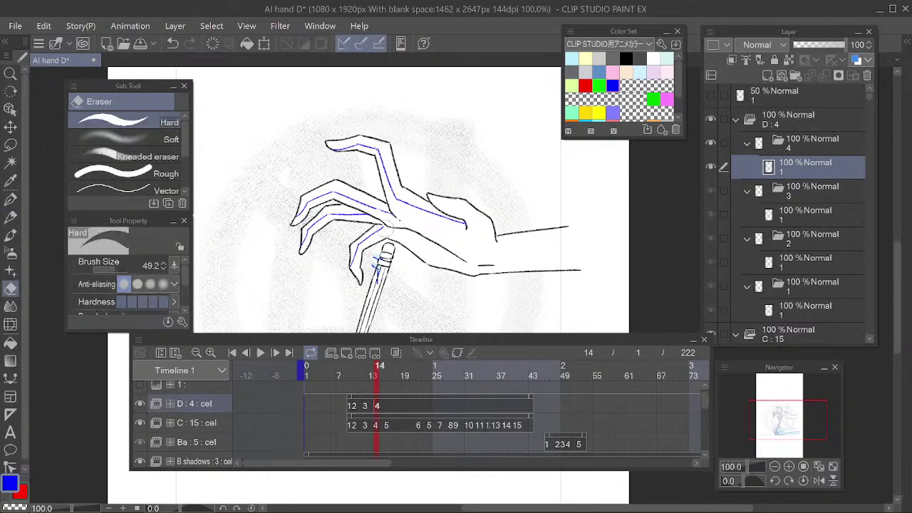
{"action": "key", "text": "p"}
{"action": "key", "text": "e"}
{"action": "key", "text": "p"}
{"action": "left_click_drag", "start_coordinate": [349, 269], "coordinate": [381, 226]}
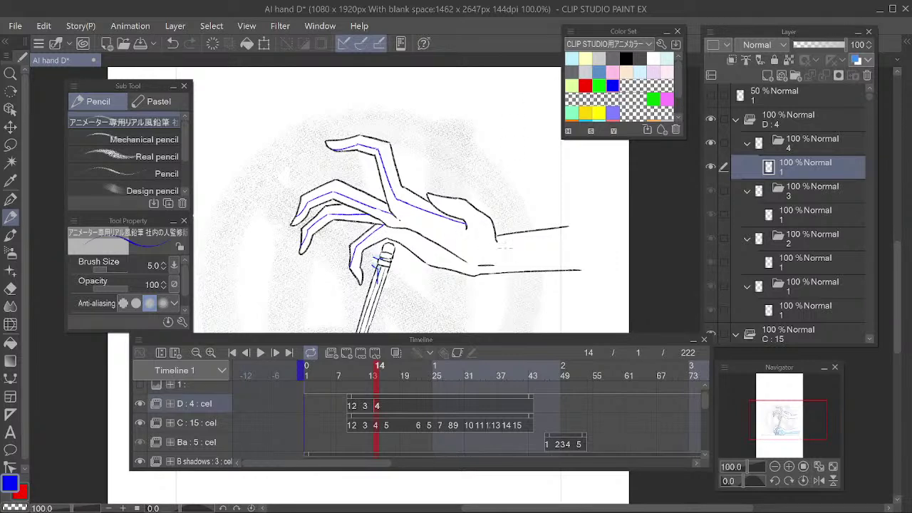
Draw the blue shadow outline along the heel of the hand, from below the little finger's knuckle to the wrist
{"action": "key", "text": "e"}
{"action": "key", "text": "p"}
{"action": "left_click_drag", "start_coordinate": [456, 255], "coordinate": [477, 264]}
{"action": "key", "text": "e"}
{"action": "key", "text": "p"}
{"action": "left_click_drag", "start_coordinate": [417, 235], "coordinate": [487, 262]}
{"action": "key", "text": "e"}
{"action": "key", "text": "p"}
{"action": "mouse_move", "coordinate": [420, 234]}
{"action": "left_mouse_down"}
{"action": "mouse_move", "coordinate": [502, 265]}
{"action": "mouse_move", "coordinate": [428, 237]}
{"action": "mouse_move", "coordinate": [483, 262]}
{"action": "mouse_move", "coordinate": [411, 225]}
{"action": "mouse_move", "coordinate": [468, 257]}
{"action": "mouse_move", "coordinate": [566, 252]}
{"action": "mouse_move", "coordinate": [481, 261]}
{"action": "left_mouse_up"}
Draw the blue shadow outline from the wrist along the forearm to the end of the arm on D cel 4
{"action": "key", "text": "p"}
{"action": "key", "text": "e"}
{"action": "key", "text": "p"}
{"action": "key", "text": "e"}
{"action": "key", "text": "p"}
{"action": "mouse_move", "coordinate": [547, 238]}
{"action": "left_mouse_down"}
{"action": "mouse_move", "coordinate": [554, 220]}
{"action": "mouse_move", "coordinate": [567, 233]}
{"action": "left_mouse_up"}
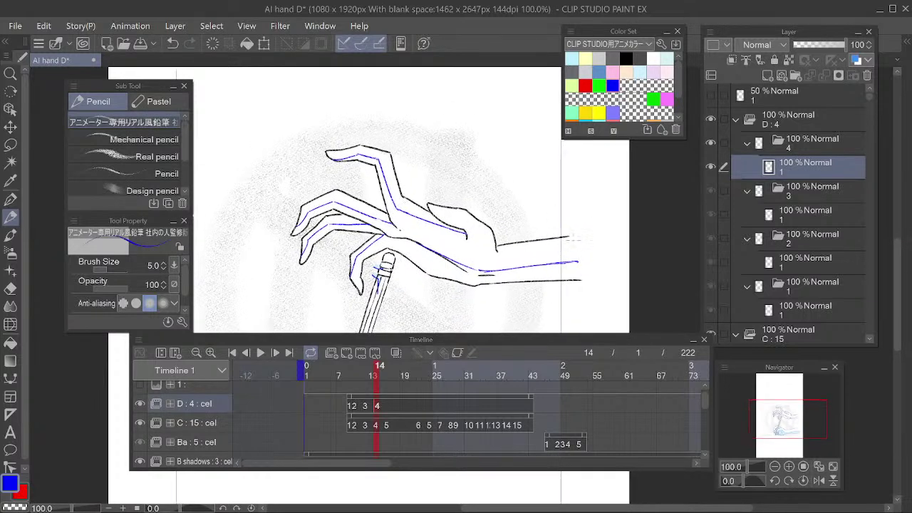
{"action": "key", "text": "e"}
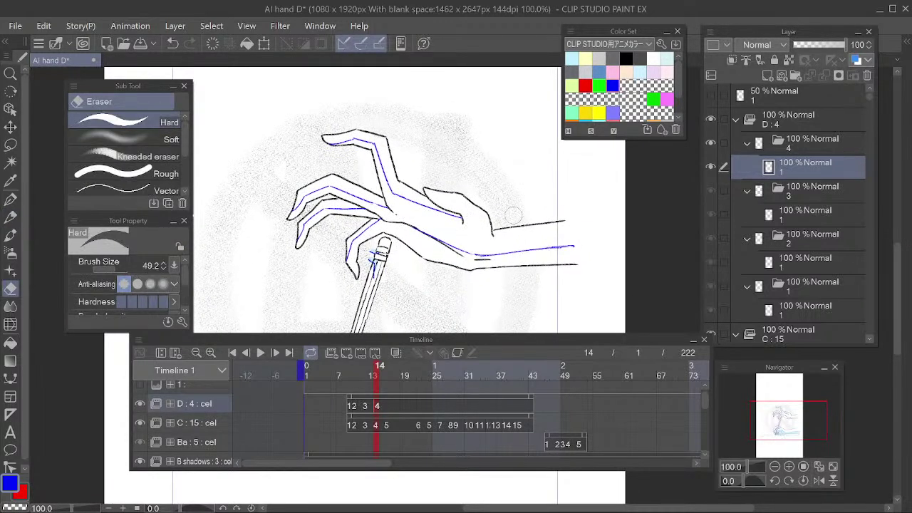
{"action": "key", "text": "p"}
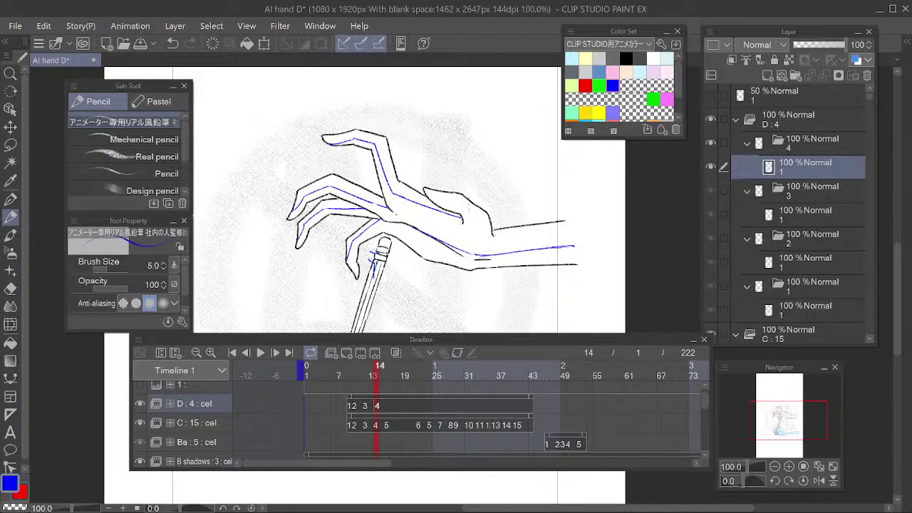
Create new D cel 5 at frame 16, in line with the C track's cel 5
{"action": "left_click_drag", "start_coordinate": [560, 253], "coordinate": [566, 243]}
{"action": "left_click_drag", "start_coordinate": [381, 364], "coordinate": [386, 371]}
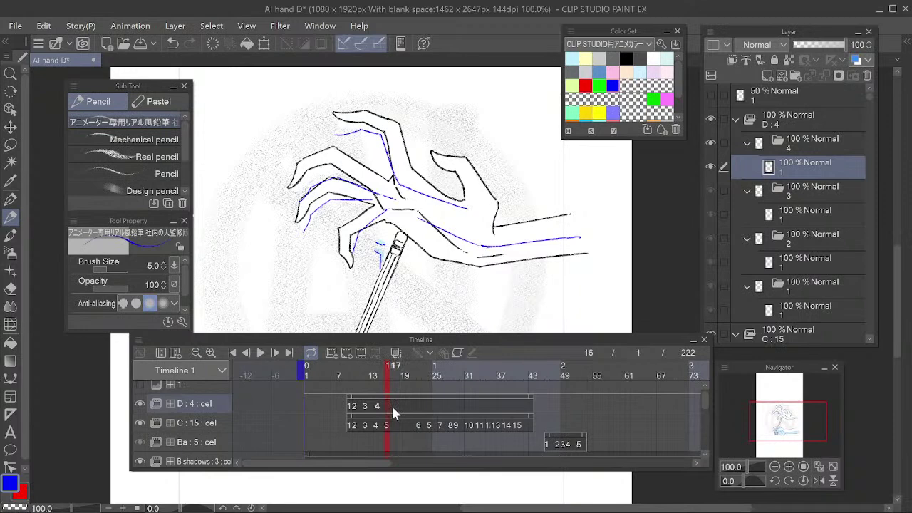
{"action": "key", "text": "ctrl+shift+n"}
{"action": "left_click_drag", "start_coordinate": [508, 198], "coordinate": [517, 212]}
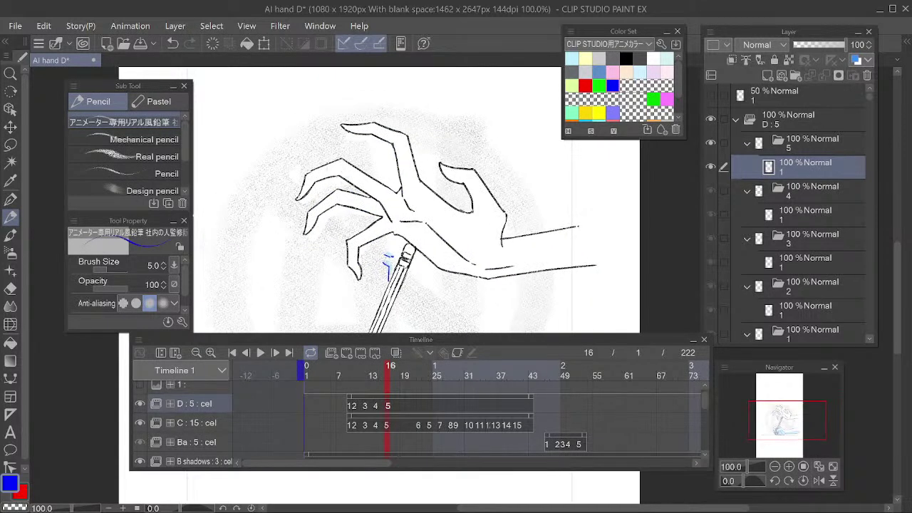
Draw the blue shadow outline along the middle finger, from its tip to the knuckle, on D cel 5
{"action": "left_click_drag", "start_coordinate": [297, 200], "coordinate": [314, 180]}
{"action": "left_click_drag", "start_coordinate": [342, 170], "coordinate": [393, 195]}
{"action": "key", "text": "e"}
{"action": "key", "text": "p"}
Draw the blue shadow outline along the raised index finger down to its knuckle on D cel 5, cleaning up its lower end
{"action": "mouse_move", "coordinate": [346, 128]}
{"action": "left_mouse_down"}
{"action": "mouse_move", "coordinate": [392, 153]}
{"action": "mouse_move", "coordinate": [403, 186]}
{"action": "left_mouse_up"}
{"action": "key", "text": "e"}
{"action": "mouse_move", "coordinate": [396, 141]}
{"action": "left_mouse_down"}
{"action": "mouse_move", "coordinate": [406, 198]}
{"action": "mouse_move", "coordinate": [403, 177]}
{"action": "mouse_move", "coordinate": [403, 191]}
{"action": "left_mouse_up"}
{"action": "key", "text": "p"}
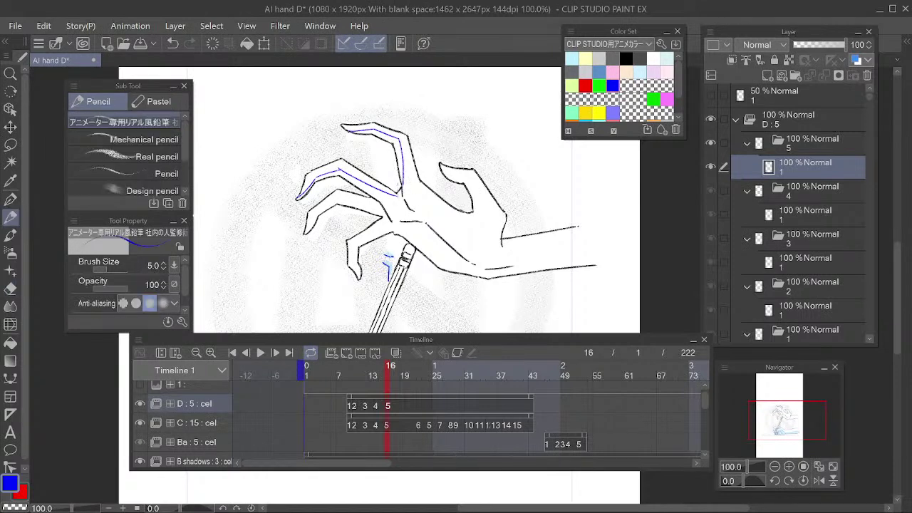
Draw the blue shadow outline along the ring finger on D cel 5, trimming the line at the fingertip
{"action": "left_click_drag", "start_coordinate": [306, 234], "coordinate": [339, 201]}
{"action": "key", "text": "e"}
{"action": "key", "text": "p"}
{"action": "key", "text": "e"}
{"action": "mouse_move", "coordinate": [305, 232]}
{"action": "left_mouse_down"}
{"action": "mouse_move", "coordinate": [338, 199]}
{"action": "mouse_move", "coordinate": [300, 222]}
{"action": "left_mouse_up"}
{"action": "key", "text": "p"}
{"action": "key", "text": "e"}
{"action": "key", "text": "p"}
{"action": "left_click_drag", "start_coordinate": [336, 198], "coordinate": [383, 207]}
{"action": "key", "text": "e"}
{"action": "key", "text": "p"}
{"action": "key", "text": "e"}
Draw the blue shadow outline along the little finger on D cel 5, from the tip up to its knuckle
{"action": "key", "text": "p"}
{"action": "mouse_move", "coordinate": [351, 261]}
{"action": "left_mouse_down"}
{"action": "mouse_move", "coordinate": [372, 229]}
{"action": "mouse_move", "coordinate": [344, 262]}
{"action": "left_mouse_up"}
{"action": "key", "text": "e"}
{"action": "key", "text": "p"}
{"action": "mouse_move", "coordinate": [380, 217]}
{"action": "left_mouse_down"}
{"action": "mouse_move", "coordinate": [389, 220]}
{"action": "mouse_move", "coordinate": [353, 244]}
{"action": "mouse_move", "coordinate": [347, 265]}
{"action": "left_mouse_up"}
{"action": "key", "text": "e"}
{"action": "key", "text": "p"}
{"action": "left_click_drag", "start_coordinate": [396, 212], "coordinate": [381, 224]}
Draw the blue shadow outline along the inside of the thumb on D cel 5, correcting the line and erasing excess at the thumb's base
{"action": "mouse_move", "coordinate": [443, 174]}
{"action": "left_mouse_down"}
{"action": "mouse_move", "coordinate": [466, 179]}
{"action": "mouse_move", "coordinate": [487, 211]}
{"action": "mouse_move", "coordinate": [477, 213]}
{"action": "left_mouse_up"}
{"action": "key", "text": "e"}
{"action": "left_click_drag", "start_coordinate": [470, 181], "coordinate": [487, 214]}
{"action": "key", "text": "p"}
{"action": "mouse_move", "coordinate": [445, 174]}
{"action": "left_mouse_down"}
{"action": "mouse_move", "coordinate": [476, 182]}
{"action": "mouse_move", "coordinate": [496, 218]}
{"action": "mouse_move", "coordinate": [462, 172]}
{"action": "mouse_move", "coordinate": [447, 176]}
{"action": "mouse_move", "coordinate": [473, 179]}
{"action": "mouse_move", "coordinate": [488, 208]}
{"action": "mouse_move", "coordinate": [464, 175]}
{"action": "mouse_move", "coordinate": [440, 173]}
{"action": "mouse_move", "coordinate": [467, 178]}
{"action": "mouse_move", "coordinate": [497, 213]}
{"action": "mouse_move", "coordinate": [454, 174]}
{"action": "mouse_move", "coordinate": [479, 200]}
{"action": "left_mouse_up"}
{"action": "key", "text": "e"}
{"action": "key", "text": "p"}
{"action": "key", "text": "e"}
{"action": "key", "text": "p"}
{"action": "key", "text": "e"}
{"action": "key", "text": "p"}
{"action": "key", "text": "e"}
{"action": "key", "text": "p"}
{"action": "key", "text": "e"}
{"action": "key", "text": "e"}
{"action": "key", "text": "p"}
{"action": "mouse_move", "coordinate": [473, 211]}
{"action": "left_mouse_down"}
{"action": "mouse_move", "coordinate": [480, 214]}
{"action": "mouse_move", "coordinate": [477, 191]}
{"action": "mouse_move", "coordinate": [449, 178]}
{"action": "left_mouse_up"}
{"action": "key", "text": "e"}
{"action": "mouse_move", "coordinate": [486, 206]}
{"action": "left_mouse_down"}
{"action": "mouse_move", "coordinate": [466, 179]}
{"action": "mouse_move", "coordinate": [485, 211]}
{"action": "left_mouse_up"}
{"action": "key", "text": "p"}
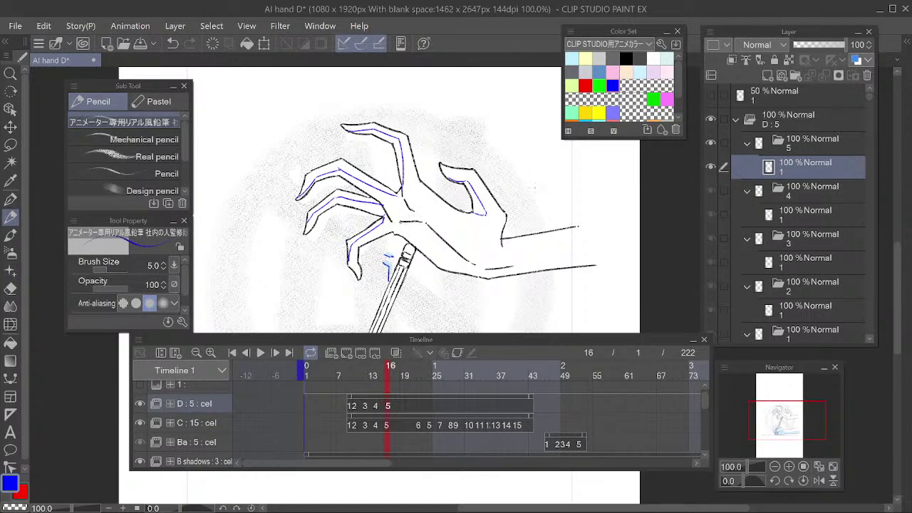
Draw shadow outlines along the forearm and from the index knuckle across to the thumb, marking the palm's shadow area with an X
{"action": "left_click_drag", "start_coordinate": [583, 249], "coordinate": [484, 269]}
{"action": "left_click_drag", "start_coordinate": [402, 198], "coordinate": [413, 215]}
{"action": "key", "text": "e"}
{"action": "key", "text": "p"}
{"action": "mouse_move", "coordinate": [410, 205]}
{"action": "left_mouse_down"}
{"action": "mouse_move", "coordinate": [468, 225]}
{"action": "mouse_move", "coordinate": [491, 227]}
{"action": "left_mouse_up"}
{"action": "key", "text": "e"}
{"action": "key", "text": "p"}
{"action": "key", "text": "space"}
{"action": "left_click_drag", "start_coordinate": [535, 205], "coordinate": [568, 213]}
{"action": "key", "text": "space"}
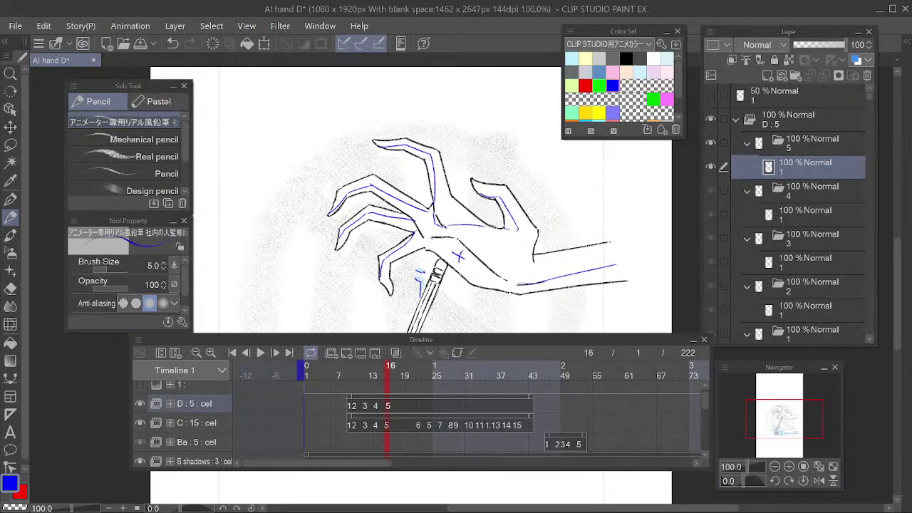
Erase the blue line running from the index knuckle to the thumb, and trim the line below the knuckle
{"action": "key", "text": "e"}
{"action": "key", "text": "p"}
{"action": "key", "text": "e"}
{"action": "left_click_drag", "start_coordinate": [506, 234], "coordinate": [488, 198]}
{"action": "key", "text": "p"}
{"action": "key", "text": "e"}
{"action": "left_click_drag", "start_coordinate": [437, 203], "coordinate": [446, 230]}
{"action": "key", "text": "p"}
Redraw the thumb's blue shadow line close to its inner contour on D cel 5 and erase the excess strokes around it
{"action": "key", "text": "e"}
{"action": "key", "text": "p"}
{"action": "mouse_move", "coordinate": [452, 197]}
{"action": "left_mouse_down"}
{"action": "mouse_move", "coordinate": [507, 234]}
{"action": "mouse_move", "coordinate": [500, 241]}
{"action": "mouse_move", "coordinate": [519, 245]}
{"action": "left_mouse_up"}
{"action": "key", "text": "e"}
{"action": "key", "text": "p"}
{"action": "key", "text": "e"}
{"action": "key", "text": "p"}
{"action": "key", "text": "e"}
{"action": "key", "text": "p"}
{"action": "left_click_drag", "start_coordinate": [501, 210], "coordinate": [508, 239]}
{"action": "key", "text": "e"}
{"action": "mouse_move", "coordinate": [462, 203]}
{"action": "left_mouse_down"}
{"action": "mouse_move", "coordinate": [507, 246]}
{"action": "mouse_move", "coordinate": [510, 235]}
{"action": "left_mouse_up"}
{"action": "key", "text": "p"}
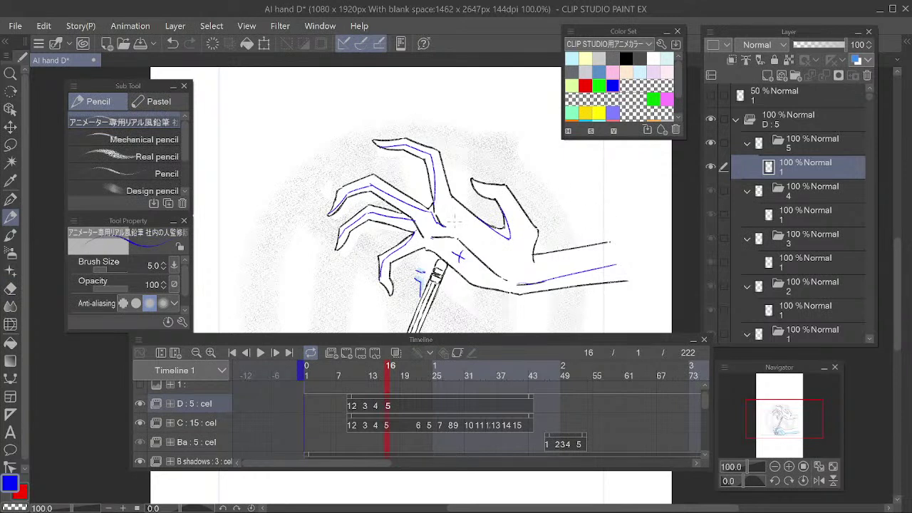
Draw one continuous blue shadow outline from the index knuckle across the hand and along the forearm, replacing the earlier forearm line
{"action": "mouse_move", "coordinate": [453, 226]}
{"action": "left_mouse_down"}
{"action": "mouse_move", "coordinate": [531, 284]}
{"action": "mouse_move", "coordinate": [620, 263]}
{"action": "left_mouse_up"}
{"action": "key", "text": "e"}
{"action": "key", "text": "p"}
{"action": "left_click_drag", "start_coordinate": [524, 279], "coordinate": [627, 263]}
{"action": "left_click_drag", "start_coordinate": [445, 227], "coordinate": [456, 230]}
{"action": "key", "text": "e"}
{"action": "key", "text": "p"}
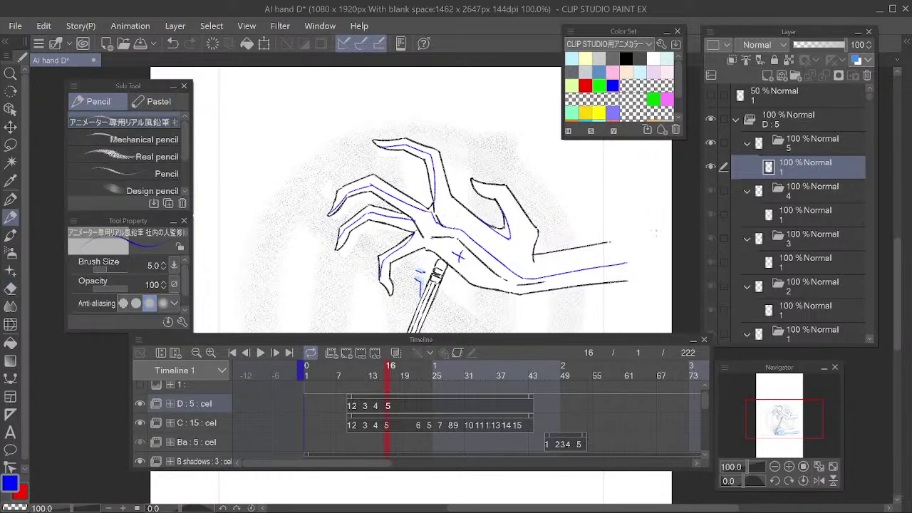
Create new D cel 6 at frame 26, in line with the C track's cel 7, and enable onion skin
{"action": "mouse_move", "coordinate": [591, 287]}
{"action": "left_mouse_down"}
{"action": "mouse_move", "coordinate": [572, 288]}
{"action": "mouse_move", "coordinate": [580, 245]}
{"action": "mouse_move", "coordinate": [575, 278]}
{"action": "left_mouse_up"}
{"action": "mouse_move", "coordinate": [394, 372]}
{"action": "left_mouse_down"}
{"action": "mouse_move", "coordinate": [428, 373]}
{"action": "mouse_move", "coordinate": [418, 375]}
{"action": "mouse_move", "coordinate": [428, 406]}
{"action": "mouse_move", "coordinate": [448, 401]}
{"action": "left_mouse_up"}
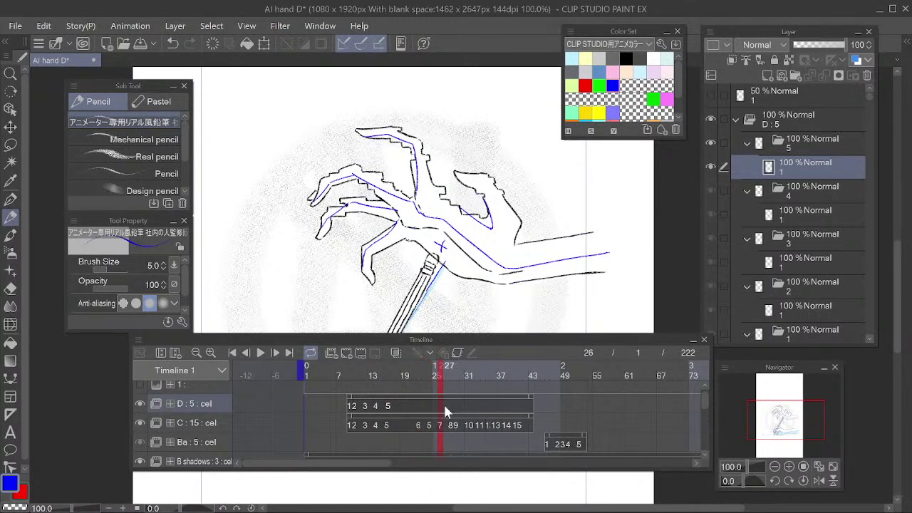
{"action": "key", "text": "alt+n"}
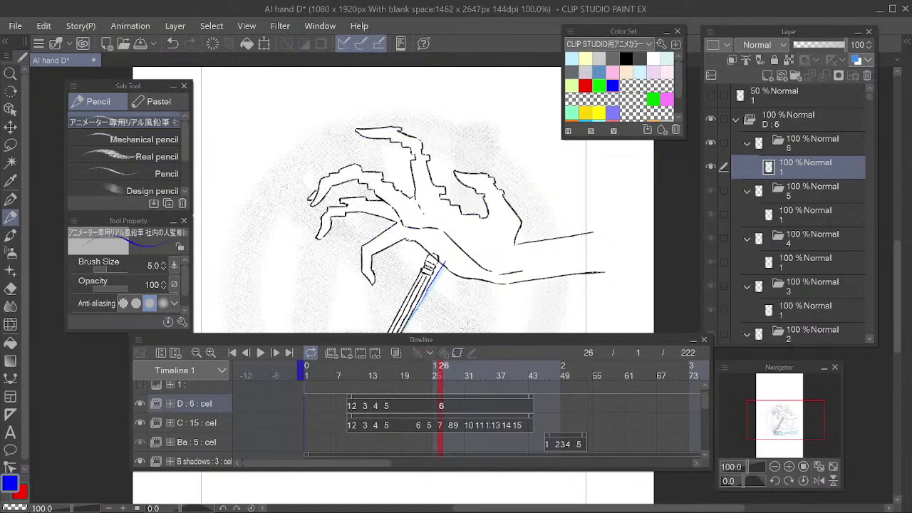
{"action": "mouse_move", "coordinate": [437, 368]}
{"action": "left_mouse_down"}
{"action": "mouse_move", "coordinate": [507, 376]}
{"action": "mouse_move", "coordinate": [434, 379]}
{"action": "mouse_move", "coordinate": [507, 377]}
{"action": "mouse_move", "coordinate": [431, 391]}
{"action": "mouse_move", "coordinate": [437, 410]}
{"action": "mouse_move", "coordinate": [459, 413]}
{"action": "mouse_move", "coordinate": [494, 397]}
{"action": "mouse_move", "coordinate": [440, 415]}
{"action": "mouse_move", "coordinate": [432, 411]}
{"action": "mouse_move", "coordinate": [505, 399]}
{"action": "mouse_move", "coordinate": [432, 413]}
{"action": "mouse_move", "coordinate": [442, 421]}
{"action": "left_mouse_up"}
{"action": "left_click", "coordinate": [396, 353]}
{"action": "left_click_drag", "start_coordinate": [551, 259], "coordinate": [569, 271]}
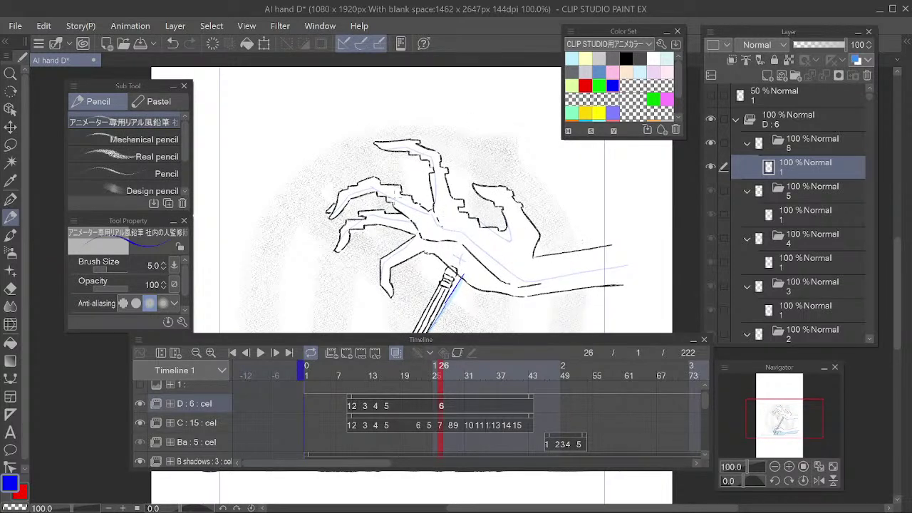
Draw the blue shadow outlines near the middle finger's base and along the ring finger on D cel 6, following the previous cel
{"action": "left_click_drag", "start_coordinate": [385, 198], "coordinate": [407, 206]}
{"action": "left_click_drag", "start_coordinate": [344, 229], "coordinate": [390, 214]}
{"action": "key", "text": "e"}
{"action": "key", "text": "p"}
{"action": "key", "text": "e"}
{"action": "left_click_drag", "start_coordinate": [391, 212], "coordinate": [375, 228]}
{"action": "key", "text": "p"}
Draw the blue shadow outline along the little finger on D cel 6, from its knuckle to the tip
{"action": "mouse_move", "coordinate": [382, 264]}
{"action": "left_mouse_down"}
{"action": "mouse_move", "coordinate": [408, 239]}
{"action": "mouse_move", "coordinate": [385, 261]}
{"action": "left_mouse_up"}
{"action": "key", "text": "e"}
{"action": "key", "text": "p"}
{"action": "key", "text": "e"}
{"action": "key", "text": "p"}
{"action": "mouse_move", "coordinate": [413, 233]}
{"action": "left_mouse_down"}
{"action": "mouse_move", "coordinate": [411, 250]}
{"action": "mouse_move", "coordinate": [385, 261]}
{"action": "mouse_move", "coordinate": [380, 279]}
{"action": "left_mouse_up"}
{"action": "key", "text": "e"}
{"action": "key", "text": "p"}
Draw the blue shadow outline along the index finger's tip section on D cel 6, cleaning up its edge
{"action": "mouse_move", "coordinate": [378, 146]}
{"action": "left_mouse_down"}
{"action": "mouse_move", "coordinate": [414, 151]}
{"action": "mouse_move", "coordinate": [381, 147]}
{"action": "left_mouse_up"}
{"action": "key", "text": "e"}
{"action": "key", "text": "p"}
{"action": "left_click_drag", "start_coordinate": [379, 146], "coordinate": [413, 150]}
{"action": "key", "text": "e"}
{"action": "left_click_drag", "start_coordinate": [371, 142], "coordinate": [415, 148]}
{"action": "key", "text": "p"}
Continue the blue shadow outline along the index finger's upper section on D cel 6, from its tip to the bent joint
{"action": "key", "text": "e"}
{"action": "key", "text": "p"}
{"action": "key", "text": "e"}
{"action": "key", "text": "p"}
{"action": "key", "text": "e"}
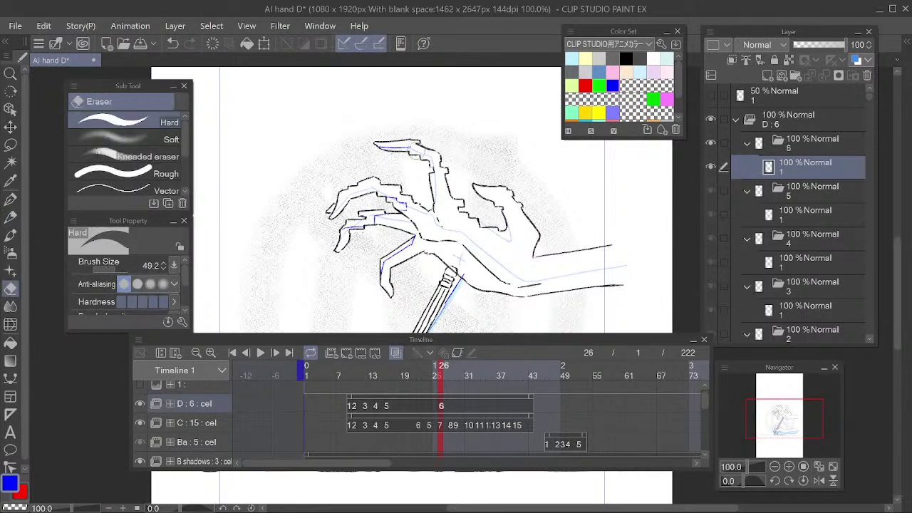
{"action": "key", "text": "p"}
{"action": "key", "text": "e"}
{"action": "key", "text": "p"}
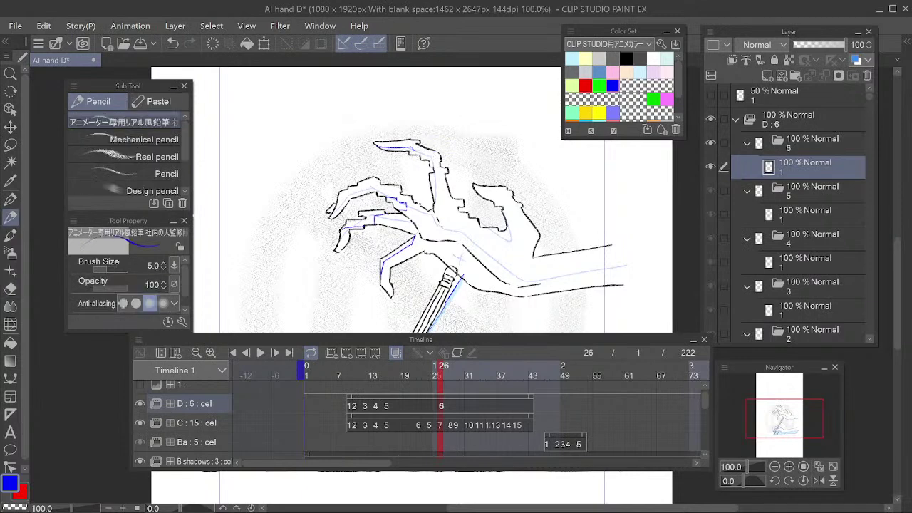
{"action": "key", "text": "e"}
{"action": "key", "text": "p"}
{"action": "key", "text": "e"}
{"action": "key", "text": "p"}
{"action": "left_click_drag", "start_coordinate": [423, 150], "coordinate": [435, 158]}
{"action": "key", "text": "e"}
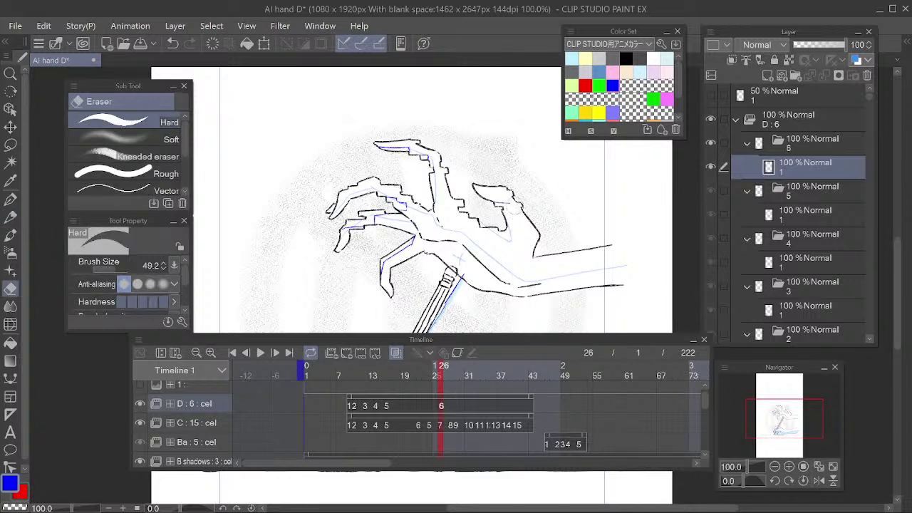
Draw the blue shadow outline down the index finger's lower section on D cel 6 to its base at the palm
{"action": "key", "text": "p"}
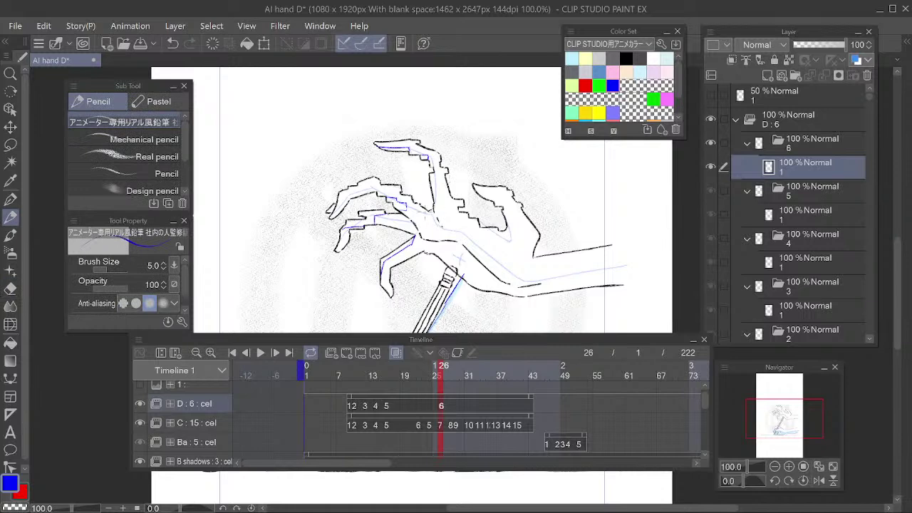
{"action": "key", "text": "e"}
{"action": "key", "text": "p"}
{"action": "key", "text": "e"}
{"action": "key", "text": "p"}
{"action": "key", "text": "e"}
{"action": "key", "text": "p"}
{"action": "key", "text": "e"}
{"action": "key", "text": "p"}
{"action": "key", "text": "e"}
{"action": "key", "text": "p"}
{"action": "key", "text": "e"}
{"action": "key", "text": "p"}
{"action": "key", "text": "e"}
{"action": "key", "text": "p"}
{"action": "left_click_drag", "start_coordinate": [433, 207], "coordinate": [442, 227]}
{"action": "key", "text": "e"}
{"action": "key", "text": "p"}
Draw the blue shadow outline along the inner side of the thumb on D cel 6, cleaning up its edge
{"action": "mouse_move", "coordinate": [503, 207]}
{"action": "left_mouse_down"}
{"action": "mouse_move", "coordinate": [516, 239]}
{"action": "mouse_move", "coordinate": [490, 231]}
{"action": "mouse_move", "coordinate": [503, 237]}
{"action": "left_mouse_up"}
{"action": "key", "text": "e"}
{"action": "key", "text": "p"}
{"action": "key", "text": "e"}
{"action": "key", "text": "p"}
{"action": "key", "text": "e"}
{"action": "key", "text": "p"}
Draw the stepped blue shadow outline along the edge between the index finger and thumb on D cel 6
{"action": "left_click_drag", "start_coordinate": [458, 195], "coordinate": [461, 213]}
{"action": "key", "text": "e"}
{"action": "key", "text": "p"}
{"action": "mouse_move", "coordinate": [471, 217]}
{"action": "left_mouse_down"}
{"action": "mouse_move", "coordinate": [482, 227]}
{"action": "mouse_move", "coordinate": [468, 228]}
{"action": "mouse_move", "coordinate": [470, 219]}
{"action": "mouse_move", "coordinate": [461, 227]}
{"action": "mouse_move", "coordinate": [488, 235]}
{"action": "left_mouse_up"}
{"action": "key", "text": "e"}
{"action": "key", "text": "p"}
Draw the blue shadow line along the forearm to the wrist on D cel 6, erasing stray marks at the palm
{"action": "left_click_drag", "start_coordinate": [629, 264], "coordinate": [519, 283]}
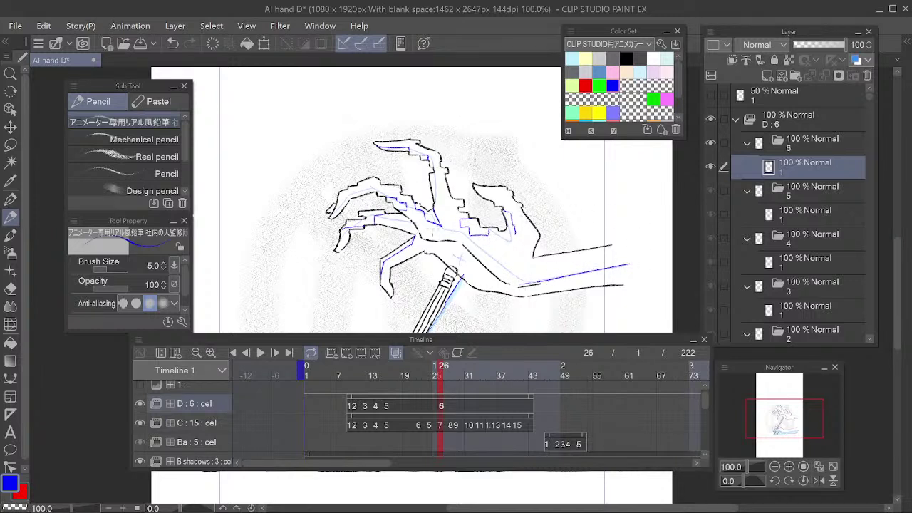
{"action": "key", "text": "e"}
{"action": "left_click_drag", "start_coordinate": [453, 241], "coordinate": [466, 248]}
{"action": "key", "text": "p"}
{"action": "key", "text": "e"}
{"action": "key", "text": "p"}
{"action": "key", "text": "e"}
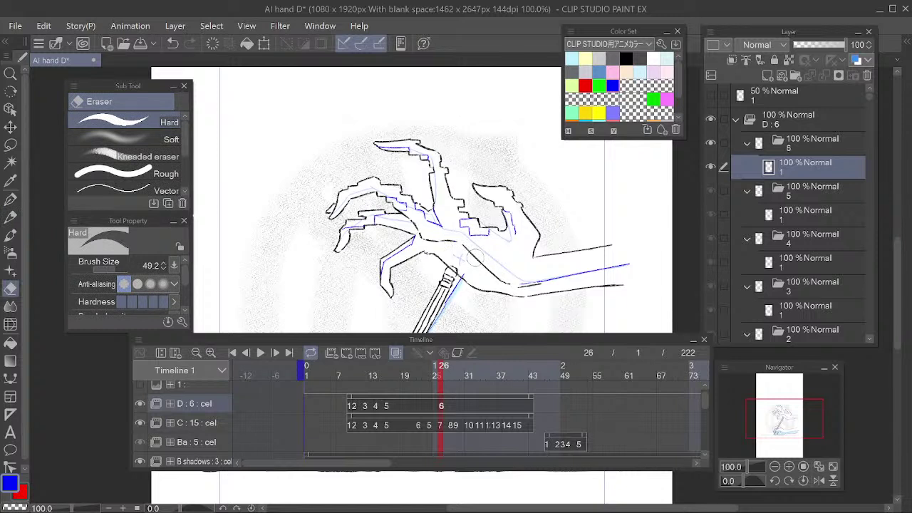
{"action": "key", "text": "p"}
{"action": "key", "text": "e"}
{"action": "key", "text": "p"}
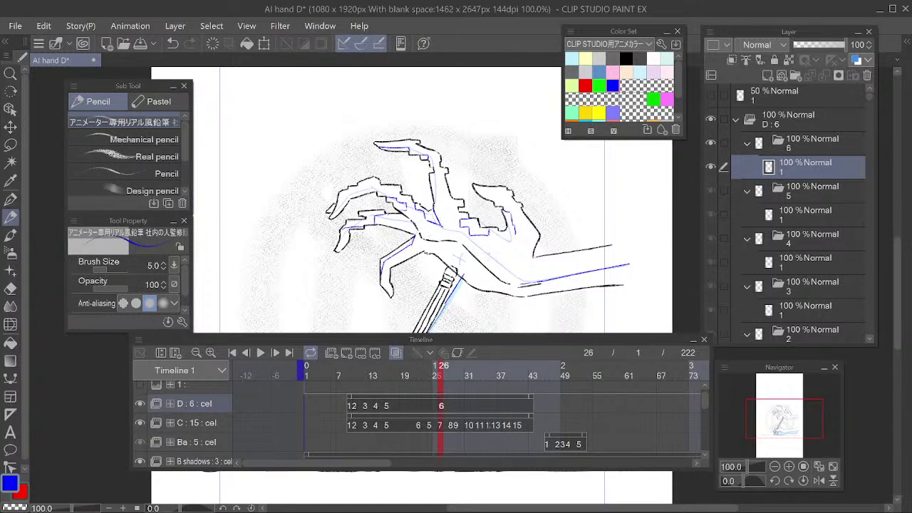
Draw the blue shadow line across the palm on D cel 6, joining it to the forearm line at the wrist
{"action": "key", "text": "e"}
{"action": "left_click_drag", "start_coordinate": [518, 285], "coordinate": [547, 281]}
{"action": "key", "text": "p"}
{"action": "mouse_move", "coordinate": [461, 243]}
{"action": "left_mouse_down"}
{"action": "mouse_move", "coordinate": [533, 287]}
{"action": "mouse_move", "coordinate": [563, 277]}
{"action": "left_mouse_up"}
{"action": "key", "text": "e"}
{"action": "key", "text": "p"}
{"action": "key", "text": "e"}
{"action": "key", "text": "p"}
{"action": "key", "text": "e"}
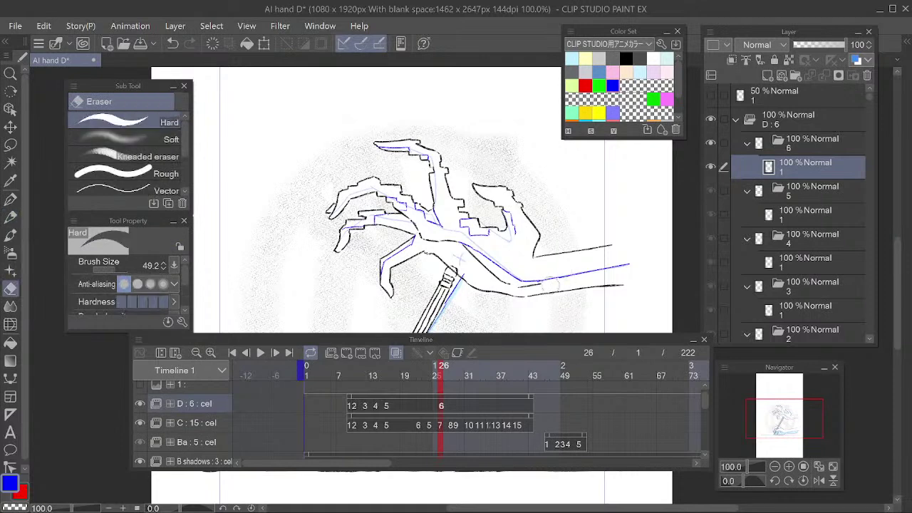
{"action": "key", "text": "p"}
Clean up and refine the blue shadow outline around the thumb on D cel 6
{"action": "key", "text": "e"}
{"action": "mouse_move", "coordinate": [513, 217]}
{"action": "left_mouse_down"}
{"action": "mouse_move", "coordinate": [519, 230]}
{"action": "mouse_move", "coordinate": [519, 211]}
{"action": "mouse_move", "coordinate": [512, 222]}
{"action": "mouse_move", "coordinate": [520, 227]}
{"action": "left_mouse_up"}
{"action": "key", "text": "p"}
{"action": "key", "text": "e"}
{"action": "key", "text": "p"}
{"action": "key", "text": "e"}
{"action": "key", "text": "p"}
{"action": "key", "text": "e"}
{"action": "key", "text": "p"}
{"action": "key", "text": "e"}
{"action": "key", "text": "p"}
Create new D cels 7 at frame 28 and 8 at frame 38, in line with the C track's cels 8 and 14
{"action": "mouse_move", "coordinate": [441, 377]}
{"action": "left_mouse_down"}
{"action": "mouse_move", "coordinate": [488, 382]}
{"action": "mouse_move", "coordinate": [438, 391]}
{"action": "mouse_move", "coordinate": [451, 401]}
{"action": "left_mouse_up"}
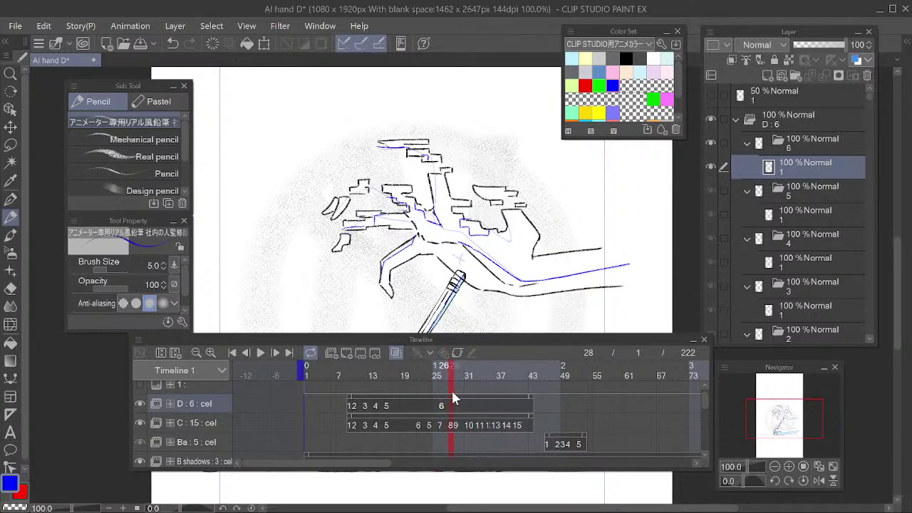
{"action": "key", "text": "alt+n"}
{"action": "mouse_move", "coordinate": [459, 370]}
{"action": "left_mouse_down"}
{"action": "mouse_move", "coordinate": [531, 388]}
{"action": "mouse_move", "coordinate": [483, 403]}
{"action": "mouse_move", "coordinate": [503, 401]}
{"action": "mouse_move", "coordinate": [494, 403]}
{"action": "mouse_move", "coordinate": [506, 394]}
{"action": "mouse_move", "coordinate": [500, 371]}
{"action": "left_mouse_up"}
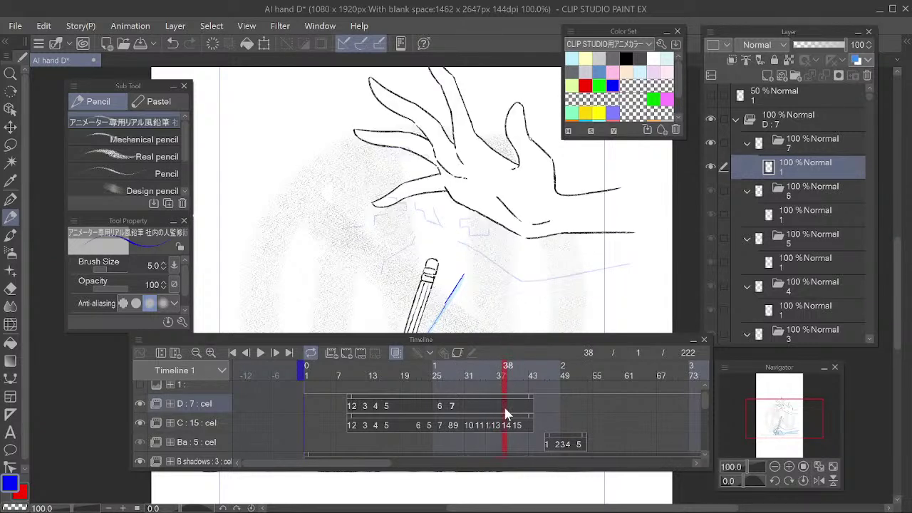
{"action": "key", "text": "alt+n"}
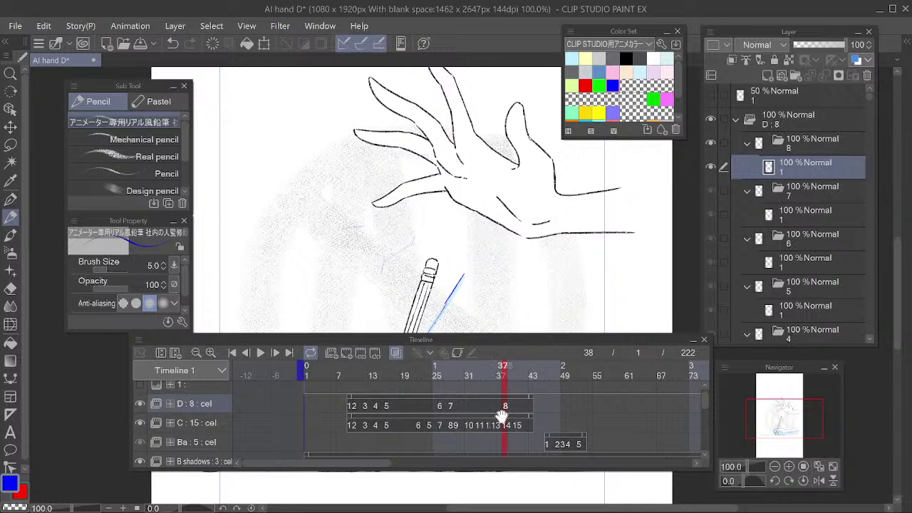
Draw the blue shadow line along the middle finger on D cel 8, from the tip to its base beside the index finger
{"action": "left_click_drag", "start_coordinate": [532, 198], "coordinate": [497, 273]}
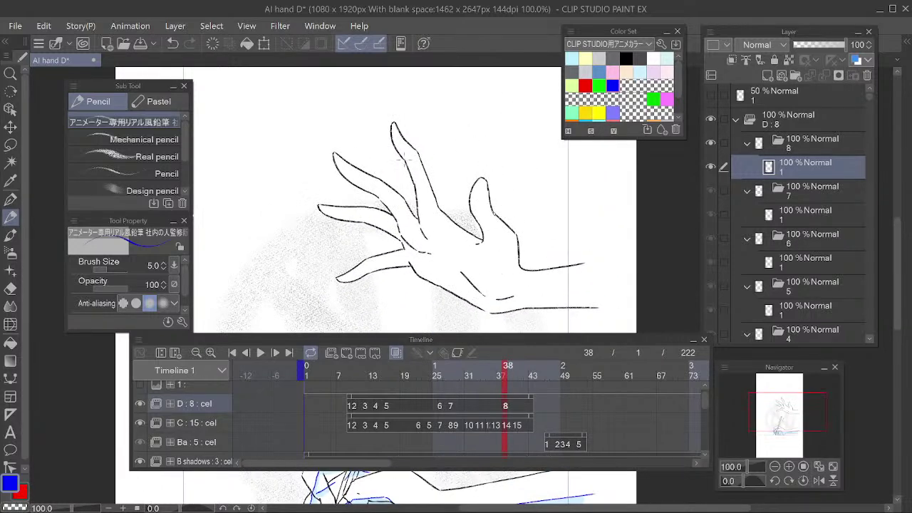
{"action": "left_click_drag", "start_coordinate": [344, 171], "coordinate": [396, 202]}
{"action": "key", "text": "e"}
{"action": "key", "text": "p"}
{"action": "left_click_drag", "start_coordinate": [342, 174], "coordinate": [405, 217]}
{"action": "key", "text": "e"}
{"action": "key", "text": "p"}
{"action": "key", "text": "e"}
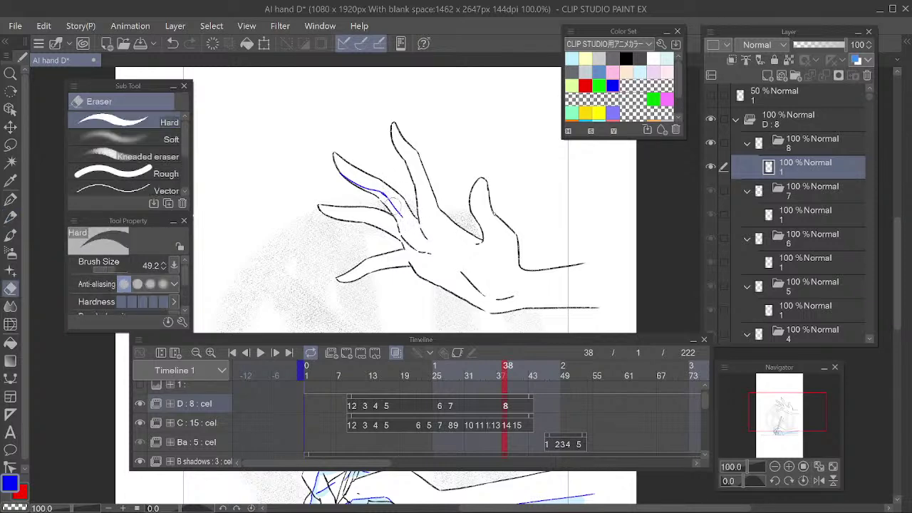
{"action": "key", "text": "p"}
{"action": "key", "text": "e"}
{"action": "key", "text": "p"}
{"action": "key", "text": "e"}
{"action": "mouse_move", "coordinate": [376, 189]}
{"action": "left_mouse_down"}
{"action": "mouse_move", "coordinate": [356, 183]}
{"action": "mouse_move", "coordinate": [422, 225]}
{"action": "left_mouse_up"}
{"action": "key", "text": "p"}
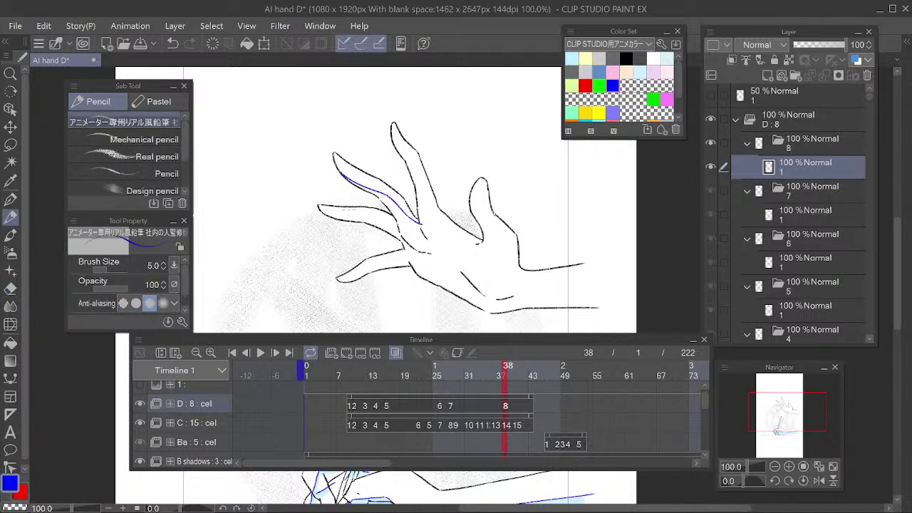
Draw the blue shadow line along the ring finger on D cel 8, from the tip to its base
{"action": "mouse_move", "coordinate": [322, 213]}
{"action": "left_mouse_down"}
{"action": "mouse_move", "coordinate": [368, 218]}
{"action": "mouse_move", "coordinate": [313, 209]}
{"action": "mouse_move", "coordinate": [387, 222]}
{"action": "left_mouse_up"}
{"action": "key", "text": "e"}
{"action": "key", "text": "p"}
{"action": "key", "text": "e"}
{"action": "key", "text": "p"}
{"action": "left_click_drag", "start_coordinate": [323, 213], "coordinate": [402, 227]}
Draw the blue shadow line along the little finger on D cel 8, from the tip to its base
{"action": "left_click_drag", "start_coordinate": [339, 280], "coordinate": [403, 247]}
{"action": "key", "text": "e"}
{"action": "key", "text": "p"}
{"action": "key", "text": "e"}
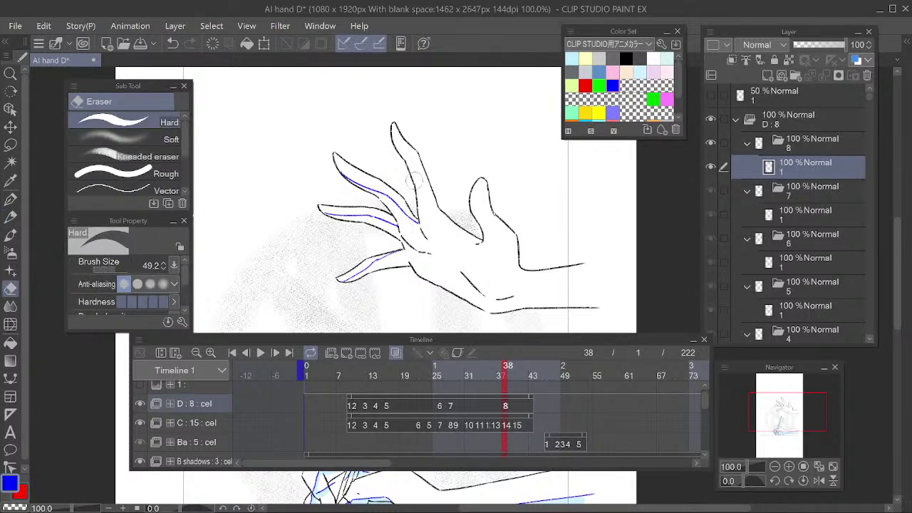
{"action": "key", "text": "p"}
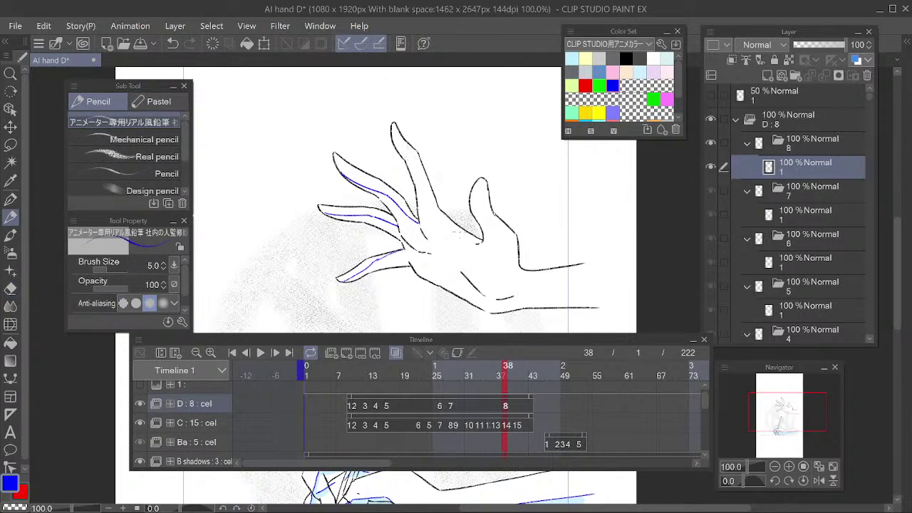
{"action": "key", "text": "e"}
{"action": "mouse_move", "coordinate": [451, 220]}
{"action": "left_mouse_down"}
{"action": "mouse_move", "coordinate": [512, 274]}
{"action": "mouse_move", "coordinate": [563, 271]}
{"action": "mouse_move", "coordinate": [497, 294]}
{"action": "left_mouse_up"}
{"action": "key", "text": "ctrl+z"}
Draw the blue shadow line from the middle finger's base into the palm on D cel 8, cleaning it up around the index finger's base
{"action": "key", "text": "p"}
{"action": "key", "text": "e"}
{"action": "key", "text": "p"}
{"action": "key", "text": "e"}
{"action": "key", "text": "p"}
{"action": "mouse_move", "coordinate": [413, 211]}
{"action": "left_mouse_down"}
{"action": "mouse_move", "coordinate": [453, 243]}
{"action": "mouse_move", "coordinate": [434, 219]}
{"action": "mouse_move", "coordinate": [452, 240]}
{"action": "mouse_move", "coordinate": [431, 228]}
{"action": "mouse_move", "coordinate": [455, 249]}
{"action": "left_mouse_up"}
{"action": "key", "text": "e"}
{"action": "key", "text": "p"}
{"action": "key", "text": "e"}
{"action": "key", "text": "p"}
{"action": "key", "text": "e"}
{"action": "mouse_move", "coordinate": [426, 211]}
{"action": "left_mouse_down"}
{"action": "mouse_move", "coordinate": [454, 251]}
{"action": "mouse_move", "coordinate": [430, 239]}
{"action": "mouse_move", "coordinate": [463, 252]}
{"action": "mouse_move", "coordinate": [427, 235]}
{"action": "mouse_move", "coordinate": [451, 243]}
{"action": "mouse_move", "coordinate": [435, 232]}
{"action": "mouse_move", "coordinate": [427, 234]}
{"action": "mouse_move", "coordinate": [436, 247]}
{"action": "mouse_move", "coordinate": [457, 259]}
{"action": "mouse_move", "coordinate": [427, 237]}
{"action": "mouse_move", "coordinate": [459, 254]}
{"action": "mouse_move", "coordinate": [441, 240]}
{"action": "left_mouse_up"}
{"action": "key", "text": "p"}
Extend the blue palm shadow line on D cel 8 to the wrist and forearm, and outline the shadow along the thumb-side wrist edge
{"action": "key", "text": "e"}
{"action": "key", "text": "p"}
{"action": "key", "text": "e"}
{"action": "key", "text": "p"}
{"action": "key", "text": "e"}
{"action": "key", "text": "p"}
{"action": "key", "text": "e"}
{"action": "key", "text": "p"}
{"action": "key", "text": "e"}
{"action": "left_click_drag", "start_coordinate": [498, 297], "coordinate": [507, 291]}
{"action": "key", "text": "p"}
{"action": "mouse_move", "coordinate": [449, 252]}
{"action": "left_mouse_down"}
{"action": "mouse_move", "coordinate": [489, 290]}
{"action": "mouse_move", "coordinate": [451, 253]}
{"action": "mouse_move", "coordinate": [507, 292]}
{"action": "left_mouse_up"}
{"action": "key", "text": "e"}
{"action": "key", "text": "p"}
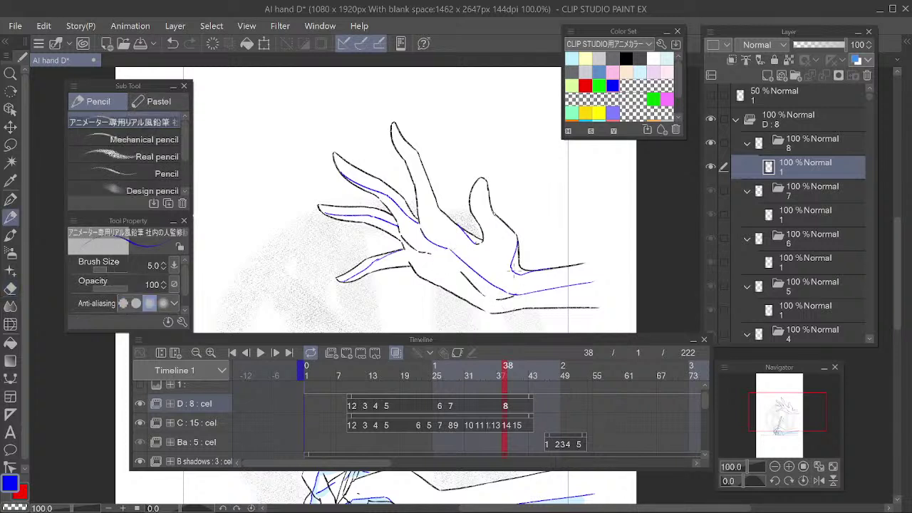
{"action": "key", "text": "e"}
{"action": "key", "text": "p"}
{"action": "left_click_drag", "start_coordinate": [522, 216], "coordinate": [505, 214]}
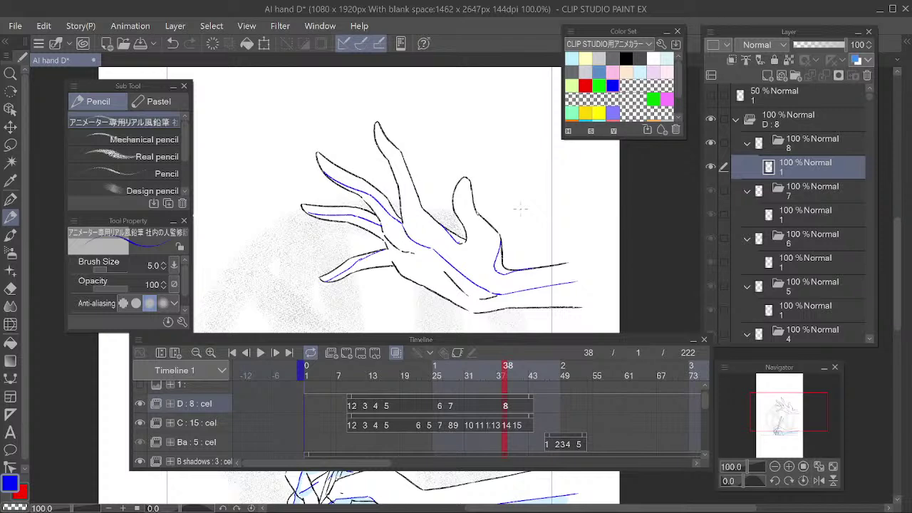
{"action": "left_click_drag", "start_coordinate": [475, 239], "coordinate": [492, 226]}
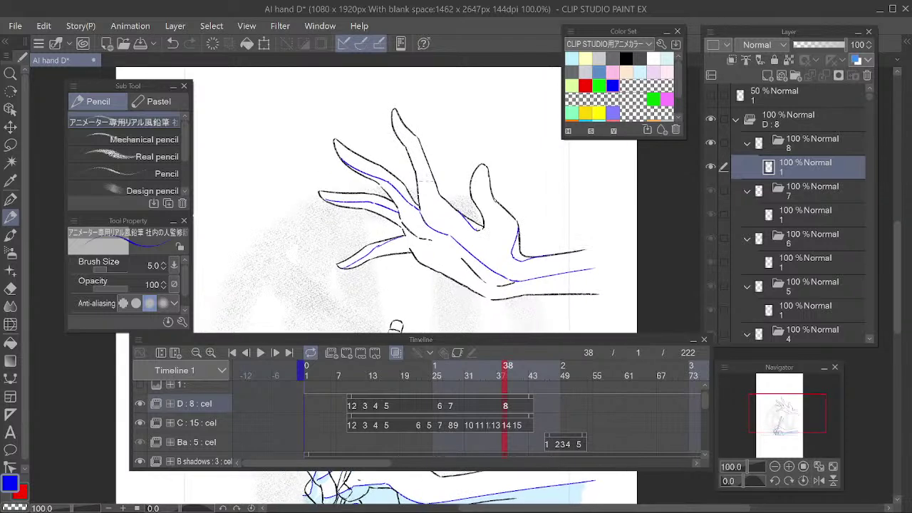
{"action": "mouse_move", "coordinate": [411, 217]}
{"action": "left_mouse_down"}
{"action": "mouse_move", "coordinate": [428, 222]}
{"action": "mouse_move", "coordinate": [403, 248]}
{"action": "left_mouse_up"}
{"action": "key", "text": "e"}
{"action": "key", "text": "p"}
{"action": "key", "text": "e"}
{"action": "key", "text": "p"}
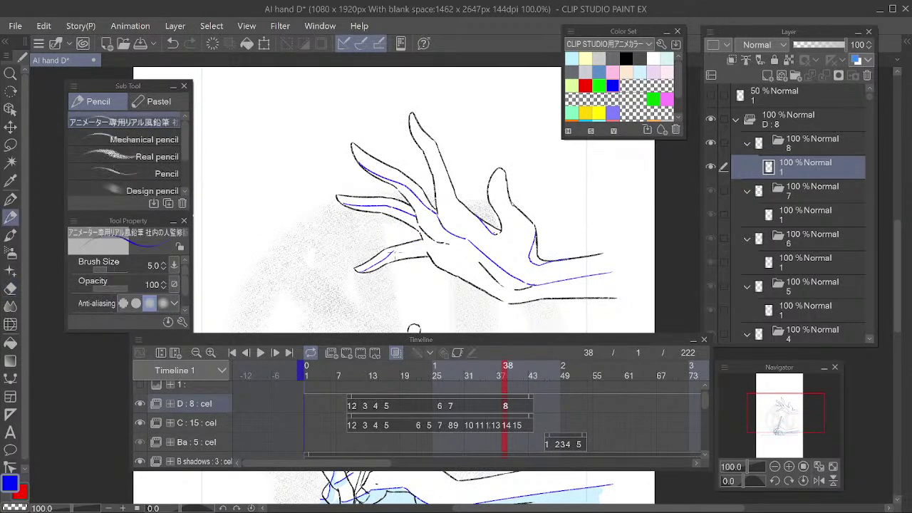
{"action": "key", "text": "e"}
{"action": "key", "text": "p"}
{"action": "key", "text": "e"}
{"action": "key", "text": "p"}
{"action": "left_click_drag", "start_coordinate": [459, 163], "coordinate": [464, 183]}
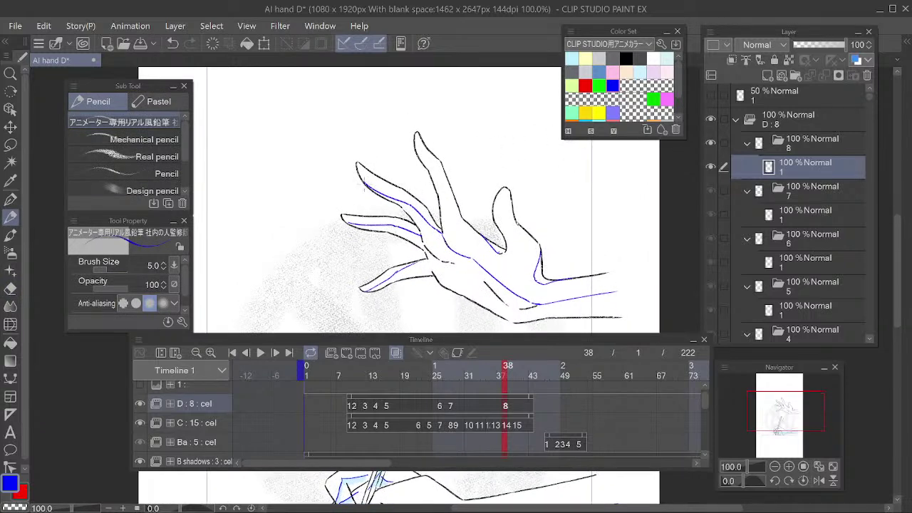
{"action": "left_click_drag", "start_coordinate": [567, 240], "coordinate": [548, 246]}
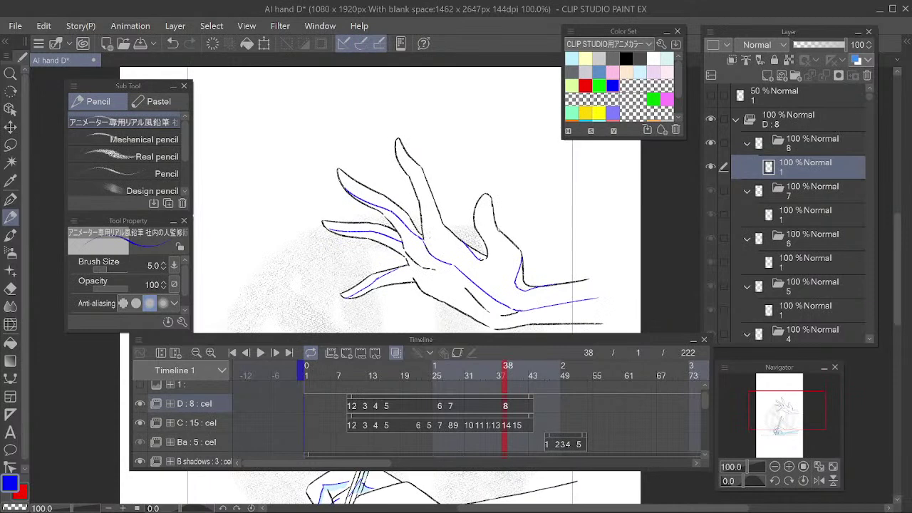
{"action": "key", "text": "e"}
{"action": "key", "text": "p"}
{"action": "left_click_drag", "start_coordinate": [570, 257], "coordinate": [564, 247]}
{"action": "key", "text": "e"}
{"action": "key", "text": "p"}
{"action": "mouse_move", "coordinate": [470, 247]}
{"action": "left_mouse_down"}
{"action": "mouse_move", "coordinate": [449, 222]}
{"action": "mouse_move", "coordinate": [478, 249]}
{"action": "left_mouse_up"}
{"action": "key", "text": "e"}
{"action": "key", "text": "p"}
{"action": "mouse_move", "coordinate": [588, 259]}
{"action": "left_mouse_down"}
{"action": "mouse_move", "coordinate": [615, 241]}
{"action": "mouse_move", "coordinate": [572, 260]}
{"action": "mouse_move", "coordinate": [580, 252]}
{"action": "mouse_move", "coordinate": [617, 264]}
{"action": "mouse_move", "coordinate": [607, 268]}
{"action": "left_mouse_up"}
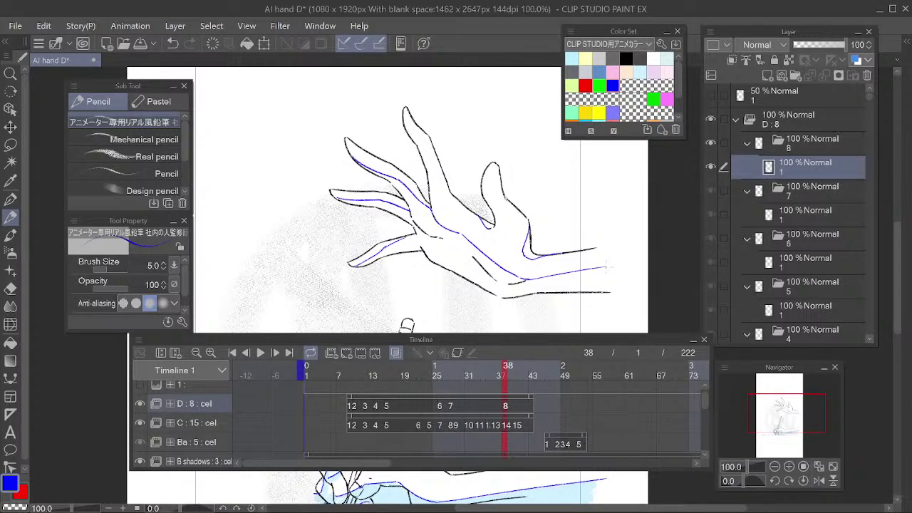
{"action": "mouse_move", "coordinate": [560, 262]}
{"action": "left_mouse_down"}
{"action": "mouse_move", "coordinate": [560, 238]}
{"action": "mouse_move", "coordinate": [544, 276]}
{"action": "mouse_move", "coordinate": [549, 253]}
{"action": "left_mouse_up"}
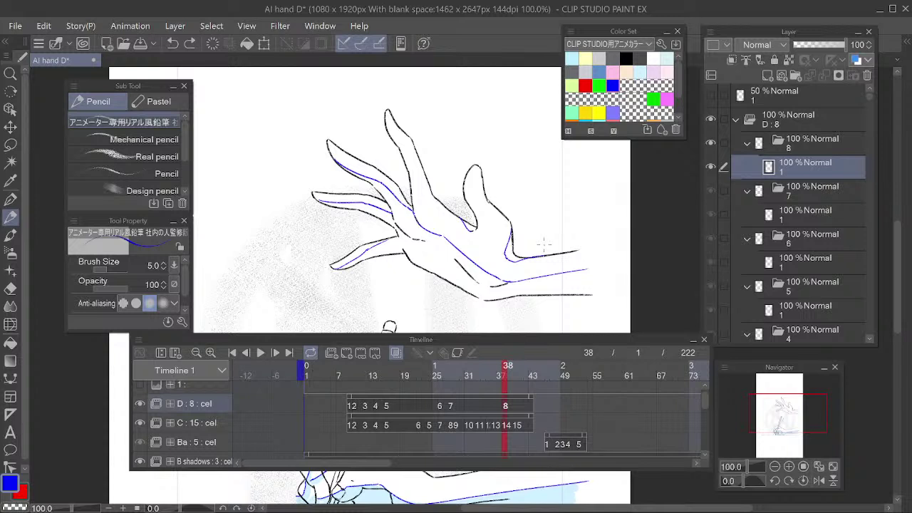
Move the playhead to frame 40 on the timeline, where C cel 15 begins
{"action": "left_click", "coordinate": [520, 376]}
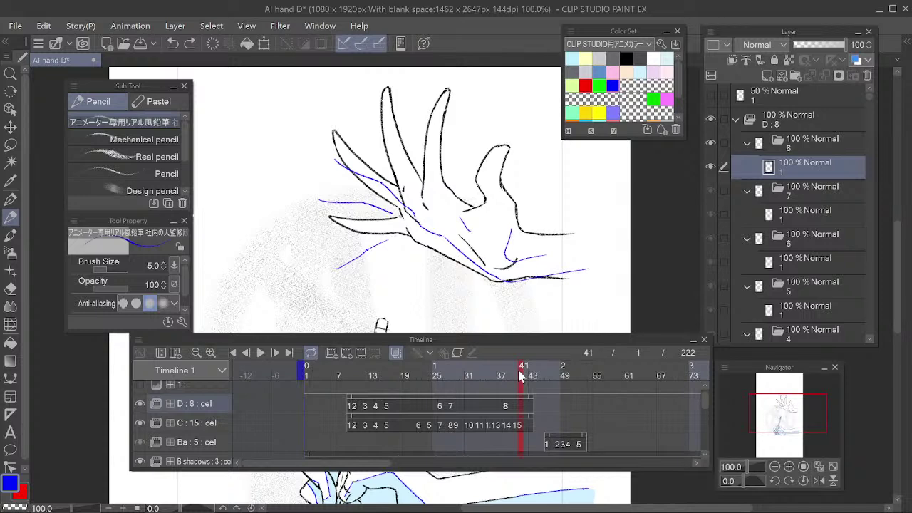
{"action": "mouse_move", "coordinate": [502, 373]}
{"action": "left_mouse_down"}
{"action": "mouse_move", "coordinate": [534, 379]}
{"action": "mouse_move", "coordinate": [507, 380]}
{"action": "mouse_move", "coordinate": [517, 394]}
{"action": "left_mouse_up"}
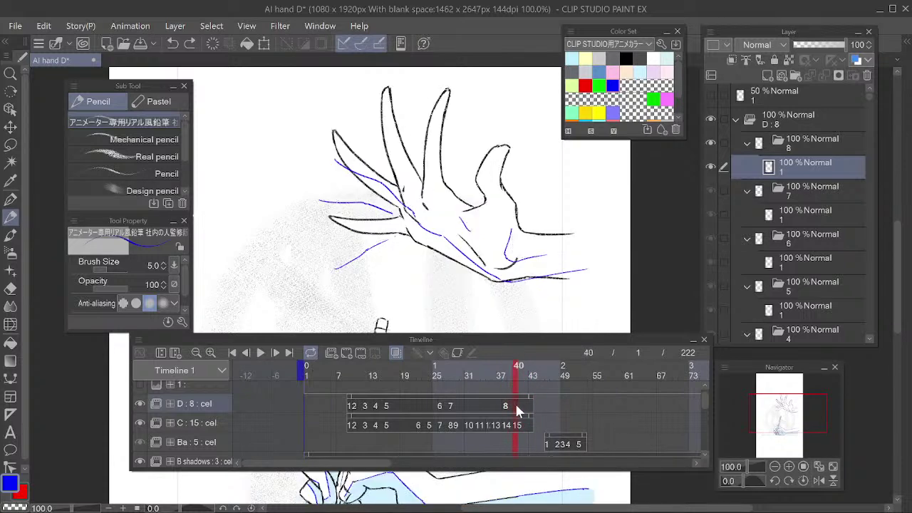
{"action": "key", "text": "alt+n"}
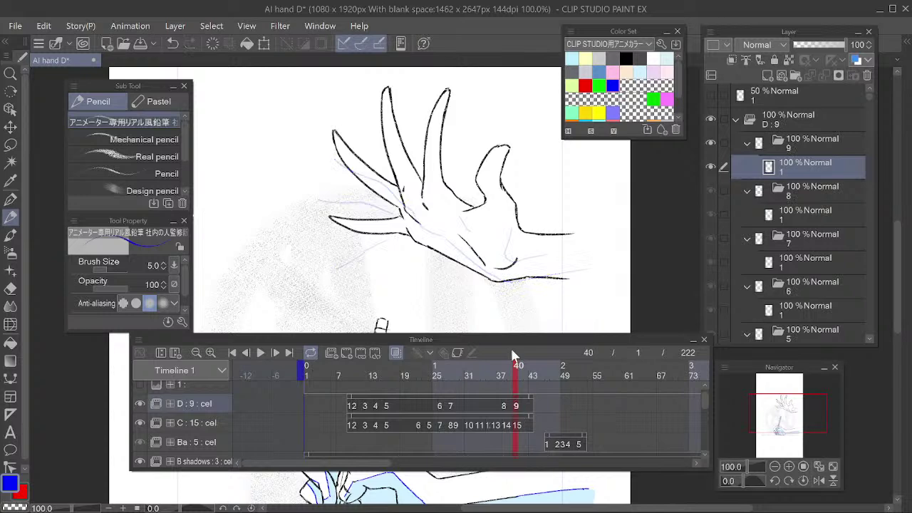
{"action": "scroll", "coordinate": [490, 158], "scroll_direction": "down", "scroll_amount": 3}
{"action": "scroll", "coordinate": [526, 216], "scroll_direction": "up", "scroll_amount": 1}
{"action": "left_click_drag", "start_coordinate": [576, 418], "coordinate": [495, 401]}
{"action": "left_click_drag", "start_coordinate": [445, 369], "coordinate": [470, 385]}
{"action": "left_click_drag", "start_coordinate": [541, 409], "coordinate": [572, 395]}
{"action": "mouse_move", "coordinate": [499, 375]}
{"action": "left_mouse_down"}
{"action": "mouse_move", "coordinate": [452, 374]}
{"action": "mouse_move", "coordinate": [503, 375]}
{"action": "mouse_move", "coordinate": [489, 377]}
{"action": "left_mouse_up"}
{"action": "left_click", "coordinate": [489, 418]}
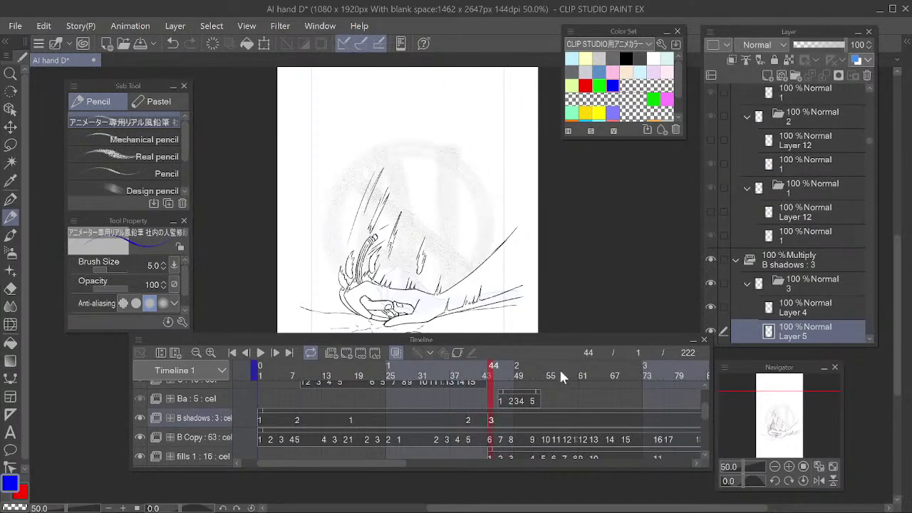
{"action": "scroll", "coordinate": [554, 384], "scroll_direction": "down", "scroll_amount": 1}
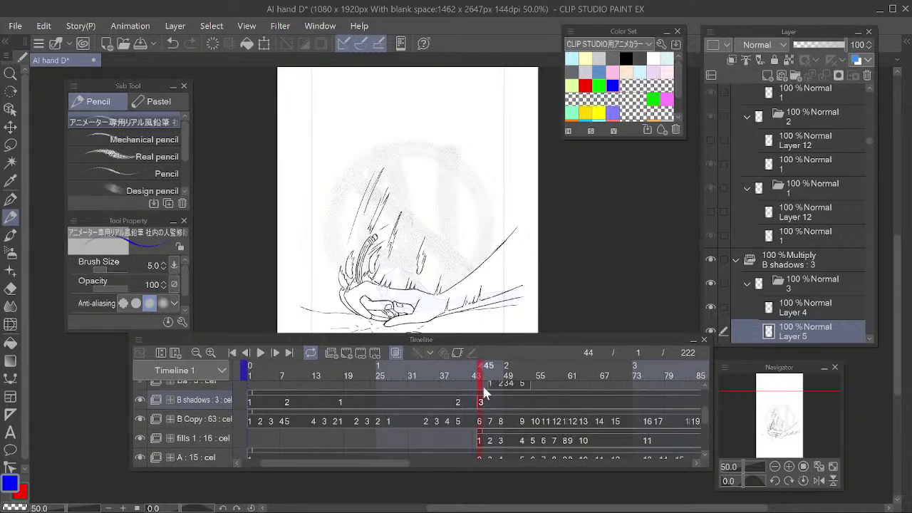
{"action": "scroll", "coordinate": [455, 235], "scroll_direction": "up", "scroll_amount": 5}
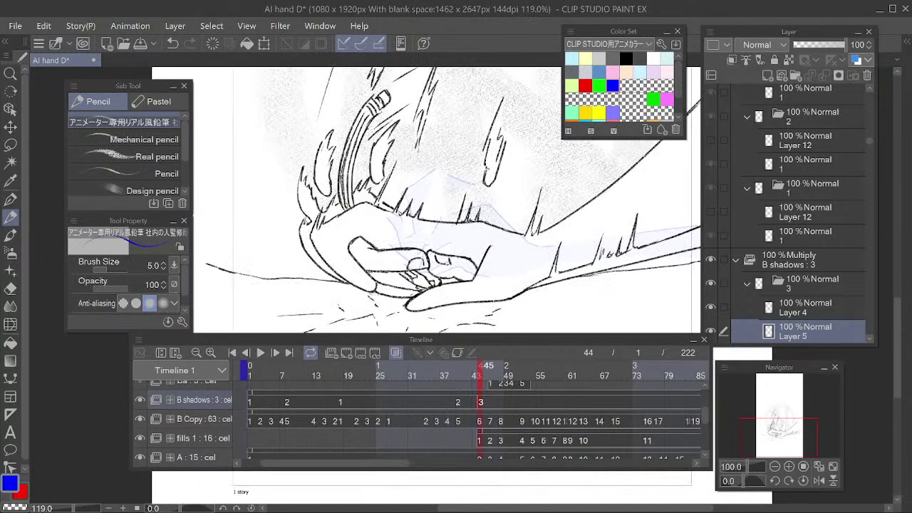
{"action": "scroll", "coordinate": [456, 235], "scroll_direction": "down", "scroll_amount": 1}
{"action": "scroll", "coordinate": [456, 235], "scroll_direction": "up", "scroll_amount": 1}
{"action": "key", "text": "ctrl+z"}
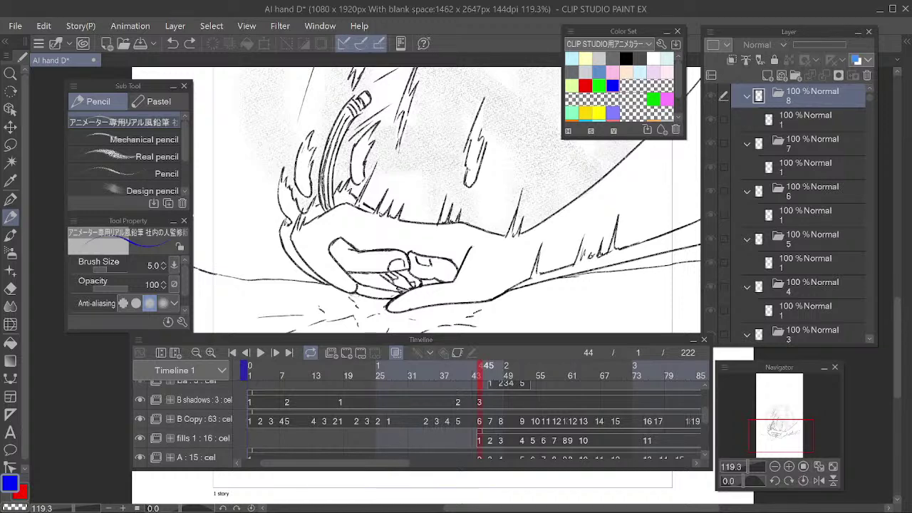
At frame 44, check the layers of cel 3 in the B shadows folder and delete its Layer 4
{"action": "left_click_drag", "start_coordinate": [479, 376], "coordinate": [480, 378]}
{"action": "scroll", "coordinate": [473, 328], "scroll_direction": "down", "scroll_amount": 3}
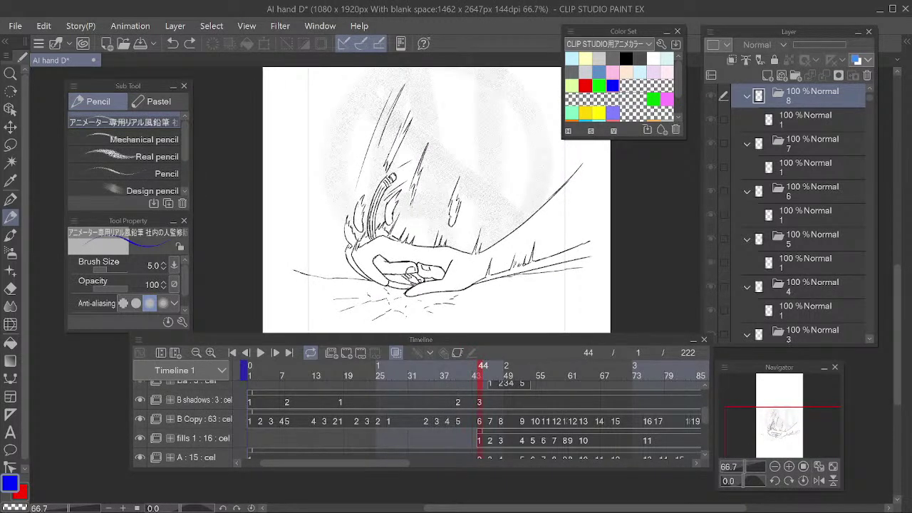
{"action": "scroll", "coordinate": [407, 271], "scroll_direction": "up", "scroll_amount": 2}
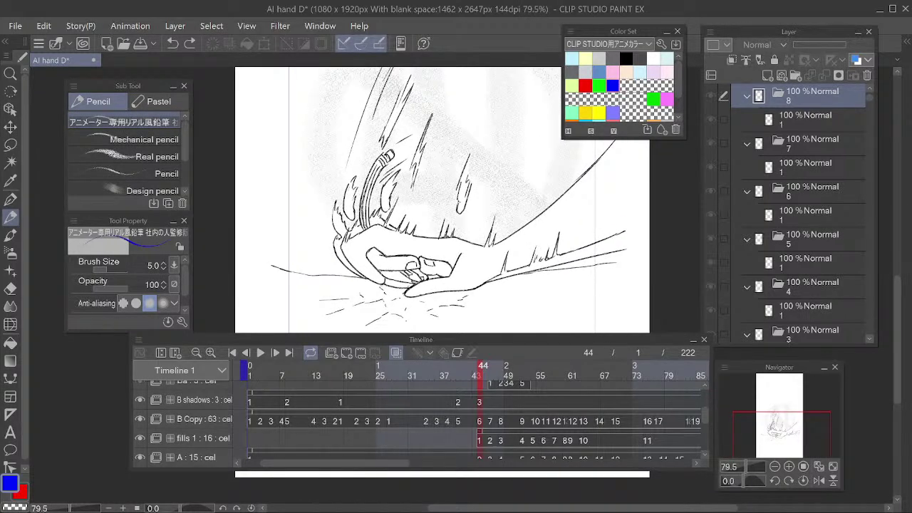
{"action": "scroll", "coordinate": [373, 275], "scroll_direction": "up", "scroll_amount": 2}
{"action": "left_click_drag", "start_coordinate": [479, 374], "coordinate": [478, 378]}
{"action": "left_click", "coordinate": [478, 399]}
{"action": "left_click_drag", "start_coordinate": [798, 302], "coordinate": [803, 246]}
{"action": "left_click", "coordinate": [708, 269]}
{"action": "left_click", "coordinate": [708, 268]}
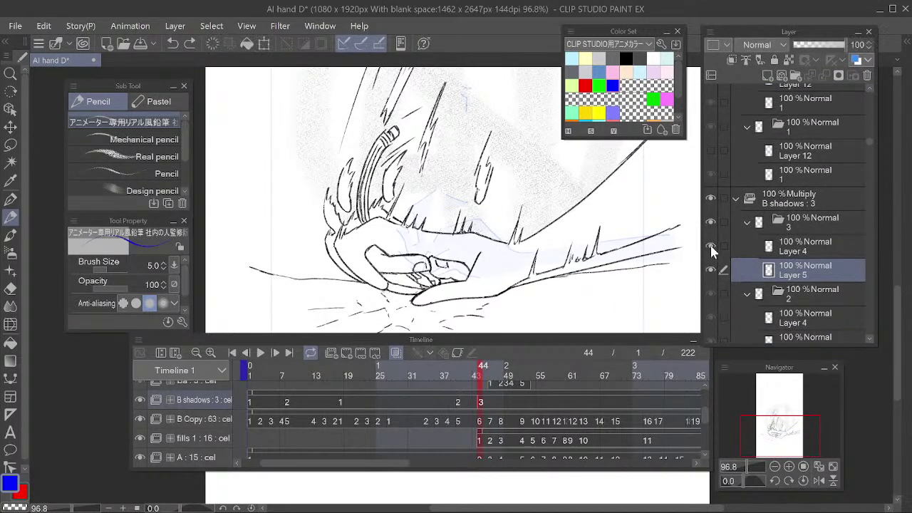
{"action": "left_click", "coordinate": [709, 246]}
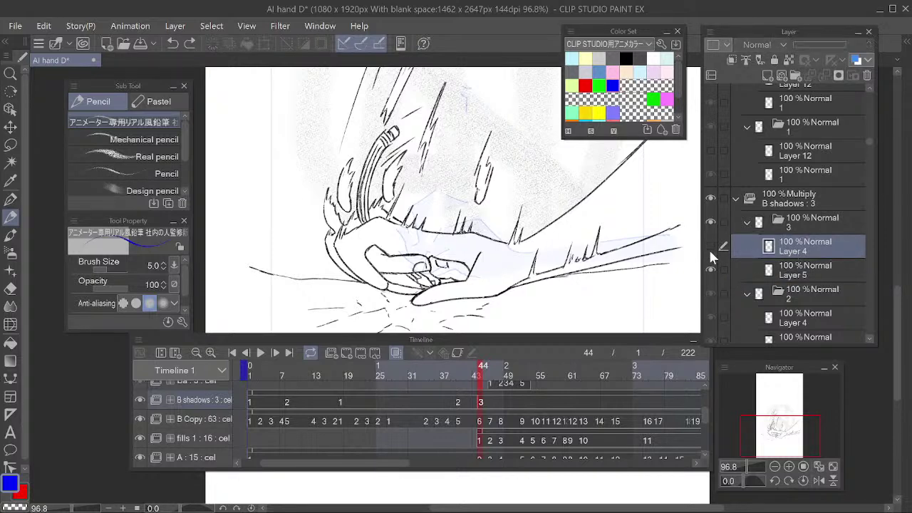
{"action": "left_click_drag", "start_coordinate": [819, 282], "coordinate": [819, 218]}
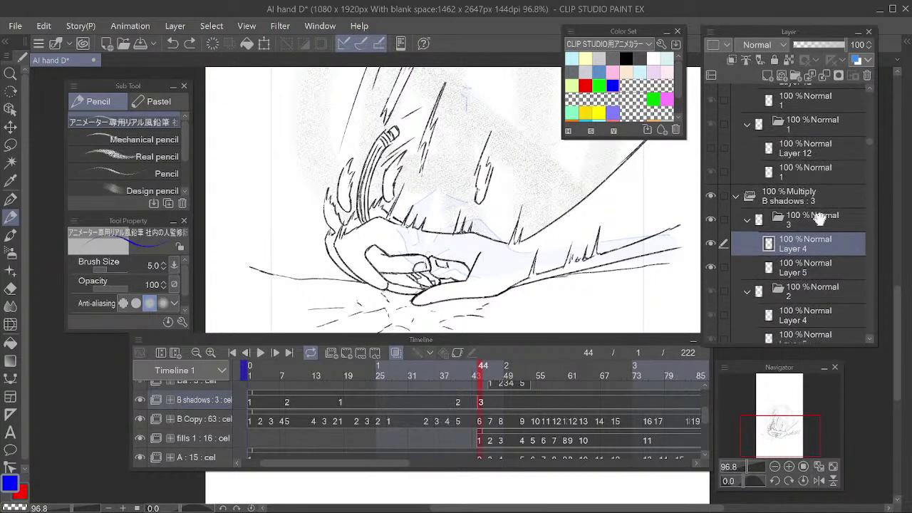
{"action": "left_click", "coordinate": [866, 75]}
Reduce the pencil size to 4 and draw a blue shadow line across the hand just above the curled fingers on Layer 5
{"action": "key", "text": "bracketleft"}
{"action": "mouse_move", "coordinate": [564, 260]}
{"action": "left_mouse_down"}
{"action": "mouse_move", "coordinate": [549, 255]}
{"action": "mouse_move", "coordinate": [523, 279]}
{"action": "left_mouse_up"}
{"action": "left_click_drag", "start_coordinate": [328, 261], "coordinate": [401, 274]}
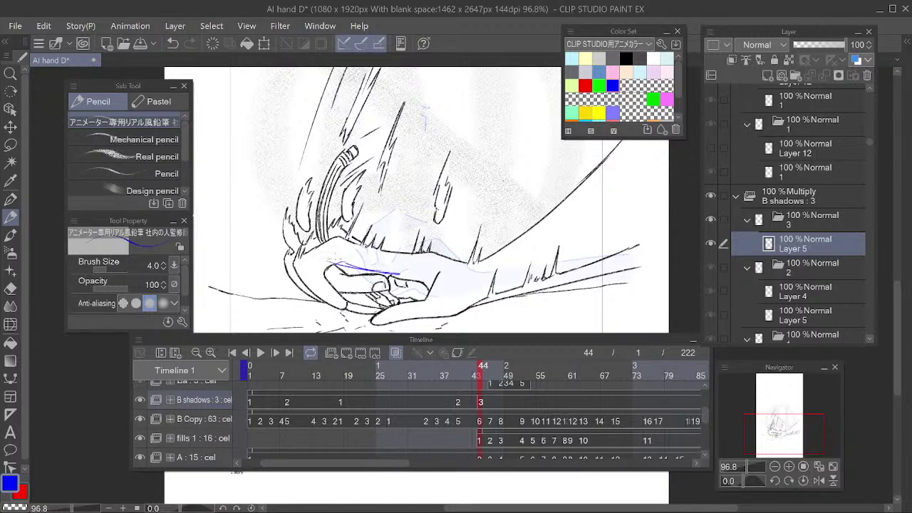
{"action": "key", "text": "e"}
{"action": "mouse_move", "coordinate": [331, 262]}
{"action": "left_mouse_down"}
{"action": "mouse_move", "coordinate": [406, 278]}
{"action": "mouse_move", "coordinate": [356, 273]}
{"action": "left_mouse_up"}
{"action": "key", "text": "p"}
{"action": "key", "text": "e"}
{"action": "key", "text": "p"}
{"action": "key", "text": "e"}
{"action": "key", "text": "p"}
{"action": "left_click_drag", "start_coordinate": [332, 260], "coordinate": [392, 272]}
{"action": "key", "text": "e"}
{"action": "key", "text": "p"}
{"action": "left_click_drag", "start_coordinate": [330, 262], "coordinate": [356, 274]}
{"action": "key", "text": "e"}
{"action": "key", "text": "p"}
{"action": "key", "text": "e"}
{"action": "key", "text": "p"}
Draw and refine the blue shadow line around the outer knuckle side of the hand, erasing stray parts
{"action": "left_click_drag", "start_coordinate": [296, 271], "coordinate": [335, 293]}
{"action": "key", "text": "e"}
{"action": "key", "text": "p"}
{"action": "left_click_drag", "start_coordinate": [296, 267], "coordinate": [333, 292]}
{"action": "key", "text": "e"}
{"action": "key", "text": "p"}
{"action": "left_click_drag", "start_coordinate": [284, 258], "coordinate": [337, 302]}
{"action": "key", "text": "e"}
{"action": "key", "text": "p"}
{"action": "mouse_move", "coordinate": [298, 273]}
{"action": "left_mouse_down"}
{"action": "mouse_move", "coordinate": [326, 286]}
{"action": "mouse_move", "coordinate": [304, 282]}
{"action": "mouse_move", "coordinate": [312, 286]}
{"action": "mouse_move", "coordinate": [325, 282]}
{"action": "mouse_move", "coordinate": [297, 280]}
{"action": "mouse_move", "coordinate": [328, 284]}
{"action": "mouse_move", "coordinate": [307, 273]}
{"action": "mouse_move", "coordinate": [324, 276]}
{"action": "left_mouse_up"}
{"action": "key", "text": "e"}
{"action": "key", "text": "p"}
{"action": "key", "text": "e"}
{"action": "key", "text": "p"}
{"action": "key", "text": "e"}
{"action": "left_click_drag", "start_coordinate": [305, 278], "coordinate": [318, 283]}
{"action": "key", "text": "p"}
{"action": "key", "text": "e"}
{"action": "key", "text": "p"}
Draw a long blue shadow line along the forearm, curving upward from the wrist toward the arm's outer end
{"action": "left_click_drag", "start_coordinate": [616, 269], "coordinate": [534, 264]}
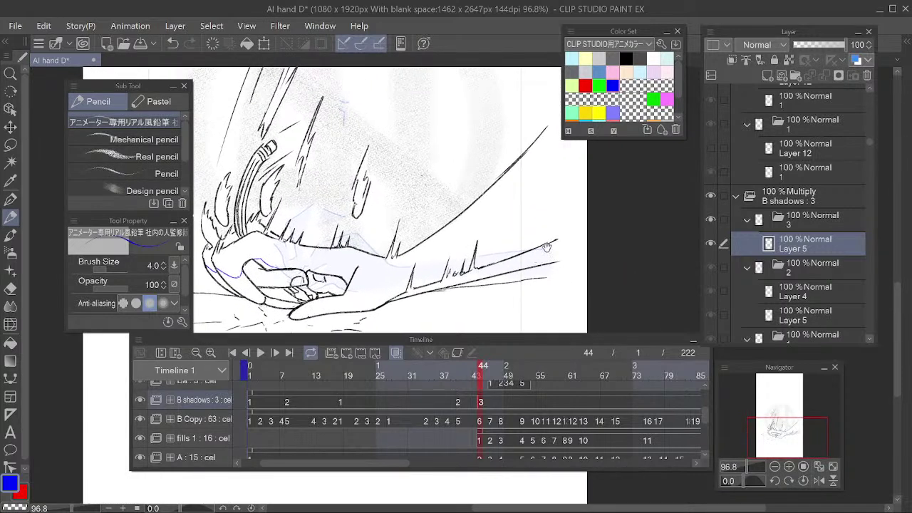
{"action": "mouse_move", "coordinate": [580, 197]}
{"action": "left_mouse_down"}
{"action": "mouse_move", "coordinate": [478, 257]}
{"action": "mouse_move", "coordinate": [592, 216]}
{"action": "left_mouse_up"}
{"action": "key", "text": "e"}
{"action": "key", "text": "p"}
{"action": "mouse_move", "coordinate": [528, 248]}
{"action": "left_mouse_down"}
{"action": "mouse_move", "coordinate": [490, 267]}
{"action": "mouse_move", "coordinate": [555, 264]}
{"action": "left_mouse_up"}
{"action": "key", "text": "e"}
{"action": "key", "text": "p"}
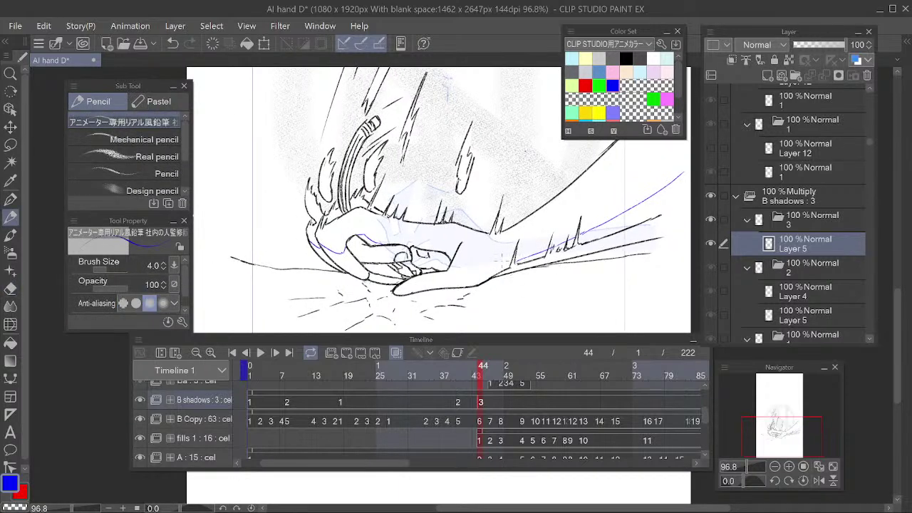
Draw and clean up the blue shadow lines along the curled fingers inside the opening of the hand
{"action": "mouse_move", "coordinate": [436, 250]}
{"action": "left_mouse_down"}
{"action": "mouse_move", "coordinate": [457, 250]}
{"action": "mouse_move", "coordinate": [415, 264]}
{"action": "mouse_move", "coordinate": [444, 263]}
{"action": "left_mouse_up"}
{"action": "key", "text": "e"}
{"action": "key", "text": "p"}
{"action": "key", "text": "e"}
{"action": "key", "text": "p"}
{"action": "key", "text": "e"}
{"action": "key", "text": "p"}
{"action": "key", "text": "e"}
{"action": "key", "text": "p"}
{"action": "key", "text": "e"}
{"action": "key", "text": "p"}
{"action": "key", "text": "e"}
{"action": "key", "text": "p"}
{"action": "key", "text": "e"}
{"action": "key", "text": "p"}
{"action": "mouse_move", "coordinate": [367, 248]}
{"action": "left_mouse_down"}
{"action": "mouse_move", "coordinate": [410, 253]}
{"action": "mouse_move", "coordinate": [358, 249]}
{"action": "mouse_move", "coordinate": [368, 248]}
{"action": "left_mouse_up"}
{"action": "key", "text": "e"}
{"action": "key", "text": "p"}
{"action": "key", "text": "e"}
{"action": "key", "text": "p"}
{"action": "key", "text": "e"}
{"action": "key", "text": "p"}
{"action": "mouse_move", "coordinate": [529, 247]}
{"action": "left_mouse_down"}
{"action": "mouse_move", "coordinate": [529, 229]}
{"action": "mouse_move", "coordinate": [539, 249]}
{"action": "mouse_move", "coordinate": [482, 274]}
{"action": "left_mouse_up"}
{"action": "key", "text": "e"}
{"action": "key", "text": "p"}
{"action": "left_click_drag", "start_coordinate": [396, 250], "coordinate": [431, 243]}
Add blue shadow lines to the spiky smear shapes rising beside the bent pencil
{"action": "left_click_drag", "start_coordinate": [543, 231], "coordinate": [565, 284]}
{"action": "key", "text": "e"}
{"action": "key", "text": "p"}
{"action": "mouse_move", "coordinate": [314, 222]}
{"action": "left_mouse_down"}
{"action": "mouse_move", "coordinate": [304, 271]}
{"action": "mouse_move", "coordinate": [312, 277]}
{"action": "left_mouse_up"}
{"action": "left_click_drag", "start_coordinate": [427, 214], "coordinate": [446, 216]}
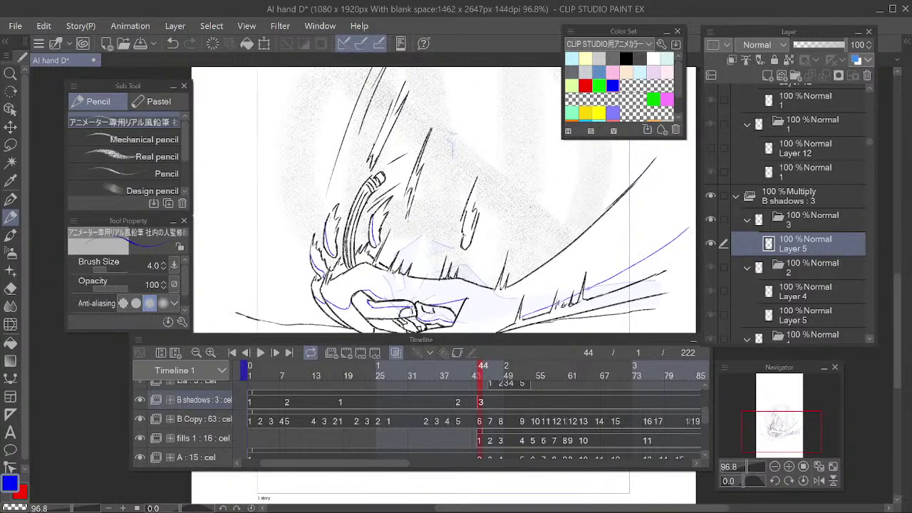
Draw a blue shadow line down the length of the bent pencil, erasing and redrawing it as needed
{"action": "left_click_drag", "start_coordinate": [346, 217], "coordinate": [354, 267]}
{"action": "key", "text": "e"}
{"action": "key", "text": "p"}
{"action": "left_click_drag", "start_coordinate": [345, 226], "coordinate": [350, 289]}
{"action": "key", "text": "e"}
{"action": "key", "text": "p"}
{"action": "key", "text": "e"}
{"action": "key", "text": "p"}
{"action": "left_click_drag", "start_coordinate": [364, 212], "coordinate": [370, 204]}
{"action": "left_click_drag", "start_coordinate": [339, 246], "coordinate": [347, 283]}
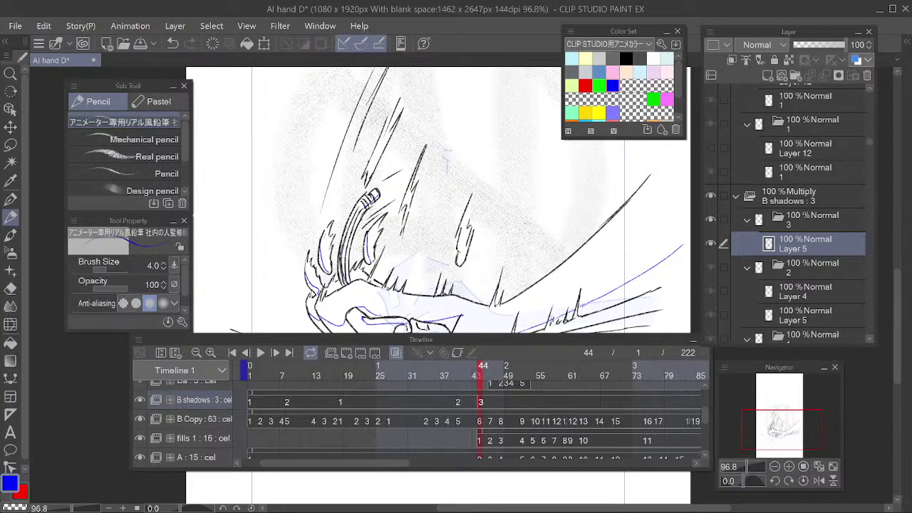
Mark the fully shaded areas at the pencil's base and beneath the curled fingers with small blue crosses
{"action": "left_click_drag", "start_coordinate": [468, 260], "coordinate": [488, 237]}
{"action": "mouse_move", "coordinate": [344, 258]}
{"action": "left_mouse_down"}
{"action": "mouse_move", "coordinate": [356, 267]}
{"action": "mouse_move", "coordinate": [374, 255]}
{"action": "left_mouse_up"}
{"action": "left_click_drag", "start_coordinate": [514, 262], "coordinate": [499, 241]}
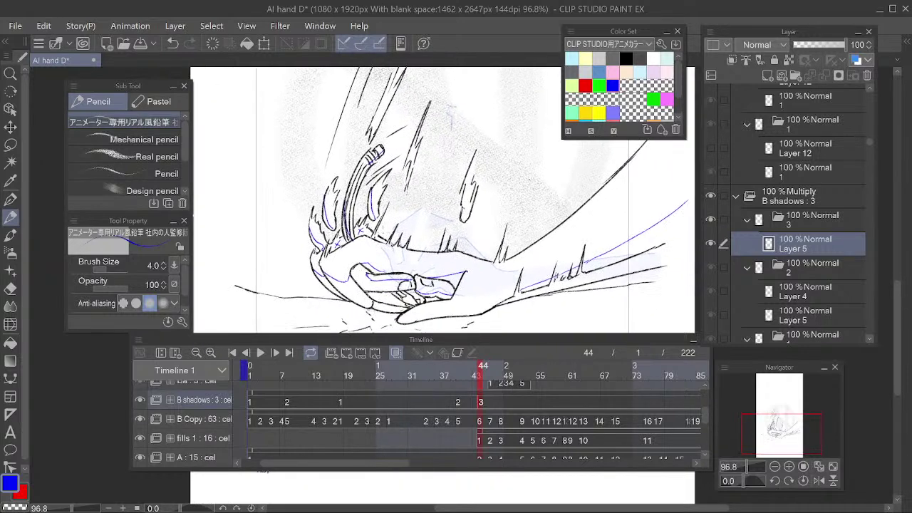
{"action": "left_click_drag", "start_coordinate": [568, 262], "coordinate": [563, 228]}
{"action": "left_click_drag", "start_coordinate": [380, 274], "coordinate": [386, 279]}
{"action": "left_click_drag", "start_coordinate": [386, 275], "coordinate": [380, 278]}
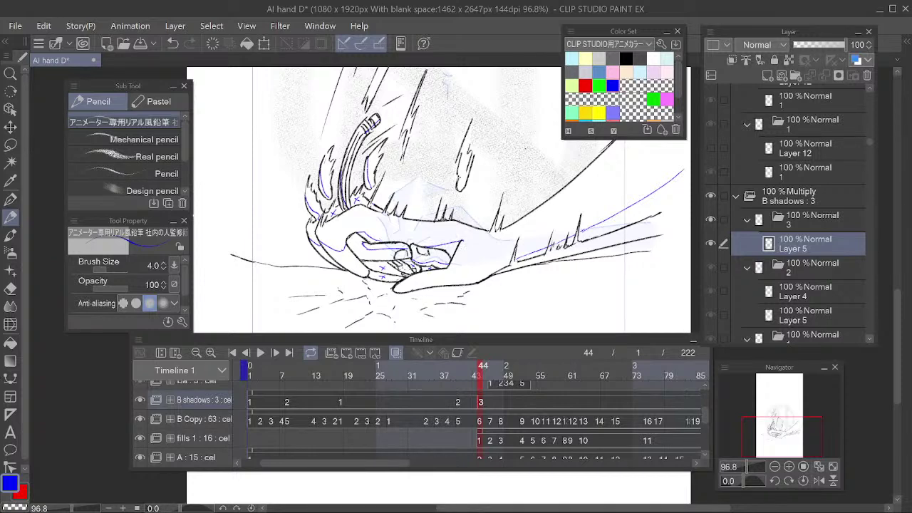
{"action": "left_click_drag", "start_coordinate": [542, 266], "coordinate": [527, 263]}
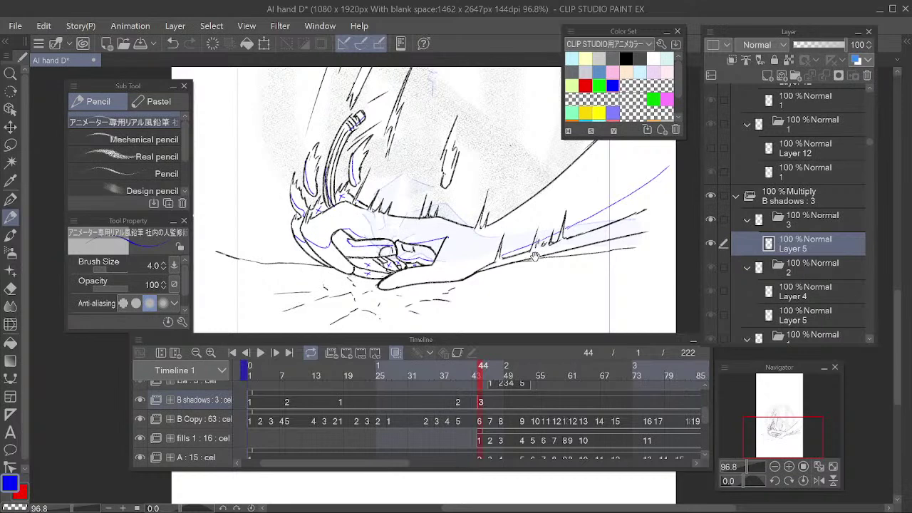
{"action": "left_click_drag", "start_coordinate": [534, 257], "coordinate": [545, 241]}
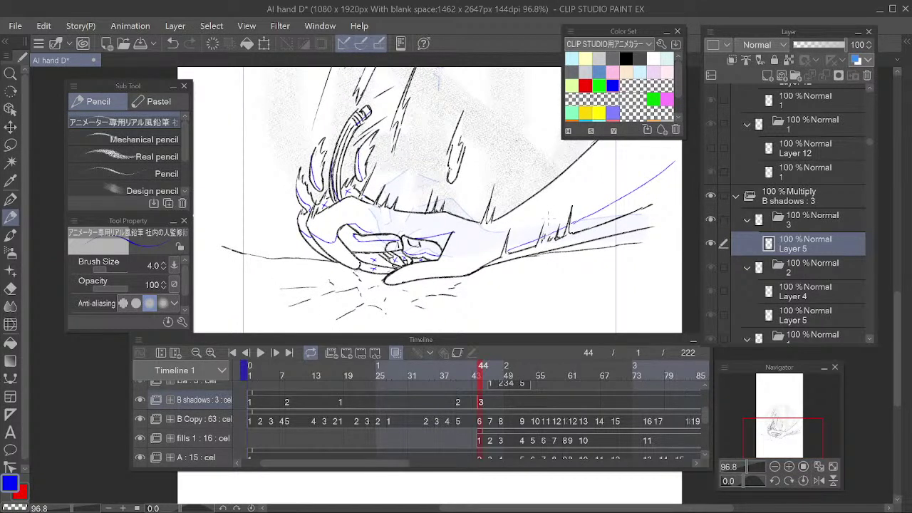
Draw a blue shadow line along the lower edge of the hand and join it to the forearm's shadow line
{"action": "left_click", "coordinate": [673, 370]}
{"action": "mouse_move", "coordinate": [519, 253]}
{"action": "left_mouse_down"}
{"action": "mouse_move", "coordinate": [532, 254]}
{"action": "mouse_move", "coordinate": [512, 249]}
{"action": "mouse_move", "coordinate": [569, 249]}
{"action": "mouse_move", "coordinate": [540, 249]}
{"action": "left_mouse_up"}
{"action": "left_click", "coordinate": [481, 403]}
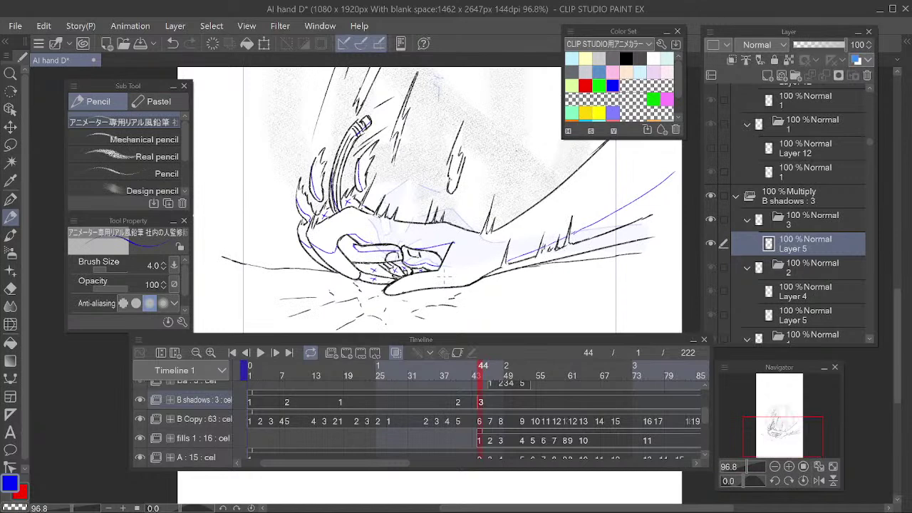
{"action": "key", "text": "e"}
{"action": "key", "text": "p"}
{"action": "key", "text": "e"}
{"action": "left_click_drag", "start_coordinate": [392, 288], "coordinate": [498, 267]}
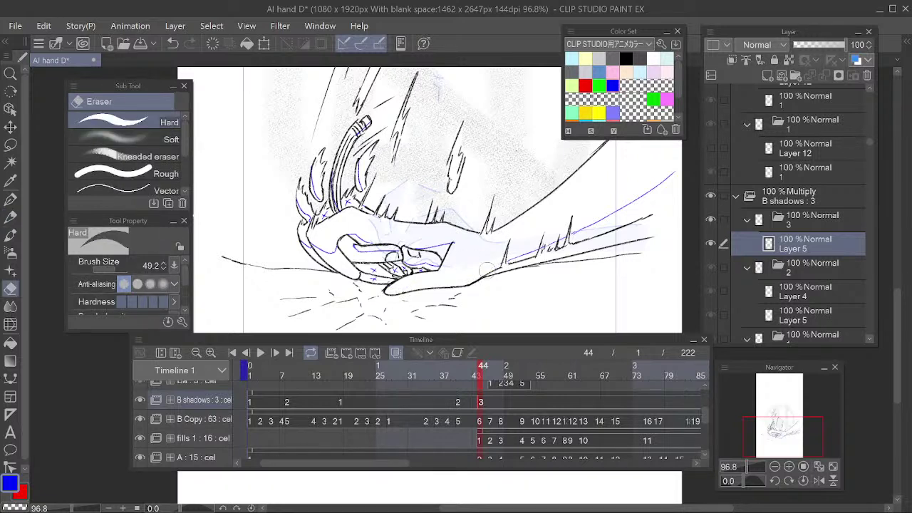
{"action": "key", "text": "p"}
{"action": "left_click_drag", "start_coordinate": [392, 287], "coordinate": [503, 263]}
{"action": "key", "text": "e"}
{"action": "key", "text": "p"}
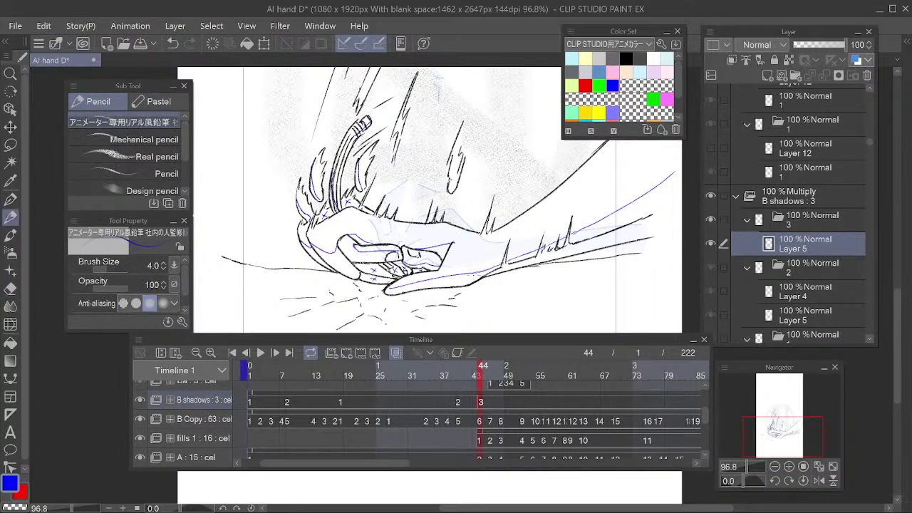
Compare the cel 3 shadow lines with the neighbouring drawings between frames 43 and 46
{"action": "mouse_move", "coordinate": [577, 259]}
{"action": "left_mouse_down"}
{"action": "mouse_move", "coordinate": [492, 284]}
{"action": "mouse_move", "coordinate": [631, 221]}
{"action": "mouse_move", "coordinate": [614, 256]}
{"action": "mouse_move", "coordinate": [594, 230]}
{"action": "left_mouse_up"}
{"action": "left_click_drag", "start_coordinate": [498, 164], "coordinate": [512, 245]}
{"action": "left_click_drag", "start_coordinate": [462, 149], "coordinate": [464, 214]}
{"action": "left_click_drag", "start_coordinate": [462, 251], "coordinate": [469, 155]}
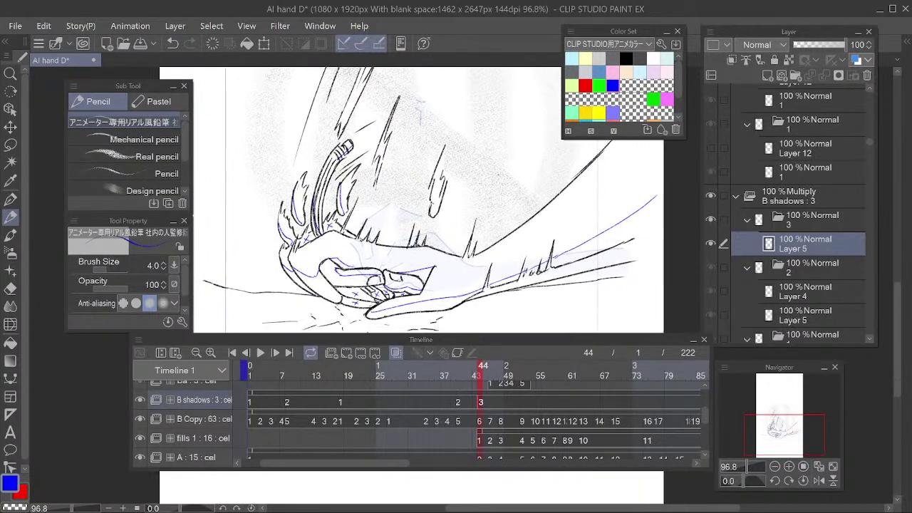
{"action": "left_click_drag", "start_coordinate": [482, 372], "coordinate": [493, 375]}
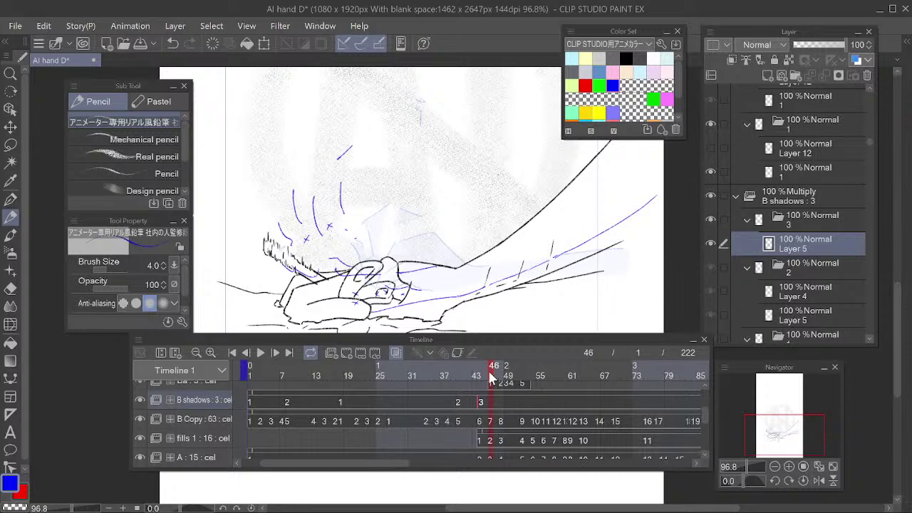
{"action": "mouse_move", "coordinate": [489, 369]}
{"action": "left_mouse_down"}
{"action": "mouse_move", "coordinate": [474, 372]}
{"action": "mouse_move", "coordinate": [486, 370]}
{"action": "mouse_move", "coordinate": [489, 352]}
{"action": "left_mouse_up"}
{"action": "mouse_move", "coordinate": [490, 358]}
{"action": "left_mouse_down"}
{"action": "mouse_move", "coordinate": [475, 371]}
{"action": "mouse_move", "coordinate": [482, 379]}
{"action": "mouse_move", "coordinate": [476, 367]}
{"action": "left_mouse_up"}
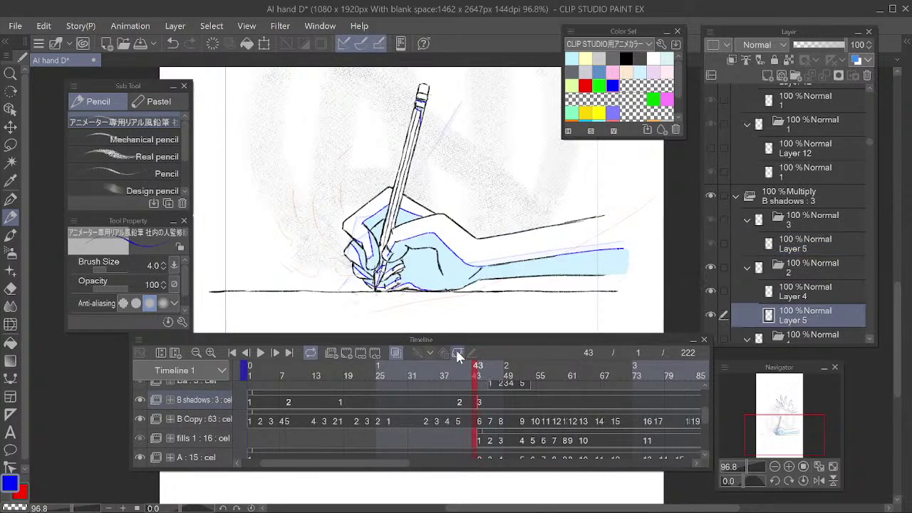
{"action": "left_click", "coordinate": [481, 375]}
{"action": "mouse_move", "coordinate": [592, 267]}
{"action": "left_mouse_down"}
{"action": "mouse_move", "coordinate": [614, 239]}
{"action": "mouse_move", "coordinate": [572, 287]}
{"action": "left_mouse_up"}
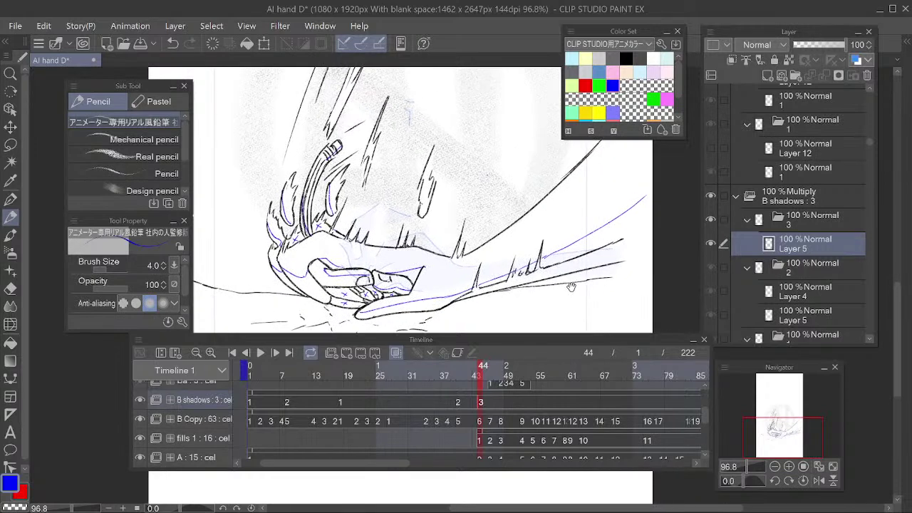
Add a new cel 4 to the B shadows folder at frame 46
{"action": "left_click", "coordinate": [485, 376]}
{"action": "left_click", "coordinate": [493, 378]}
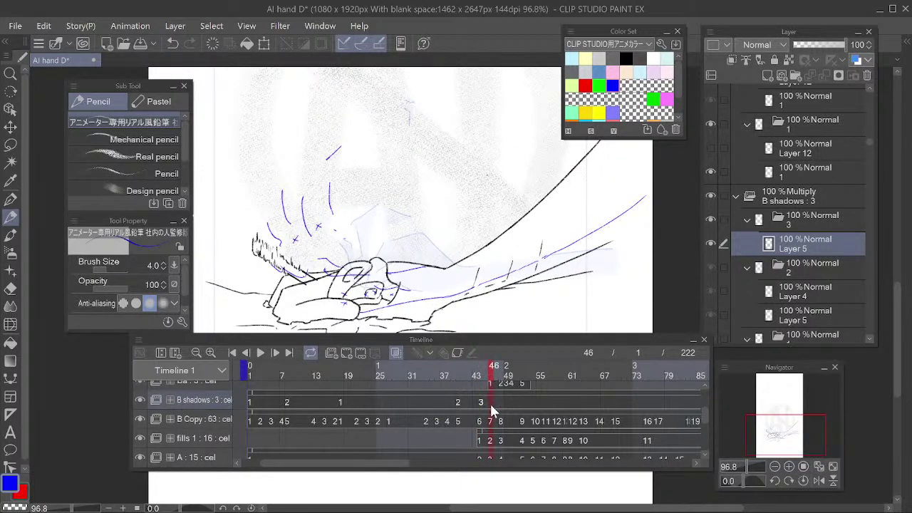
{"action": "key", "text": "alt+n"}
{"action": "scroll", "coordinate": [505, 300], "scroll_direction": "down", "scroll_amount": 1}
{"action": "left_click_drag", "start_coordinate": [505, 300], "coordinate": [524, 235]}
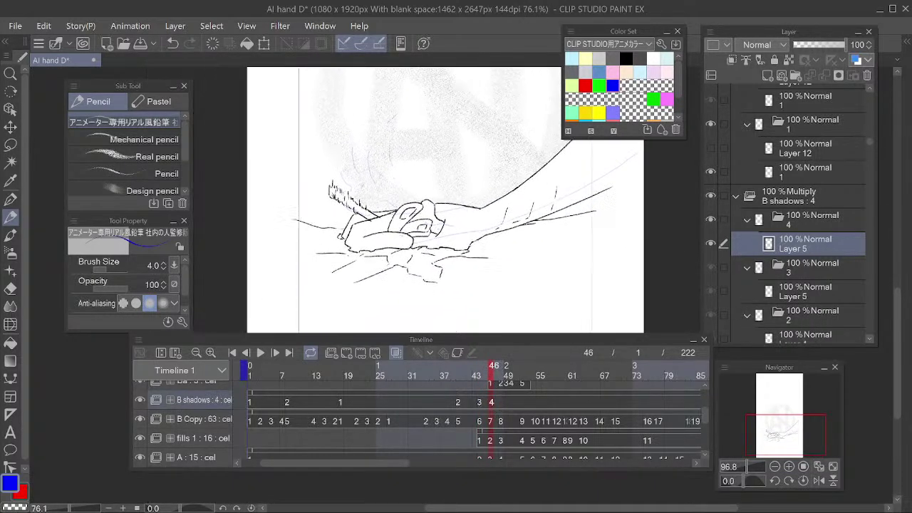
Draw the first blue shadow strokes around the curled fingers and the pencil grip on cel 4
{"action": "scroll", "coordinate": [413, 182], "scroll_direction": "up", "scroll_amount": 1}
{"action": "mouse_move", "coordinate": [376, 247]}
{"action": "left_mouse_down"}
{"action": "mouse_move", "coordinate": [403, 249]}
{"action": "mouse_move", "coordinate": [394, 248]}
{"action": "left_mouse_up"}
{"action": "key", "text": "e"}
{"action": "key", "text": "p"}
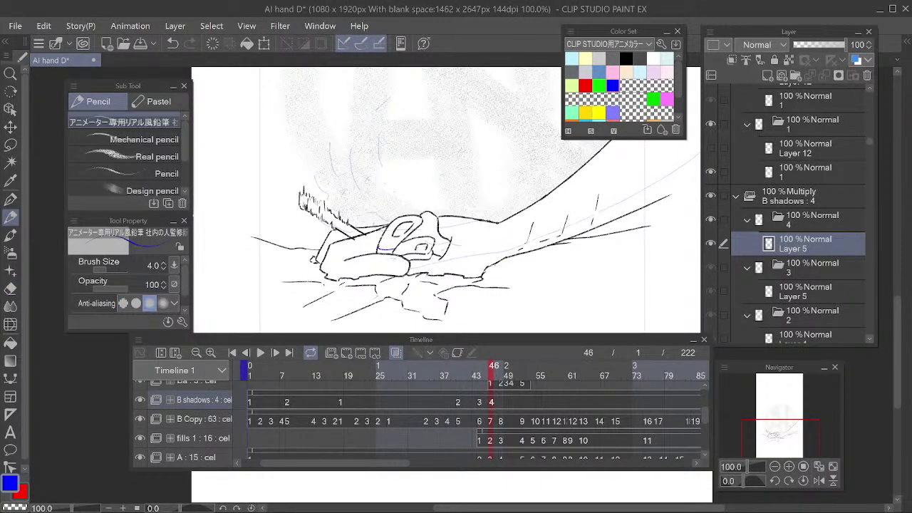
{"action": "left_click_drag", "start_coordinate": [464, 222], "coordinate": [494, 225]}
{"action": "mouse_move", "coordinate": [354, 250]}
{"action": "left_mouse_down"}
{"action": "mouse_move", "coordinate": [383, 237]}
{"action": "mouse_move", "coordinate": [352, 253]}
{"action": "mouse_move", "coordinate": [370, 238]}
{"action": "left_mouse_up"}
{"action": "key", "text": "e"}
{"action": "key", "text": "p"}
{"action": "key", "text": "e"}
{"action": "key", "text": "p"}
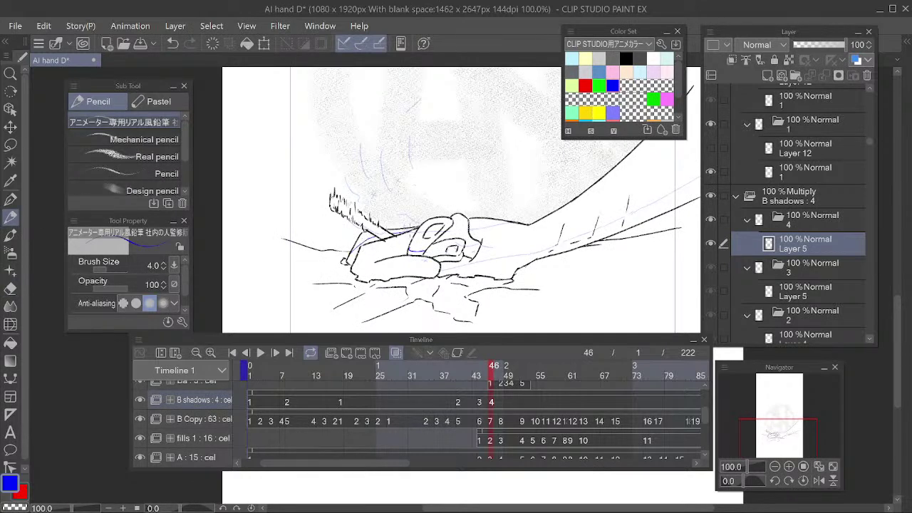
Draw a blue shadow line along the length of the pencil, from its worn end to the hand
{"action": "key", "text": "e"}
{"action": "key", "text": "p"}
{"action": "left_click_drag", "start_coordinate": [344, 218], "coordinate": [368, 231]}
{"action": "key", "text": "e"}
{"action": "key", "text": "p"}
{"action": "mouse_move", "coordinate": [332, 203]}
{"action": "left_mouse_down"}
{"action": "mouse_move", "coordinate": [387, 239]}
{"action": "mouse_move", "coordinate": [413, 233]}
{"action": "left_mouse_up"}
{"action": "key", "text": "e"}
{"action": "key", "text": "p"}
{"action": "key", "text": "e"}
{"action": "key", "text": "p"}
{"action": "key", "text": "e"}
{"action": "key", "text": "p"}
Draw a shadow line along the extended finger and clean up its end beside the curled fingers
{"action": "key", "text": "e"}
{"action": "mouse_move", "coordinate": [378, 258]}
{"action": "left_mouse_down"}
{"action": "mouse_move", "coordinate": [396, 242]}
{"action": "mouse_move", "coordinate": [355, 263]}
{"action": "left_mouse_up"}
{"action": "key", "text": "p"}
{"action": "key", "text": "e"}
{"action": "key", "text": "p"}
{"action": "key", "text": "e"}
{"action": "left_click_drag", "start_coordinate": [413, 246], "coordinate": [423, 243]}
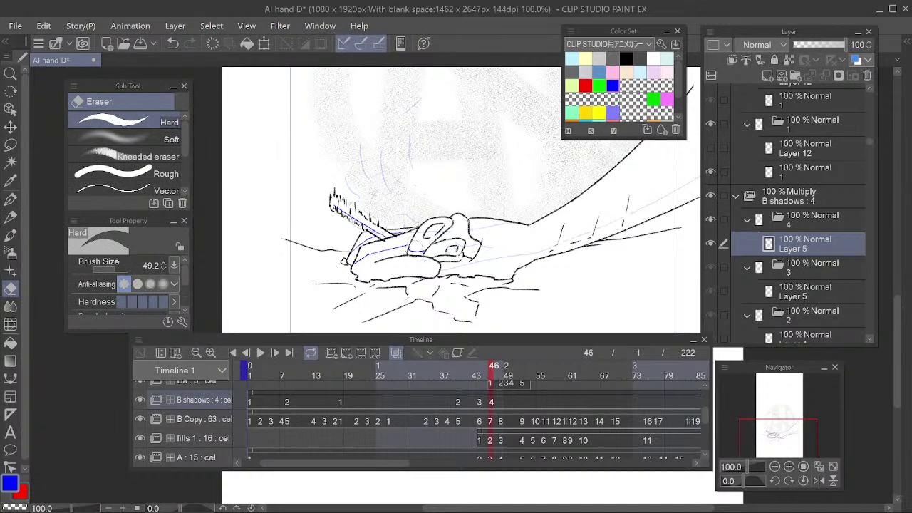
{"action": "key", "text": "p"}
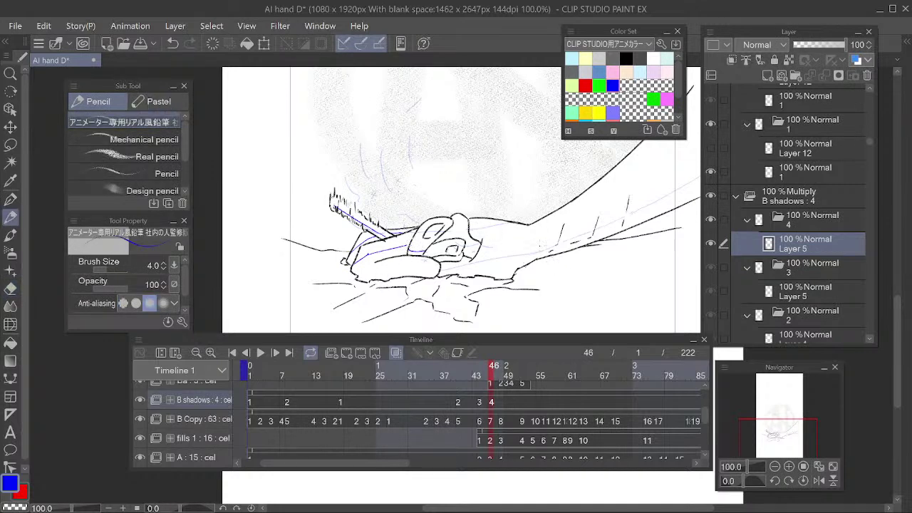
Draw a long curved blue shadow line along the underside of the forearm down to the wrist
{"action": "left_click_drag", "start_coordinate": [584, 250], "coordinate": [485, 271]}
{"action": "left_click_drag", "start_coordinate": [614, 188], "coordinate": [441, 280]}
{"action": "key", "text": "e"}
{"action": "left_click_drag", "start_coordinate": [572, 212], "coordinate": [441, 277]}
{"action": "key", "text": "p"}
{"action": "mouse_move", "coordinate": [629, 186]}
{"action": "left_mouse_down"}
{"action": "mouse_move", "coordinate": [436, 267]}
{"action": "mouse_move", "coordinate": [624, 193]}
{"action": "mouse_move", "coordinate": [426, 281]}
{"action": "left_mouse_up"}
{"action": "key", "text": "e"}
{"action": "key", "text": "p"}
{"action": "left_click_drag", "start_coordinate": [473, 271], "coordinate": [520, 266]}
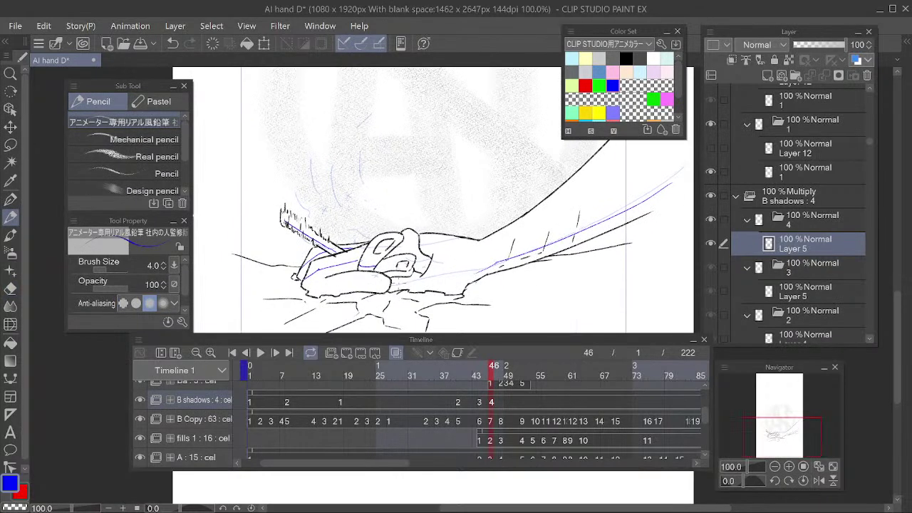
Try a shadow line along the lower edge of the hand, joined to the forearm's line at the wrist
{"action": "key", "text": "e"}
{"action": "key", "text": "p"}
{"action": "mouse_move", "coordinate": [392, 285]}
{"action": "left_mouse_down"}
{"action": "mouse_move", "coordinate": [475, 277]}
{"action": "mouse_move", "coordinate": [395, 286]}
{"action": "mouse_move", "coordinate": [452, 283]}
{"action": "mouse_move", "coordinate": [501, 263]}
{"action": "left_mouse_up"}
{"action": "key", "text": "e"}
{"action": "key", "text": "p"}
{"action": "key", "text": "e"}
{"action": "key", "text": "p"}
{"action": "key", "text": "e"}
{"action": "key", "text": "p"}
{"action": "left_click_drag", "start_coordinate": [486, 256], "coordinate": [522, 238]}
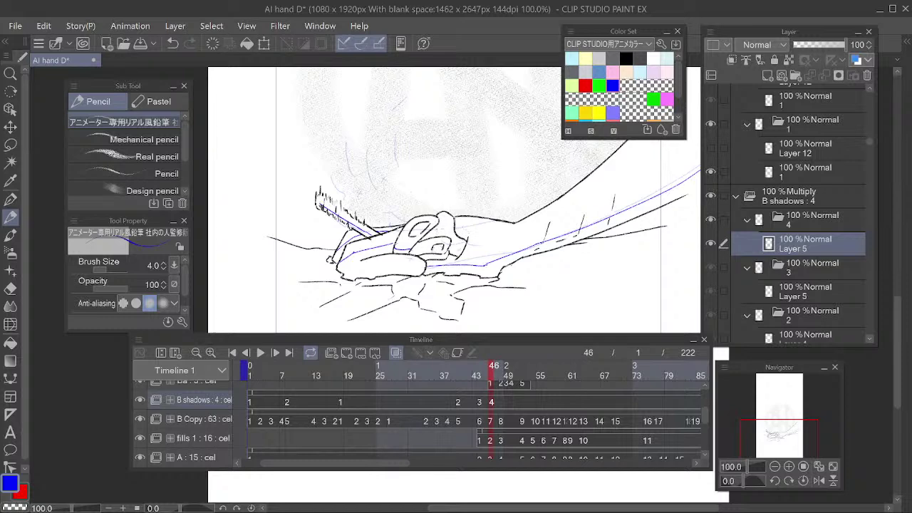
Draw the blue shadow lines across the curled fingers and down the side of the knuckle
{"action": "left_click_drag", "start_coordinate": [438, 224], "coordinate": [455, 233]}
{"action": "key", "text": "e"}
{"action": "key", "text": "p"}
{"action": "key", "text": "e"}
{"action": "key", "text": "p"}
{"action": "key", "text": "e"}
{"action": "key", "text": "p"}
{"action": "key", "text": "e"}
{"action": "key", "text": "p"}
{"action": "key", "text": "e"}
{"action": "key", "text": "p"}
{"action": "key", "text": "e"}
{"action": "key", "text": "p"}
{"action": "key", "text": "e"}
{"action": "key", "text": "p"}
{"action": "key", "text": "e"}
{"action": "key", "text": "p"}
{"action": "key", "text": "e"}
{"action": "key", "text": "p"}
{"action": "key", "text": "e"}
{"action": "key", "text": "p"}
{"action": "key", "text": "e"}
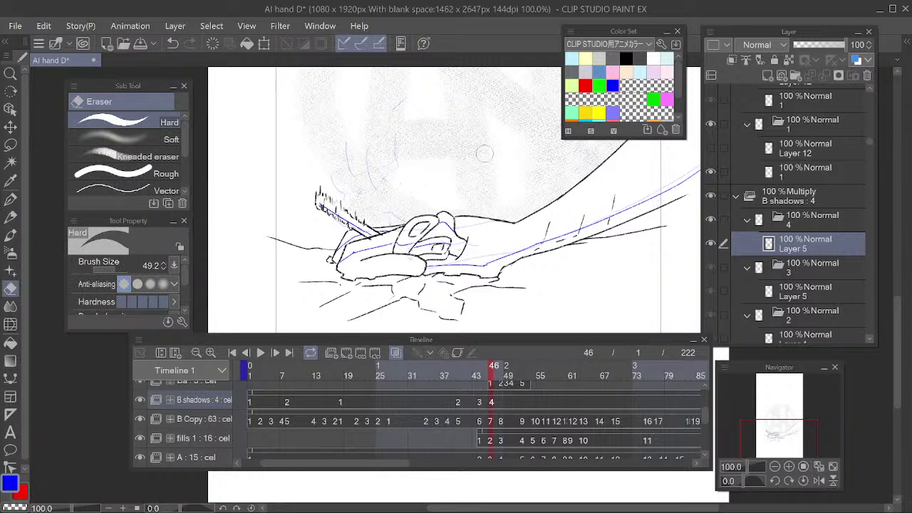
{"action": "key", "text": "p"}
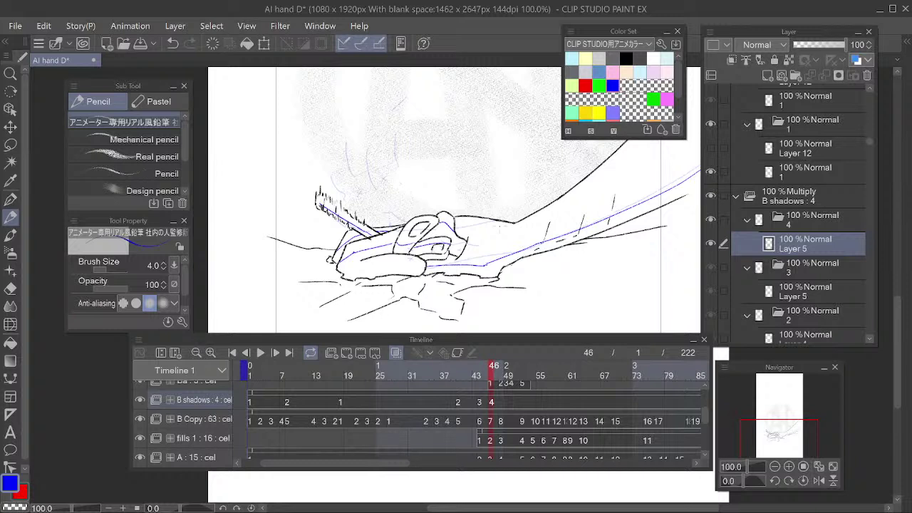
Extend the extended finger's shadow line down towards the fingertip
{"action": "key", "text": "e"}
{"action": "key", "text": "p"}
{"action": "left_click_drag", "start_coordinate": [354, 253], "coordinate": [340, 267]}
{"action": "key", "text": "e"}
{"action": "key", "text": "p"}
{"action": "key", "text": "e"}
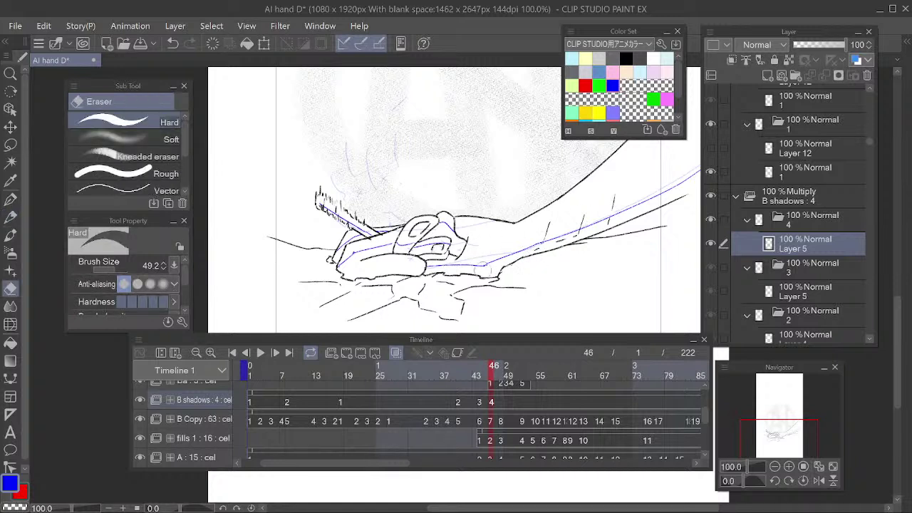
Erase the shadow line along the hand's lower edge and start a higher one from the curled fingers across the wrist
{"action": "left_click_drag", "start_coordinate": [433, 271], "coordinate": [468, 267]}
{"action": "key", "text": "p"}
{"action": "key", "text": "e"}
{"action": "key", "text": "p"}
{"action": "mouse_move", "coordinate": [465, 257]}
{"action": "left_mouse_down"}
{"action": "mouse_move", "coordinate": [504, 245]}
{"action": "mouse_move", "coordinate": [474, 254]}
{"action": "left_mouse_up"}
{"action": "key", "text": "e"}
{"action": "key", "text": "p"}
{"action": "key", "text": "e"}
{"action": "key", "text": "p"}
{"action": "key", "text": "e"}
{"action": "key", "text": "p"}
{"action": "key", "text": "e"}
{"action": "key", "text": "p"}
{"action": "key", "text": "e"}
{"action": "key", "text": "p"}
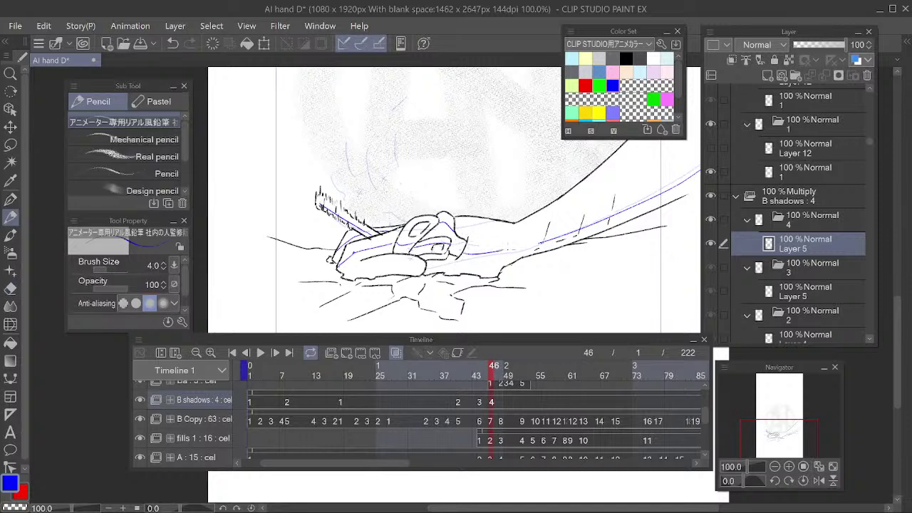
Join the higher wrist shadow line to the forearm's shadow line in one smooth curve
{"action": "key", "text": "e"}
{"action": "key", "text": "p"}
{"action": "mouse_move", "coordinate": [523, 243]}
{"action": "left_mouse_down"}
{"action": "mouse_move", "coordinate": [545, 241]}
{"action": "mouse_move", "coordinate": [550, 259]}
{"action": "mouse_move", "coordinate": [507, 259]}
{"action": "mouse_move", "coordinate": [548, 248]}
{"action": "left_mouse_up"}
{"action": "key", "text": "e"}
{"action": "key", "text": "p"}
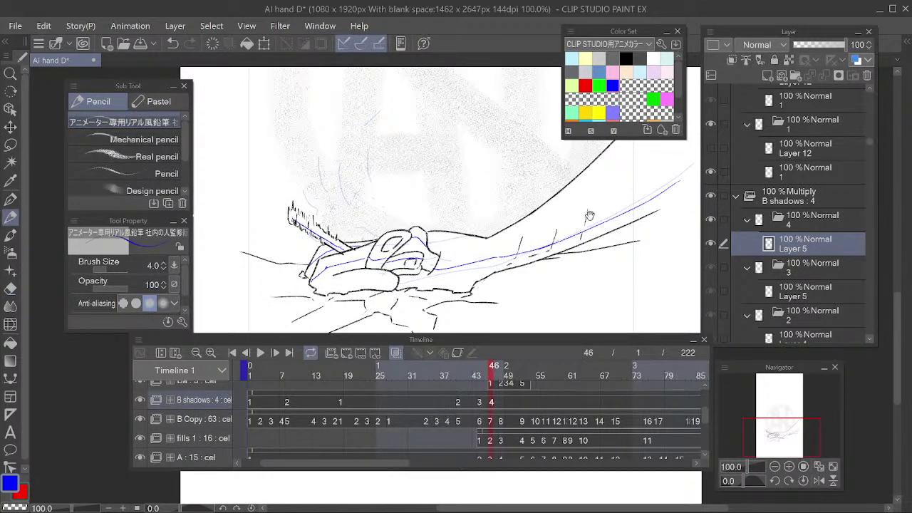
{"action": "left_click_drag", "start_coordinate": [586, 212], "coordinate": [518, 240]}
{"action": "key", "text": "e"}
{"action": "mouse_move", "coordinate": [624, 205]}
{"action": "left_mouse_down"}
{"action": "mouse_move", "coordinate": [492, 278]}
{"action": "mouse_move", "coordinate": [624, 197]}
{"action": "left_mouse_up"}
{"action": "key", "text": "p"}
{"action": "key", "text": "e"}
{"action": "key", "text": "p"}
{"action": "mouse_move", "coordinate": [495, 268]}
{"action": "left_mouse_down"}
{"action": "mouse_move", "coordinate": [534, 259]}
{"action": "mouse_move", "coordinate": [566, 237]}
{"action": "mouse_move", "coordinate": [564, 249]}
{"action": "mouse_move", "coordinate": [579, 249]}
{"action": "mouse_move", "coordinate": [558, 258]}
{"action": "left_mouse_up"}
{"action": "key", "text": "p"}
{"action": "key", "text": "e"}
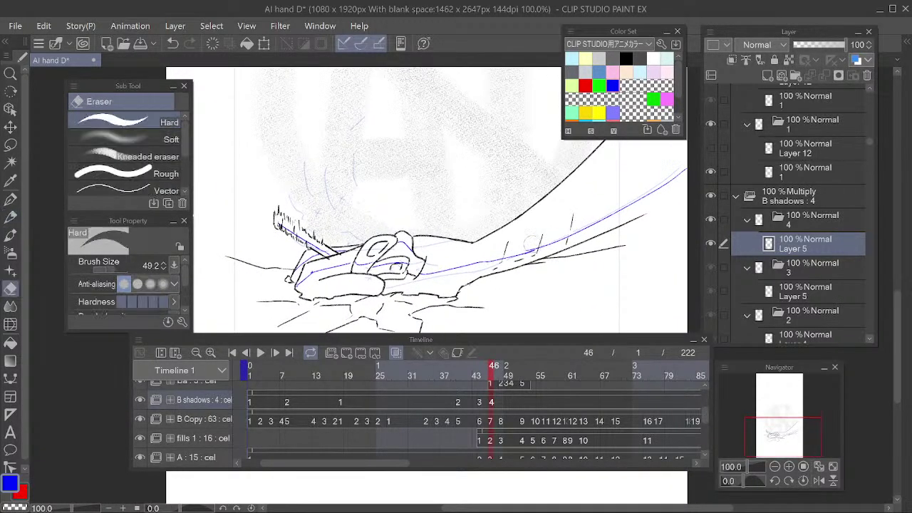
Refine the shadow line between the curled fingers and the forearm
{"action": "key", "text": "p"}
{"action": "mouse_move", "coordinate": [485, 285]}
{"action": "left_mouse_down"}
{"action": "mouse_move", "coordinate": [521, 262]}
{"action": "mouse_move", "coordinate": [551, 260]}
{"action": "mouse_move", "coordinate": [518, 270]}
{"action": "left_mouse_up"}
{"action": "key", "text": "e"}
{"action": "key", "text": "p"}
{"action": "key", "text": "e"}
{"action": "key", "text": "p"}
{"action": "left_click_drag", "start_coordinate": [448, 254], "coordinate": [514, 249]}
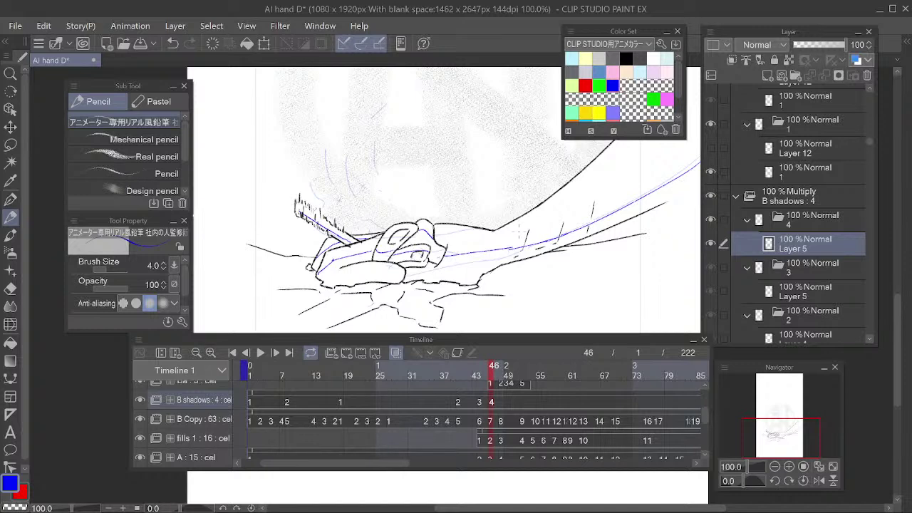
{"action": "key", "text": "e"}
{"action": "key", "text": "p"}
{"action": "key", "text": "e"}
{"action": "key", "text": "p"}
{"action": "key", "text": "e"}
{"action": "key", "text": "p"}
Redraw the wrist end of the forearm's shadow line slightly lower and erase the stretch beside the curled fingers
{"action": "left_click_drag", "start_coordinate": [525, 246], "coordinate": [456, 259]}
{"action": "key", "text": "e"}
{"action": "key", "text": "p"}
{"action": "key", "text": "e"}
{"action": "key", "text": "p"}
{"action": "key", "text": "e"}
{"action": "key", "text": "p"}
{"action": "key", "text": "e"}
{"action": "key", "text": "p"}
{"action": "key", "text": "e"}
{"action": "key", "text": "p"}
{"action": "key", "text": "e"}
{"action": "key", "text": "p"}
{"action": "key", "text": "e"}
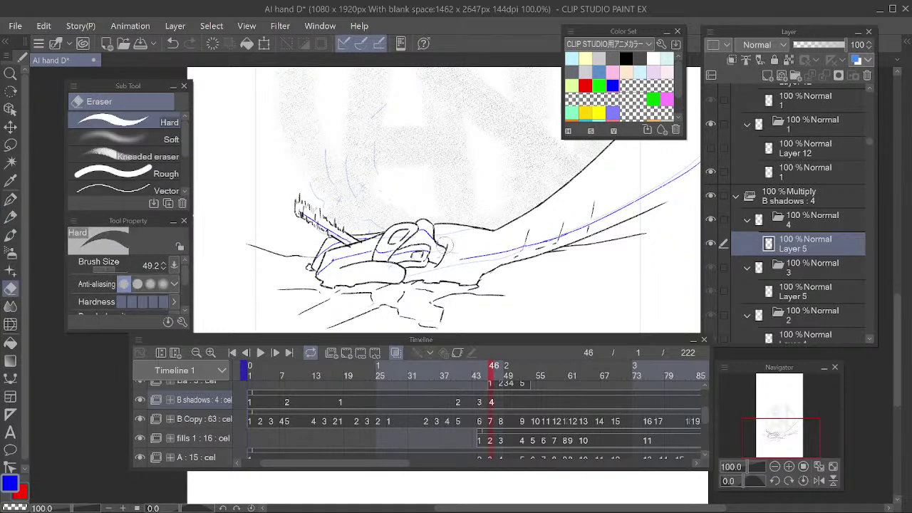
Try a diagonal shadow line from the knuckle down to the wrist end of the forearm's line
{"action": "key", "text": "p"}
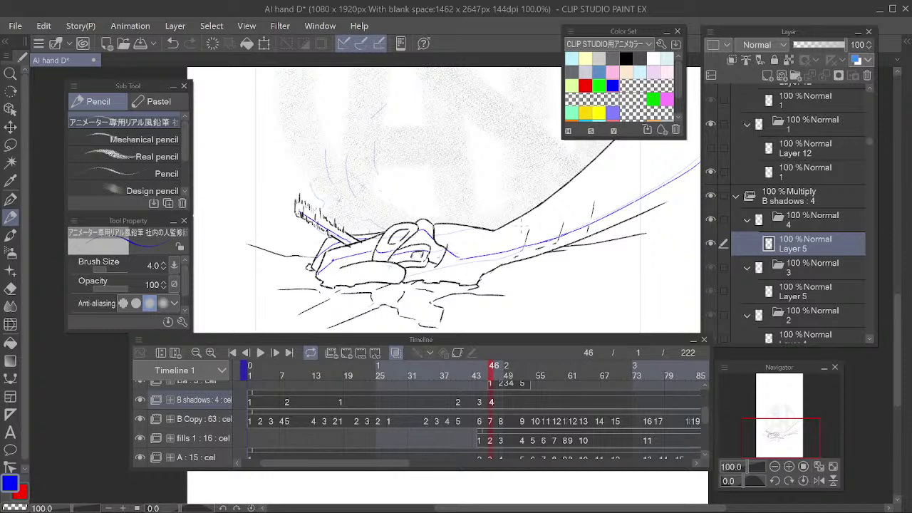
{"action": "key", "text": "e"}
{"action": "key", "text": "p"}
{"action": "key", "text": "e"}
{"action": "key", "text": "p"}
{"action": "key", "text": "e"}
{"action": "key", "text": "p"}
{"action": "key", "text": "e"}
{"action": "key", "text": "p"}
{"action": "key", "text": "e"}
{"action": "key", "text": "p"}
{"action": "key", "text": "e"}
{"action": "key", "text": "p"}
{"action": "key", "text": "e"}
{"action": "key", "text": "p"}
{"action": "key", "text": "e"}
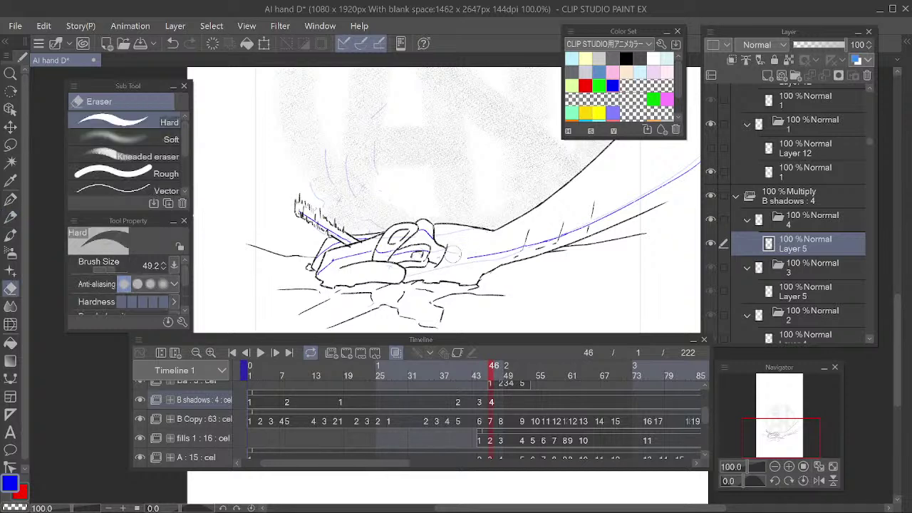
Shorten the wrist end of the forearm's blue shadow line and clear the stray strokes beside the curled fingers
{"action": "key", "text": "p"}
{"action": "key", "text": "e"}
{"action": "key", "text": "p"}
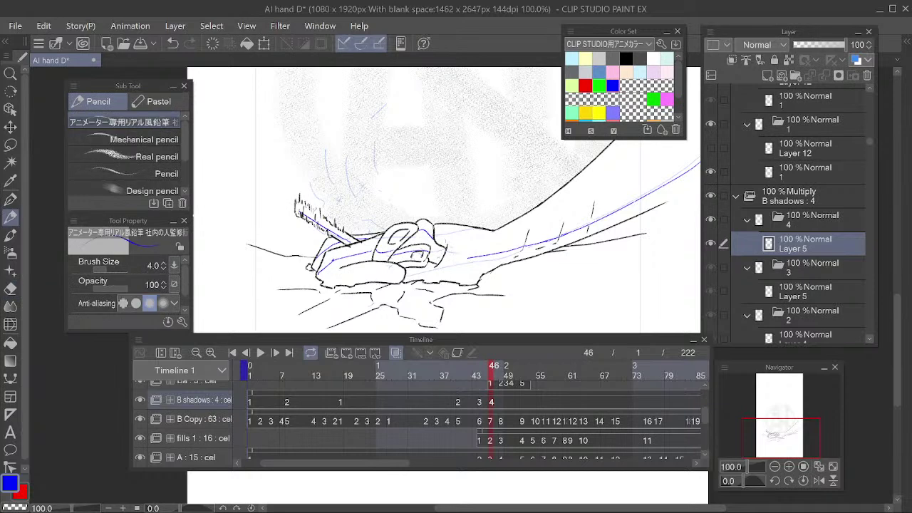
{"action": "key", "text": "e"}
{"action": "key", "text": "p"}
{"action": "key", "text": "e"}
{"action": "key", "text": "p"}
{"action": "key", "text": "e"}
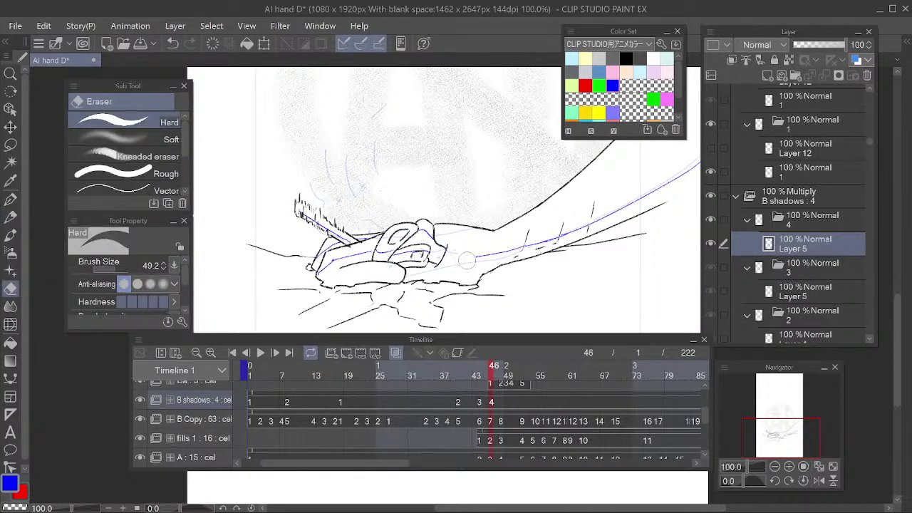
{"action": "key", "text": "p"}
{"action": "key", "text": "e"}
{"action": "key", "text": "p"}
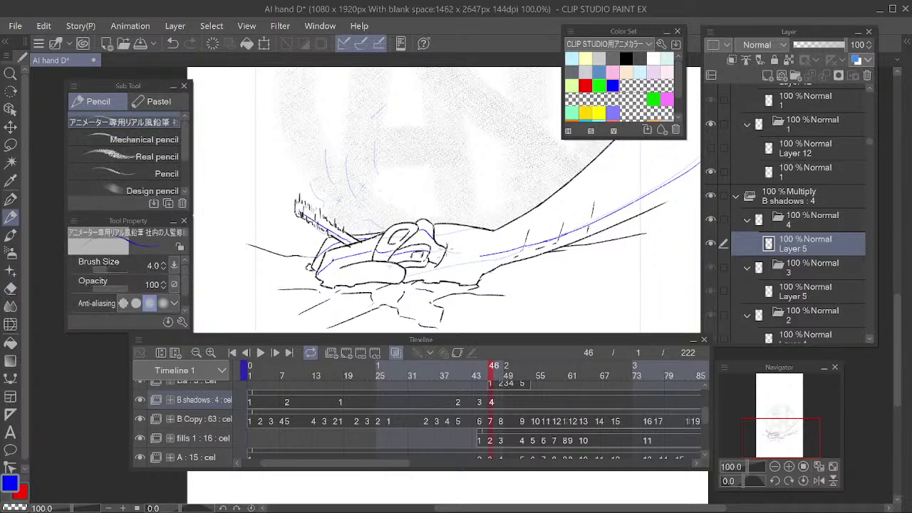
Redraw the wrist stretch so the knuckle's shadow line flows into the forearm's line in one continuous curve
{"action": "key", "text": "e"}
{"action": "key", "text": "p"}
{"action": "left_click_drag", "start_coordinate": [476, 257], "coordinate": [544, 242]}
{"action": "key", "text": "e"}
{"action": "key", "text": "p"}
{"action": "key", "text": "e"}
{"action": "key", "text": "p"}
{"action": "left_click_drag", "start_coordinate": [495, 255], "coordinate": [557, 238]}
{"action": "key", "text": "e"}
{"action": "key", "text": "p"}
{"action": "mouse_move", "coordinate": [497, 254]}
{"action": "left_mouse_down"}
{"action": "mouse_move", "coordinate": [552, 240]}
{"action": "mouse_move", "coordinate": [547, 252]}
{"action": "mouse_move", "coordinate": [571, 232]}
{"action": "mouse_move", "coordinate": [544, 235]}
{"action": "mouse_move", "coordinate": [572, 232]}
{"action": "left_mouse_up"}
{"action": "key", "text": "e"}
{"action": "key", "text": "p"}
{"action": "key", "text": "e"}
{"action": "key", "text": "p"}
{"action": "key", "text": "e"}
{"action": "key", "text": "p"}
{"action": "scroll", "coordinate": [498, 250], "scroll_direction": "down", "scroll_amount": 2}
{"action": "scroll", "coordinate": [544, 313], "scroll_direction": "up", "scroll_amount": 2}
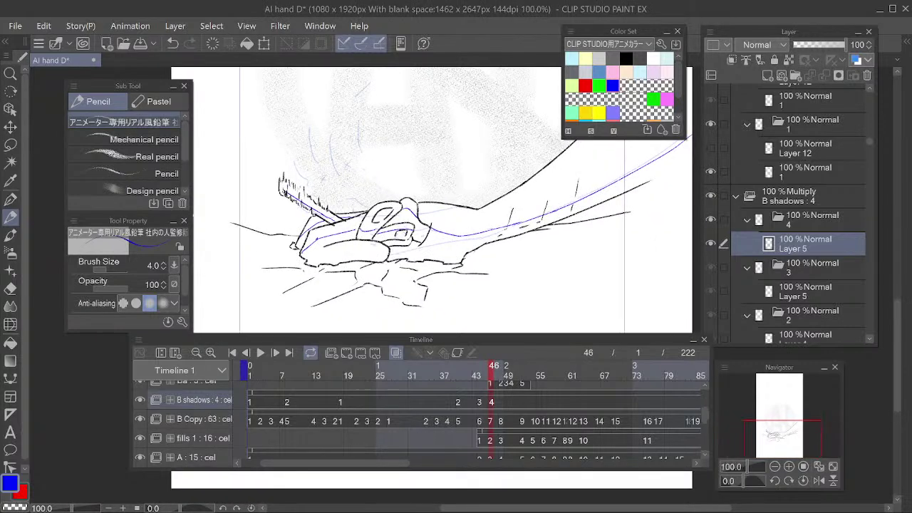
Smooth the dip of the shadow line where it passes from the curled fingers into the forearm
{"action": "scroll", "coordinate": [427, 278], "scroll_direction": "up", "scroll_amount": 2}
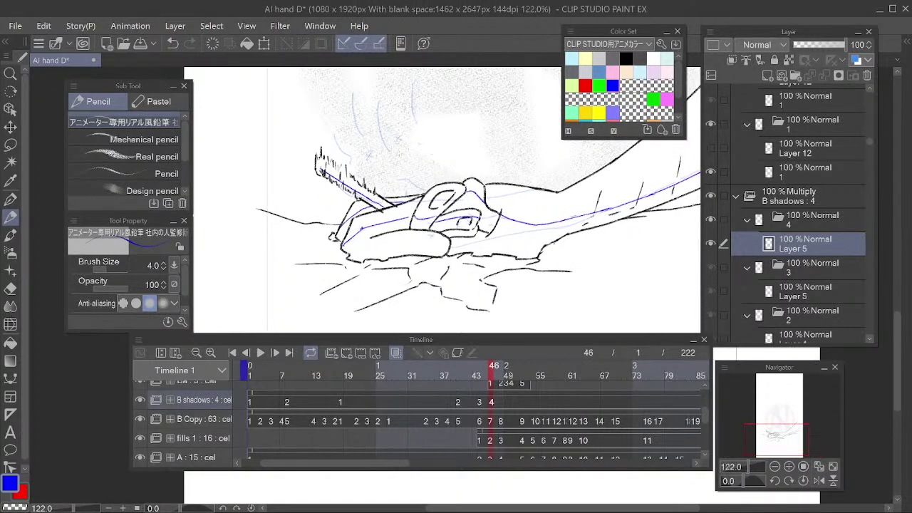
{"action": "key", "text": "e"}
{"action": "left_click_drag", "start_coordinate": [360, 236], "coordinate": [343, 249]}
{"action": "key", "text": "p"}
{"action": "key", "text": "e"}
{"action": "key", "text": "p"}
{"action": "left_click_drag", "start_coordinate": [591, 233], "coordinate": [578, 247]}
{"action": "key", "text": "e"}
{"action": "key", "text": "p"}
{"action": "key", "text": "e"}
{"action": "key", "text": "p"}
{"action": "key", "text": "e"}
{"action": "key", "text": "p"}
{"action": "key", "text": "e"}
{"action": "key", "text": "p"}
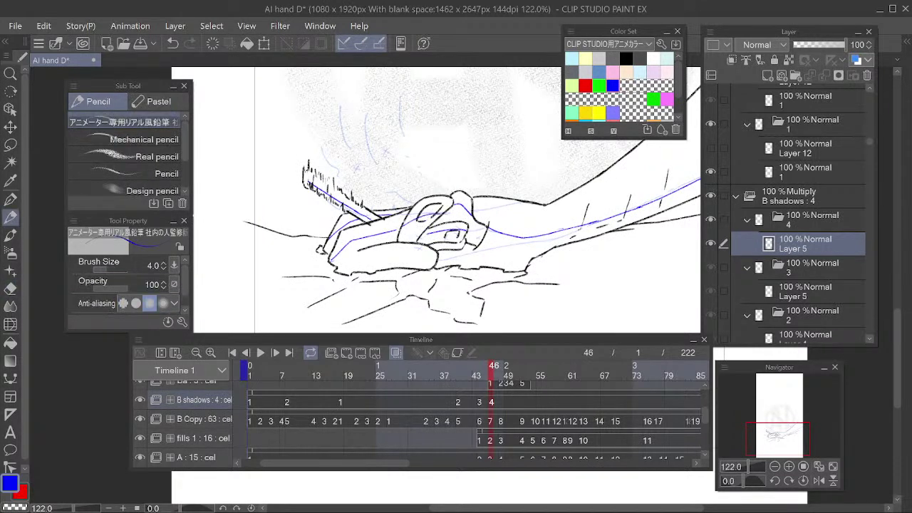
Rework the shadow line across the curled fingers and undo the last stroke
{"action": "key", "text": "e"}
{"action": "key", "text": "p"}
{"action": "key", "text": "e"}
{"action": "key", "text": "p"}
{"action": "left_click_drag", "start_coordinate": [426, 231], "coordinate": [469, 229]}
{"action": "key", "text": "e"}
{"action": "key", "text": "p"}
{"action": "key", "text": "e"}
{"action": "key", "text": "p"}
{"action": "key", "text": "e"}
{"action": "key", "text": "p"}
{"action": "key", "text": "ctrl+z"}
Clean up the forearm's shadow line just past the wrist
{"action": "key", "text": "space"}
{"action": "mouse_move", "coordinate": [552, 253]}
{"action": "left_mouse_down"}
{"action": "mouse_move", "coordinate": [492, 251]}
{"action": "mouse_move", "coordinate": [449, 269]}
{"action": "left_mouse_up"}
{"action": "left_click_drag", "start_coordinate": [515, 257], "coordinate": [500, 271]}
{"action": "key", "text": "e"}
{"action": "left_click_drag", "start_coordinate": [391, 272], "coordinate": [467, 250]}
{"action": "key", "text": "p"}
{"action": "key", "text": "e"}
{"action": "left_click_drag", "start_coordinate": [378, 275], "coordinate": [411, 270]}
{"action": "key", "text": "p"}
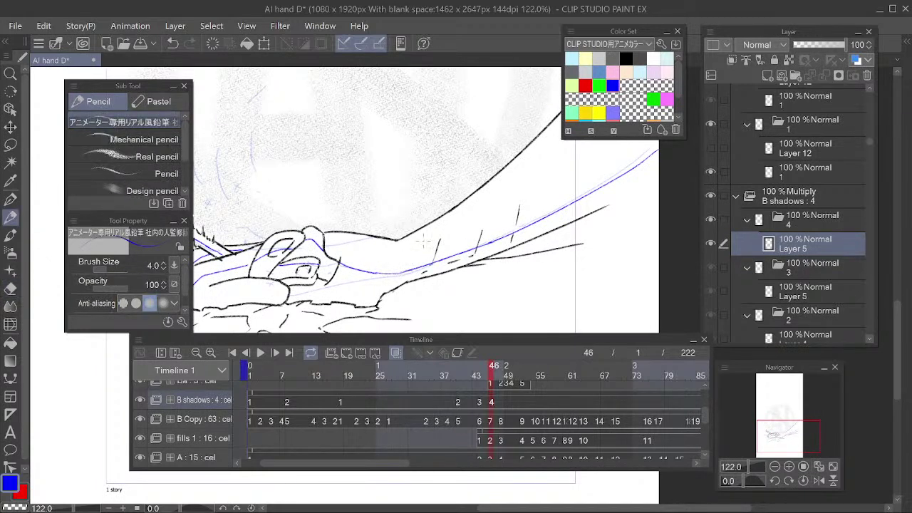
{"action": "scroll", "coordinate": [423, 240], "scroll_direction": "down", "scroll_amount": 2}
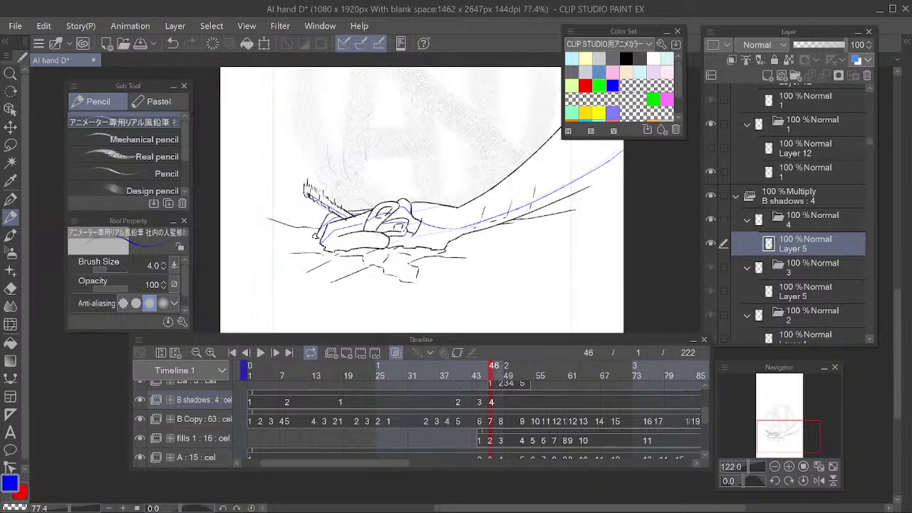
{"action": "scroll", "coordinate": [423, 241], "scroll_direction": "up", "scroll_amount": 1}
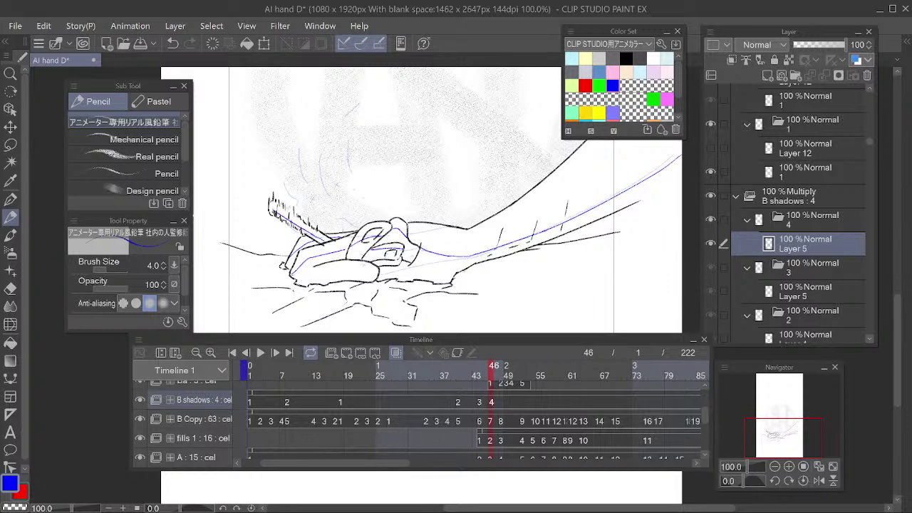
{"action": "scroll", "coordinate": [370, 218], "scroll_direction": "down", "scroll_amount": 3}
{"action": "scroll", "coordinate": [413, 232], "scroll_direction": "up", "scroll_amount": 5}
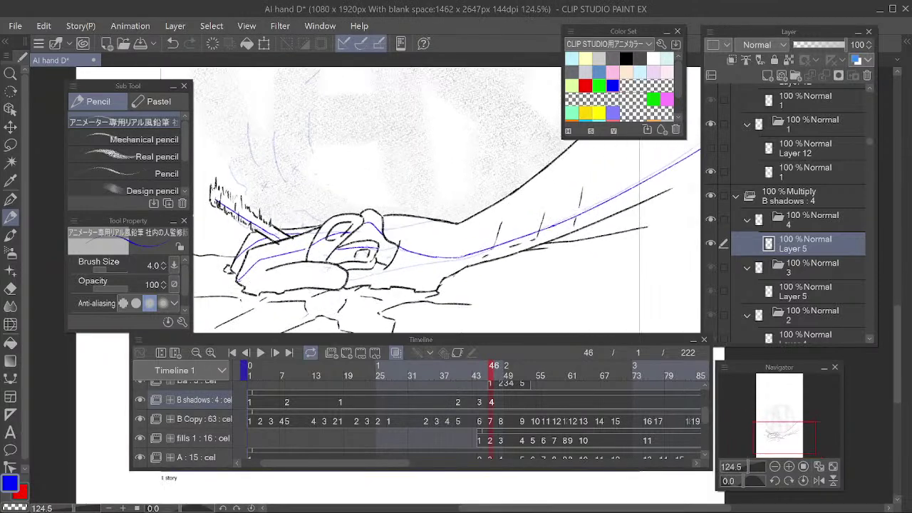
Refine the short shadow lines inside the curled index finger and on the finger below it
{"action": "key", "text": "e"}
{"action": "key", "text": "p"}
{"action": "key", "text": "e"}
{"action": "key", "text": "p"}
{"action": "key", "text": "e"}
{"action": "key", "text": "p"}
{"action": "key", "text": "e"}
{"action": "key", "text": "p"}
{"action": "key", "text": "e"}
{"action": "key", "text": "p"}
{"action": "left_click_drag", "start_coordinate": [387, 184], "coordinate": [439, 153]}
{"action": "left_click_drag", "start_coordinate": [361, 211], "coordinate": [340, 233]}
{"action": "left_click_drag", "start_coordinate": [586, 220], "coordinate": [518, 225]}
{"action": "left_click_drag", "start_coordinate": [651, 212], "coordinate": [668, 196]}
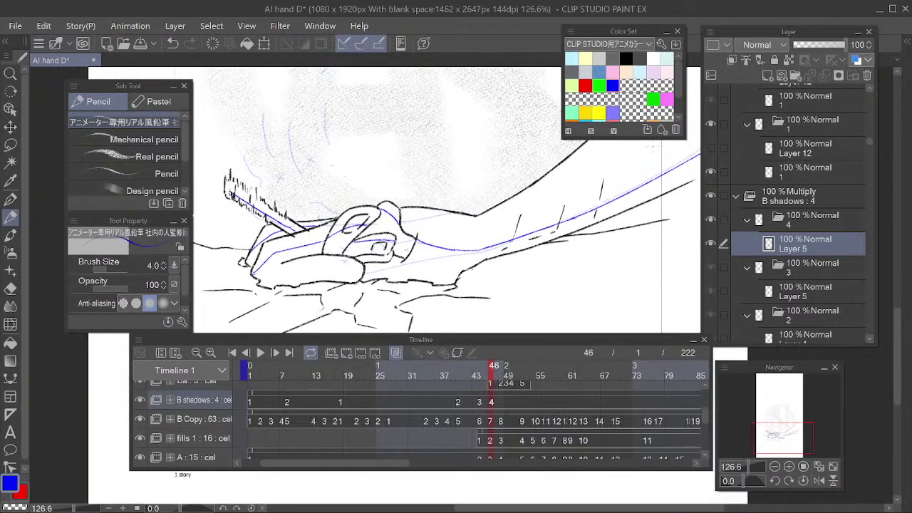
{"action": "scroll", "coordinate": [552, 217], "scroll_direction": "down", "scroll_amount": 1}
{"action": "scroll", "coordinate": [456, 235], "scroll_direction": "up", "scroll_amount": 1}
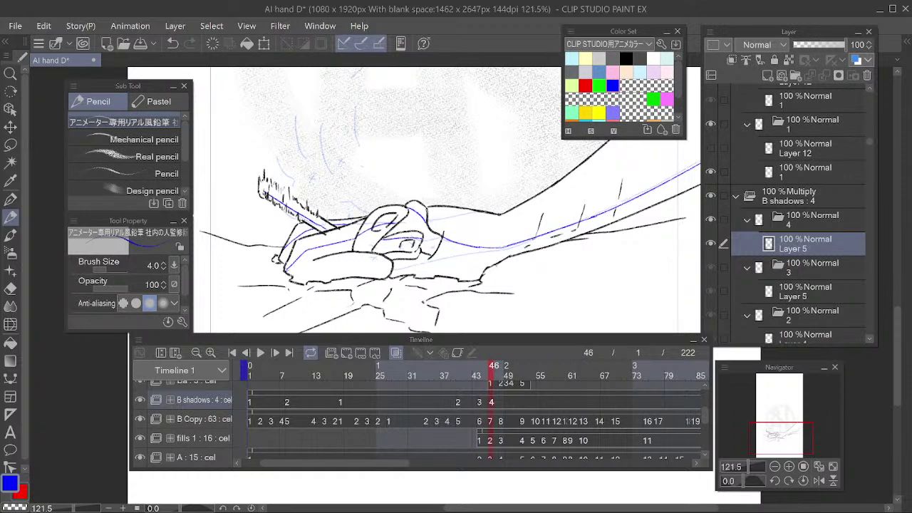
Add a new animation cel at frame 54 in the B shadows folder
{"action": "left_click_drag", "start_coordinate": [492, 384], "coordinate": [542, 380]}
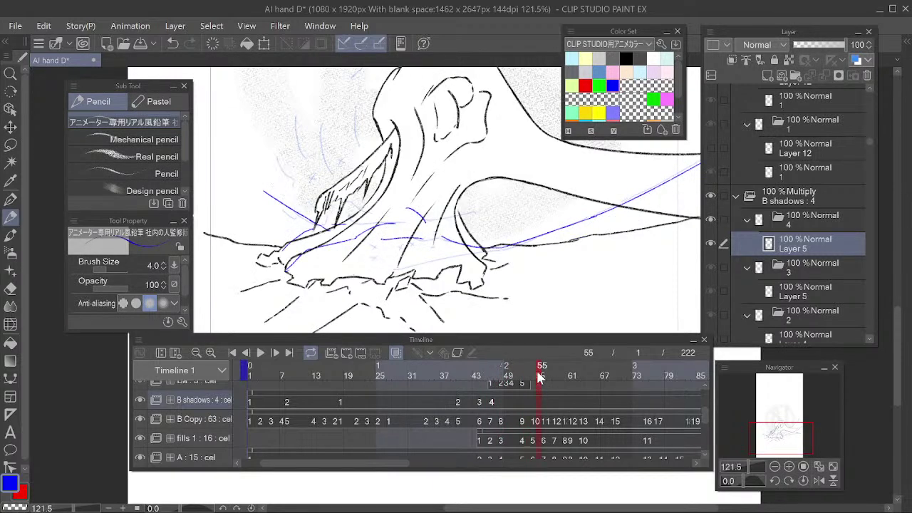
{"action": "scroll", "coordinate": [402, 223], "scroll_direction": "down", "scroll_amount": 3}
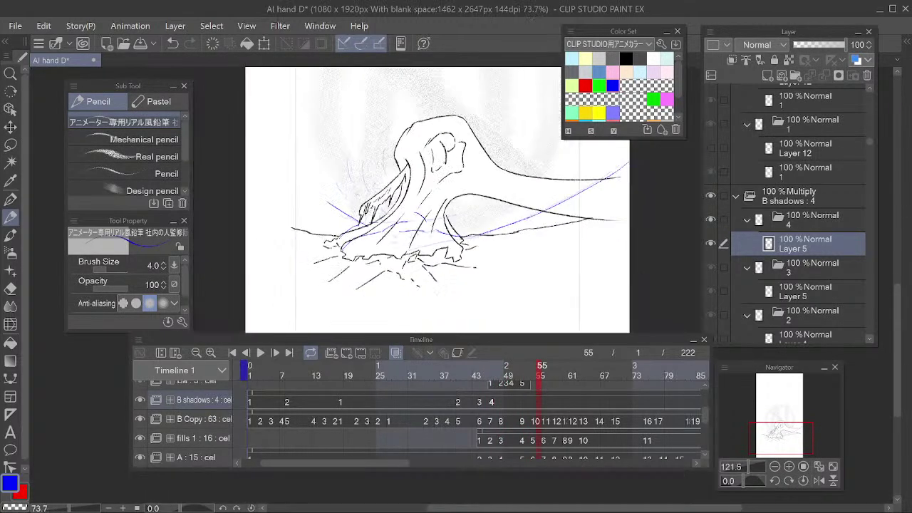
{"action": "left_click", "coordinate": [524, 402]}
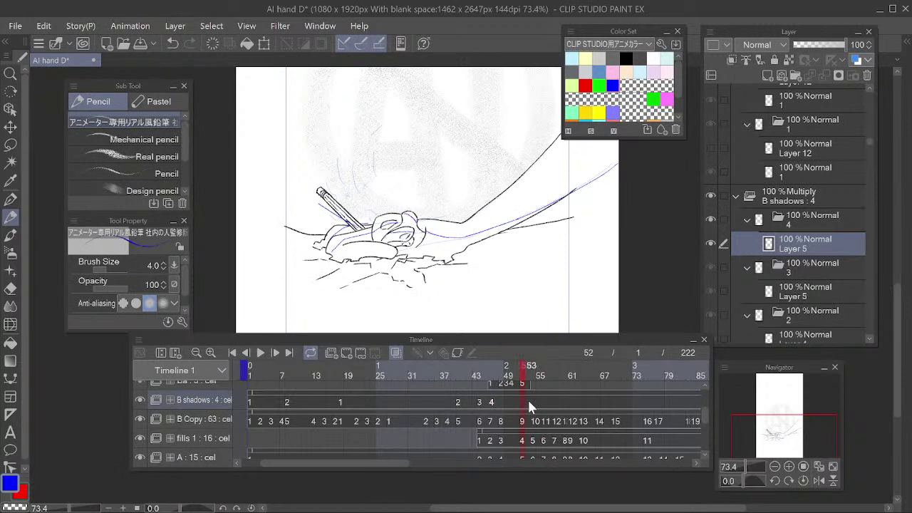
{"action": "left_click", "coordinate": [534, 401]}
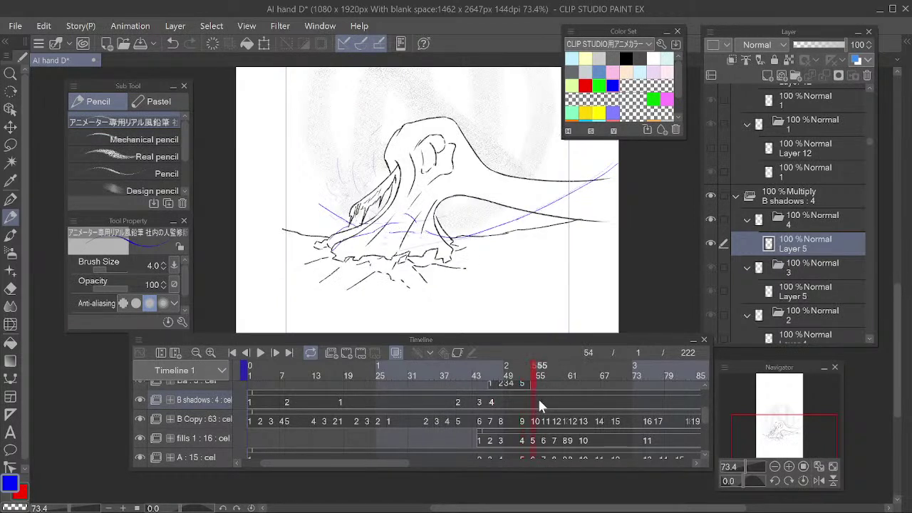
{"action": "key", "text": "alt+n"}
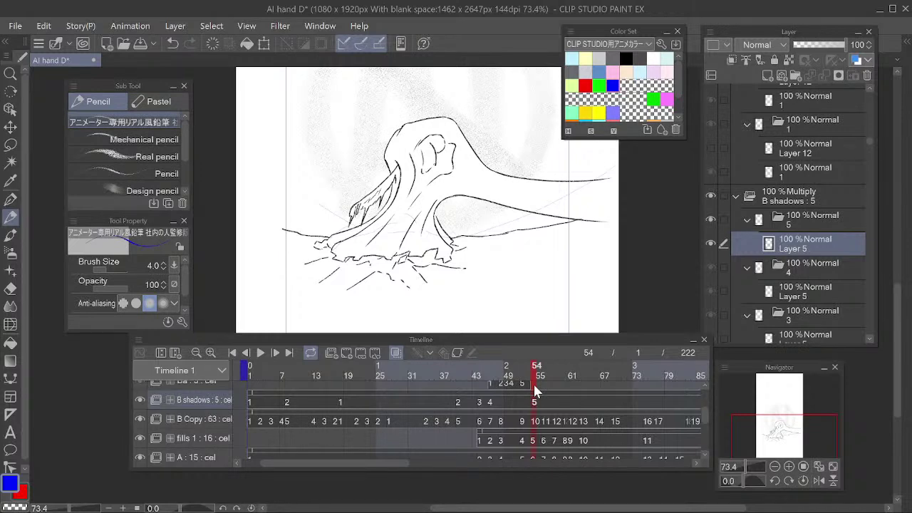
Draw a curved blue shadow line on frame 54, running down the stretched hand beside the crease under the knuckle
{"action": "scroll", "coordinate": [440, 204], "scroll_direction": "down", "scroll_amount": 1}
{"action": "scroll", "coordinate": [441, 204], "scroll_direction": "up", "scroll_amount": 3}
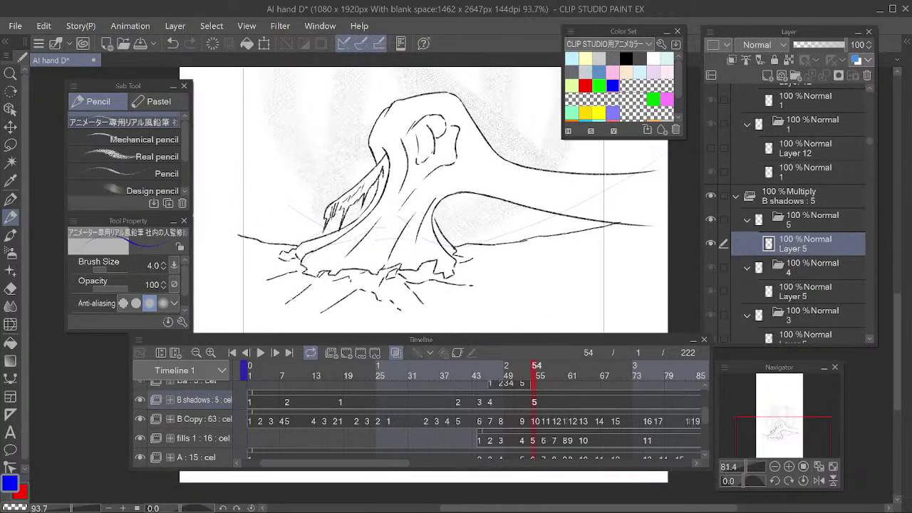
{"action": "left_click", "coordinate": [491, 399]}
{"action": "left_click", "coordinate": [530, 396]}
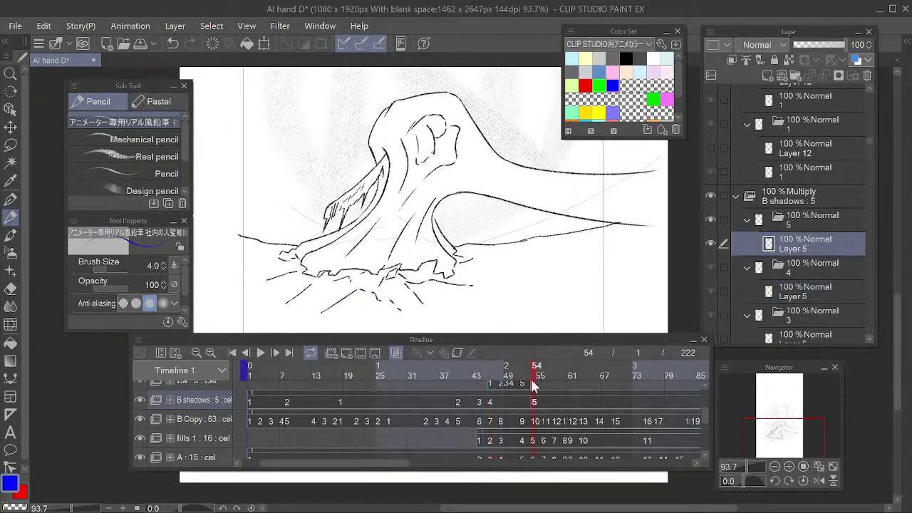
{"action": "left_click_drag", "start_coordinate": [503, 207], "coordinate": [500, 224]}
{"action": "left_click_drag", "start_coordinate": [397, 152], "coordinate": [390, 199]}
{"action": "key", "text": "e"}
{"action": "key", "text": "p"}
{"action": "left_click_drag", "start_coordinate": [397, 164], "coordinate": [380, 212]}
{"action": "key", "text": "e"}
{"action": "key", "text": "p"}
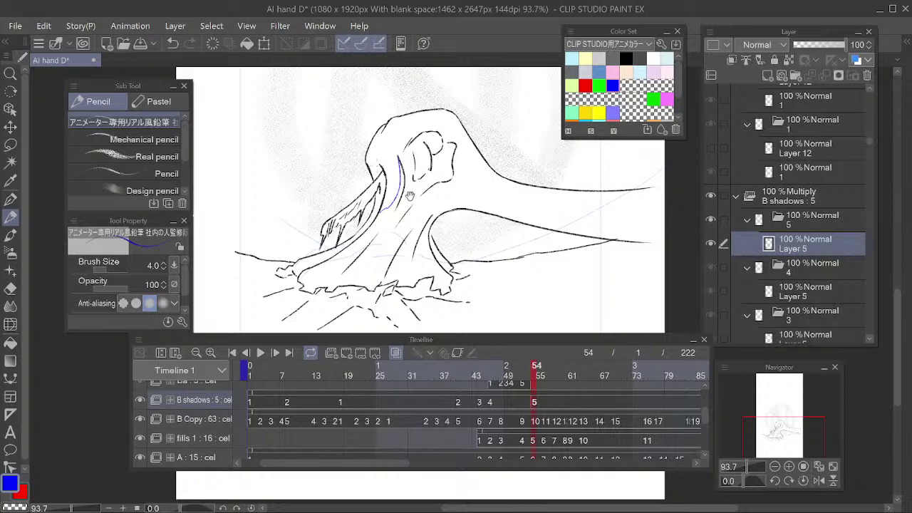
Try a shadow line along the hatched, jagged shape beside the stretched hand
{"action": "left_click_drag", "start_coordinate": [404, 195], "coordinate": [432, 200]}
{"action": "left_click_drag", "start_coordinate": [356, 228], "coordinate": [409, 178]}
{"action": "key", "text": "e"}
{"action": "key", "text": "p"}
{"action": "key", "text": "e"}
{"action": "key", "text": "p"}
{"action": "key", "text": "e"}
{"action": "key", "text": "p"}
{"action": "key", "text": "e"}
{"action": "key", "text": "p"}
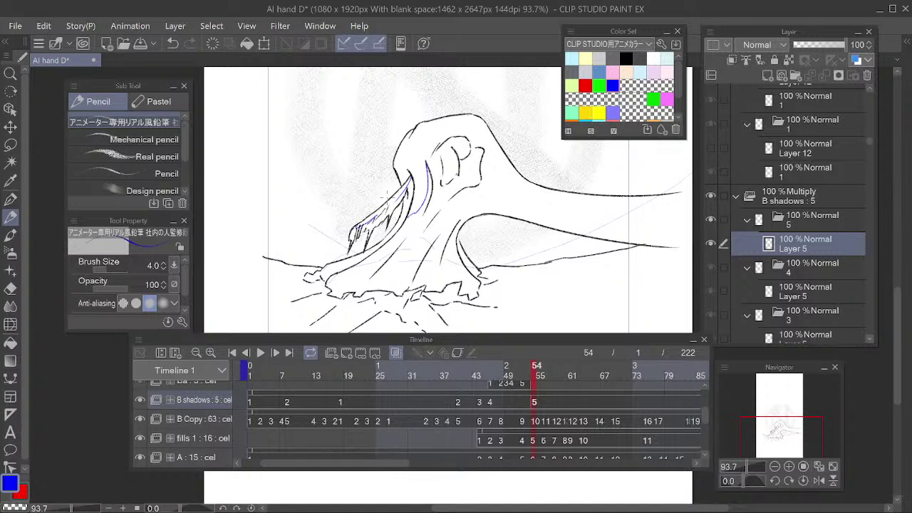
Erase the shadow line on the hatched shape and try fresh strokes along its length
{"action": "key", "text": "e"}
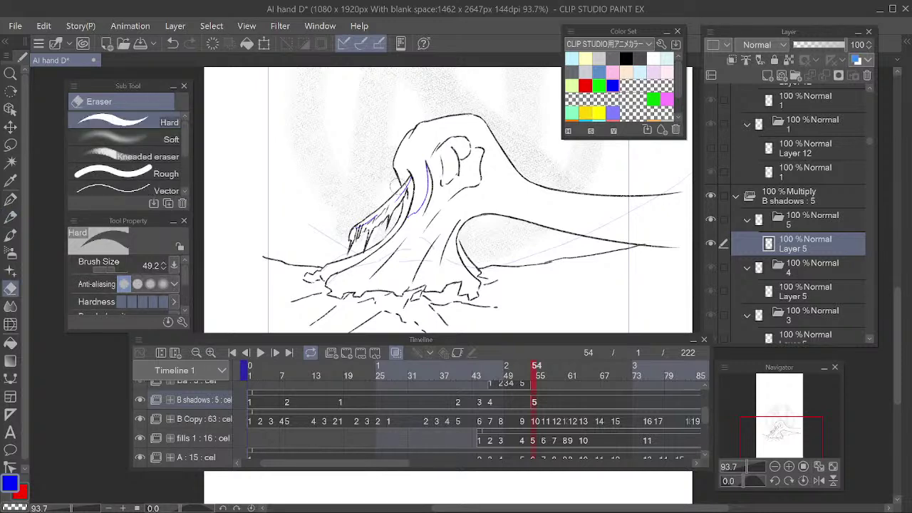
{"action": "key", "text": "p"}
{"action": "key", "text": "e"}
{"action": "key", "text": "p"}
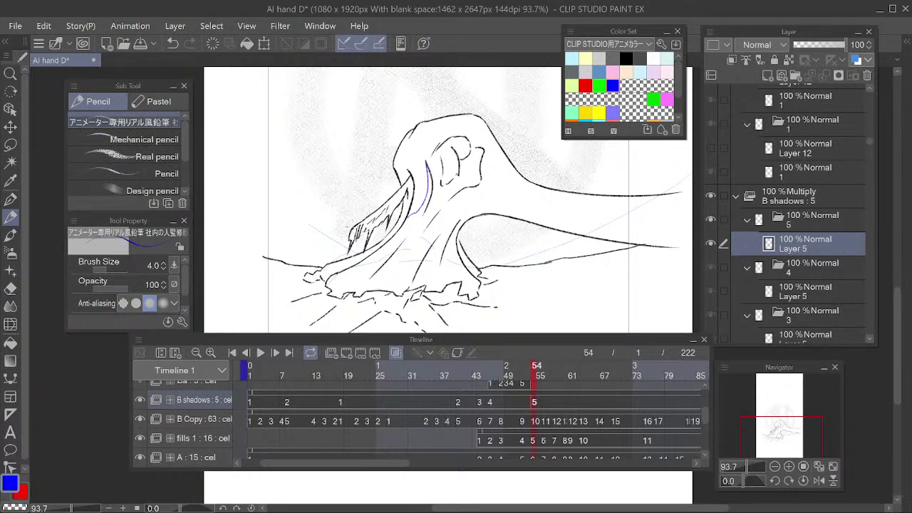
{"action": "key", "text": "e"}
{"action": "left_click_drag", "start_coordinate": [407, 184], "coordinate": [363, 225]}
{"action": "key", "text": "p"}
{"action": "key", "text": "e"}
{"action": "left_click_drag", "start_coordinate": [403, 190], "coordinate": [367, 226]}
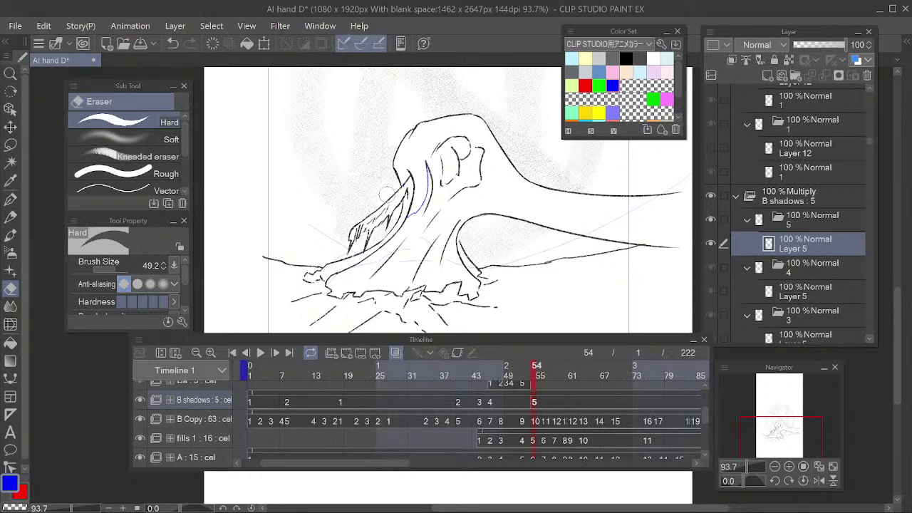
{"action": "key", "text": "p"}
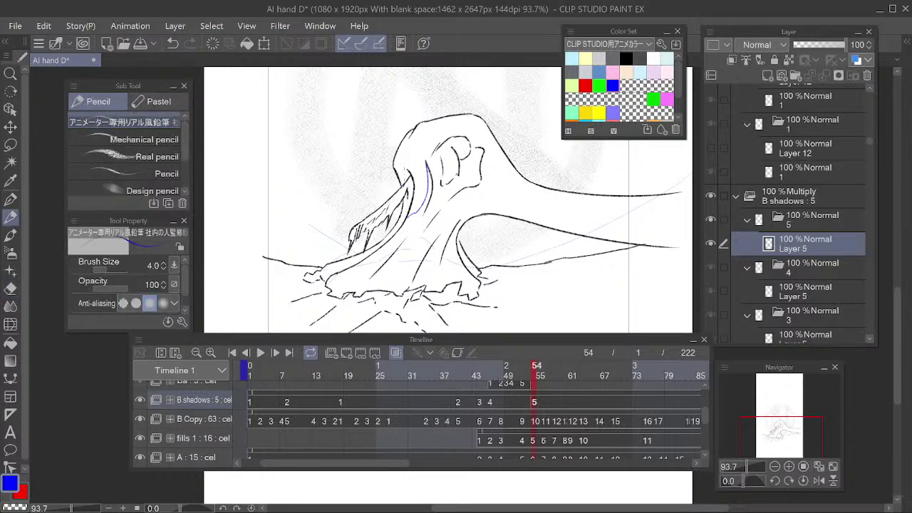
Redraw the shadow line along the hatched shape and up to the hand's outline above it
{"action": "key", "text": "e"}
{"action": "key", "text": "p"}
{"action": "key", "text": "e"}
{"action": "mouse_move", "coordinate": [400, 191]}
{"action": "left_mouse_down"}
{"action": "mouse_move", "coordinate": [362, 228]}
{"action": "mouse_move", "coordinate": [400, 195]}
{"action": "left_mouse_up"}
{"action": "key", "text": "p"}
{"action": "key", "text": "e"}
{"action": "key", "text": "p"}
{"action": "left_click_drag", "start_coordinate": [401, 196], "coordinate": [414, 178]}
{"action": "key", "text": "e"}
{"action": "key", "text": "p"}
{"action": "key", "text": "e"}
{"action": "key", "text": "p"}
Draw a curved shadow line along the stretched hand's lower edge, just above the ragged base
{"action": "left_click_drag", "start_coordinate": [425, 255], "coordinate": [453, 236]}
{"action": "mouse_move", "coordinate": [351, 251]}
{"action": "left_mouse_down"}
{"action": "mouse_move", "coordinate": [411, 225]}
{"action": "mouse_move", "coordinate": [392, 239]}
{"action": "left_mouse_up"}
{"action": "key", "text": "e"}
{"action": "key", "text": "p"}
{"action": "key", "text": "e"}
{"action": "key", "text": "p"}
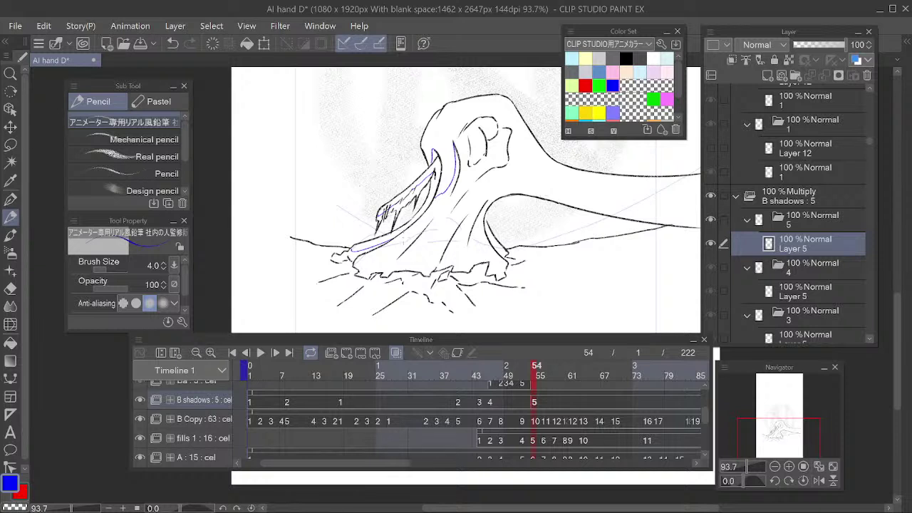
Try a curved shadow line across the lower folds of the stretched hand, just above the ragged base
{"action": "mouse_move", "coordinate": [431, 220]}
{"action": "left_mouse_down"}
{"action": "mouse_move", "coordinate": [372, 266]}
{"action": "mouse_move", "coordinate": [437, 221]}
{"action": "left_mouse_up"}
{"action": "key", "text": "e"}
{"action": "key", "text": "p"}
{"action": "key", "text": "e"}
{"action": "key", "text": "p"}
{"action": "mouse_move", "coordinate": [354, 263]}
{"action": "left_mouse_down"}
{"action": "mouse_move", "coordinate": [387, 261]}
{"action": "mouse_move", "coordinate": [431, 225]}
{"action": "left_mouse_up"}
{"action": "key", "text": "e"}
{"action": "mouse_move", "coordinate": [424, 231]}
{"action": "left_mouse_down"}
{"action": "mouse_move", "coordinate": [366, 274]}
{"action": "mouse_move", "coordinate": [422, 233]}
{"action": "mouse_move", "coordinate": [349, 271]}
{"action": "mouse_move", "coordinate": [430, 225]}
{"action": "mouse_move", "coordinate": [349, 271]}
{"action": "mouse_move", "coordinate": [430, 227]}
{"action": "mouse_move", "coordinate": [408, 261]}
{"action": "mouse_move", "coordinate": [443, 257]}
{"action": "mouse_move", "coordinate": [404, 270]}
{"action": "left_mouse_up"}
{"action": "key", "text": "p"}
{"action": "key", "text": "e"}
{"action": "key", "text": "p"}
{"action": "key", "text": "e"}
{"action": "key", "text": "p"}
{"action": "key", "text": "e"}
{"action": "key", "text": "p"}
{"action": "key", "text": "e"}
{"action": "key", "text": "p"}
Try a U-shaped shadow outline between the central folds beside the arch, and erase it
{"action": "mouse_move", "coordinate": [469, 215]}
{"action": "left_mouse_down"}
{"action": "mouse_move", "coordinate": [456, 256]}
{"action": "mouse_move", "coordinate": [455, 259]}
{"action": "left_mouse_up"}
{"action": "key", "text": "e"}
{"action": "key", "text": "p"}
{"action": "key", "text": "e"}
{"action": "key", "text": "p"}
{"action": "left_click_drag", "start_coordinate": [456, 213], "coordinate": [461, 254]}
{"action": "key", "text": "e"}
{"action": "key", "text": "p"}
{"action": "left_click_drag", "start_coordinate": [487, 200], "coordinate": [482, 221]}
{"action": "key", "text": "e"}
{"action": "key", "text": "p"}
{"action": "left_click_drag", "start_coordinate": [554, 164], "coordinate": [498, 195]}
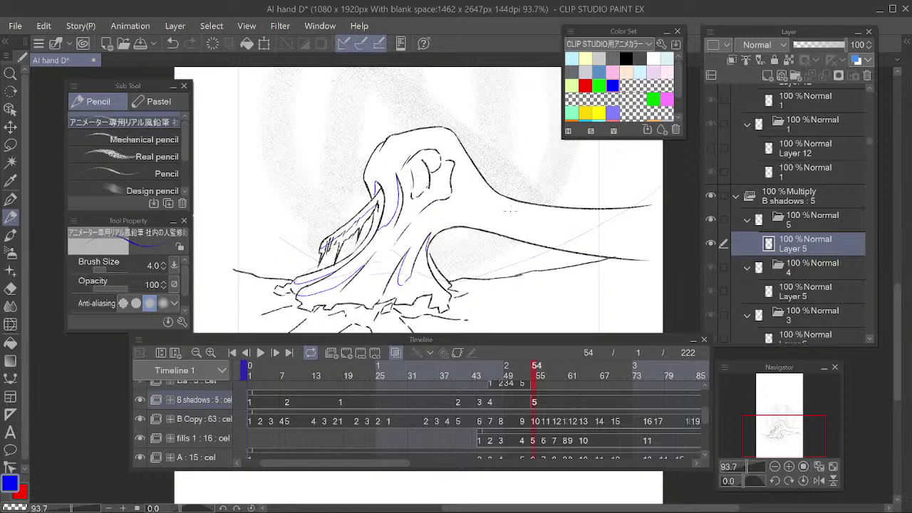
{"action": "left_click_drag", "start_coordinate": [490, 267], "coordinate": [485, 247]}
{"action": "key", "text": "e"}
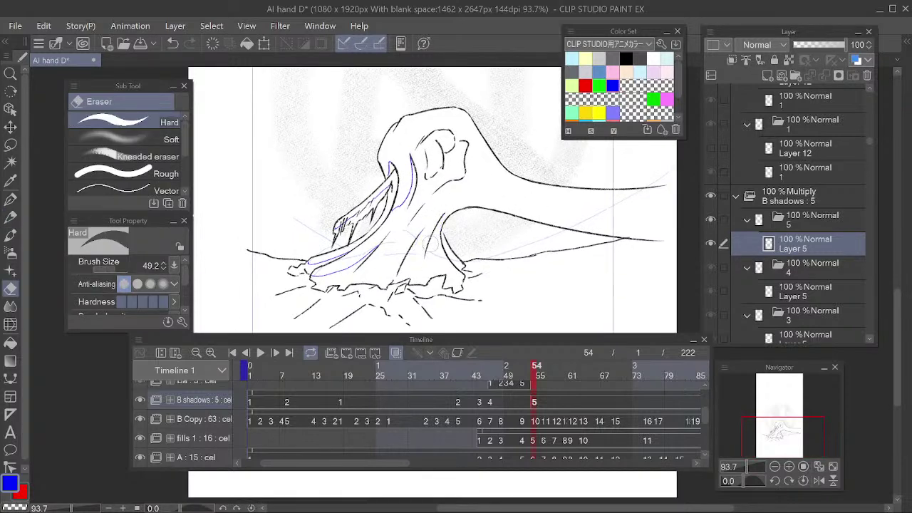
Draw a narrow shadow shape along the central fold of the hand, running down to the ragged base
{"action": "key", "text": "p"}
{"action": "mouse_move", "coordinate": [423, 227]}
{"action": "left_mouse_down"}
{"action": "mouse_move", "coordinate": [399, 279]}
{"action": "mouse_move", "coordinate": [404, 273]}
{"action": "left_mouse_up"}
{"action": "key", "text": "e"}
{"action": "key", "text": "p"}
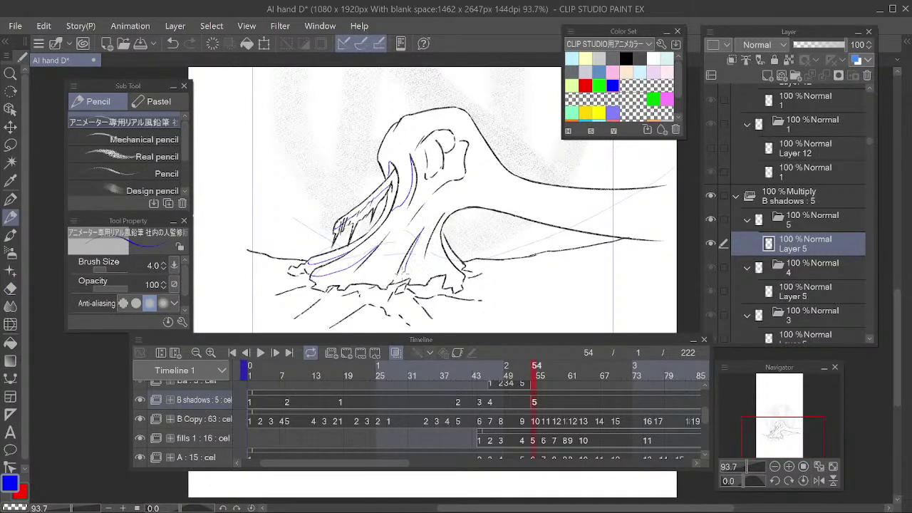
{"action": "key", "text": "e"}
{"action": "left_click_drag", "start_coordinate": [427, 227], "coordinate": [396, 286]}
{"action": "key", "text": "p"}
{"action": "left_click_drag", "start_coordinate": [424, 227], "coordinate": [400, 280]}
{"action": "left_click_drag", "start_coordinate": [403, 267], "coordinate": [392, 287]}
Try a shadow line down the inner side of the arch, and erase it
{"action": "mouse_move", "coordinate": [443, 209]}
{"action": "left_mouse_down"}
{"action": "mouse_move", "coordinate": [422, 280]}
{"action": "mouse_move", "coordinate": [427, 271]}
{"action": "left_mouse_up"}
{"action": "key", "text": "e"}
{"action": "key", "text": "p"}
{"action": "key", "text": "e"}
{"action": "key", "text": "p"}
{"action": "key", "text": "e"}
{"action": "left_click_drag", "start_coordinate": [435, 224], "coordinate": [430, 265]}
{"action": "key", "text": "p"}
{"action": "key", "text": "e"}
Erase the long shadow line above the ragged base and draw a diagonal one along the neighbouring fold instead
{"action": "mouse_move", "coordinate": [382, 246]}
{"action": "left_mouse_down"}
{"action": "mouse_move", "coordinate": [300, 289]}
{"action": "mouse_move", "coordinate": [336, 278]}
{"action": "left_mouse_up"}
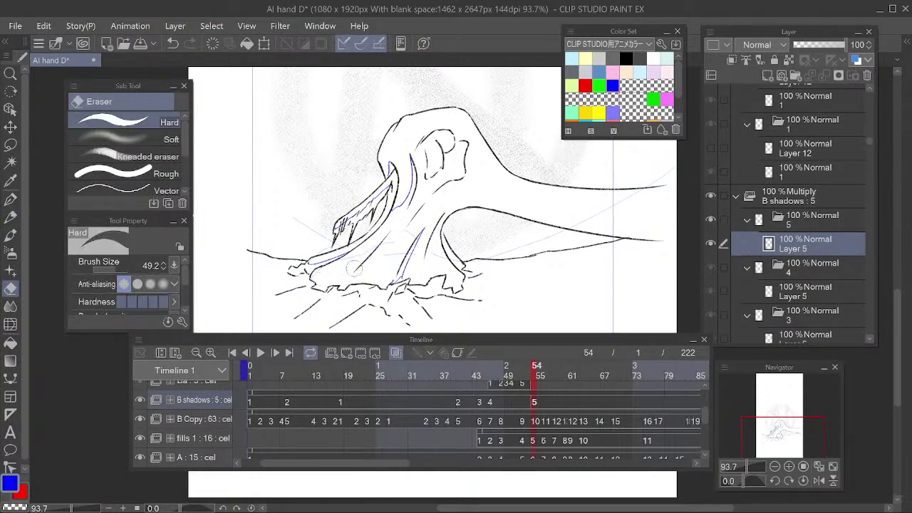
{"action": "key", "text": "p"}
{"action": "left_click_drag", "start_coordinate": [387, 232], "coordinate": [339, 285]}
{"action": "key", "text": "e"}
{"action": "key", "text": "p"}
{"action": "key", "text": "e"}
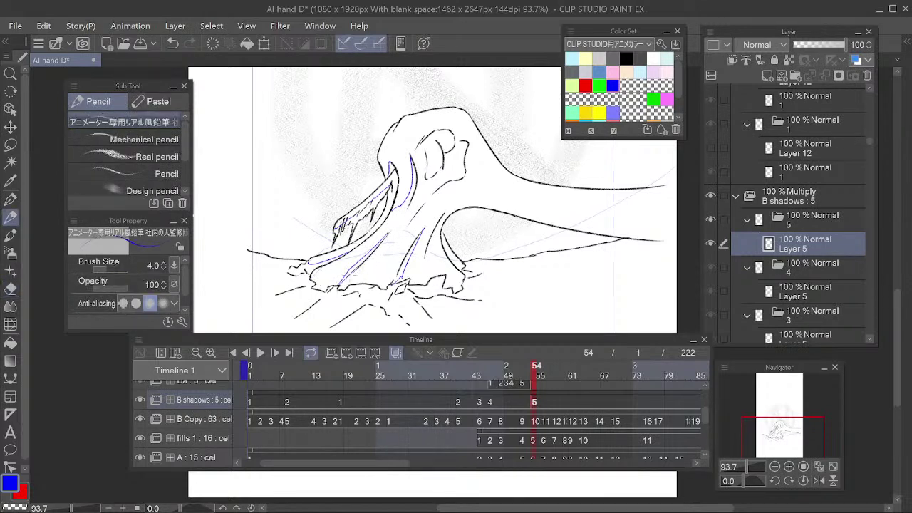
Draw a long shadow line along the stretched arm above its lower edge, curving over the arch, and compare it with frame 52
{"action": "mouse_move", "coordinate": [532, 370]}
{"action": "left_mouse_down"}
{"action": "mouse_move", "coordinate": [509, 371]}
{"action": "mouse_move", "coordinate": [534, 378]}
{"action": "mouse_move", "coordinate": [504, 379]}
{"action": "mouse_move", "coordinate": [531, 379]}
{"action": "left_mouse_up"}
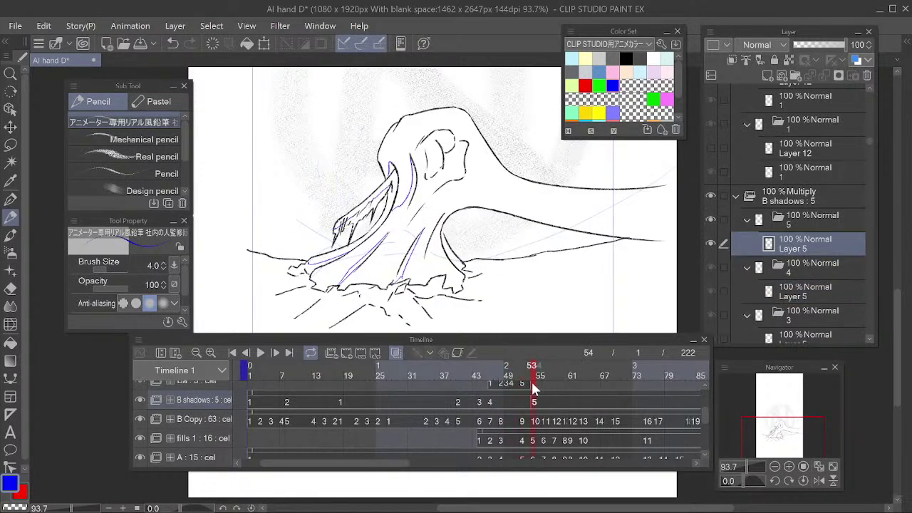
{"action": "mouse_move", "coordinate": [445, 215]}
{"action": "left_mouse_down"}
{"action": "mouse_move", "coordinate": [500, 197]}
{"action": "mouse_move", "coordinate": [477, 204]}
{"action": "mouse_move", "coordinate": [661, 228]}
{"action": "mouse_move", "coordinate": [476, 197]}
{"action": "mouse_move", "coordinate": [673, 225]}
{"action": "left_mouse_up"}
{"action": "key", "text": "e"}
{"action": "key", "text": "p"}
{"action": "key", "text": "e"}
{"action": "key", "text": "p"}
{"action": "key", "text": "e"}
{"action": "left_click_drag", "start_coordinate": [487, 198], "coordinate": [673, 224]}
{"action": "key", "text": "p"}
{"action": "key", "text": "e"}
{"action": "key", "text": "p"}
{"action": "left_click_drag", "start_coordinate": [475, 198], "coordinate": [442, 217]}
{"action": "key", "text": "e"}
{"action": "key", "text": "p"}
{"action": "left_click", "coordinate": [523, 371]}
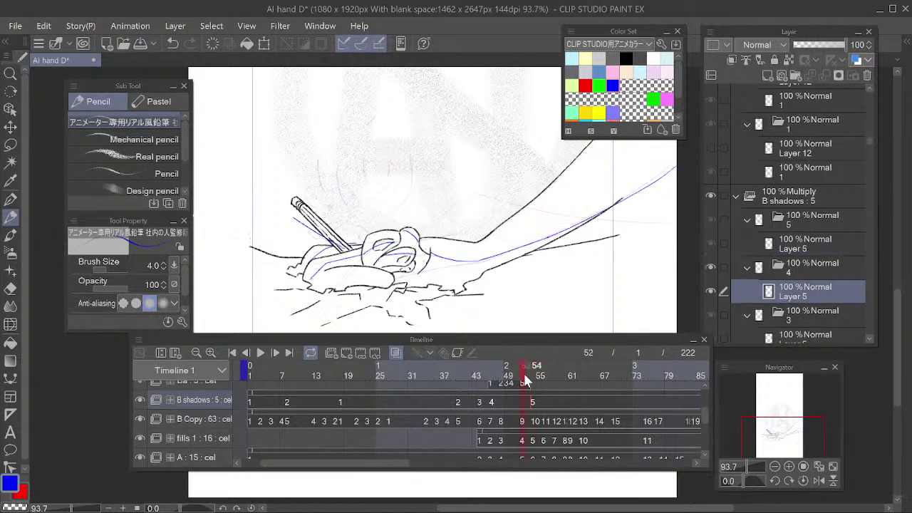
{"action": "left_click", "coordinate": [539, 383]}
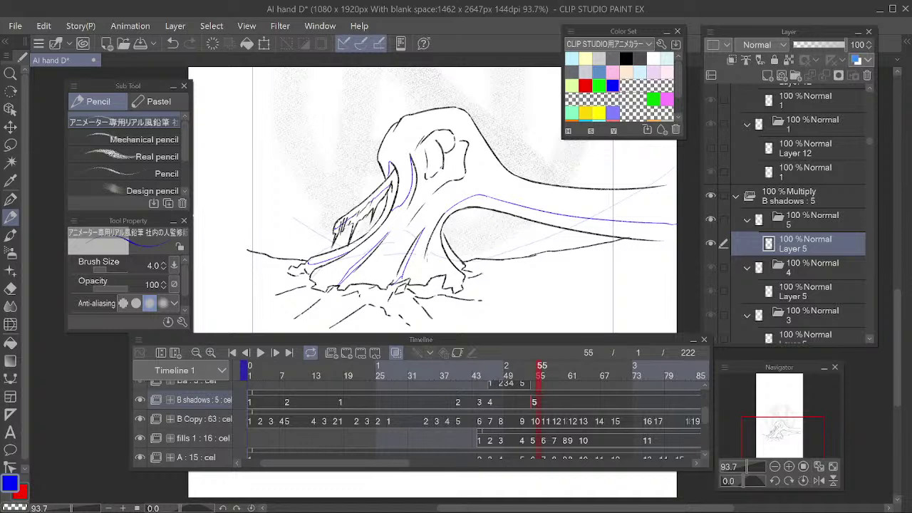
Continue the arm's shadow line around the arch and down the hand to the ragged base
{"action": "key", "text": "e"}
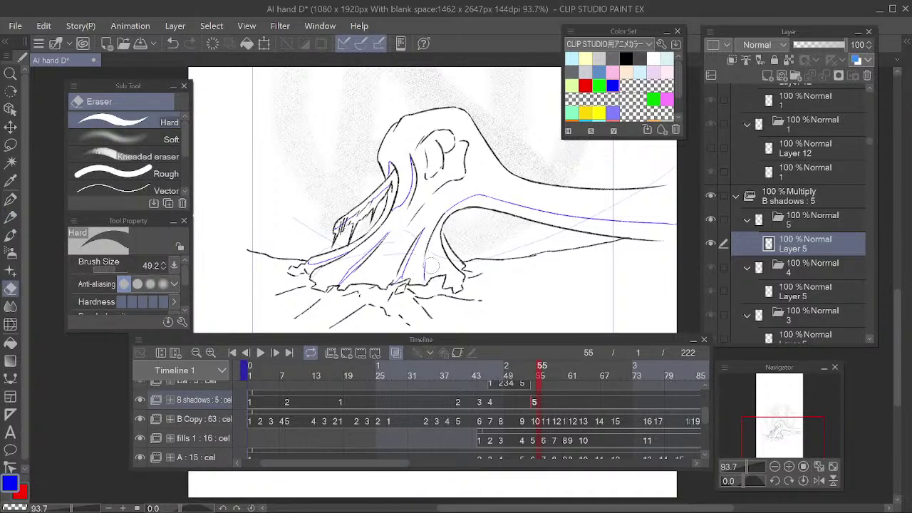
{"action": "key", "text": "p"}
{"action": "key", "text": "e"}
{"action": "key", "text": "p"}
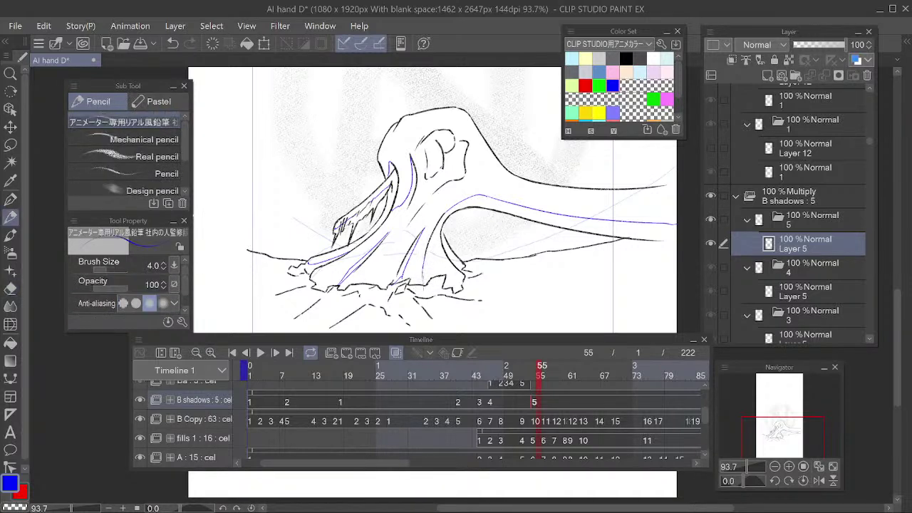
{"action": "key", "text": "e"}
{"action": "key", "text": "p"}
{"action": "key", "text": "e"}
{"action": "key", "text": "p"}
{"action": "key", "text": "e"}
{"action": "key", "text": "p"}
{"action": "key", "text": "e"}
{"action": "left_click_drag", "start_coordinate": [448, 229], "coordinate": [443, 235]}
{"action": "key", "text": "p"}
{"action": "key", "text": "space"}
{"action": "left_click_drag", "start_coordinate": [483, 201], "coordinate": [485, 224]}
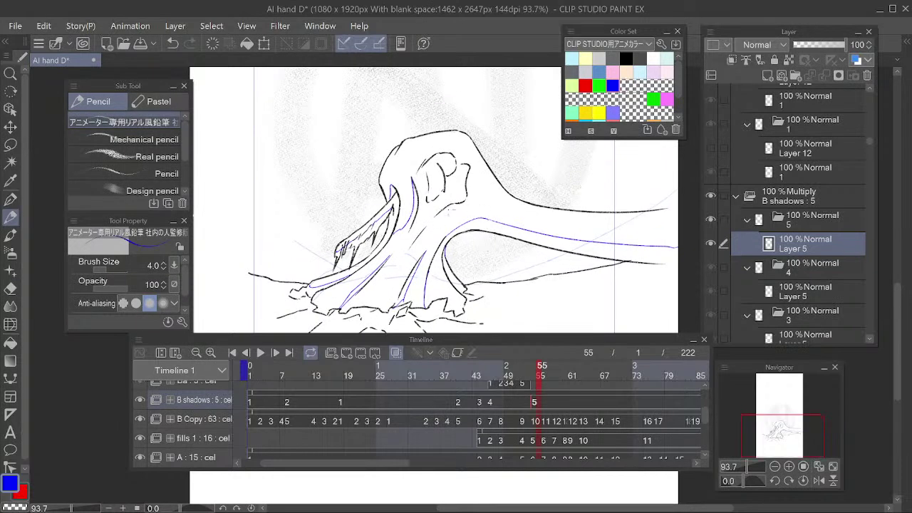
Draw a short curved shadow line beneath the knuckle outline and clean it up with the eraser
{"action": "key", "text": "e"}
{"action": "key", "text": "e"}
{"action": "key", "text": "e"}
{"action": "key", "text": "p"}
{"action": "left_click_drag", "start_coordinate": [434, 216], "coordinate": [465, 199]}
{"action": "key", "text": "e"}
{"action": "key", "text": "p"}
{"action": "scroll", "coordinate": [547, 195], "scroll_direction": "down", "scroll_amount": 2}
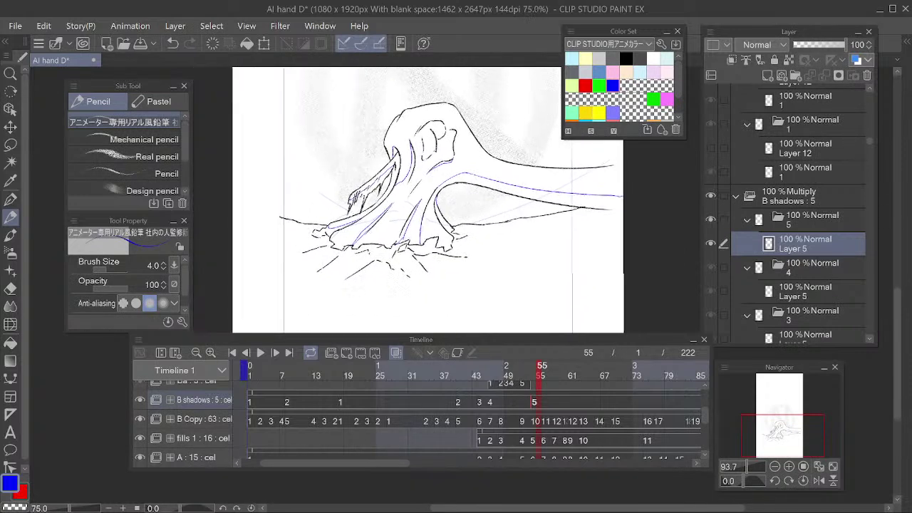
{"action": "scroll", "coordinate": [498, 199], "scroll_direction": "up", "scroll_amount": 2}
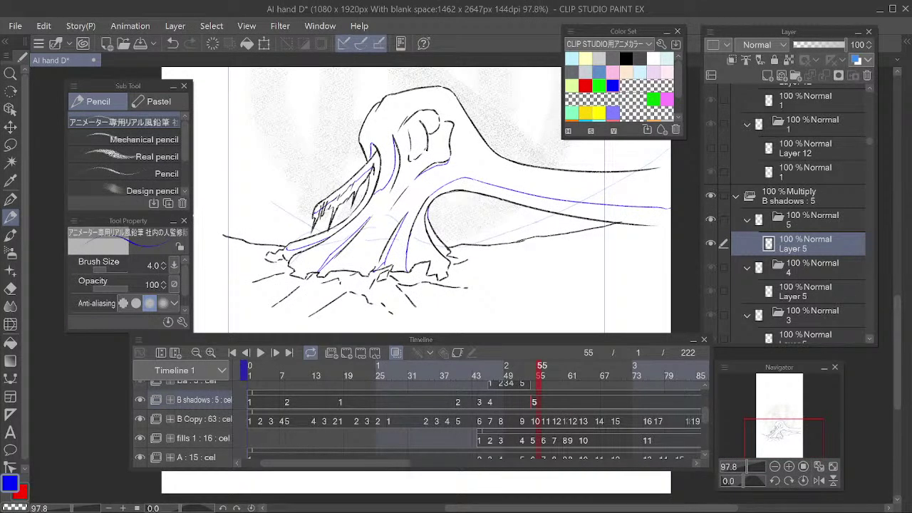
{"action": "key", "text": "e"}
{"action": "mouse_move", "coordinate": [466, 171]}
{"action": "left_mouse_down"}
{"action": "mouse_move", "coordinate": [477, 181]}
{"action": "mouse_move", "coordinate": [436, 199]}
{"action": "mouse_move", "coordinate": [457, 180]}
{"action": "mouse_move", "coordinate": [429, 202]}
{"action": "mouse_move", "coordinate": [454, 179]}
{"action": "left_mouse_up"}
{"action": "key", "text": "p"}
{"action": "key", "text": "e"}
{"action": "key", "text": "p"}
{"action": "key", "text": "e"}
{"action": "key", "text": "p"}
Rework the shadow lines along the narrow fold beside the hatched shape, erasing stray parts
{"action": "left_click_drag", "start_coordinate": [562, 236], "coordinate": [585, 246]}
{"action": "left_click_drag", "start_coordinate": [507, 212], "coordinate": [542, 222]}
{"action": "key", "text": "e"}
{"action": "key", "text": "p"}
{"action": "mouse_move", "coordinate": [411, 157]}
{"action": "left_mouse_down"}
{"action": "mouse_move", "coordinate": [405, 207]}
{"action": "mouse_move", "coordinate": [465, 184]}
{"action": "mouse_move", "coordinate": [420, 200]}
{"action": "mouse_move", "coordinate": [421, 215]}
{"action": "left_mouse_up"}
{"action": "key", "text": "e"}
{"action": "key", "text": "p"}
{"action": "key", "text": "e"}
{"action": "key", "text": "p"}
{"action": "key", "text": "e"}
{"action": "key", "text": "p"}
{"action": "key", "text": "e"}
{"action": "key", "text": "p"}
{"action": "key", "text": "e"}
{"action": "key", "text": "p"}
{"action": "key", "text": "p"}
{"action": "key", "text": "e"}
{"action": "left_click_drag", "start_coordinate": [420, 178], "coordinate": [423, 211]}
{"action": "key", "text": "p"}
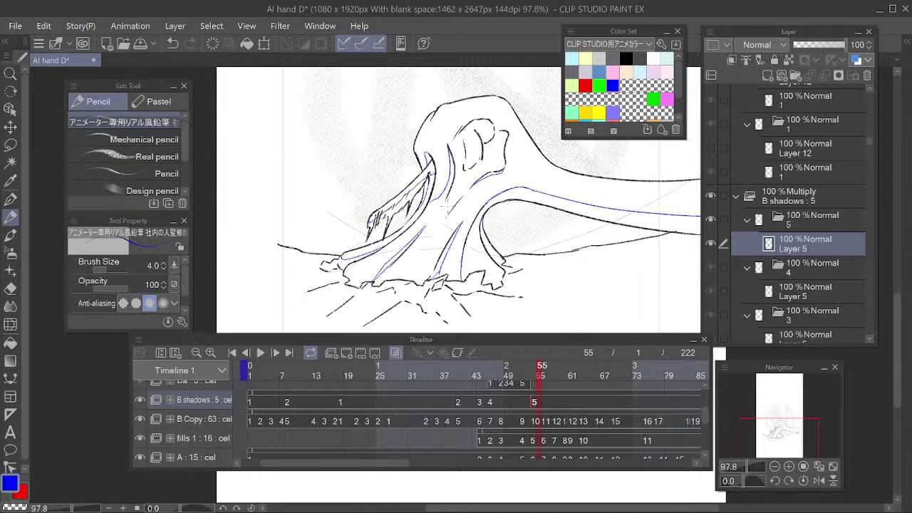
Retouch the shadow line along the hand's lower edge and mark the shadow area beside the arch with a small X
{"action": "key", "text": "e"}
{"action": "mouse_move", "coordinate": [373, 250]}
{"action": "left_mouse_down"}
{"action": "mouse_move", "coordinate": [339, 257]}
{"action": "mouse_move", "coordinate": [381, 246]}
{"action": "mouse_move", "coordinate": [339, 265]}
{"action": "mouse_move", "coordinate": [407, 229]}
{"action": "mouse_move", "coordinate": [393, 239]}
{"action": "mouse_move", "coordinate": [400, 233]}
{"action": "left_mouse_up"}
{"action": "key", "text": "p"}
{"action": "key", "text": "e"}
{"action": "key", "text": "p"}
{"action": "key", "text": "e"}
{"action": "key", "text": "p"}
{"action": "key", "text": "e"}
{"action": "key", "text": "p"}
{"action": "mouse_move", "coordinate": [509, 228]}
{"action": "left_mouse_down"}
{"action": "mouse_move", "coordinate": [450, 228]}
{"action": "mouse_move", "coordinate": [512, 219]}
{"action": "mouse_move", "coordinate": [429, 228]}
{"action": "left_mouse_up"}
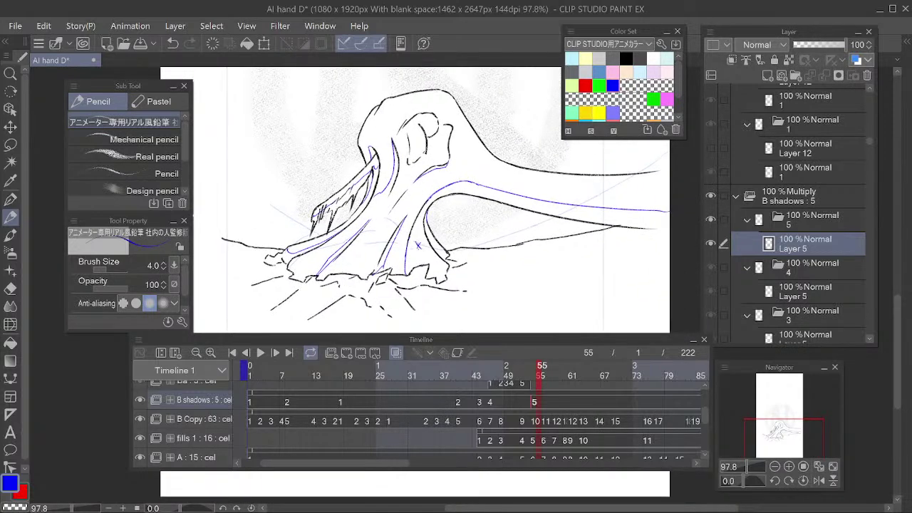
{"action": "left_click_drag", "start_coordinate": [555, 216], "coordinate": [519, 216]}
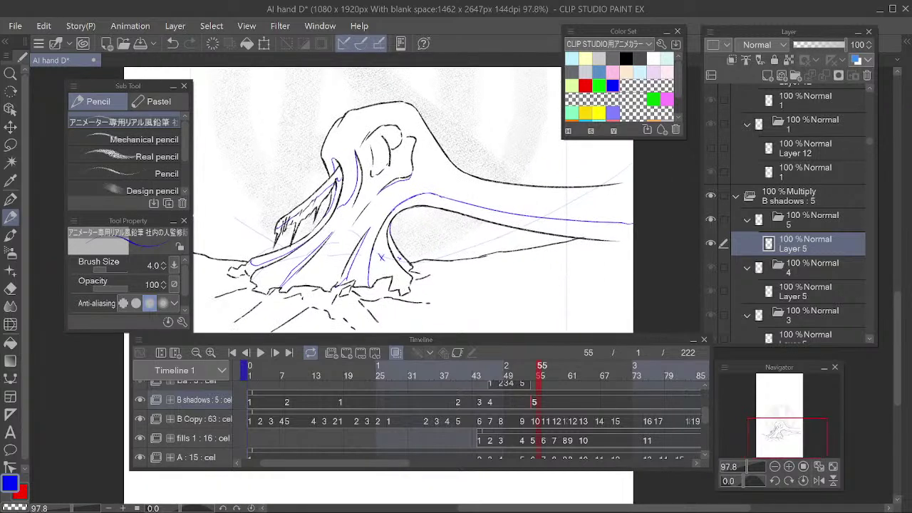
{"action": "scroll", "coordinate": [552, 185], "scroll_direction": "down", "scroll_amount": 2}
{"action": "scroll", "coordinate": [551, 185], "scroll_direction": "up", "scroll_amount": 2}
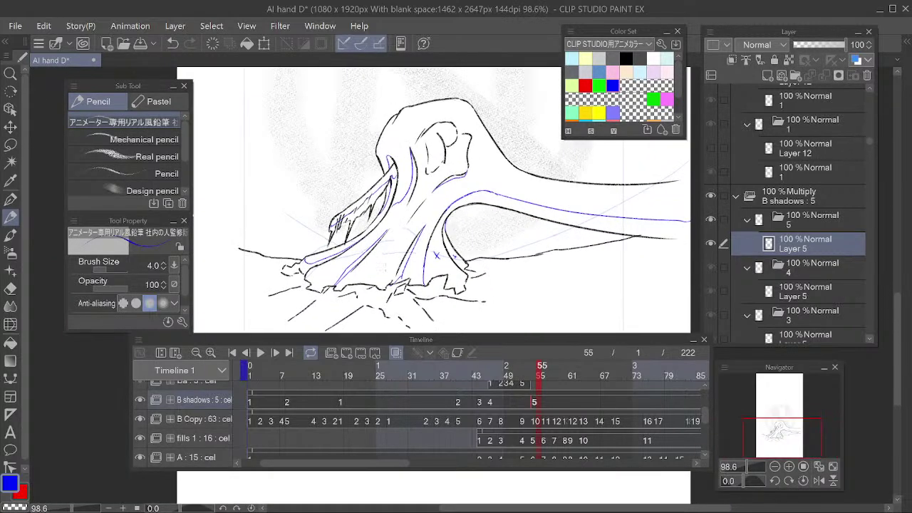
{"action": "left_click_drag", "start_coordinate": [397, 274], "coordinate": [391, 285]}
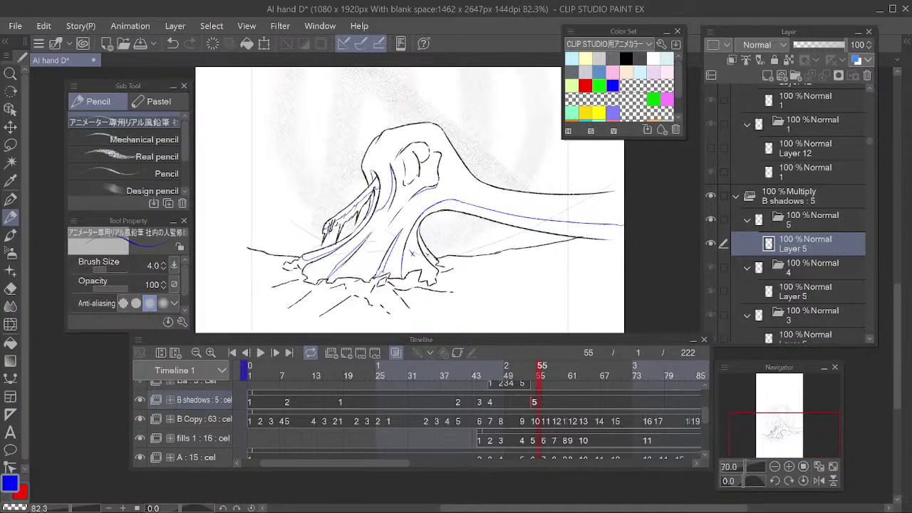
Create a new animation cel in the B shadows folder at frame 60
{"action": "left_click_drag", "start_coordinate": [564, 403], "coordinate": [389, 409]}
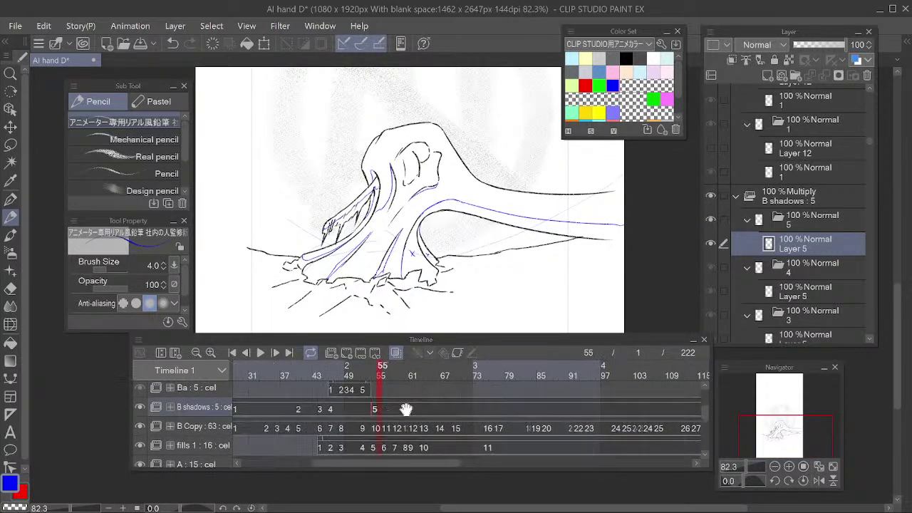
{"action": "left_click", "coordinate": [398, 367]}
{"action": "mouse_move", "coordinate": [401, 368]}
{"action": "left_mouse_down"}
{"action": "mouse_move", "coordinate": [369, 374]}
{"action": "mouse_move", "coordinate": [393, 373]}
{"action": "mouse_move", "coordinate": [365, 385]}
{"action": "mouse_move", "coordinate": [423, 396]}
{"action": "mouse_move", "coordinate": [404, 400]}
{"action": "left_mouse_up"}
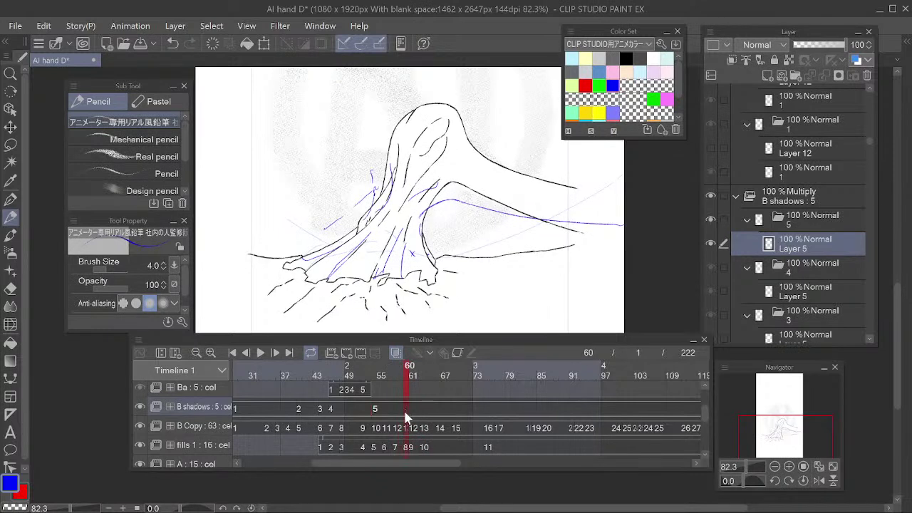
{"action": "key", "text": "alt+n"}
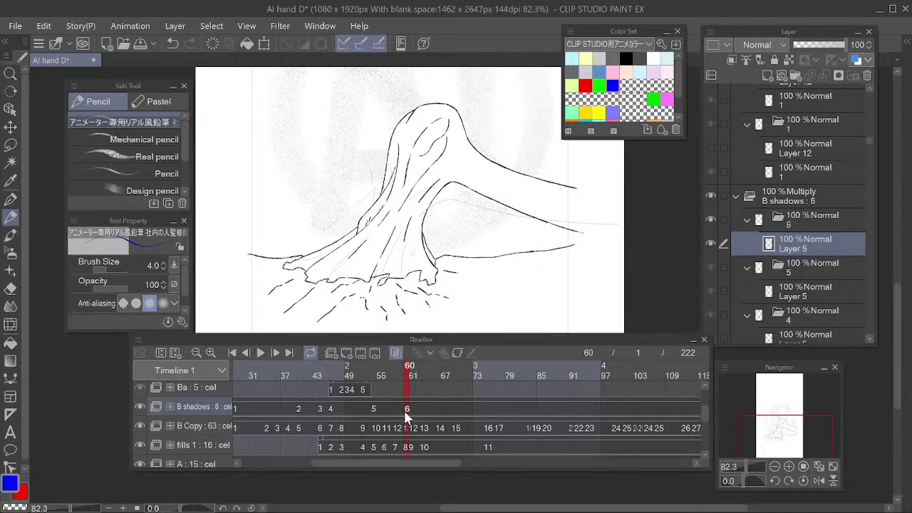
{"action": "left_click_drag", "start_coordinate": [468, 170], "coordinate": [483, 174]}
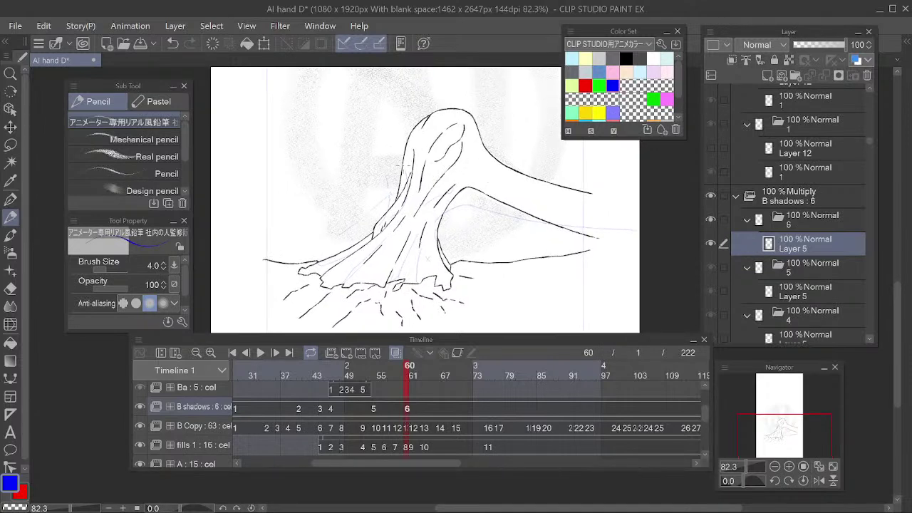
Draw a shadow line along the hand's upper-left fold at frame 60 and trim it with the eraser
{"action": "left_click_drag", "start_coordinate": [413, 150], "coordinate": [408, 181]}
{"action": "key", "text": "e"}
{"action": "key", "text": "p"}
{"action": "mouse_move", "coordinate": [413, 150]}
{"action": "left_mouse_down"}
{"action": "mouse_move", "coordinate": [408, 181]}
{"action": "mouse_move", "coordinate": [479, 180]}
{"action": "left_mouse_up"}
{"action": "key", "text": "e"}
{"action": "key", "text": "p"}
{"action": "mouse_move", "coordinate": [474, 179]}
{"action": "left_mouse_down"}
{"action": "mouse_move", "coordinate": [518, 208]}
{"action": "mouse_move", "coordinate": [458, 188]}
{"action": "mouse_move", "coordinate": [478, 179]}
{"action": "left_mouse_up"}
{"action": "key", "text": "e"}
{"action": "key", "text": "p"}
Draw the shadow line over the peak of the arch and down the arm's underside, erasing stray parts
{"action": "left_click_drag", "start_coordinate": [436, 206], "coordinate": [423, 228]}
{"action": "key", "text": "e"}
{"action": "key", "text": "p"}
{"action": "left_click_drag", "start_coordinate": [455, 186], "coordinate": [425, 227]}
{"action": "key", "text": "e"}
{"action": "key", "text": "p"}
{"action": "mouse_move", "coordinate": [454, 191]}
{"action": "left_mouse_down"}
{"action": "mouse_move", "coordinate": [428, 224]}
{"action": "mouse_move", "coordinate": [455, 187]}
{"action": "mouse_move", "coordinate": [453, 199]}
{"action": "left_mouse_up"}
{"action": "key", "text": "e"}
{"action": "key", "text": "p"}
{"action": "key", "text": "e"}
{"action": "key", "text": "p"}
Mark the small shadow area at the base's right corner and refine the shadow line along the lower-left edge
{"action": "left_click_drag", "start_coordinate": [443, 256], "coordinate": [450, 264]}
{"action": "left_click_drag", "start_coordinate": [433, 200], "coordinate": [470, 201]}
{"action": "left_click_drag", "start_coordinate": [411, 234], "coordinate": [398, 249]}
{"action": "key", "text": "ctrl+z"}
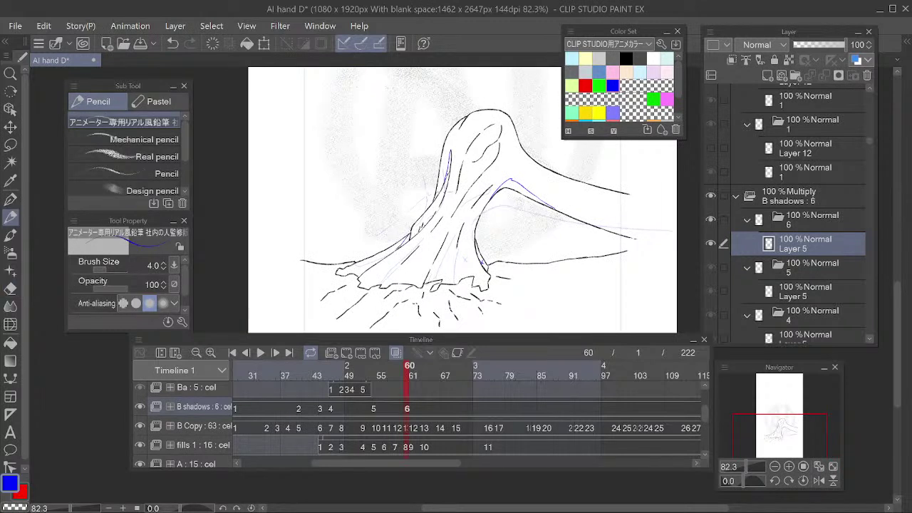
{"action": "key", "text": "e"}
{"action": "key", "text": "p"}
{"action": "key", "text": "e"}
{"action": "key", "text": "p"}
{"action": "key", "text": "e"}
{"action": "key", "text": "p"}
{"action": "key", "text": "e"}
{"action": "key", "text": "p"}
Draw a short shadow line down to the ragged rim at the middle of the hand's base
{"action": "left_click_drag", "start_coordinate": [547, 182], "coordinate": [518, 199]}
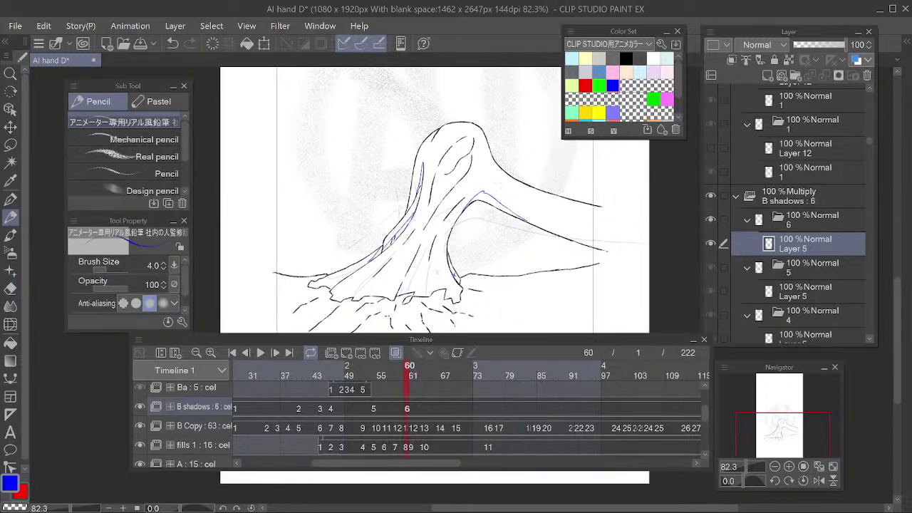
{"action": "left_click_drag", "start_coordinate": [490, 230], "coordinate": [501, 197]}
{"action": "left_click_drag", "start_coordinate": [419, 241], "coordinate": [413, 264]}
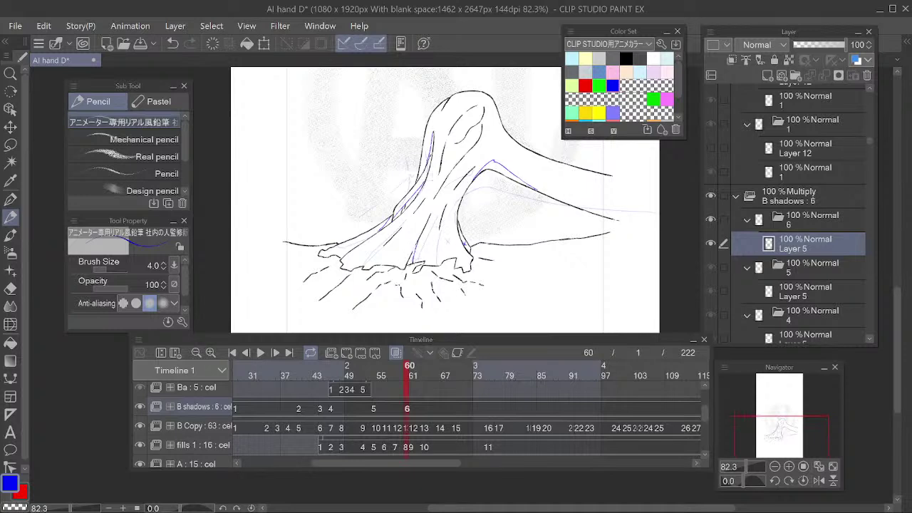
{"action": "left_click_drag", "start_coordinate": [476, 232], "coordinate": [486, 258]}
Create a new animation cel in the B shadows folder at frame 69
{"action": "mouse_move", "coordinate": [408, 373]}
{"action": "left_mouse_down"}
{"action": "mouse_move", "coordinate": [393, 373]}
{"action": "mouse_move", "coordinate": [440, 370]}
{"action": "mouse_move", "coordinate": [496, 388]}
{"action": "mouse_move", "coordinate": [451, 388]}
{"action": "left_mouse_up"}
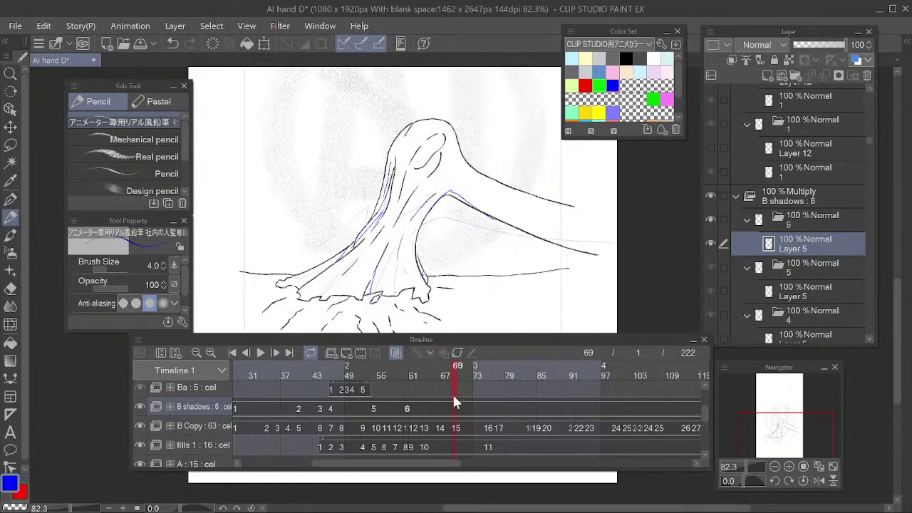
{"action": "key", "text": "n"}
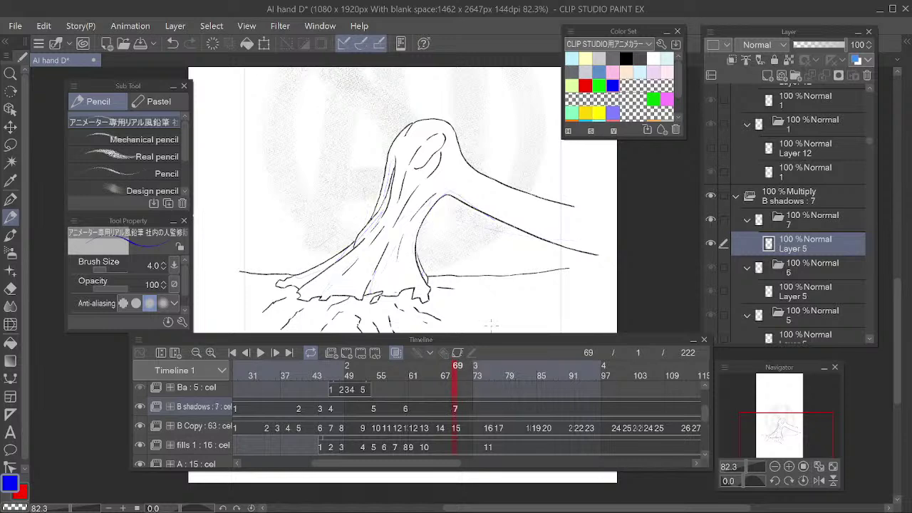
{"action": "left_click_drag", "start_coordinate": [478, 215], "coordinate": [508, 218]}
Draw a short shadow line along the upper-left fold of the hand at frame 69
{"action": "left_click_drag", "start_coordinate": [426, 162], "coordinate": [421, 182]}
{"action": "key", "text": "e"}
{"action": "key", "text": "p"}
Draw the shadow line over the arch and along the arm's underside at frame 69, reworking it with the eraser
{"action": "mouse_move", "coordinate": [480, 193]}
{"action": "left_mouse_down"}
{"action": "mouse_move", "coordinate": [459, 213]}
{"action": "mouse_move", "coordinate": [487, 191]}
{"action": "mouse_move", "coordinate": [530, 228]}
{"action": "mouse_move", "coordinate": [485, 191]}
{"action": "mouse_move", "coordinate": [470, 194]}
{"action": "mouse_move", "coordinate": [484, 189]}
{"action": "mouse_move", "coordinate": [491, 193]}
{"action": "mouse_move", "coordinate": [464, 203]}
{"action": "mouse_move", "coordinate": [483, 188]}
{"action": "mouse_move", "coordinate": [559, 234]}
{"action": "mouse_move", "coordinate": [480, 188]}
{"action": "mouse_move", "coordinate": [538, 227]}
{"action": "left_mouse_up"}
{"action": "key", "text": "e"}
{"action": "key", "text": "p"}
{"action": "key", "text": "e"}
{"action": "key", "text": "p"}
{"action": "key", "text": "e"}
{"action": "key", "text": "p"}
{"action": "key", "text": "e"}
{"action": "key", "text": "p"}
{"action": "key", "text": "e"}
{"action": "key", "text": "p"}
{"action": "key", "text": "e"}
{"action": "key", "text": "p"}
{"action": "key", "text": "e"}
{"action": "key", "text": "p"}
{"action": "key", "text": "e"}
{"action": "left_click_drag", "start_coordinate": [486, 188], "coordinate": [457, 214]}
{"action": "key", "text": "p"}
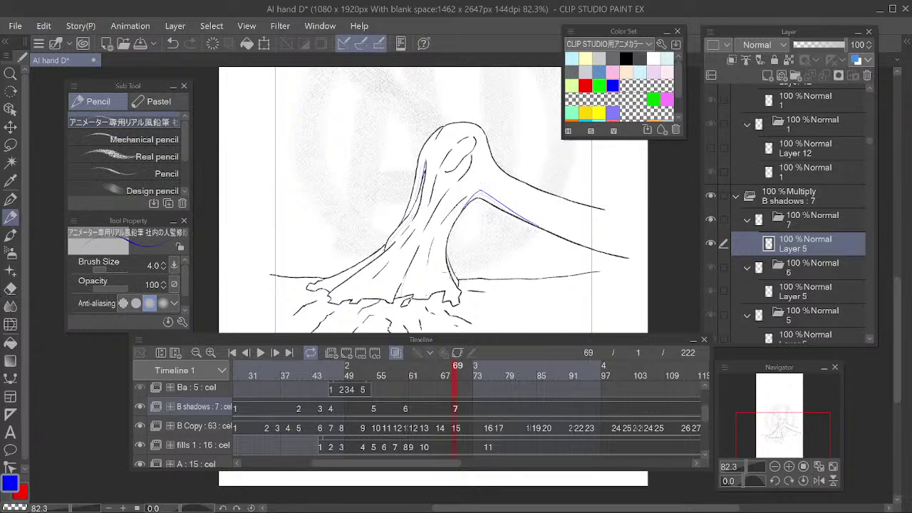
Mark the shadow at the base's right corner and draw a shadow line along the lower-left edge at frame 69
{"action": "left_click_drag", "start_coordinate": [451, 271], "coordinate": [457, 284]}
{"action": "mouse_move", "coordinate": [492, 244]}
{"action": "left_mouse_down"}
{"action": "mouse_move", "coordinate": [533, 237]}
{"action": "mouse_move", "coordinate": [517, 234]}
{"action": "left_mouse_up"}
{"action": "left_click_drag", "start_coordinate": [411, 236], "coordinate": [394, 255]}
{"action": "key", "text": "e"}
{"action": "key", "text": "p"}
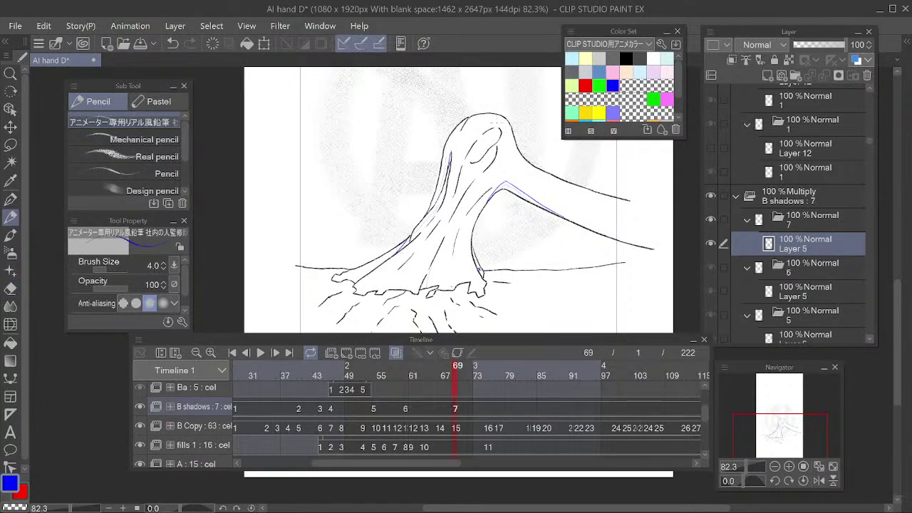
Draw shadow lines down the middle of the base and beside its lower-left rim, cleaning them with the eraser
{"action": "left_click_drag", "start_coordinate": [443, 240], "coordinate": [425, 288]}
{"action": "key", "text": "e"}
{"action": "key", "text": "p"}
{"action": "left_click_drag", "start_coordinate": [441, 242], "coordinate": [426, 288]}
{"action": "left_click_drag", "start_coordinate": [366, 272], "coordinate": [346, 280]}
{"action": "key", "text": "e"}
{"action": "key", "text": "p"}
Create a B shadows cel at frame 75 and mark the raised hand's shadowed finger areas with small X marks
{"action": "left_click_drag", "start_coordinate": [456, 374], "coordinate": [485, 389]}
{"action": "key", "text": "ctrl+shift+n"}
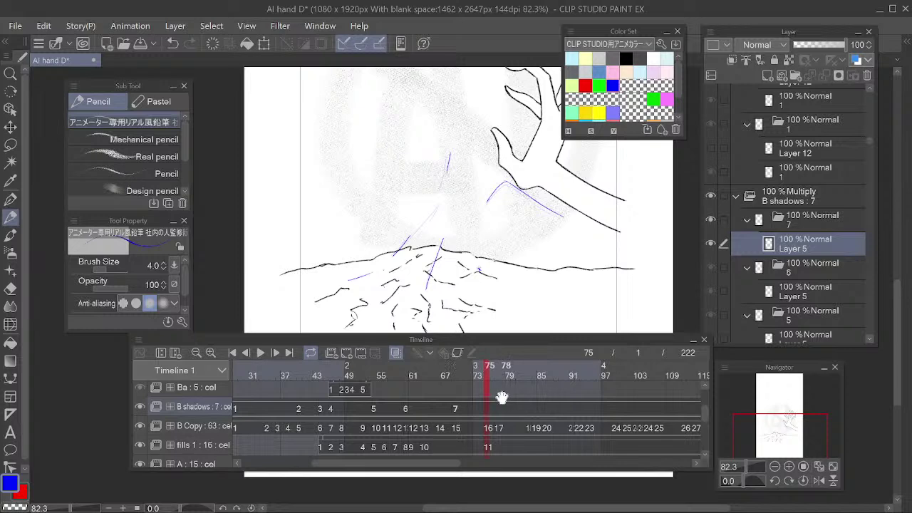
{"action": "left_click_drag", "start_coordinate": [573, 173], "coordinate": [461, 251]}
{"action": "left_click_drag", "start_coordinate": [479, 206], "coordinate": [483, 212]}
{"action": "left_click_drag", "start_coordinate": [484, 206], "coordinate": [422, 217]}
{"action": "left_click_drag", "start_coordinate": [525, 278], "coordinate": [536, 242]}
Create a new animation cel in the B shadows folder at frame 83
{"action": "left_click_drag", "start_coordinate": [481, 373], "coordinate": [529, 383]}
{"action": "left_click_drag", "start_coordinate": [482, 226], "coordinate": [539, 217]}
{"action": "key", "text": "alt+n"}
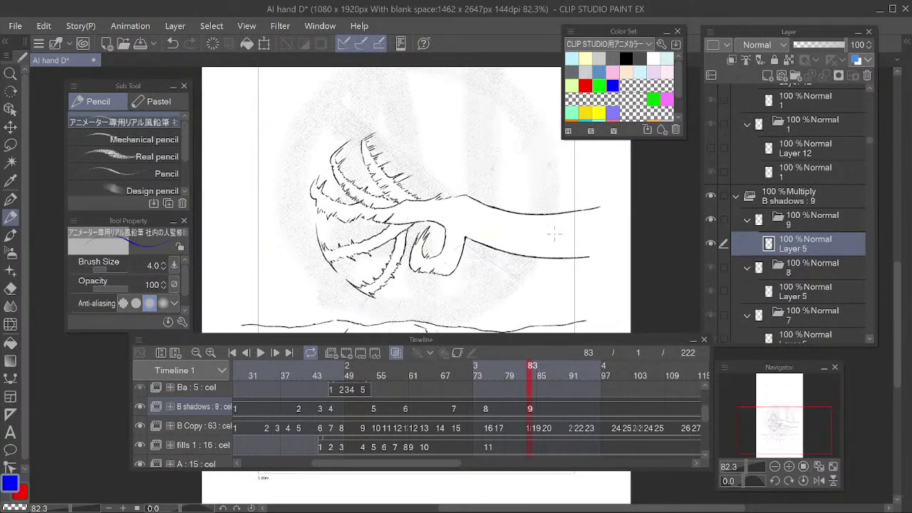
{"action": "left_click_drag", "start_coordinate": [582, 239], "coordinate": [600, 235]}
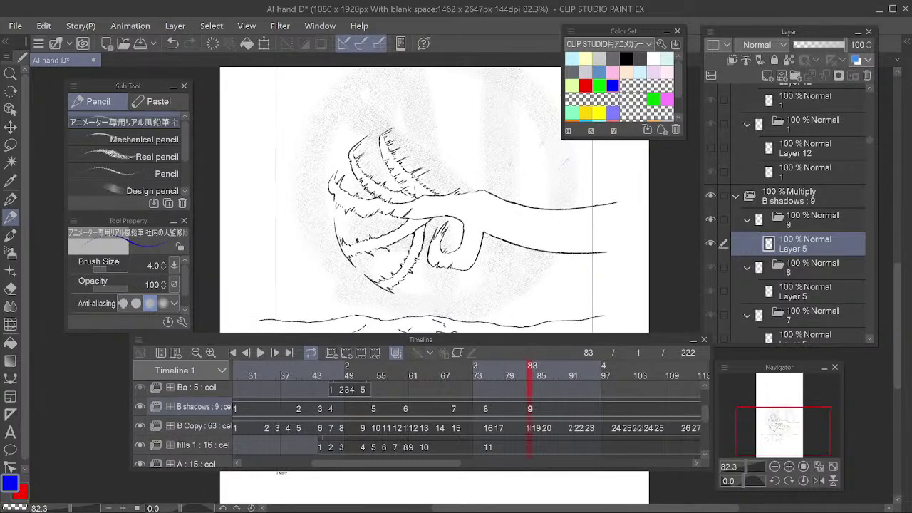
Mark two shadow areas on the upper smeared fingers at frame 83 with X marks, checking against the preceding frames
{"action": "left_click_drag", "start_coordinate": [525, 369], "coordinate": [527, 366]}
{"action": "left_click", "coordinate": [520, 369]}
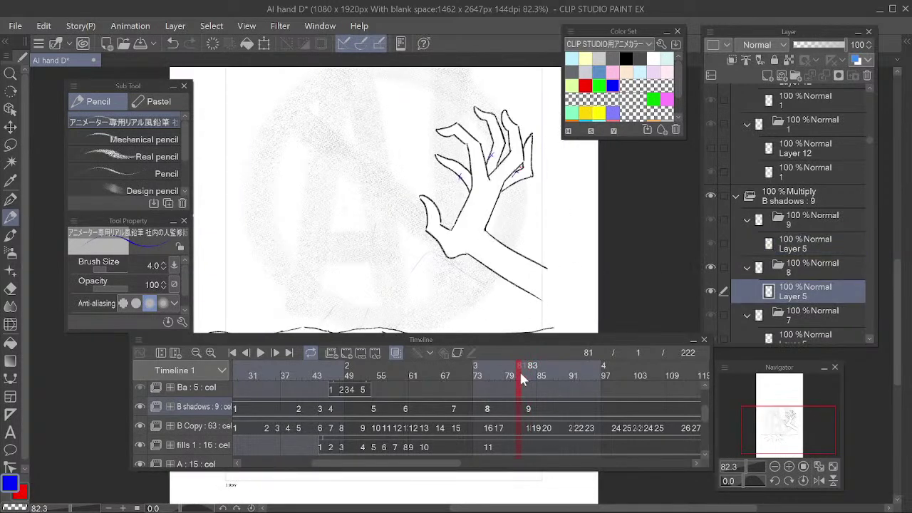
{"action": "left_click_drag", "start_coordinate": [520, 369], "coordinate": [520, 368]}
{"action": "left_click", "coordinate": [528, 372]}
{"action": "left_click_drag", "start_coordinate": [524, 368], "coordinate": [522, 370]}
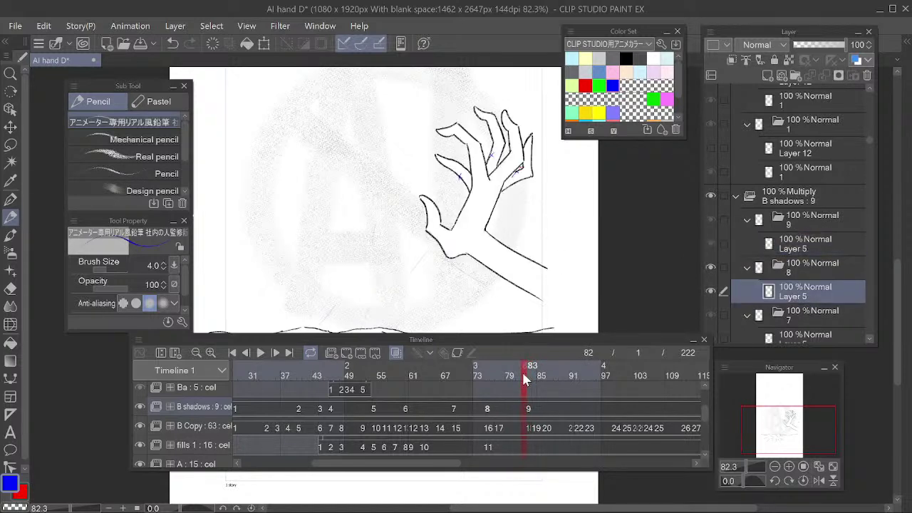
{"action": "left_click_drag", "start_coordinate": [524, 371], "coordinate": [530, 372]}
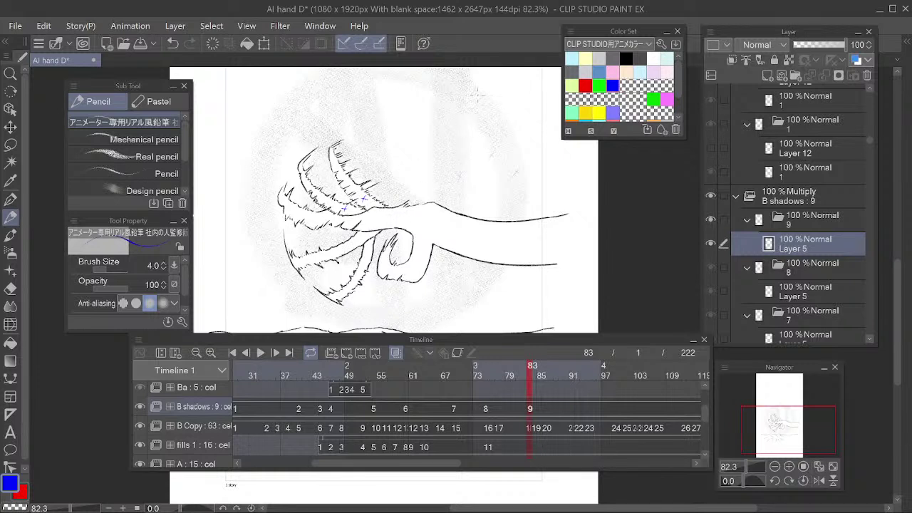
{"action": "left_click_drag", "start_coordinate": [464, 154], "coordinate": [510, 141]}
{"action": "key", "text": "ctrl+z"}
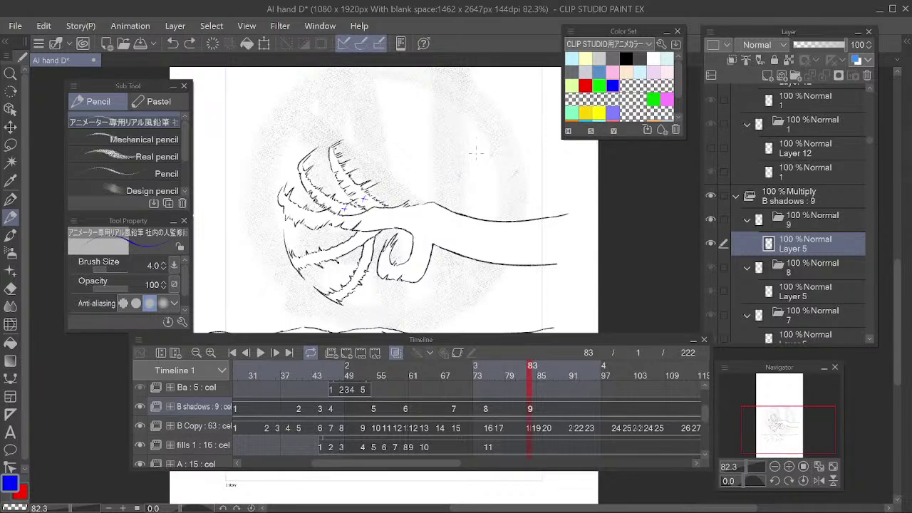
Compare frames 82 and 83, and mark the lower smeared finger beside the thumb with a small X
{"action": "left_click", "coordinate": [514, 371]}
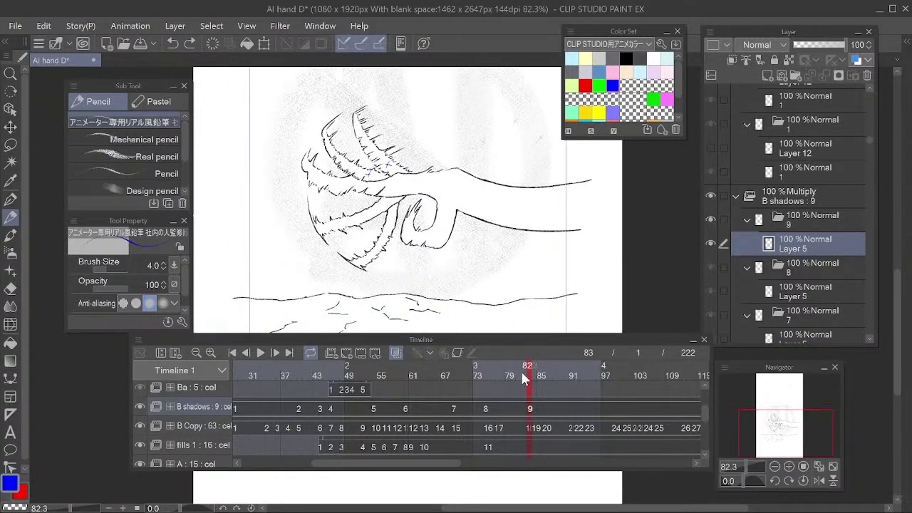
{"action": "left_click", "coordinate": [524, 371]}
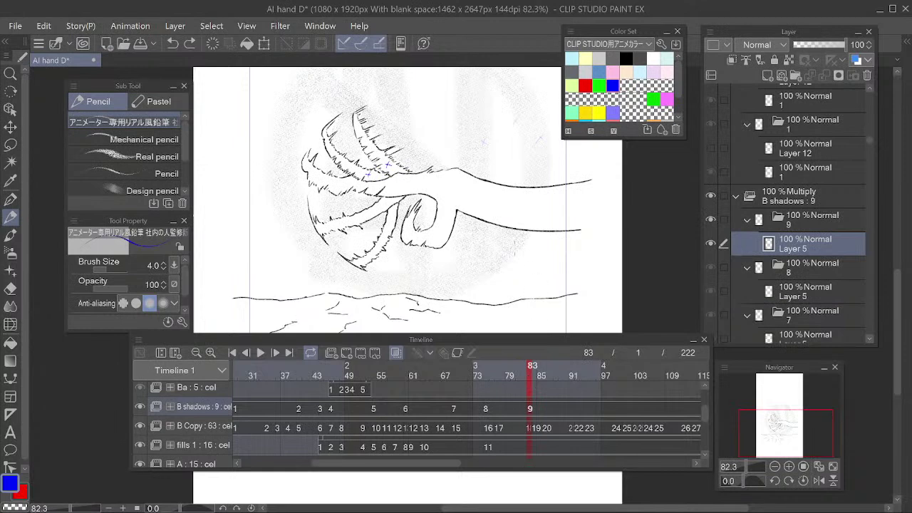
{"action": "left_click_drag", "start_coordinate": [479, 205], "coordinate": [462, 205]}
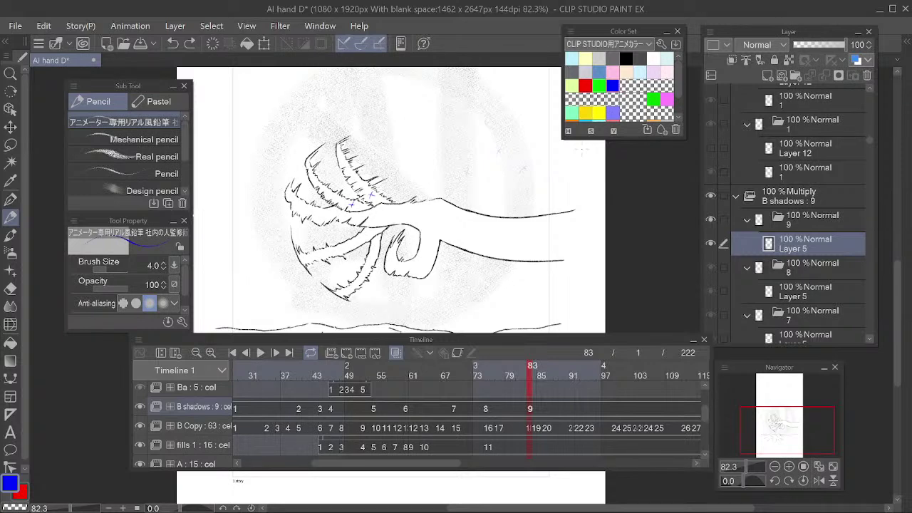
{"action": "mouse_move", "coordinate": [466, 146]}
{"action": "left_mouse_down"}
{"action": "mouse_move", "coordinate": [454, 155]}
{"action": "mouse_move", "coordinate": [467, 143]}
{"action": "left_mouse_up"}
{"action": "key", "text": "e"}
{"action": "key", "text": "p"}
{"action": "left_click", "coordinate": [522, 370]}
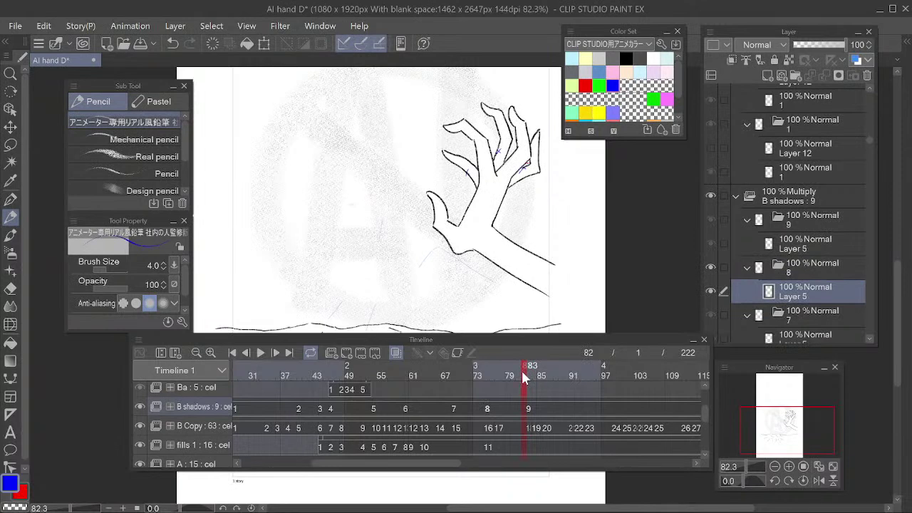
{"action": "left_click", "coordinate": [526, 369]}
{"action": "left_click_drag", "start_coordinate": [371, 252], "coordinate": [371, 261]}
{"action": "left_click_drag", "start_coordinate": [367, 255], "coordinate": [375, 257]}
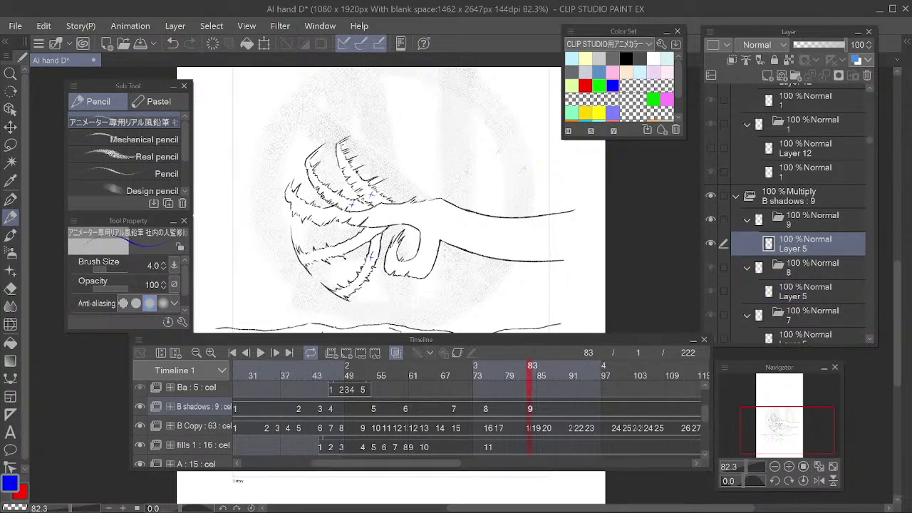
Flip between frames 81 and 83 and add a small X to the middle smeared finger at frame 83
{"action": "left_click", "coordinate": [518, 370]}
{"action": "left_click", "coordinate": [527, 368]}
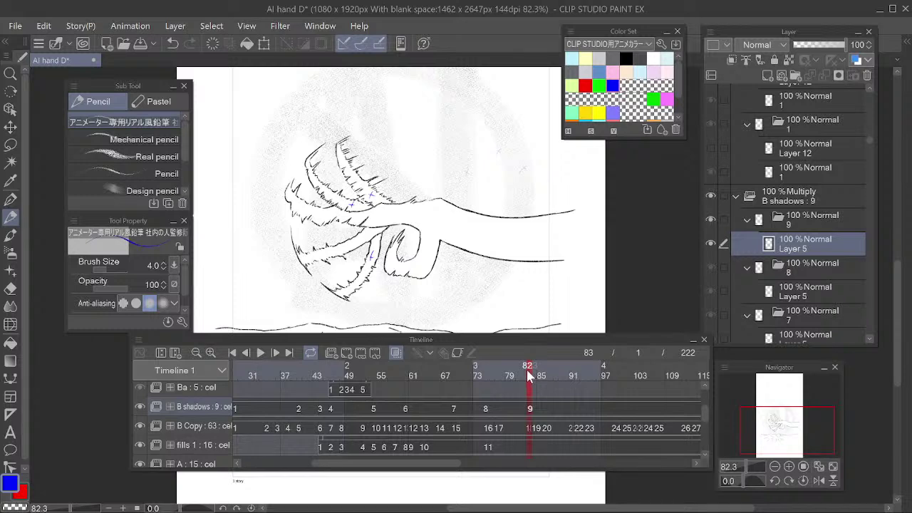
{"action": "left_click", "coordinate": [518, 369]}
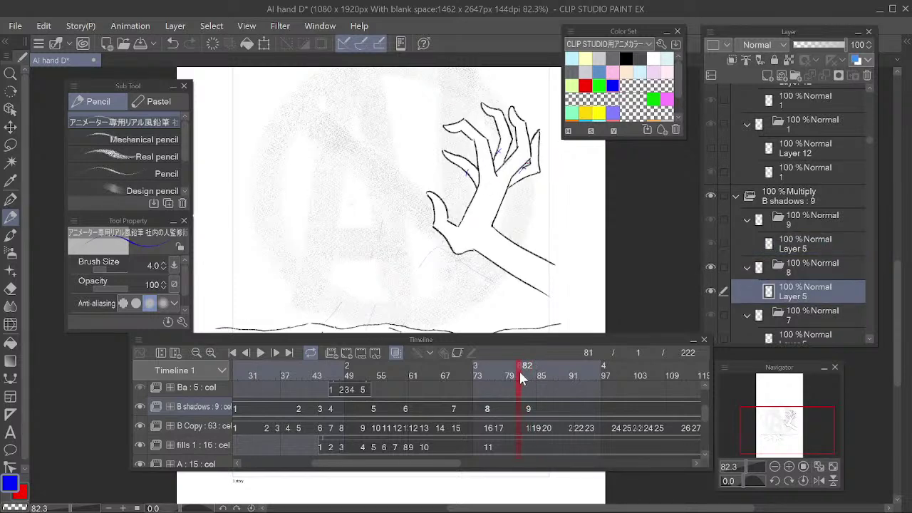
{"action": "left_click_drag", "start_coordinate": [519, 369], "coordinate": [526, 368]}
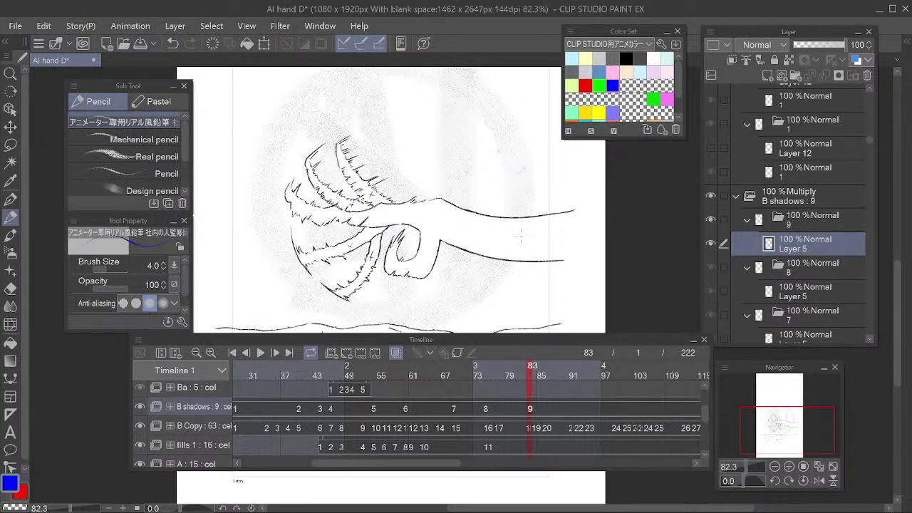
{"action": "left_click", "coordinate": [521, 368]}
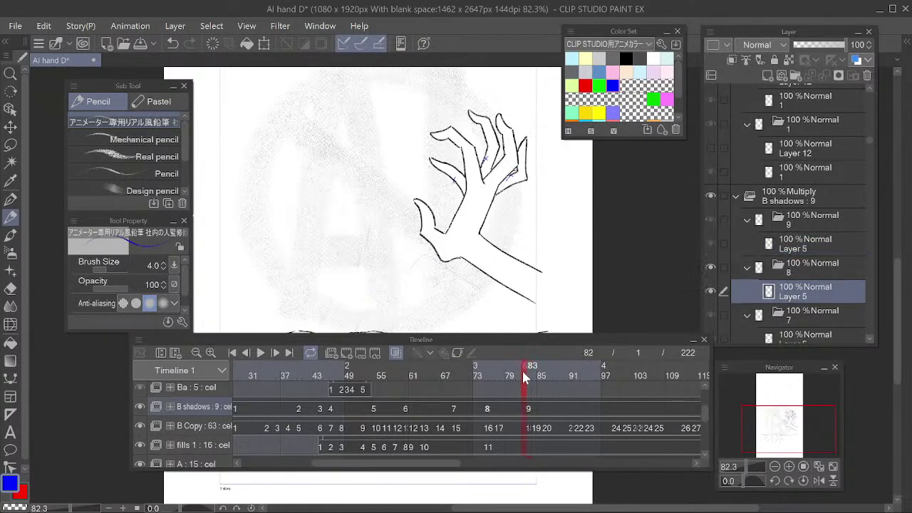
{"action": "left_click", "coordinate": [528, 371]}
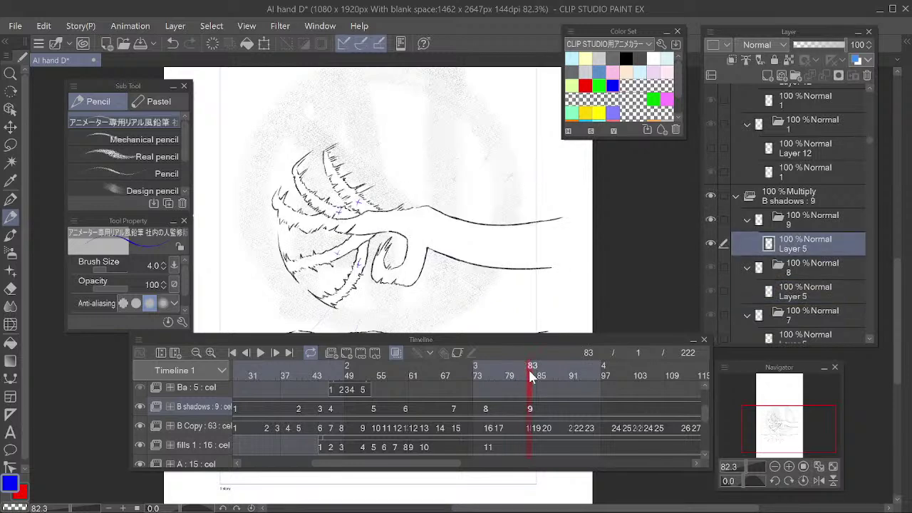
Check frame 82 against frame 83 and erase the left one of the two upper X marks at frame 83
{"action": "left_click", "coordinate": [523, 370]}
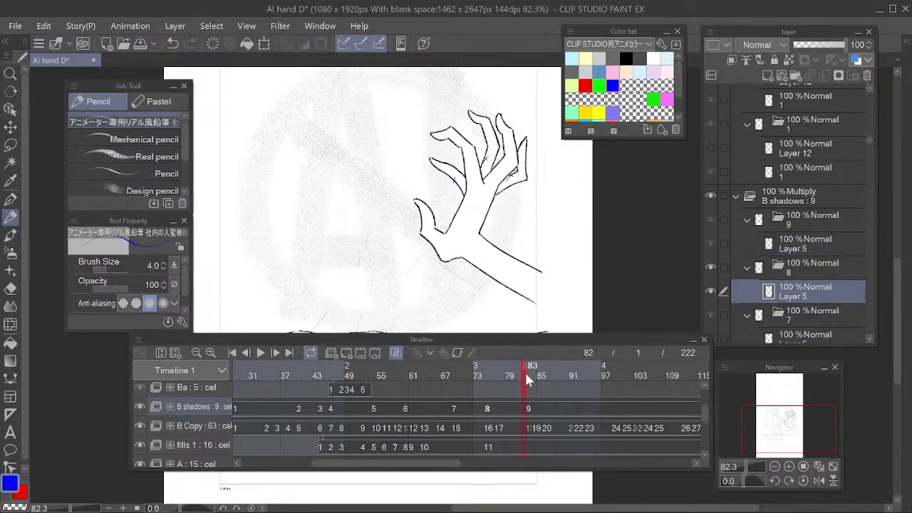
{"action": "left_click", "coordinate": [529, 370]}
{"action": "key", "text": "e"}
{"action": "key", "text": "p"}
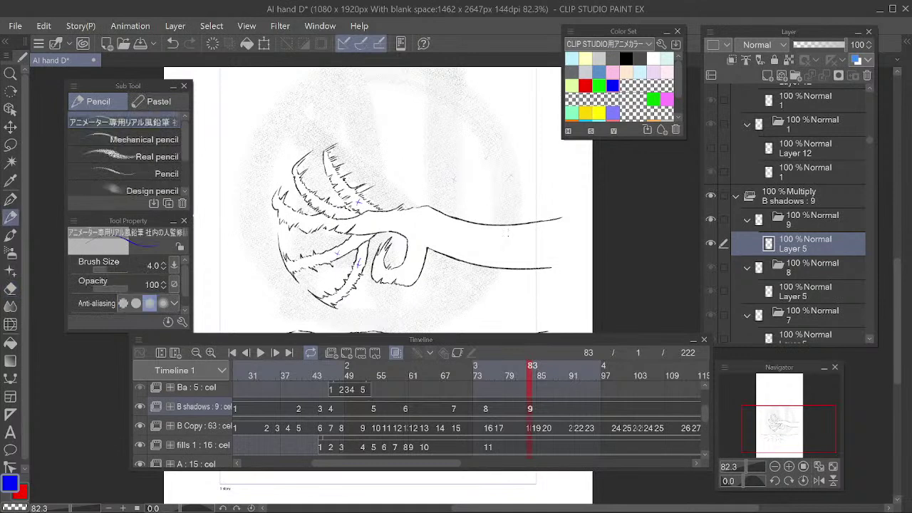
Create a new animation cel in the B shadows folder at frame 84
{"action": "left_click", "coordinate": [520, 375]}
{"action": "left_click_drag", "start_coordinate": [521, 375], "coordinate": [535, 382]}
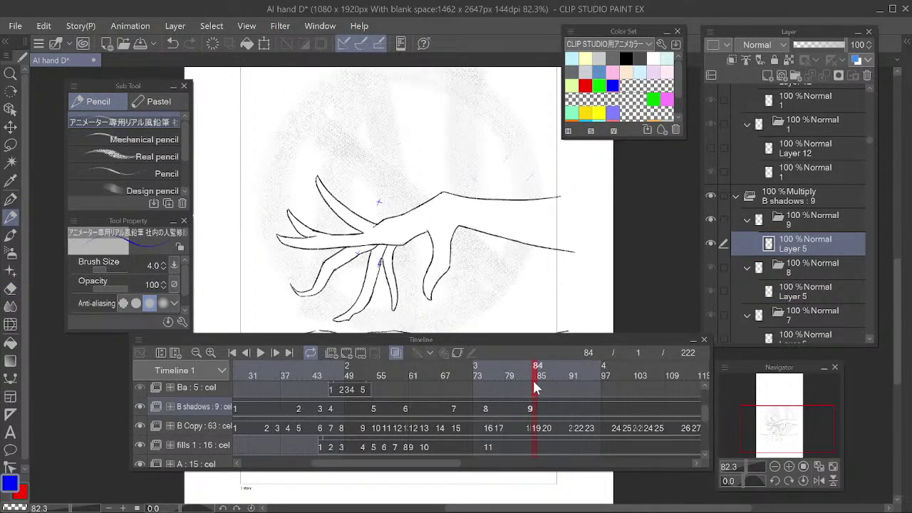
{"action": "key", "text": "alt+n"}
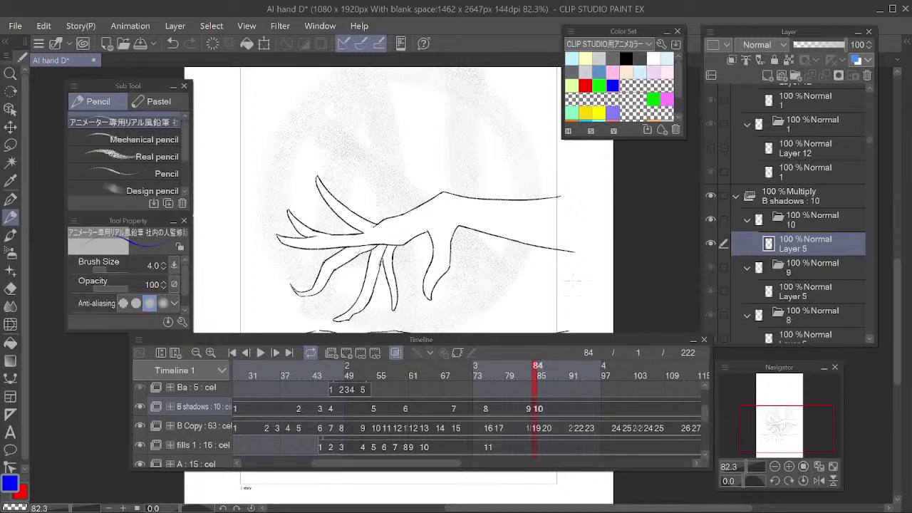
Mark the three shadowed lower fingers at frame 84 with small X marks
{"action": "left_click_drag", "start_coordinate": [538, 264], "coordinate": [569, 247]}
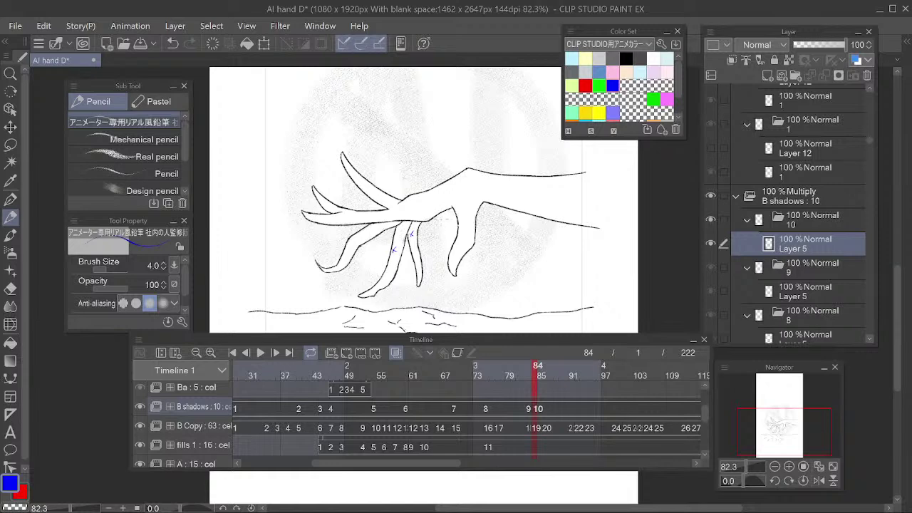
{"action": "left_click_drag", "start_coordinate": [445, 222], "coordinate": [432, 221]}
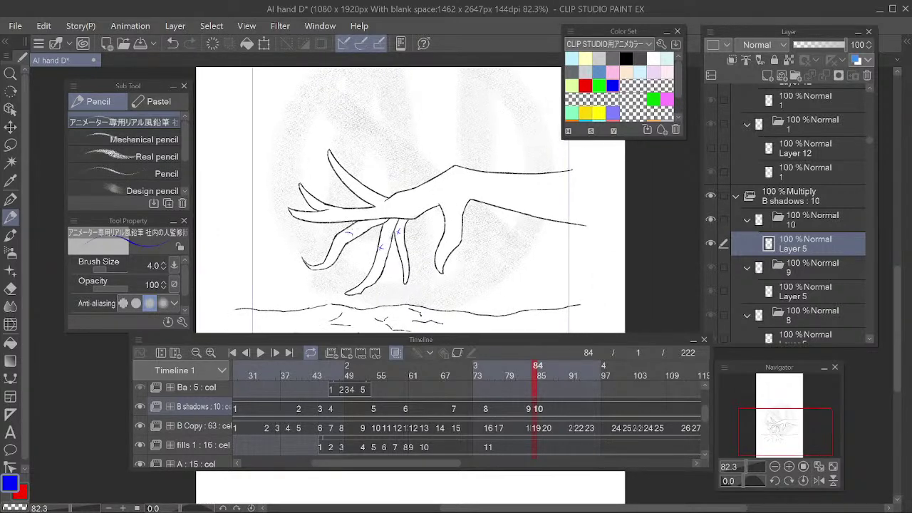
{"action": "mouse_move", "coordinate": [534, 370]}
{"action": "left_mouse_down"}
{"action": "mouse_move", "coordinate": [527, 376]}
{"action": "mouse_move", "coordinate": [542, 378]}
{"action": "mouse_move", "coordinate": [531, 380]}
{"action": "left_mouse_up"}
{"action": "mouse_move", "coordinate": [495, 245]}
{"action": "left_mouse_down"}
{"action": "mouse_move", "coordinate": [508, 250]}
{"action": "mouse_move", "coordinate": [515, 237]}
{"action": "left_mouse_up"}
{"action": "key", "text": "e"}
{"action": "key", "text": "p"}
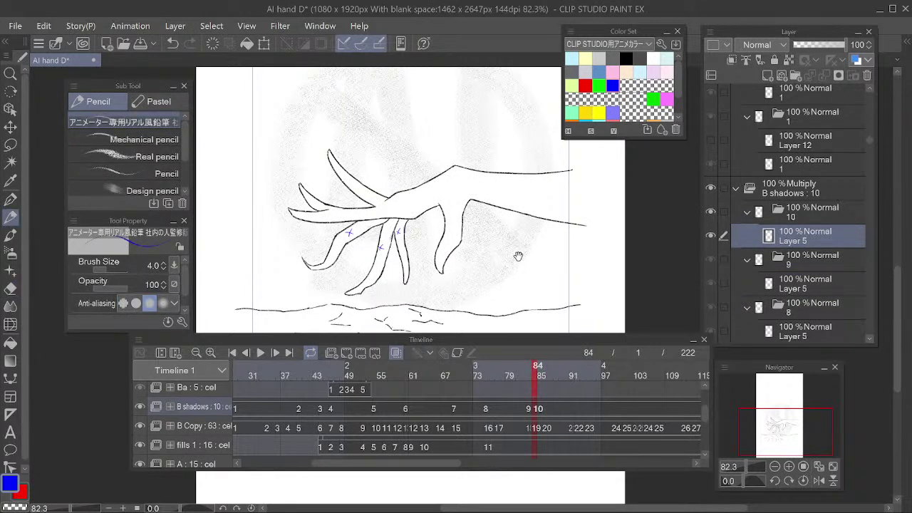
{"action": "left_click_drag", "start_coordinate": [513, 259], "coordinate": [516, 259]}
{"action": "left_click", "coordinate": [529, 375]}
{"action": "left_click_drag", "start_coordinate": [529, 375], "coordinate": [542, 376]}
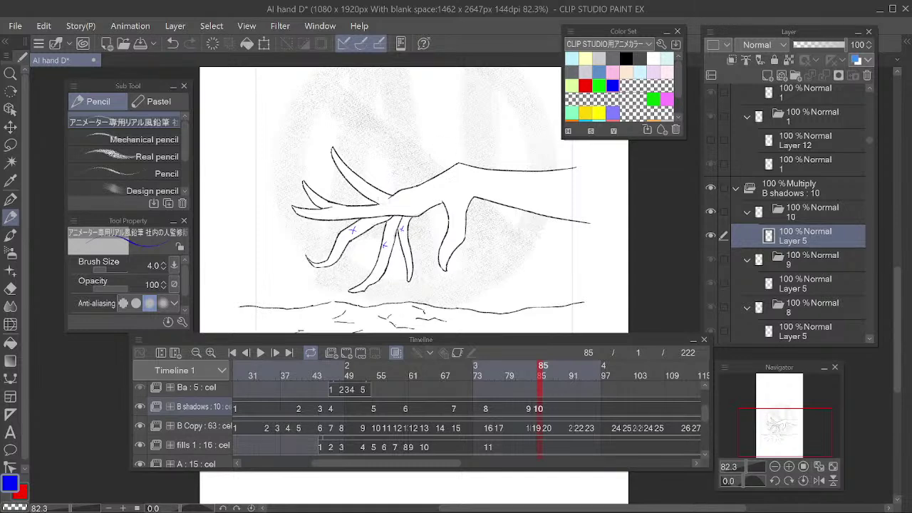
{"action": "key", "text": "e"}
{"action": "key", "text": "p"}
{"action": "key", "text": "e"}
{"action": "key", "text": "p"}
{"action": "key", "text": "e"}
{"action": "key", "text": "p"}
{"action": "key", "text": "e"}
{"action": "key", "text": "p"}
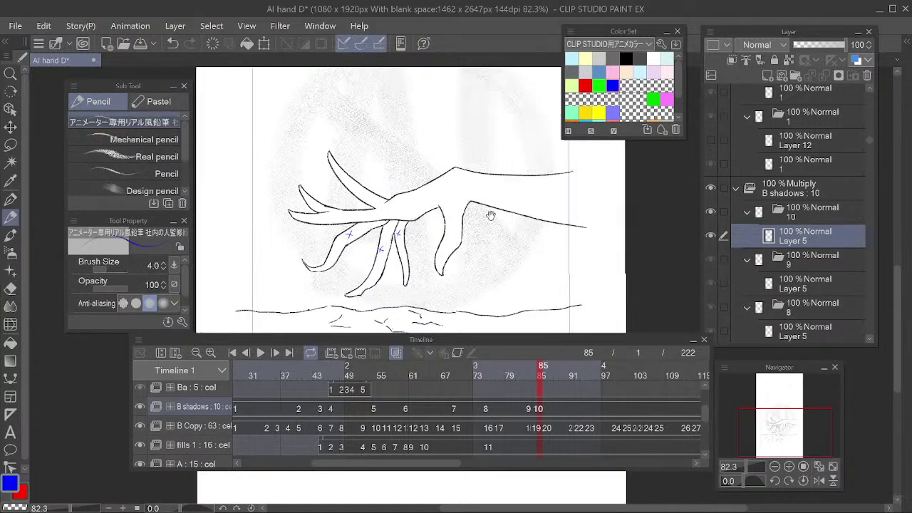
{"action": "key", "text": "e"}
{"action": "left_click_drag", "start_coordinate": [356, 242], "coordinate": [364, 258]}
{"action": "key", "text": "p"}
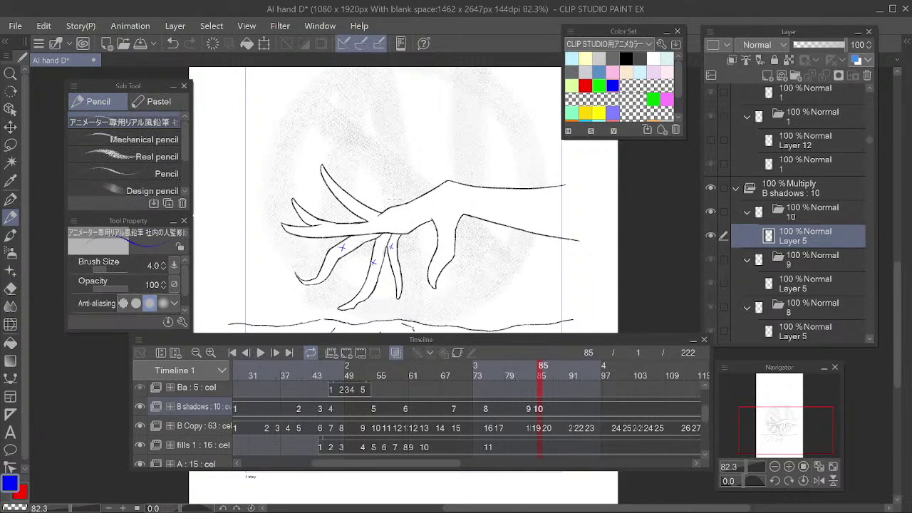
Return to frame 80 and rework the X marks on the raised hand's shadowed fingers
{"action": "left_click_drag", "start_coordinate": [548, 364], "coordinate": [510, 376]}
{"action": "left_click_drag", "start_coordinate": [556, 237], "coordinate": [504, 237]}
{"action": "key", "text": "e"}
{"action": "key", "text": "e"}
{"action": "mouse_move", "coordinate": [488, 182]}
{"action": "left_mouse_down"}
{"action": "mouse_move", "coordinate": [487, 193]}
{"action": "mouse_move", "coordinate": [430, 188]}
{"action": "left_mouse_up"}
{"action": "key", "text": "p"}
{"action": "key", "text": "e"}
{"action": "key", "text": "p"}
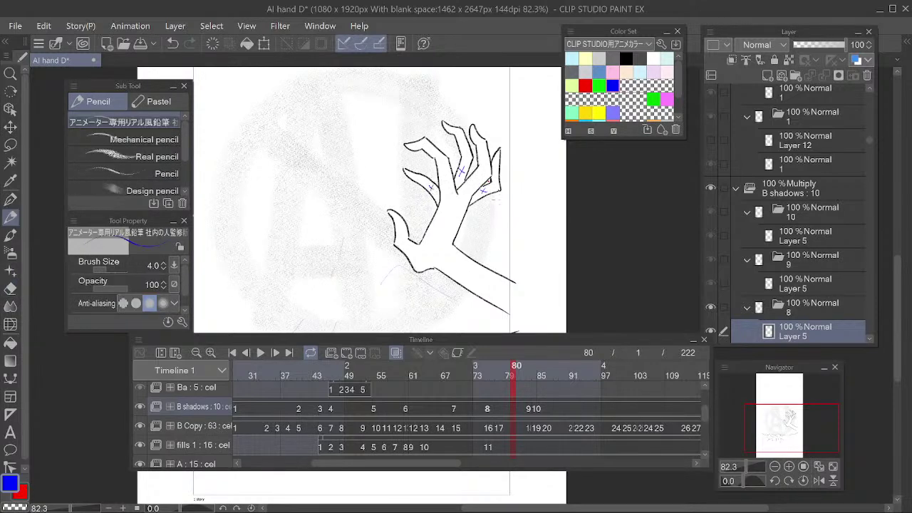
Create a new animation cel in the B shadows folder at frame 136
{"action": "mouse_move", "coordinate": [510, 368]}
{"action": "left_mouse_down"}
{"action": "mouse_move", "coordinate": [490, 377]}
{"action": "mouse_move", "coordinate": [529, 370]}
{"action": "mouse_move", "coordinate": [546, 378]}
{"action": "left_mouse_up"}
{"action": "left_click_drag", "start_coordinate": [536, 268], "coordinate": [562, 233]}
{"action": "left_click_drag", "start_coordinate": [556, 372], "coordinate": [639, 381]}
{"action": "left_click_drag", "start_coordinate": [554, 409], "coordinate": [346, 417]}
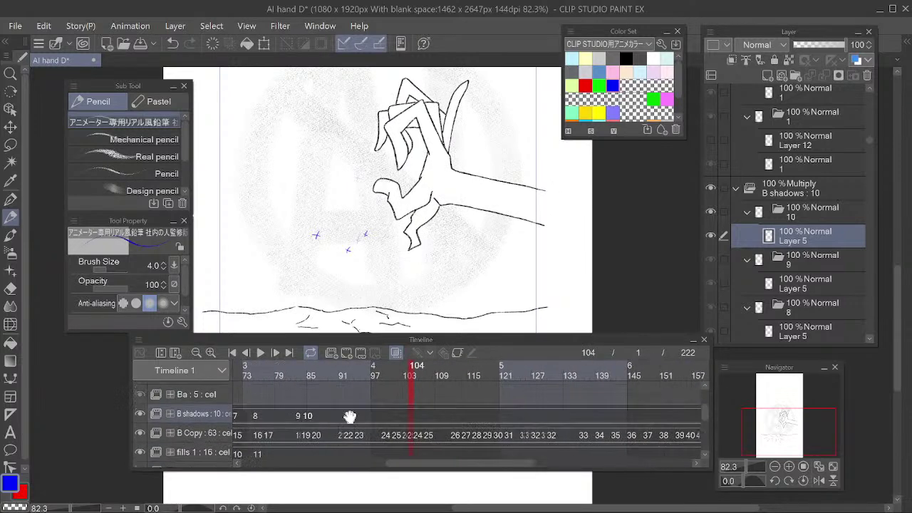
{"action": "mouse_move", "coordinate": [450, 382]}
{"action": "left_mouse_down"}
{"action": "mouse_move", "coordinate": [543, 405]}
{"action": "mouse_move", "coordinate": [450, 409]}
{"action": "left_mouse_up"}
{"action": "left_click_drag", "start_coordinate": [419, 369], "coordinate": [464, 383]}
{"action": "left_click_drag", "start_coordinate": [528, 412], "coordinate": [503, 411]}
{"action": "left_click_drag", "start_coordinate": [431, 373], "coordinate": [426, 374]}
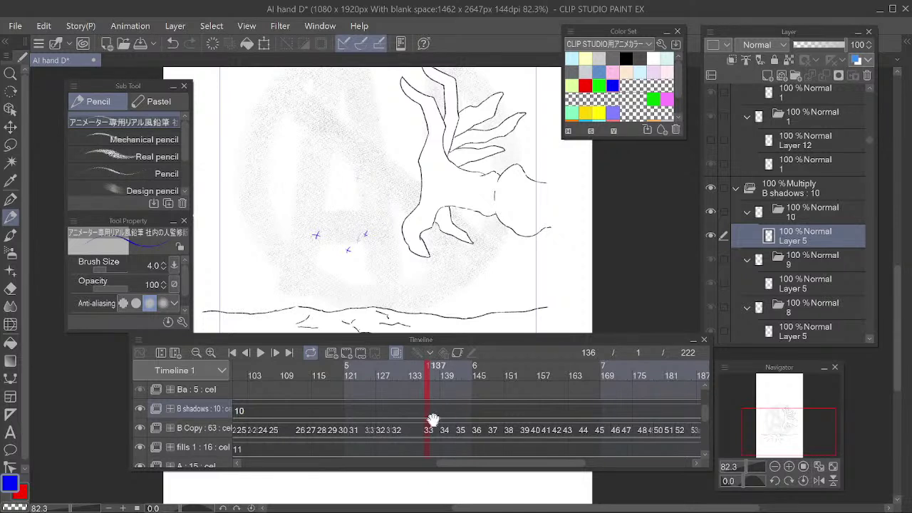
{"action": "key", "text": "alt+n"}
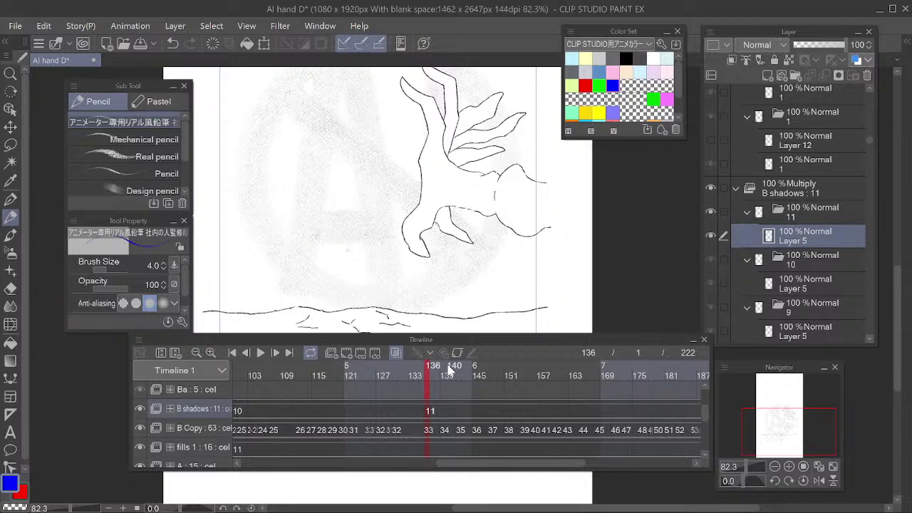
{"action": "key", "text": "ctrl+alt+0"}
{"action": "mouse_move", "coordinate": [361, 193]}
{"action": "left_mouse_down"}
{"action": "mouse_move", "coordinate": [346, 212]}
{"action": "mouse_move", "coordinate": [356, 188]}
{"action": "mouse_move", "coordinate": [340, 204]}
{"action": "mouse_move", "coordinate": [372, 179]}
{"action": "mouse_move", "coordinate": [451, 195]}
{"action": "left_mouse_up"}
{"action": "key", "text": "e"}
{"action": "key", "text": "p"}
{"action": "key", "text": "e"}
{"action": "key", "text": "p"}
{"action": "key", "text": "e"}
{"action": "key", "text": "p"}
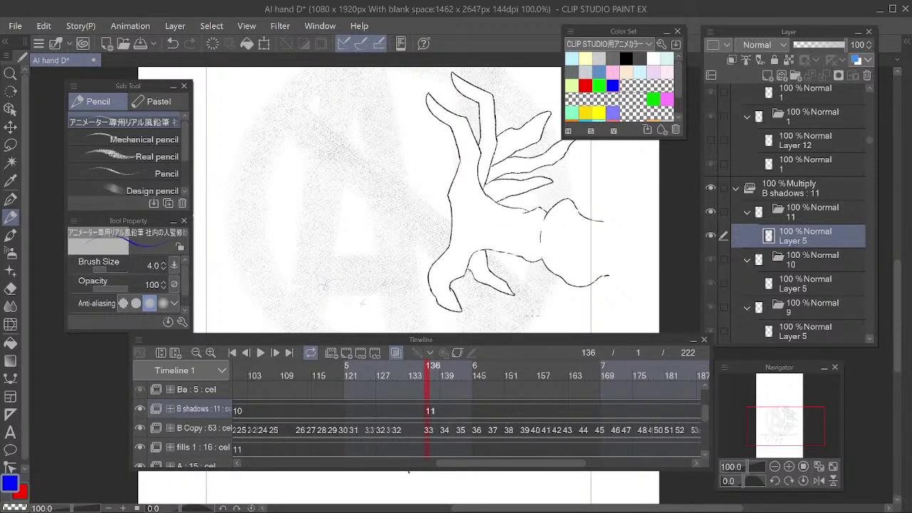
Move the timeline lower and play the animation from the first frame to past frame 136
{"action": "mouse_move", "coordinate": [538, 340]}
{"action": "left_mouse_down"}
{"action": "mouse_move", "coordinate": [551, 334]}
{"action": "mouse_move", "coordinate": [527, 363]}
{"action": "mouse_move", "coordinate": [536, 355]}
{"action": "left_mouse_up"}
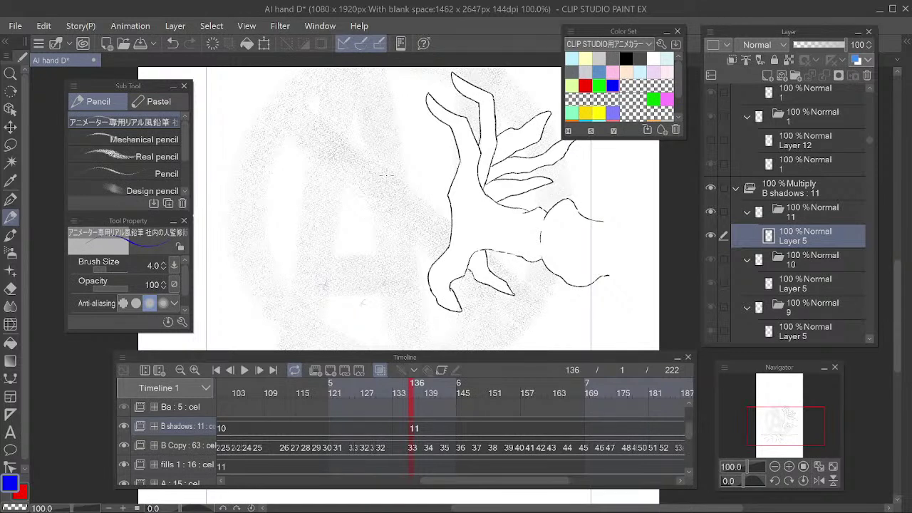
{"action": "scroll", "coordinate": [452, 413], "scroll_direction": "up", "scroll_amount": 1}
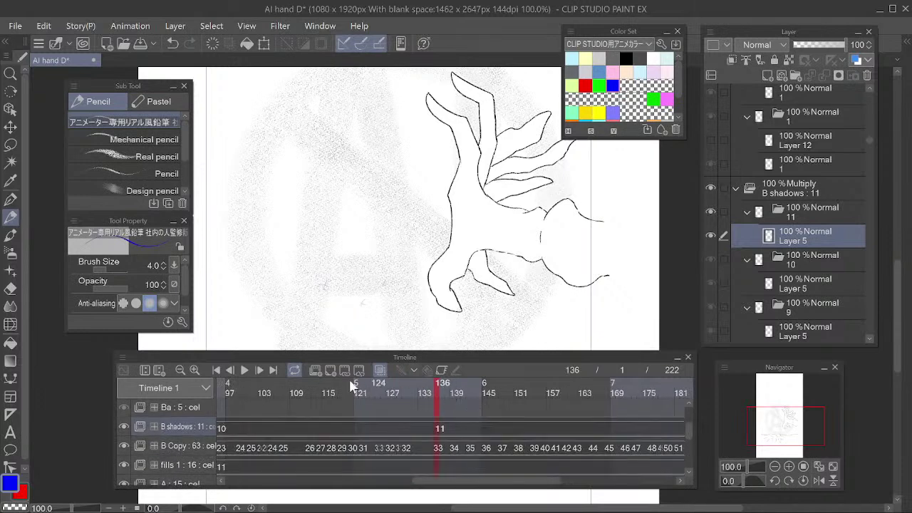
{"action": "left_click", "coordinate": [217, 370]}
{"action": "key", "text": "ctrl+0"}
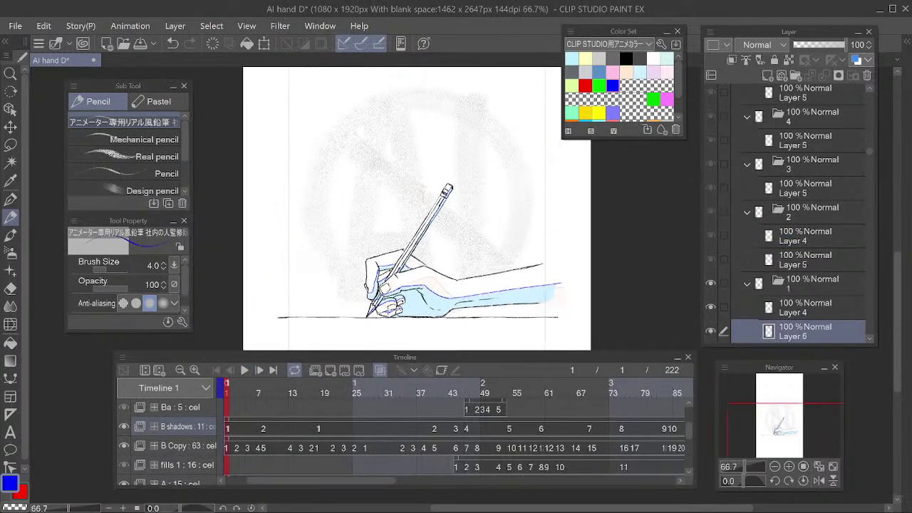
{"action": "scroll", "coordinate": [420, 213], "scroll_direction": "up", "scroll_amount": 1}
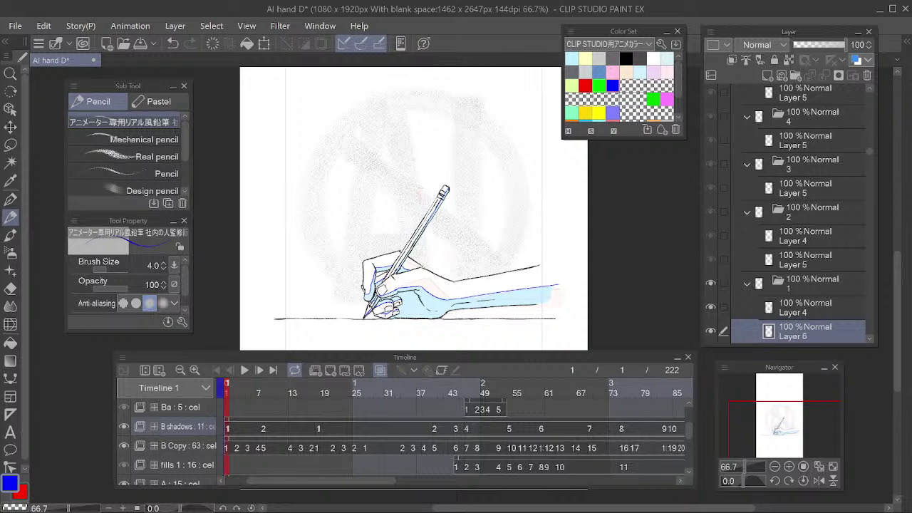
{"action": "key", "text": "space"}
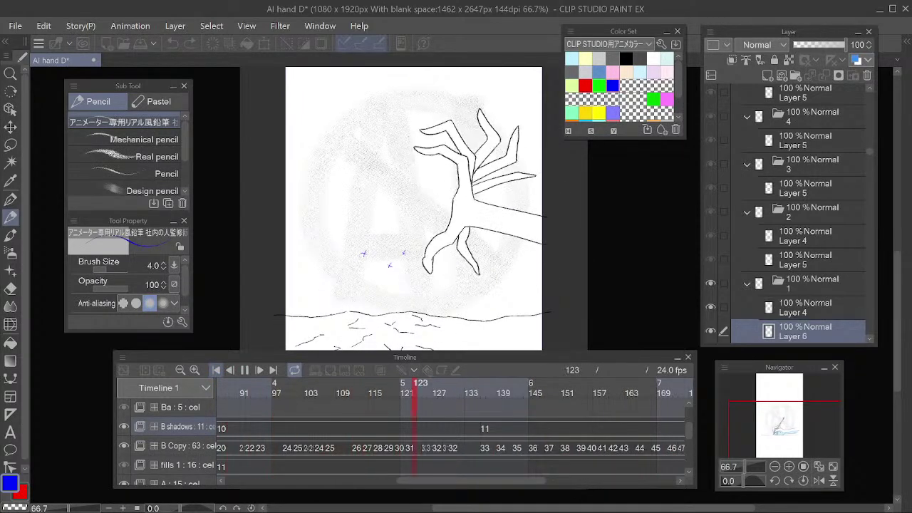
{"action": "key", "text": "space"}
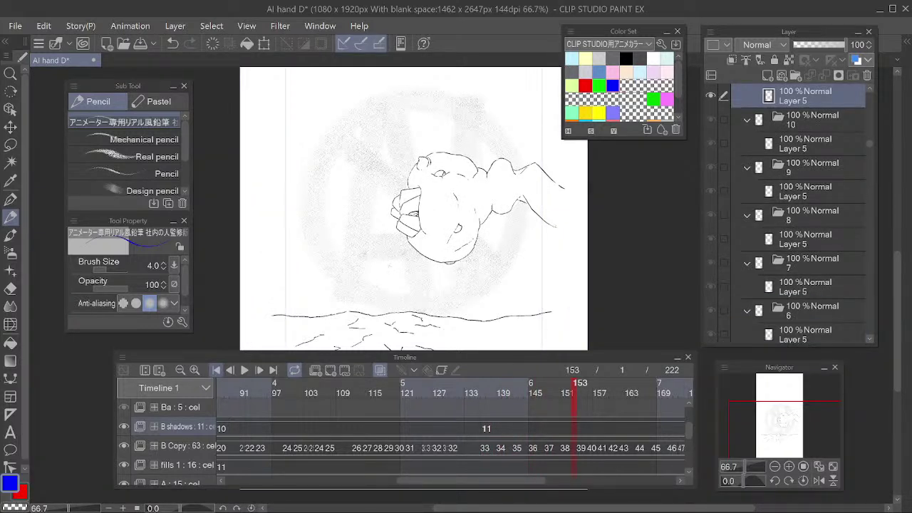
Choose the Mechanical pencil and return to the B shadows cel at frame 136
{"action": "left_click", "coordinate": [125, 138]}
{"action": "mouse_move", "coordinate": [494, 390]}
{"action": "left_mouse_down"}
{"action": "mouse_move", "coordinate": [456, 388]}
{"action": "mouse_move", "coordinate": [487, 404]}
{"action": "left_mouse_up"}
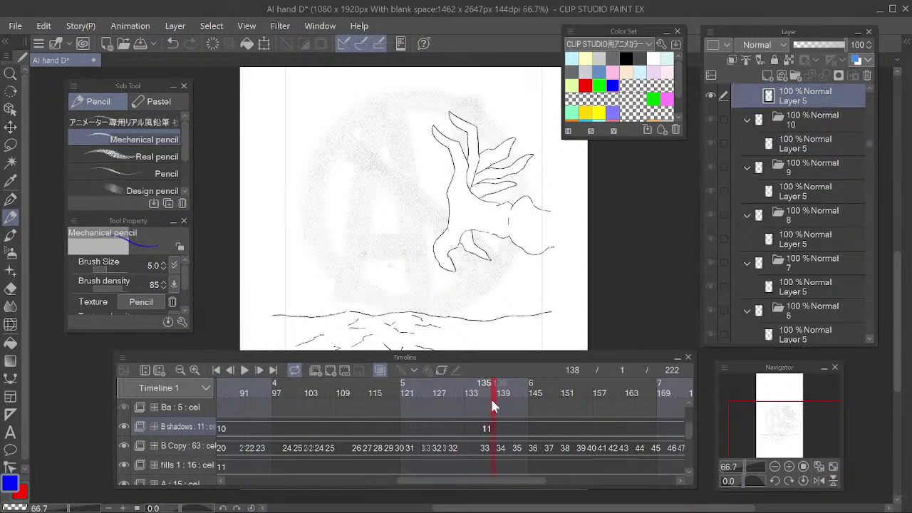
{"action": "mouse_move", "coordinate": [485, 401]}
{"action": "left_mouse_down"}
{"action": "mouse_move", "coordinate": [369, 407]}
{"action": "mouse_move", "coordinate": [448, 392]}
{"action": "mouse_move", "coordinate": [393, 408]}
{"action": "mouse_move", "coordinate": [439, 405]}
{"action": "mouse_move", "coordinate": [425, 411]}
{"action": "left_mouse_up"}
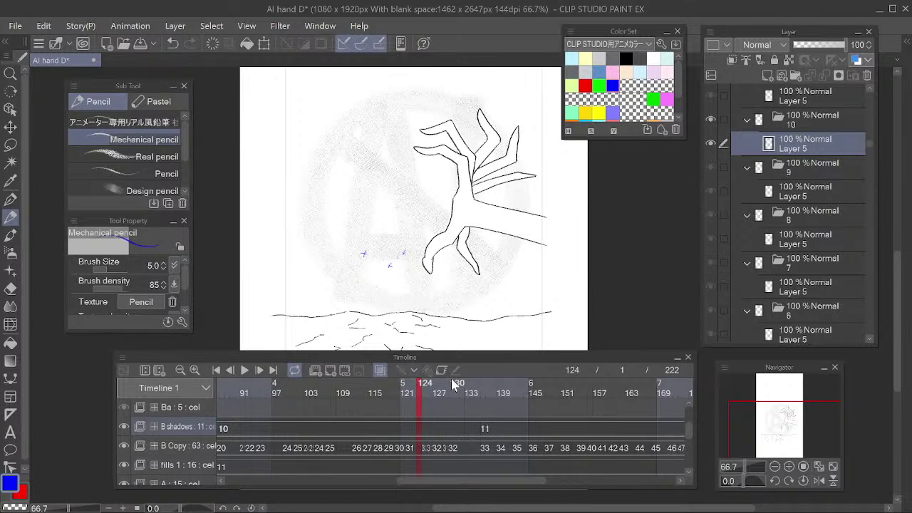
{"action": "mouse_move", "coordinate": [436, 385]}
{"action": "left_mouse_down"}
{"action": "mouse_move", "coordinate": [489, 389]}
{"action": "mouse_move", "coordinate": [473, 399]}
{"action": "mouse_move", "coordinate": [483, 392]}
{"action": "left_mouse_up"}
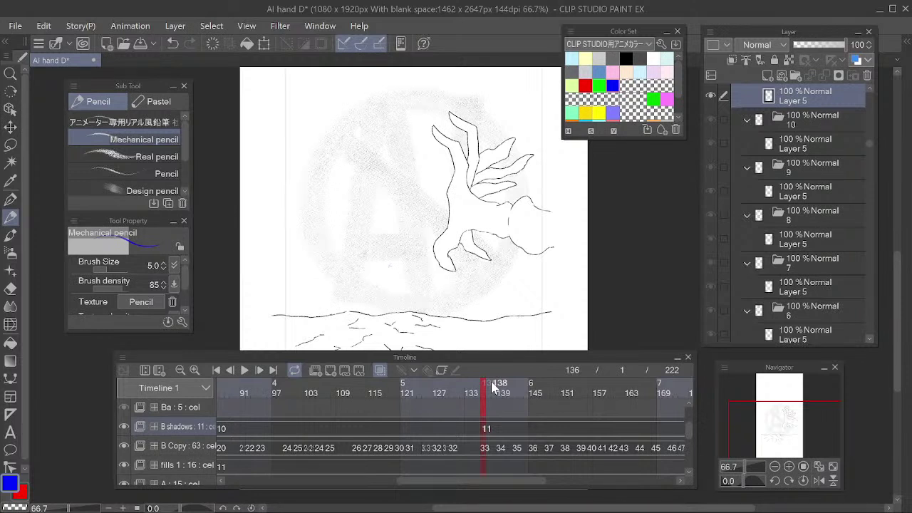
{"action": "mouse_move", "coordinate": [489, 391]}
{"action": "left_mouse_down"}
{"action": "mouse_move", "coordinate": [530, 392]}
{"action": "mouse_move", "coordinate": [385, 397]}
{"action": "mouse_move", "coordinate": [395, 391]}
{"action": "left_mouse_up"}
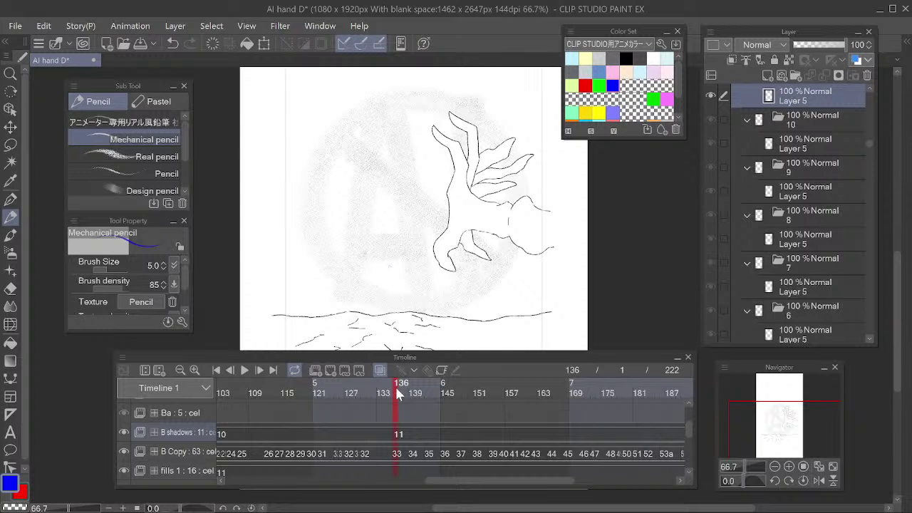
{"action": "left_click_drag", "start_coordinate": [397, 389], "coordinate": [395, 393]}
{"action": "scroll", "coordinate": [545, 176], "scroll_direction": "up", "scroll_amount": 2}
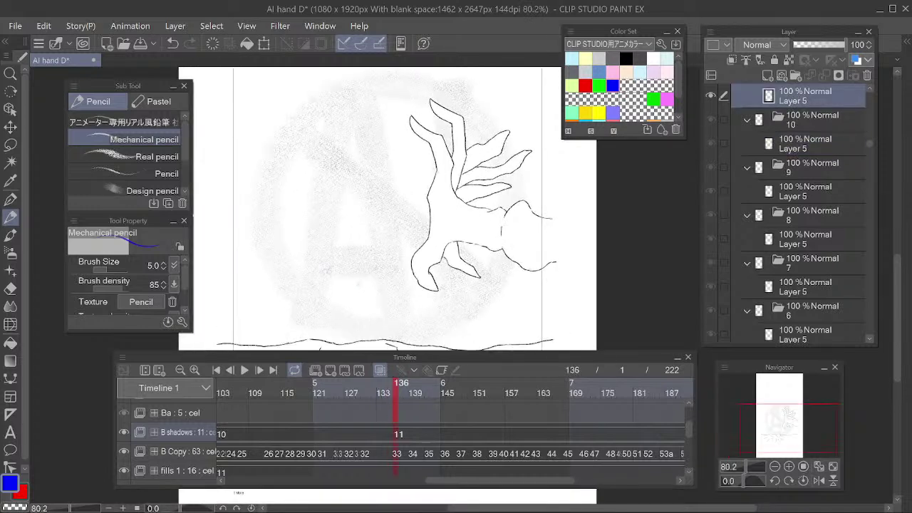
{"action": "left_click_drag", "start_coordinate": [810, 161], "coordinate": [753, 194]}
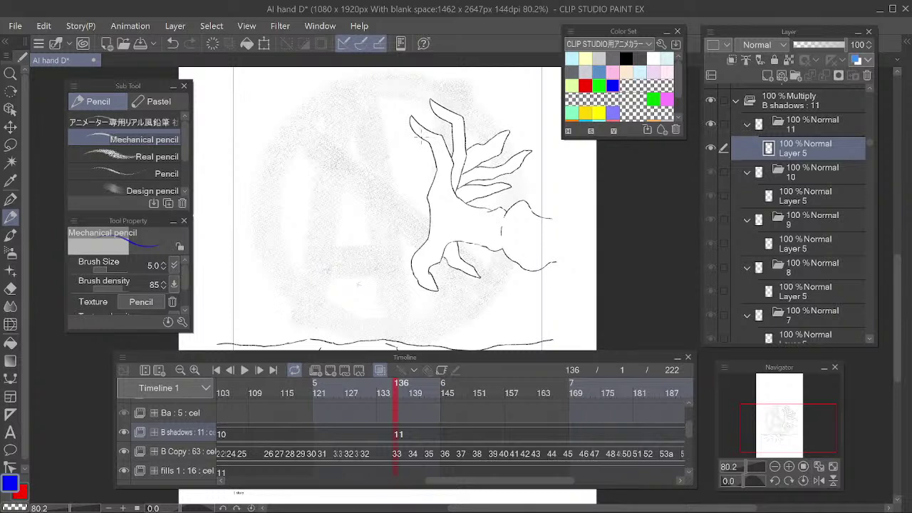
Draw blue shadow lines along the forearm, lower palm and thumb of the open hand at frame 136
{"action": "mouse_move", "coordinate": [470, 233]}
{"action": "left_mouse_down"}
{"action": "mouse_move", "coordinate": [501, 229]}
{"action": "mouse_move", "coordinate": [507, 242]}
{"action": "mouse_move", "coordinate": [564, 248]}
{"action": "left_mouse_up"}
{"action": "mouse_move", "coordinate": [451, 229]}
{"action": "left_mouse_down"}
{"action": "mouse_move", "coordinate": [472, 232]}
{"action": "mouse_move", "coordinate": [423, 273]}
{"action": "mouse_move", "coordinate": [444, 238]}
{"action": "mouse_move", "coordinate": [428, 270]}
{"action": "mouse_move", "coordinate": [444, 260]}
{"action": "left_mouse_up"}
{"action": "key", "text": "e"}
{"action": "key", "text": "p"}
{"action": "key", "text": "e"}
{"action": "key", "text": "p"}
{"action": "key", "text": "e"}
{"action": "key", "text": "p"}
{"action": "key", "text": "e"}
{"action": "key", "text": "p"}
{"action": "left_click_drag", "start_coordinate": [526, 206], "coordinate": [519, 249]}
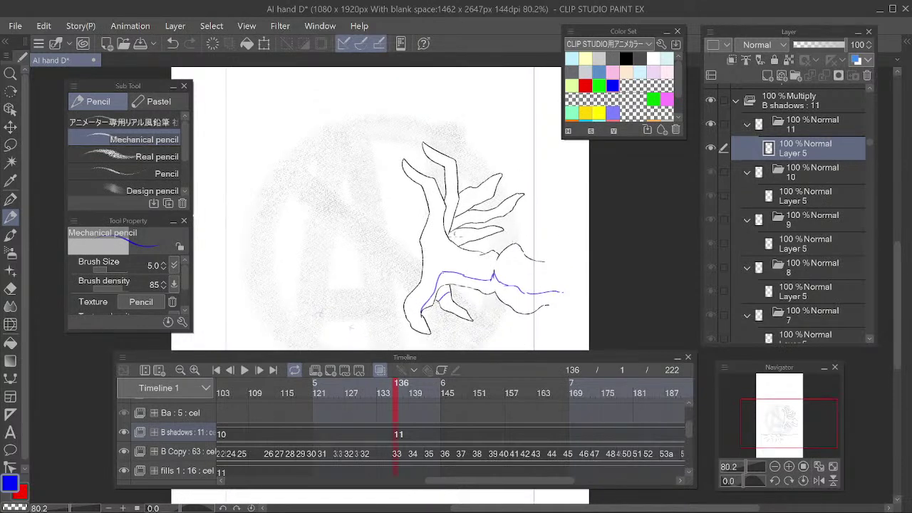
Draw blue shadow lines through the three spread fingers on the wrist side of the hand at frame 136
{"action": "key", "text": "e"}
{"action": "mouse_move", "coordinate": [457, 235]}
{"action": "left_mouse_down"}
{"action": "mouse_move", "coordinate": [481, 242]}
{"action": "mouse_move", "coordinate": [452, 238]}
{"action": "mouse_move", "coordinate": [460, 238]}
{"action": "left_mouse_up"}
{"action": "key", "text": "p"}
{"action": "key", "text": "e"}
{"action": "key", "text": "p"}
{"action": "key", "text": "e"}
{"action": "key", "text": "p"}
{"action": "key", "text": "e"}
{"action": "mouse_move", "coordinate": [454, 236]}
{"action": "left_mouse_down"}
{"action": "mouse_move", "coordinate": [480, 239]}
{"action": "mouse_move", "coordinate": [458, 240]}
{"action": "mouse_move", "coordinate": [507, 216]}
{"action": "mouse_move", "coordinate": [480, 219]}
{"action": "mouse_move", "coordinate": [496, 217]}
{"action": "mouse_move", "coordinate": [491, 196]}
{"action": "mouse_move", "coordinate": [452, 196]}
{"action": "left_mouse_up"}
{"action": "key", "text": "e"}
{"action": "key", "text": "p"}
{"action": "key", "text": "e"}
{"action": "key", "text": "p"}
{"action": "key", "text": "e"}
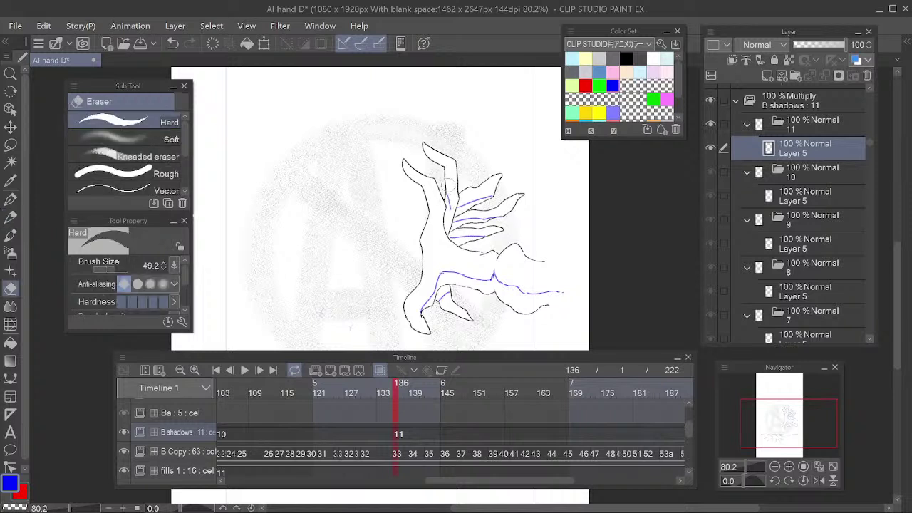
Draw the shadow lines near the base of the two upright fingers at frame 136
{"action": "key", "text": "p"}
{"action": "key", "text": "e"}
{"action": "key", "text": "p"}
{"action": "key", "text": "e"}
{"action": "key", "text": "p"}
{"action": "key", "text": "e"}
{"action": "key", "text": "p"}
{"action": "key", "text": "e"}
{"action": "key", "text": "p"}
{"action": "left_click_drag", "start_coordinate": [385, 394], "coordinate": [395, 441]}
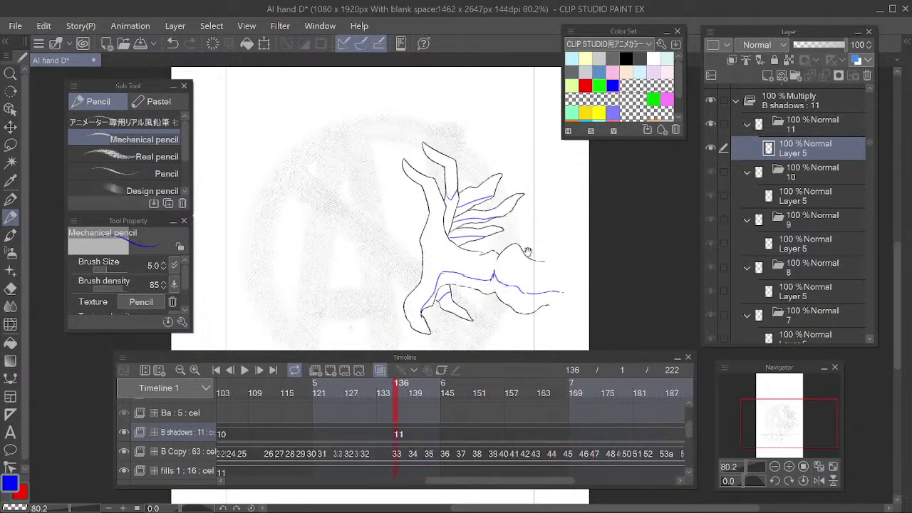
{"action": "left_click_drag", "start_coordinate": [545, 235], "coordinate": [560, 216]}
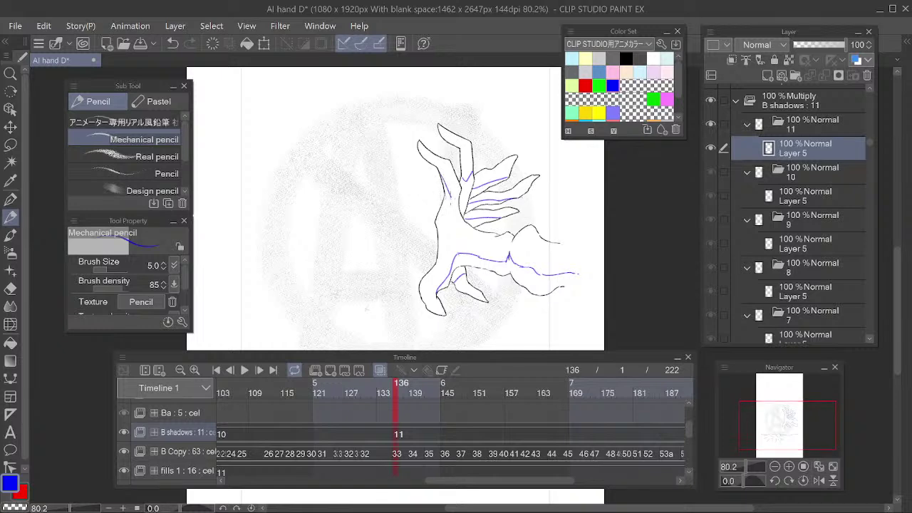
Draw and refine the shadow line from the leftmost upright finger down the palm's outer edge at frame 136
{"action": "key", "text": "e"}
{"action": "key", "text": "p"}
{"action": "key", "text": "e"}
{"action": "key", "text": "p"}
{"action": "key", "text": "e"}
{"action": "key", "text": "p"}
{"action": "key", "text": "e"}
{"action": "key", "text": "p"}
{"action": "left_click_drag", "start_coordinate": [448, 198], "coordinate": [435, 231]}
{"action": "key", "text": "e"}
{"action": "key", "text": "p"}
{"action": "key", "text": "e"}
{"action": "key", "text": "p"}
{"action": "mouse_move", "coordinate": [449, 205]}
{"action": "left_mouse_down"}
{"action": "mouse_move", "coordinate": [435, 261]}
{"action": "mouse_move", "coordinate": [446, 172]}
{"action": "mouse_move", "coordinate": [450, 193]}
{"action": "mouse_move", "coordinate": [437, 226]}
{"action": "left_mouse_up"}
{"action": "key", "text": "e"}
{"action": "key", "text": "p"}
{"action": "key", "text": "e"}
{"action": "key", "text": "p"}
{"action": "key", "text": "e"}
{"action": "key", "text": "p"}
{"action": "key", "text": "e"}
{"action": "key", "text": "p"}
{"action": "left_click_drag", "start_coordinate": [450, 192], "coordinate": [438, 238]}
{"action": "key", "text": "e"}
{"action": "key", "text": "p"}
{"action": "left_click_drag", "start_coordinate": [447, 194], "coordinate": [446, 211]}
{"action": "mouse_move", "coordinate": [402, 400]}
{"action": "left_mouse_down"}
{"action": "mouse_move", "coordinate": [386, 396]}
{"action": "mouse_move", "coordinate": [399, 400]}
{"action": "left_mouse_up"}
Rework the shadow line where the lower palm curves down into the thumb at frame 136
{"action": "key", "text": "e"}
{"action": "left_click_drag", "start_coordinate": [439, 291], "coordinate": [454, 258]}
{"action": "key", "text": "p"}
{"action": "key", "text": "e"}
{"action": "key", "text": "p"}
{"action": "mouse_move", "coordinate": [463, 253]}
{"action": "left_mouse_down"}
{"action": "mouse_move", "coordinate": [435, 297]}
{"action": "mouse_move", "coordinate": [449, 266]}
{"action": "left_mouse_up"}
{"action": "key", "text": "ctrl+z"}
{"action": "key", "text": "ctrl+z"}
{"action": "key", "text": "e"}
{"action": "key", "text": "p"}
{"action": "key", "text": "e"}
{"action": "key", "text": "p"}
{"action": "key", "text": "e"}
{"action": "key", "text": "p"}
{"action": "key", "text": "e"}
{"action": "key", "text": "p"}
{"action": "key", "text": "e"}
{"action": "key", "text": "p"}
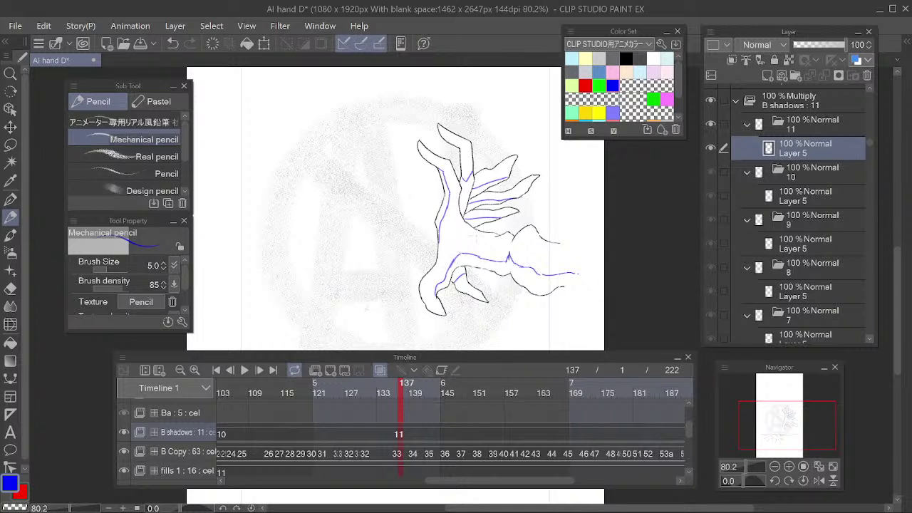
{"action": "key", "text": "e"}
{"action": "key", "text": "p"}
{"action": "left_click_drag", "start_coordinate": [460, 251], "coordinate": [452, 262]}
Create a new B shadows cel at frame 139 and draw a short shadow line along the hand's outer left edge
{"action": "left_click_drag", "start_coordinate": [403, 390], "coordinate": [410, 389]}
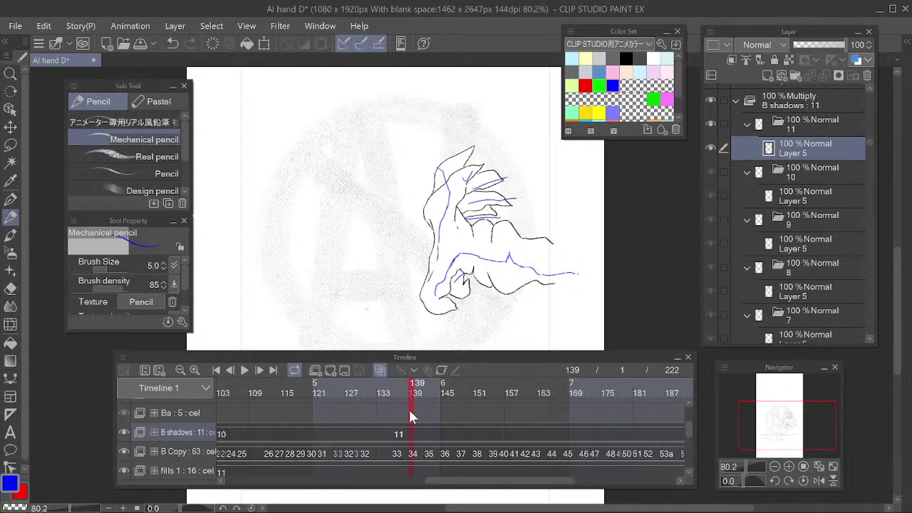
{"action": "key", "text": "alt+n"}
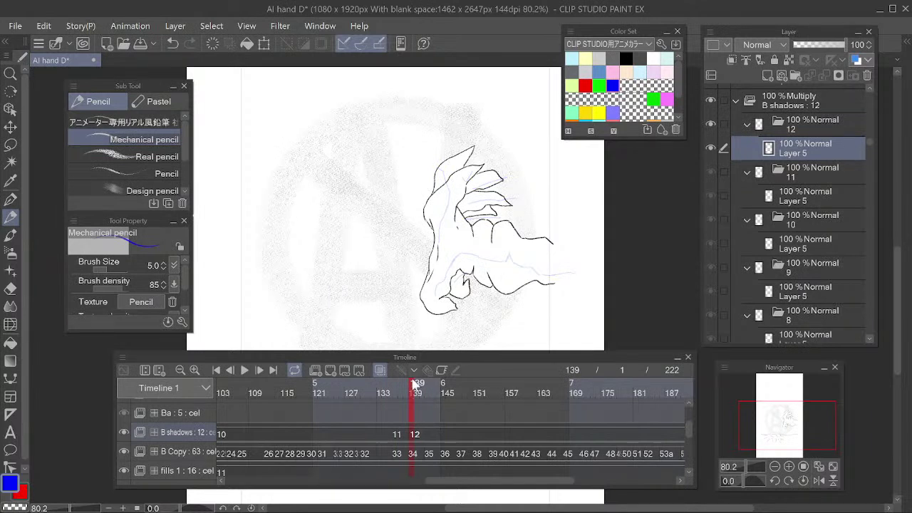
{"action": "left_click_drag", "start_coordinate": [430, 197], "coordinate": [431, 232]}
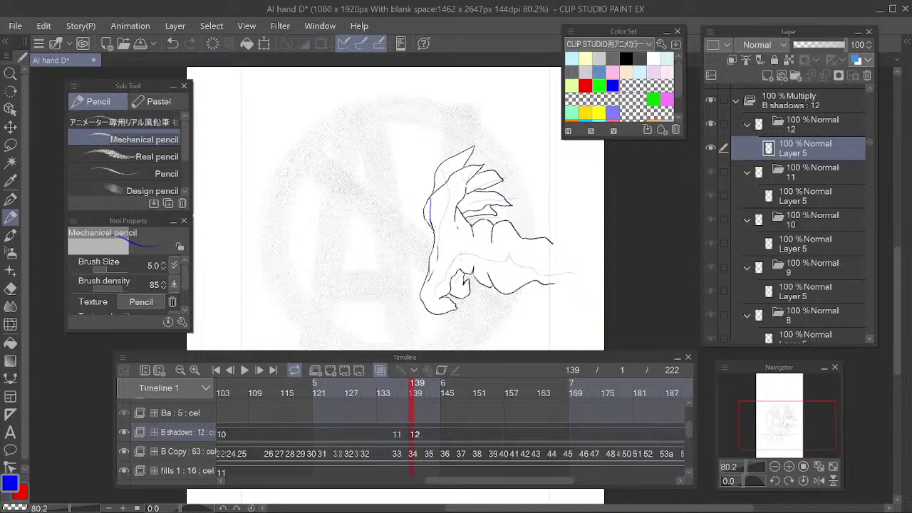
{"action": "key", "text": "e"}
{"action": "key", "text": "p"}
{"action": "key", "text": "e"}
{"action": "key", "text": "p"}
Draw the shadow lines along the forearm, across the wrist folds and down to the thumb at frame 139
{"action": "left_click_drag", "start_coordinate": [467, 255], "coordinate": [562, 269]}
{"action": "key", "text": "e"}
{"action": "key", "text": "p"}
{"action": "left_click_drag", "start_coordinate": [505, 257], "coordinate": [514, 267]}
{"action": "left_click_drag", "start_coordinate": [463, 251], "coordinate": [437, 298]}
{"action": "key", "text": "e"}
{"action": "key", "text": "p"}
{"action": "mouse_move", "coordinate": [530, 202]}
{"action": "left_mouse_down"}
{"action": "mouse_move", "coordinate": [526, 218]}
{"action": "mouse_move", "coordinate": [535, 218]}
{"action": "left_mouse_up"}
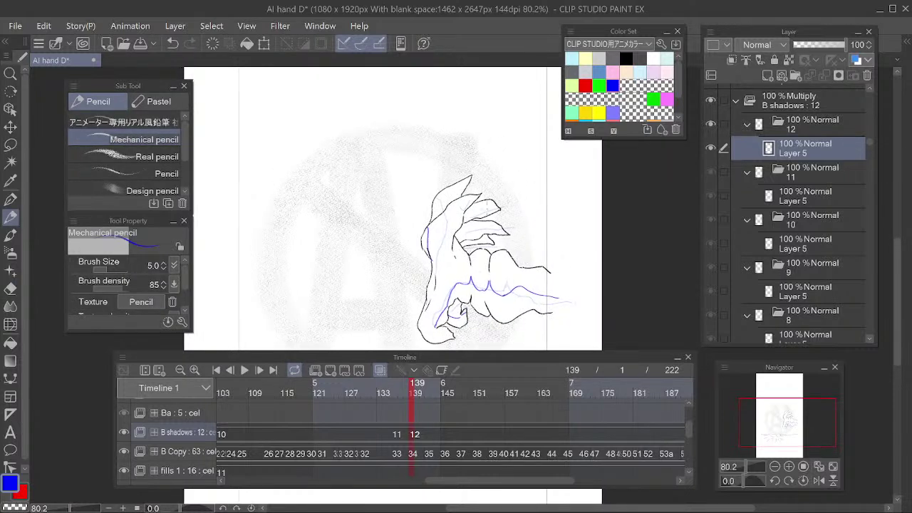
Draw blue shadow lines through the upper bent fingers of the hand at frame 139
{"action": "mouse_move", "coordinate": [457, 238]}
{"action": "left_mouse_down"}
{"action": "mouse_move", "coordinate": [491, 221]}
{"action": "mouse_move", "coordinate": [457, 236]}
{"action": "mouse_move", "coordinate": [499, 227]}
{"action": "mouse_move", "coordinate": [462, 229]}
{"action": "mouse_move", "coordinate": [469, 227]}
{"action": "mouse_move", "coordinate": [504, 232]}
{"action": "mouse_move", "coordinate": [462, 231]}
{"action": "mouse_move", "coordinate": [505, 225]}
{"action": "mouse_move", "coordinate": [477, 210]}
{"action": "mouse_move", "coordinate": [498, 206]}
{"action": "left_mouse_up"}
{"action": "key", "text": "e"}
{"action": "key", "text": "p"}
{"action": "key", "text": "e"}
{"action": "key", "text": "p"}
{"action": "key", "text": "e"}
{"action": "key", "text": "p"}
{"action": "key", "text": "e"}
{"action": "key", "text": "p"}
{"action": "key", "text": "e"}
{"action": "key", "text": "p"}
Touch up the shadow line on the lowest bent finger at frame 139 and check the neighbouring frame
{"action": "mouse_move", "coordinate": [411, 391]}
{"action": "left_mouse_down"}
{"action": "mouse_move", "coordinate": [396, 392]}
{"action": "mouse_move", "coordinate": [413, 390]}
{"action": "left_mouse_up"}
{"action": "mouse_move", "coordinate": [480, 237]}
{"action": "left_mouse_down"}
{"action": "mouse_move", "coordinate": [493, 238]}
{"action": "mouse_move", "coordinate": [481, 245]}
{"action": "left_mouse_up"}
{"action": "key", "text": "e"}
{"action": "key", "text": "p"}
{"action": "key", "text": "e"}
{"action": "key", "text": "p"}
{"action": "left_click_drag", "start_coordinate": [533, 260], "coordinate": [544, 236]}
{"action": "left_click_drag", "start_coordinate": [416, 390], "coordinate": [411, 391]}
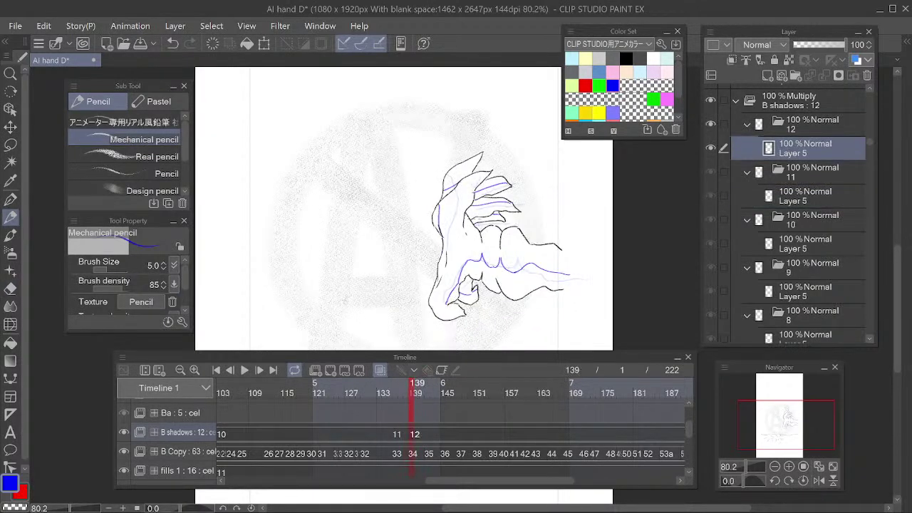
Add short shadow lines below the finger bases and at the wrist fold at frame 139
{"action": "mouse_move", "coordinate": [468, 227]}
{"action": "left_mouse_down"}
{"action": "mouse_move", "coordinate": [477, 239]}
{"action": "mouse_move", "coordinate": [466, 223]}
{"action": "left_mouse_up"}
{"action": "key", "text": "e"}
{"action": "key", "text": "p"}
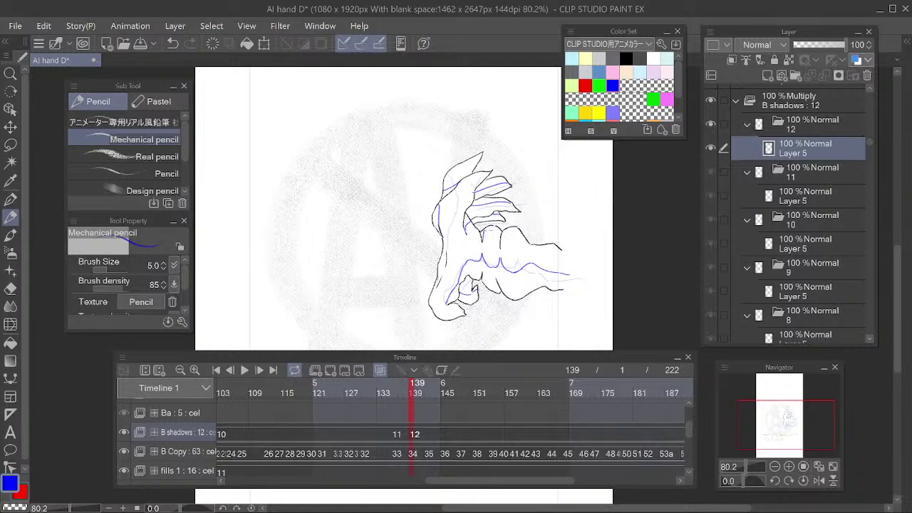
Add shadow lines at the wrist fold, along the hand's outer edge and on the thumb tip at frame 139
{"action": "left_click_drag", "start_coordinate": [500, 230], "coordinate": [500, 243]}
{"action": "left_click_drag", "start_coordinate": [447, 252], "coordinate": [434, 287]}
{"action": "key", "text": "e"}
{"action": "key", "text": "p"}
{"action": "left_click_drag", "start_coordinate": [450, 304], "coordinate": [463, 310]}
Create cel 13 in the B shadows folder at frame 142 and compare it with frame 139
{"action": "left_click_drag", "start_coordinate": [423, 386], "coordinate": [433, 388]}
{"action": "left_click", "coordinate": [427, 392]}
{"action": "left_click", "coordinate": [430, 426]}
{"action": "key", "text": "alt+n"}
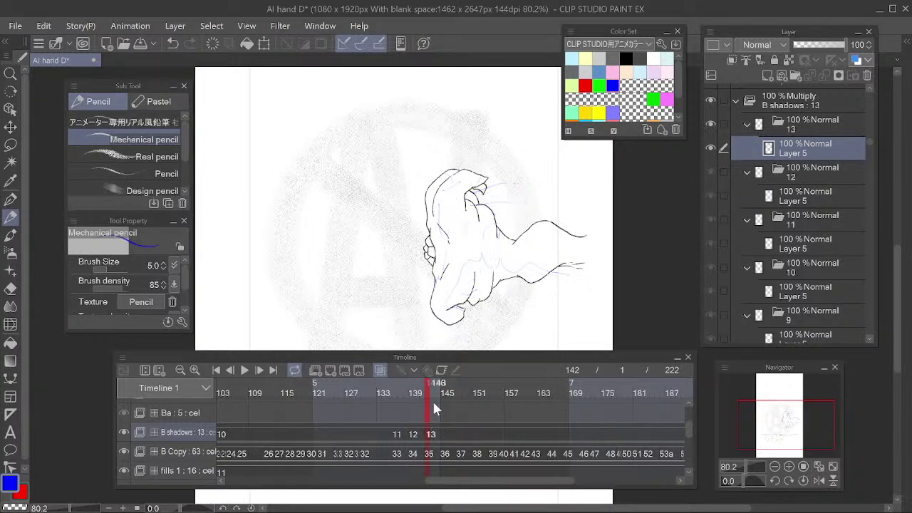
{"action": "left_click_drag", "start_coordinate": [454, 482], "coordinate": [496, 483]}
{"action": "left_click", "coordinate": [320, 394]}
{"action": "left_click_drag", "start_coordinate": [320, 393], "coordinate": [328, 397]}
{"action": "left_click_drag", "start_coordinate": [600, 238], "coordinate": [612, 232]}
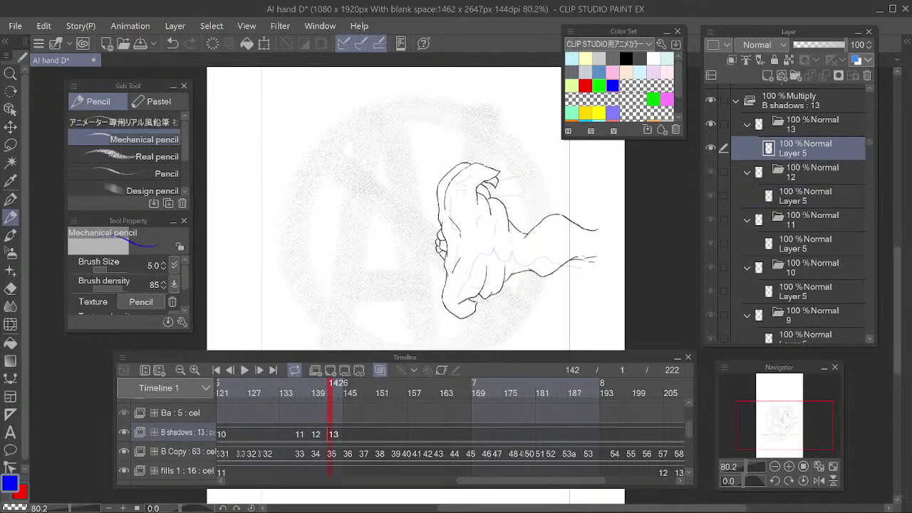
Draw shadow lines along the hand's outer edge, on the small fingertips and on the thumb tip at frame 142
{"action": "mouse_move", "coordinate": [448, 218]}
{"action": "left_mouse_down"}
{"action": "mouse_move", "coordinate": [465, 240]}
{"action": "mouse_move", "coordinate": [451, 222]}
{"action": "left_mouse_up"}
{"action": "key", "text": "e"}
{"action": "key", "text": "p"}
{"action": "key", "text": "ctrl+z"}
{"action": "left_click_drag", "start_coordinate": [442, 188], "coordinate": [449, 211]}
{"action": "mouse_move", "coordinate": [439, 246]}
{"action": "left_mouse_down"}
{"action": "mouse_move", "coordinate": [447, 249]}
{"action": "mouse_move", "coordinate": [441, 256]}
{"action": "left_mouse_up"}
{"action": "mouse_move", "coordinate": [450, 304]}
{"action": "left_mouse_down"}
{"action": "mouse_move", "coordinate": [480, 276]}
{"action": "mouse_move", "coordinate": [458, 303]}
{"action": "left_mouse_up"}
{"action": "key", "text": "e"}
{"action": "key", "text": "p"}
Draw the pointed shadow folds from the thumb across the palm's lower edge, with the first forearm strokes, at frame 142
{"action": "mouse_move", "coordinate": [489, 267]}
{"action": "left_mouse_down"}
{"action": "mouse_move", "coordinate": [481, 288]}
{"action": "mouse_move", "coordinate": [499, 286]}
{"action": "mouse_move", "coordinate": [511, 263]}
{"action": "mouse_move", "coordinate": [603, 251]}
{"action": "mouse_move", "coordinate": [532, 271]}
{"action": "left_mouse_up"}
{"action": "key", "text": "e"}
{"action": "key", "text": "p"}
{"action": "key", "text": "e"}
{"action": "key", "text": "p"}
{"action": "key", "text": "e"}
{"action": "key", "text": "p"}
{"action": "key", "text": "e"}
{"action": "key", "text": "p"}
{"action": "key", "text": "e"}
{"action": "key", "text": "p"}
{"action": "key", "text": "e"}
{"action": "key", "text": "p"}
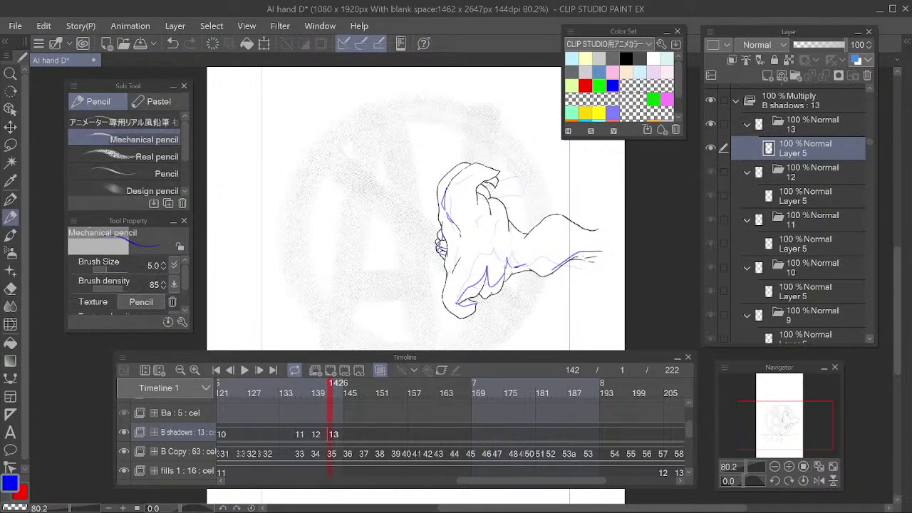
Redraw the forearm shadow line and join it to the palm folds at frame 142
{"action": "key", "text": "e"}
{"action": "mouse_move", "coordinate": [588, 257]}
{"action": "left_mouse_down"}
{"action": "mouse_move", "coordinate": [536, 275]}
{"action": "mouse_move", "coordinate": [569, 224]}
{"action": "mouse_move", "coordinate": [630, 238]}
{"action": "mouse_move", "coordinate": [589, 260]}
{"action": "mouse_move", "coordinate": [578, 255]}
{"action": "mouse_move", "coordinate": [603, 248]}
{"action": "left_mouse_up"}
{"action": "key", "text": "p"}
{"action": "key", "text": "e"}
{"action": "key", "text": "p"}
{"action": "key", "text": "e"}
{"action": "key", "text": "p"}
{"action": "key", "text": "e"}
{"action": "key", "text": "p"}
Draw shadow lines at the upper wrist fold and on the bent upper fingers at frame 142
{"action": "mouse_move", "coordinate": [510, 235]}
{"action": "left_mouse_down"}
{"action": "mouse_move", "coordinate": [519, 227]}
{"action": "mouse_move", "coordinate": [525, 245]}
{"action": "mouse_move", "coordinate": [529, 238]}
{"action": "left_mouse_up"}
{"action": "key", "text": "e"}
{"action": "key", "text": "p"}
{"action": "key", "text": "e"}
{"action": "key", "text": "p"}
{"action": "mouse_move", "coordinate": [491, 198]}
{"action": "left_mouse_down"}
{"action": "mouse_move", "coordinate": [494, 215]}
{"action": "mouse_move", "coordinate": [486, 205]}
{"action": "left_mouse_up"}
{"action": "key", "text": "e"}
{"action": "key", "text": "p"}
{"action": "mouse_move", "coordinate": [502, 174]}
{"action": "left_mouse_down"}
{"action": "mouse_move", "coordinate": [483, 176]}
{"action": "mouse_move", "coordinate": [474, 201]}
{"action": "left_mouse_up"}
{"action": "key", "text": "e"}
{"action": "key", "text": "p"}
{"action": "key", "text": "e"}
{"action": "key", "text": "p"}
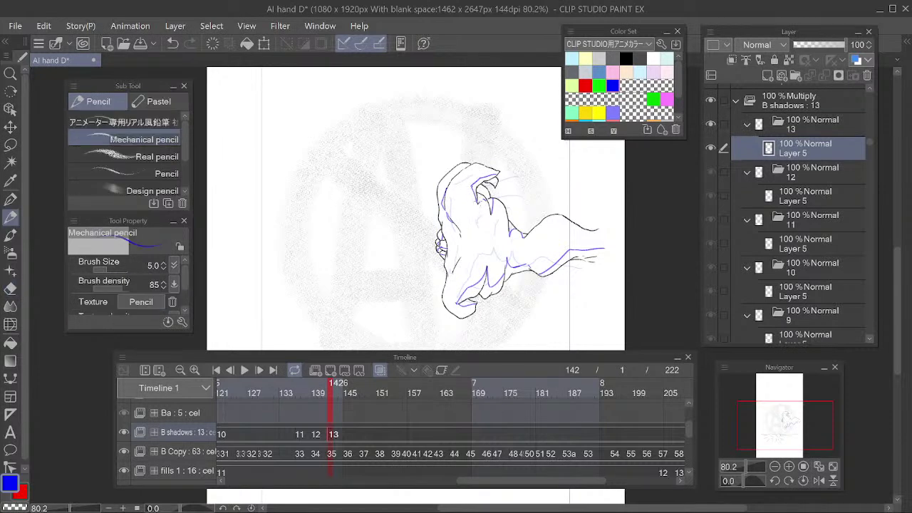
Compare with frame 139, mark the bent finger's shadow area and refine the forearm line at frame 142
{"action": "left_click", "coordinate": [316, 396]}
{"action": "left_click", "coordinate": [328, 399]}
{"action": "left_click", "coordinate": [313, 395]}
{"action": "left_click", "coordinate": [328, 398]}
{"action": "key", "text": "e"}
{"action": "key", "text": "p"}
{"action": "key", "text": "e"}
{"action": "key", "text": "p"}
{"action": "left_click_drag", "start_coordinate": [573, 249], "coordinate": [583, 252]}
{"action": "key", "text": "e"}
{"action": "key", "text": "p"}
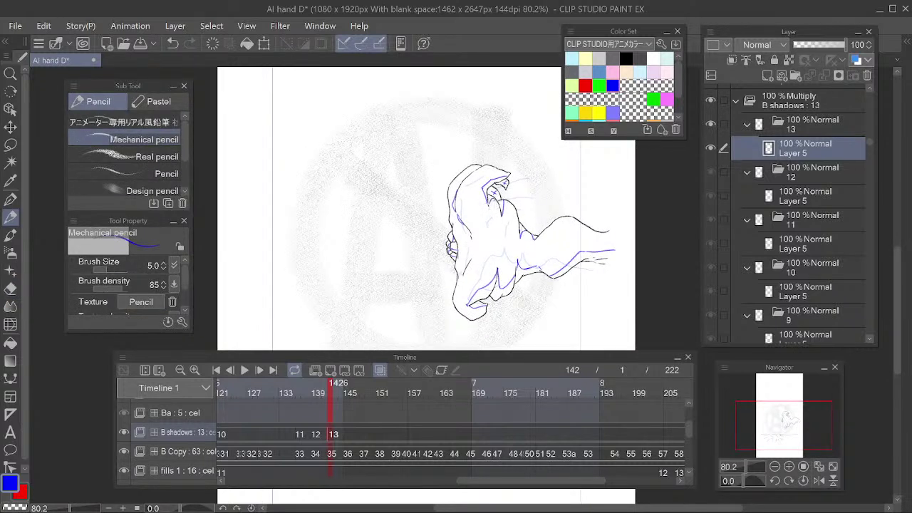
Add a short shadow line on the hand's outer edge above the thumb at frame 143
{"action": "left_click_drag", "start_coordinate": [609, 266], "coordinate": [607, 257]}
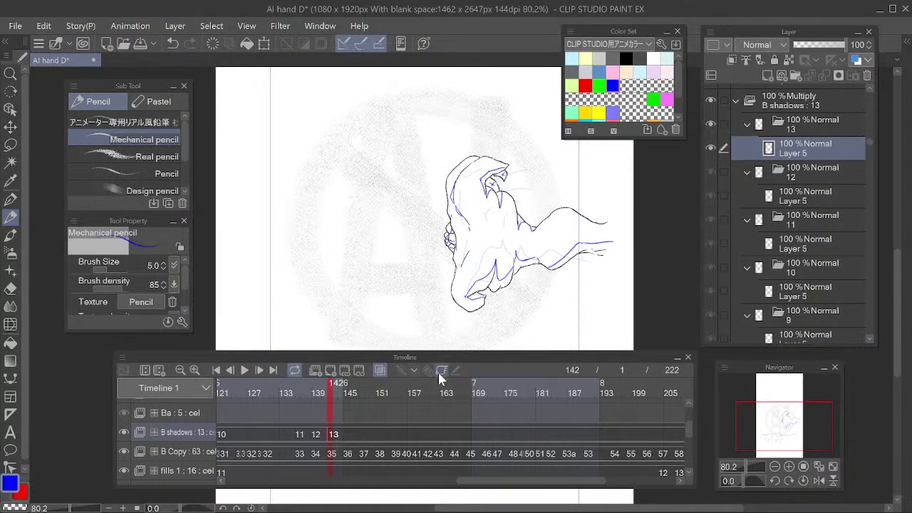
{"action": "mouse_move", "coordinate": [329, 389]}
{"action": "left_mouse_down"}
{"action": "mouse_move", "coordinate": [318, 392]}
{"action": "mouse_move", "coordinate": [335, 390]}
{"action": "left_mouse_up"}
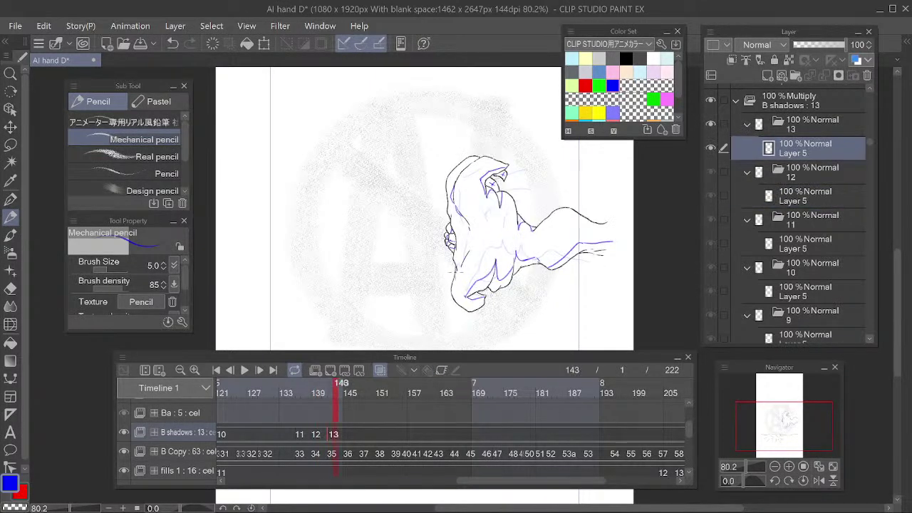
{"action": "key", "text": "e"}
{"action": "left_click_drag", "start_coordinate": [456, 264], "coordinate": [457, 275]}
{"action": "key", "text": "p"}
Create cel 14 in the B shadows folder at frame 145
{"action": "left_click", "coordinate": [346, 391]}
{"action": "key", "text": "alt+n"}
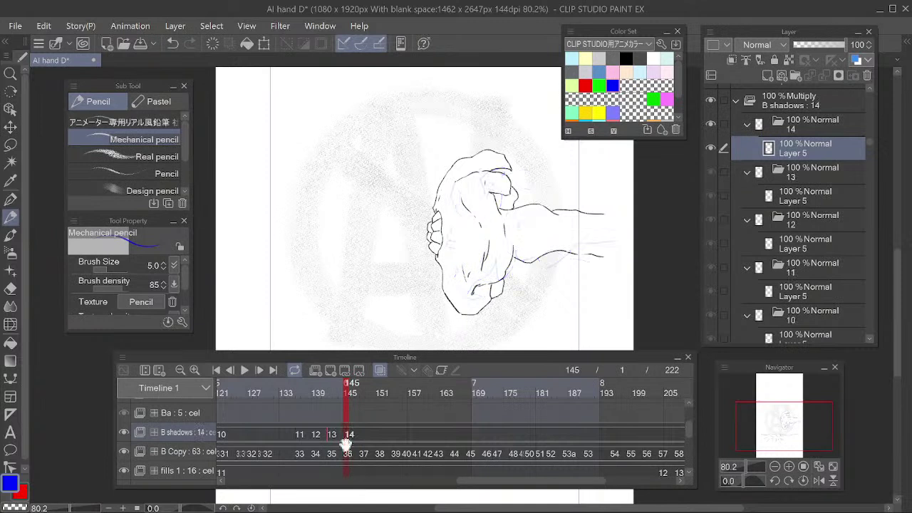
{"action": "left_click_drag", "start_coordinate": [591, 242], "coordinate": [568, 242]}
{"action": "mouse_move", "coordinate": [492, 228]}
{"action": "left_mouse_down"}
{"action": "mouse_move", "coordinate": [492, 242]}
{"action": "mouse_move", "coordinate": [495, 233]}
{"action": "left_mouse_up"}
Draw the shadow line along the forearm to the wrist at frame 145 and check it against frame 143
{"action": "key", "text": "e"}
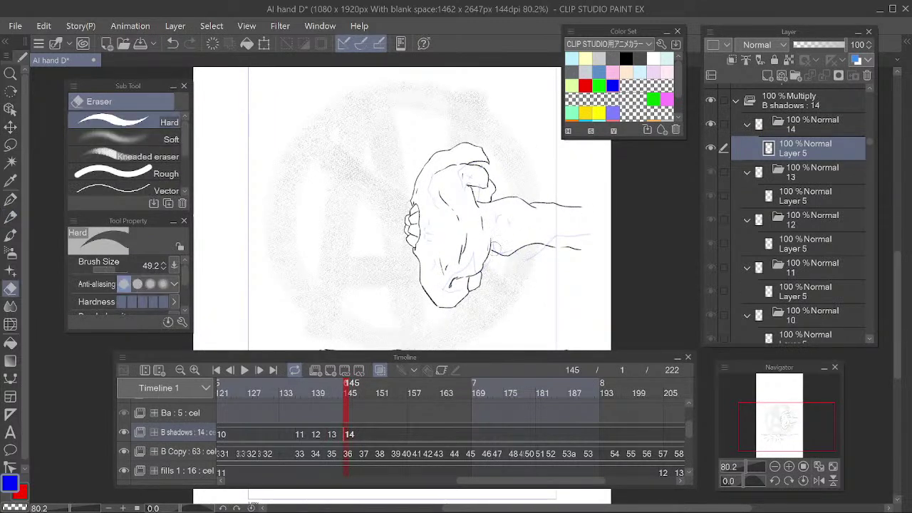
{"action": "key", "text": "p"}
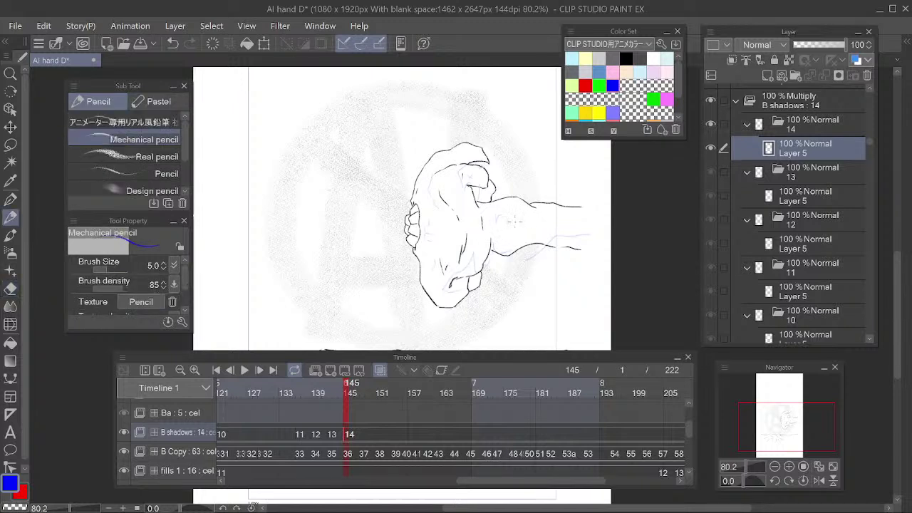
{"action": "key", "text": "e"}
{"action": "mouse_move", "coordinate": [495, 240]}
{"action": "left_mouse_down"}
{"action": "mouse_move", "coordinate": [517, 236]}
{"action": "mouse_move", "coordinate": [499, 226]}
{"action": "mouse_move", "coordinate": [504, 243]}
{"action": "mouse_move", "coordinate": [585, 234]}
{"action": "left_mouse_up"}
{"action": "key", "text": "p"}
{"action": "key", "text": "e"}
{"action": "key", "text": "p"}
{"action": "key", "text": "e"}
{"action": "key", "text": "p"}
{"action": "left_click", "coordinate": [342, 391]}
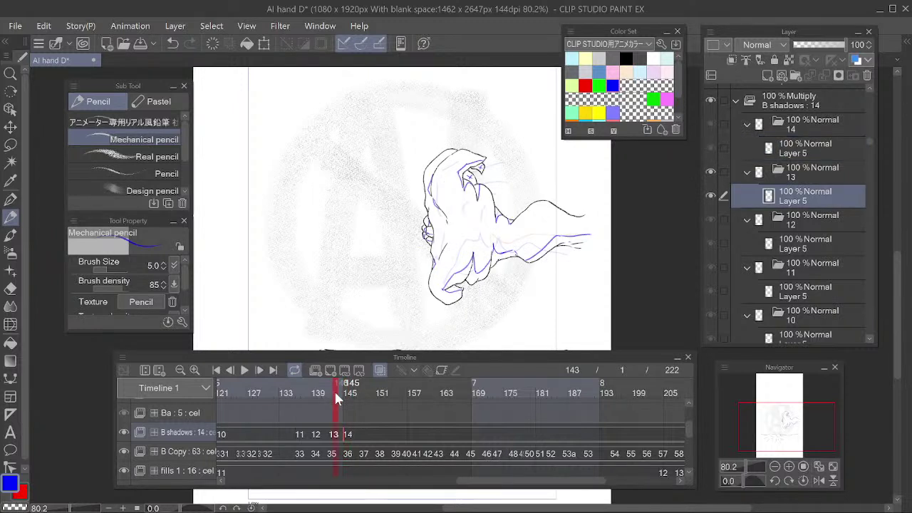
{"action": "left_click_drag", "start_coordinate": [343, 390], "coordinate": [345, 391]}
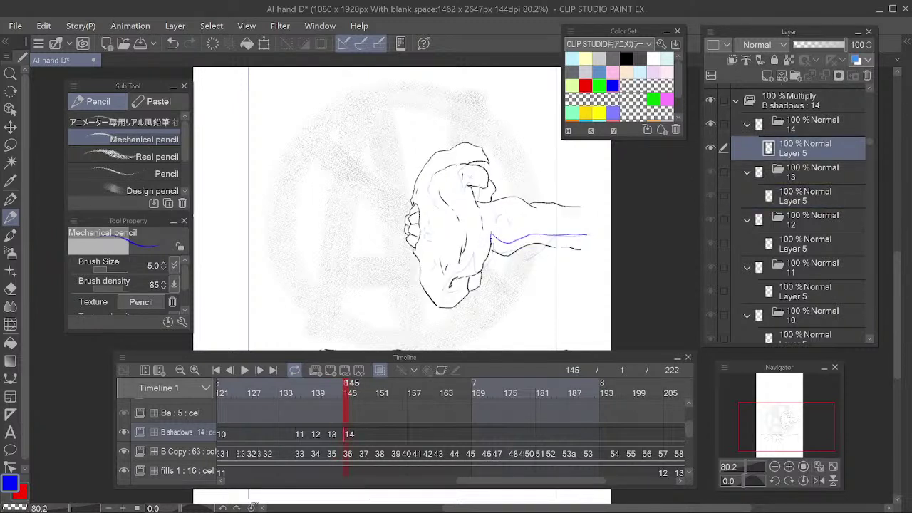
Continue the shadow line from the wrist across the lower palm towards the thumb at frame 145
{"action": "mouse_move", "coordinate": [492, 239]}
{"action": "left_mouse_down"}
{"action": "mouse_move", "coordinate": [453, 277]}
{"action": "mouse_move", "coordinate": [460, 267]}
{"action": "mouse_move", "coordinate": [449, 286]}
{"action": "mouse_move", "coordinate": [460, 265]}
{"action": "left_mouse_up"}
{"action": "key", "text": "e"}
{"action": "key", "text": "p"}
{"action": "key", "text": "e"}
{"action": "key", "text": "p"}
{"action": "key", "text": "e"}
{"action": "key", "text": "p"}
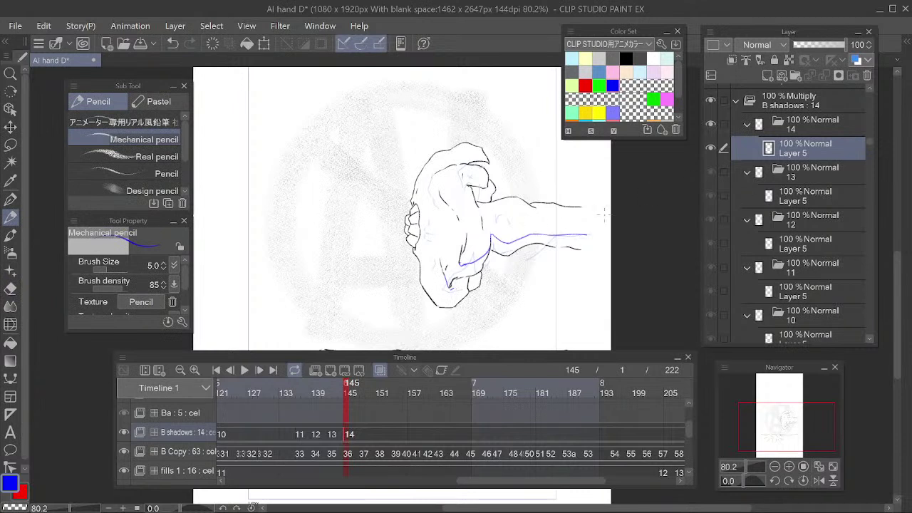
Try a shadow line beneath the lower bent finger beside the thumb at frame 145
{"action": "key", "text": "e"}
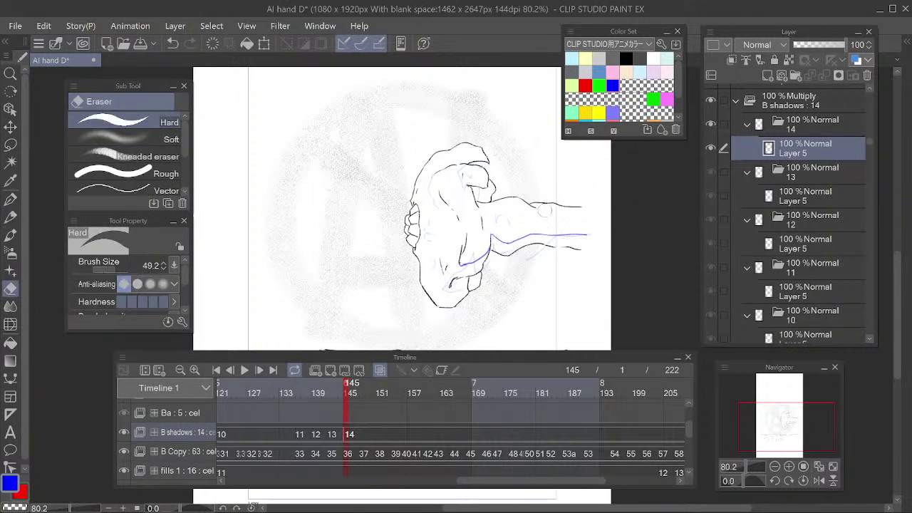
{"action": "key", "text": "p"}
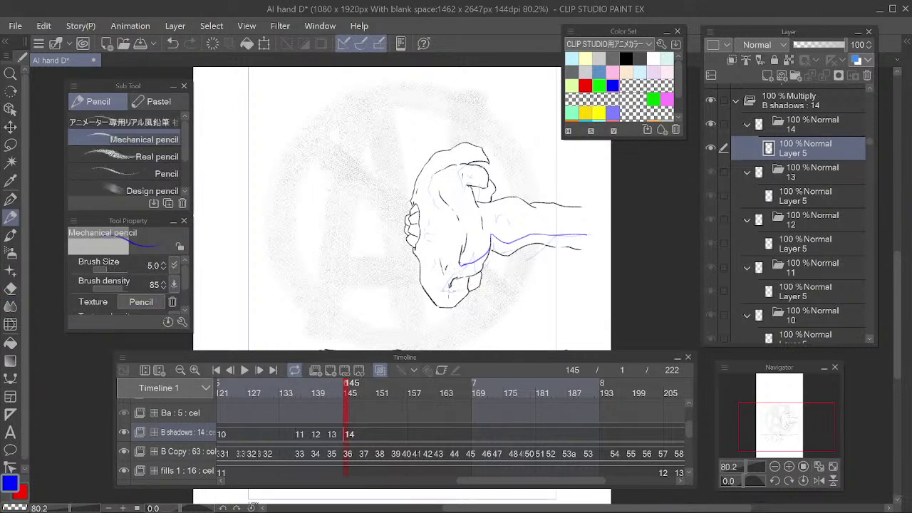
{"action": "key", "text": "e"}
{"action": "left_click_drag", "start_coordinate": [456, 279], "coordinate": [466, 293]}
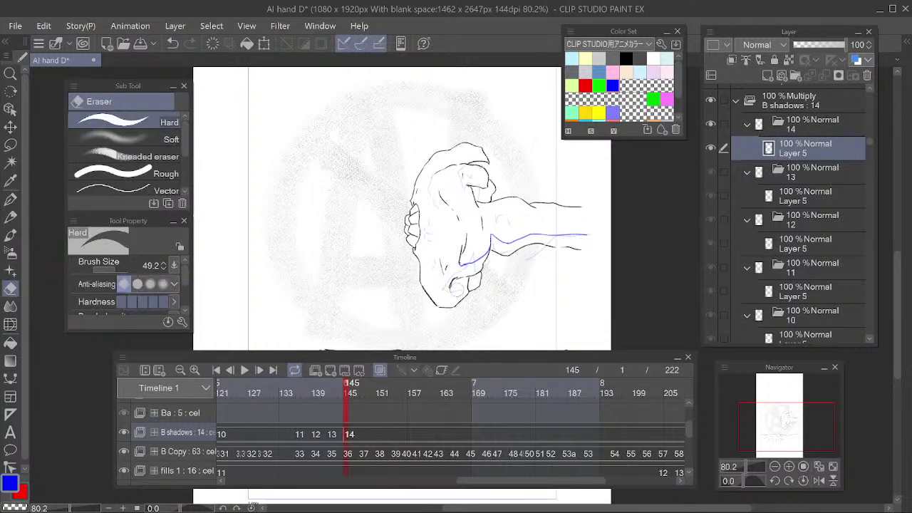
{"action": "key", "text": "p"}
{"action": "key", "text": "e"}
{"action": "key", "text": "p"}
Flip between frames 139, 142 and 145 to compare how the shadow lines move around the thumb
{"action": "left_click", "coordinate": [331, 392]}
{"action": "left_click", "coordinate": [344, 393]}
{"action": "left_click", "coordinate": [333, 394]}
{"action": "left_click", "coordinate": [347, 395]}
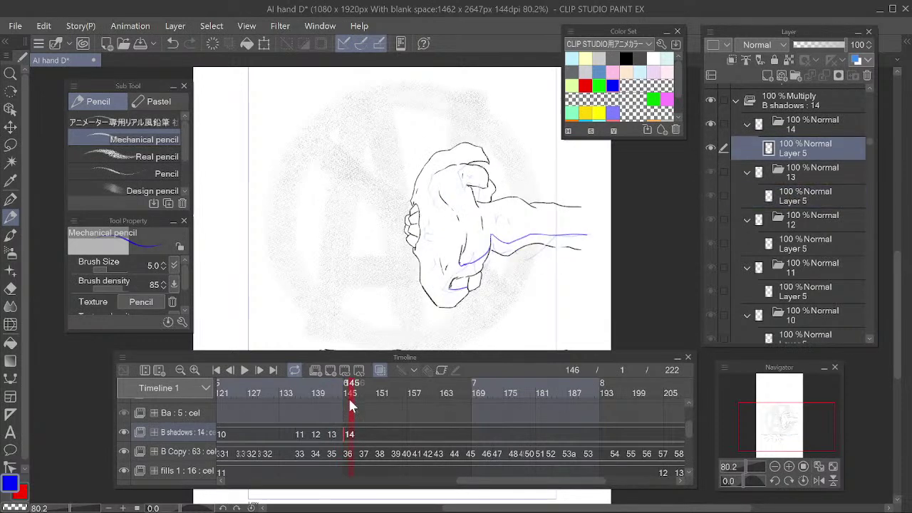
{"action": "left_click", "coordinate": [329, 396]}
{"action": "left_click", "coordinate": [314, 404]}
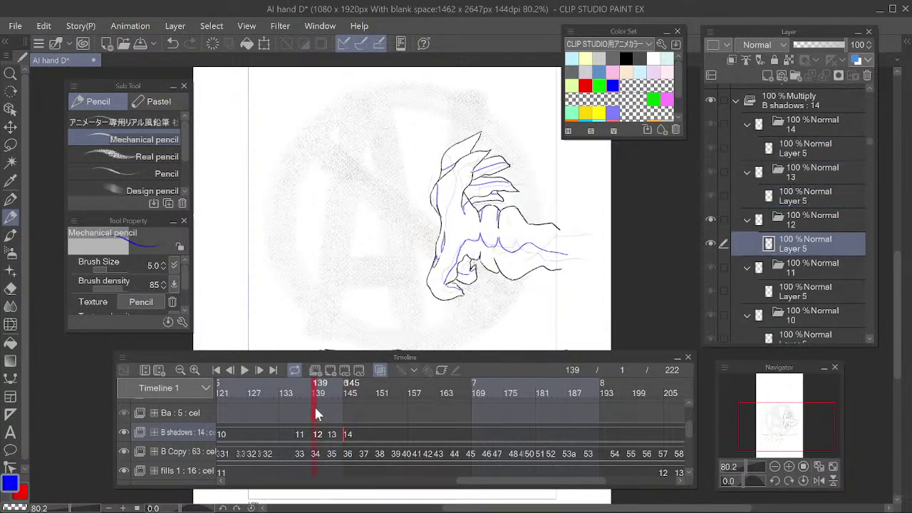
{"action": "left_click", "coordinate": [330, 407]}
{"action": "left_click", "coordinate": [319, 405]}
{"action": "left_click", "coordinate": [333, 407]}
{"action": "left_click", "coordinate": [320, 406]}
{"action": "left_click", "coordinate": [343, 407]}
{"action": "left_click", "coordinate": [347, 408]}
{"action": "left_click", "coordinate": [331, 409]}
{"action": "left_click", "coordinate": [347, 405]}
Redraw the shadow line beneath the lower bent finger beside the thumb at frame 145
{"action": "key", "text": "e"}
{"action": "key", "text": "p"}
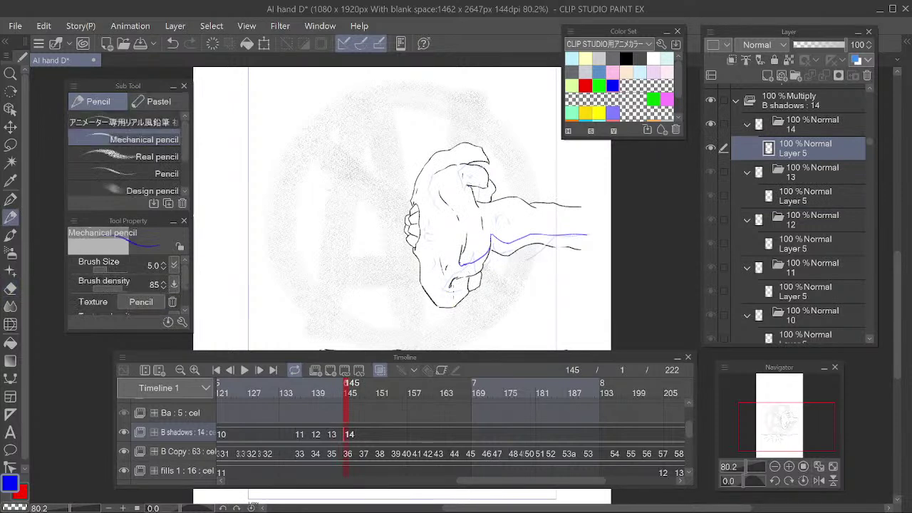
{"action": "key", "text": "e"}
{"action": "key", "text": "p"}
{"action": "key", "text": "e"}
{"action": "key", "text": "p"}
{"action": "key", "text": "e"}
{"action": "key", "text": "p"}
Point out the lower curled finger on cel 12 with a temporary arrow, erase it and return to frame 145
{"action": "mouse_move", "coordinate": [339, 386]}
{"action": "left_mouse_down"}
{"action": "mouse_move", "coordinate": [319, 393]}
{"action": "mouse_move", "coordinate": [349, 393]}
{"action": "mouse_move", "coordinate": [321, 397]}
{"action": "mouse_move", "coordinate": [343, 397]}
{"action": "mouse_move", "coordinate": [332, 407]}
{"action": "mouse_move", "coordinate": [340, 403]}
{"action": "mouse_move", "coordinate": [321, 404]}
{"action": "mouse_move", "coordinate": [345, 403]}
{"action": "mouse_move", "coordinate": [325, 411]}
{"action": "left_mouse_up"}
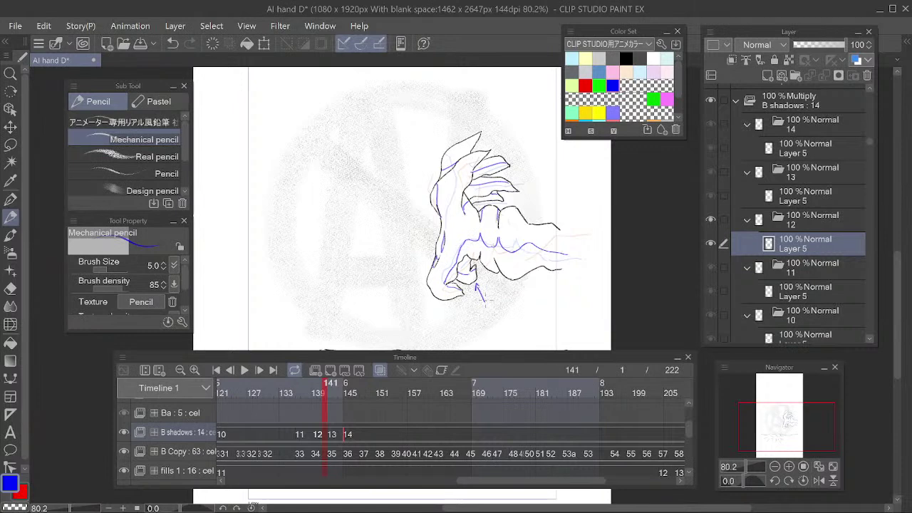
{"action": "key", "text": "e"}
{"action": "left_click_drag", "start_coordinate": [485, 302], "coordinate": [479, 289]}
{"action": "key", "text": "p"}
{"action": "left_click", "coordinate": [329, 391]}
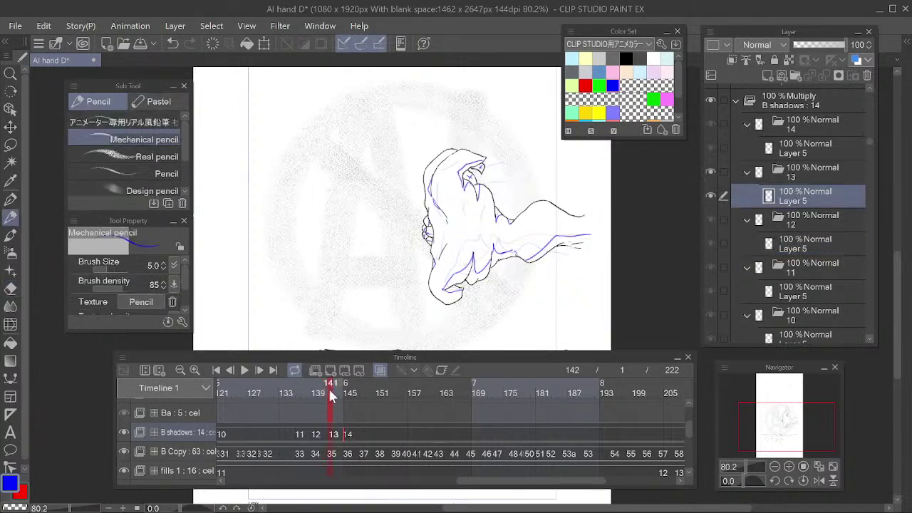
{"action": "left_click_drag", "start_coordinate": [332, 392], "coordinate": [348, 392]}
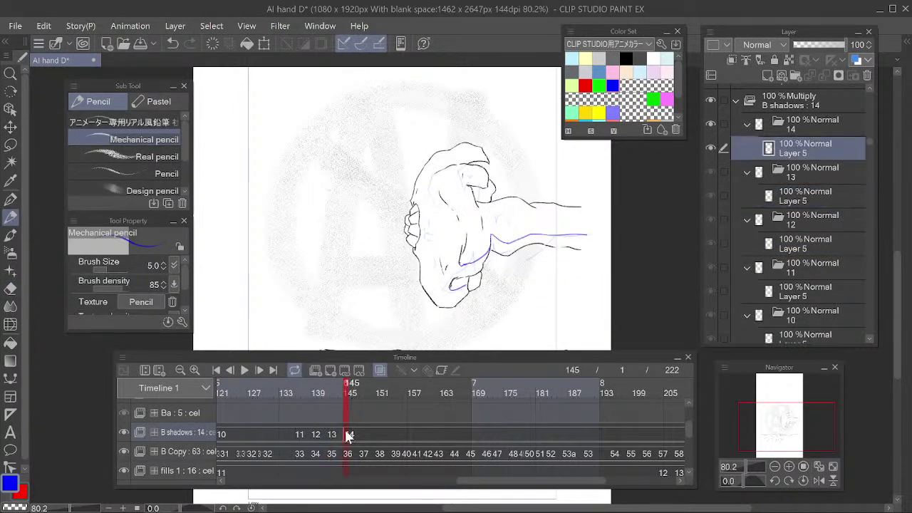
Draw shadow lines on the upper bent fingers and along the top of the hand at frame 145
{"action": "left_click_drag", "start_coordinate": [556, 213], "coordinate": [559, 225]}
{"action": "mouse_move", "coordinate": [347, 391]}
{"action": "left_mouse_down"}
{"action": "mouse_move", "coordinate": [336, 392]}
{"action": "mouse_move", "coordinate": [347, 392]}
{"action": "left_mouse_up"}
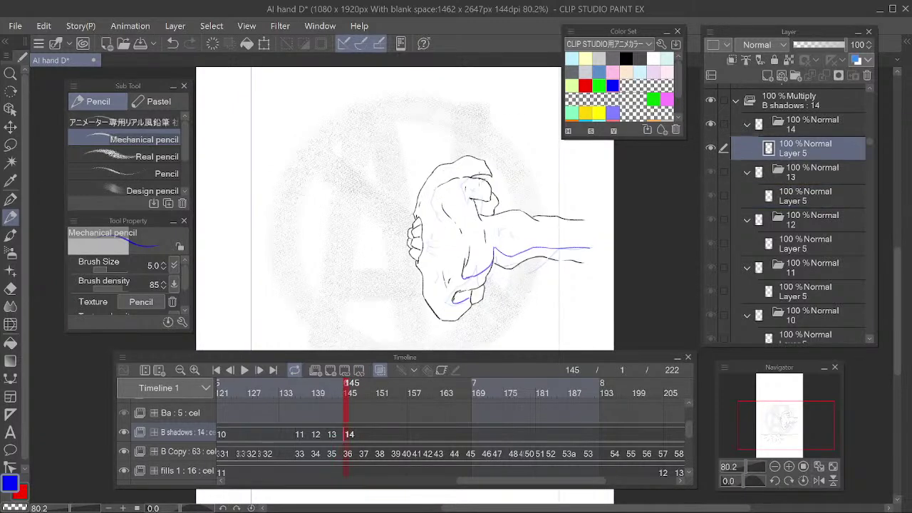
{"action": "left_click_drag", "start_coordinate": [467, 190], "coordinate": [501, 204]}
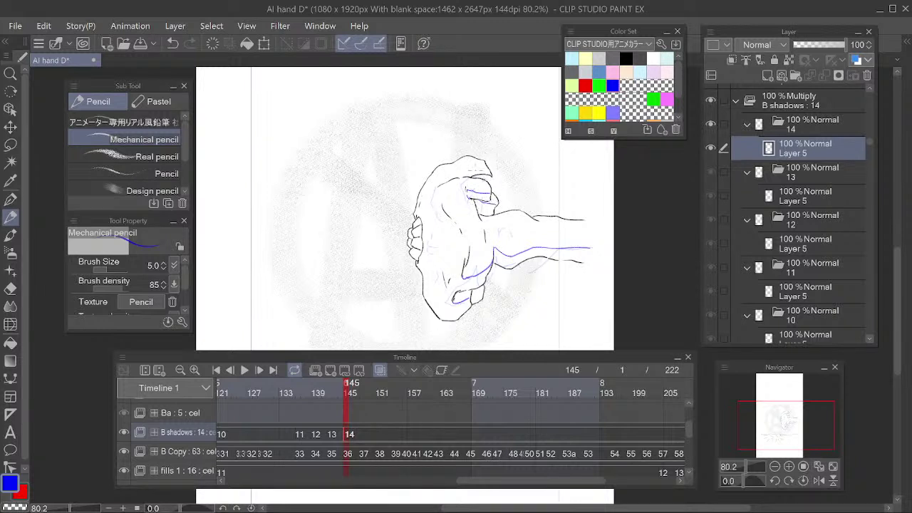
{"action": "left_click_drag", "start_coordinate": [442, 182], "coordinate": [486, 171]}
{"action": "mouse_move", "coordinate": [346, 392]}
{"action": "left_mouse_down"}
{"action": "mouse_move", "coordinate": [336, 391]}
{"action": "mouse_move", "coordinate": [345, 392]}
{"action": "left_mouse_up"}
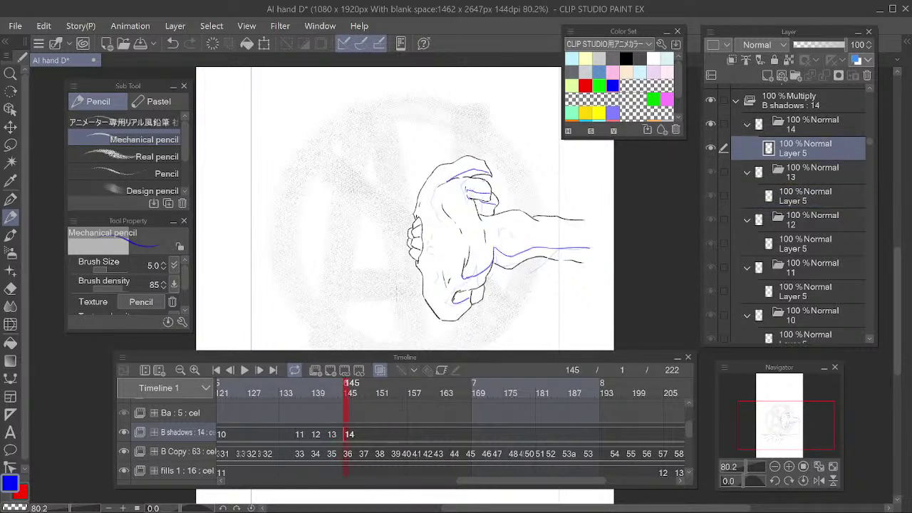
Draw short shadow lines on the small fingertips along the hand's outer edge at frame 145
{"action": "key", "text": "e"}
{"action": "key", "text": "p"}
{"action": "key", "text": "e"}
{"action": "key", "text": "p"}
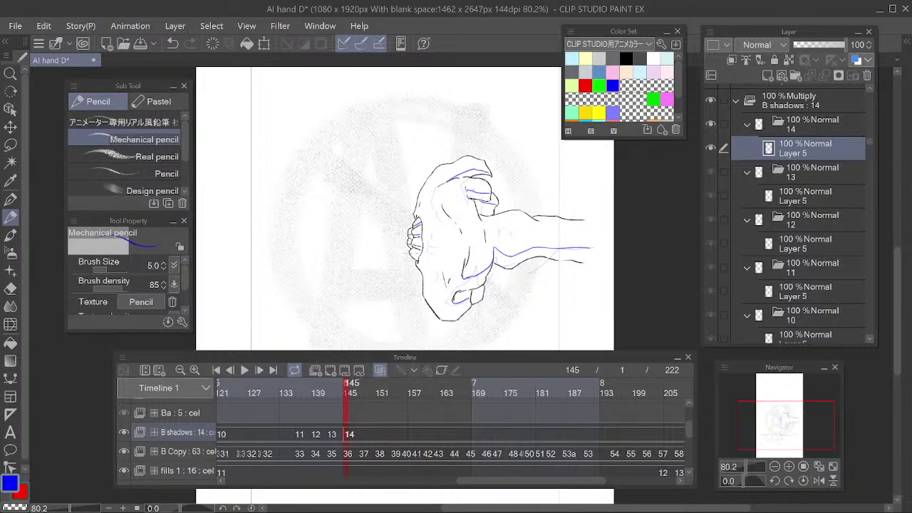
{"action": "key", "text": "e"}
{"action": "key", "text": "p"}
{"action": "key", "text": "e"}
{"action": "key", "text": "p"}
{"action": "key", "text": "e"}
{"action": "key", "text": "p"}
Compare the small fingertips with frame 143 and complete their shadow lines at frame 145
{"action": "left_click", "coordinate": [335, 390]}
{"action": "key", "text": "e"}
{"action": "key", "text": "p"}
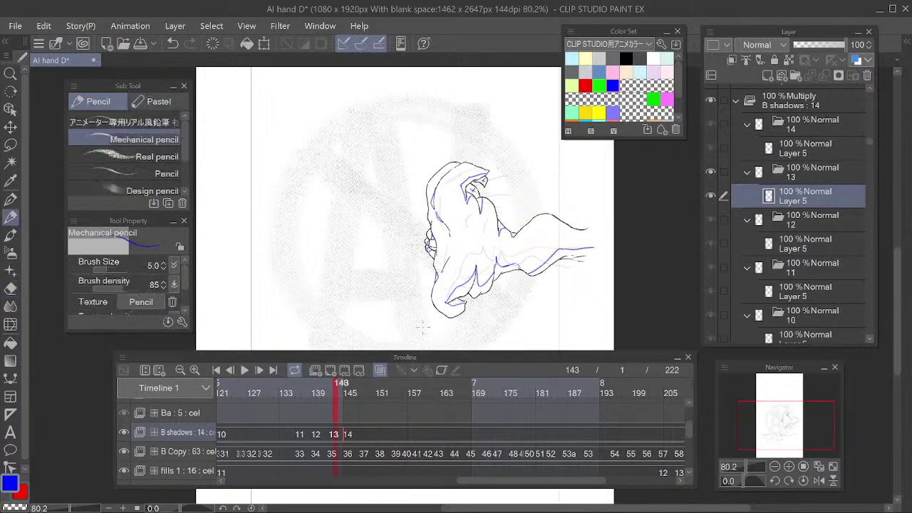
{"action": "left_click", "coordinate": [348, 393]}
{"action": "left_click", "coordinate": [335, 394]}
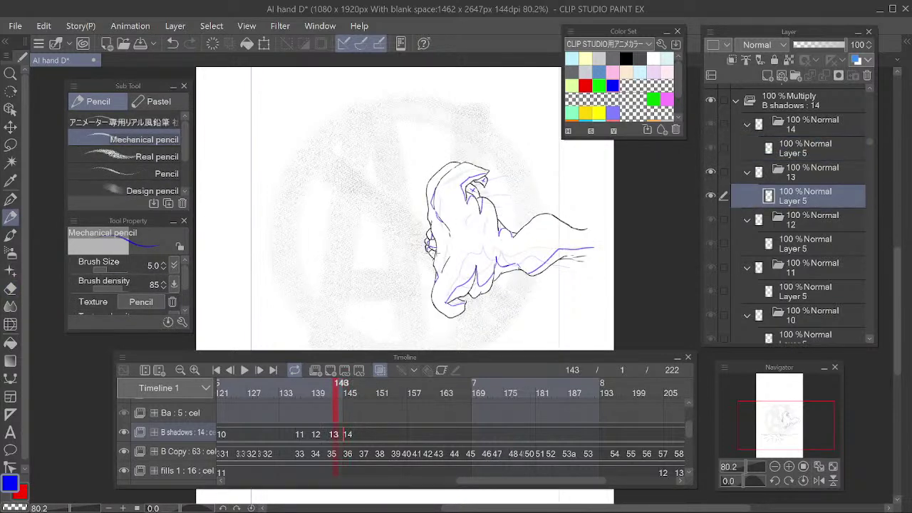
{"action": "left_click", "coordinate": [349, 392]}
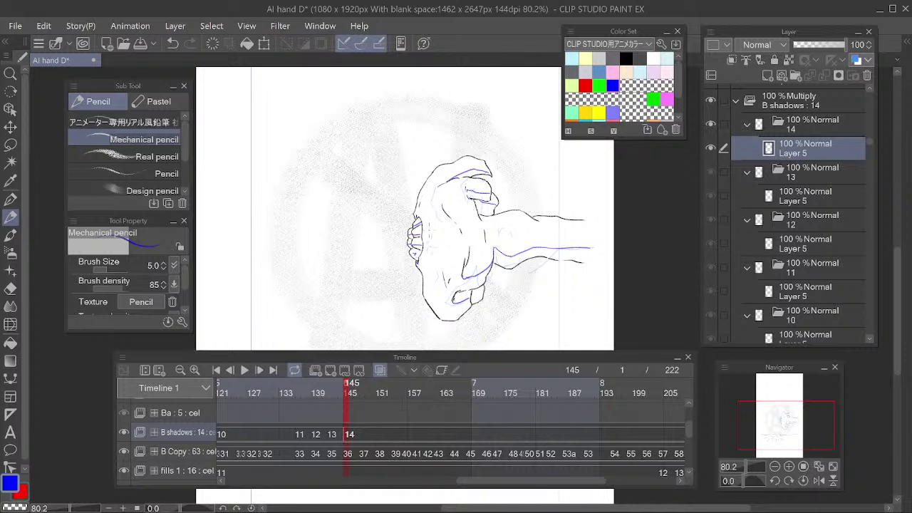
{"action": "mouse_move", "coordinate": [349, 395]}
{"action": "left_mouse_down"}
{"action": "mouse_move", "coordinate": [335, 388]}
{"action": "mouse_move", "coordinate": [350, 391]}
{"action": "left_mouse_up"}
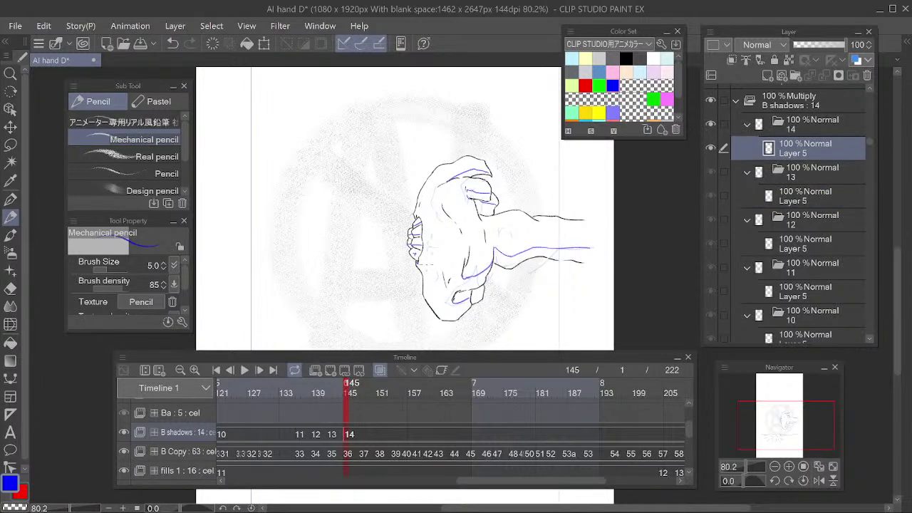
Draw a shadow line along the lower outer edge of the hand on cel 14 at frame 145
{"action": "left_click_drag", "start_coordinate": [419, 266], "coordinate": [423, 295]}
{"action": "key", "text": "e"}
{"action": "key", "text": "p"}
{"action": "key", "text": "e"}
{"action": "key", "text": "p"}
{"action": "key", "text": "e"}
{"action": "key", "text": "p"}
{"action": "key", "text": "e"}
{"action": "key", "text": "p"}
{"action": "key", "text": "e"}
{"action": "key", "text": "p"}
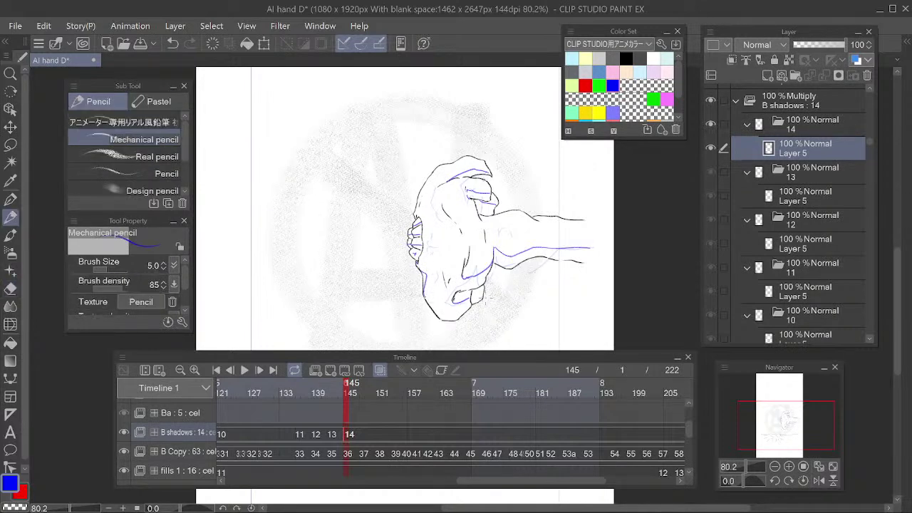
Check neighbouring frames and draw shadow lines on the creases in the middle and lower palm at frame 145
{"action": "mouse_move", "coordinate": [569, 256]}
{"action": "left_mouse_down"}
{"action": "mouse_move", "coordinate": [562, 278]}
{"action": "mouse_move", "coordinate": [567, 272]}
{"action": "mouse_move", "coordinate": [553, 274]}
{"action": "left_mouse_up"}
{"action": "mouse_move", "coordinate": [370, 380]}
{"action": "left_mouse_down"}
{"action": "mouse_move", "coordinate": [331, 390]}
{"action": "mouse_move", "coordinate": [345, 396]}
{"action": "mouse_move", "coordinate": [332, 399]}
{"action": "mouse_move", "coordinate": [347, 399]}
{"action": "mouse_move", "coordinate": [332, 399]}
{"action": "left_mouse_up"}
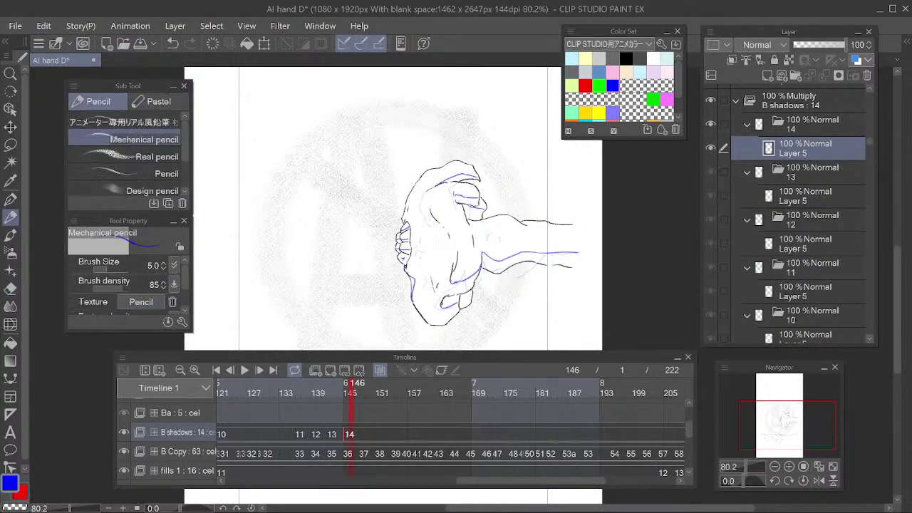
{"action": "left_click_drag", "start_coordinate": [437, 222], "coordinate": [445, 230]}
{"action": "mouse_move", "coordinate": [335, 395]}
{"action": "left_mouse_down"}
{"action": "mouse_move", "coordinate": [342, 390]}
{"action": "mouse_move", "coordinate": [348, 396]}
{"action": "mouse_move", "coordinate": [338, 398]}
{"action": "mouse_move", "coordinate": [348, 399]}
{"action": "mouse_move", "coordinate": [336, 401]}
{"action": "mouse_move", "coordinate": [348, 404]}
{"action": "mouse_move", "coordinate": [357, 390]}
{"action": "mouse_move", "coordinate": [338, 391]}
{"action": "mouse_move", "coordinate": [348, 399]}
{"action": "left_mouse_up"}
{"action": "key", "text": "e"}
{"action": "mouse_move", "coordinate": [451, 283]}
{"action": "left_mouse_down"}
{"action": "mouse_move", "coordinate": [468, 276]}
{"action": "mouse_move", "coordinate": [443, 287]}
{"action": "mouse_move", "coordinate": [438, 305]}
{"action": "left_mouse_up"}
{"action": "key", "text": "p"}
{"action": "key", "text": "ctrl+z"}
{"action": "key", "text": "e"}
{"action": "key", "text": "p"}
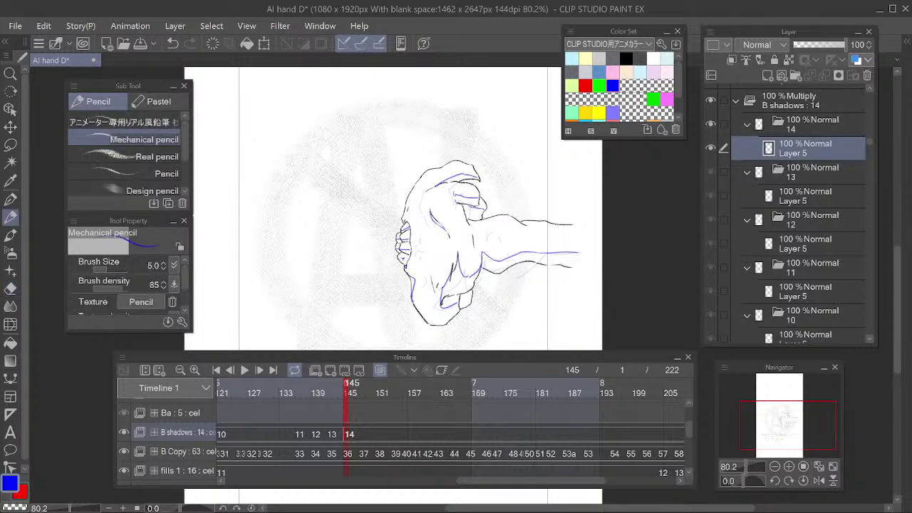
Complete the shadow line from the lower palm crease towards the lower curled finger at frame 145
{"action": "key", "text": "e"}
{"action": "left_click_drag", "start_coordinate": [459, 250], "coordinate": [438, 303]}
{"action": "key", "text": "p"}
{"action": "key", "text": "e"}
{"action": "key", "text": "p"}
{"action": "left_click_drag", "start_coordinate": [458, 256], "coordinate": [464, 275]}
{"action": "key", "text": "e"}
{"action": "key", "text": "p"}
Add new B shadows cels 15 at frame 148 and 16 at frame 165
{"action": "left_click_drag", "start_coordinate": [340, 390], "coordinate": [364, 397]}
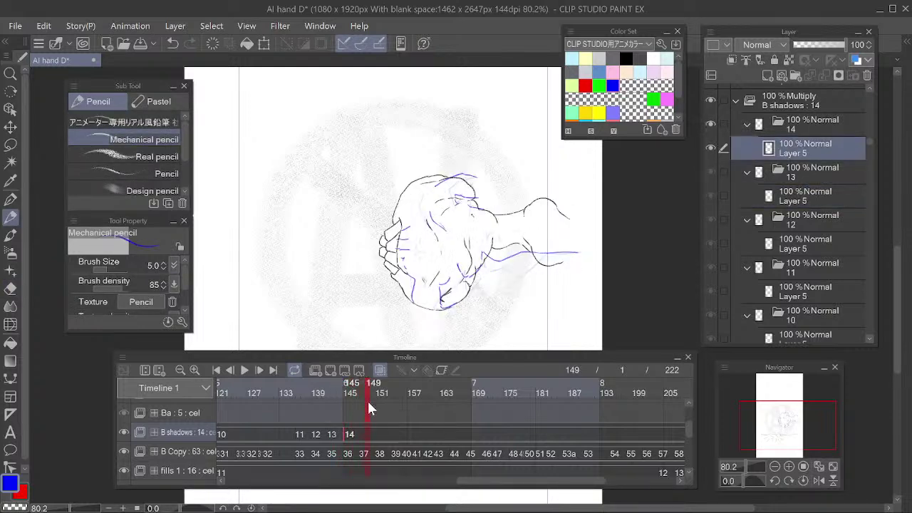
{"action": "left_click", "coordinate": [365, 399]}
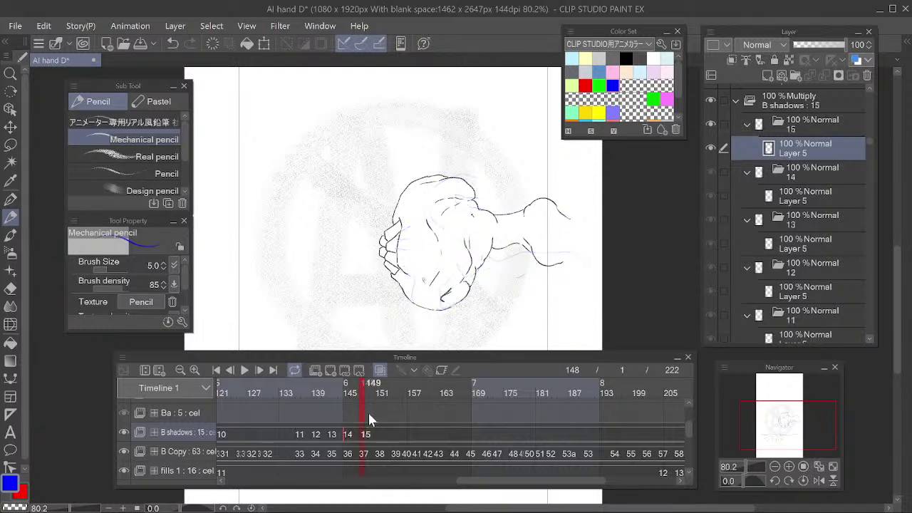
{"action": "left_click_drag", "start_coordinate": [372, 390], "coordinate": [456, 444]}
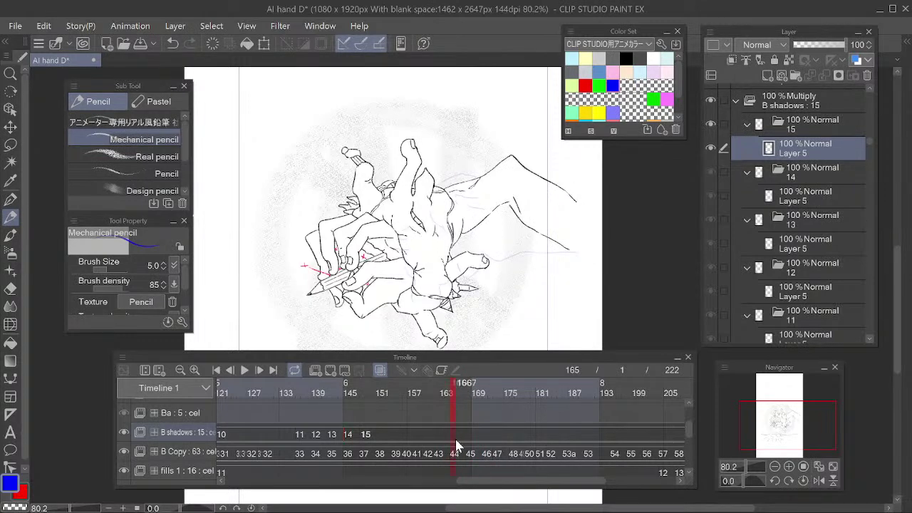
{"action": "key", "text": "alt+n"}
{"action": "left_click_drag", "start_coordinate": [527, 277], "coordinate": [561, 264]}
{"action": "left_click_drag", "start_coordinate": [452, 392], "coordinate": [454, 396]}
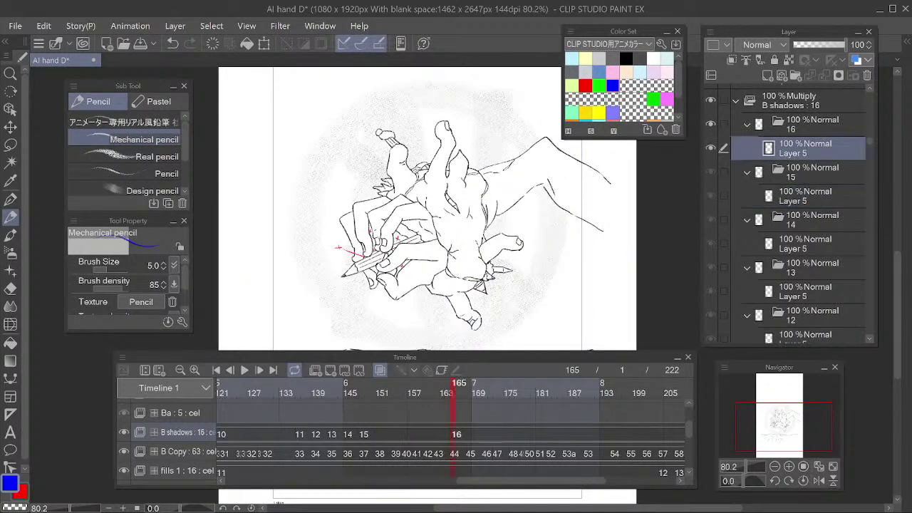
Draw a blue shadow line along the bent pencil-holding finger nearest the palm on cel 16 at frame 165
{"action": "scroll", "coordinate": [432, 248], "scroll_direction": "up", "scroll_amount": 2}
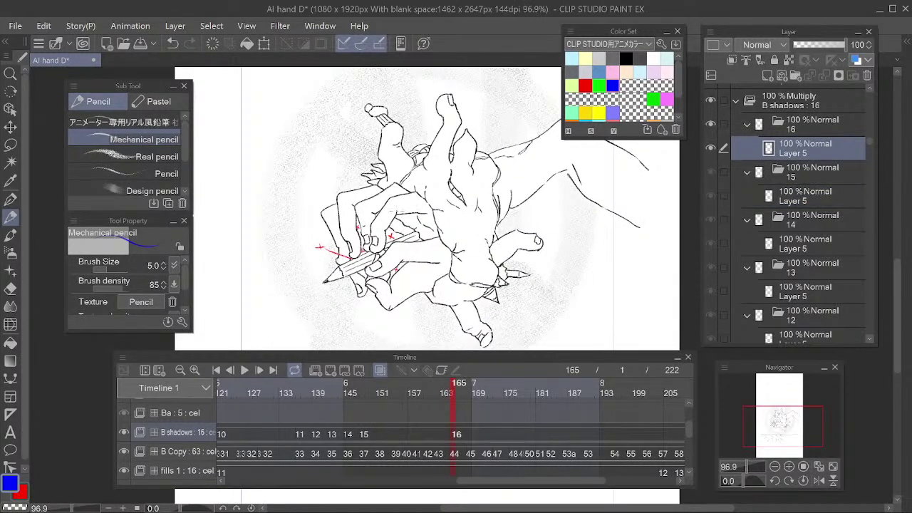
{"action": "key", "text": "e"}
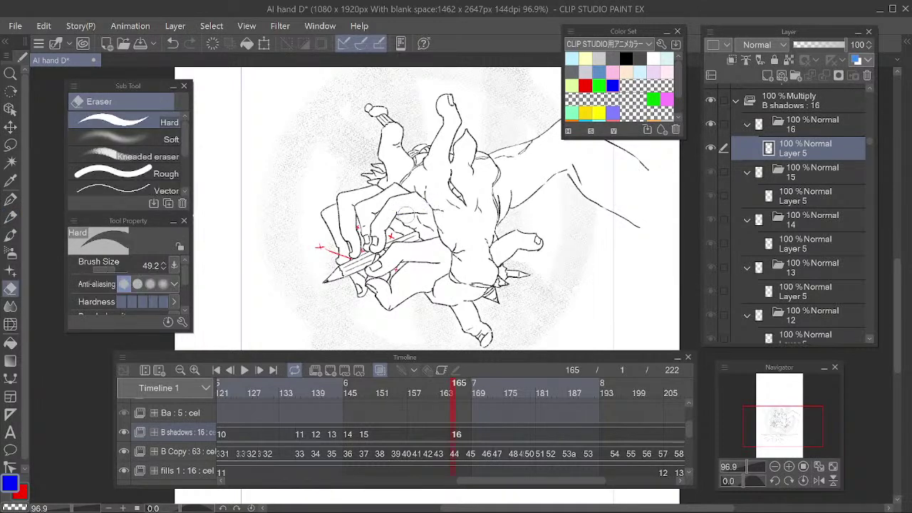
{"action": "key", "text": "p"}
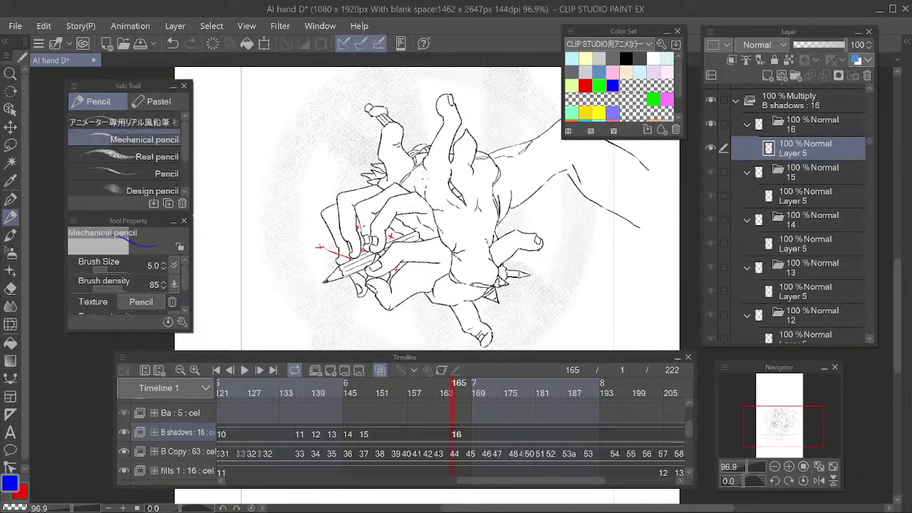
{"action": "left_click_drag", "start_coordinate": [400, 208], "coordinate": [426, 203]}
{"action": "key", "text": "e"}
{"action": "key", "text": "p"}
{"action": "key", "text": "e"}
{"action": "key", "text": "p"}
{"action": "key", "text": "e"}
{"action": "key", "text": "p"}
{"action": "key", "text": "e"}
{"action": "key", "text": "p"}
{"action": "key", "text": "e"}
{"action": "key", "text": "p"}
{"action": "key", "text": "e"}
{"action": "key", "text": "p"}
{"action": "key", "text": "e"}
{"action": "key", "text": "p"}
{"action": "key", "text": "e"}
{"action": "key", "text": "p"}
{"action": "key", "text": "e"}
{"action": "key", "text": "p"}
{"action": "key", "text": "e"}
{"action": "key", "text": "p"}
{"action": "key", "text": "e"}
{"action": "key", "text": "p"}
Draw a shadow line along the middle bent finger holding the pencil at frame 165
{"action": "mouse_move", "coordinate": [389, 208]}
{"action": "left_mouse_down"}
{"action": "mouse_move", "coordinate": [370, 211]}
{"action": "mouse_move", "coordinate": [369, 227]}
{"action": "mouse_move", "coordinate": [369, 216]}
{"action": "mouse_move", "coordinate": [352, 228]}
{"action": "mouse_move", "coordinate": [361, 254]}
{"action": "mouse_move", "coordinate": [352, 234]}
{"action": "mouse_move", "coordinate": [353, 258]}
{"action": "mouse_move", "coordinate": [354, 201]}
{"action": "mouse_move", "coordinate": [374, 193]}
{"action": "mouse_move", "coordinate": [352, 199]}
{"action": "mouse_move", "coordinate": [379, 189]}
{"action": "mouse_move", "coordinate": [349, 207]}
{"action": "mouse_move", "coordinate": [368, 191]}
{"action": "mouse_move", "coordinate": [351, 193]}
{"action": "mouse_move", "coordinate": [383, 191]}
{"action": "left_mouse_up"}
{"action": "key", "text": "e"}
{"action": "key", "text": "p"}
{"action": "key", "text": "e"}
{"action": "key", "text": "p"}
{"action": "key", "text": "e"}
{"action": "key", "text": "p"}
{"action": "key", "text": "e"}
{"action": "key", "text": "p"}
{"action": "key", "text": "e"}
{"action": "key", "text": "p"}
{"action": "key", "text": "e"}
{"action": "key", "text": "p"}
Draw a shadow line down the outermost bent finger holding the pencil at frame 165
{"action": "left_click_drag", "start_coordinate": [335, 214], "coordinate": [343, 255]}
{"action": "key", "text": "e"}
{"action": "key", "text": "p"}
{"action": "key", "text": "e"}
{"action": "key", "text": "p"}
{"action": "key", "text": "e"}
{"action": "key", "text": "p"}
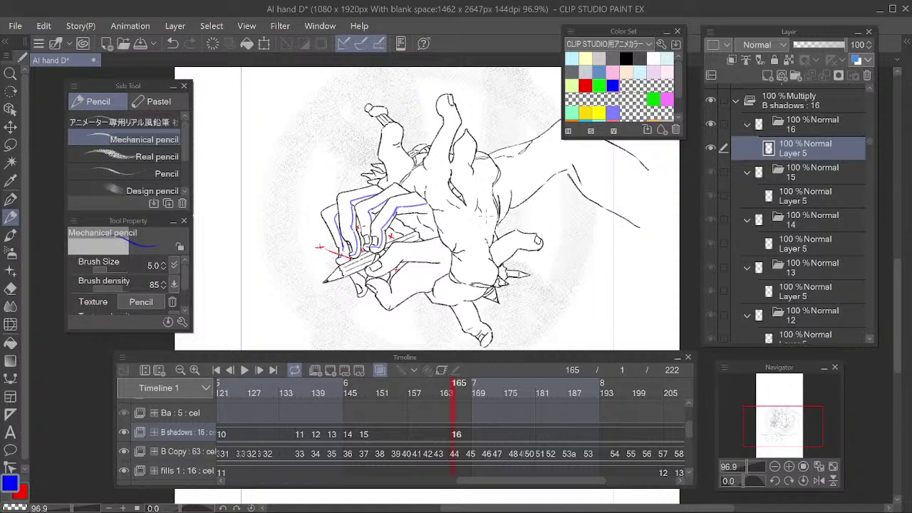
Draw shadow lines from the pencil's tip along its body at frame 165
{"action": "left_click_drag", "start_coordinate": [513, 245], "coordinate": [547, 222]}
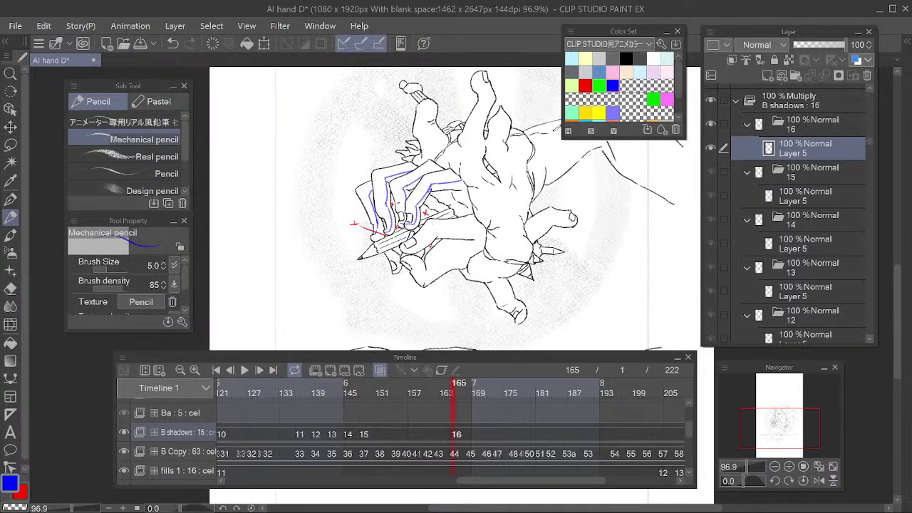
{"action": "mouse_move", "coordinate": [364, 258]}
{"action": "left_mouse_down"}
{"action": "mouse_move", "coordinate": [404, 239]}
{"action": "mouse_move", "coordinate": [384, 240]}
{"action": "left_mouse_up"}
{"action": "key", "text": "e"}
{"action": "key", "text": "p"}
{"action": "mouse_move", "coordinate": [377, 241]}
{"action": "left_mouse_down"}
{"action": "mouse_move", "coordinate": [423, 222]}
{"action": "mouse_move", "coordinate": [417, 230]}
{"action": "mouse_move", "coordinate": [431, 228]}
{"action": "mouse_move", "coordinate": [408, 232]}
{"action": "mouse_move", "coordinate": [422, 226]}
{"action": "left_mouse_up"}
{"action": "key", "text": "e"}
{"action": "key", "text": "p"}
{"action": "key", "text": "e"}
{"action": "key", "text": "p"}
Draw the shadow line from the wrist along the lower edge of the forearm at frame 165
{"action": "left_click_drag", "start_coordinate": [534, 93], "coordinate": [425, 134]}
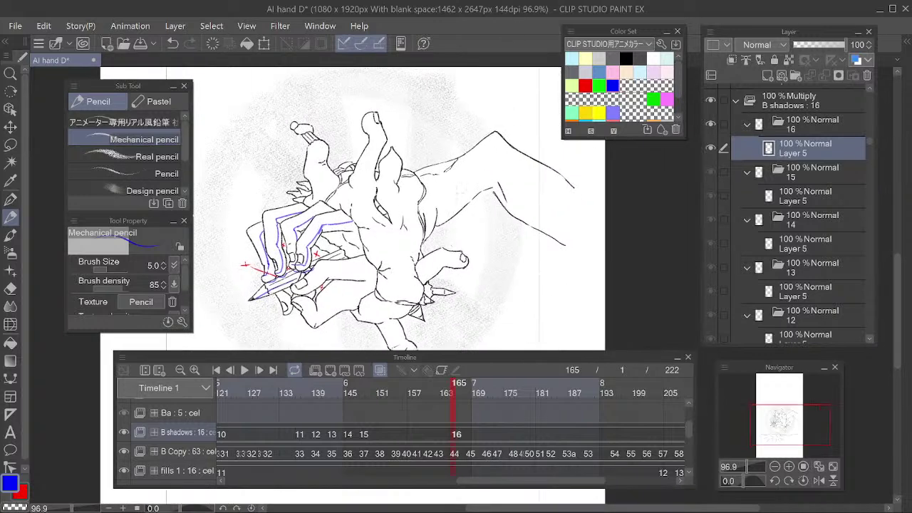
{"action": "mouse_move", "coordinate": [425, 218]}
{"action": "left_mouse_down"}
{"action": "mouse_move", "coordinate": [438, 216]}
{"action": "mouse_move", "coordinate": [432, 224]}
{"action": "mouse_move", "coordinate": [437, 212]}
{"action": "mouse_move", "coordinate": [497, 181]}
{"action": "mouse_move", "coordinate": [450, 214]}
{"action": "mouse_move", "coordinate": [462, 200]}
{"action": "mouse_move", "coordinate": [454, 206]}
{"action": "left_mouse_up"}
{"action": "key", "text": "e"}
{"action": "key", "text": "p"}
{"action": "key", "text": "e"}
{"action": "key", "text": "p"}
{"action": "key", "text": "e"}
{"action": "key", "text": "p"}
Extend the forearm's shadow line to the bend and shade the inside of the bend at frame 165
{"action": "key", "text": "e"}
{"action": "mouse_move", "coordinate": [494, 173]}
{"action": "left_mouse_down"}
{"action": "mouse_move", "coordinate": [435, 218]}
{"action": "mouse_move", "coordinate": [498, 183]}
{"action": "mouse_move", "coordinate": [489, 190]}
{"action": "mouse_move", "coordinate": [498, 184]}
{"action": "mouse_move", "coordinate": [511, 215]}
{"action": "mouse_move", "coordinate": [492, 197]}
{"action": "mouse_move", "coordinate": [509, 221]}
{"action": "mouse_move", "coordinate": [520, 219]}
{"action": "left_mouse_up"}
{"action": "key", "text": "p"}
{"action": "key", "text": "e"}
{"action": "key", "text": "p"}
{"action": "key", "text": "e"}
{"action": "key", "text": "p"}
{"action": "key", "text": "e"}
{"action": "key", "text": "p"}
{"action": "key", "text": "e"}
{"action": "key", "text": "p"}
{"action": "key", "text": "e"}
{"action": "key", "text": "p"}
{"action": "key", "text": "e"}
{"action": "key", "text": "p"}
{"action": "key", "text": "e"}
{"action": "key", "text": "p"}
{"action": "key", "text": "e"}
{"action": "key", "text": "p"}
{"action": "left_click_drag", "start_coordinate": [552, 156], "coordinate": [615, 167]}
{"action": "left_click_drag", "start_coordinate": [505, 200], "coordinate": [516, 173]}
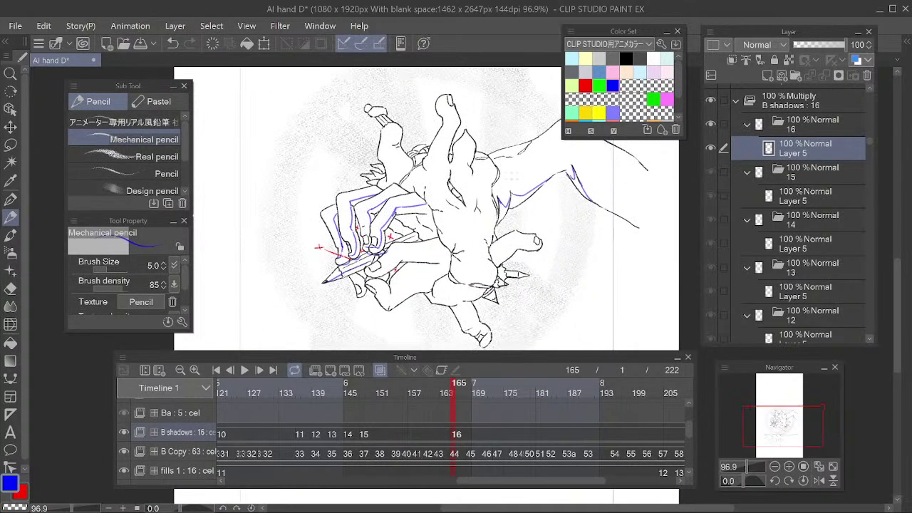
Draw shadow lines beside the palm and along the finger extending under the forearm at frame 165
{"action": "mouse_move", "coordinate": [502, 215]}
{"action": "left_mouse_down"}
{"action": "mouse_move", "coordinate": [488, 237]}
{"action": "mouse_move", "coordinate": [530, 247]}
{"action": "left_mouse_up"}
{"action": "key", "text": "e"}
{"action": "key", "text": "p"}
{"action": "key", "text": "e"}
{"action": "key", "text": "p"}
{"action": "left_click_drag", "start_coordinate": [525, 245], "coordinate": [542, 249]}
Draw shadow lines along the palm's side creases and around its rounded lower end at frame 165
{"action": "left_click_drag", "start_coordinate": [496, 266], "coordinate": [470, 283]}
{"action": "key", "text": "e"}
{"action": "key", "text": "p"}
{"action": "left_click_drag", "start_coordinate": [433, 211], "coordinate": [442, 214]}
{"action": "key", "text": "e"}
{"action": "key", "text": "p"}
{"action": "mouse_move", "coordinate": [454, 248]}
{"action": "left_mouse_down"}
{"action": "mouse_move", "coordinate": [464, 275]}
{"action": "mouse_move", "coordinate": [484, 284]}
{"action": "mouse_move", "coordinate": [492, 268]}
{"action": "mouse_move", "coordinate": [497, 284]}
{"action": "left_mouse_up"}
{"action": "key", "text": "e"}
{"action": "key", "text": "p"}
{"action": "key", "text": "e"}
{"action": "key", "text": "p"}
{"action": "key", "text": "e"}
{"action": "key", "text": "p"}
{"action": "key", "text": "e"}
{"action": "key", "text": "p"}
Draw shadow lines along the lowest finger, from its base to the fingertip, at frame 165
{"action": "left_click_drag", "start_coordinate": [583, 274], "coordinate": [574, 236]}
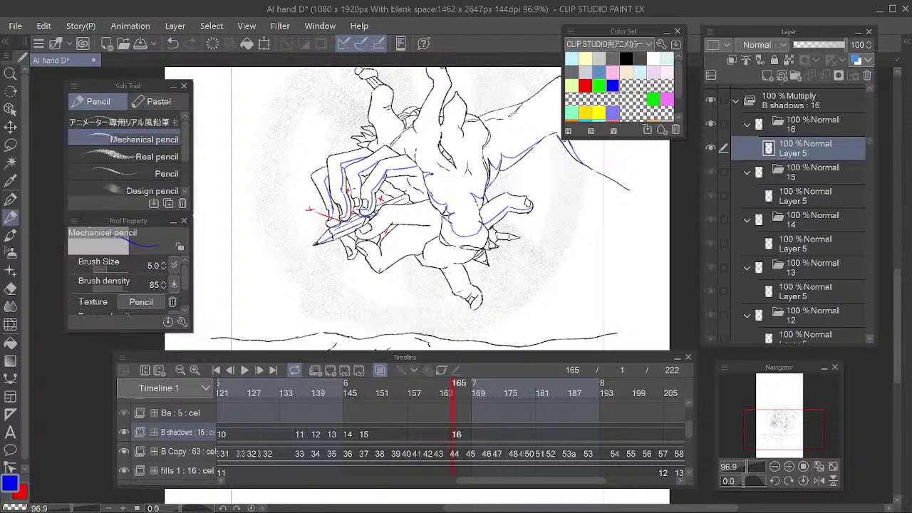
{"action": "key", "text": "e"}
{"action": "key", "text": "p"}
{"action": "left_click_drag", "start_coordinate": [454, 269], "coordinate": [443, 286]}
{"action": "key", "text": "e"}
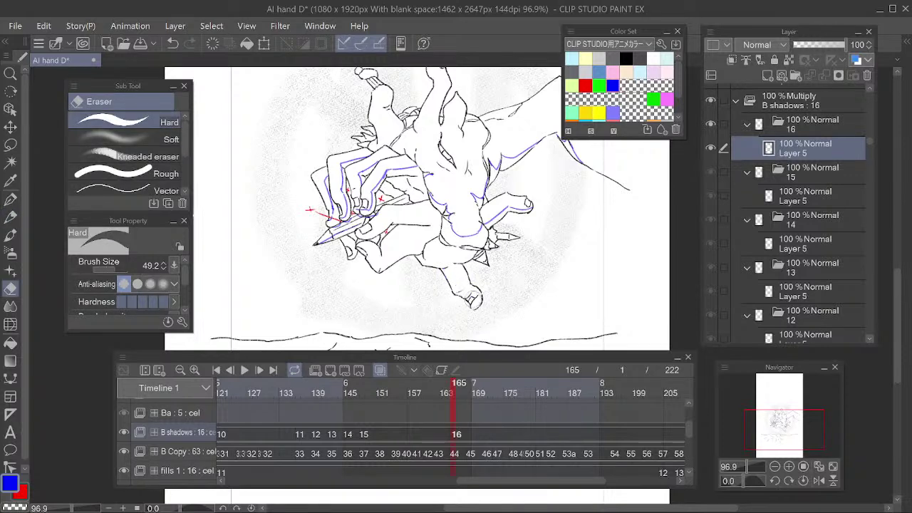
{"action": "key", "text": "p"}
{"action": "key", "text": "e"}
{"action": "key", "text": "p"}
{"action": "left_click_drag", "start_coordinate": [475, 304], "coordinate": [446, 266]}
{"action": "key", "text": "e"}
{"action": "key", "text": "p"}
{"action": "key", "text": "e"}
{"action": "key", "text": "p"}
{"action": "left_click_drag", "start_coordinate": [445, 265], "coordinate": [451, 275]}
{"action": "left_click_drag", "start_coordinate": [539, 155], "coordinate": [514, 235]}
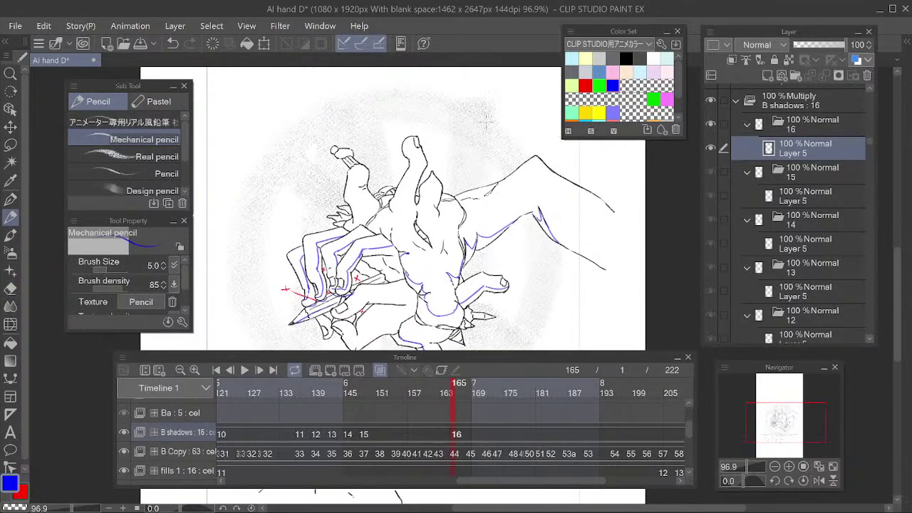
{"action": "left_click_drag", "start_coordinate": [493, 85], "coordinate": [489, 132]}
{"action": "mouse_move", "coordinate": [482, 123]}
{"action": "left_mouse_down"}
{"action": "mouse_move", "coordinate": [488, 134]}
{"action": "mouse_move", "coordinate": [494, 124]}
{"action": "left_mouse_up"}
{"action": "key", "text": "e"}
{"action": "mouse_move", "coordinate": [491, 80]}
{"action": "left_mouse_down"}
{"action": "mouse_move", "coordinate": [487, 134]}
{"action": "mouse_move", "coordinate": [510, 78]}
{"action": "left_mouse_up"}
{"action": "key", "text": "p"}
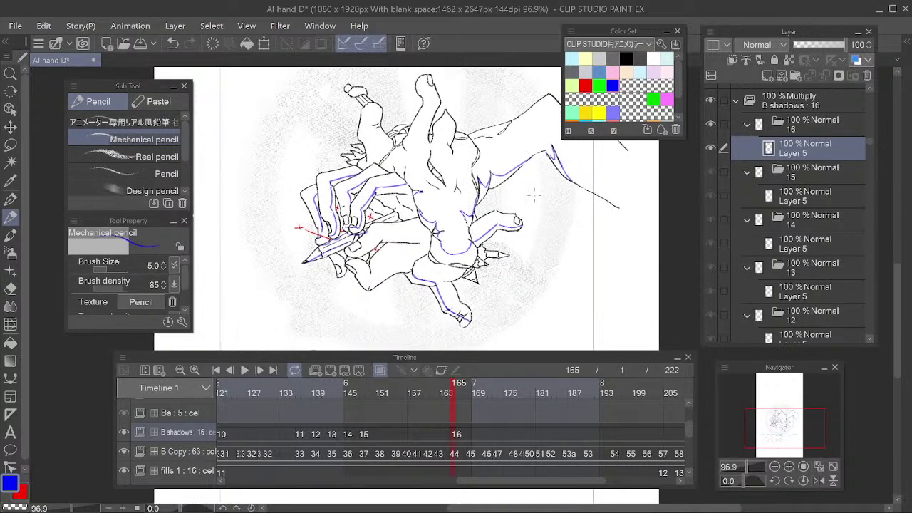
Refine the shadow lines around the tip of the lowest finger at frame 165
{"action": "left_click_drag", "start_coordinate": [539, 249], "coordinate": [550, 187]}
{"action": "left_click_drag", "start_coordinate": [537, 221], "coordinate": [566, 231]}
{"action": "mouse_move", "coordinate": [346, 315]}
{"action": "left_mouse_down"}
{"action": "mouse_move", "coordinate": [415, 298]}
{"action": "mouse_move", "coordinate": [560, 311]}
{"action": "mouse_move", "coordinate": [415, 320]}
{"action": "left_mouse_up"}
{"action": "key", "text": "e"}
{"action": "left_click_drag", "start_coordinate": [552, 307], "coordinate": [353, 319]}
{"action": "left_click_drag", "start_coordinate": [575, 231], "coordinate": [564, 267]}
{"action": "key", "text": "p"}
{"action": "key", "text": "e"}
{"action": "key", "text": "p"}
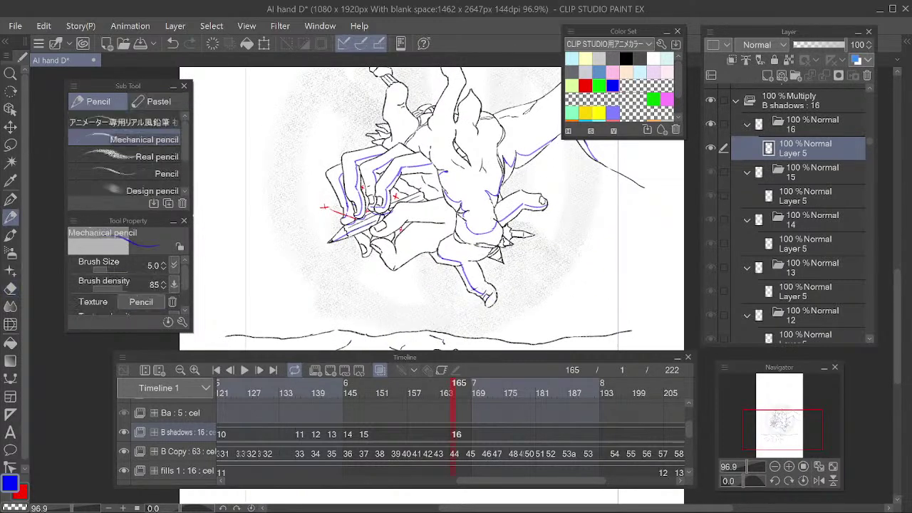
Erase the middle of the lowest finger's shadow line, redraw lines across its knuckle, and shade the pencil tip behind the palm
{"action": "key", "text": "e"}
{"action": "key", "text": "p"}
{"action": "key", "text": "e"}
{"action": "key", "text": "p"}
{"action": "key", "text": "e"}
{"action": "key", "text": "p"}
{"action": "left_click_drag", "start_coordinate": [497, 297], "coordinate": [490, 304]}
{"action": "key", "text": "e"}
{"action": "key", "text": "p"}
{"action": "key", "text": "e"}
{"action": "key", "text": "p"}
{"action": "key", "text": "e"}
{"action": "key", "text": "p"}
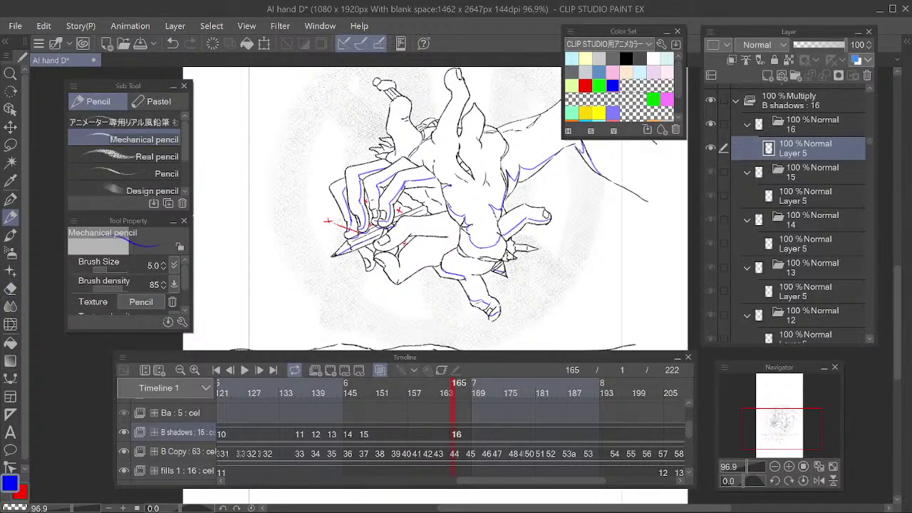
Draw a shadow line along the underside of the pencil-holding hand's lower edge at frame 165
{"action": "left_click_drag", "start_coordinate": [565, 232], "coordinate": [619, 234]}
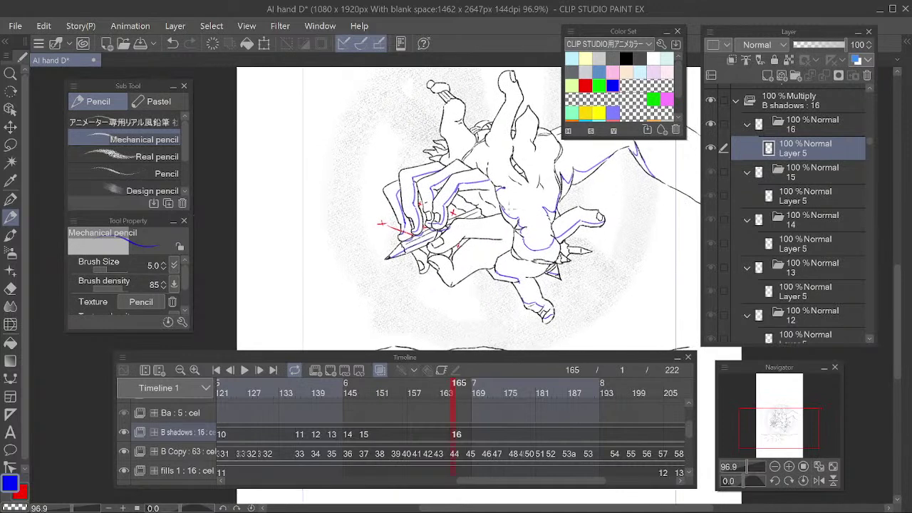
{"action": "key", "text": "e"}
{"action": "key", "text": "p"}
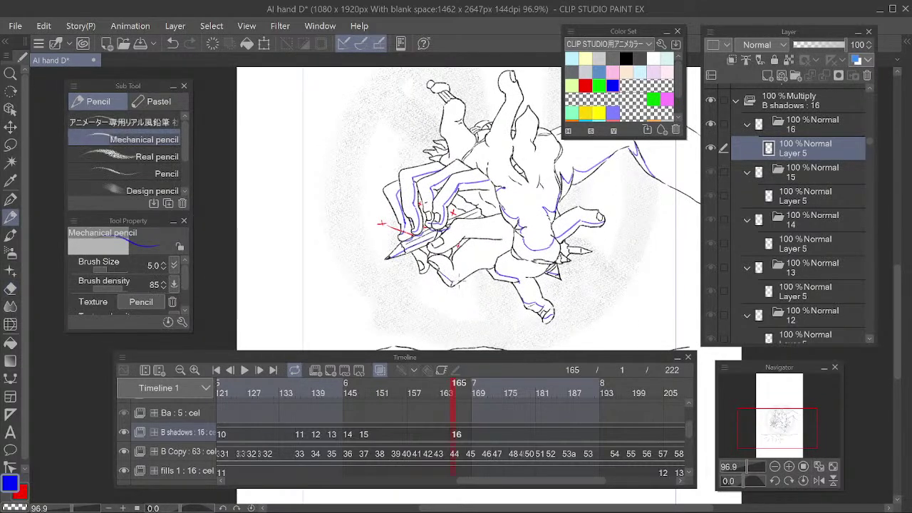
{"action": "key", "text": "e"}
{"action": "key", "text": "p"}
{"action": "key", "text": "e"}
{"action": "key", "text": "p"}
{"action": "key", "text": "e"}
{"action": "key", "text": "p"}
{"action": "mouse_move", "coordinate": [440, 273]}
{"action": "left_mouse_down"}
{"action": "mouse_move", "coordinate": [454, 282]}
{"action": "mouse_move", "coordinate": [487, 269]}
{"action": "left_mouse_up"}
Draw a shadow line on the small fingertip beneath the gripped pencil at frame 165
{"action": "left_click_drag", "start_coordinate": [416, 256], "coordinate": [424, 270]}
{"action": "left_click_drag", "start_coordinate": [566, 227], "coordinate": [558, 239]}
{"action": "left_click_drag", "start_coordinate": [541, 228], "coordinate": [542, 249]}
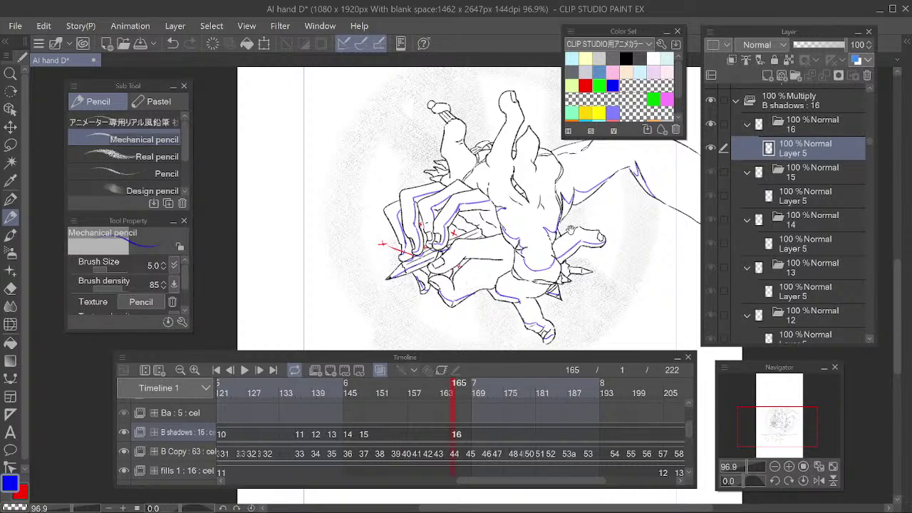
{"action": "left_click_drag", "start_coordinate": [571, 225], "coordinate": [570, 240]}
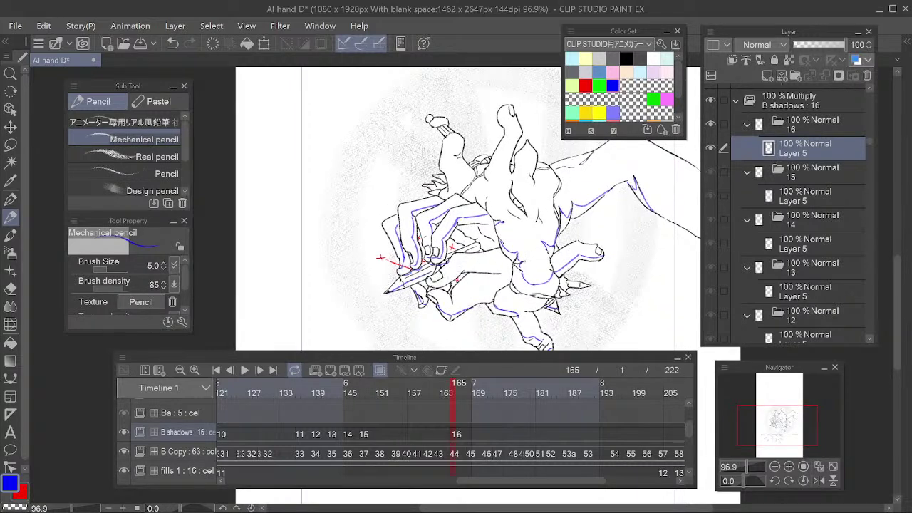
Draw a shadow line along the lower finger gripping the pencil, from its tip toward the palm, at frame 165
{"action": "mouse_move", "coordinate": [431, 286]}
{"action": "left_mouse_down"}
{"action": "mouse_move", "coordinate": [465, 266]}
{"action": "mouse_move", "coordinate": [502, 273]}
{"action": "left_mouse_up"}
{"action": "key", "text": "ctrl+z"}
{"action": "key", "text": "e"}
{"action": "key", "text": "p"}
{"action": "key", "text": "e"}
{"action": "left_click", "coordinate": [506, 268]}
{"action": "key", "text": "p"}
{"action": "left_click_drag", "start_coordinate": [524, 273], "coordinate": [506, 278]}
{"action": "mouse_move", "coordinate": [460, 298]}
{"action": "left_mouse_down"}
{"action": "mouse_move", "coordinate": [465, 285]}
{"action": "mouse_move", "coordinate": [461, 296]}
{"action": "left_mouse_up"}
{"action": "key", "text": "e"}
{"action": "key", "text": "p"}
{"action": "left_click_drag", "start_coordinate": [532, 257], "coordinate": [528, 245]}
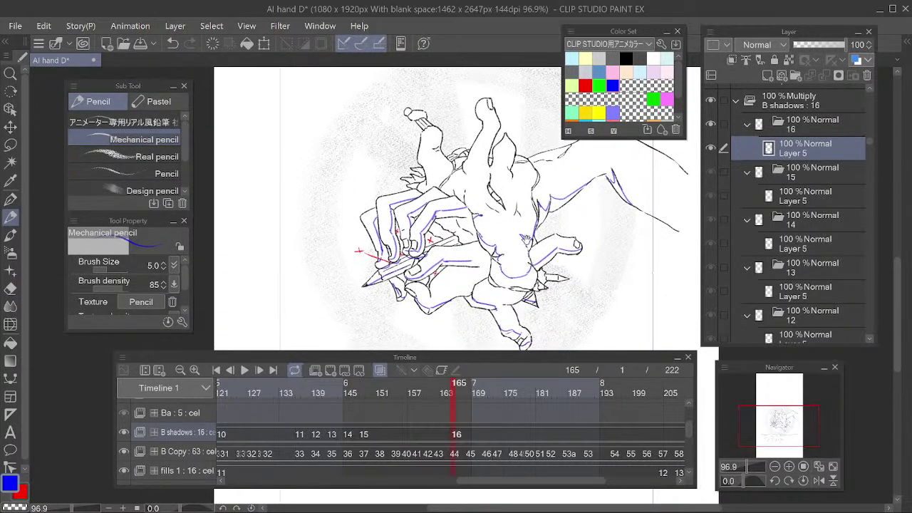
Extend the gripping finger's shadow line to the palm's edge and curve it around the finger's base at frame 165
{"action": "key", "text": "e"}
{"action": "mouse_move", "coordinate": [469, 254]}
{"action": "left_mouse_down"}
{"action": "mouse_move", "coordinate": [476, 250]}
{"action": "mouse_move", "coordinate": [468, 248]}
{"action": "left_mouse_up"}
{"action": "key", "text": "p"}
{"action": "key", "text": "e"}
{"action": "key", "text": "p"}
{"action": "key", "text": "e"}
{"action": "key", "text": "p"}
{"action": "left_click_drag", "start_coordinate": [484, 251], "coordinate": [476, 274]}
{"action": "key", "text": "e"}
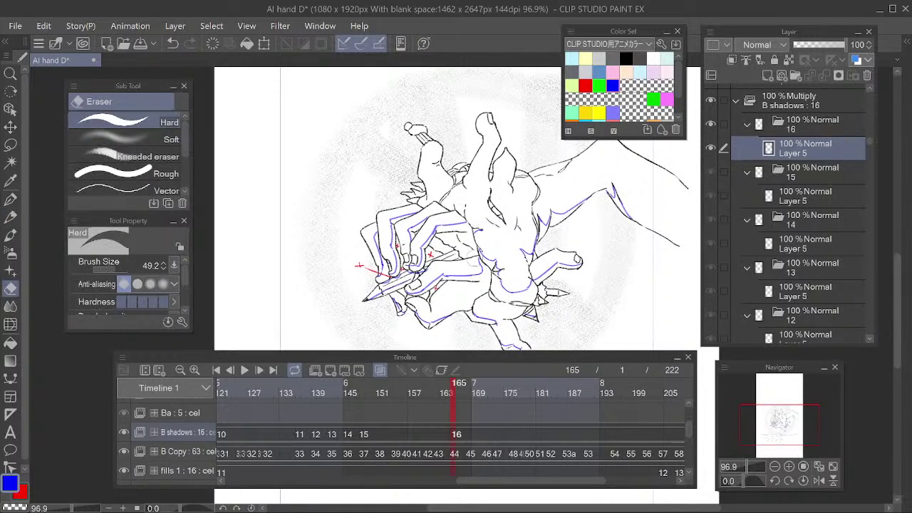
{"action": "key", "text": "p"}
{"action": "key", "text": "e"}
{"action": "key", "text": "p"}
{"action": "key", "text": "ctrl+z"}
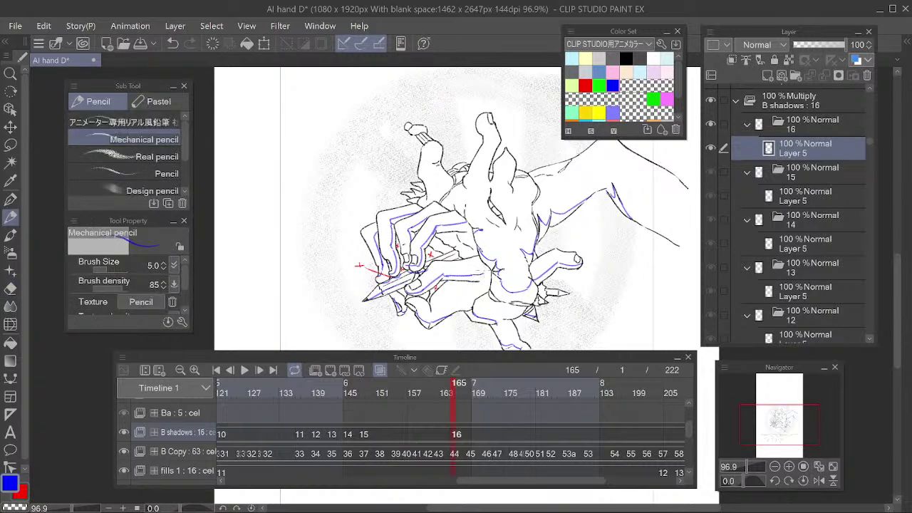
{"action": "left_click_drag", "start_coordinate": [478, 251], "coordinate": [484, 272]}
Draw shadow lines lengthwise along the gripped pencil at frame 165
{"action": "mouse_move", "coordinate": [521, 222]}
{"action": "left_mouse_down"}
{"action": "mouse_move", "coordinate": [564, 206]}
{"action": "mouse_move", "coordinate": [570, 187]}
{"action": "left_mouse_up"}
{"action": "key", "text": "e"}
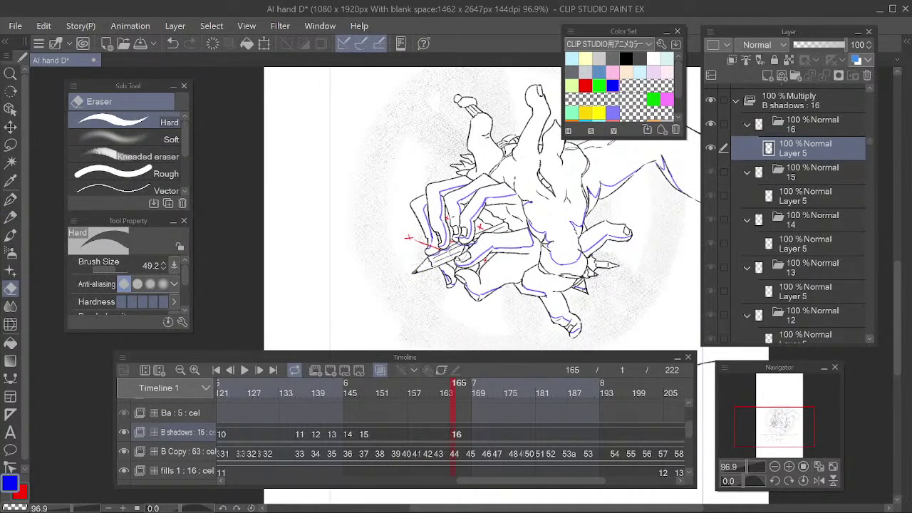
{"action": "key", "text": "p"}
{"action": "key", "text": "e"}
{"action": "key", "text": "p"}
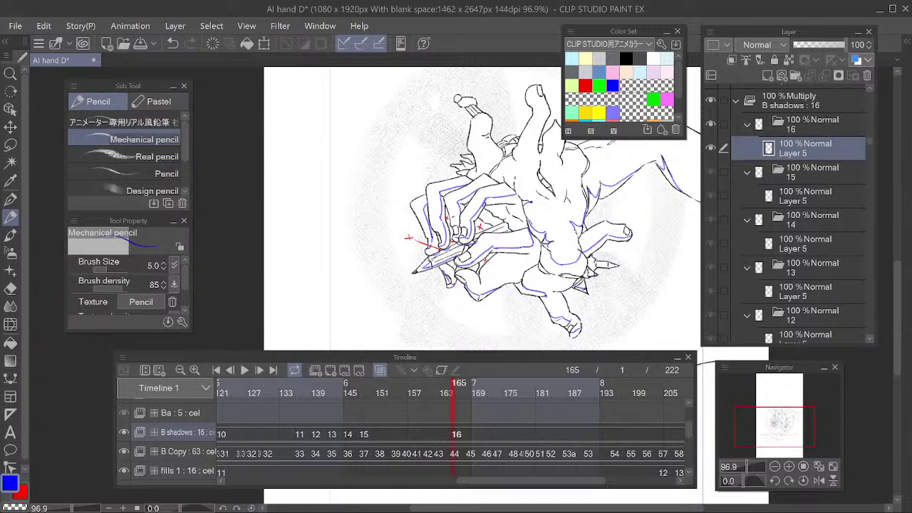
{"action": "key", "text": "e"}
{"action": "key", "text": "p"}
{"action": "left_click_drag", "start_coordinate": [507, 228], "coordinate": [455, 251]}
Draw small shadow marks at the creases in the middle of the palm at frame 165
{"action": "left_click_drag", "start_coordinate": [621, 250], "coordinate": [530, 242]}
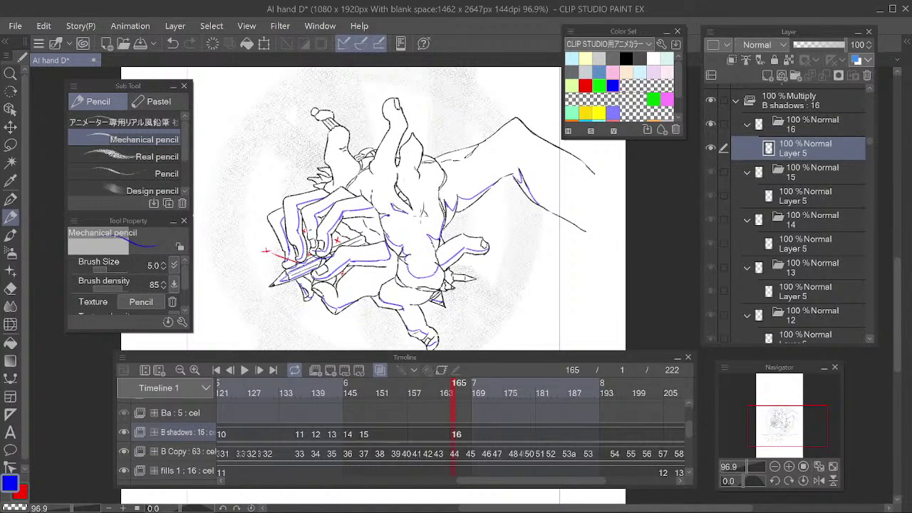
{"action": "left_click_drag", "start_coordinate": [426, 203], "coordinate": [428, 216]}
{"action": "left_click_drag", "start_coordinate": [464, 172], "coordinate": [487, 214]}
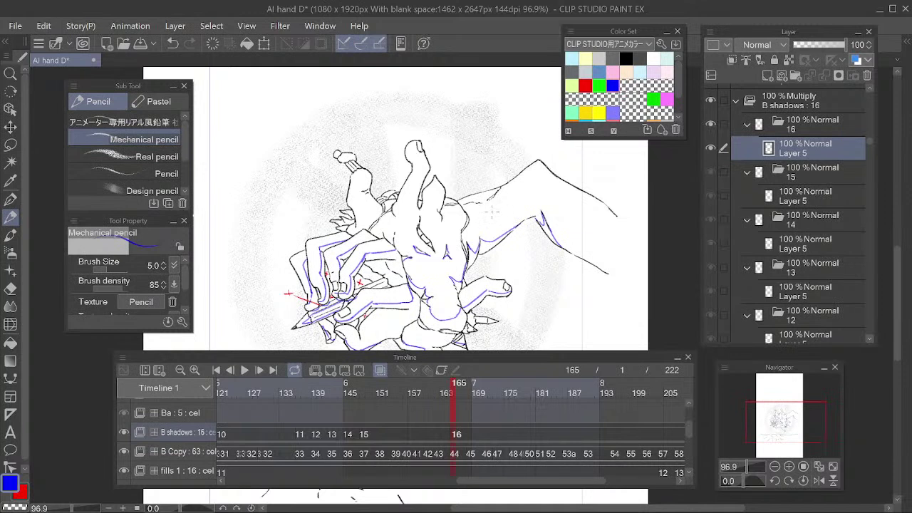
Draw shadow lines along the upper-left finger and on the small fingers beside its base at frame 165
{"action": "mouse_move", "coordinate": [348, 191]}
{"action": "left_mouse_down"}
{"action": "mouse_move", "coordinate": [361, 218]}
{"action": "mouse_move", "coordinate": [346, 230]}
{"action": "mouse_move", "coordinate": [362, 223]}
{"action": "left_mouse_up"}
{"action": "key", "text": "e"}
{"action": "key", "text": "p"}
{"action": "key", "text": "e"}
{"action": "key", "text": "p"}
{"action": "left_click_drag", "start_coordinate": [337, 223], "coordinate": [350, 232]}
Draw shadow lines between the base of the upper-left finger and the tall upright finger at frame 165
{"action": "left_click_drag", "start_coordinate": [374, 201], "coordinate": [384, 195]}
{"action": "key", "text": "e"}
{"action": "key", "text": "p"}
{"action": "key", "text": "e"}
{"action": "key", "text": "p"}
{"action": "mouse_move", "coordinate": [396, 202]}
{"action": "left_mouse_down"}
{"action": "mouse_move", "coordinate": [389, 215]}
{"action": "mouse_move", "coordinate": [402, 215]}
{"action": "left_mouse_up"}
{"action": "left_click_drag", "start_coordinate": [424, 172], "coordinate": [403, 207]}
Refine the shadow line beside the base of the tall upright finger at frame 165
{"action": "key", "text": "e"}
{"action": "key", "text": "p"}
{"action": "key", "text": "e"}
{"action": "key", "text": "p"}
{"action": "mouse_move", "coordinate": [428, 175]}
{"action": "left_mouse_down"}
{"action": "mouse_move", "coordinate": [407, 209]}
{"action": "mouse_move", "coordinate": [413, 202]}
{"action": "left_mouse_up"}
{"action": "key", "text": "e"}
{"action": "key", "text": "p"}
{"action": "mouse_move", "coordinate": [535, 191]}
{"action": "left_mouse_down"}
{"action": "mouse_move", "coordinate": [546, 161]}
{"action": "mouse_move", "coordinate": [534, 196]}
{"action": "mouse_move", "coordinate": [545, 195]}
{"action": "left_mouse_up"}
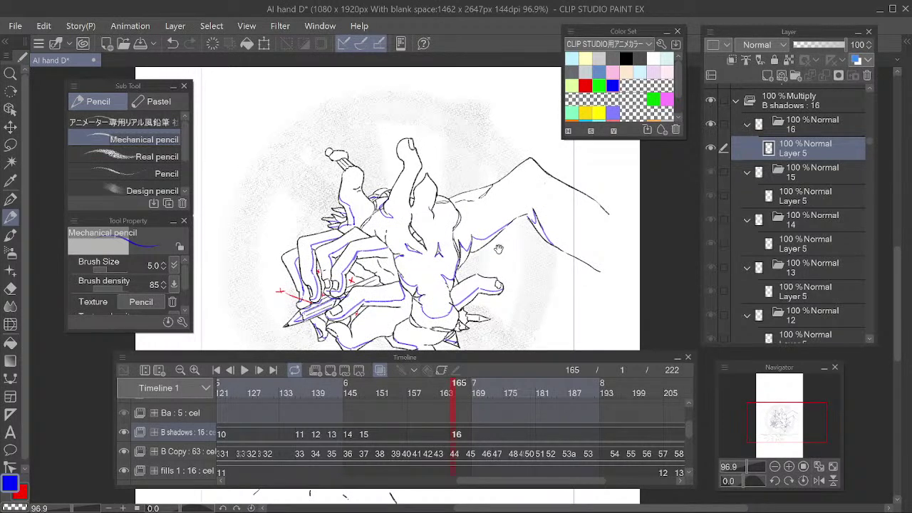
Go to frame 190 and add new cel 17 to the B shadows folder
{"action": "left_click_drag", "start_coordinate": [499, 249], "coordinate": [508, 205]}
{"action": "mouse_move", "coordinate": [525, 241]}
{"action": "left_mouse_down"}
{"action": "mouse_move", "coordinate": [525, 197]}
{"action": "mouse_move", "coordinate": [491, 238]}
{"action": "left_mouse_up"}
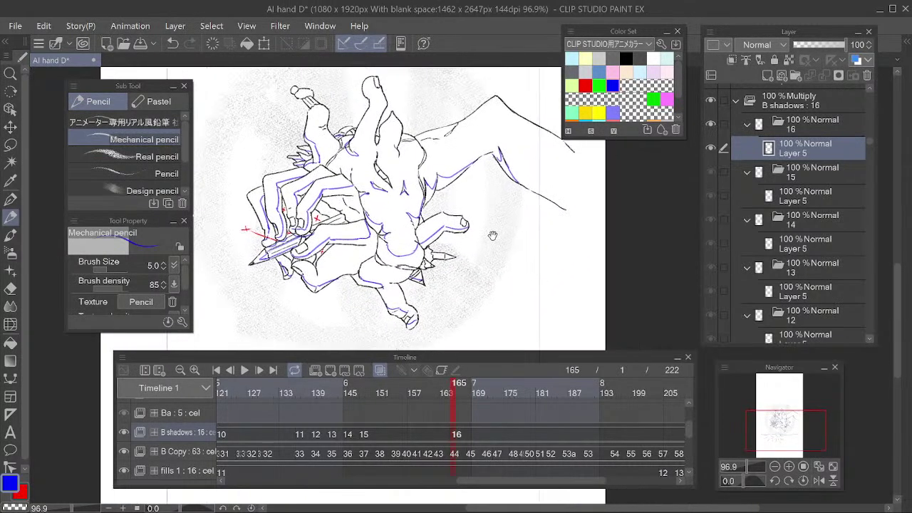
{"action": "left_click_drag", "start_coordinate": [472, 392], "coordinate": [593, 396]}
{"action": "left_click_drag", "start_coordinate": [559, 421], "coordinate": [426, 410]}
{"action": "mouse_move", "coordinate": [575, 417]}
{"action": "left_mouse_down"}
{"action": "mouse_move", "coordinate": [521, 406]}
{"action": "mouse_move", "coordinate": [526, 388]}
{"action": "mouse_move", "coordinate": [366, 406]}
{"action": "mouse_move", "coordinate": [370, 427]}
{"action": "left_mouse_up"}
{"action": "left_click", "coordinate": [372, 430]}
{"action": "key", "text": "alt+n"}
Draw shadow lines on the tip of the gripped pencil at frame 190
{"action": "left_click_drag", "start_coordinate": [548, 243], "coordinate": [575, 228]}
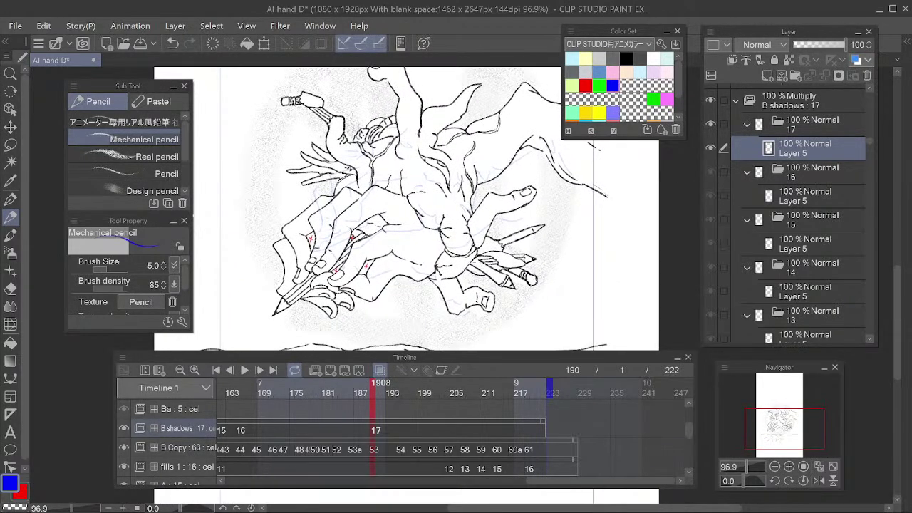
{"action": "key", "text": "e"}
{"action": "key", "text": "p"}
{"action": "left_click_drag", "start_coordinate": [486, 258], "coordinate": [511, 235]}
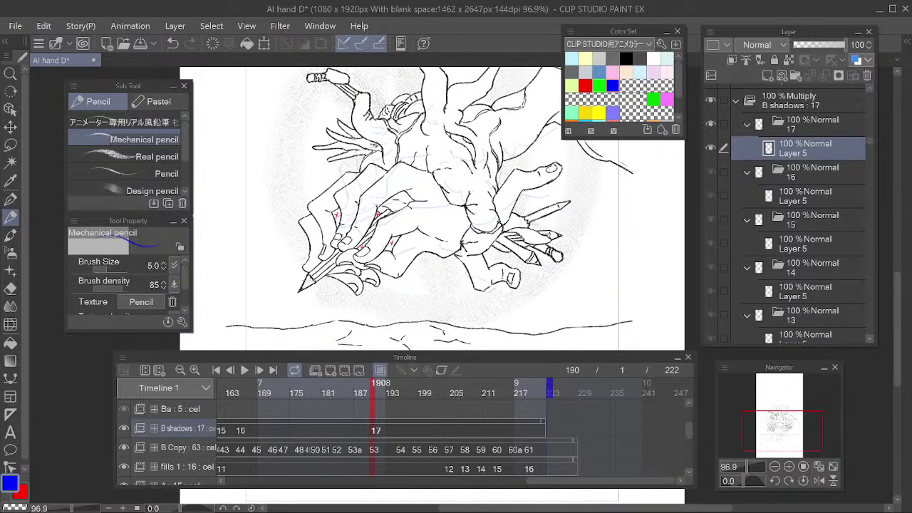
{"action": "left_click_drag", "start_coordinate": [301, 290], "coordinate": [313, 281]}
{"action": "key", "text": "e"}
{"action": "key", "text": "p"}
{"action": "key", "text": "e"}
{"action": "key", "text": "p"}
Draw a shadow line along the lowest pencil sticking out behind the palm at frame 190
{"action": "mouse_move", "coordinate": [584, 215]}
{"action": "left_mouse_down"}
{"action": "mouse_move", "coordinate": [587, 187]}
{"action": "mouse_move", "coordinate": [526, 233]}
{"action": "left_mouse_up"}
{"action": "key", "text": "e"}
{"action": "key", "text": "p"}
{"action": "key", "text": "e"}
{"action": "key", "text": "p"}
{"action": "mouse_move", "coordinate": [465, 263]}
{"action": "left_mouse_down"}
{"action": "mouse_move", "coordinate": [480, 269]}
{"action": "mouse_move", "coordinate": [470, 264]}
{"action": "left_mouse_up"}
{"action": "key", "text": "e"}
{"action": "key", "text": "p"}
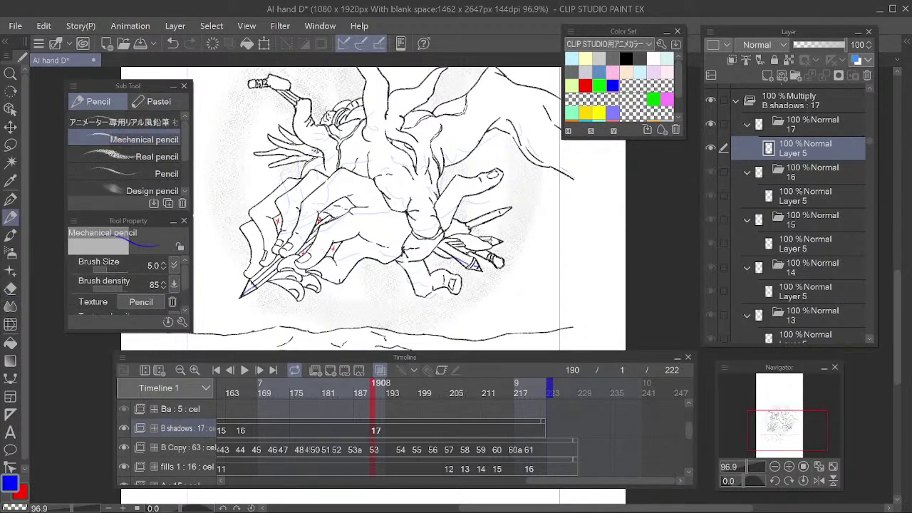
Shade the tip of the lowest pencil and the eraser-ended pencil beside it at frame 190, cleaning up stray strokes
{"action": "key", "text": "e"}
{"action": "key", "text": "p"}
{"action": "key", "text": "e"}
{"action": "left_click_drag", "start_coordinate": [468, 266], "coordinate": [478, 266]}
{"action": "key", "text": "p"}
{"action": "key", "text": "e"}
{"action": "mouse_move", "coordinate": [480, 257]}
{"action": "left_mouse_down"}
{"action": "mouse_move", "coordinate": [504, 266]}
{"action": "mouse_move", "coordinate": [489, 261]}
{"action": "left_mouse_up"}
{"action": "key", "text": "p"}
{"action": "key", "text": "e"}
{"action": "key", "text": "p"}
{"action": "key", "text": "e"}
{"action": "key", "text": "p"}
{"action": "key", "text": "e"}
Draw a shadow line along the underside of the uppermost pencil behind the palm at frame 190
{"action": "left_click_drag", "start_coordinate": [533, 199], "coordinate": [468, 226]}
{"action": "key", "text": "p"}
{"action": "key", "text": "e"}
{"action": "key", "text": "p"}
{"action": "key", "text": "e"}
{"action": "key", "text": "p"}
{"action": "mouse_move", "coordinate": [467, 227]}
{"action": "left_mouse_down"}
{"action": "mouse_move", "coordinate": [510, 209]}
{"action": "mouse_move", "coordinate": [578, 216]}
{"action": "left_mouse_up"}
{"action": "key", "text": "e"}
{"action": "key", "text": "p"}
{"action": "key", "text": "e"}
{"action": "key", "text": "p"}
{"action": "key", "text": "e"}
{"action": "key", "text": "p"}
{"action": "left_click_drag", "start_coordinate": [559, 186], "coordinate": [542, 201]}
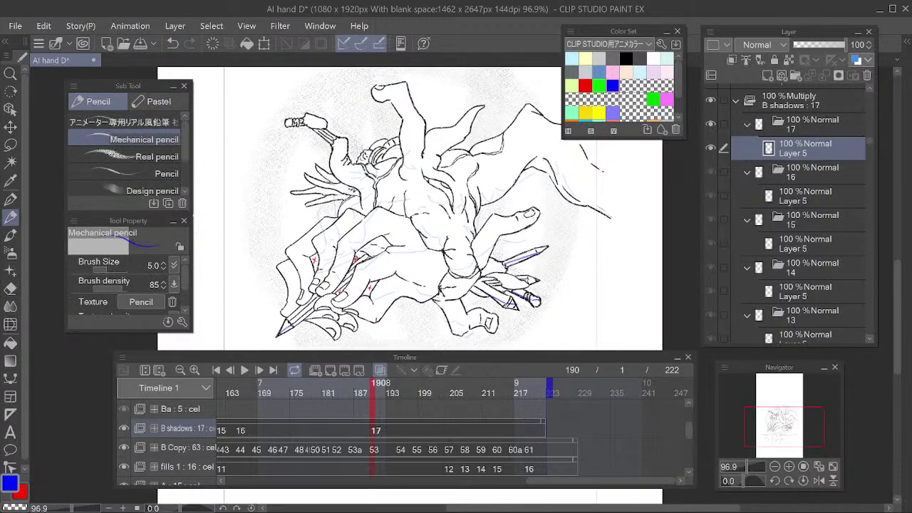
Draw shadow lines on the pencil held by the upper-left finger and along the gripped pencil's shaft at frame 190
{"action": "key", "text": "e"}
{"action": "key", "text": "p"}
{"action": "key", "text": "e"}
{"action": "key", "text": "p"}
{"action": "key", "text": "e"}
{"action": "key", "text": "p"}
{"action": "key", "text": "e"}
{"action": "key", "text": "p"}
{"action": "key", "text": "e"}
{"action": "key", "text": "p"}
Go to frame 212, sketch an arrow pointing at the small upper-left finger, and erase the arrow
{"action": "left_click_drag", "start_coordinate": [389, 393], "coordinate": [491, 393]}
{"action": "left_click_drag", "start_coordinate": [320, 160], "coordinate": [315, 184]}
{"action": "left_click_drag", "start_coordinate": [310, 175], "coordinate": [314, 184]}
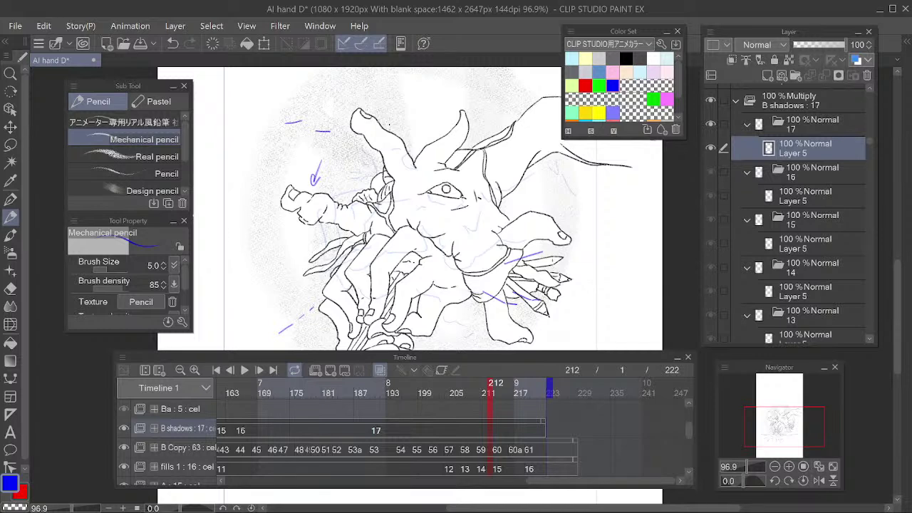
{"action": "key", "text": "e"}
{"action": "left_click_drag", "start_coordinate": [319, 163], "coordinate": [316, 180]}
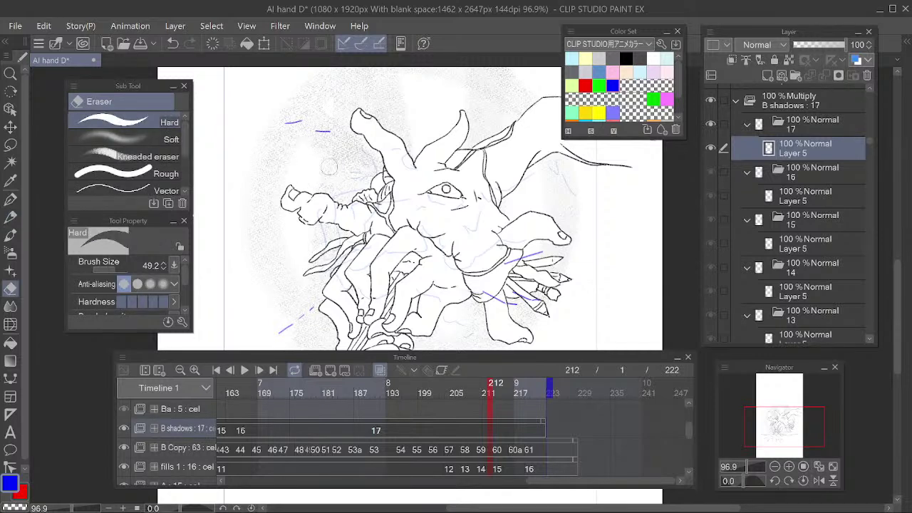
Return to frame 190, try touching up the middle of the palm, and undo the last stroke
{"action": "key", "text": "p"}
{"action": "left_click", "coordinate": [372, 430]}
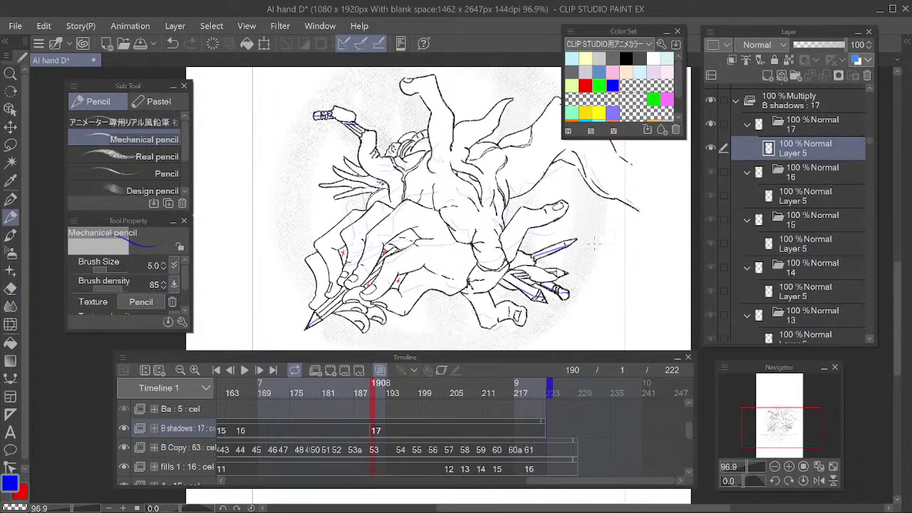
{"action": "left_click_drag", "start_coordinate": [595, 249], "coordinate": [605, 260]}
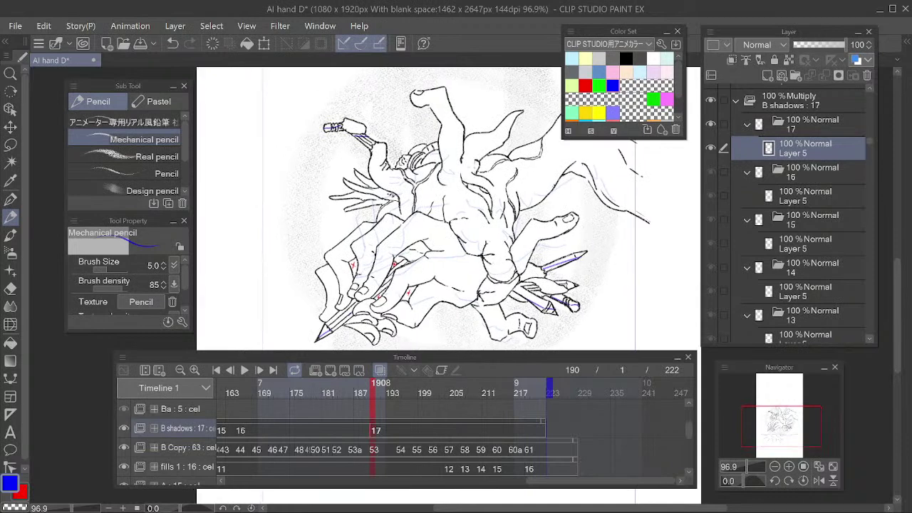
{"action": "key", "text": "e"}
{"action": "left_click_drag", "start_coordinate": [469, 221], "coordinate": [460, 218]}
{"action": "key", "text": "p"}
{"action": "key", "text": "ctrl+z"}
{"action": "key", "text": "e"}
{"action": "key", "text": "p"}
Go to frame 165 and add blue shadow lines to the palm's eye-shaped crease and the bases of the upper fingers
{"action": "left_click", "coordinate": [361, 394]}
{"action": "mouse_move", "coordinate": [361, 396]}
{"action": "left_mouse_down"}
{"action": "mouse_move", "coordinate": [368, 391]}
{"action": "mouse_move", "coordinate": [376, 404]}
{"action": "left_mouse_up"}
{"action": "left_click_drag", "start_coordinate": [475, 415], "coordinate": [618, 417]}
{"action": "left_click", "coordinate": [388, 427]}
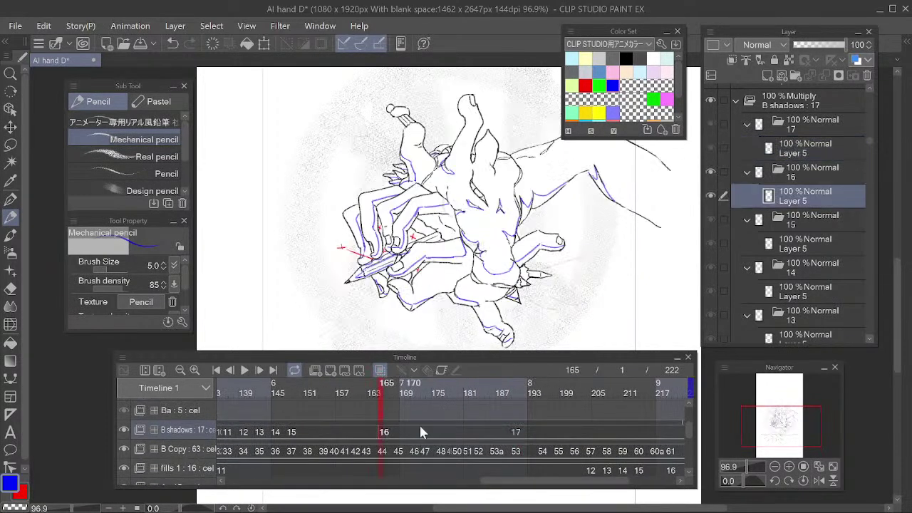
{"action": "left_click_drag", "start_coordinate": [615, 255], "coordinate": [578, 247]}
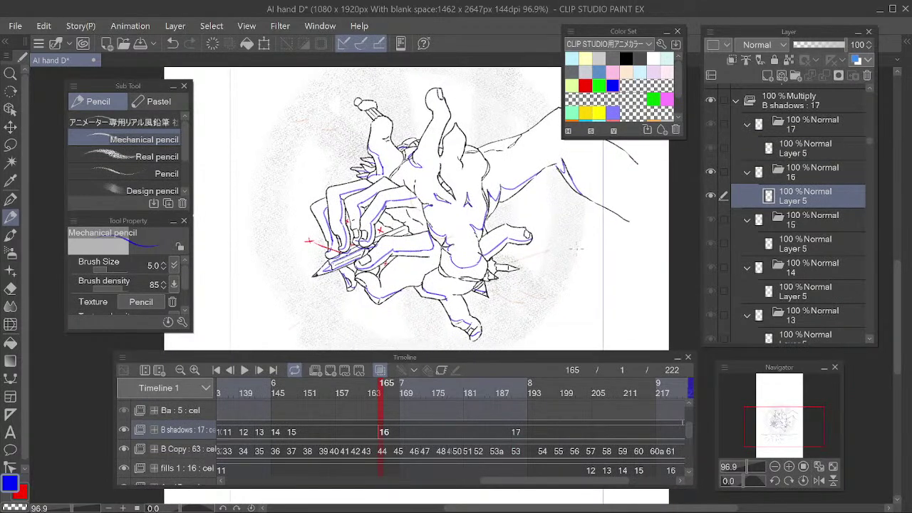
{"action": "mouse_move", "coordinate": [497, 175]}
{"action": "left_mouse_down"}
{"action": "mouse_move", "coordinate": [476, 176]}
{"action": "mouse_move", "coordinate": [518, 179]}
{"action": "mouse_move", "coordinate": [497, 180]}
{"action": "left_mouse_up"}
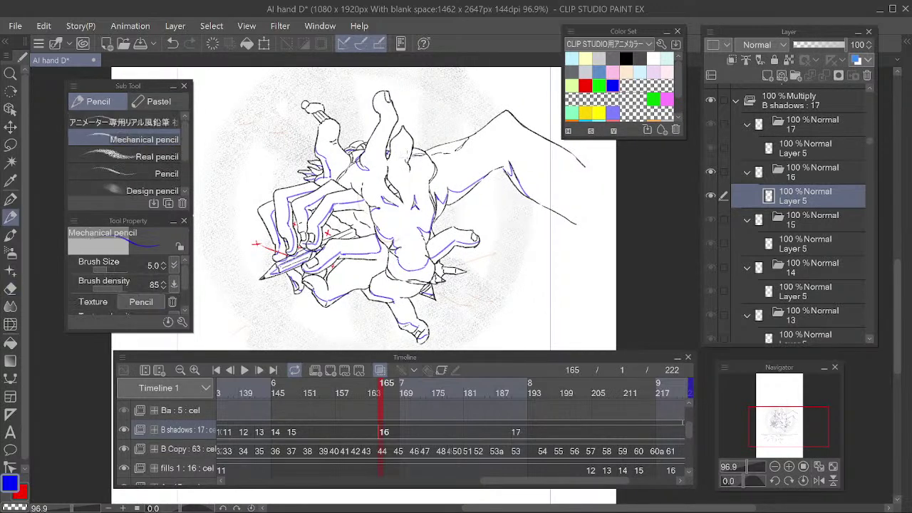
{"action": "key", "text": "e"}
{"action": "key", "text": "p"}
{"action": "mouse_move", "coordinate": [413, 144]}
{"action": "left_mouse_down"}
{"action": "mouse_move", "coordinate": [406, 158]}
{"action": "mouse_move", "coordinate": [420, 153]}
{"action": "left_mouse_up"}
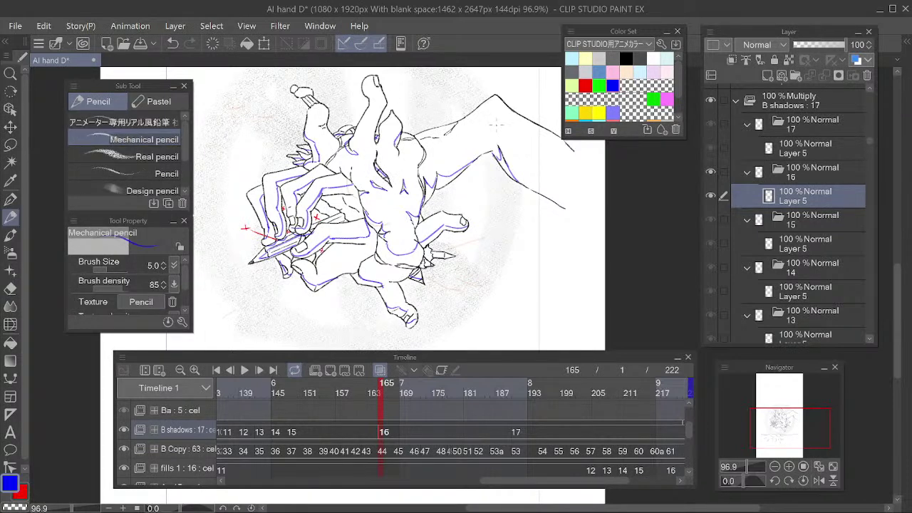
{"action": "left_click_drag", "start_coordinate": [497, 125], "coordinate": [542, 135]}
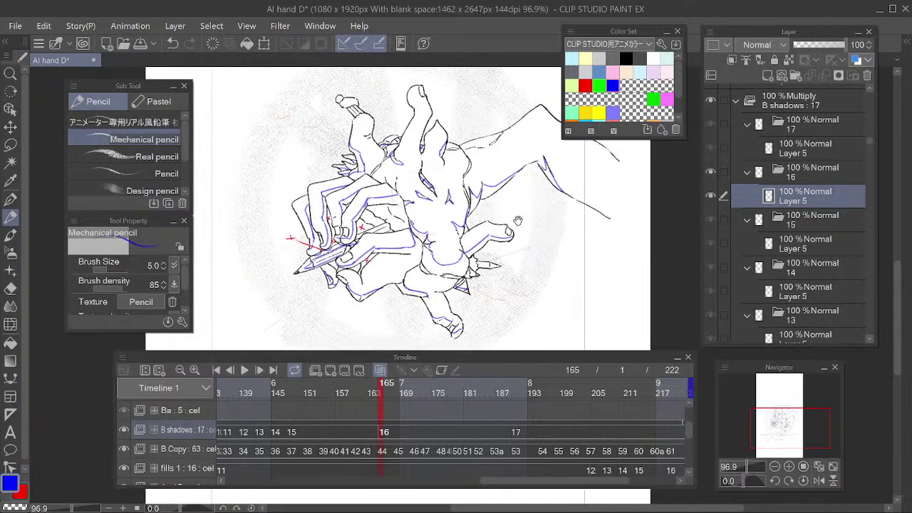
{"action": "left_click_drag", "start_coordinate": [512, 227], "coordinate": [548, 237]}
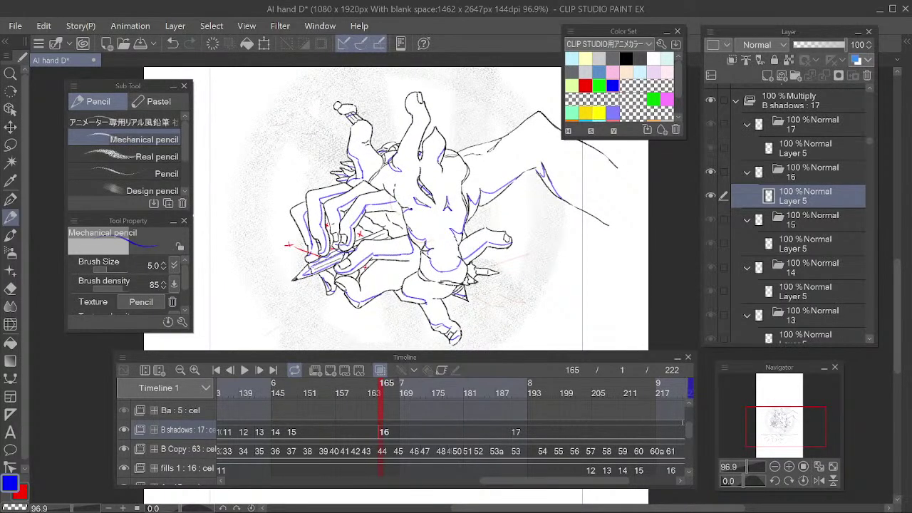
{"action": "left_click_drag", "start_coordinate": [582, 274], "coordinate": [594, 290]}
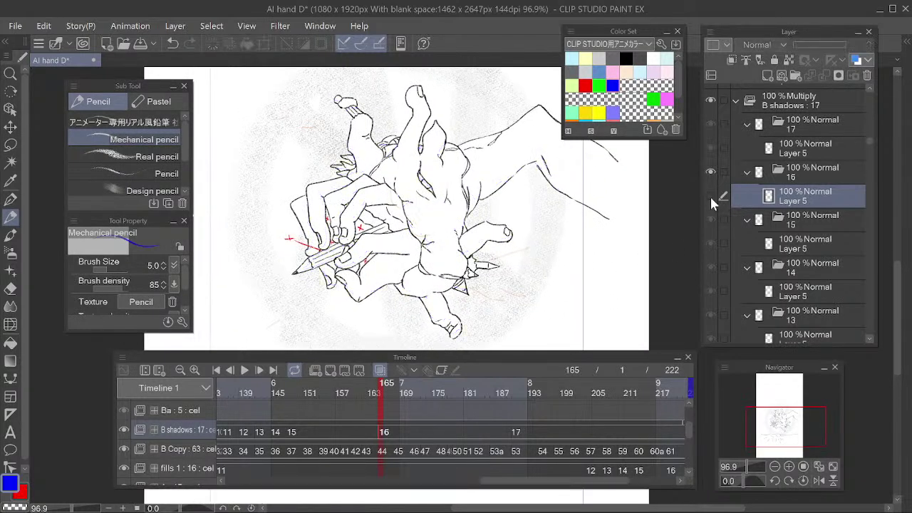
Add a new layer beneath Layer 5 inside folder 16, and choose light blue with the G-pen
{"action": "left_click", "coordinate": [767, 75]}
{"action": "left_click_drag", "start_coordinate": [787, 212], "coordinate": [730, 228]}
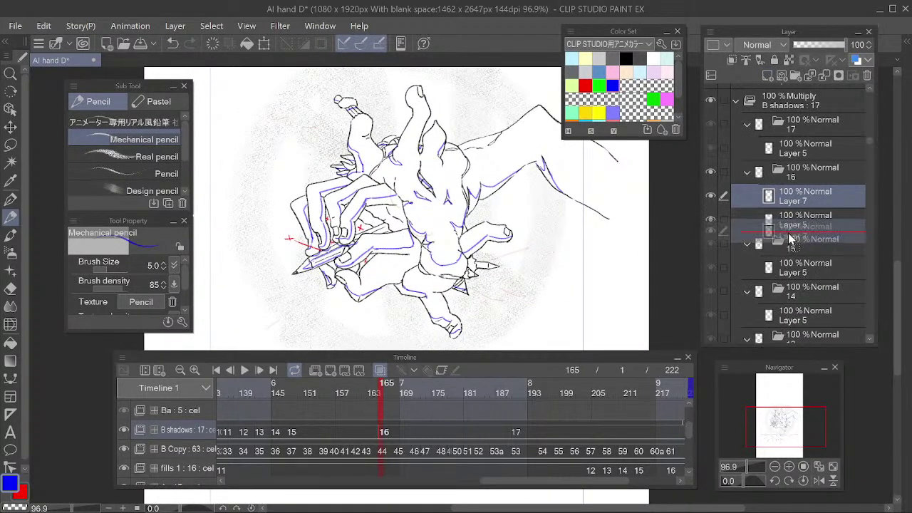
{"action": "left_click", "coordinate": [792, 171]}
{"action": "left_click", "coordinate": [629, 81]}
{"action": "mouse_move", "coordinate": [487, 176]}
{"action": "left_mouse_down"}
{"action": "mouse_move", "coordinate": [507, 163]}
{"action": "mouse_move", "coordinate": [502, 169]}
{"action": "left_mouse_up"}
{"action": "key", "text": "e"}
{"action": "key", "text": "p"}
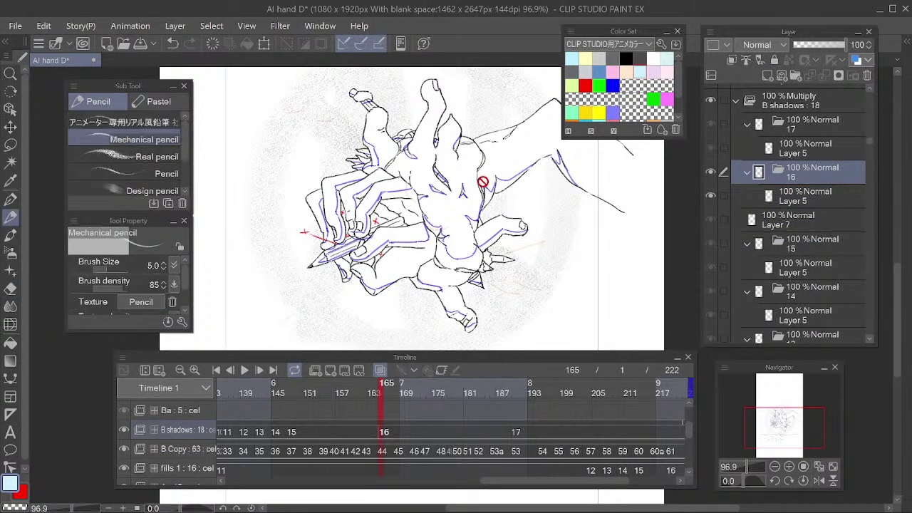
{"action": "key", "text": "p"}
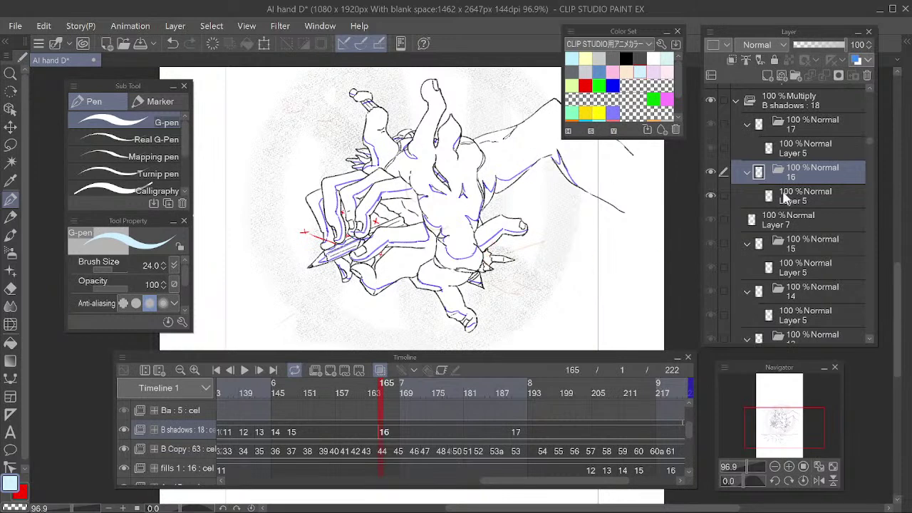
{"action": "left_click", "coordinate": [733, 221]}
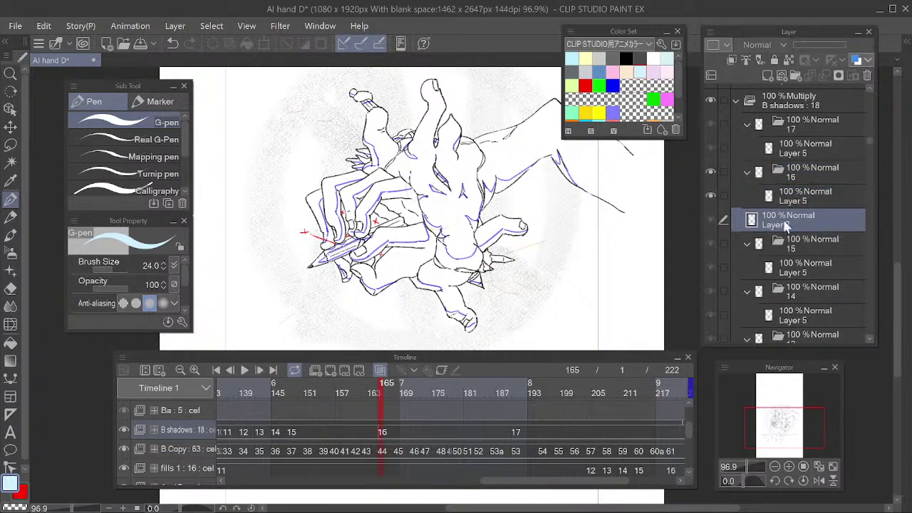
{"action": "left_click_drag", "start_coordinate": [794, 224], "coordinate": [794, 208]}
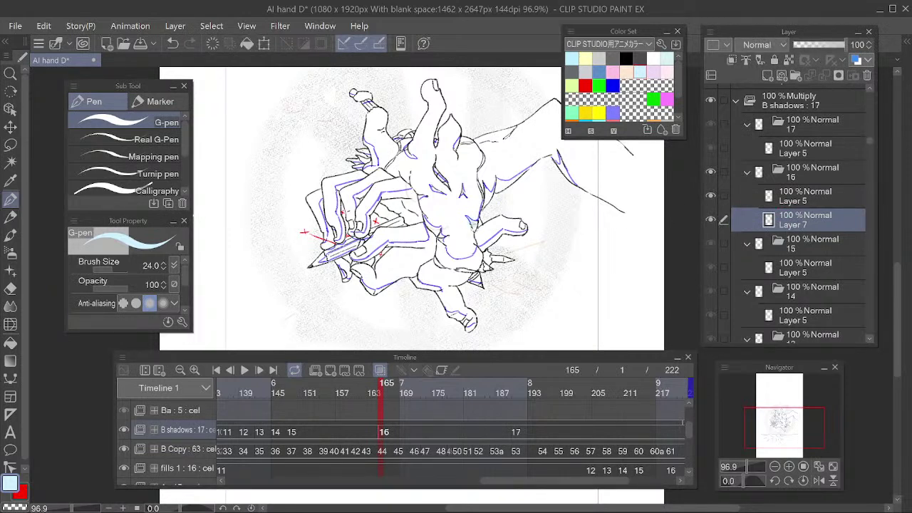
Paint light-blue shadows on the right-hand finger, the forearm's lower edge, the gripped pencil and the gripping fingers at frame 165
{"action": "left_click_drag", "start_coordinate": [479, 249], "coordinate": [527, 231]}
{"action": "mouse_move", "coordinate": [486, 187]}
{"action": "left_mouse_down"}
{"action": "mouse_move", "coordinate": [485, 204]}
{"action": "mouse_move", "coordinate": [509, 178]}
{"action": "mouse_move", "coordinate": [501, 185]}
{"action": "left_mouse_up"}
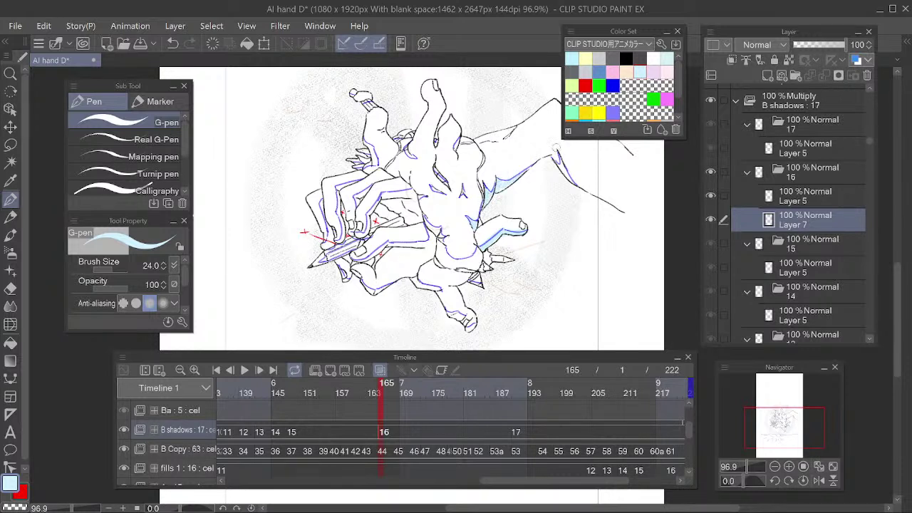
{"action": "left_click_drag", "start_coordinate": [572, 178], "coordinate": [557, 154]}
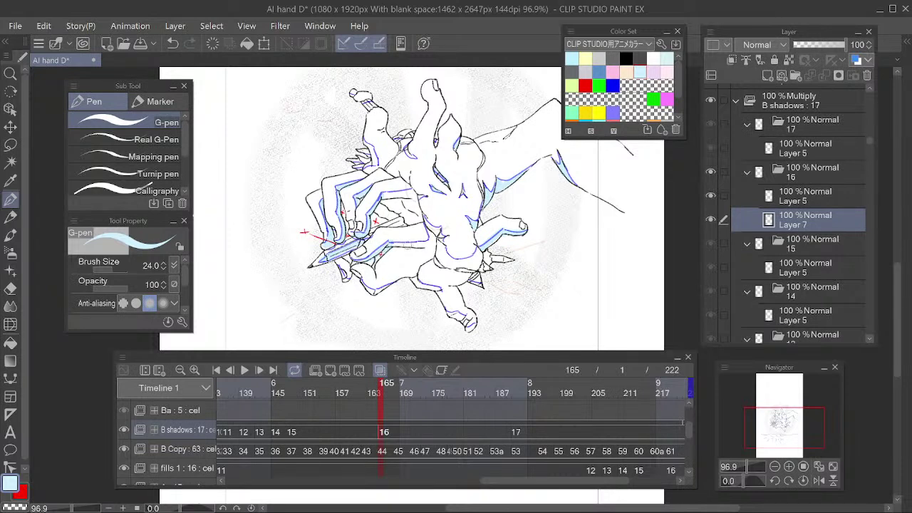
Paint light-blue shadow along the long gripping finger's underside and across the lower palm beneath the rounded bulge
{"action": "key", "text": "e"}
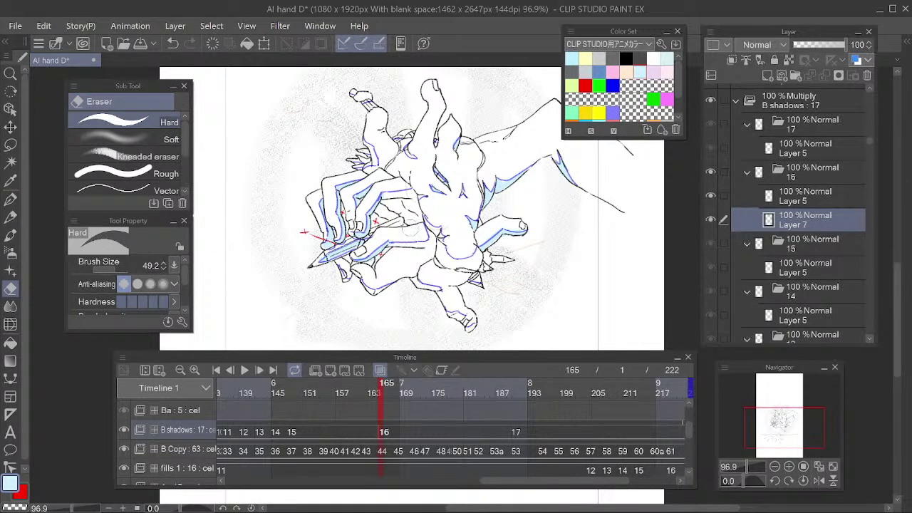
{"action": "key", "text": "p"}
{"action": "key", "text": "p"}
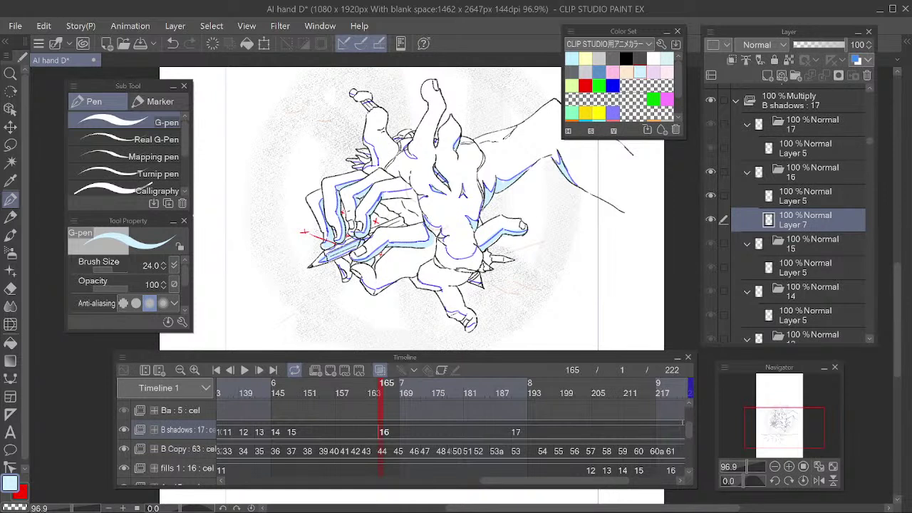
{"action": "mouse_move", "coordinate": [434, 230]}
{"action": "left_mouse_down"}
{"action": "mouse_move", "coordinate": [436, 258]}
{"action": "mouse_move", "coordinate": [474, 261]}
{"action": "mouse_move", "coordinate": [459, 274]}
{"action": "mouse_move", "coordinate": [423, 272]}
{"action": "mouse_move", "coordinate": [445, 281]}
{"action": "left_mouse_up"}
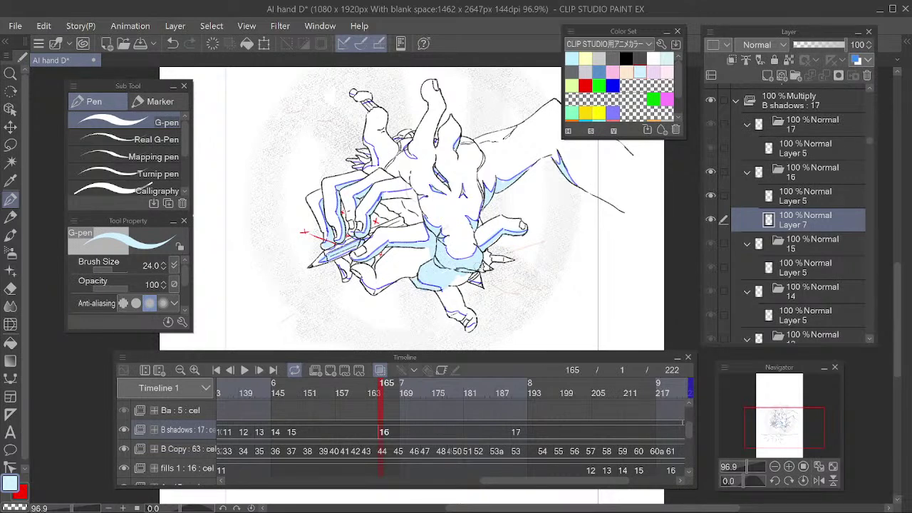
Fill the downward-pointing finger with light blue, clean up the spill, and erase the guide line at its base on Layer 5
{"action": "key", "text": "e"}
{"action": "mouse_move", "coordinate": [416, 283]}
{"action": "left_mouse_down"}
{"action": "mouse_move", "coordinate": [442, 285]}
{"action": "mouse_move", "coordinate": [461, 252]}
{"action": "mouse_move", "coordinate": [446, 301]}
{"action": "mouse_move", "coordinate": [445, 275]}
{"action": "mouse_move", "coordinate": [455, 302]}
{"action": "mouse_move", "coordinate": [470, 279]}
{"action": "left_mouse_up"}
{"action": "key", "text": "p"}
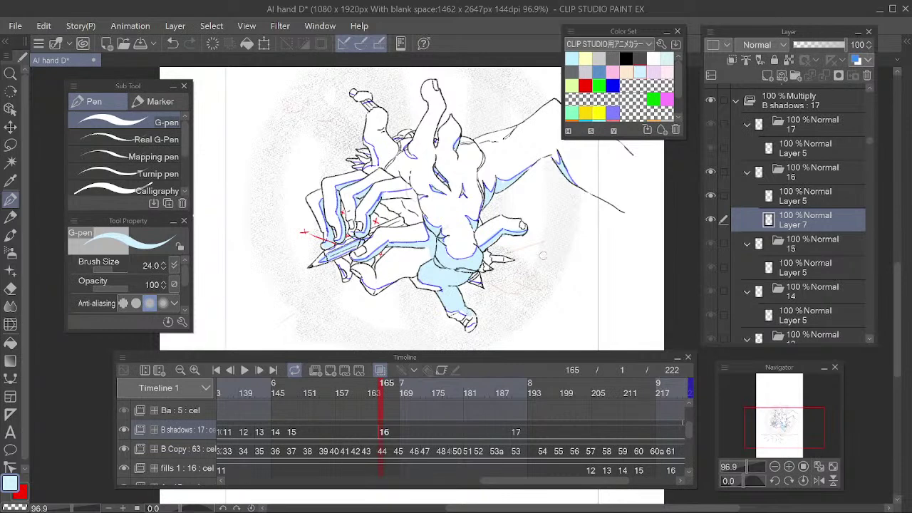
{"action": "left_click", "coordinate": [798, 203]}
{"action": "key", "text": "e"}
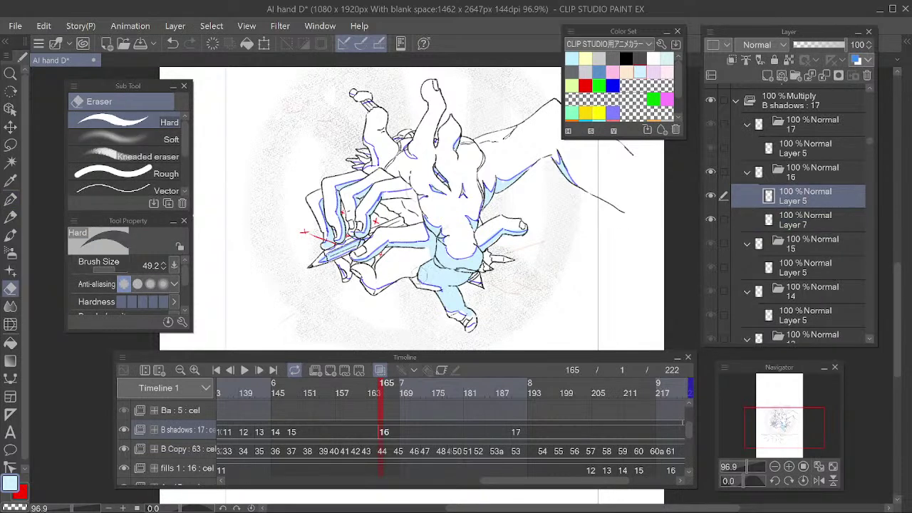
{"action": "left_click", "coordinate": [789, 227]}
{"action": "key", "text": "p"}
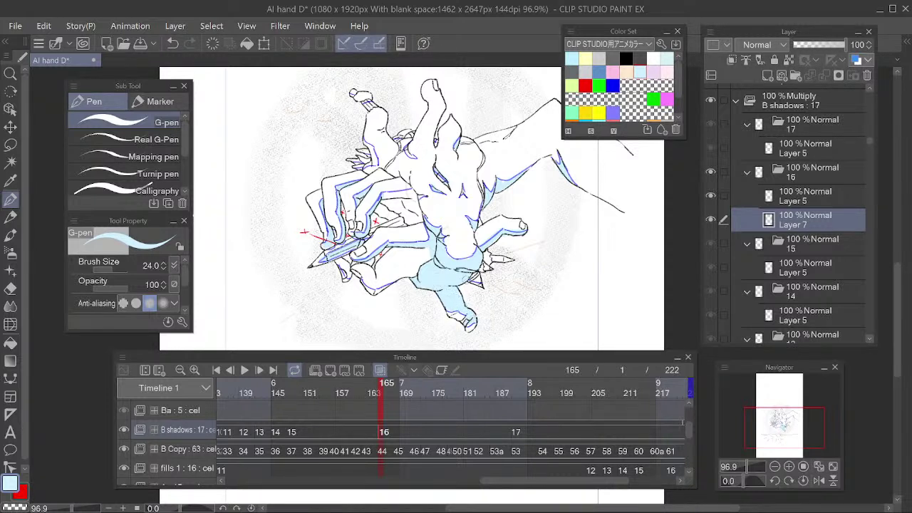
Fill the shaded lower finger behind the gripped pencil and its fingertip area with light blue, tidying the edges
{"action": "left_click_drag", "start_coordinate": [467, 317], "coordinate": [510, 303]}
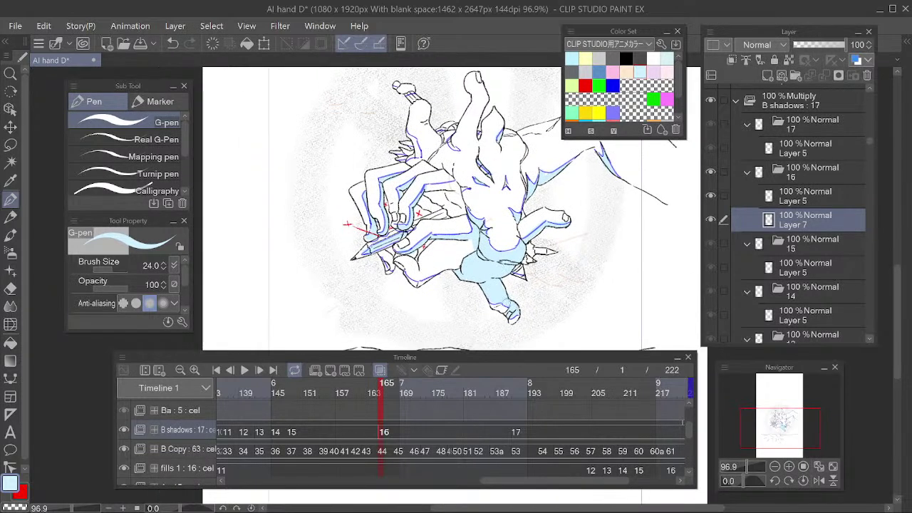
{"action": "left_click_drag", "start_coordinate": [553, 276], "coordinate": [524, 267]}
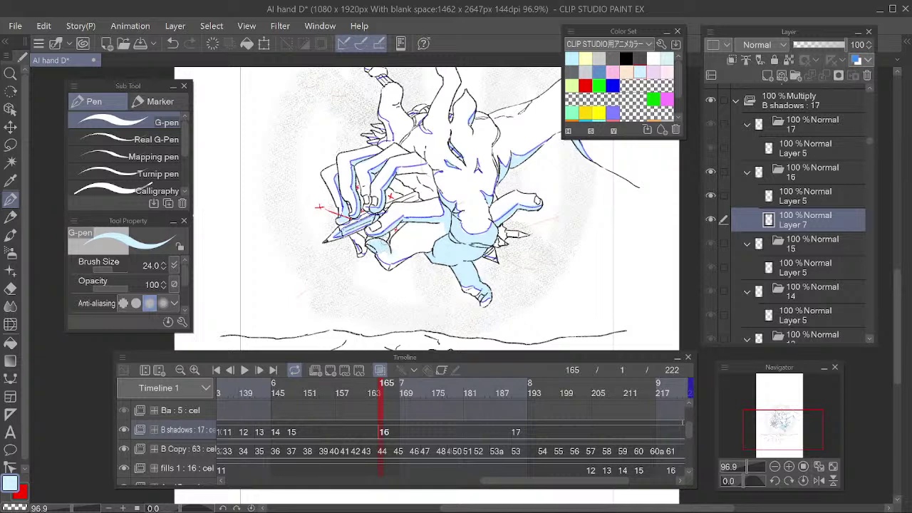
{"action": "mouse_move", "coordinate": [382, 244]}
{"action": "left_mouse_down"}
{"action": "mouse_move", "coordinate": [390, 258]}
{"action": "mouse_move", "coordinate": [415, 222]}
{"action": "mouse_move", "coordinate": [427, 236]}
{"action": "mouse_move", "coordinate": [445, 227]}
{"action": "mouse_move", "coordinate": [442, 239]}
{"action": "left_mouse_up"}
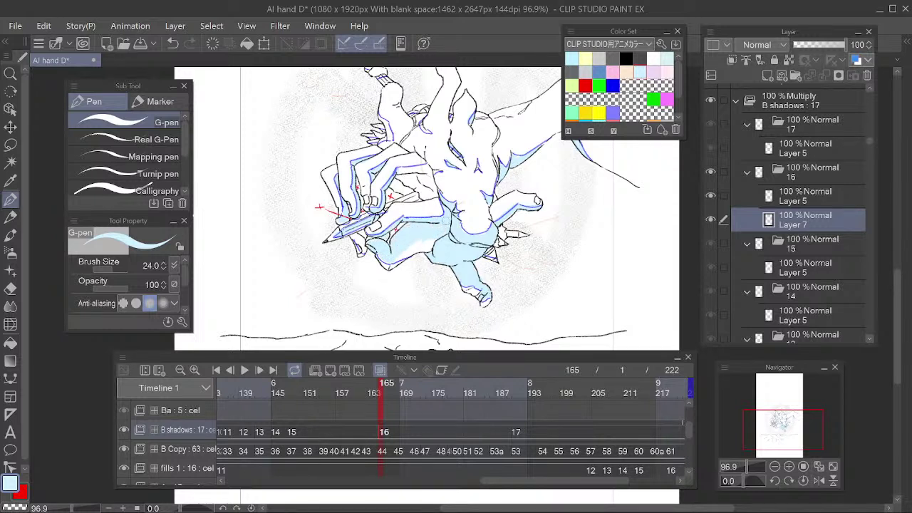
{"action": "left_click_drag", "start_coordinate": [395, 257], "coordinate": [431, 245]}
{"action": "left_click_drag", "start_coordinate": [472, 211], "coordinate": [468, 237]}
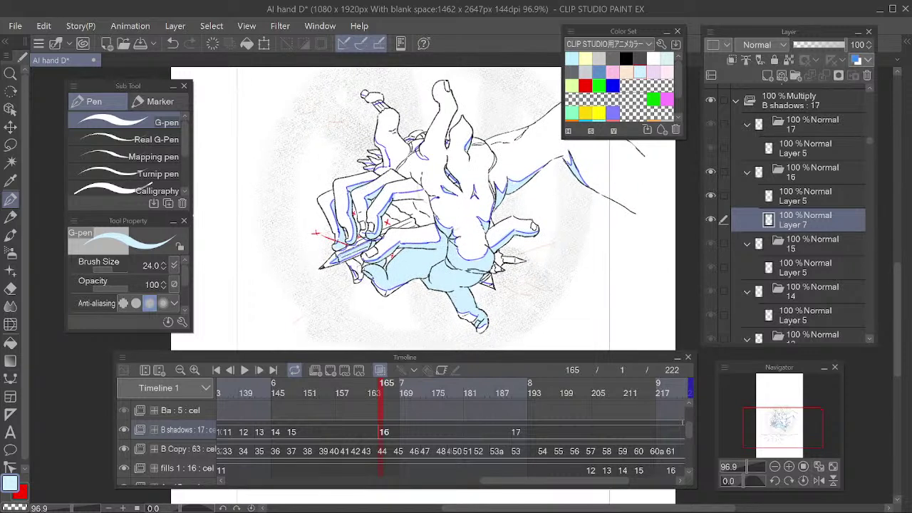
{"action": "mouse_move", "coordinate": [354, 264]}
{"action": "left_mouse_down"}
{"action": "mouse_move", "coordinate": [359, 276]}
{"action": "mouse_move", "coordinate": [358, 265]}
{"action": "left_mouse_up"}
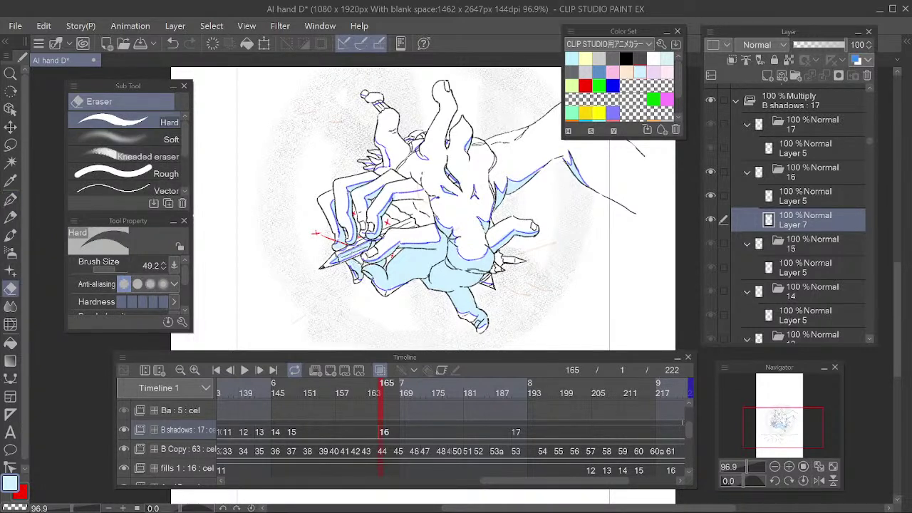
{"action": "left_click", "coordinate": [376, 393]}
{"action": "mouse_move", "coordinate": [377, 395]}
{"action": "left_mouse_down"}
{"action": "mouse_move", "coordinate": [409, 390]}
{"action": "mouse_move", "coordinate": [384, 396]}
{"action": "left_mouse_up"}
{"action": "key", "text": "p"}
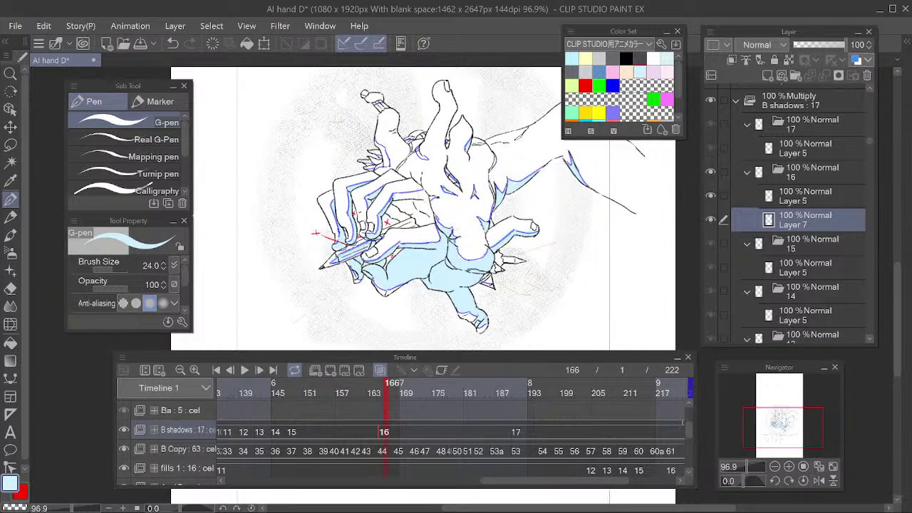
Paint light blue into the area behind the gripping fingers, the right-hand pencils and the upper-left finger, erasing the overspill
{"action": "left_click_drag", "start_coordinate": [523, 187], "coordinate": [518, 206]}
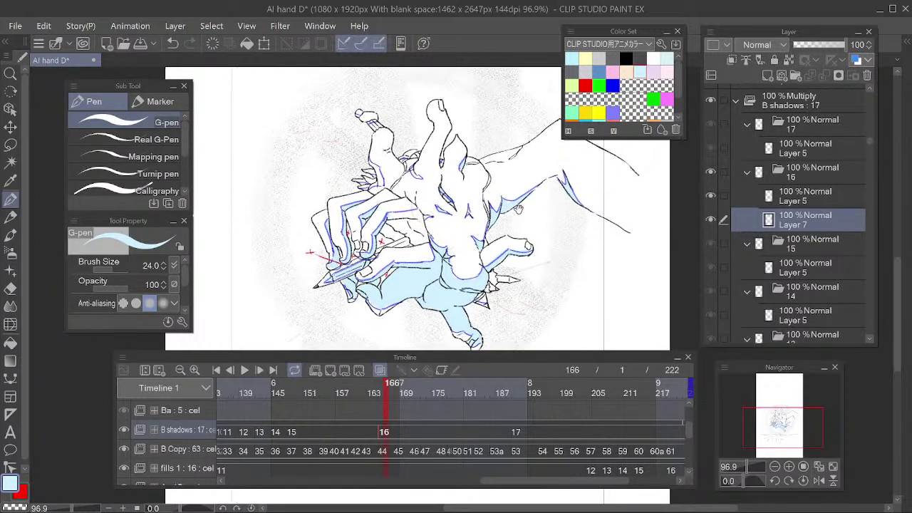
{"action": "mouse_move", "coordinate": [406, 215]}
{"action": "left_mouse_down"}
{"action": "mouse_move", "coordinate": [385, 235]}
{"action": "mouse_move", "coordinate": [393, 238]}
{"action": "mouse_move", "coordinate": [409, 215]}
{"action": "mouse_move", "coordinate": [418, 225]}
{"action": "mouse_move", "coordinate": [415, 216]}
{"action": "mouse_move", "coordinate": [414, 240]}
{"action": "mouse_move", "coordinate": [412, 233]}
{"action": "mouse_move", "coordinate": [385, 247]}
{"action": "mouse_move", "coordinate": [398, 247]}
{"action": "left_mouse_up"}
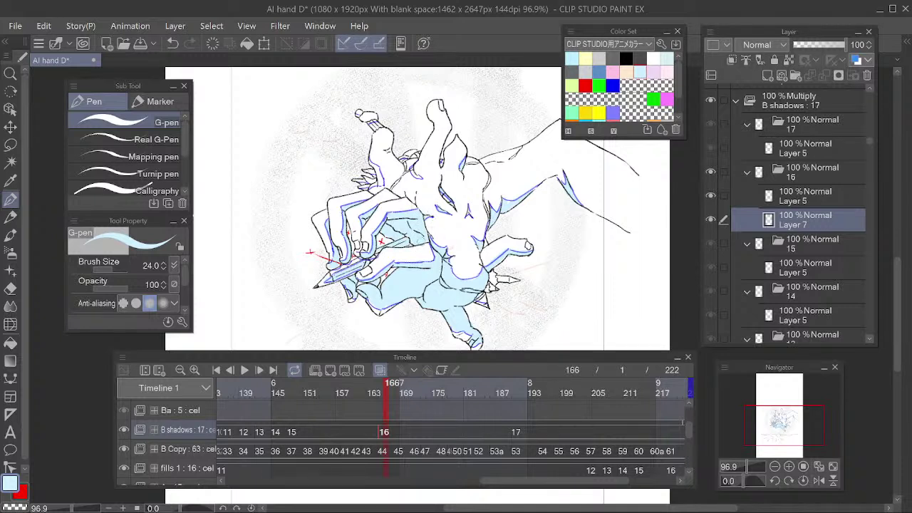
{"action": "key", "text": "e"}
{"action": "mouse_move", "coordinate": [428, 243]}
{"action": "left_mouse_down"}
{"action": "mouse_move", "coordinate": [419, 259]}
{"action": "mouse_move", "coordinate": [430, 238]}
{"action": "left_mouse_up"}
{"action": "key", "text": "p"}
{"action": "left_click_drag", "start_coordinate": [596, 274], "coordinate": [562, 257]}
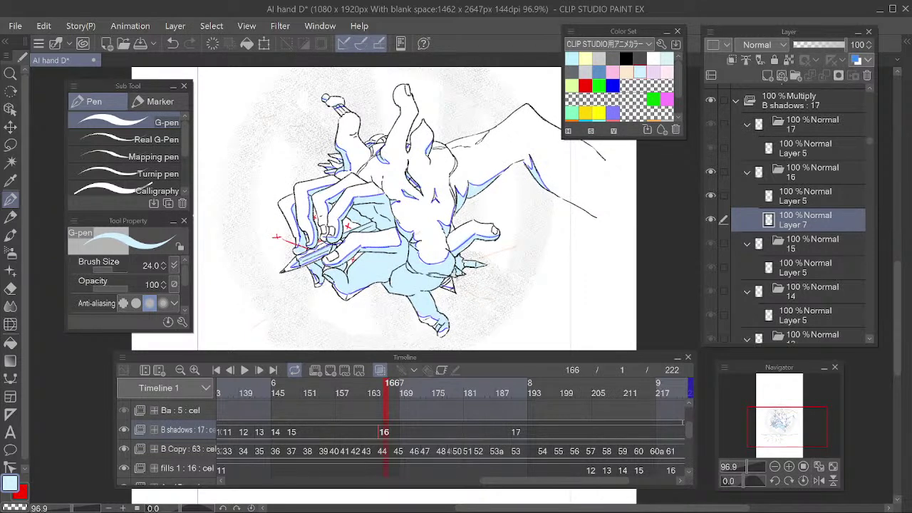
Go to frame 210 and add a new animation cel to the B shadows folder
{"action": "mouse_move", "coordinate": [613, 268]}
{"action": "left_mouse_down"}
{"action": "mouse_move", "coordinate": [580, 250]}
{"action": "mouse_move", "coordinate": [599, 262]}
{"action": "left_mouse_up"}
{"action": "scroll", "coordinate": [541, 208], "scroll_direction": "down", "scroll_amount": 5}
{"action": "scroll", "coordinate": [541, 208], "scroll_direction": "up", "scroll_amount": 4}
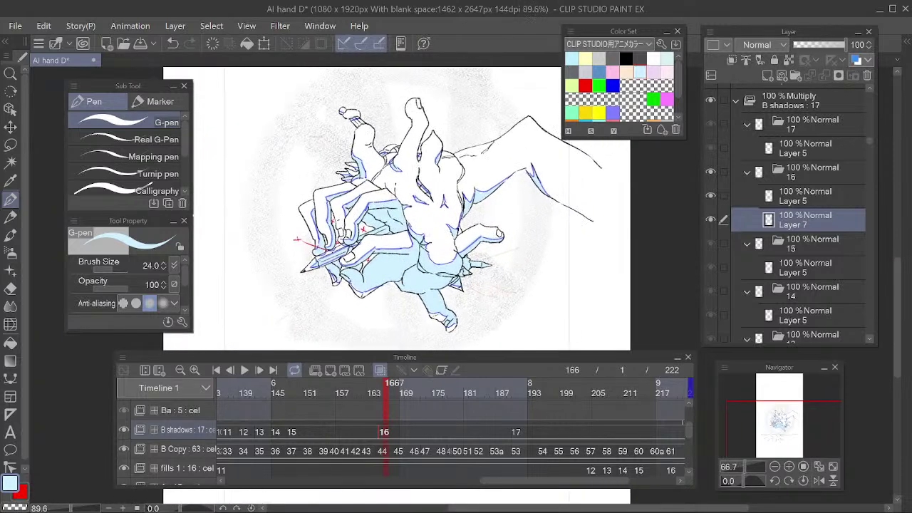
{"action": "mouse_move", "coordinate": [410, 389]}
{"action": "left_mouse_down"}
{"action": "mouse_move", "coordinate": [570, 388]}
{"action": "mouse_move", "coordinate": [582, 403]}
{"action": "mouse_move", "coordinate": [590, 399]}
{"action": "left_mouse_up"}
{"action": "left_click_drag", "start_coordinate": [580, 442], "coordinate": [422, 443]}
{"action": "mouse_move", "coordinate": [459, 388]}
{"action": "left_mouse_down"}
{"action": "mouse_move", "coordinate": [489, 398]}
{"action": "mouse_move", "coordinate": [393, 409]}
{"action": "mouse_move", "coordinate": [430, 391]}
{"action": "mouse_move", "coordinate": [462, 396]}
{"action": "mouse_move", "coordinate": [439, 401]}
{"action": "mouse_move", "coordinate": [534, 407]}
{"action": "mouse_move", "coordinate": [427, 417]}
{"action": "mouse_move", "coordinate": [496, 419]}
{"action": "mouse_move", "coordinate": [465, 424]}
{"action": "mouse_move", "coordinate": [498, 425]}
{"action": "mouse_move", "coordinate": [483, 423]}
{"action": "mouse_move", "coordinate": [489, 435]}
{"action": "mouse_move", "coordinate": [479, 438]}
{"action": "left_mouse_up"}
{"action": "scroll", "coordinate": [450, 140], "scroll_direction": "down", "scroll_amount": 2}
{"action": "key", "text": "alt+n"}
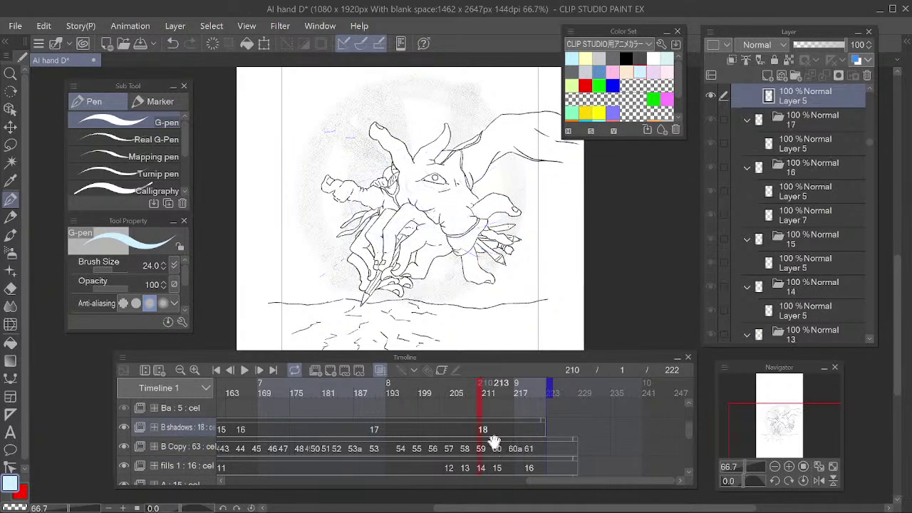
Turn off onion skin while framing the hand drawing at frame 210
{"action": "scroll", "coordinate": [433, 226], "scroll_direction": "up", "scroll_amount": 3}
{"action": "scroll", "coordinate": [433, 226], "scroll_direction": "down", "scroll_amount": 1}
{"action": "scroll", "coordinate": [432, 226], "scroll_direction": "up", "scroll_amount": 1}
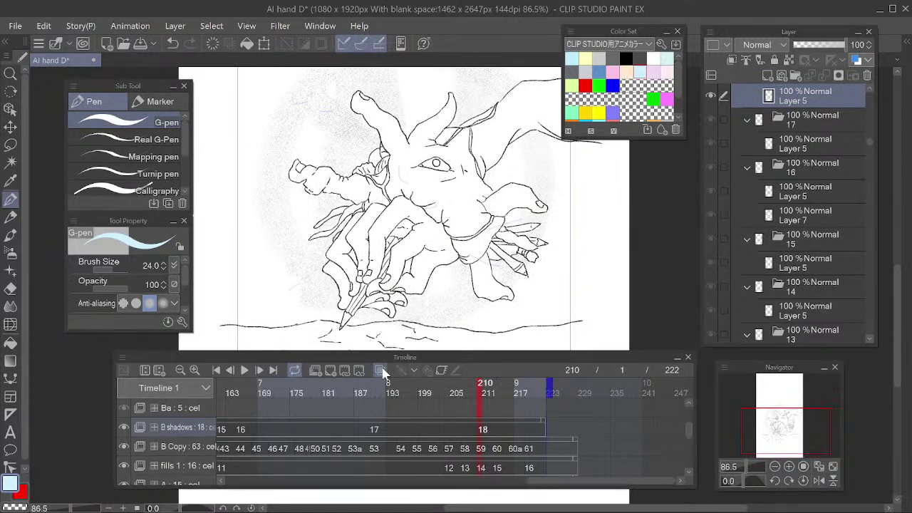
{"action": "scroll", "coordinate": [812, 165], "scroll_direction": "up", "scroll_amount": 1}
{"action": "left_click_drag", "start_coordinate": [469, 208], "coordinate": [464, 205]}
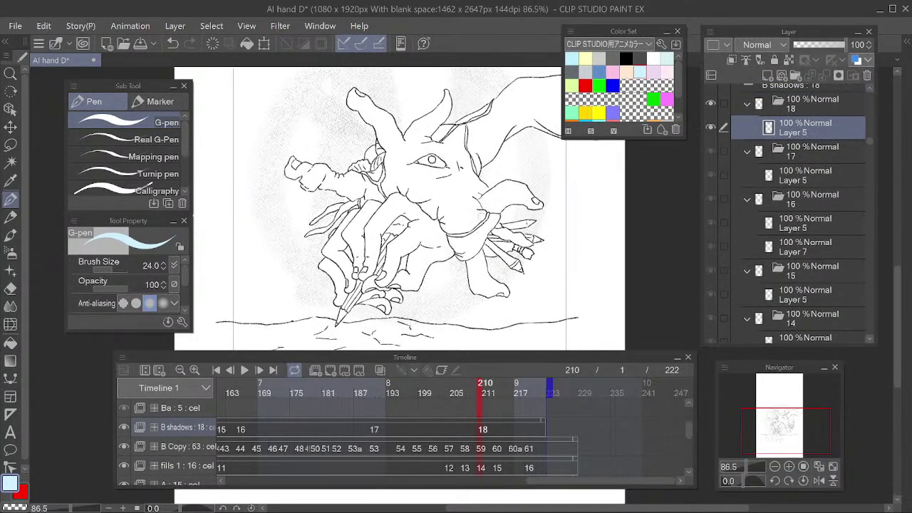
Paint light-blue shadows on the palm's lower edge, the right-hand finger, the wrapped joint and the pencils beside it, erasing the overspill
{"action": "mouse_move", "coordinate": [409, 188]}
{"action": "left_mouse_down"}
{"action": "mouse_move", "coordinate": [417, 200]}
{"action": "mouse_move", "coordinate": [436, 197]}
{"action": "mouse_move", "coordinate": [432, 212]}
{"action": "mouse_move", "coordinate": [411, 196]}
{"action": "mouse_move", "coordinate": [433, 213]}
{"action": "mouse_move", "coordinate": [468, 222]}
{"action": "mouse_move", "coordinate": [455, 225]}
{"action": "mouse_move", "coordinate": [530, 202]}
{"action": "left_mouse_up"}
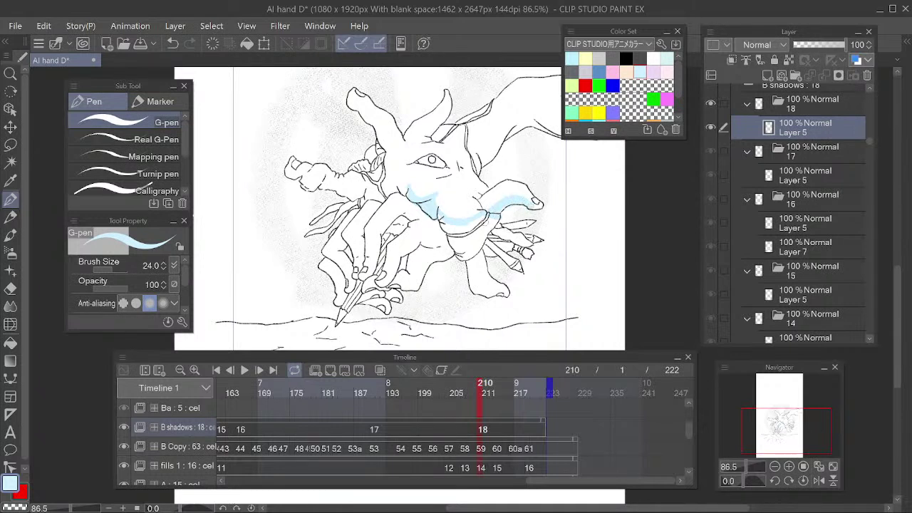
{"action": "left_click_drag", "start_coordinate": [487, 247], "coordinate": [493, 257]}
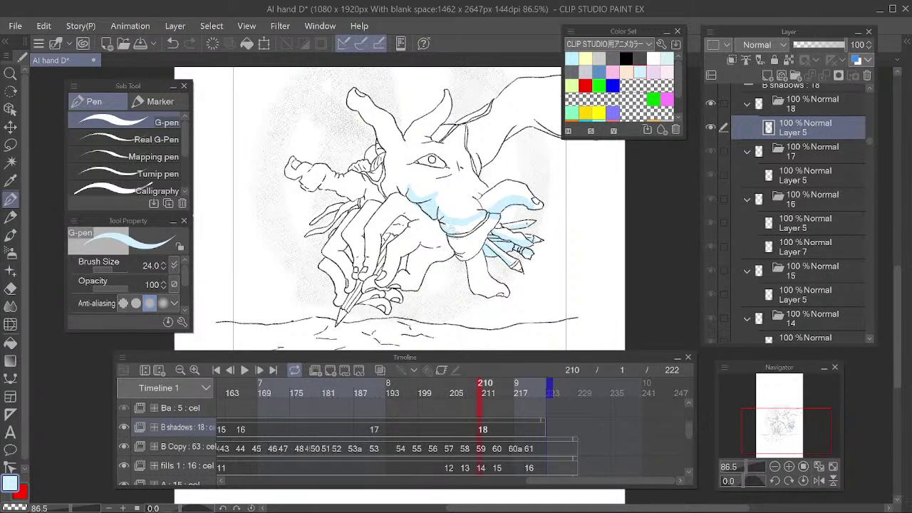
{"action": "key", "text": "e"}
{"action": "mouse_move", "coordinate": [468, 222]}
{"action": "left_mouse_down"}
{"action": "mouse_move", "coordinate": [453, 226]}
{"action": "mouse_move", "coordinate": [463, 219]}
{"action": "mouse_move", "coordinate": [449, 242]}
{"action": "mouse_move", "coordinate": [468, 257]}
{"action": "mouse_move", "coordinate": [460, 246]}
{"action": "mouse_move", "coordinate": [477, 246]}
{"action": "mouse_move", "coordinate": [463, 249]}
{"action": "mouse_move", "coordinate": [486, 230]}
{"action": "mouse_move", "coordinate": [476, 235]}
{"action": "left_mouse_up"}
{"action": "key", "text": "p"}
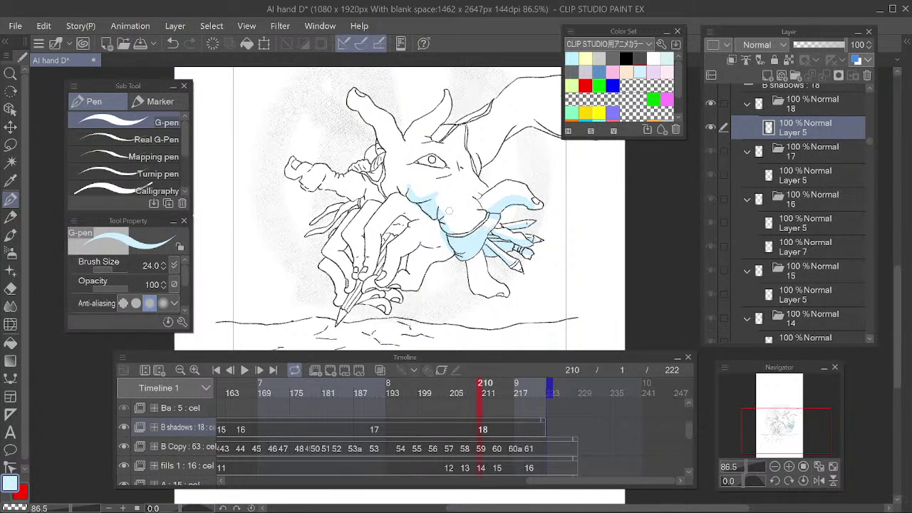
{"action": "key", "text": "e"}
{"action": "left_click_drag", "start_coordinate": [443, 205], "coordinate": [438, 204]}
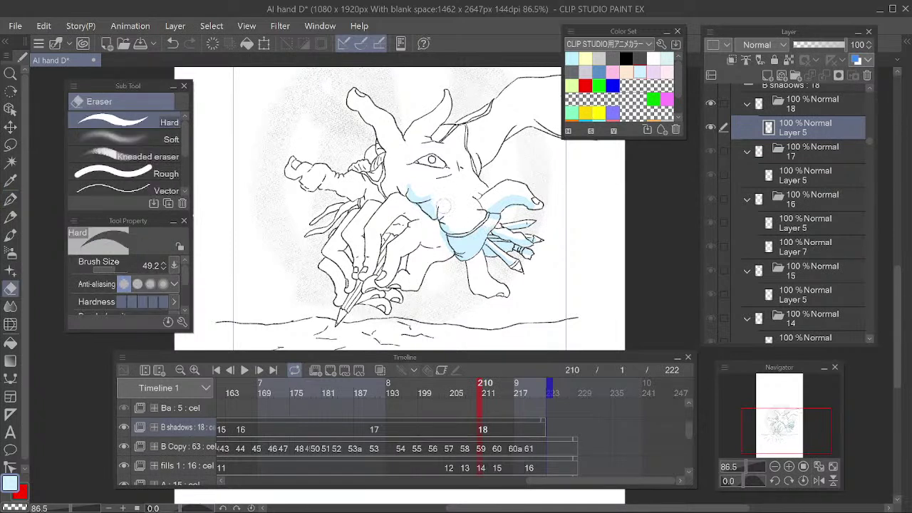
{"action": "key", "text": "p"}
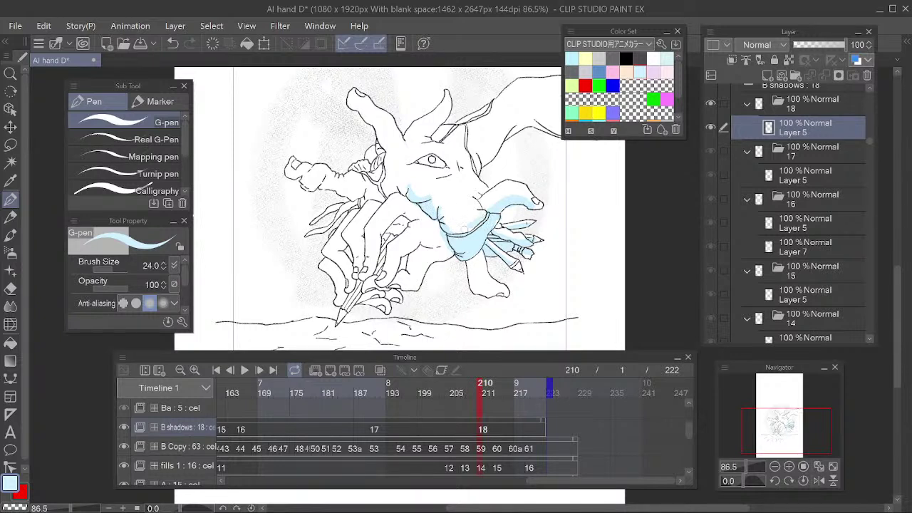
Paint light blue behind and below the fingers gripping the pencil and along the underside of the left-pointing finger
{"action": "left_click_drag", "start_coordinate": [396, 223], "coordinate": [379, 267]}
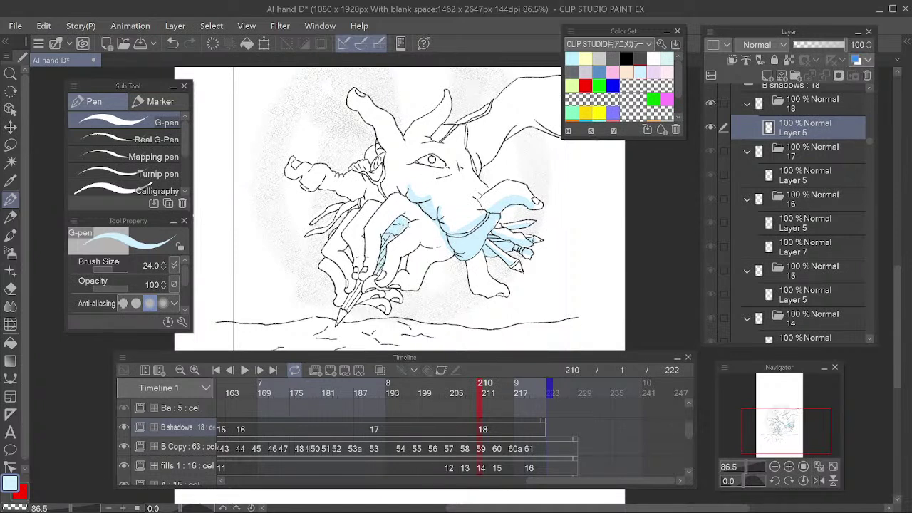
{"action": "left_click_drag", "start_coordinate": [357, 287], "coordinate": [349, 298]}
{"action": "left_click_drag", "start_coordinate": [327, 260], "coordinate": [340, 290]}
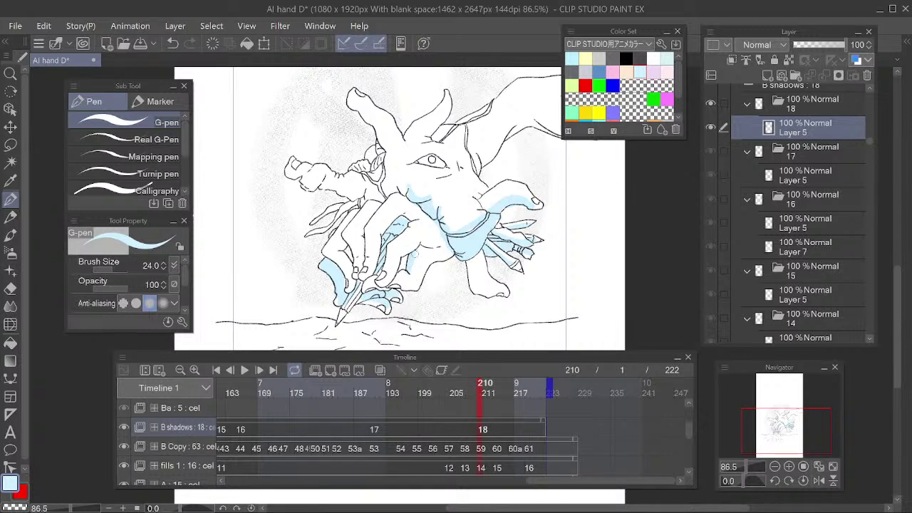
{"action": "left_click_drag", "start_coordinate": [469, 390], "coordinate": [485, 391]}
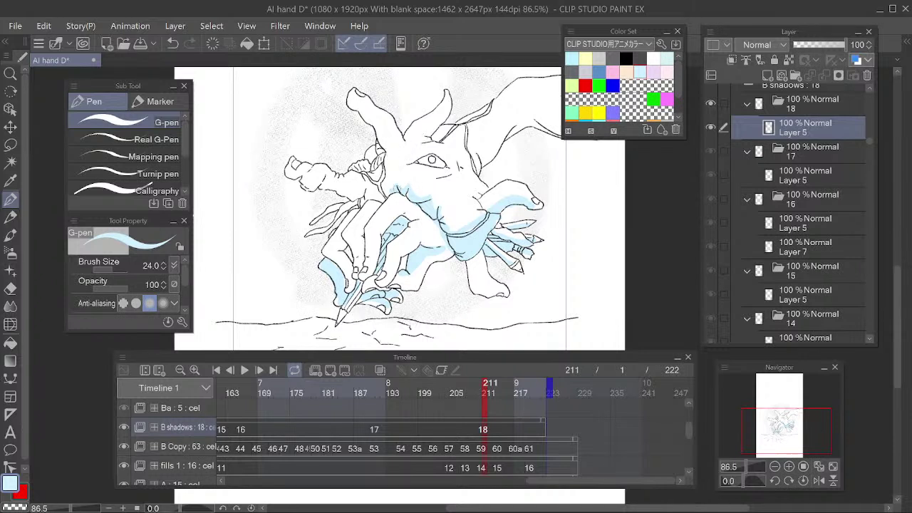
{"action": "left_click_drag", "start_coordinate": [380, 197], "coordinate": [325, 187]}
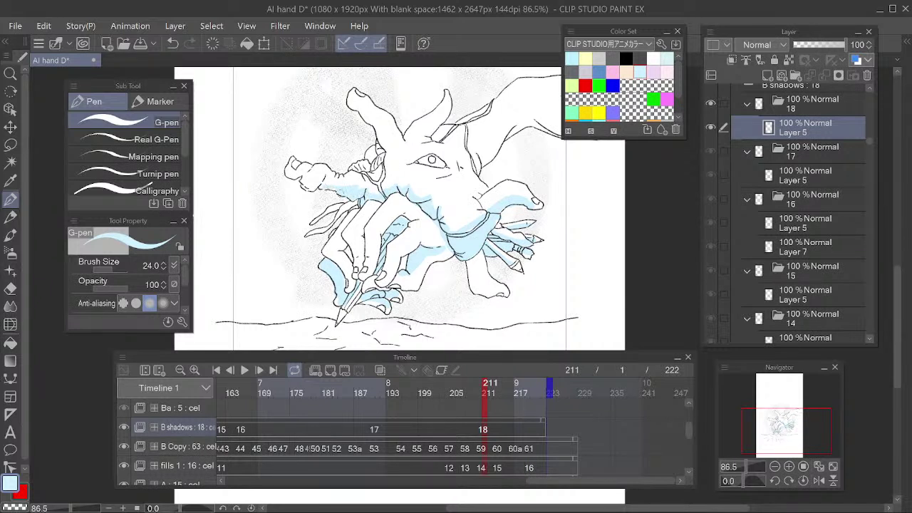
Compare with the shading at frame 189, return to frame 210 and shade the left-pointing finger's base and tip light blue
{"action": "left_click", "coordinate": [364, 394]}
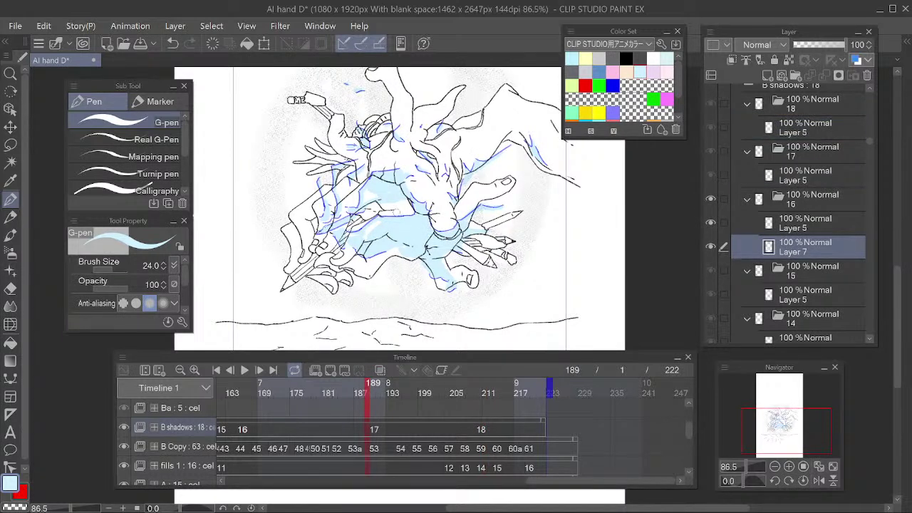
{"action": "mouse_move", "coordinate": [368, 390]}
{"action": "left_mouse_down"}
{"action": "mouse_move", "coordinate": [399, 380]}
{"action": "mouse_move", "coordinate": [483, 394]}
{"action": "left_mouse_up"}
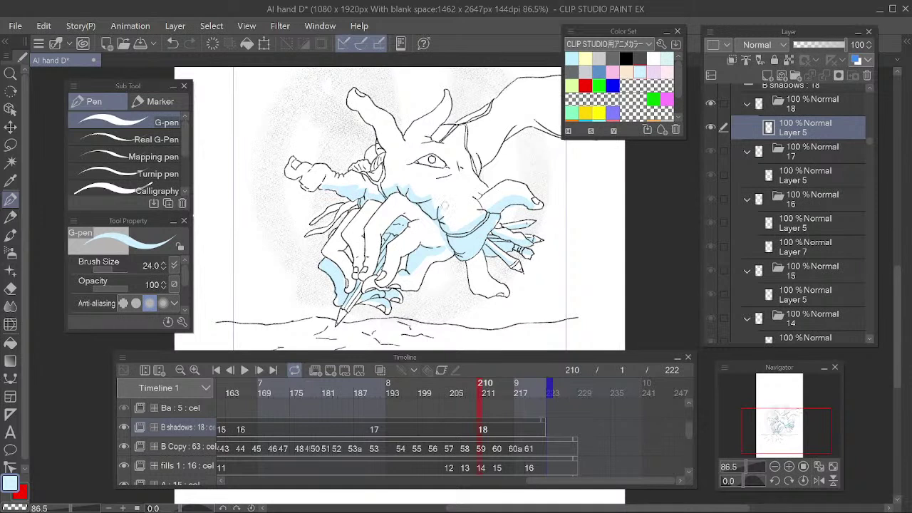
{"action": "mouse_move", "coordinate": [381, 160]}
{"action": "left_mouse_down"}
{"action": "mouse_move", "coordinate": [373, 169]}
{"action": "mouse_move", "coordinate": [377, 154]}
{"action": "left_mouse_up"}
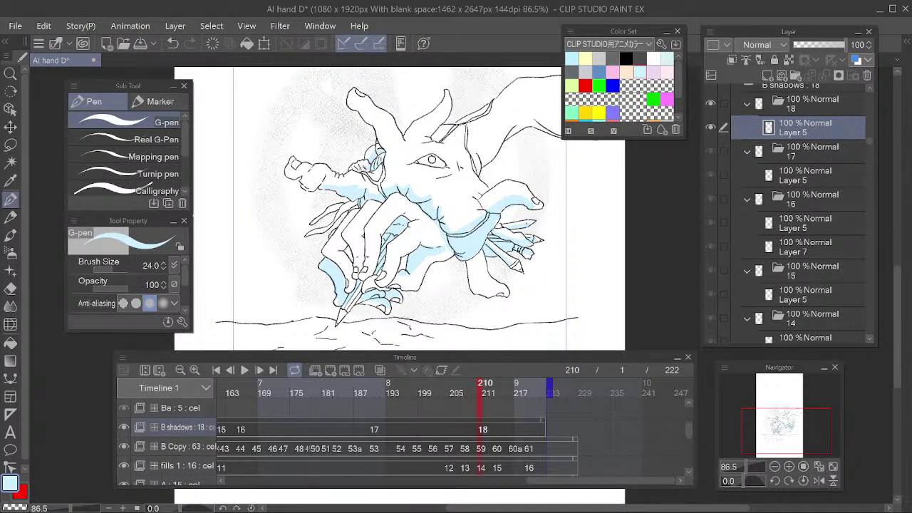
{"action": "mouse_move", "coordinate": [302, 179]}
{"action": "left_mouse_down"}
{"action": "mouse_move", "coordinate": [316, 188]}
{"action": "mouse_move", "coordinate": [295, 177]}
{"action": "left_mouse_up"}
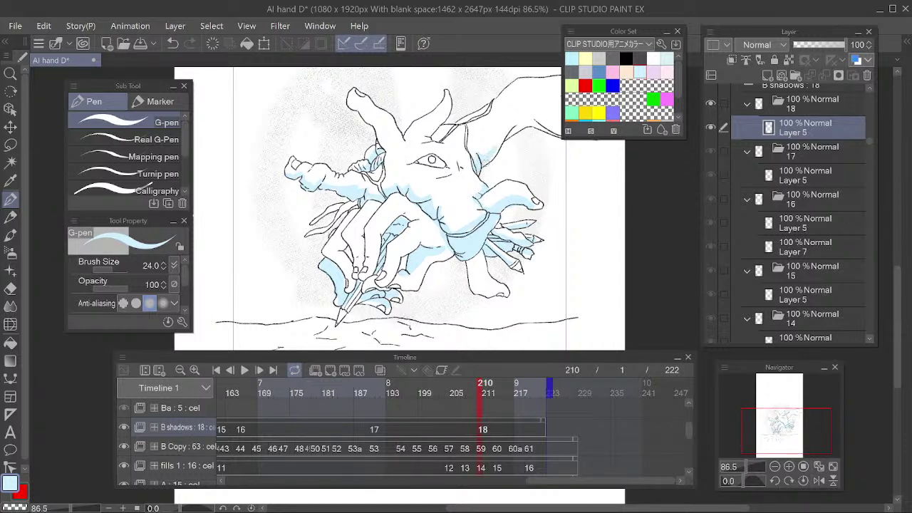
Shade the underside of the forearm and the base of the upright finger with light blue, erasing and repainting the edges
{"action": "left_click_drag", "start_coordinate": [528, 158], "coordinate": [474, 174]}
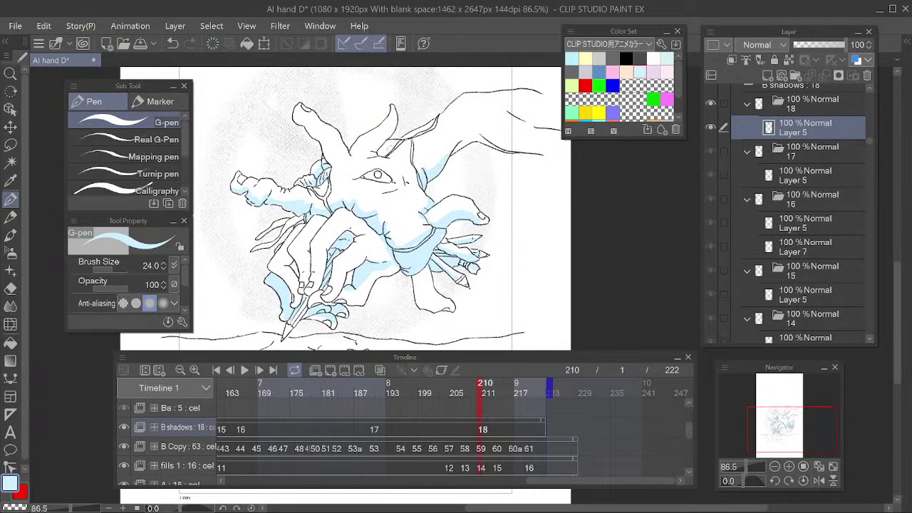
{"action": "key", "text": "e"}
{"action": "left_click_drag", "start_coordinate": [390, 143], "coordinate": [386, 151]}
{"action": "key", "text": "p"}
{"action": "left_click_drag", "start_coordinate": [402, 138], "coordinate": [410, 139]}
{"action": "left_click_drag", "start_coordinate": [519, 119], "coordinate": [492, 120]}
{"action": "mouse_move", "coordinate": [426, 152]}
{"action": "left_mouse_down"}
{"action": "mouse_move", "coordinate": [456, 136]}
{"action": "mouse_move", "coordinate": [522, 155]}
{"action": "left_mouse_up"}
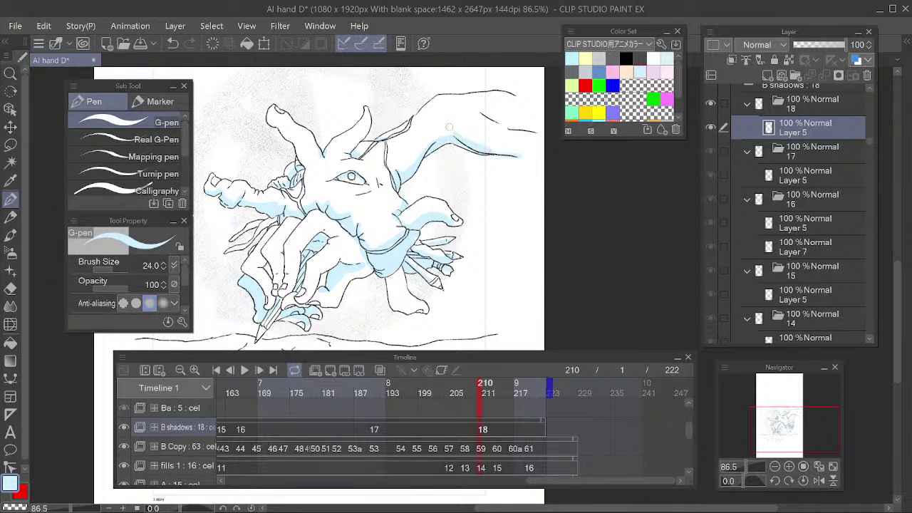
{"action": "key", "text": "e"}
{"action": "left_click_drag", "start_coordinate": [467, 139], "coordinate": [517, 155]}
{"action": "key", "text": "p"}
{"action": "mouse_move", "coordinate": [471, 145]}
{"action": "left_mouse_down"}
{"action": "mouse_move", "coordinate": [531, 156]}
{"action": "mouse_move", "coordinate": [540, 143]}
{"action": "mouse_move", "coordinate": [519, 145]}
{"action": "mouse_move", "coordinate": [538, 143]}
{"action": "left_mouse_up"}
{"action": "mouse_move", "coordinate": [470, 183]}
{"action": "left_mouse_down"}
{"action": "mouse_move", "coordinate": [500, 172]}
{"action": "mouse_move", "coordinate": [518, 189]}
{"action": "left_mouse_up"}
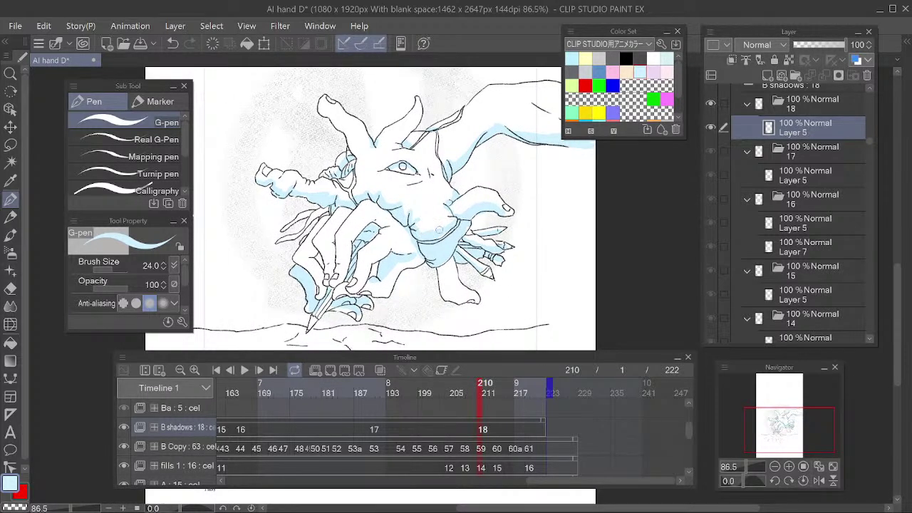
Shade the lower palm and the sides of the gripping fingers with light blue, trimming the excess on the palm
{"action": "mouse_move", "coordinate": [436, 235]}
{"action": "left_mouse_down"}
{"action": "mouse_move", "coordinate": [446, 220]}
{"action": "mouse_move", "coordinate": [428, 214]}
{"action": "mouse_move", "coordinate": [417, 223]}
{"action": "left_mouse_up"}
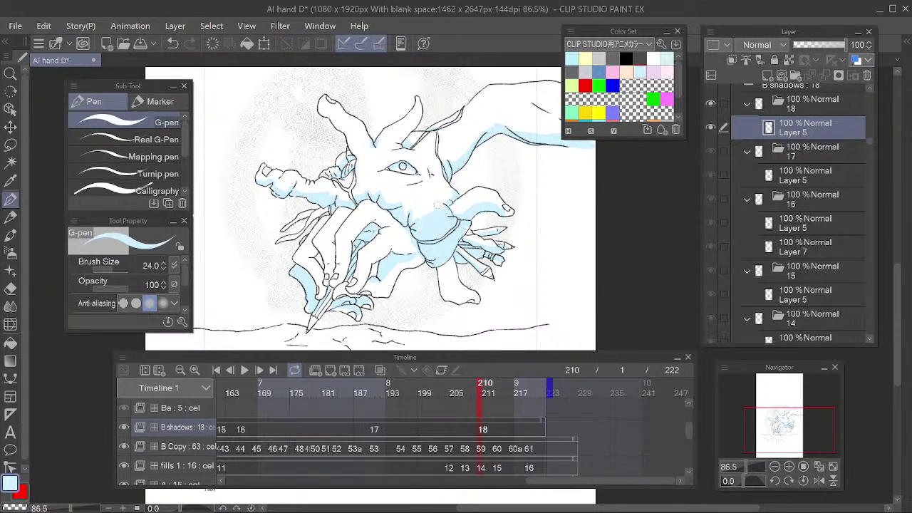
{"action": "key", "text": "e"}
{"action": "left_click_drag", "start_coordinate": [418, 217], "coordinate": [433, 210]}
{"action": "key", "text": "p"}
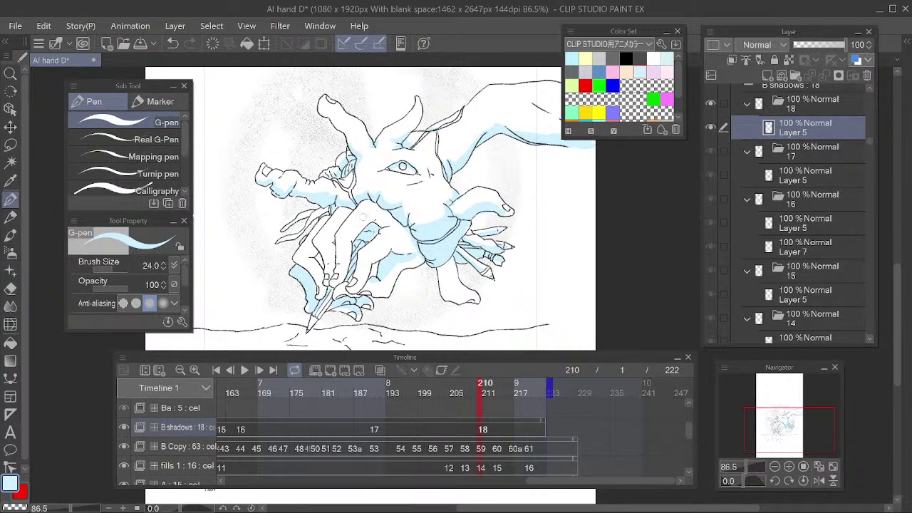
{"action": "left_click_drag", "start_coordinate": [351, 245], "coordinate": [366, 225]}
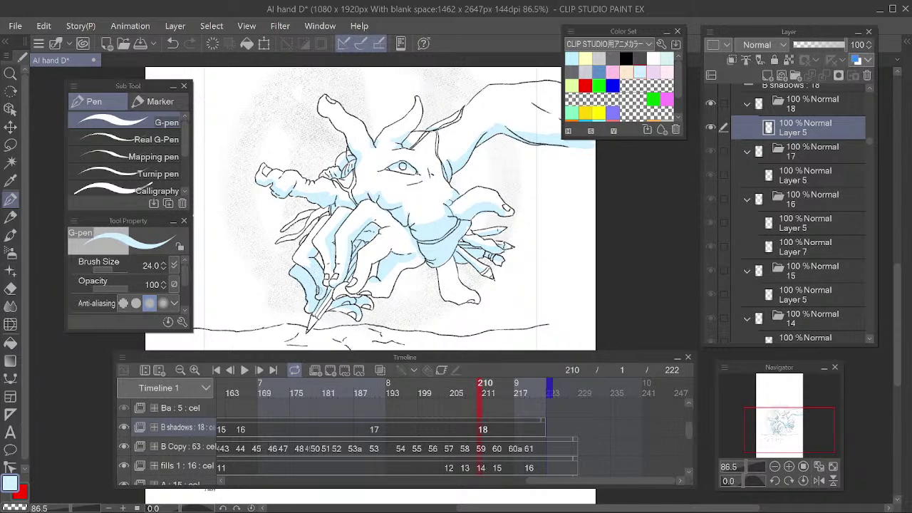
{"action": "key", "text": "e"}
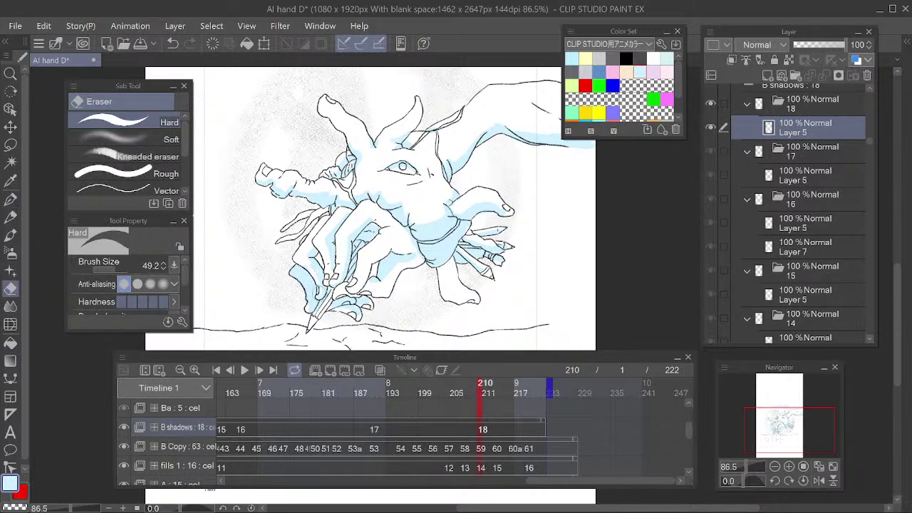
{"action": "key", "text": "p"}
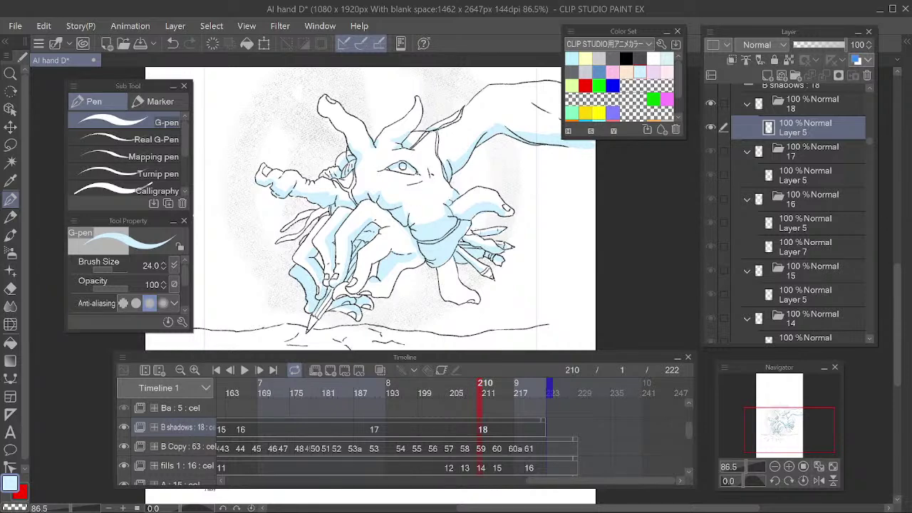
Fill the downward-pointing finger and the shaded area behind the gripping hand with light blue, touching up the palm shadow
{"action": "left_click_drag", "start_coordinate": [475, 277], "coordinate": [486, 266]}
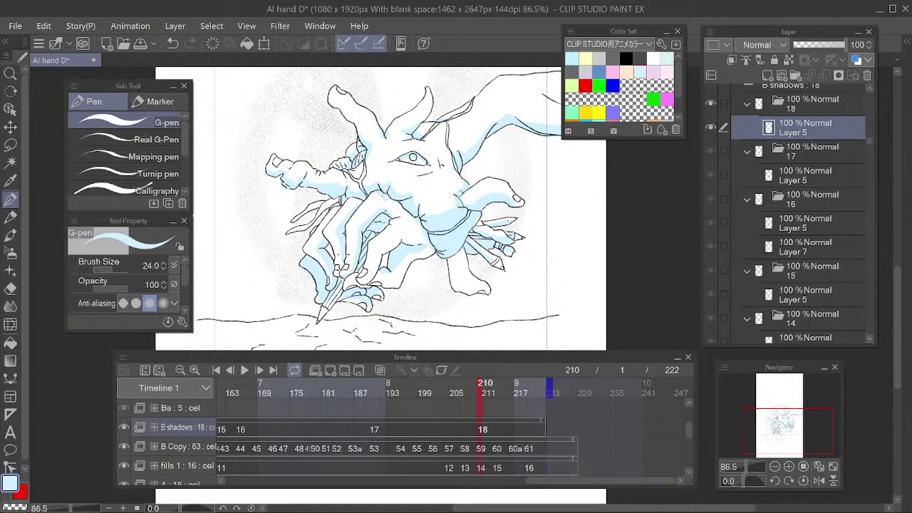
{"action": "key", "text": "e"}
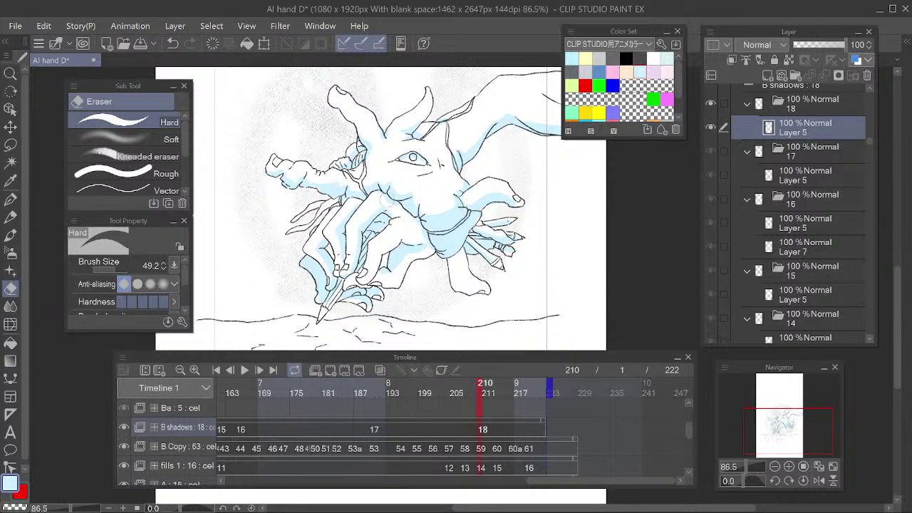
{"action": "key", "text": "p"}
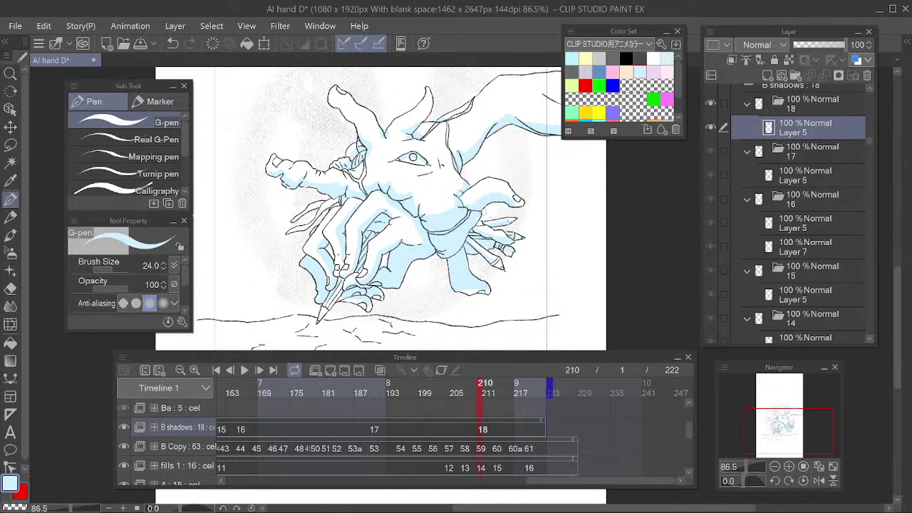
{"action": "left_click_drag", "start_coordinate": [516, 228], "coordinate": [520, 228]}
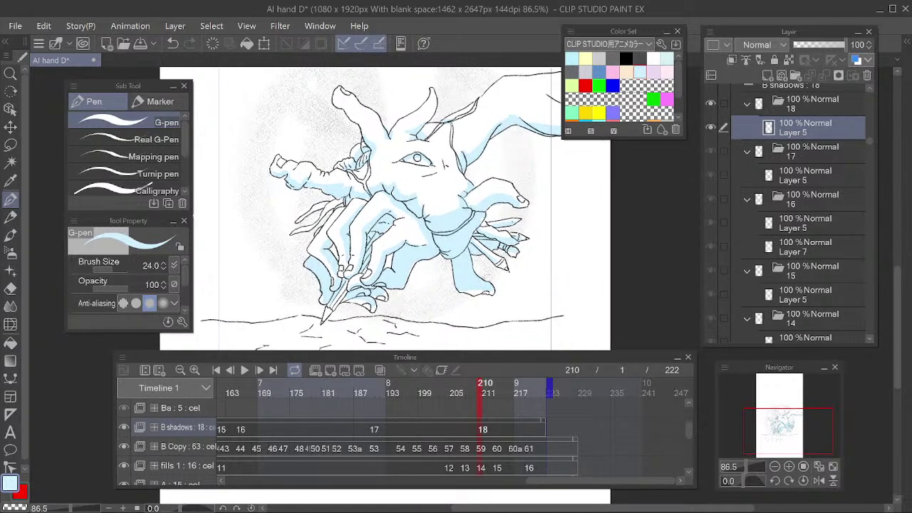
{"action": "left_click_drag", "start_coordinate": [432, 199], "coordinate": [431, 208]}
{"action": "left_click_drag", "start_coordinate": [489, 196], "coordinate": [502, 195]}
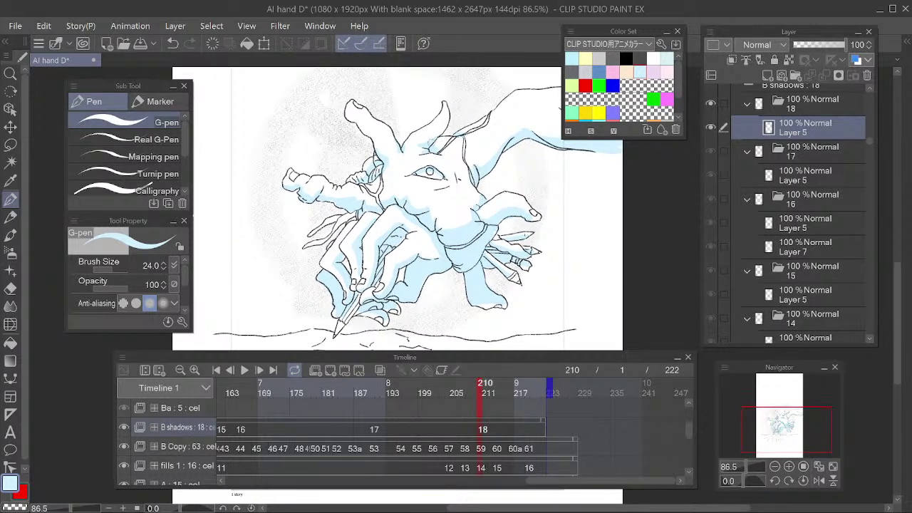
{"action": "key", "text": "p"}
{"action": "left_click_drag", "start_coordinate": [431, 210], "coordinate": [470, 195]}
{"action": "mouse_move", "coordinate": [436, 226]}
{"action": "left_mouse_down"}
{"action": "mouse_move", "coordinate": [468, 206]}
{"action": "mouse_move", "coordinate": [473, 212]}
{"action": "left_mouse_up"}
{"action": "left_click_drag", "start_coordinate": [448, 232], "coordinate": [478, 214]}
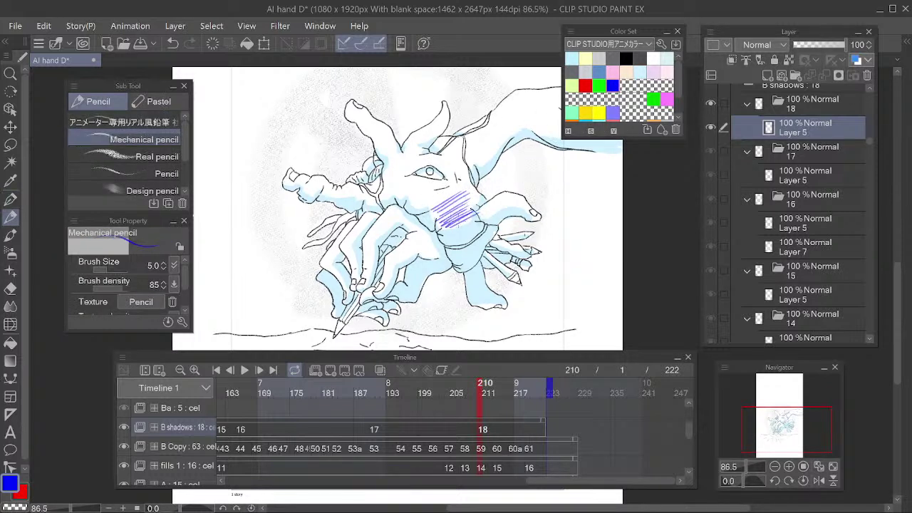
{"action": "key", "text": "ctrl+z"}
{"action": "key", "text": "ctrl+z"}
{"action": "key", "text": "ctrl+z"}
{"action": "key", "text": "ctrl+z"}
{"action": "key", "text": "ctrl+z"}
{"action": "key", "text": "ctrl+z"}
{"action": "key", "text": "ctrl+z"}
{"action": "key", "text": "ctrl+z"}
{"action": "key", "text": "ctrl+z"}
{"action": "key", "text": "ctrl+z"}
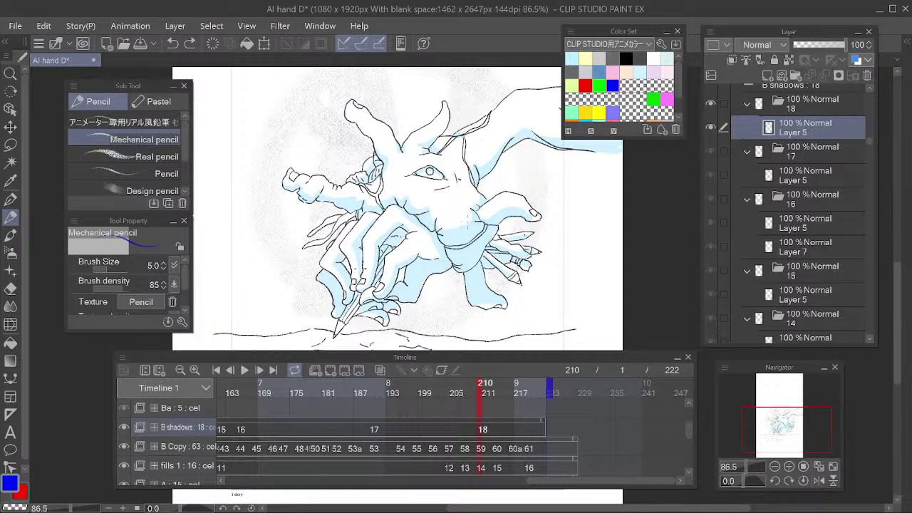
Add a new raster layer above Layer 5 inside the cel 18 folder at frame 210
{"action": "left_click_drag", "start_coordinate": [472, 390], "coordinate": [479, 409]}
{"action": "scroll", "coordinate": [783, 177], "scroll_direction": "up", "scroll_amount": 2}
{"action": "left_click", "coordinate": [767, 76]}
{"action": "left_click_drag", "start_coordinate": [570, 241], "coordinate": [589, 238]}
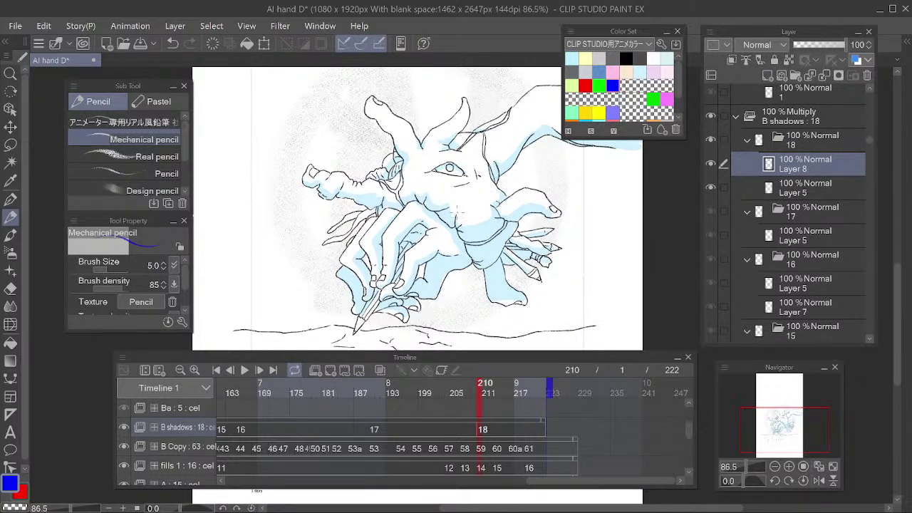
Trace the shadow edge across the lower palm and the start of the forearm with the blue Mechanical pencil, erasing stray line parts
{"action": "left_click_drag", "start_coordinate": [460, 225], "coordinate": [499, 216]}
{"action": "key", "text": "e"}
{"action": "left_click_drag", "start_coordinate": [502, 191], "coordinate": [497, 202]}
{"action": "key", "text": "p"}
{"action": "mouse_move", "coordinate": [552, 162]}
{"action": "left_mouse_down"}
{"action": "mouse_move", "coordinate": [519, 187]}
{"action": "mouse_move", "coordinate": [506, 153]}
{"action": "left_mouse_up"}
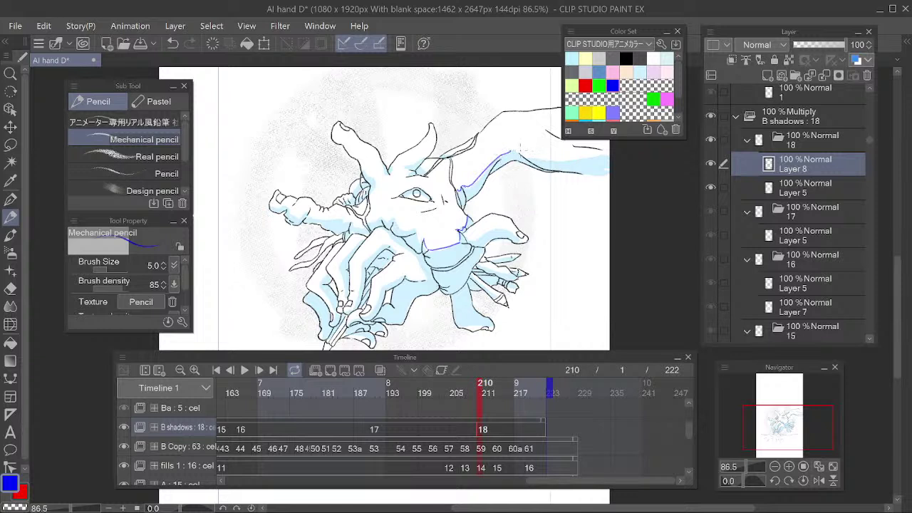
Draw blue guide lines along the forearm's shadow, the upright finger's base and the right-hand finger
{"action": "left_click_drag", "start_coordinate": [571, 162], "coordinate": [611, 154]}
{"action": "left_click_drag", "start_coordinate": [426, 157], "coordinate": [404, 170]}
{"action": "left_click_drag", "start_coordinate": [523, 215], "coordinate": [532, 194]}
{"action": "left_click_drag", "start_coordinate": [485, 215], "coordinate": [509, 208]}
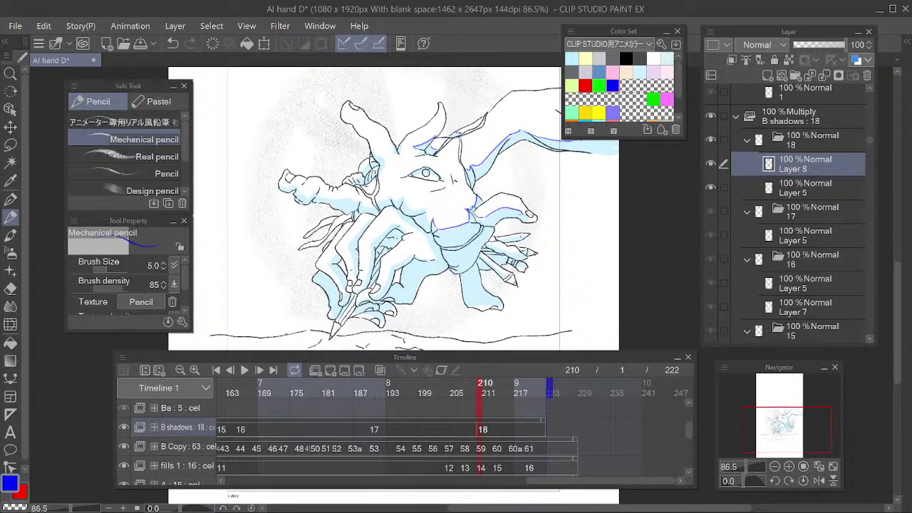
Outline in blue the shadow edges on the right-hand pencils, the downward finger's tip and the upper gripping fingers
{"action": "left_click_drag", "start_coordinate": [498, 243], "coordinate": [527, 234]}
{"action": "mouse_move", "coordinate": [385, 231]}
{"action": "left_mouse_down"}
{"action": "mouse_move", "coordinate": [368, 247]}
{"action": "mouse_move", "coordinate": [366, 277]}
{"action": "mouse_move", "coordinate": [354, 245]}
{"action": "mouse_move", "coordinate": [368, 223]}
{"action": "mouse_move", "coordinate": [348, 246]}
{"action": "left_mouse_up"}
{"action": "key", "text": "e"}
{"action": "key", "text": "p"}
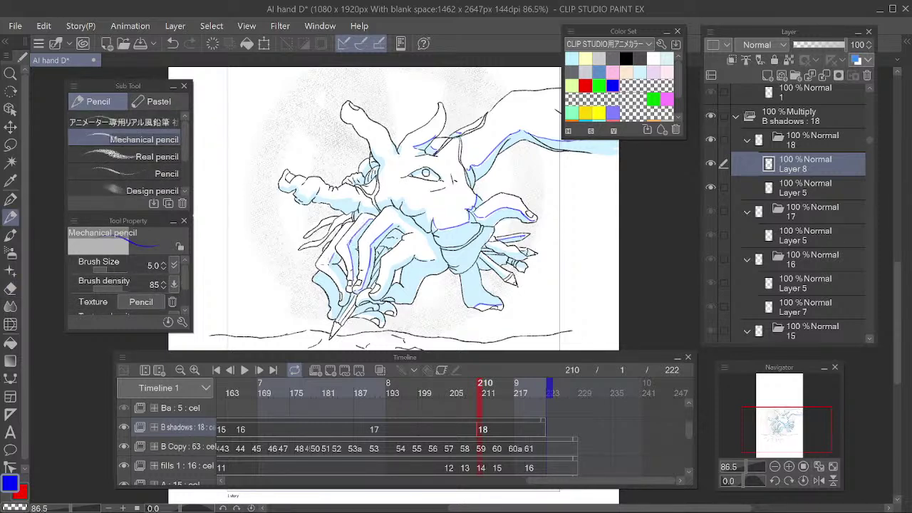
Trace the blue shadow edges on the leftmost gripping finger and the fingertips around the pencil, cleaning up with the eraser
{"action": "left_click_drag", "start_coordinate": [334, 289], "coordinate": [344, 274]}
{"action": "key", "text": "e"}
{"action": "left_click_drag", "start_coordinate": [326, 300], "coordinate": [335, 317]}
{"action": "key", "text": "p"}
{"action": "key", "text": "e"}
{"action": "key", "text": "p"}
{"action": "key", "text": "e"}
{"action": "left_click_drag", "start_coordinate": [369, 296], "coordinate": [362, 303]}
{"action": "key", "text": "p"}
Draw the blue shadow edge along the inner gripping finger and its knuckle, erasing and undoing stray strokes
{"action": "mouse_move", "coordinate": [391, 259]}
{"action": "left_mouse_down"}
{"action": "mouse_move", "coordinate": [375, 296]}
{"action": "mouse_move", "coordinate": [390, 266]}
{"action": "mouse_move", "coordinate": [415, 254]}
{"action": "left_mouse_up"}
{"action": "key", "text": "e"}
{"action": "key", "text": "p"}
{"action": "key", "text": "e"}
{"action": "key", "text": "p"}
{"action": "mouse_move", "coordinate": [430, 248]}
{"action": "left_mouse_down"}
{"action": "mouse_move", "coordinate": [416, 262]}
{"action": "mouse_move", "coordinate": [432, 246]}
{"action": "left_mouse_up"}
{"action": "key", "text": "e"}
{"action": "key", "text": "p"}
{"action": "key", "text": "ctrl+z"}
{"action": "left_click_drag", "start_coordinate": [391, 219], "coordinate": [402, 208]}
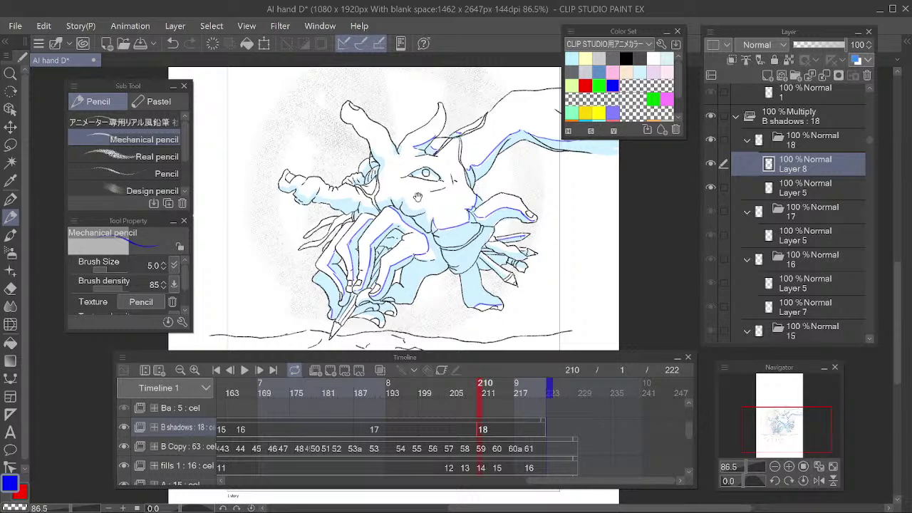
Trace the blue shadow edge along the palm's underside above the gripping fingers, refining it with the eraser
{"action": "left_click_drag", "start_coordinate": [507, 243], "coordinate": [522, 241]}
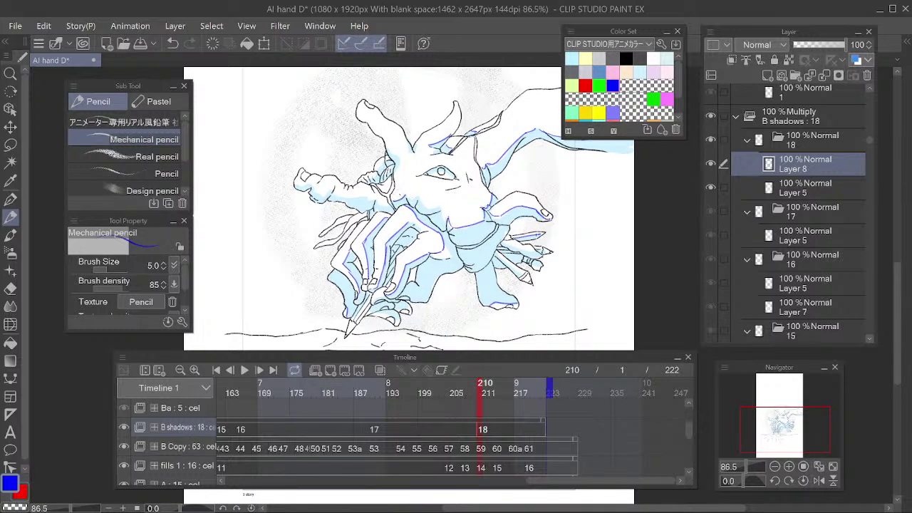
{"action": "key", "text": "e"}
{"action": "mouse_move", "coordinate": [406, 204]}
{"action": "left_mouse_down"}
{"action": "mouse_move", "coordinate": [414, 195]}
{"action": "mouse_move", "coordinate": [390, 205]}
{"action": "mouse_move", "coordinate": [404, 190]}
{"action": "mouse_move", "coordinate": [453, 219]}
{"action": "left_mouse_up"}
{"action": "key", "text": "p"}
{"action": "key", "text": "e"}
{"action": "key", "text": "p"}
{"action": "key", "text": "e"}
{"action": "mouse_move", "coordinate": [428, 191]}
{"action": "left_mouse_down"}
{"action": "mouse_move", "coordinate": [416, 196]}
{"action": "mouse_move", "coordinate": [439, 208]}
{"action": "left_mouse_up"}
{"action": "key", "text": "p"}
{"action": "left_click_drag", "start_coordinate": [483, 254], "coordinate": [469, 283]}
{"action": "key", "text": "e"}
{"action": "key", "text": "p"}
{"action": "key", "text": "space"}
{"action": "left_click_drag", "start_coordinate": [457, 227], "coordinate": [502, 215]}
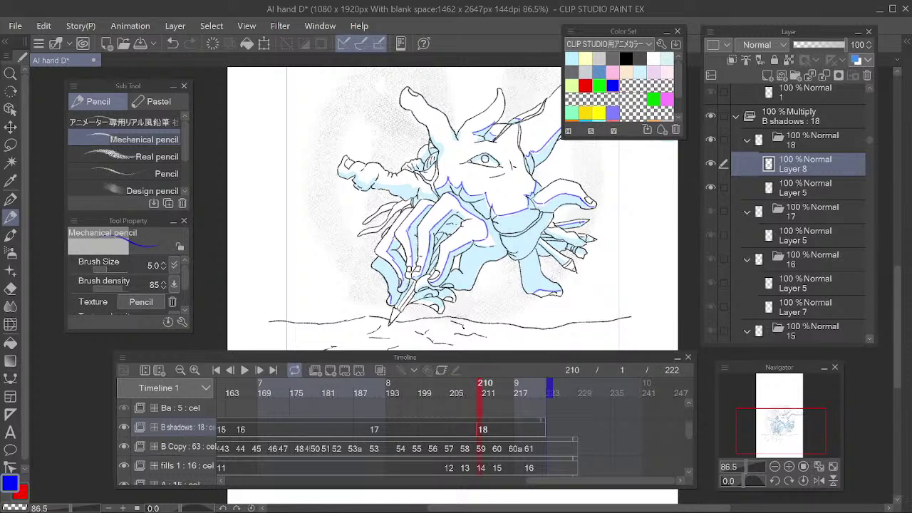
Trace the blue shadow edge along the underside of the left-pointing finger and around the small shapes at its base
{"action": "key", "text": "space"}
{"action": "left_click_drag", "start_coordinate": [350, 137], "coordinate": [332, 158]}
{"action": "mouse_move", "coordinate": [319, 194]}
{"action": "left_mouse_down"}
{"action": "mouse_move", "coordinate": [361, 191]}
{"action": "mouse_move", "coordinate": [396, 214]}
{"action": "left_mouse_up"}
{"action": "key", "text": "e"}
{"action": "key", "text": "p"}
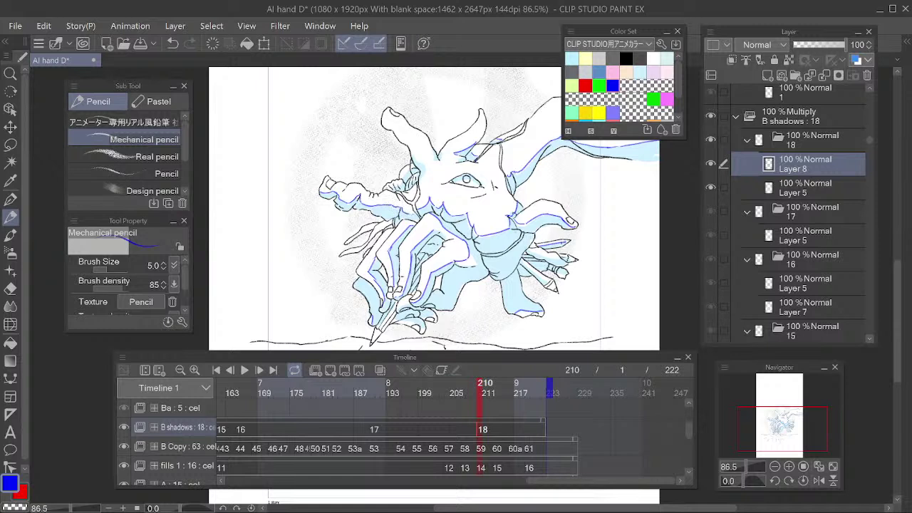
{"action": "mouse_move", "coordinate": [400, 186]}
{"action": "left_mouse_down"}
{"action": "mouse_move", "coordinate": [387, 190]}
{"action": "mouse_move", "coordinate": [403, 182]}
{"action": "left_mouse_up"}
{"action": "key", "text": "e"}
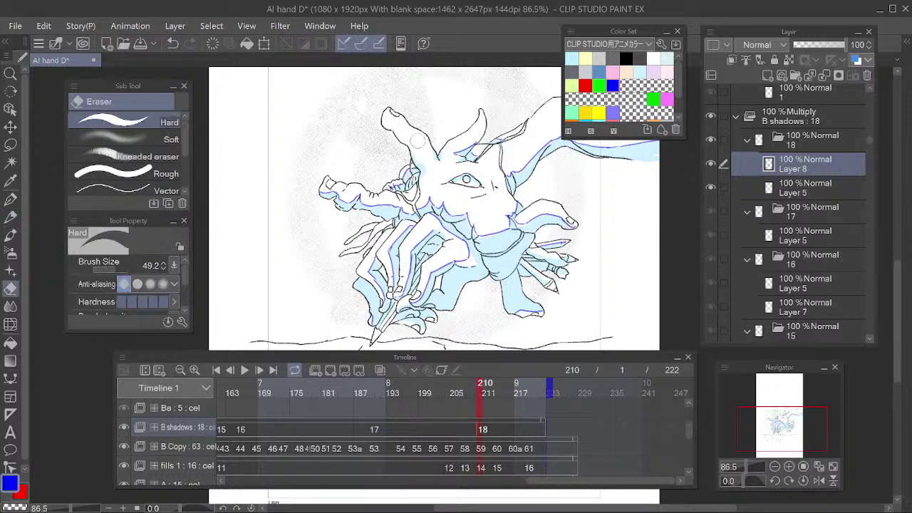
Touch up the light-blue shadow on Layer 5 and outline the eye's shadow in thin blue lines on Layer 8
{"action": "left_click", "coordinate": [784, 185]}
{"action": "left_click", "coordinate": [631, 86]}
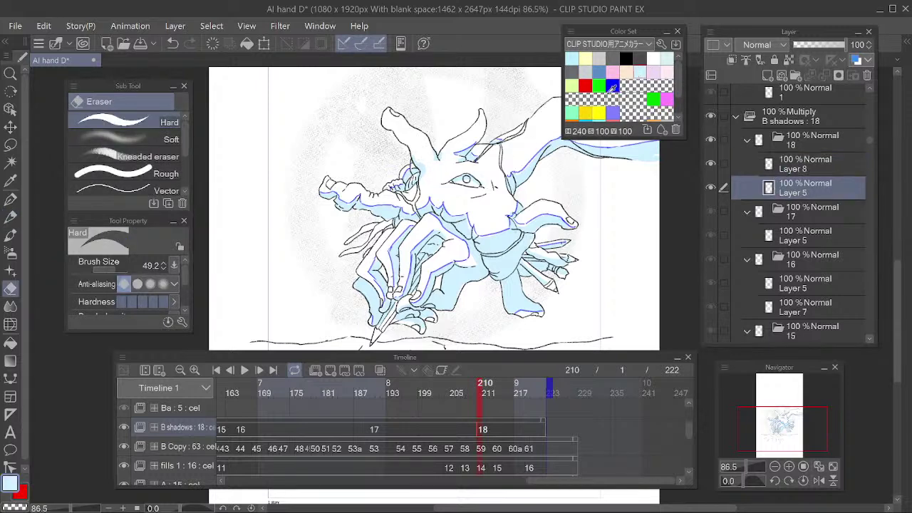
{"action": "key", "text": "p"}
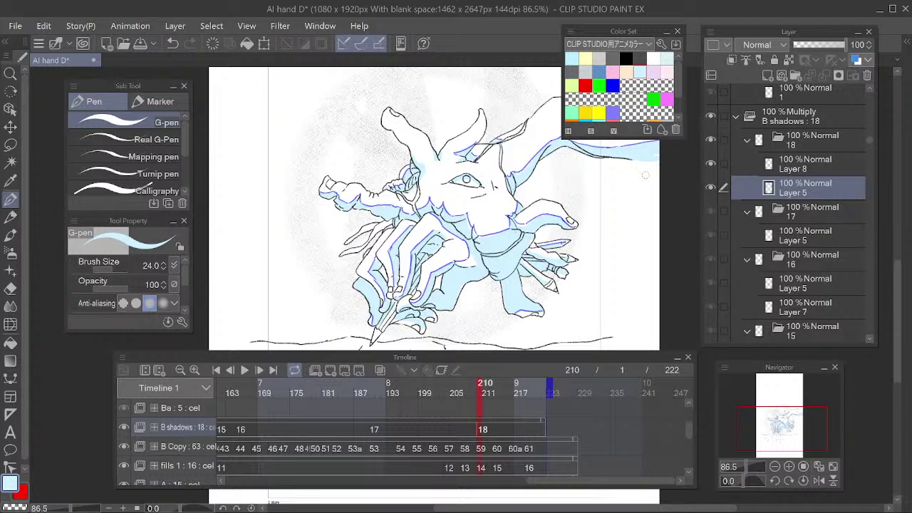
{"action": "left_click", "coordinate": [794, 171]}
{"action": "left_click", "coordinate": [611, 85]}
{"action": "key", "text": "e"}
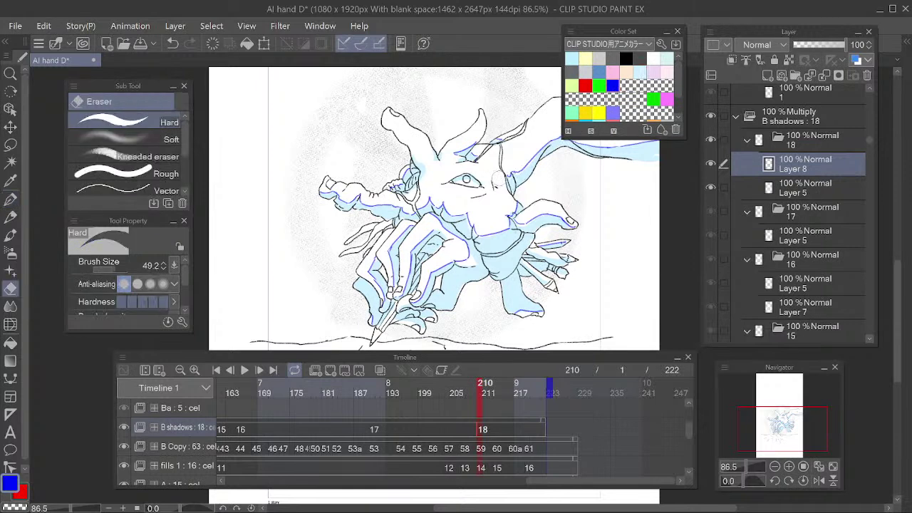
{"action": "key", "text": "p"}
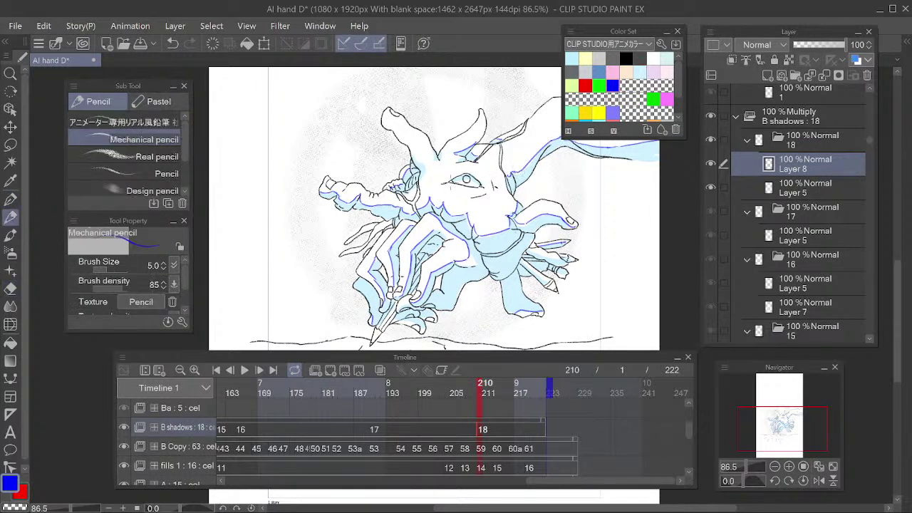
{"action": "key", "text": "p"}
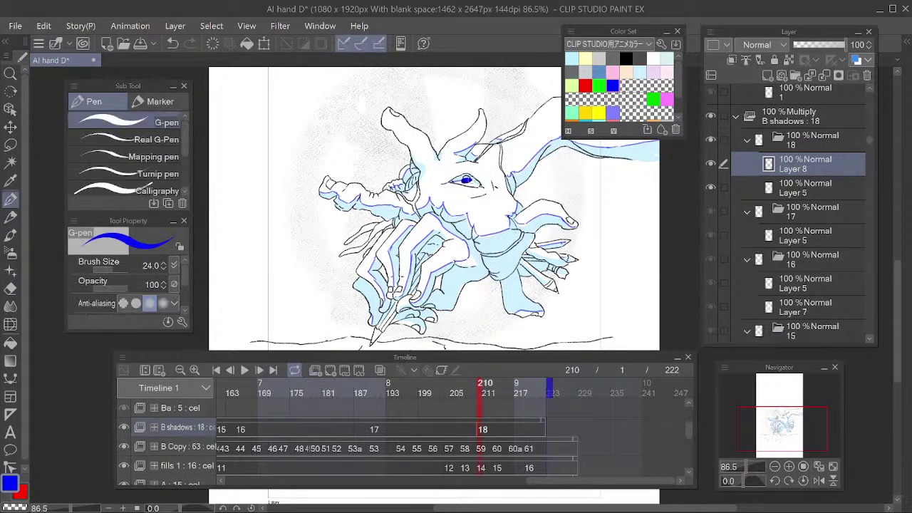
{"action": "key", "text": "e"}
{"action": "key", "text": "p"}
{"action": "left_click_drag", "start_coordinate": [451, 179], "coordinate": [480, 187]}
{"action": "key", "text": "e"}
{"action": "key", "text": "p"}
Draw blue shadow marks on the creases below and beside the eye on Layer 8
{"action": "key", "text": "space"}
{"action": "left_click_drag", "start_coordinate": [597, 195], "coordinate": [524, 190]}
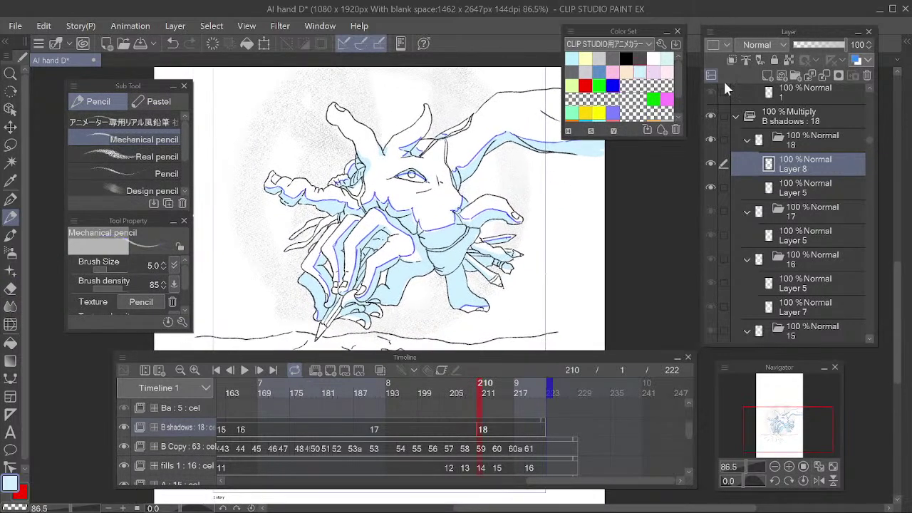
{"action": "left_click", "coordinate": [613, 86]}
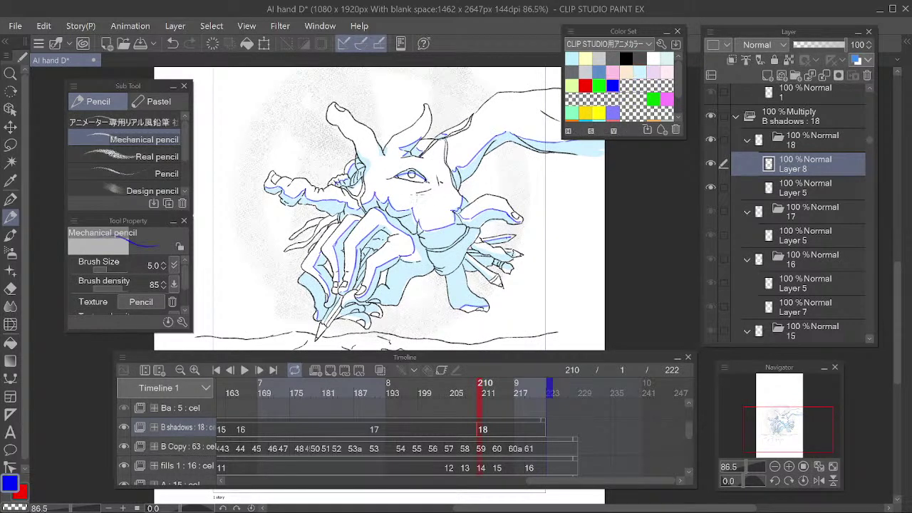
{"action": "left_click_drag", "start_coordinate": [432, 192], "coordinate": [443, 185]}
{"action": "key", "text": "e"}
{"action": "key", "text": "p"}
{"action": "left_click_drag", "start_coordinate": [588, 222], "coordinate": [609, 227]}
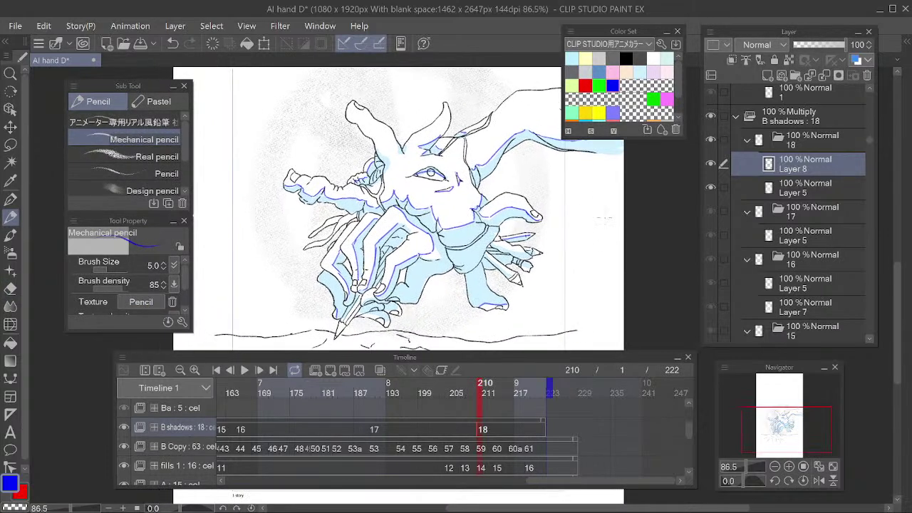
Trace the blue shadow edges on the left-hand pencils with the Mechanical pencil, cleaning up with the eraser
{"action": "key", "text": "e"}
{"action": "key", "text": "p"}
{"action": "key", "text": "e"}
{"action": "key", "text": "p"}
{"action": "key", "text": "e"}
{"action": "key", "text": "p"}
{"action": "key", "text": "e"}
{"action": "key", "text": "p"}
{"action": "left_click_drag", "start_coordinate": [325, 242], "coordinate": [313, 249]}
{"action": "key", "text": "e"}
{"action": "key", "text": "p"}
{"action": "key", "text": "e"}
{"action": "key", "text": "p"}
{"action": "key", "text": "e"}
{"action": "key", "text": "p"}
{"action": "key", "text": "e"}
{"action": "key", "text": "p"}
Shade the held drawing pencil light blue on Layer 5 and outline its shadow in blue on Layer 8
{"action": "left_click", "coordinate": [791, 192]}
{"action": "left_click", "coordinate": [641, 74]}
{"action": "key", "text": "p"}
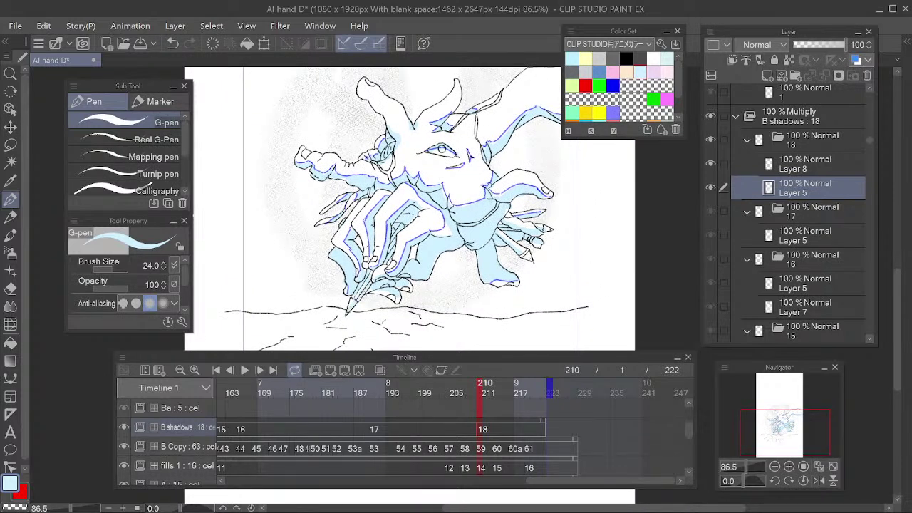
{"action": "left_click", "coordinate": [797, 165]}
{"action": "key", "text": "p"}
{"action": "left_click", "coordinate": [613, 85]}
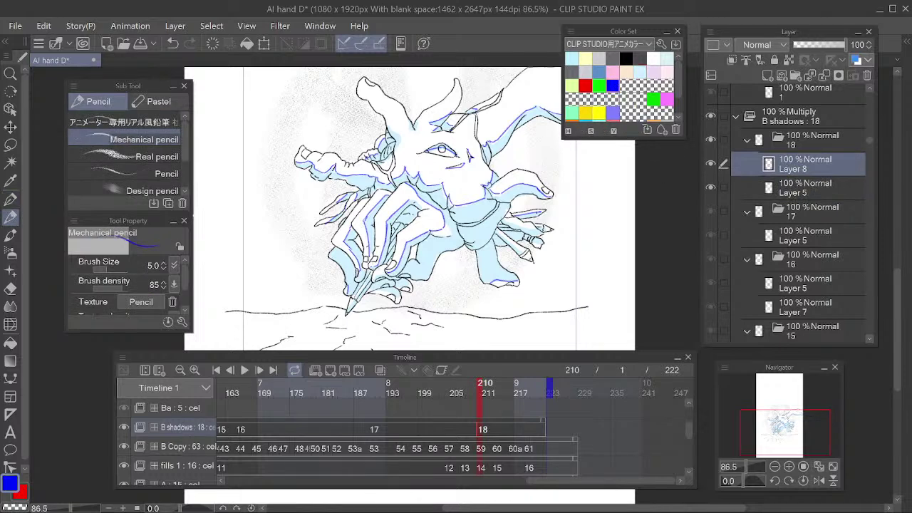
{"action": "left_click_drag", "start_coordinate": [371, 283], "coordinate": [346, 314]}
Erase excess fill around the held pencil on Layer 5 and refine its blue edge on Layer 8 with the size 4.0 animator pencil
{"action": "left_click", "coordinate": [783, 187]}
{"action": "key", "text": "p"}
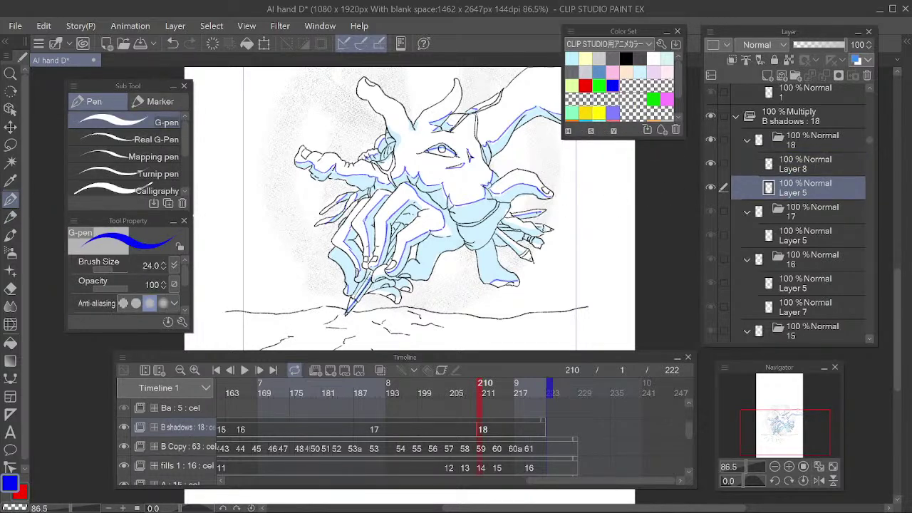
{"action": "key", "text": "e"}
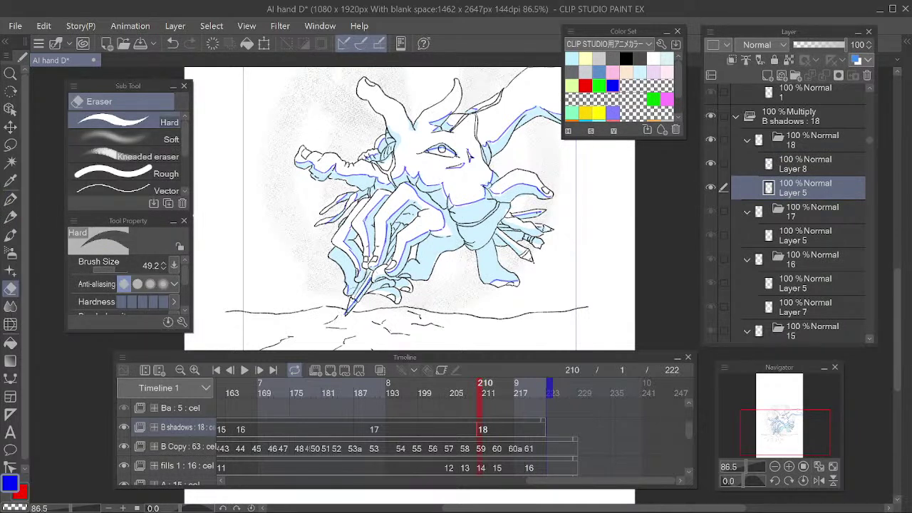
{"action": "left_click", "coordinate": [803, 171]}
{"action": "key", "text": "p"}
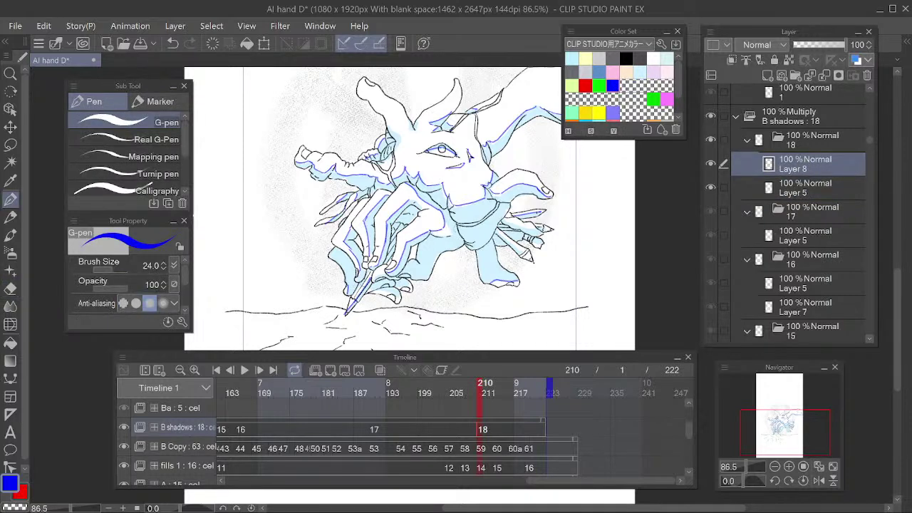
{"action": "key", "text": "e"}
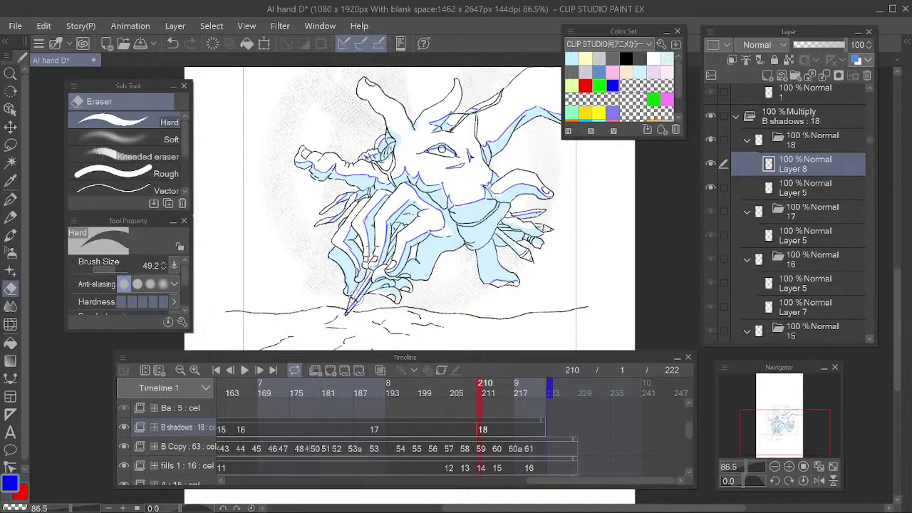
{"action": "key", "text": "p"}
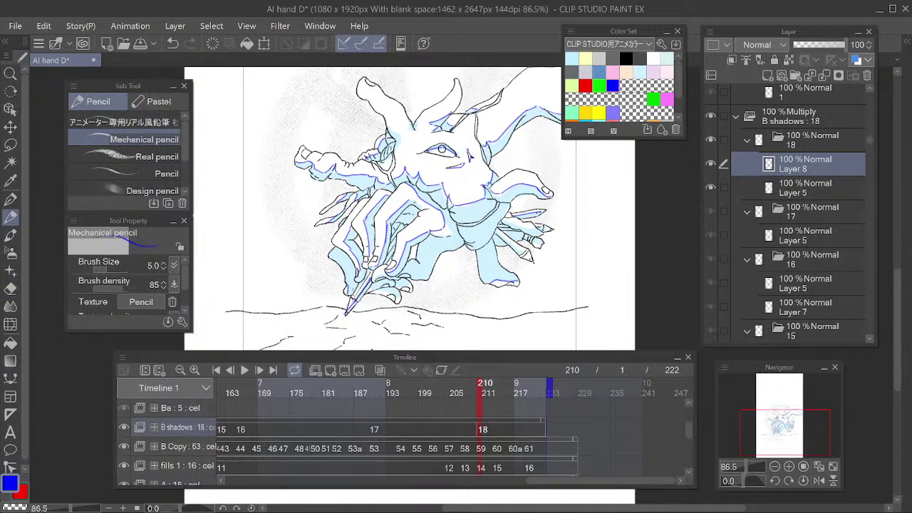
{"action": "left_click", "coordinate": [169, 123]}
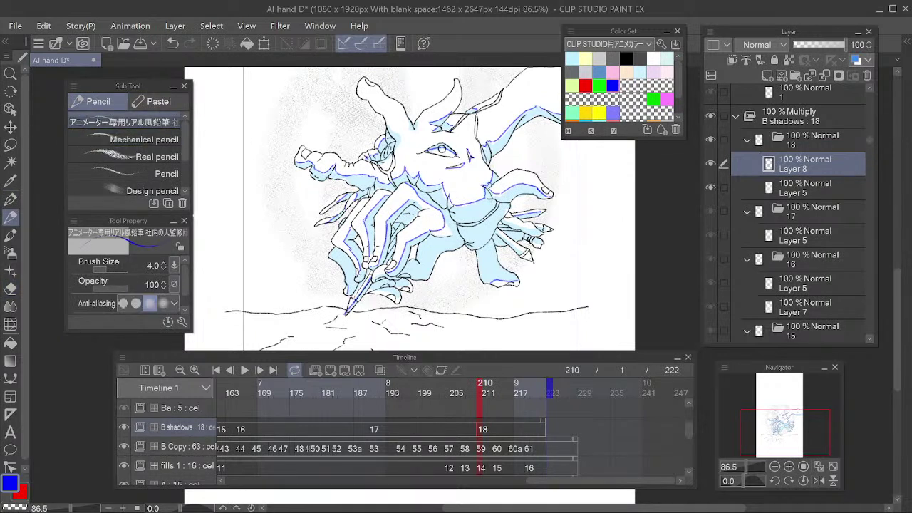
{"action": "left_click_drag", "start_coordinate": [362, 285], "coordinate": [351, 302]}
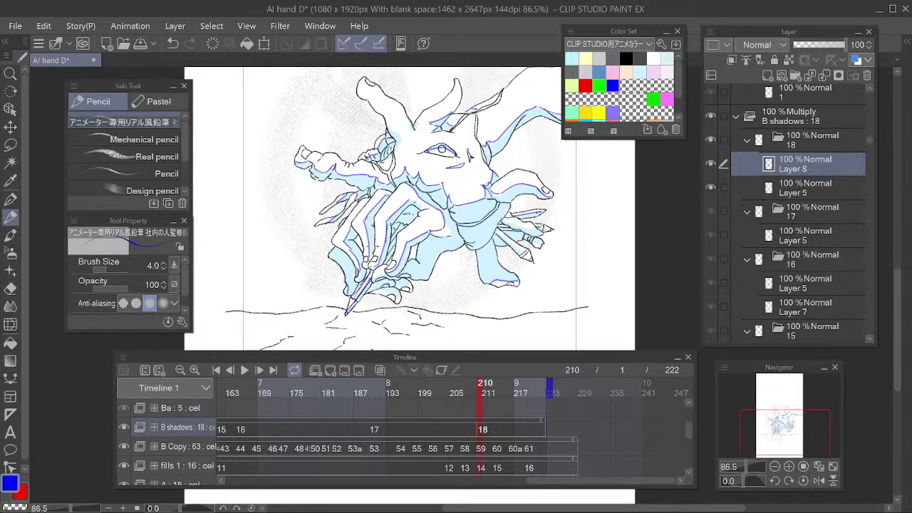
Paint light-blue shadows on the right-hand pencils on Layer 5 with the G-pen
{"action": "left_click_drag", "start_coordinate": [524, 217], "coordinate": [495, 240]}
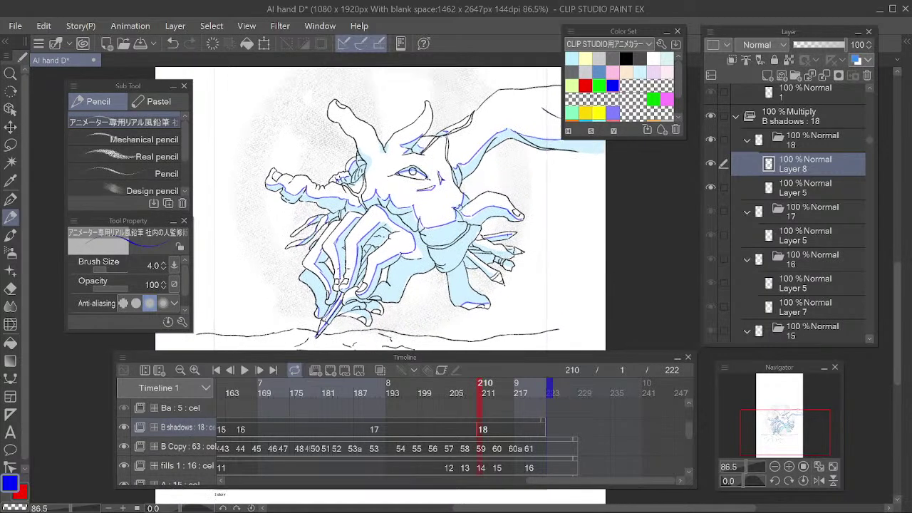
{"action": "left_click", "coordinate": [786, 189]}
{"action": "key", "text": "e"}
{"action": "key", "text": "p"}
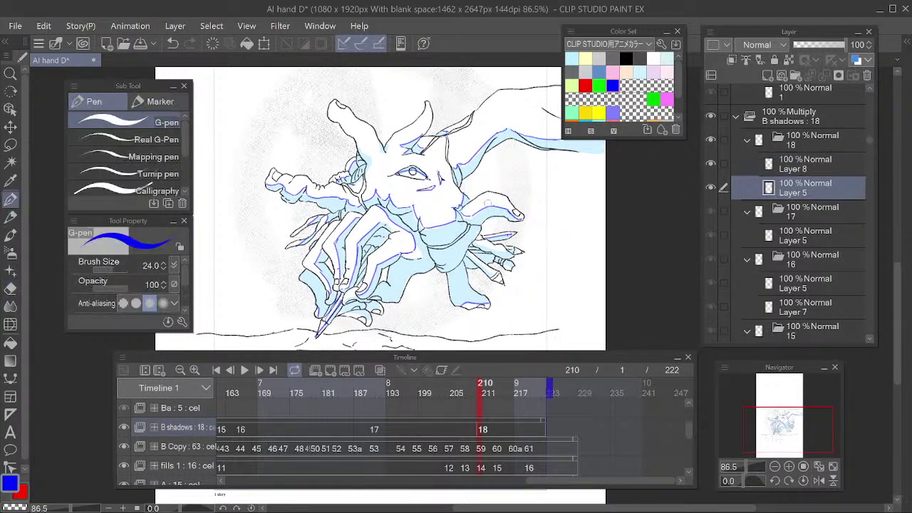
{"action": "left_click", "coordinate": [640, 72]}
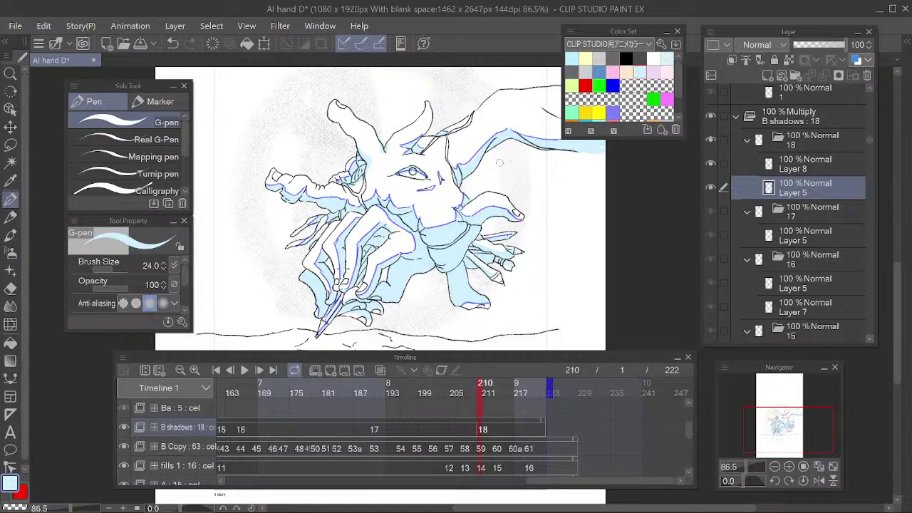
Trace the blue shadow edges along the tip and shaft of the lowest right-hand pencil on Layer 8, refining them with the eraser
{"action": "left_click", "coordinate": [801, 163]}
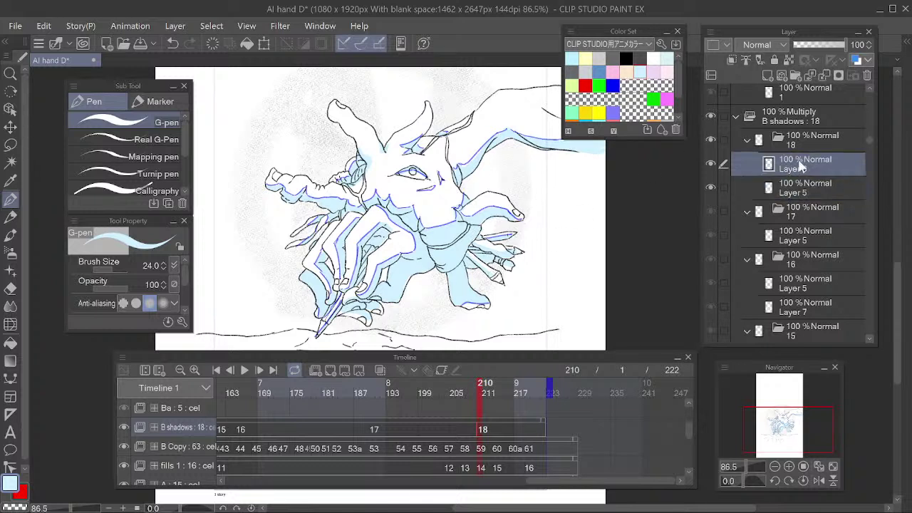
{"action": "left_click", "coordinate": [612, 86]}
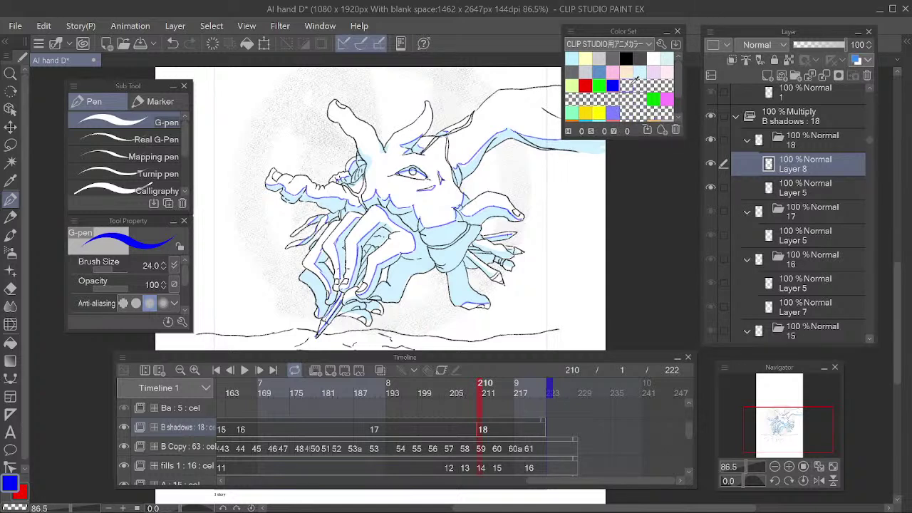
{"action": "key", "text": "p"}
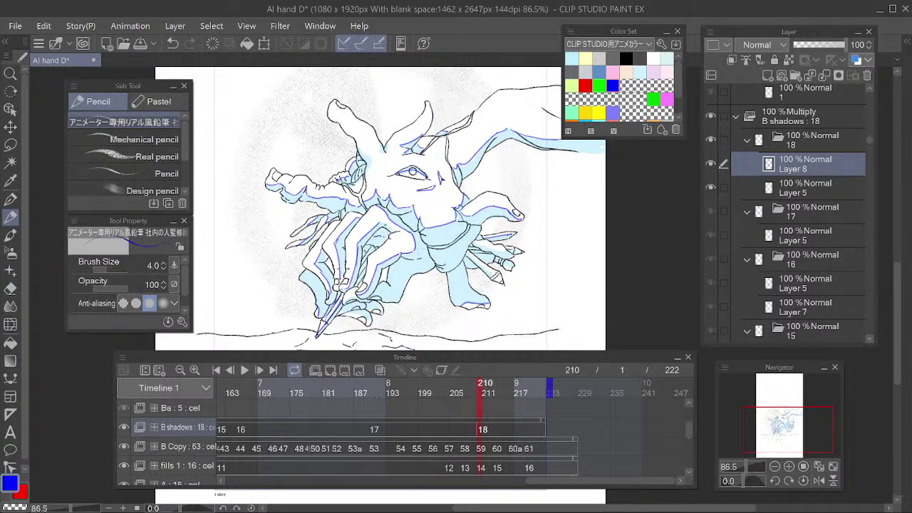
{"action": "left_click_drag", "start_coordinate": [491, 276], "coordinate": [503, 280]}
{"action": "key", "text": "p"}
{"action": "key", "text": "e"}
{"action": "key", "text": "p"}
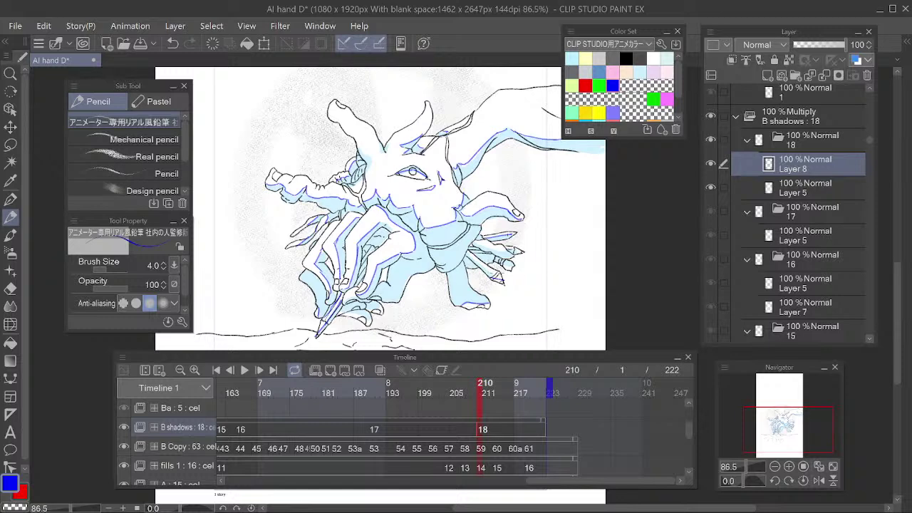
{"action": "key", "text": "e"}
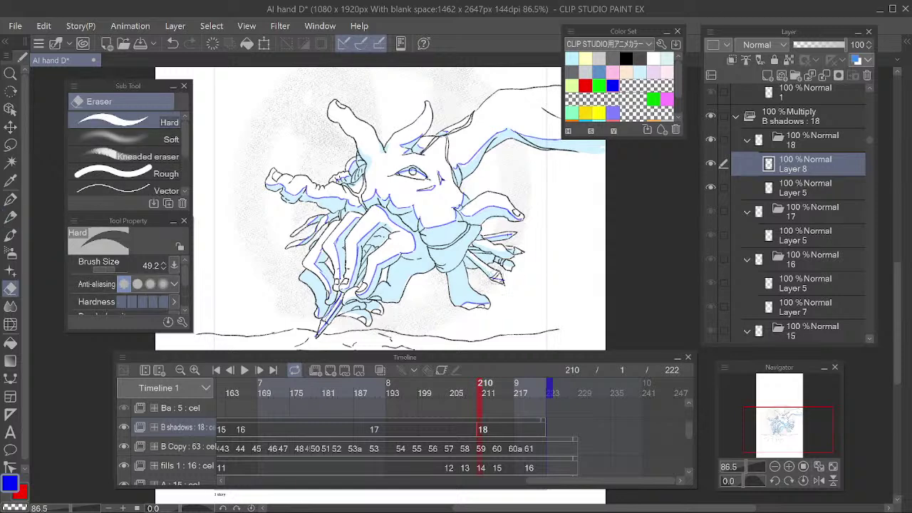
{"action": "key", "text": "p"}
{"action": "key", "text": "e"}
{"action": "key", "text": "p"}
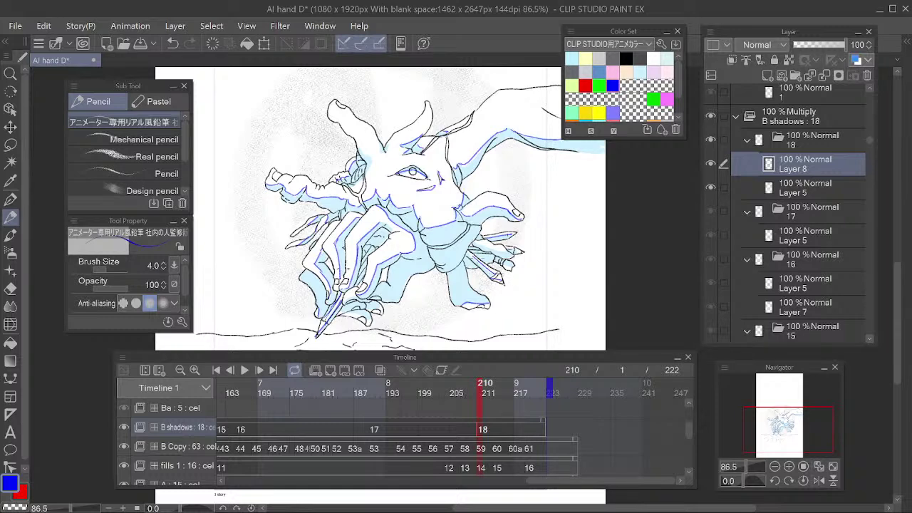
{"action": "key", "text": "e"}
{"action": "key", "text": "p"}
Add light-blue shadow to the remaining right-hand pencils on Layer 5 and outline it in blue on Layer 8
{"action": "left_click", "coordinate": [792, 188]}
{"action": "left_click", "coordinate": [639, 72]}
{"action": "key", "text": "p"}
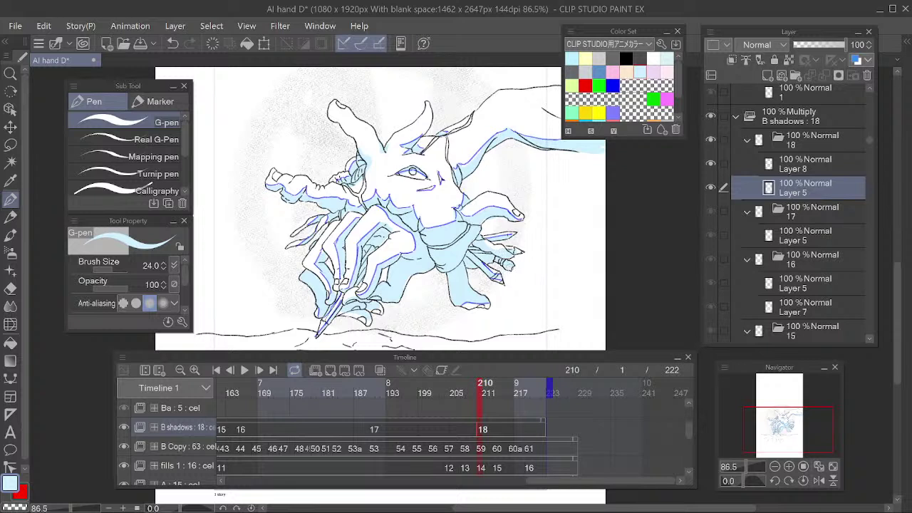
{"action": "left_click", "coordinate": [797, 163]}
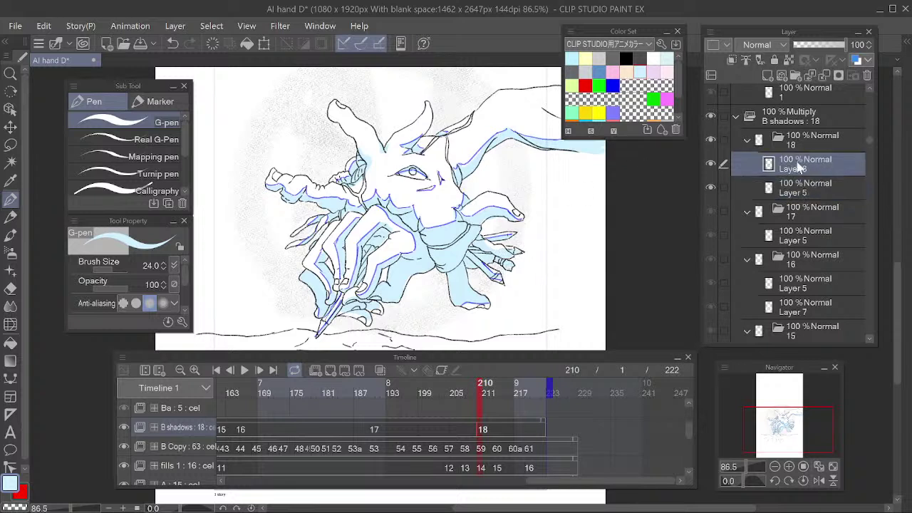
{"action": "key", "text": "p"}
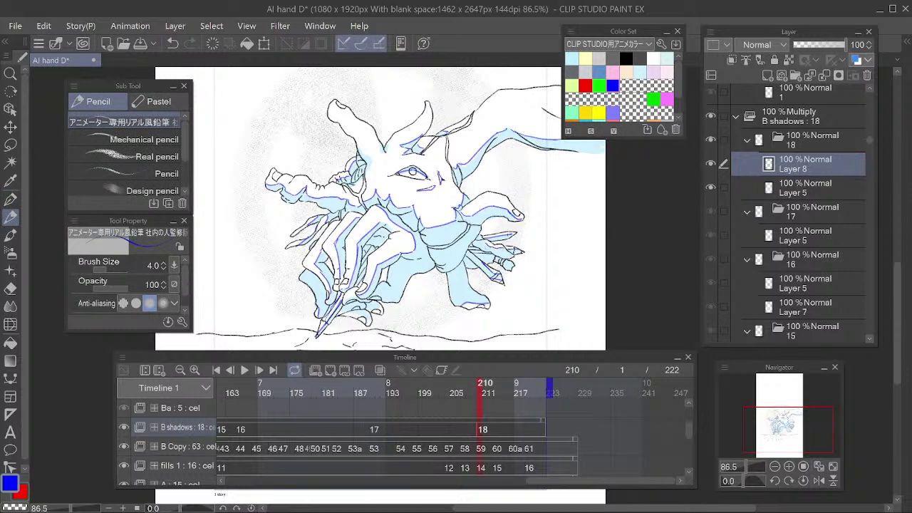
{"action": "scroll", "coordinate": [435, 249], "scroll_direction": "down", "scroll_amount": 1}
{"action": "scroll", "coordinate": [458, 249], "scroll_direction": "up", "scroll_amount": 1}
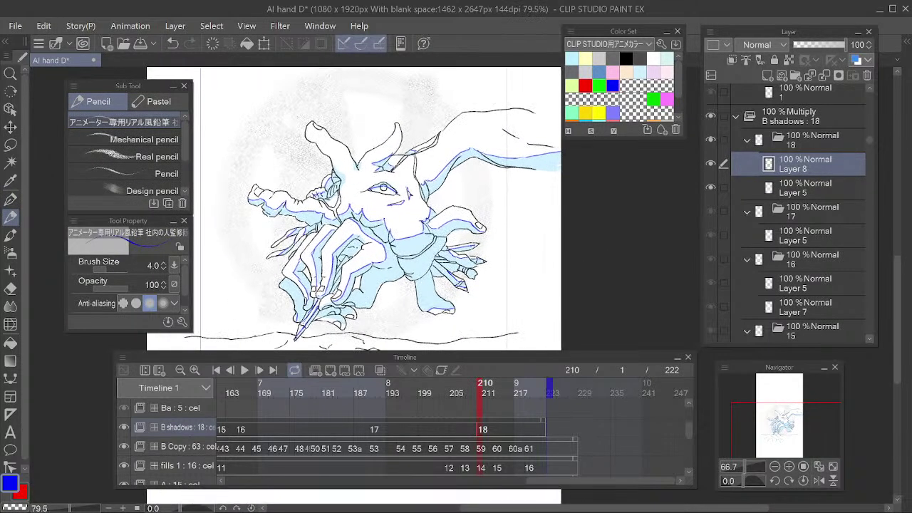
Touch up the light-blue shadow fill around the creature's head on Layer 5 of cel 18 with the G-pen
{"action": "scroll", "coordinate": [470, 249], "scroll_direction": "down", "scroll_amount": 1}
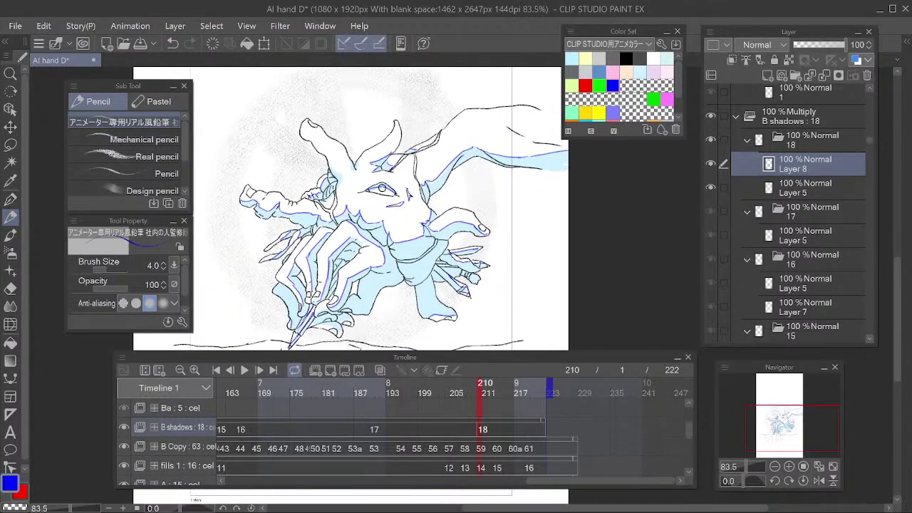
{"action": "scroll", "coordinate": [385, 214], "scroll_direction": "down", "scroll_amount": 2}
{"action": "scroll", "coordinate": [384, 214], "scroll_direction": "up", "scroll_amount": 1}
{"action": "scroll", "coordinate": [385, 207], "scroll_direction": "up", "scroll_amount": 1}
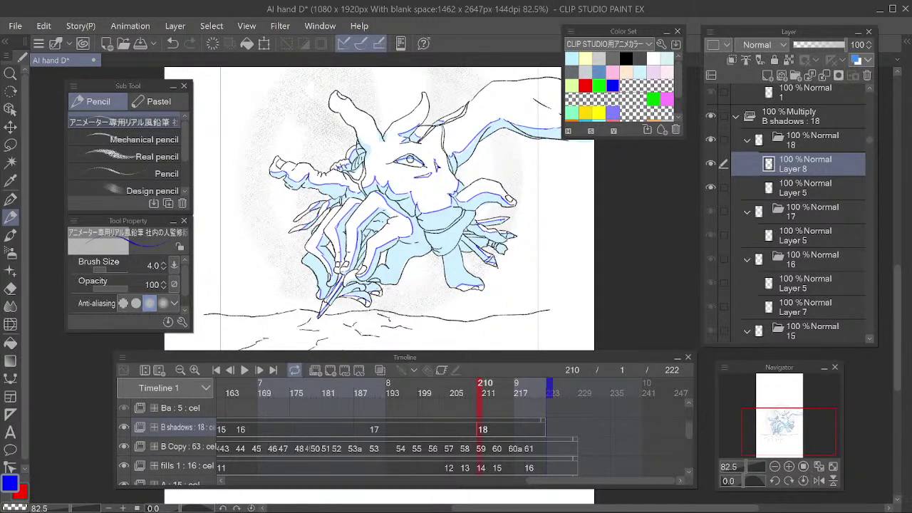
{"action": "left_click", "coordinate": [801, 189]}
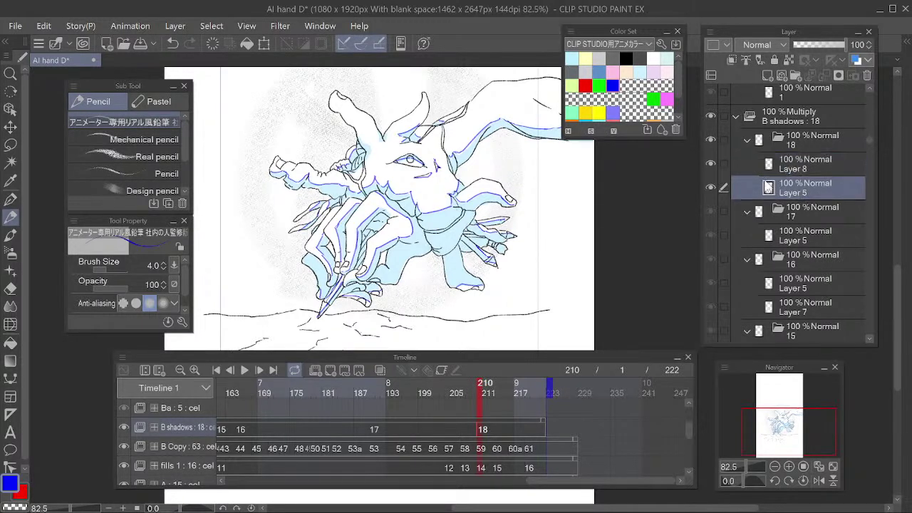
{"action": "key", "text": "p"}
{"action": "key", "text": "e"}
{"action": "left_click", "coordinate": [640, 69]}
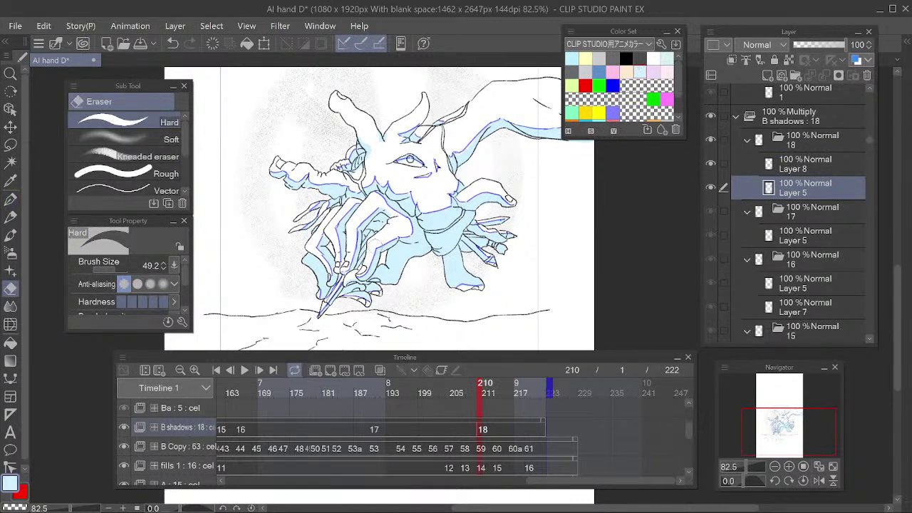
{"action": "key", "text": "p"}
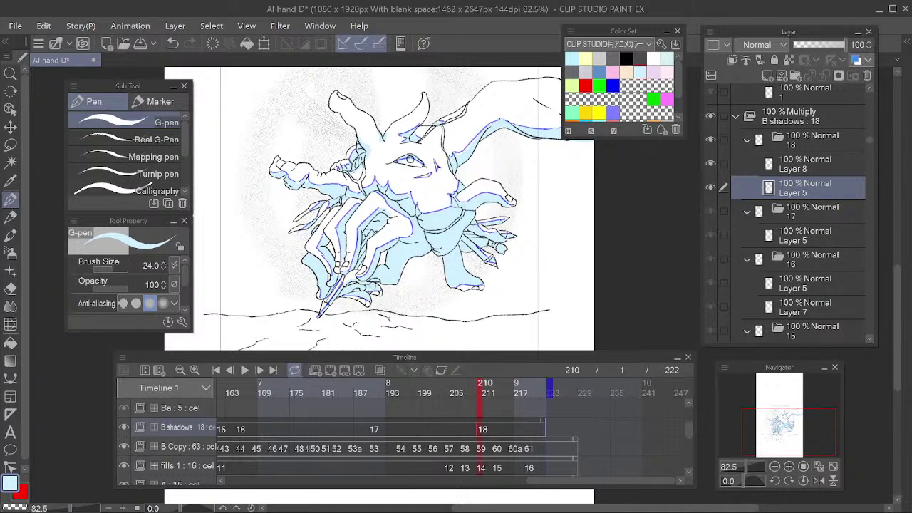
{"action": "left_click_drag", "start_coordinate": [555, 210], "coordinate": [565, 215]}
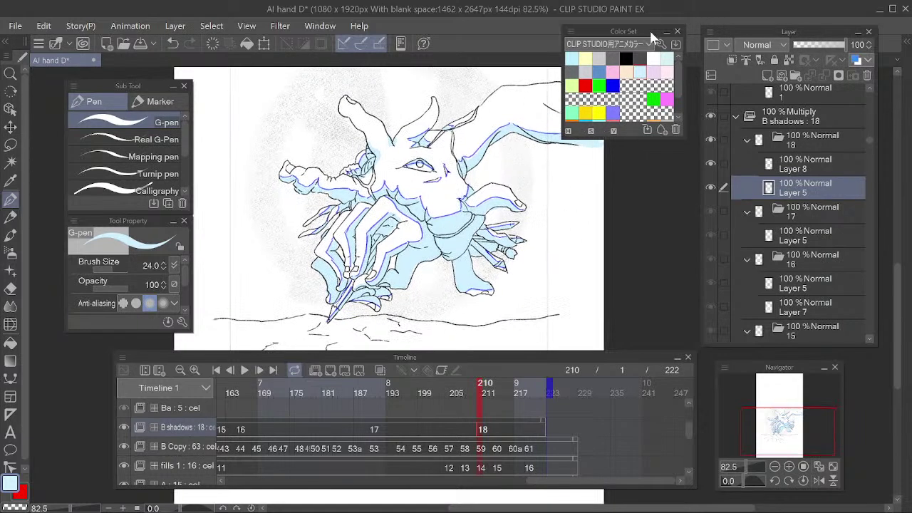
{"action": "left_click_drag", "start_coordinate": [641, 31], "coordinate": [642, 27]}
{"action": "left_click_drag", "start_coordinate": [502, 261], "coordinate": [450, 259]}
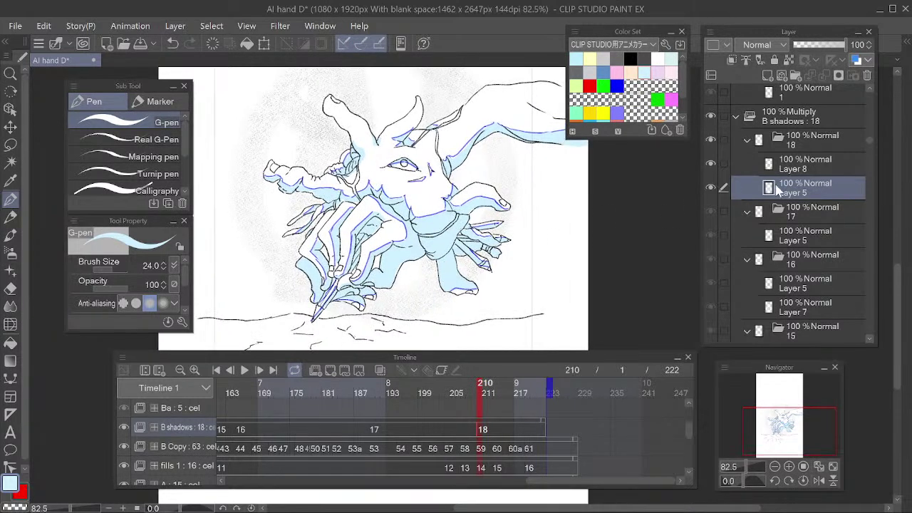
Retouch the shadow outline near the drawing hand's fingertips on Layer 8 of cel 18 with the blue pencil
{"action": "left_click", "coordinate": [798, 167]}
{"action": "left_click", "coordinate": [616, 86]}
{"action": "key", "text": "p"}
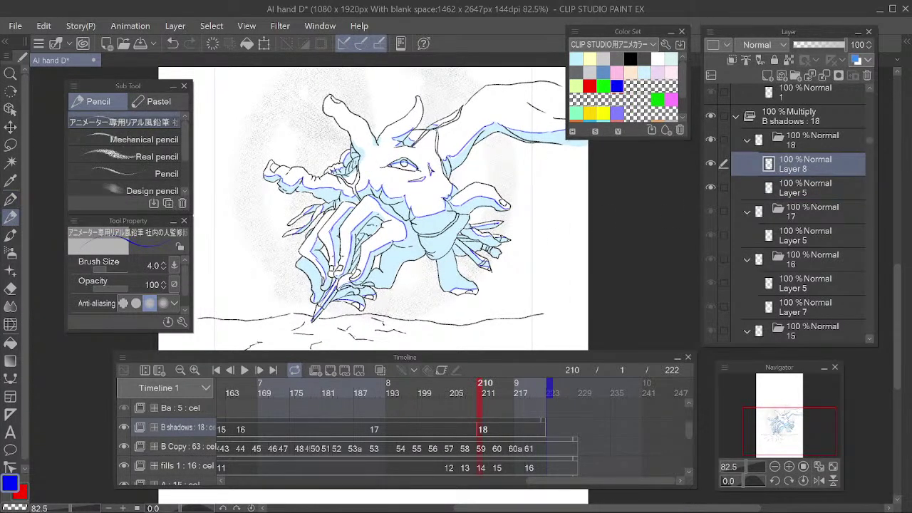
{"action": "key", "text": "ctrl+z"}
{"action": "left_click_drag", "start_coordinate": [347, 284], "coordinate": [337, 289]}
Clean up the shadow fill on Layer 5 of cel 18, and return to the pencil on Layer 8
{"action": "left_click", "coordinate": [792, 189]}
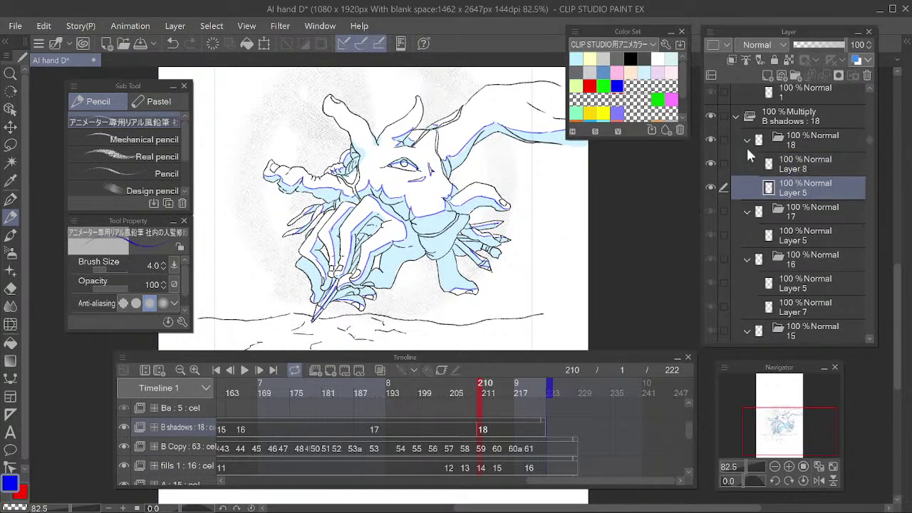
{"action": "left_click_drag", "start_coordinate": [518, 210], "coordinate": [505, 212]}
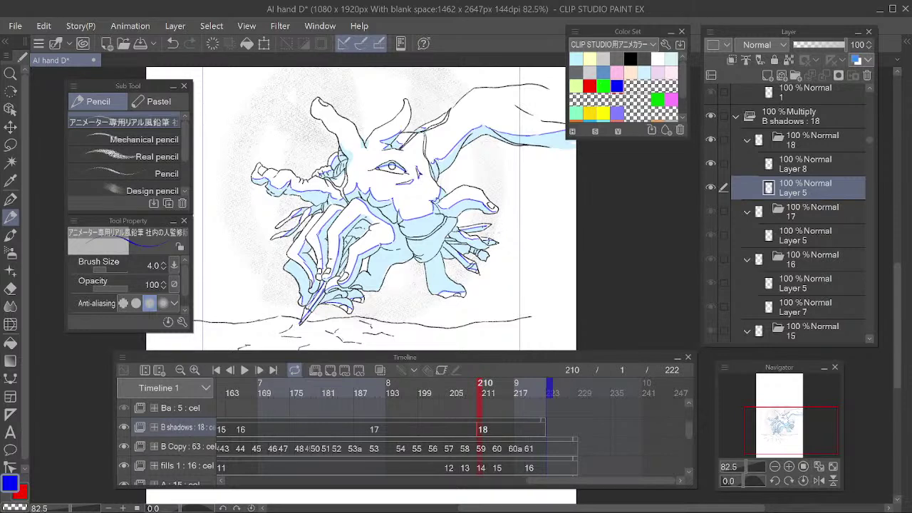
{"action": "mouse_move", "coordinate": [489, 242]}
{"action": "left_mouse_down"}
{"action": "mouse_move", "coordinate": [519, 240]}
{"action": "mouse_move", "coordinate": [483, 259]}
{"action": "left_mouse_up"}
{"action": "key", "text": "p"}
{"action": "key", "text": "e"}
{"action": "key", "text": "p"}
{"action": "mouse_move", "coordinate": [493, 180]}
{"action": "left_mouse_down"}
{"action": "mouse_move", "coordinate": [442, 187]}
{"action": "mouse_move", "coordinate": [496, 196]}
{"action": "left_mouse_up"}
{"action": "scroll", "coordinate": [392, 206], "scroll_direction": "down", "scroll_amount": 3}
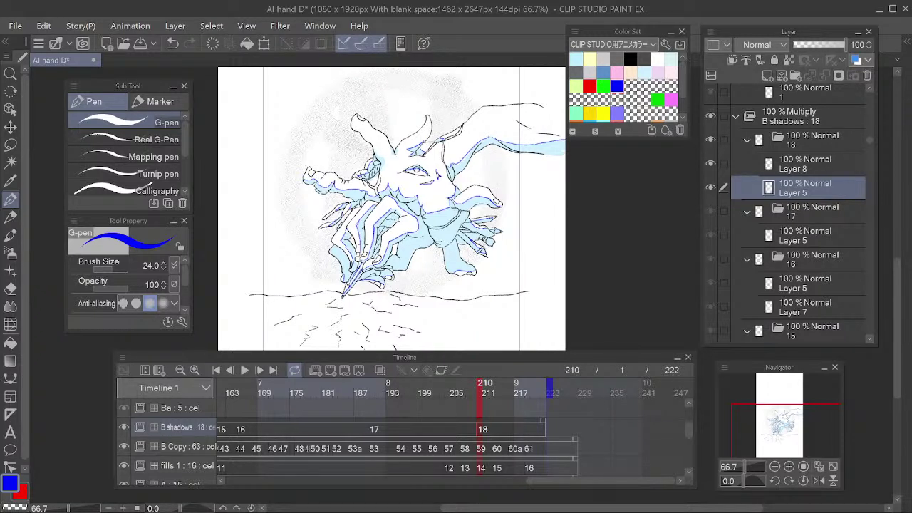
{"action": "left_click", "coordinate": [784, 164]}
{"action": "key", "text": "p"}
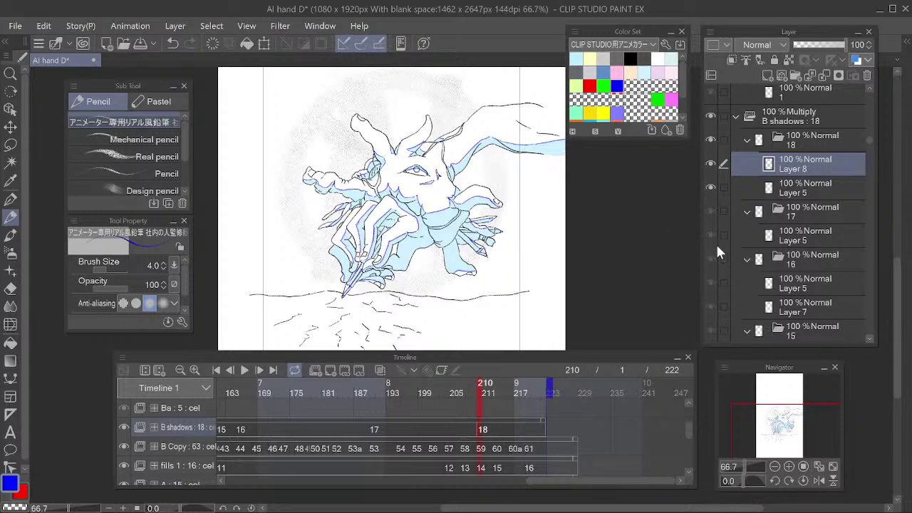
Go to cel 17 on the B shadows track and add a new layer beneath its Layer 5
{"action": "left_click", "coordinate": [514, 390]}
{"action": "left_click_drag", "start_coordinate": [516, 394], "coordinate": [376, 429]}
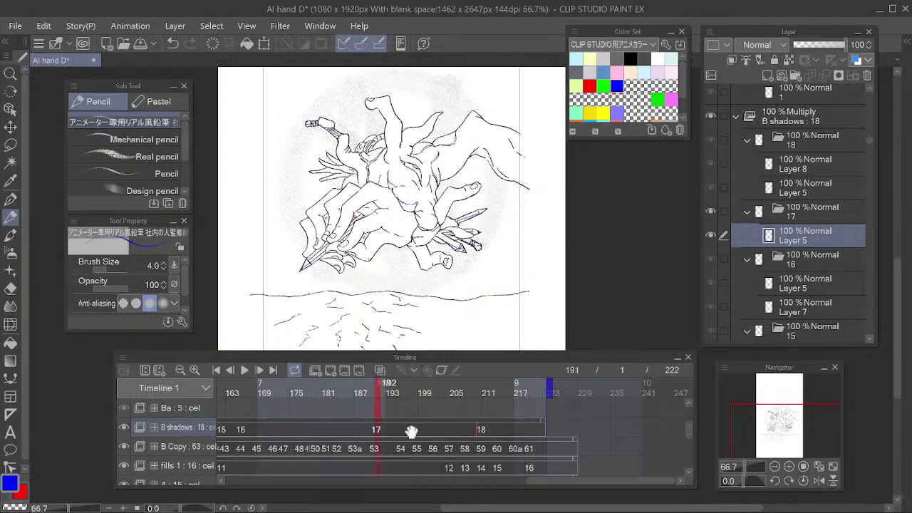
{"action": "scroll", "coordinate": [565, 433], "scroll_direction": "left", "scroll_amount": 6}
{"action": "mouse_move", "coordinate": [414, 386]}
{"action": "left_mouse_down"}
{"action": "mouse_move", "coordinate": [404, 390]}
{"action": "mouse_move", "coordinate": [543, 426]}
{"action": "mouse_move", "coordinate": [547, 445]}
{"action": "left_mouse_up"}
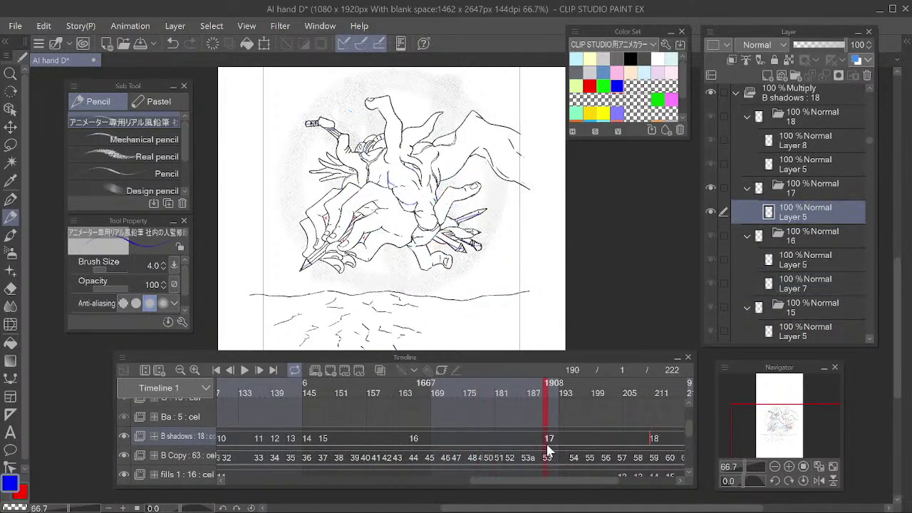
{"action": "scroll", "coordinate": [525, 439], "scroll_direction": "right", "scroll_amount": 3}
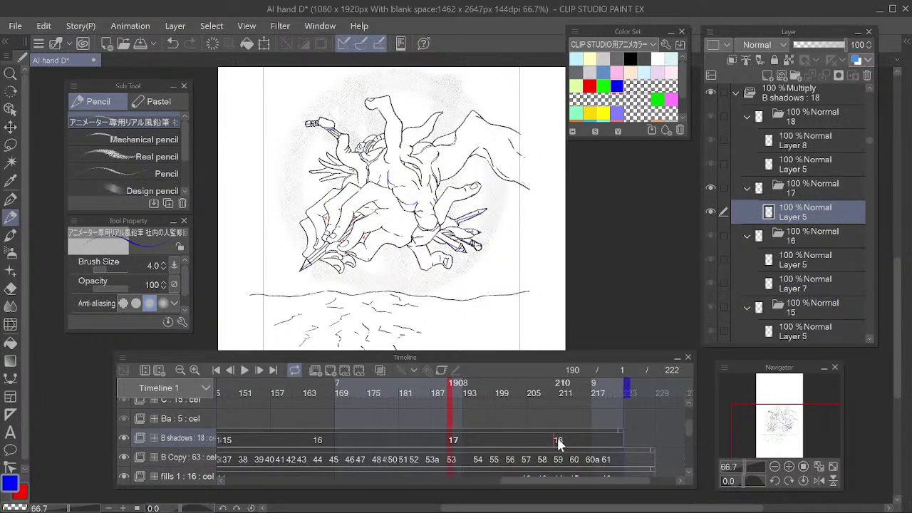
{"action": "left_click", "coordinate": [558, 440]}
{"action": "left_click", "coordinate": [452, 440]}
{"action": "key", "text": "ctrl+plus"}
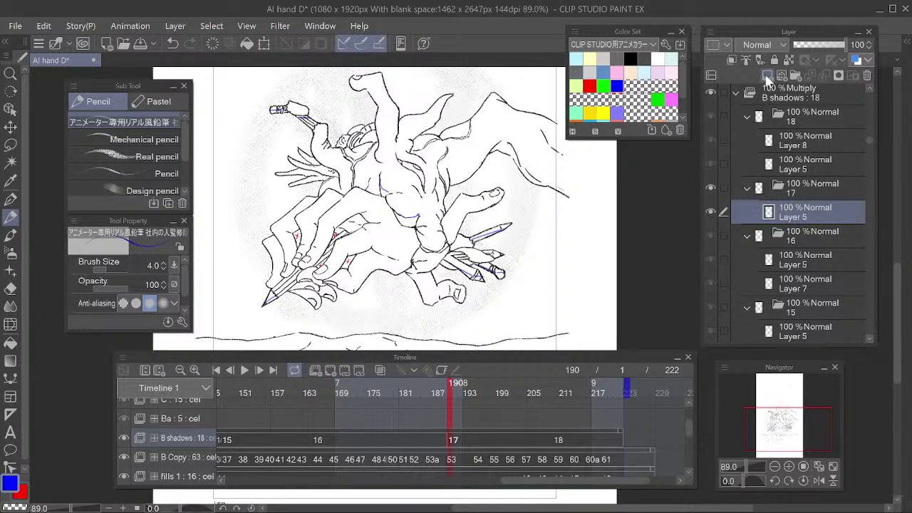
{"action": "left_click", "coordinate": [768, 74]}
{"action": "left_click_drag", "start_coordinate": [787, 219], "coordinate": [786, 250]}
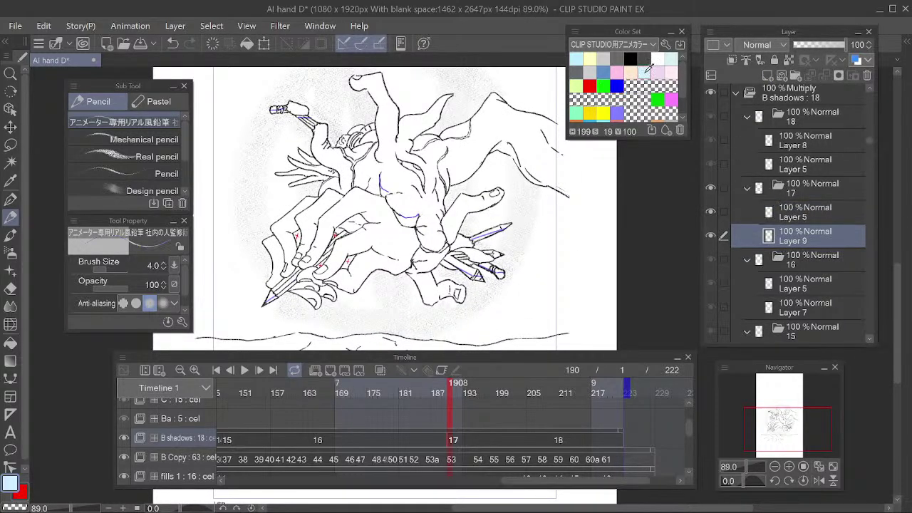
Paint a light-blue shadow on the lower muzzle of cel 17 with the G-pen, using onion skin and the eraser to refine it
{"action": "key", "text": "p"}
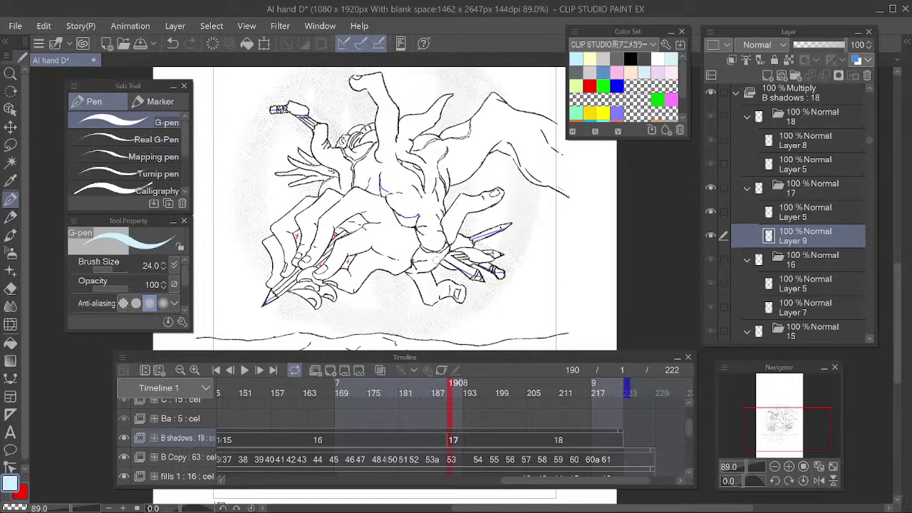
{"action": "mouse_move", "coordinate": [445, 387]}
{"action": "left_mouse_down"}
{"action": "mouse_move", "coordinate": [563, 391]}
{"action": "mouse_move", "coordinate": [448, 405]}
{"action": "left_mouse_up"}
{"action": "key", "text": "e"}
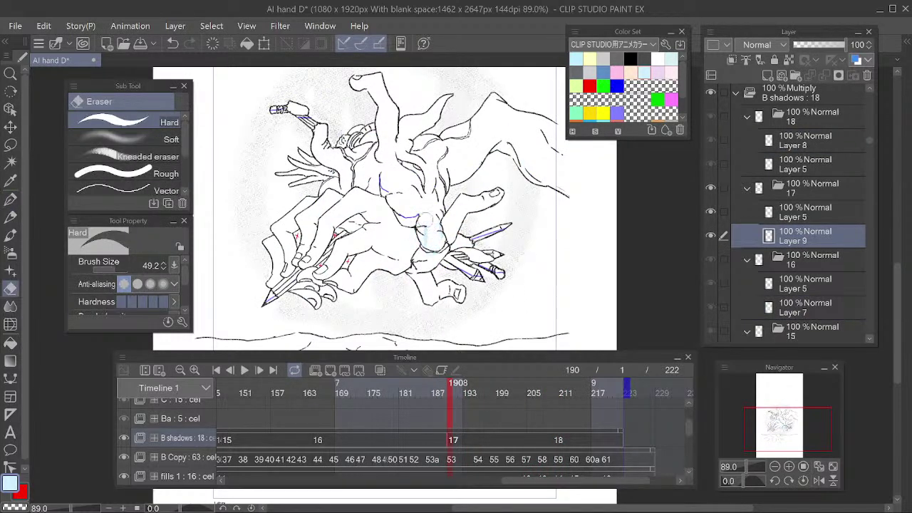
{"action": "key", "text": "p"}
{"action": "left_click", "coordinate": [380, 370]}
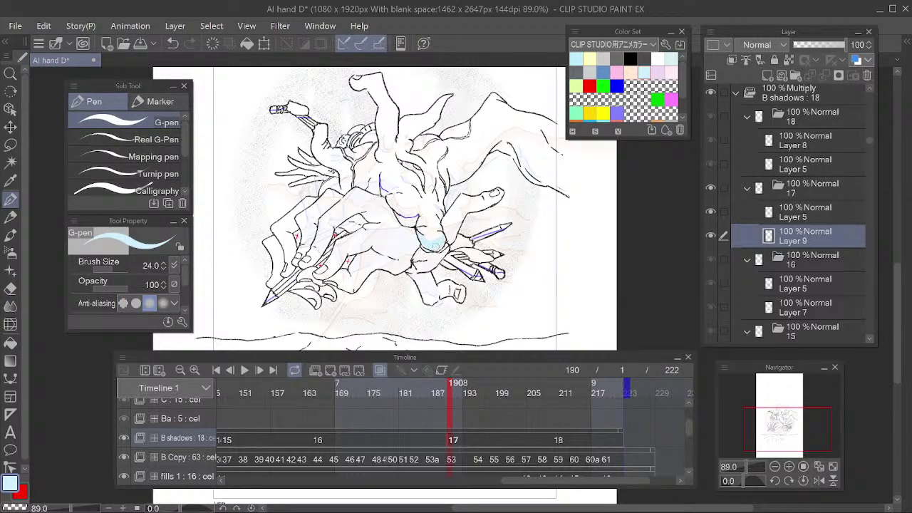
{"action": "key", "text": "e"}
{"action": "key", "text": "p"}
Check cel 16 and move cel 17 on the B shadows track so it starts at frame 191
{"action": "mouse_move", "coordinate": [445, 391]}
{"action": "left_mouse_down"}
{"action": "mouse_move", "coordinate": [344, 403]}
{"action": "mouse_move", "coordinate": [454, 408]}
{"action": "mouse_move", "coordinate": [379, 416]}
{"action": "mouse_move", "coordinate": [426, 420]}
{"action": "mouse_move", "coordinate": [438, 411]}
{"action": "mouse_move", "coordinate": [441, 386]}
{"action": "mouse_move", "coordinate": [450, 392]}
{"action": "mouse_move", "coordinate": [315, 416]}
{"action": "mouse_move", "coordinate": [397, 415]}
{"action": "mouse_move", "coordinate": [362, 414]}
{"action": "mouse_move", "coordinate": [371, 414]}
{"action": "left_mouse_up"}
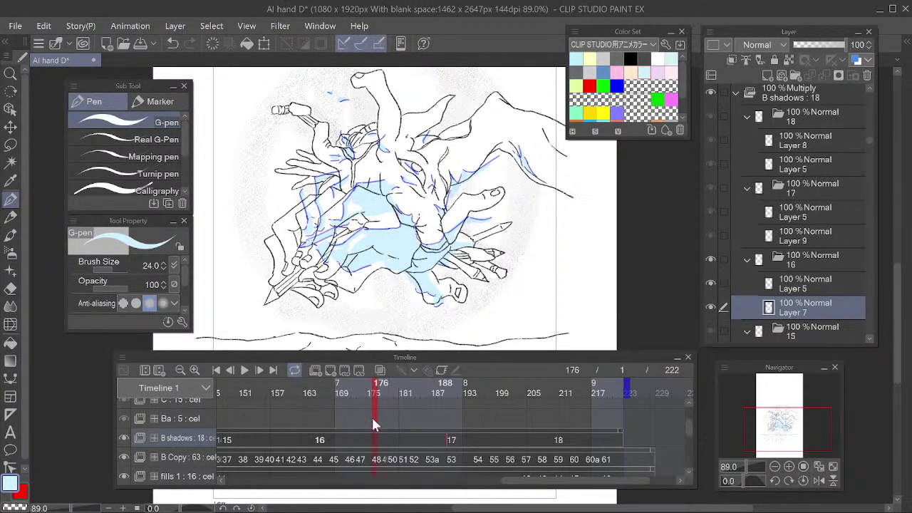
{"action": "left_click_drag", "start_coordinate": [452, 439], "coordinate": [457, 440]}
{"action": "left_click", "coordinate": [454, 419]}
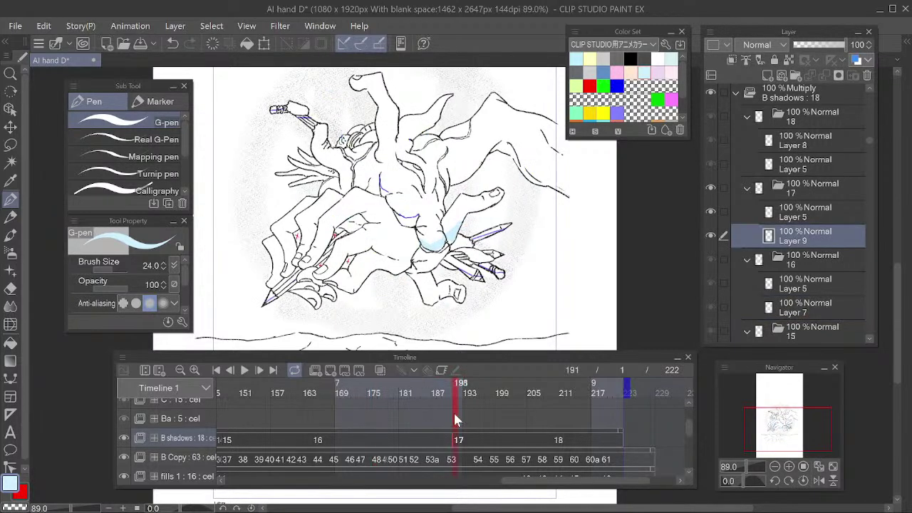
{"action": "left_click", "coordinate": [445, 391]}
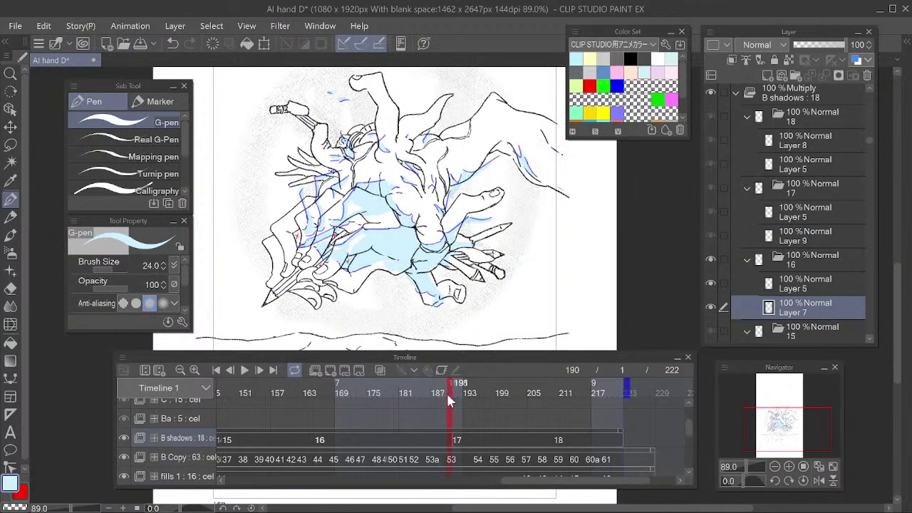
{"action": "left_click_drag", "start_coordinate": [451, 391], "coordinate": [453, 415]}
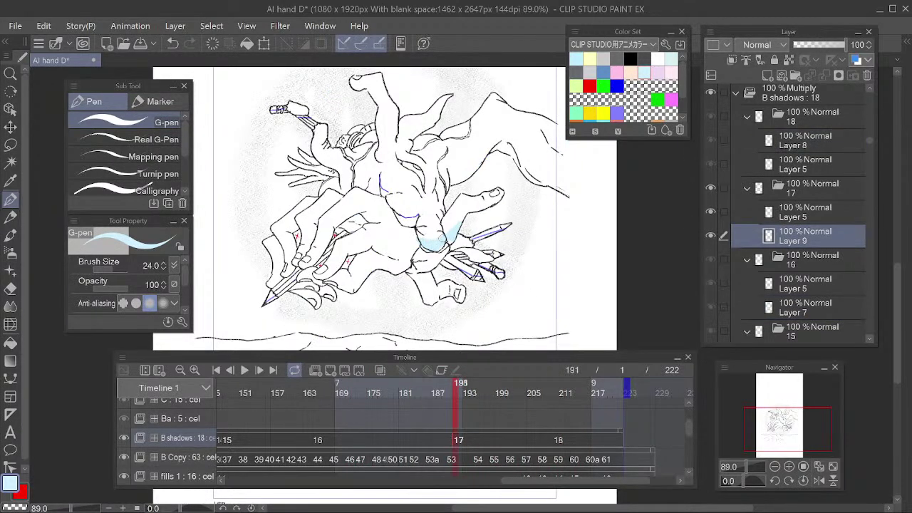
Paint light-blue shadows on the raised thumb, the pencil bundle and the wrist area below the muzzle in cel 17
{"action": "mouse_move", "coordinate": [436, 241]}
{"action": "left_mouse_down"}
{"action": "mouse_move", "coordinate": [462, 213]}
{"action": "mouse_move", "coordinate": [502, 199]}
{"action": "left_mouse_up"}
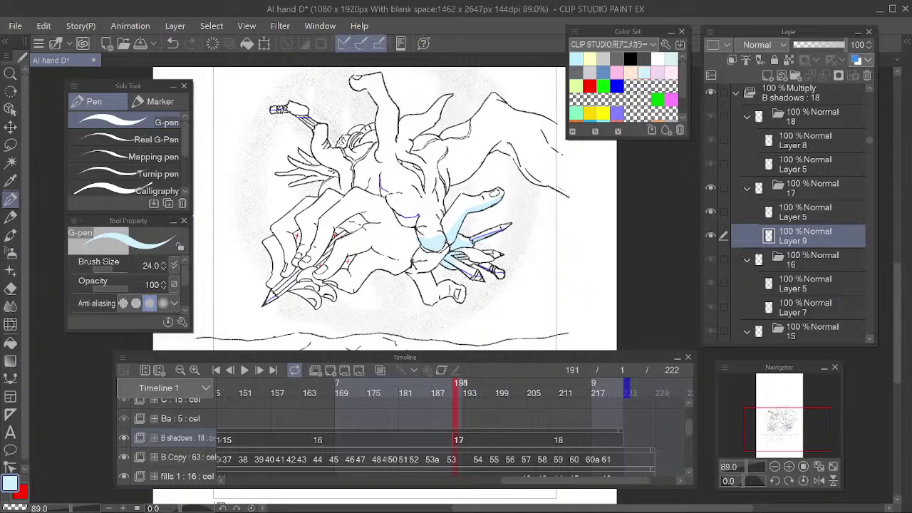
{"action": "mouse_move", "coordinate": [474, 256]}
{"action": "left_mouse_down"}
{"action": "mouse_move", "coordinate": [493, 258]}
{"action": "mouse_move", "coordinate": [484, 260]}
{"action": "left_mouse_up"}
{"action": "mouse_move", "coordinate": [410, 282]}
{"action": "left_mouse_down"}
{"action": "mouse_move", "coordinate": [430, 250]}
{"action": "mouse_move", "coordinate": [440, 271]}
{"action": "left_mouse_up"}
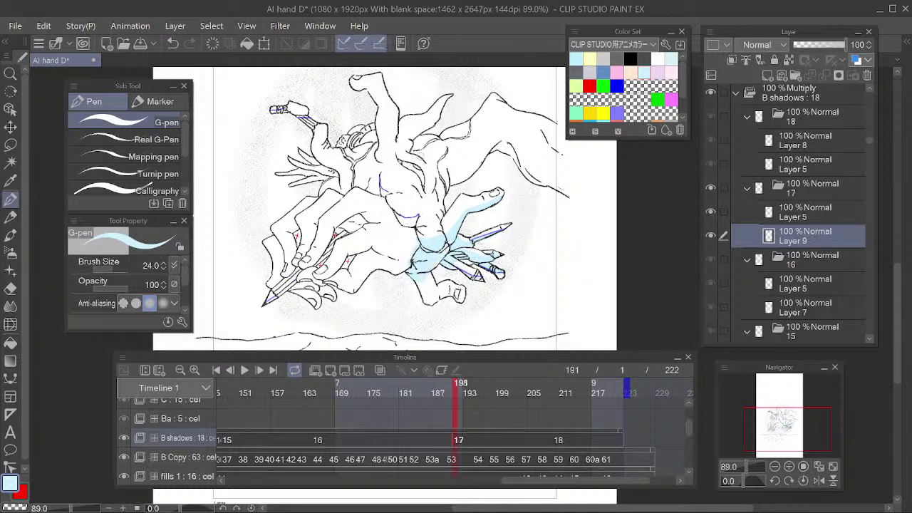
{"action": "left_click_drag", "start_coordinate": [396, 214], "coordinate": [412, 222]}
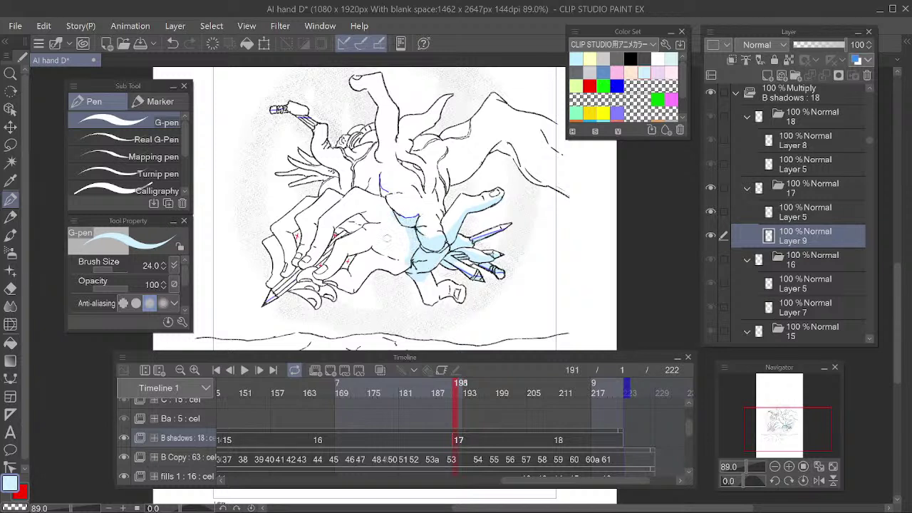
Shade the palm and fingers of the hand holding the pencil in light blue on cel 17's new layer
{"action": "mouse_move", "coordinate": [381, 251]}
{"action": "left_mouse_down"}
{"action": "mouse_move", "coordinate": [403, 253]}
{"action": "mouse_move", "coordinate": [364, 248]}
{"action": "mouse_move", "coordinate": [318, 280]}
{"action": "mouse_move", "coordinate": [302, 278]}
{"action": "mouse_move", "coordinate": [332, 228]}
{"action": "mouse_move", "coordinate": [355, 214]}
{"action": "mouse_move", "coordinate": [363, 213]}
{"action": "mouse_move", "coordinate": [326, 258]}
{"action": "mouse_move", "coordinate": [302, 257]}
{"action": "left_mouse_up"}
{"action": "mouse_move", "coordinate": [315, 223]}
{"action": "left_mouse_down"}
{"action": "mouse_move", "coordinate": [313, 235]}
{"action": "mouse_move", "coordinate": [338, 199]}
{"action": "left_mouse_up"}
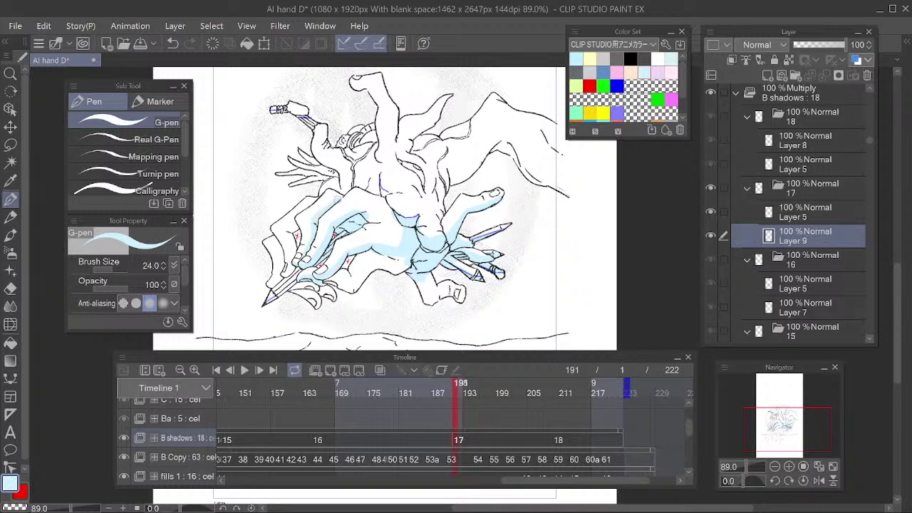
{"action": "mouse_move", "coordinate": [292, 230]}
{"action": "left_mouse_down"}
{"action": "mouse_move", "coordinate": [288, 268]}
{"action": "mouse_move", "coordinate": [329, 249]}
{"action": "left_mouse_up"}
{"action": "mouse_move", "coordinate": [279, 274]}
{"action": "left_mouse_down"}
{"action": "mouse_move", "coordinate": [290, 243]}
{"action": "mouse_move", "coordinate": [289, 256]}
{"action": "left_mouse_up"}
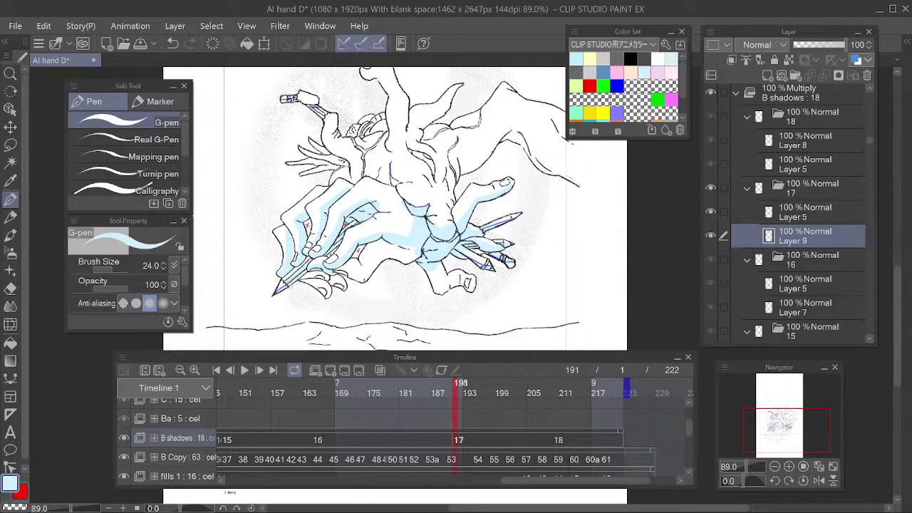
Erase excess shadow around the drawing pencil's tip and shade the curled fingers beneath it in light blue
{"action": "key", "text": "e"}
{"action": "left_click_drag", "start_coordinate": [286, 287], "coordinate": [286, 298]}
{"action": "key", "text": "p"}
{"action": "mouse_move", "coordinate": [299, 278]}
{"action": "left_mouse_down"}
{"action": "mouse_move", "coordinate": [329, 289]}
{"action": "mouse_move", "coordinate": [328, 275]}
{"action": "left_mouse_up"}
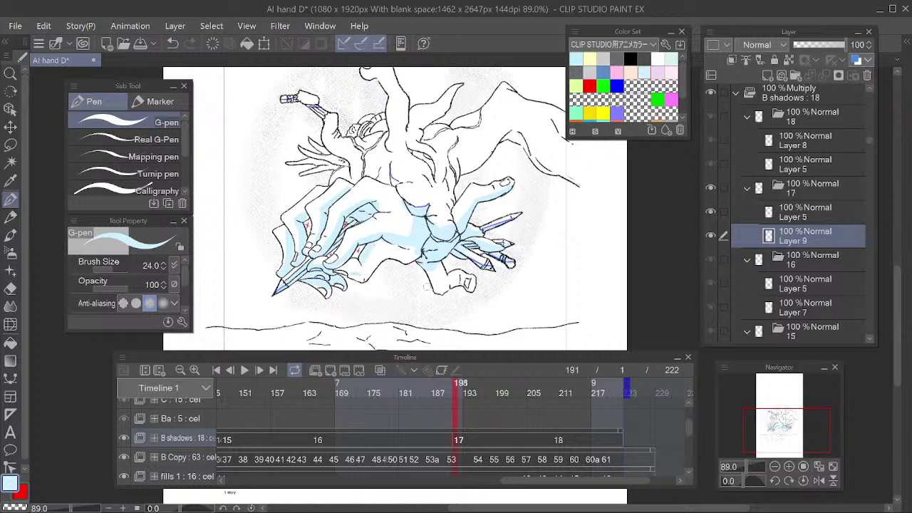
Using cels 16 and 18 as reference, shade cel 17's palm underside, chest, small back hand and head details in light blue
{"action": "left_click", "coordinate": [333, 395]}
{"action": "mouse_move", "coordinate": [333, 398]}
{"action": "left_mouse_down"}
{"action": "mouse_move", "coordinate": [571, 423]}
{"action": "mouse_move", "coordinate": [319, 440]}
{"action": "mouse_move", "coordinate": [340, 443]}
{"action": "mouse_move", "coordinate": [323, 450]}
{"action": "left_mouse_up"}
{"action": "mouse_move", "coordinate": [320, 450]}
{"action": "left_mouse_down"}
{"action": "mouse_move", "coordinate": [340, 451]}
{"action": "mouse_move", "coordinate": [317, 454]}
{"action": "left_mouse_up"}
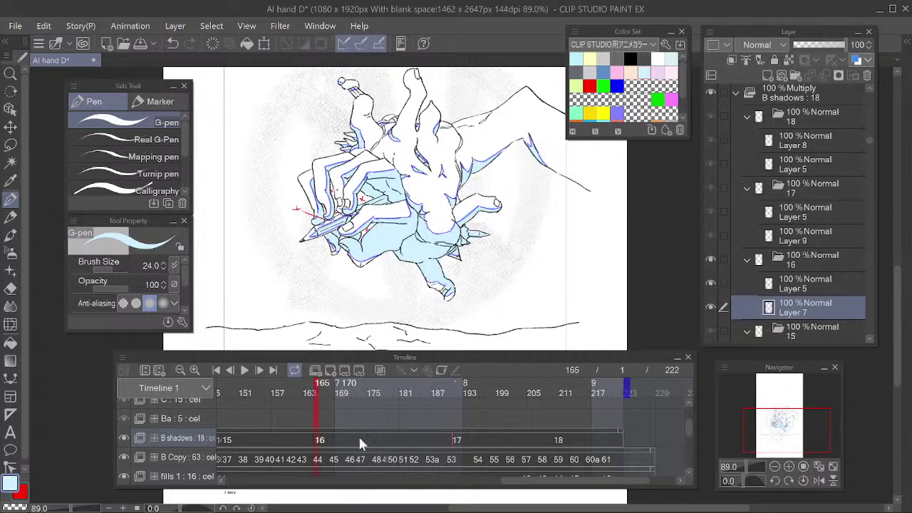
{"action": "left_click", "coordinate": [454, 437]}
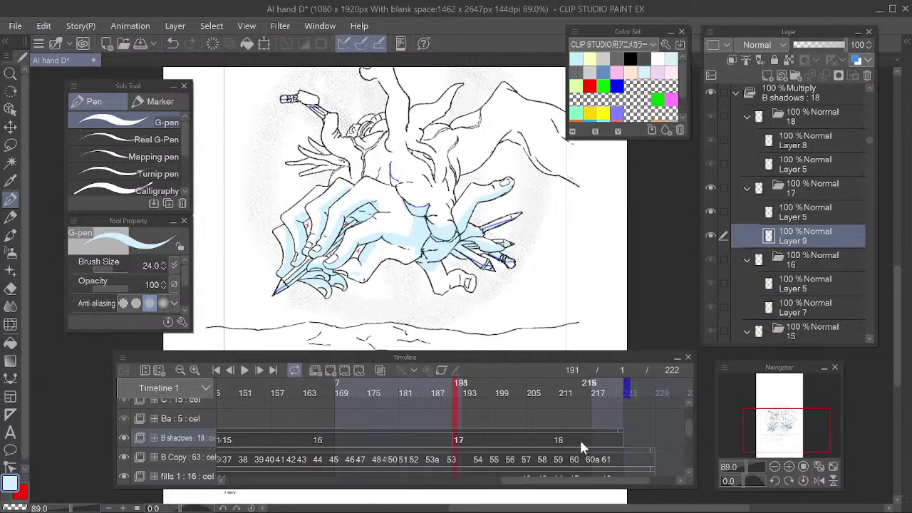
{"action": "left_click", "coordinate": [560, 438]}
{"action": "left_click", "coordinate": [457, 440]}
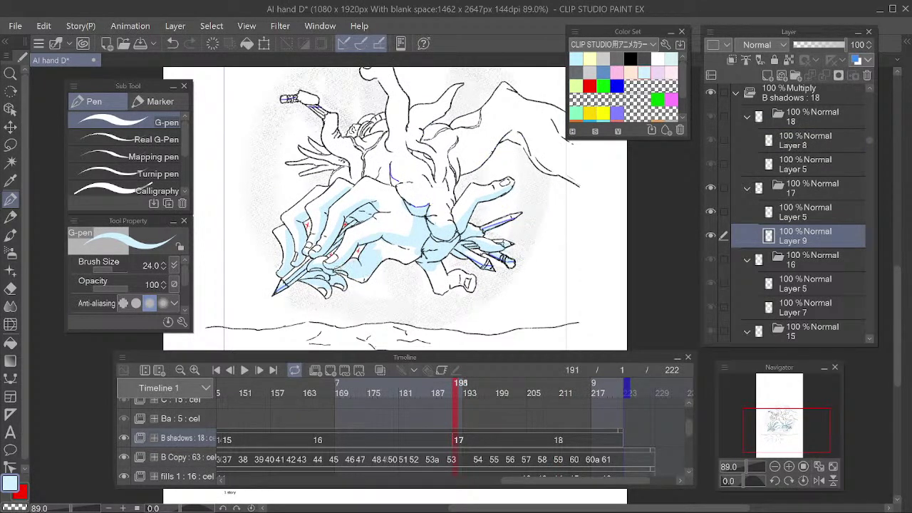
{"action": "left_click_drag", "start_coordinate": [404, 250], "coordinate": [417, 260]}
{"action": "left_click_drag", "start_coordinate": [539, 207], "coordinate": [514, 239]}
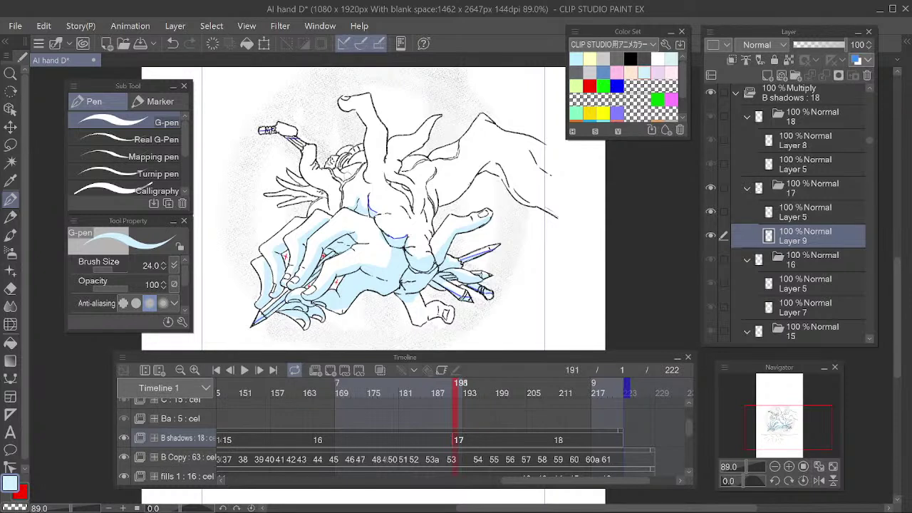
{"action": "left_click_drag", "start_coordinate": [363, 158], "coordinate": [332, 164]}
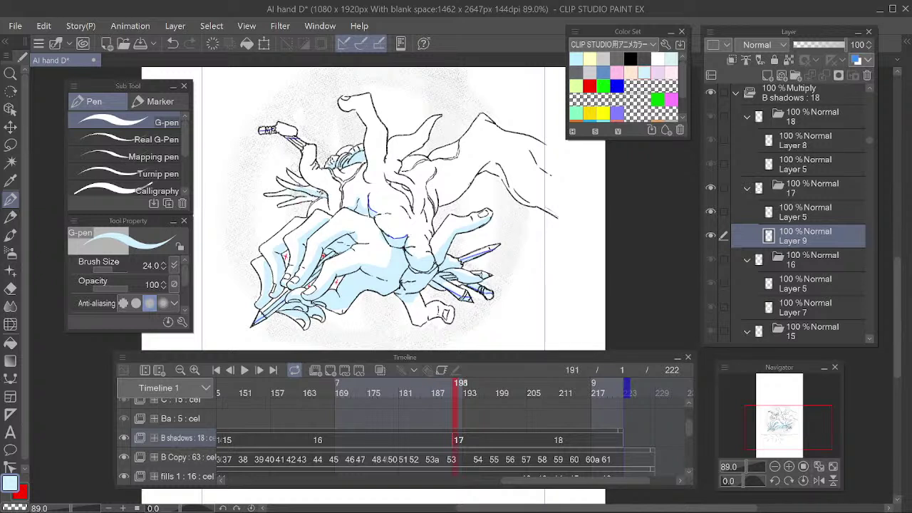
Compare the shadow placement in cels 16 and 18 with cel 17 on the B shadows track
{"action": "left_click", "coordinate": [440, 393]}
{"action": "left_click_drag", "start_coordinate": [440, 393], "coordinate": [561, 393]}
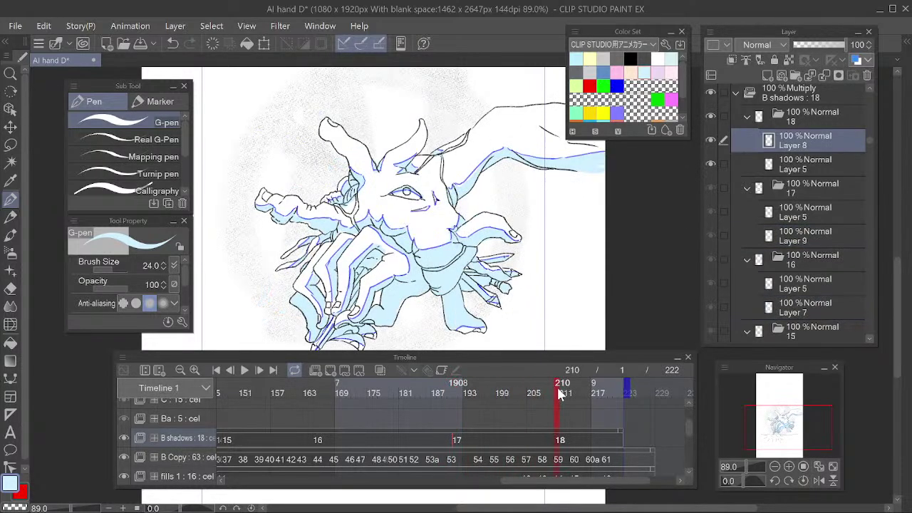
{"action": "left_click", "coordinate": [342, 441]}
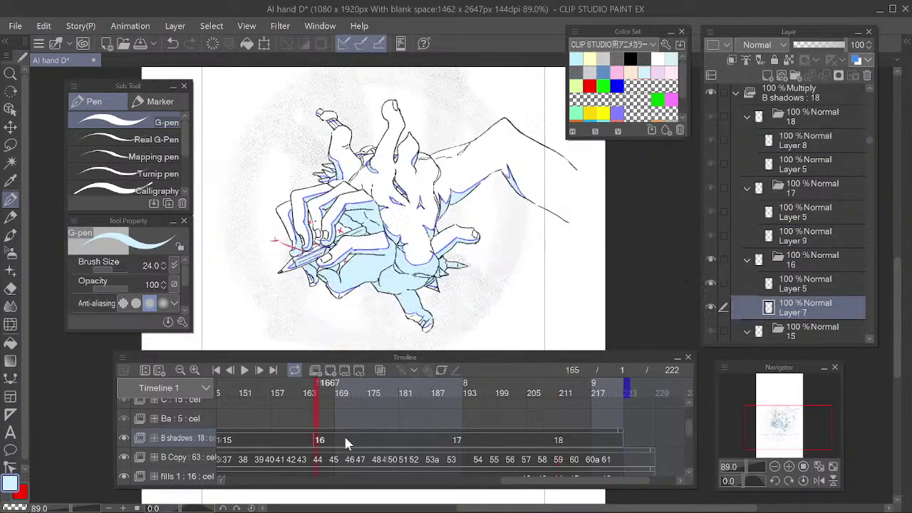
{"action": "left_click", "coordinate": [456, 440]}
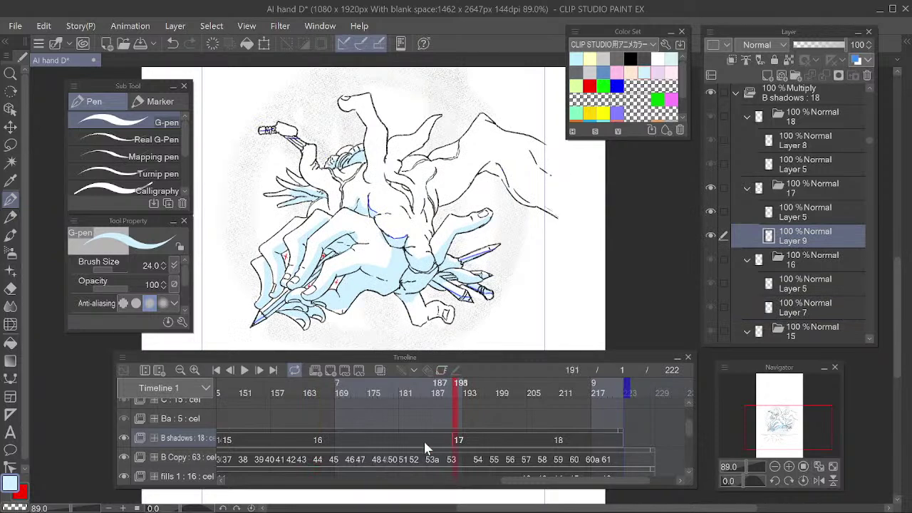
{"action": "left_click", "coordinate": [314, 439]}
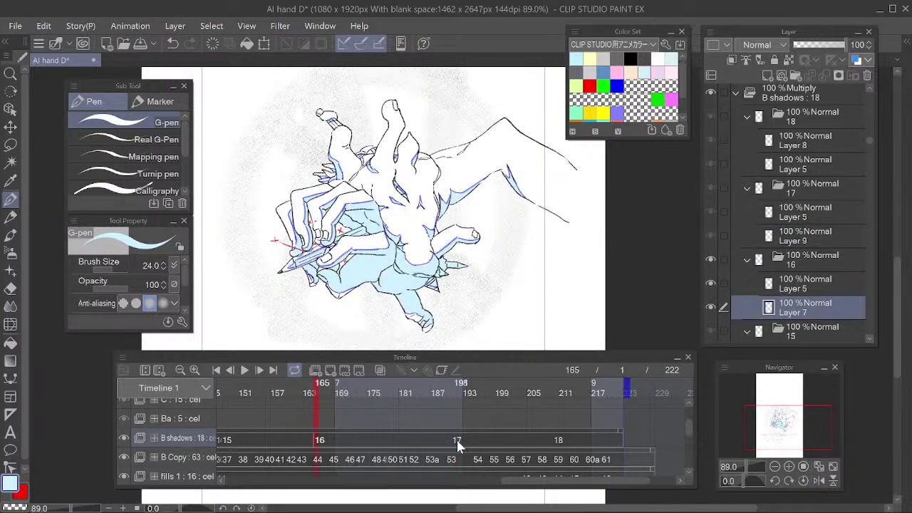
{"action": "left_click", "coordinate": [456, 440]}
{"action": "left_click", "coordinate": [560, 439]}
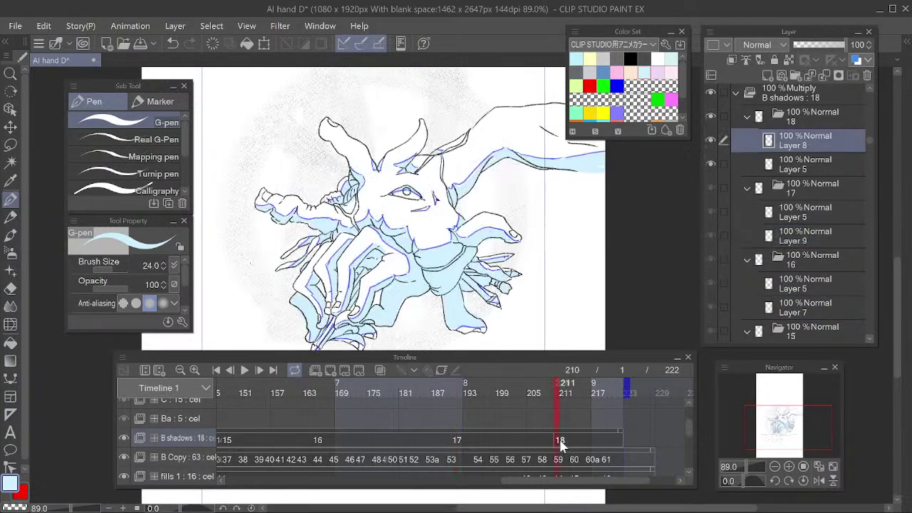
{"action": "left_click", "coordinate": [456, 440]}
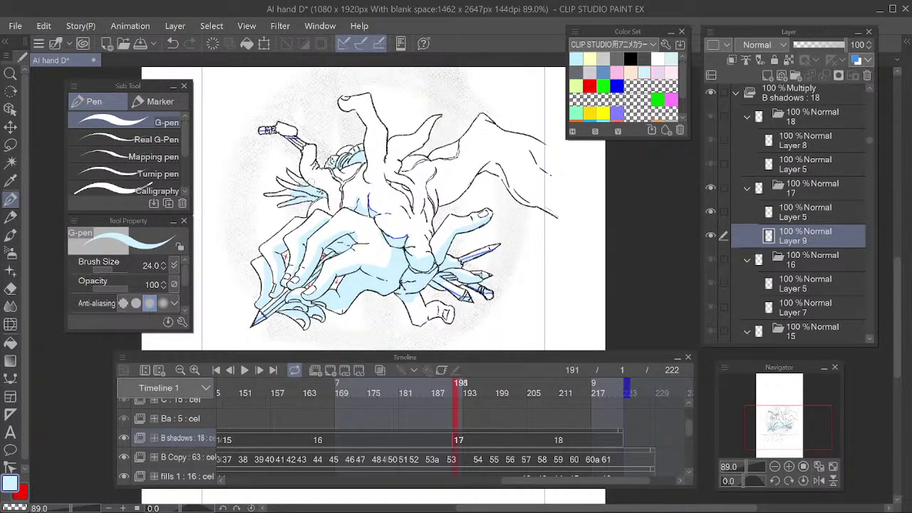
Paint and clean up light-blue shadows on cel 17's chest and the small back arm holding the pencil
{"action": "key", "text": "e"}
{"action": "key", "text": "p"}
{"action": "key", "text": "e"}
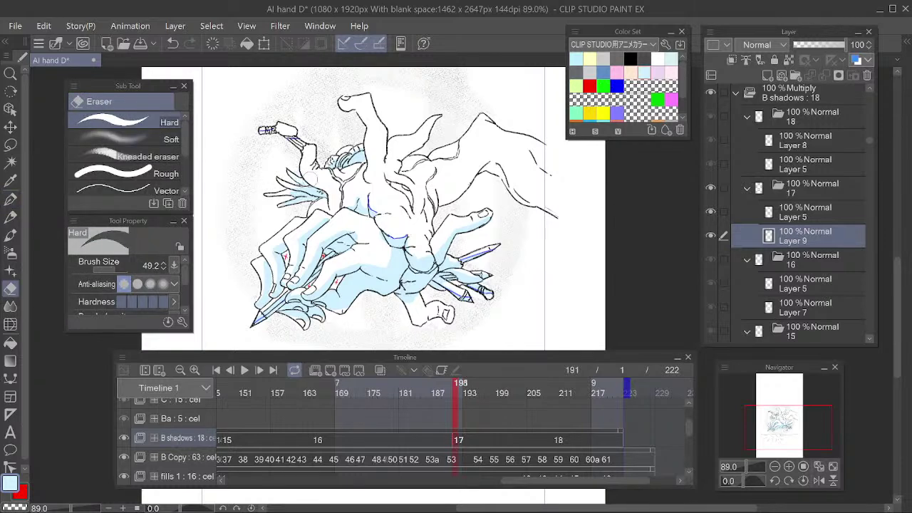
{"action": "key", "text": "p"}
{"action": "key", "text": "e"}
{"action": "key", "text": "p"}
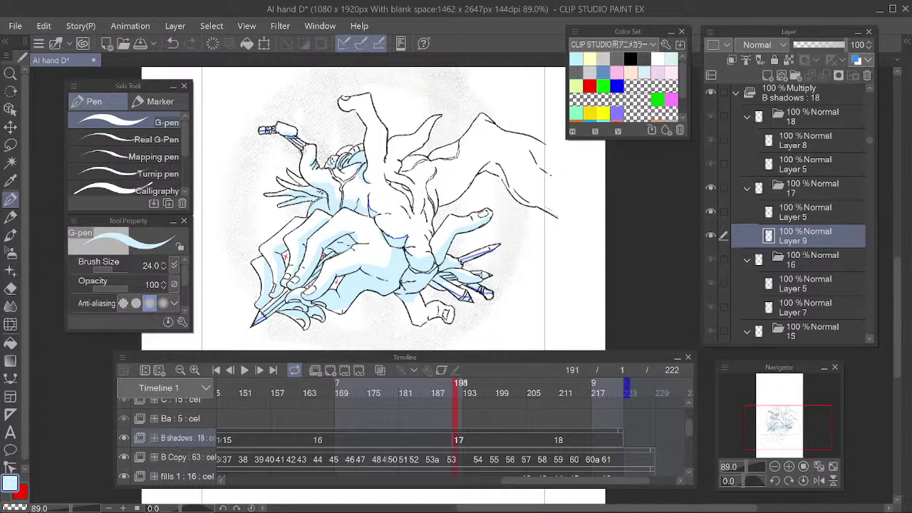
{"action": "key", "text": "e"}
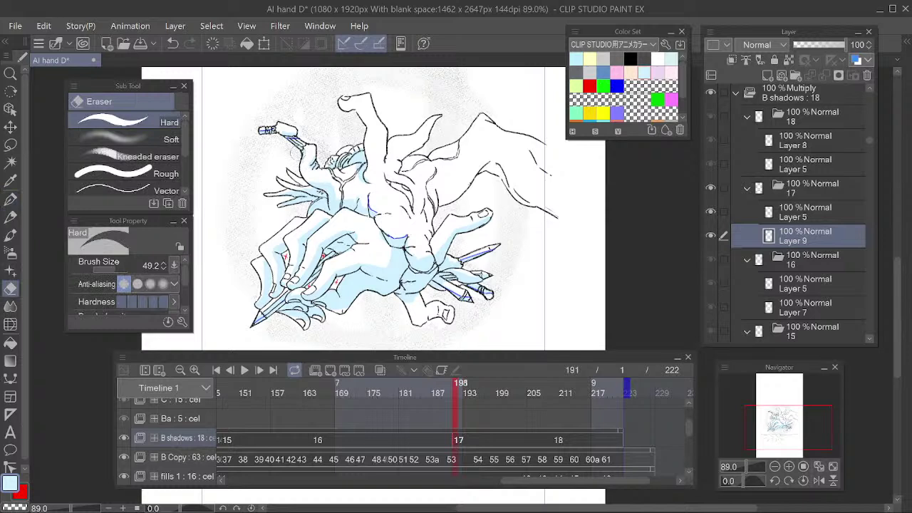
{"action": "key", "text": "p"}
{"action": "left_click_drag", "start_coordinate": [305, 149], "coordinate": [301, 162]}
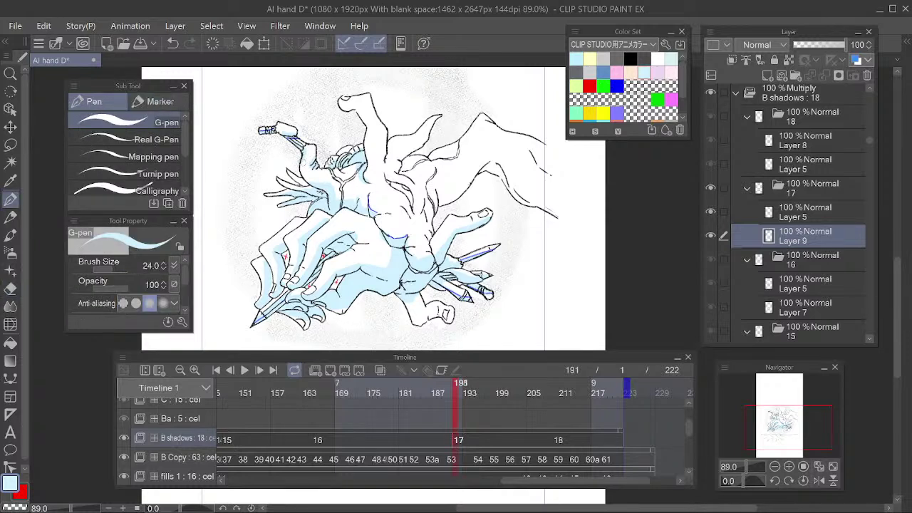
Shade the raised finger, the pointed finger behind it and the start of the forearm's underside in light blue on cel 17
{"action": "key", "text": "e"}
{"action": "key", "text": "p"}
{"action": "left_click_drag", "start_coordinate": [389, 144], "coordinate": [387, 155]}
{"action": "key", "text": "e"}
{"action": "key", "text": "p"}
{"action": "mouse_move", "coordinate": [421, 144]}
{"action": "left_mouse_down"}
{"action": "mouse_move", "coordinate": [397, 169]}
{"action": "mouse_move", "coordinate": [409, 173]}
{"action": "mouse_move", "coordinate": [426, 156]}
{"action": "left_mouse_up"}
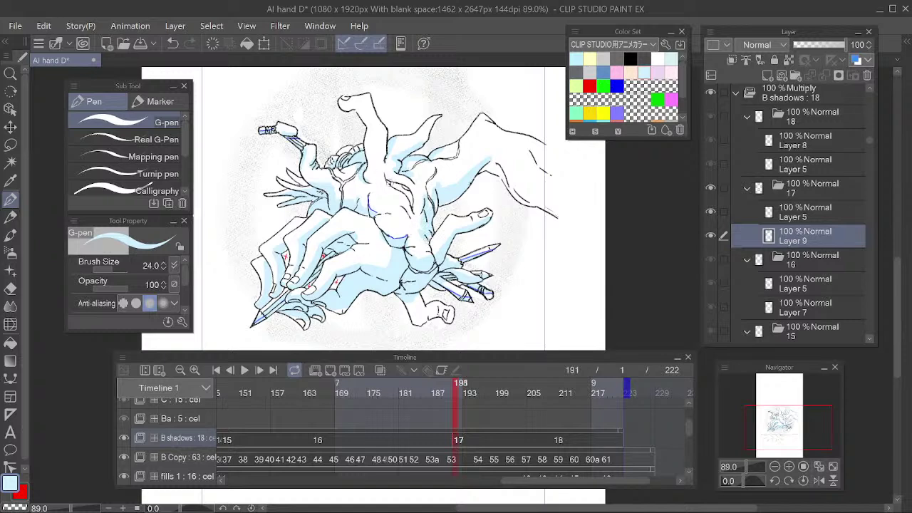
Refine the light-blue shadows on cel 17's head and around the bases of the raised fingers, erasing excess paint
{"action": "key", "text": "e"}
{"action": "key", "text": "p"}
{"action": "key", "text": "e"}
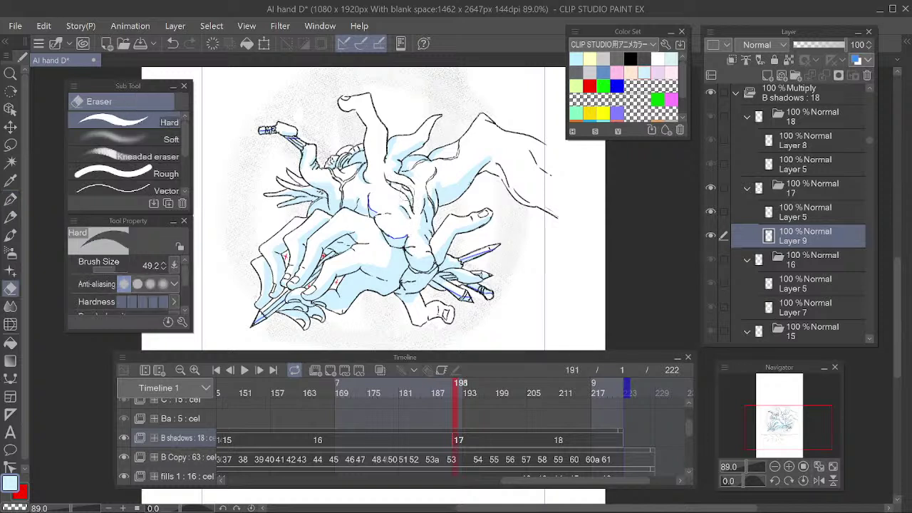
{"action": "key", "text": "p"}
{"action": "key", "text": "e"}
{"action": "key", "text": "p"}
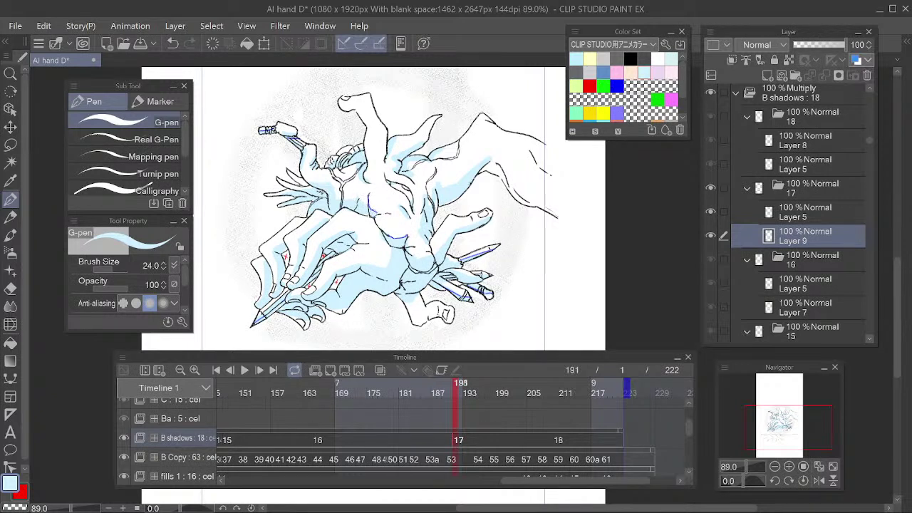
{"action": "key", "text": "e"}
{"action": "key", "text": "p"}
{"action": "key", "text": "e"}
{"action": "key", "text": "p"}
{"action": "key", "text": "e"}
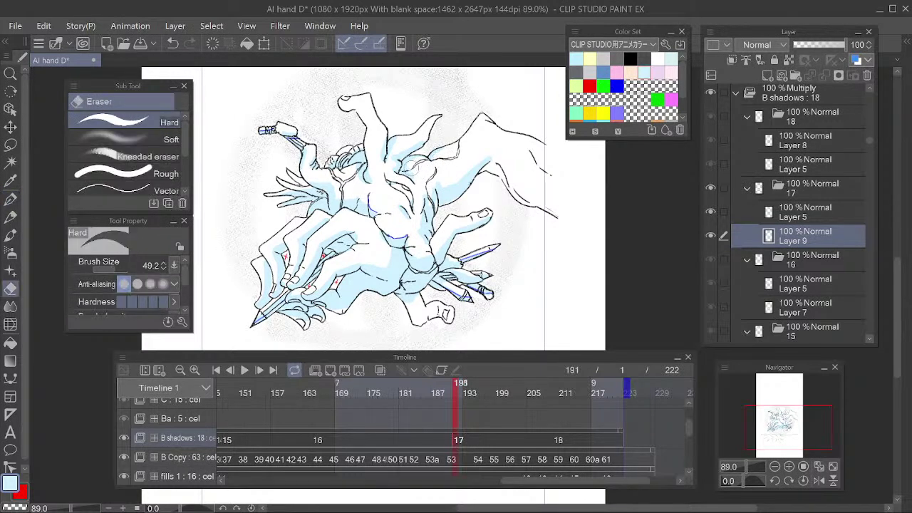
Paint a light-blue shadow band along the forearm's underside past the line's end and shade the upper forearm crease
{"action": "key", "text": "p"}
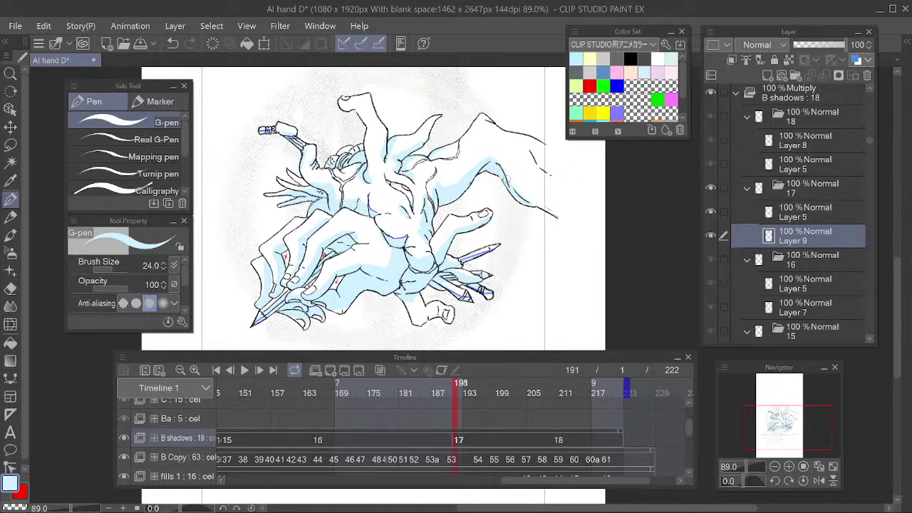
{"action": "left_click_drag", "start_coordinate": [544, 204], "coordinate": [566, 219]}
{"action": "left_click_drag", "start_coordinate": [522, 196], "coordinate": [572, 219]}
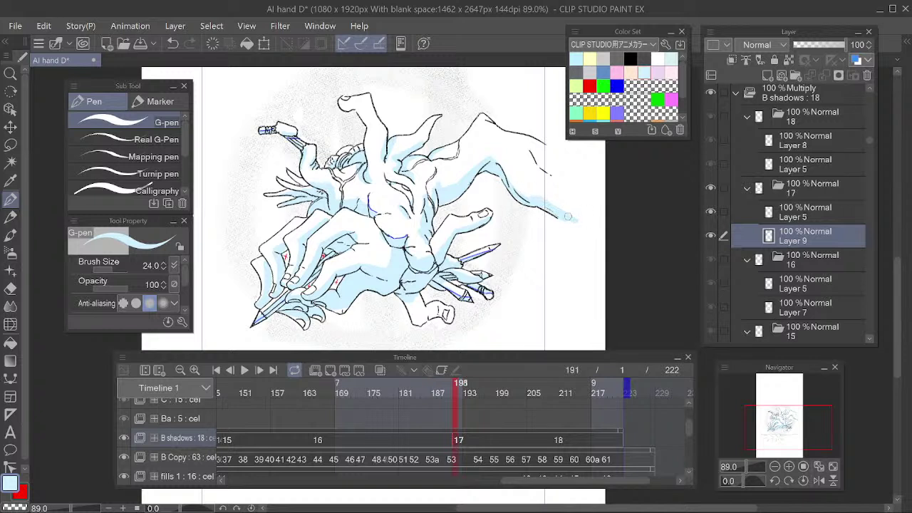
{"action": "mouse_move", "coordinate": [527, 198]}
{"action": "left_mouse_down"}
{"action": "mouse_move", "coordinate": [580, 220]}
{"action": "mouse_move", "coordinate": [568, 213]}
{"action": "left_mouse_up"}
{"action": "key", "text": "e"}
{"action": "left_click_drag", "start_coordinate": [496, 158], "coordinate": [519, 186]}
{"action": "key", "text": "p"}
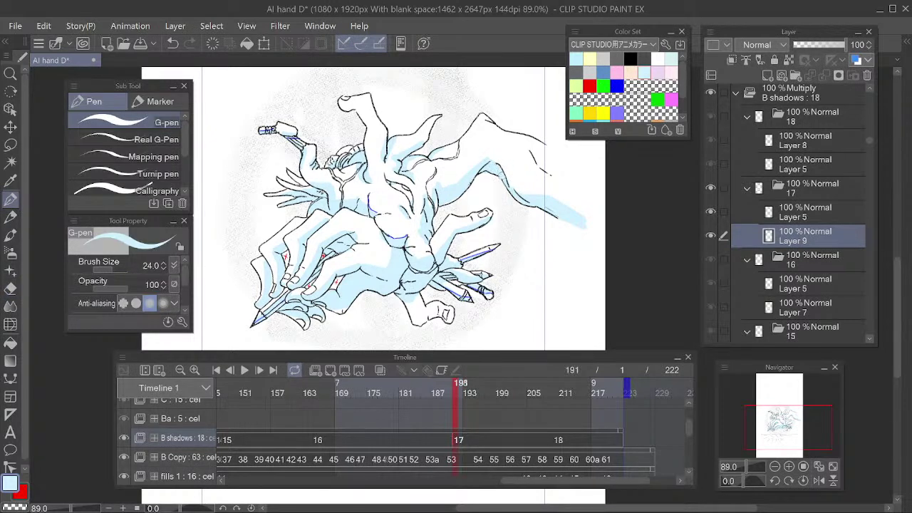
{"action": "left_click_drag", "start_coordinate": [537, 201], "coordinate": [589, 221]}
{"action": "key", "text": "e"}
{"action": "key", "text": "p"}
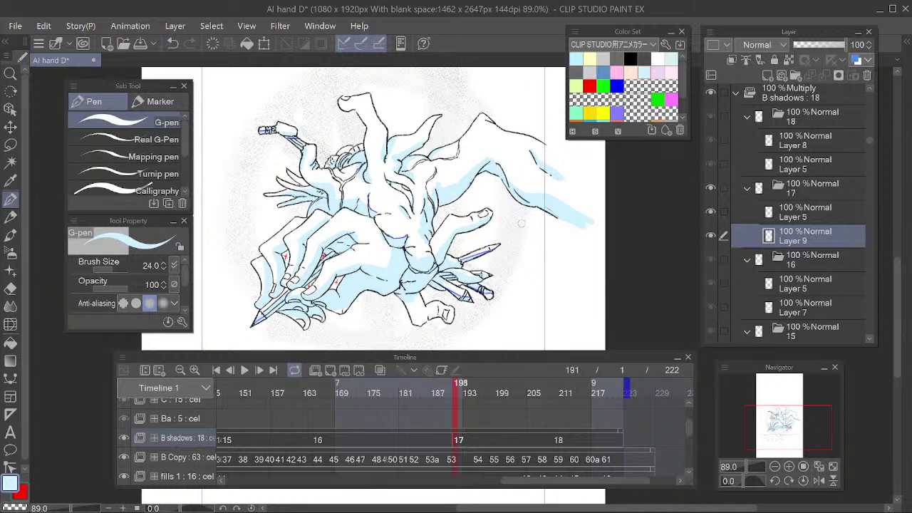
Shade the lower hand beneath the wrist and pencil bundle in light blue on cel 17
{"action": "left_click_drag", "start_coordinate": [576, 252], "coordinate": [595, 236]}
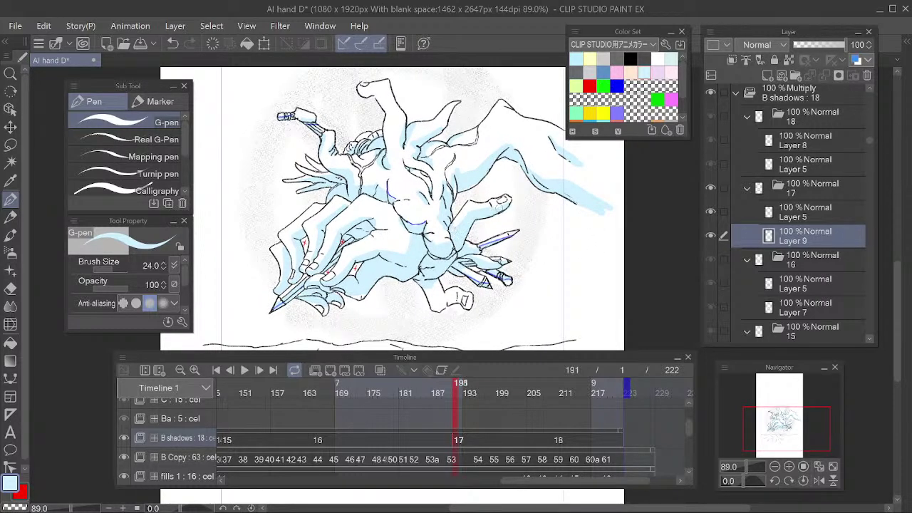
{"action": "left_click_drag", "start_coordinate": [554, 239], "coordinate": [563, 203]}
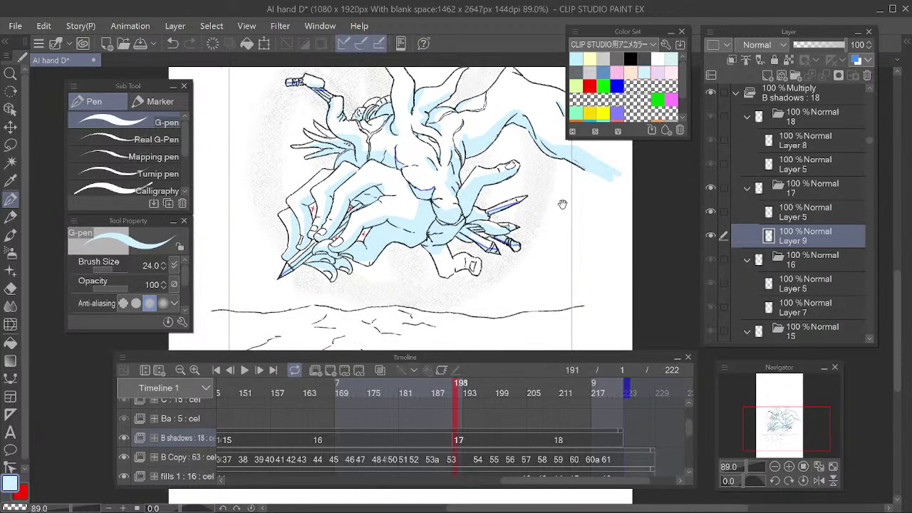
{"action": "left_click_drag", "start_coordinate": [501, 235], "coordinate": [516, 250]}
{"action": "left_click_drag", "start_coordinate": [455, 277], "coordinate": [450, 268]}
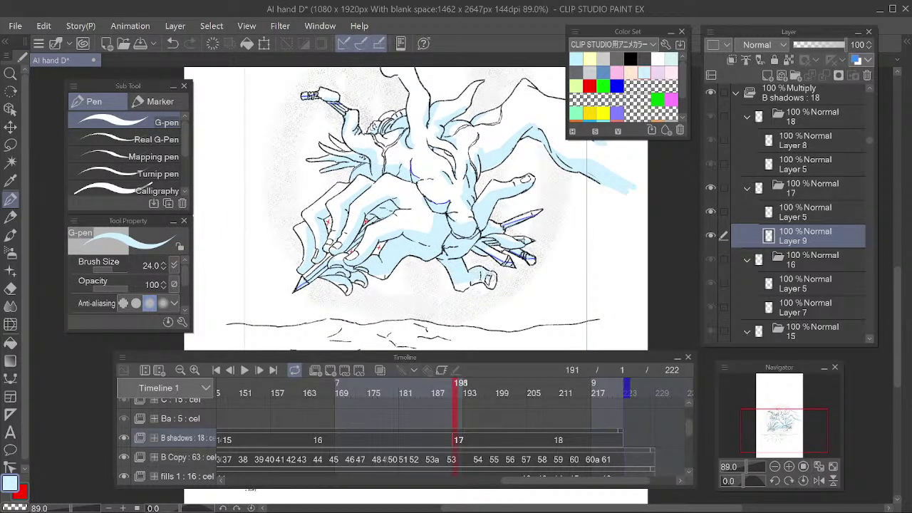
{"action": "left_click_drag", "start_coordinate": [581, 220], "coordinate": [590, 222]}
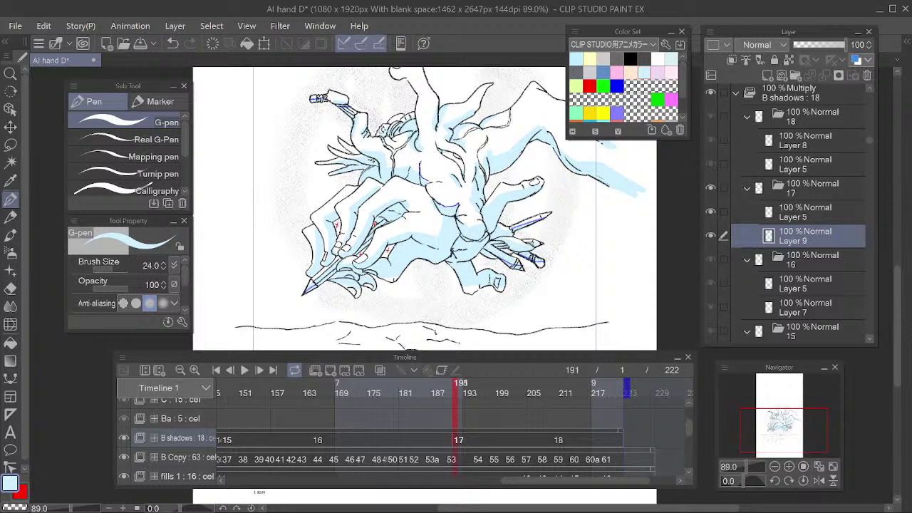
Touch up cel 17's light-blue shadows on the thumb beside the pencil bundle and the curled fingers under the drawing pencil
{"action": "key", "text": "e"}
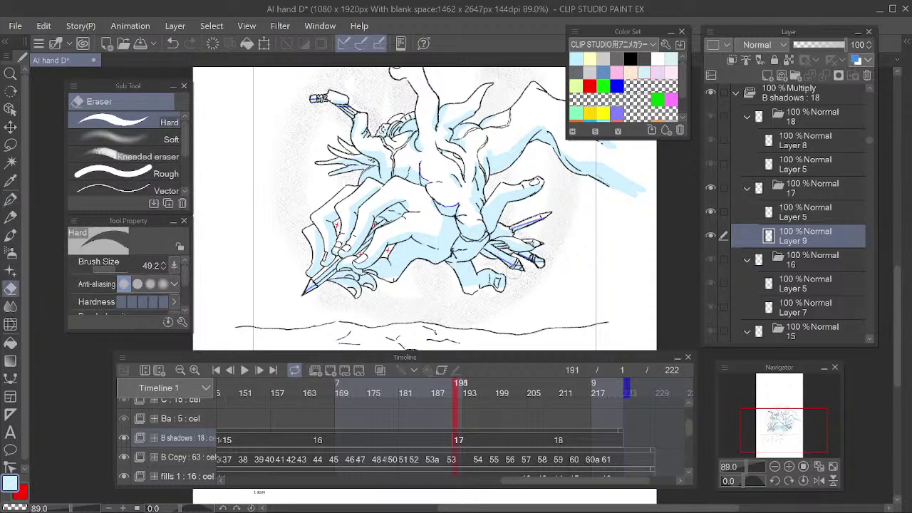
{"action": "key", "text": "p"}
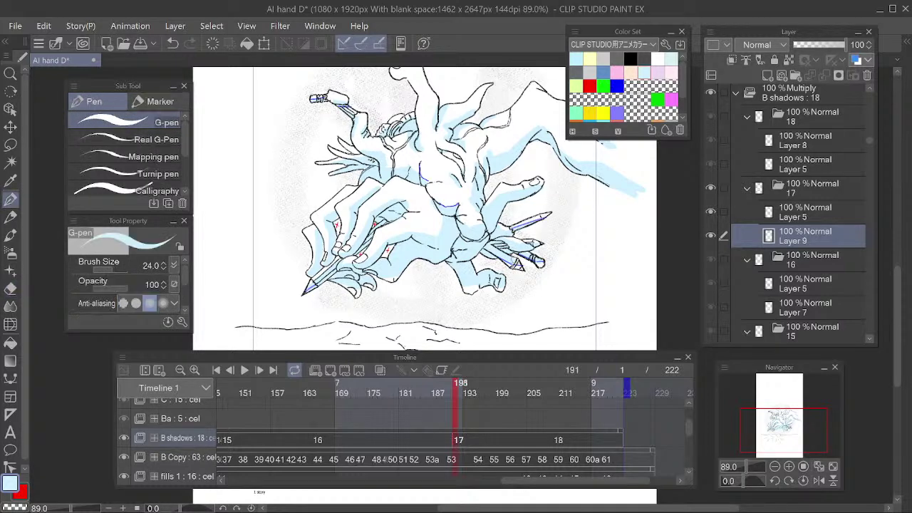
{"action": "mouse_move", "coordinate": [538, 222]}
{"action": "left_mouse_down"}
{"action": "mouse_move", "coordinate": [595, 224]}
{"action": "mouse_move", "coordinate": [557, 252]}
{"action": "left_mouse_up"}
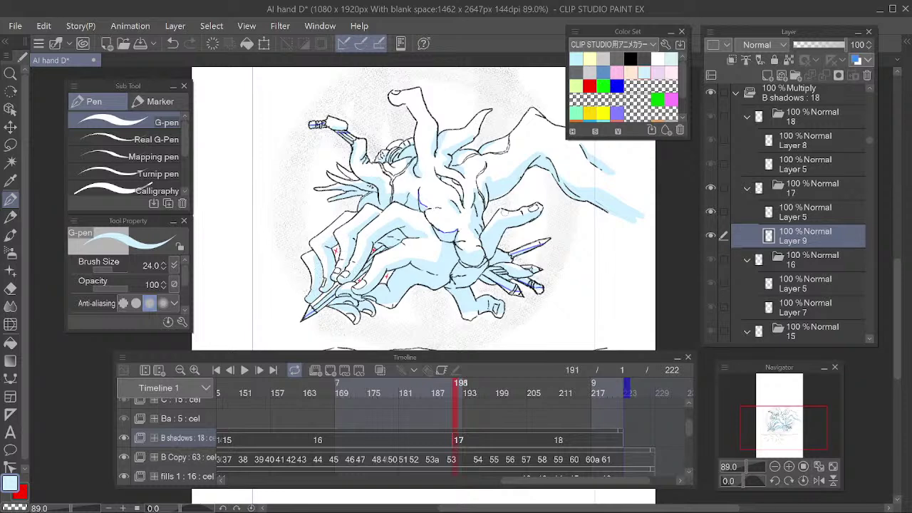
{"action": "left_click_drag", "start_coordinate": [503, 258], "coordinate": [517, 242]}
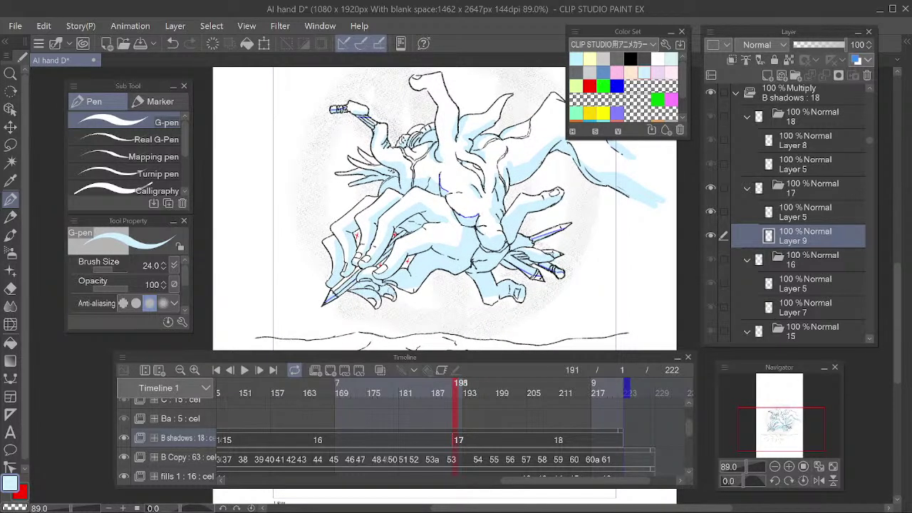
{"action": "key", "text": "e"}
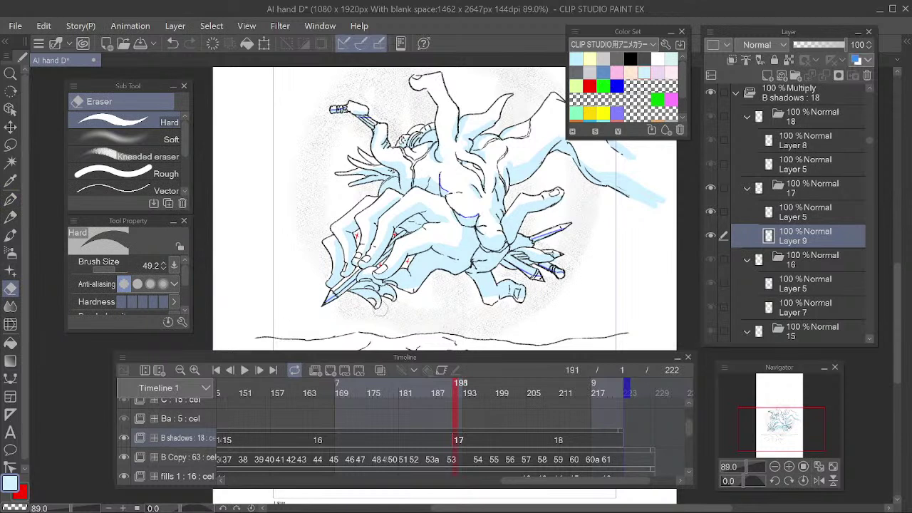
{"action": "key", "text": "p"}
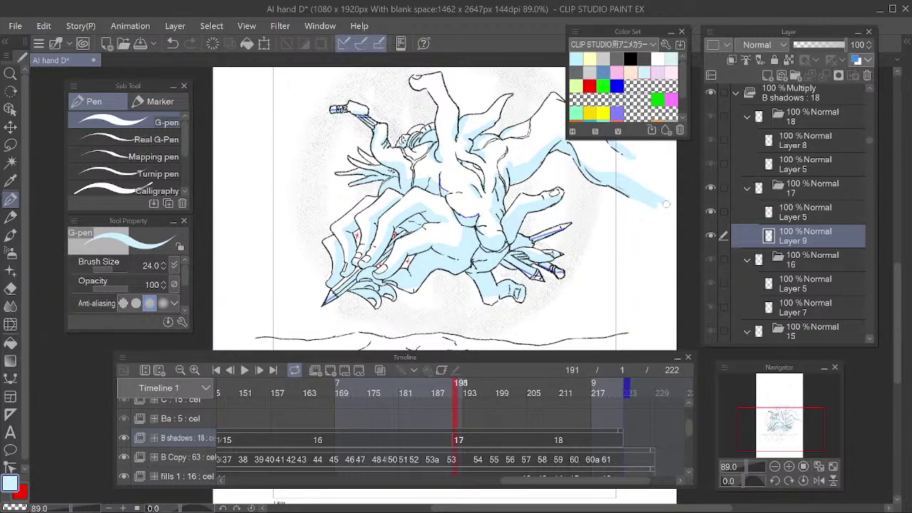
{"action": "left_click_drag", "start_coordinate": [567, 233], "coordinate": [561, 247]}
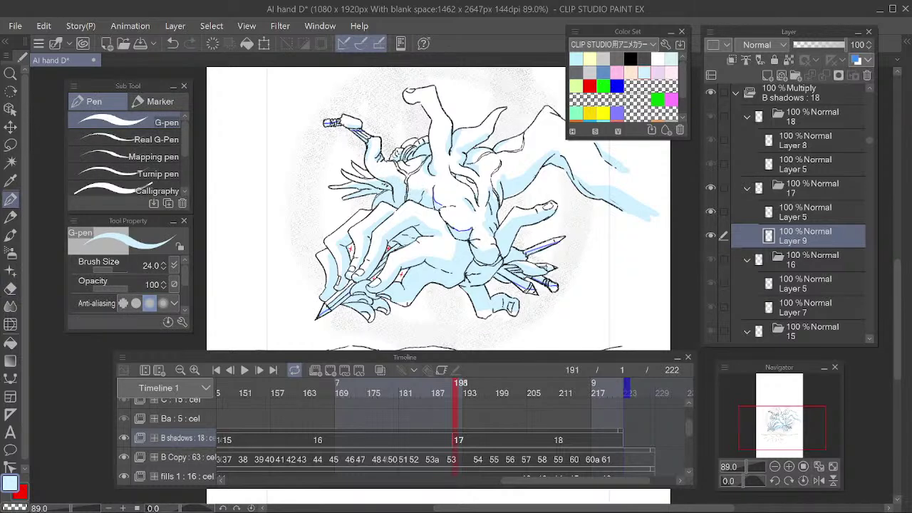
Refine cel 17's light-blue shadows on the chest and shoulder below the raised finger, erasing excess paint
{"action": "key", "text": "e"}
{"action": "key", "text": "p"}
{"action": "key", "text": "e"}
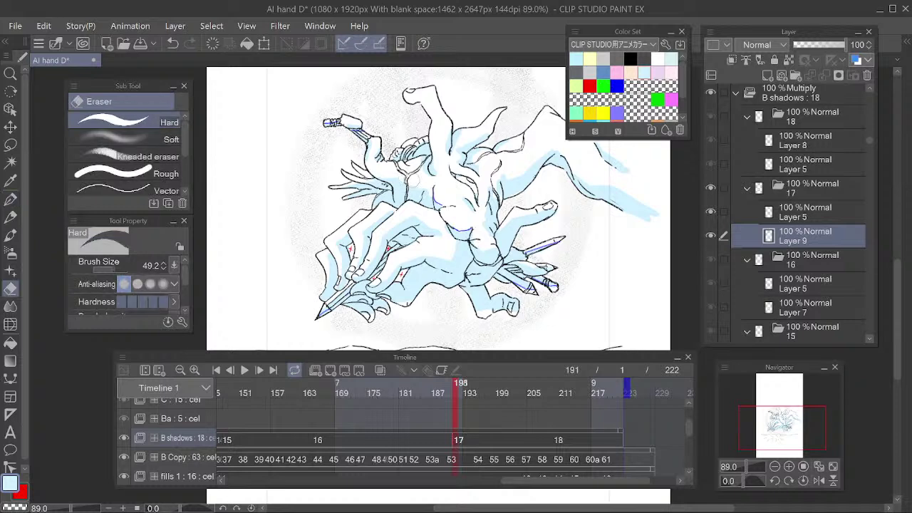
{"action": "key", "text": "p"}
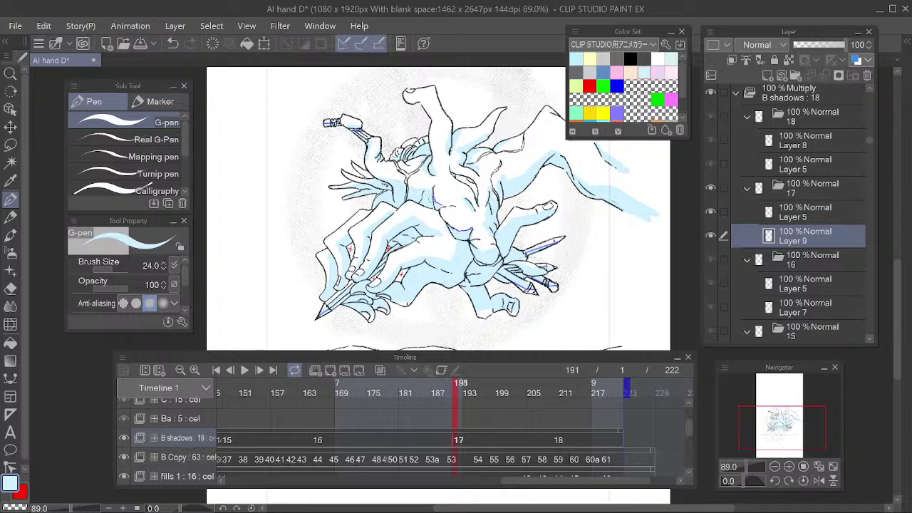
{"action": "key", "text": "e"}
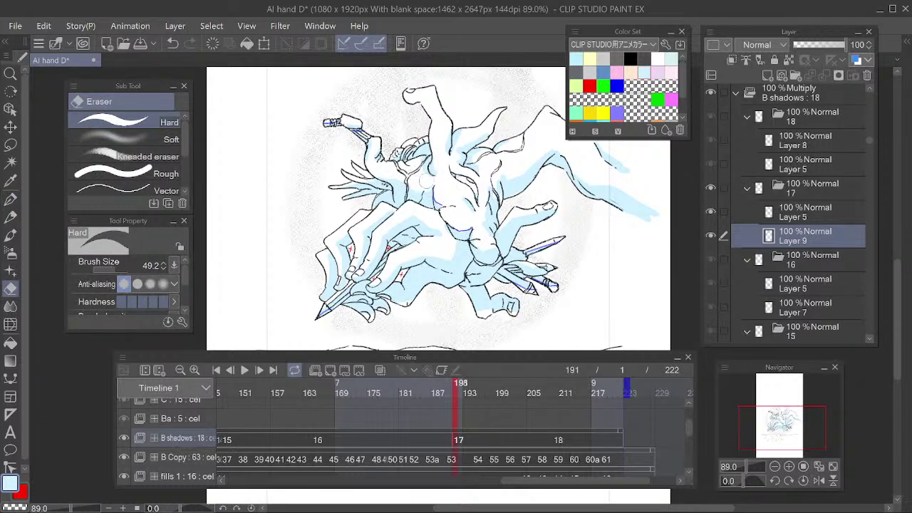
{"action": "key", "text": "p"}
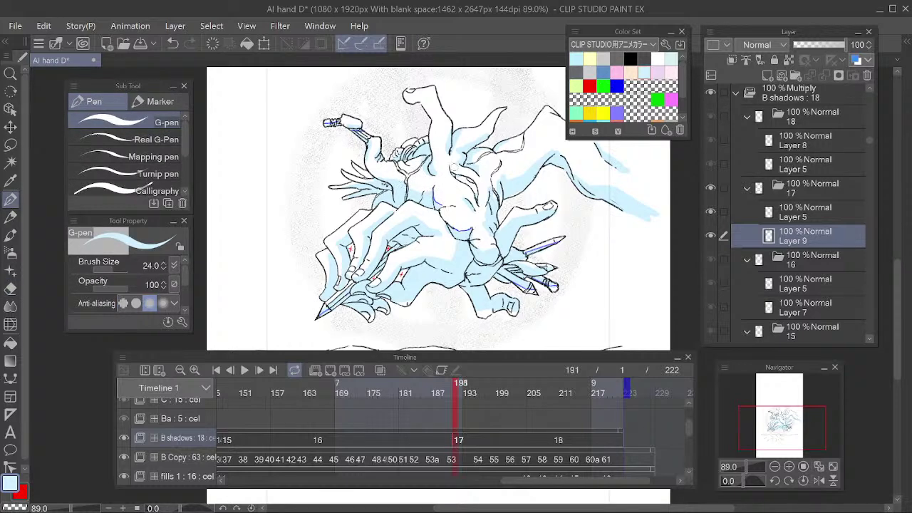
Touch up cel 17's light-blue shadows around the torso, the outstretched finger and the pencil bundle
{"action": "left_click_drag", "start_coordinate": [544, 245], "coordinate": [496, 237]}
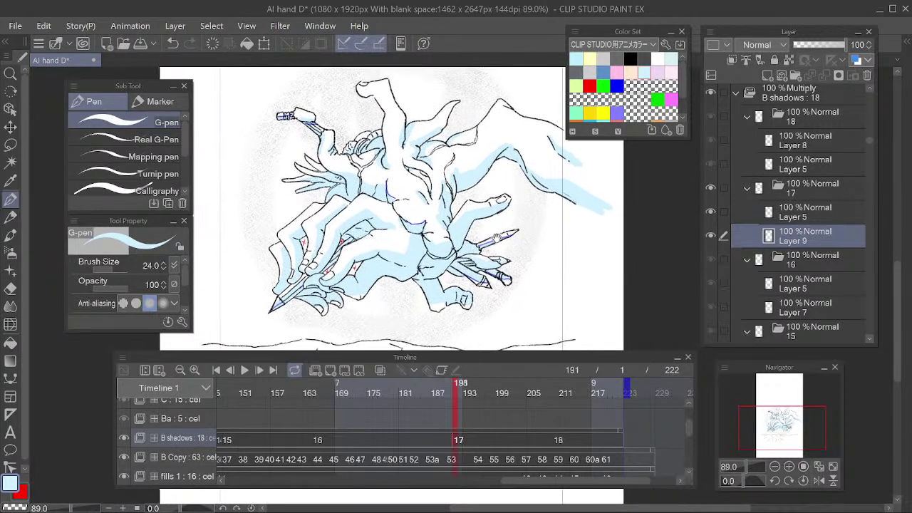
{"action": "key", "text": "e"}
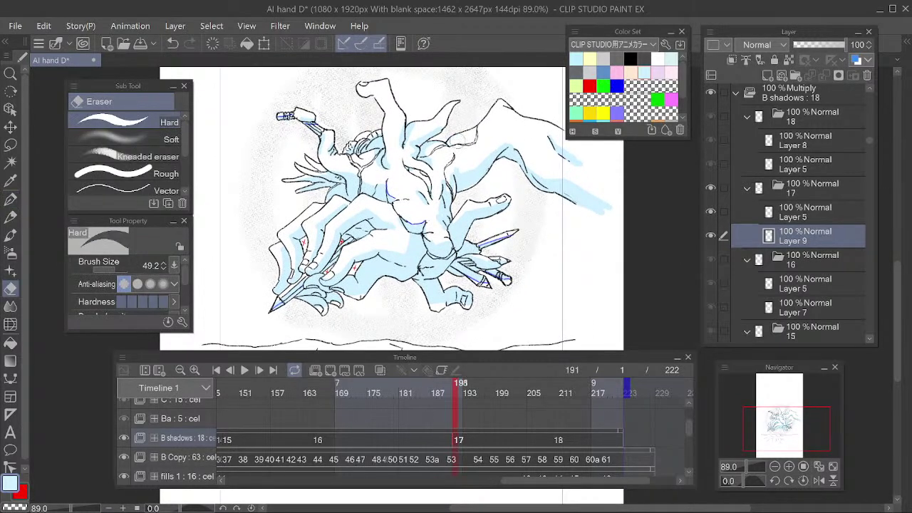
{"action": "key", "text": "p"}
{"action": "key", "text": "e"}
{"action": "key", "text": "p"}
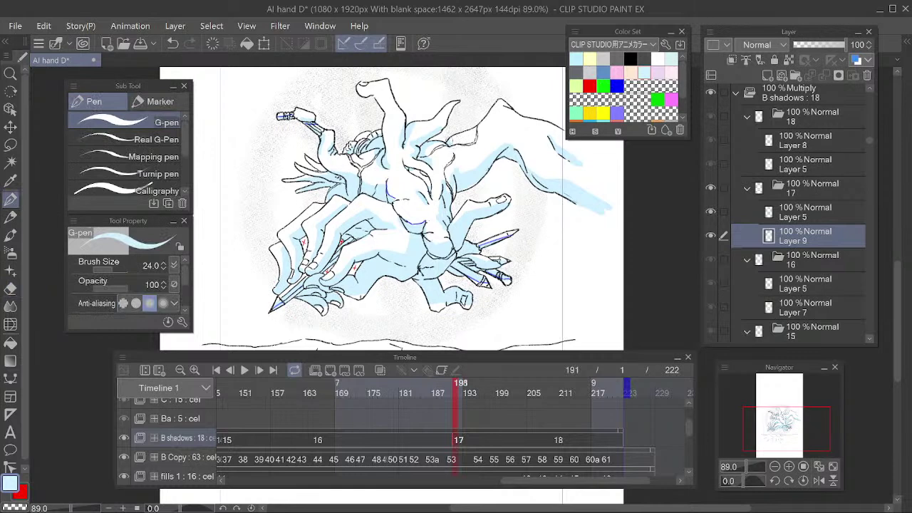
{"action": "left_click_drag", "start_coordinate": [537, 252], "coordinate": [523, 252]}
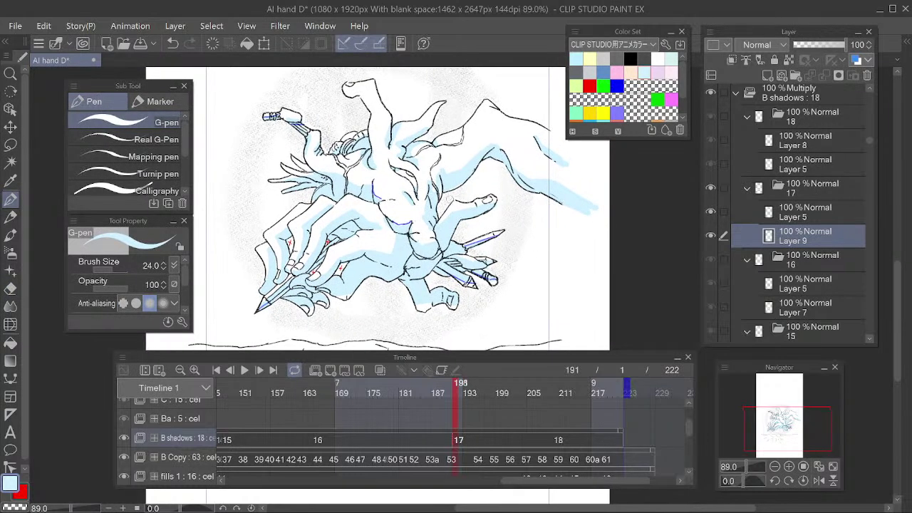
{"action": "key", "text": "e"}
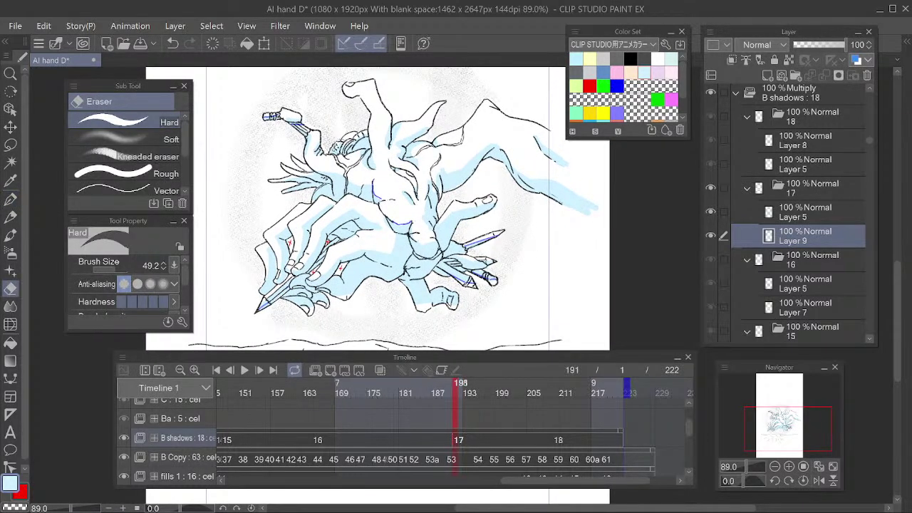
{"action": "key", "text": "p"}
{"action": "scroll", "coordinate": [428, 314], "scroll_direction": "down", "scroll_amount": 4}
{"action": "scroll", "coordinate": [428, 313], "scroll_direction": "up", "scroll_amount": 3}
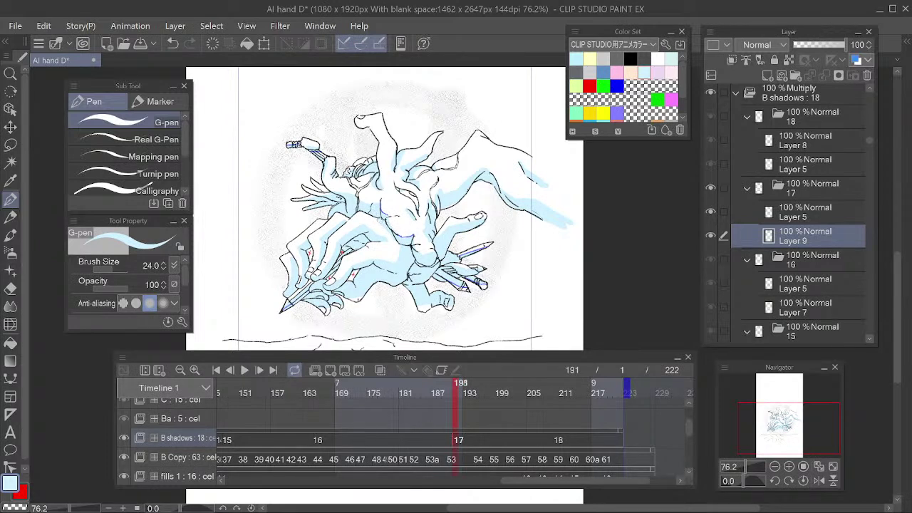
Clean up the light-blue shadow edges on the back of the drawing hand, alternating G-pen and eraser
{"action": "key", "text": "e"}
{"action": "key", "text": "p"}
{"action": "key", "text": "e"}
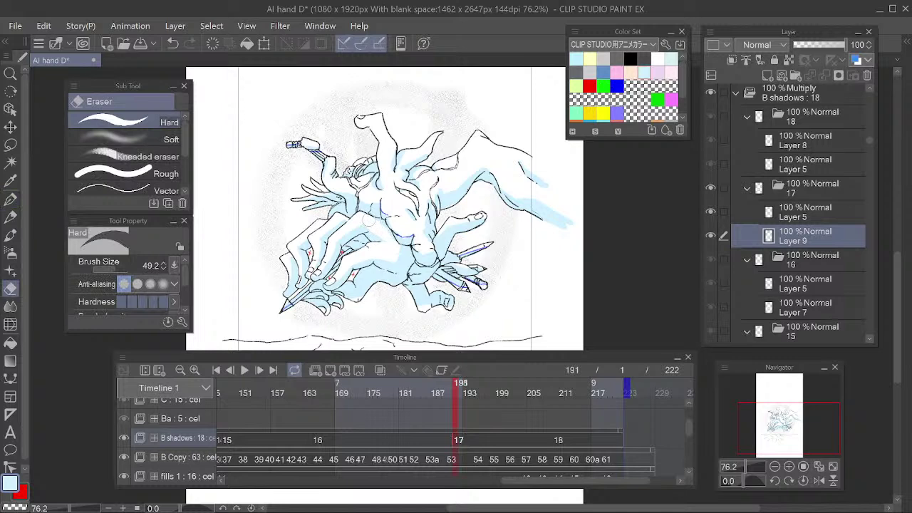
{"action": "key", "text": "p"}
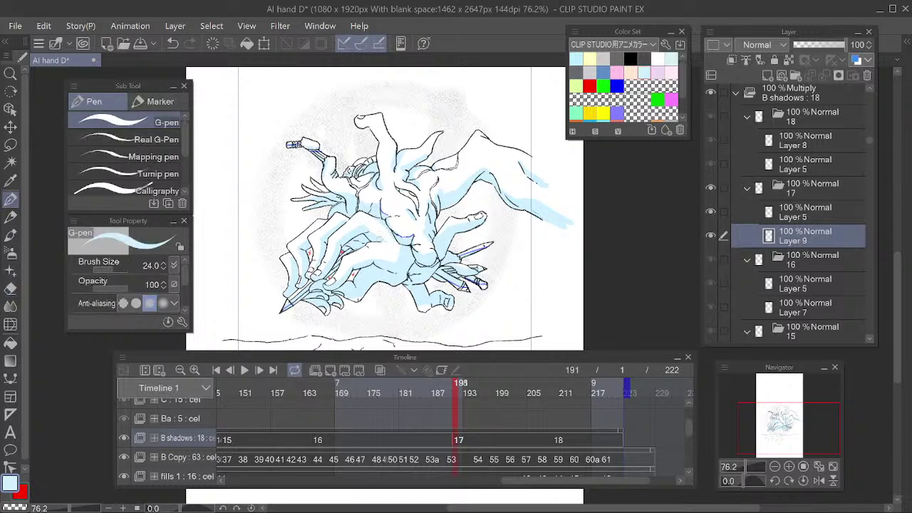
{"action": "key", "text": "e"}
{"action": "key", "text": "p"}
{"action": "left_click_drag", "start_coordinate": [522, 227], "coordinate": [547, 233]}
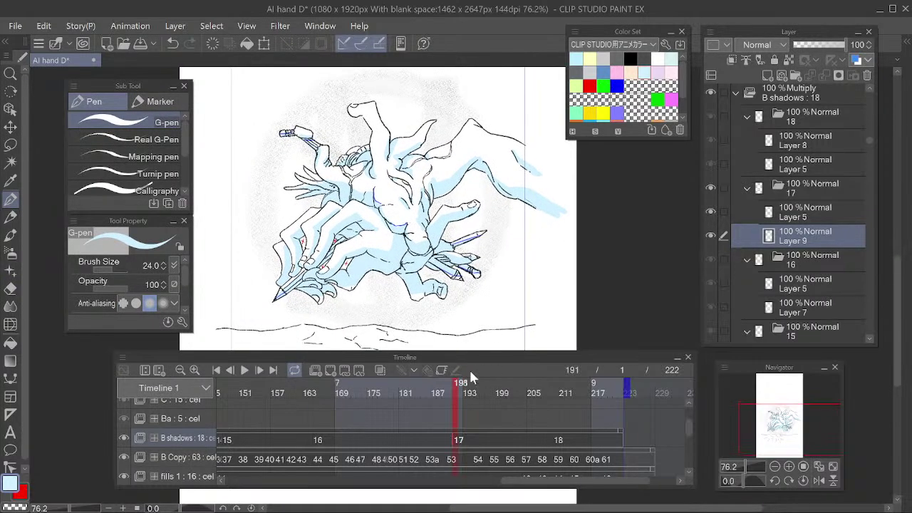
Set up the size 4.0 animator's pencil in blue and make cel 17's Layer 5 the active layer
{"action": "left_click_drag", "start_coordinate": [452, 390], "coordinate": [444, 391]}
{"action": "left_click", "coordinate": [455, 388]}
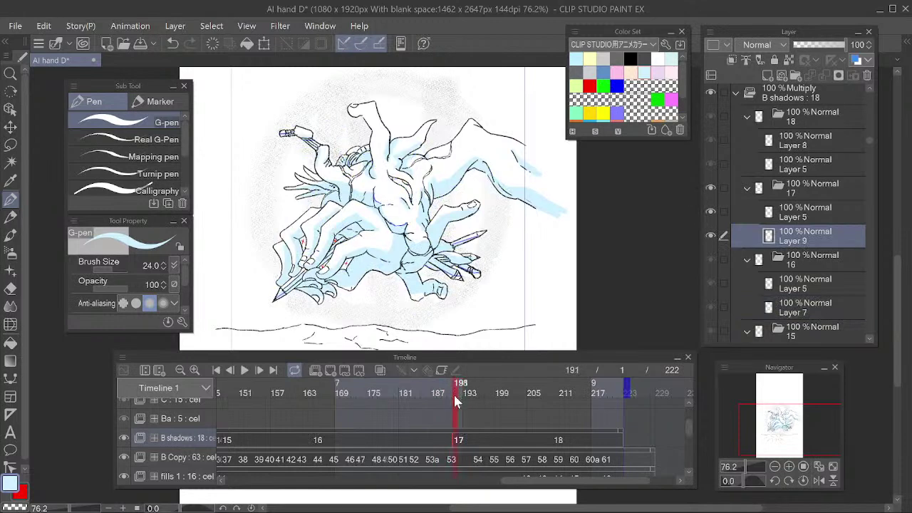
{"action": "left_click", "coordinate": [616, 85]}
{"action": "key", "text": "e"}
{"action": "key", "text": "p"}
{"action": "key", "text": "e"}
{"action": "key", "text": "p"}
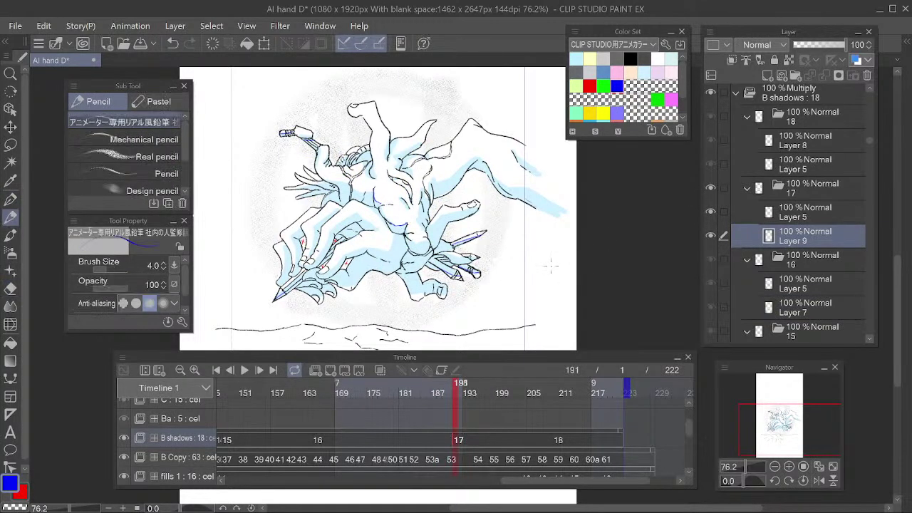
{"action": "left_click", "coordinate": [719, 211]}
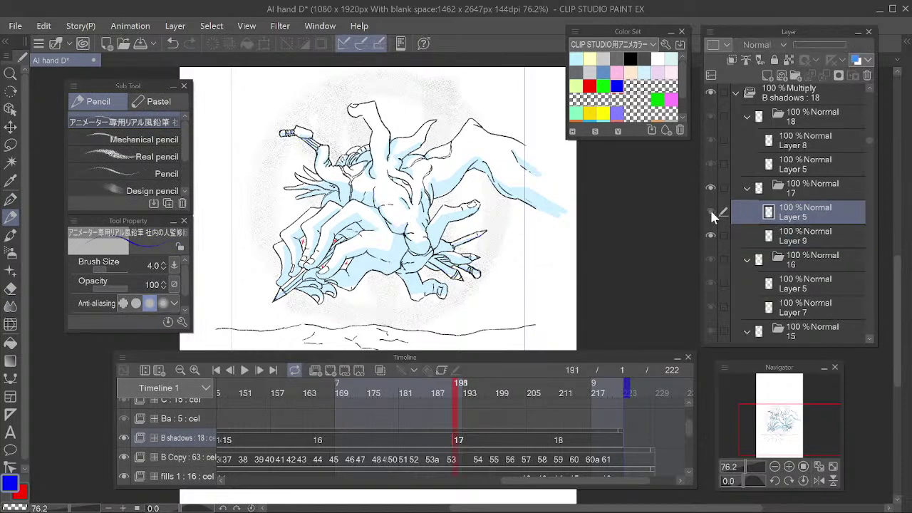
Outline the shadow edges on the torso and the outstretched finger in blue pencil on Layer 5
{"action": "scroll", "coordinate": [461, 203], "scroll_direction": "up", "scroll_amount": 4}
{"action": "mouse_move", "coordinate": [402, 244]}
{"action": "left_mouse_down"}
{"action": "mouse_move", "coordinate": [428, 224]}
{"action": "mouse_move", "coordinate": [497, 206]}
{"action": "left_mouse_up"}
{"action": "mouse_move", "coordinate": [403, 159]}
{"action": "left_mouse_down"}
{"action": "mouse_move", "coordinate": [384, 200]}
{"action": "mouse_move", "coordinate": [386, 175]}
{"action": "mouse_move", "coordinate": [391, 184]}
{"action": "left_mouse_up"}
{"action": "key", "text": "e"}
{"action": "key", "text": "p"}
{"action": "key", "text": "e"}
{"action": "key", "text": "p"}
{"action": "key", "text": "e"}
{"action": "key", "text": "p"}
{"action": "key", "text": "e"}
{"action": "key", "text": "p"}
{"action": "mouse_move", "coordinate": [381, 202]}
{"action": "left_mouse_down"}
{"action": "mouse_move", "coordinate": [378, 229]}
{"action": "mouse_move", "coordinate": [389, 251]}
{"action": "left_mouse_up"}
{"action": "left_click_drag", "start_coordinate": [342, 191], "coordinate": [363, 214]}
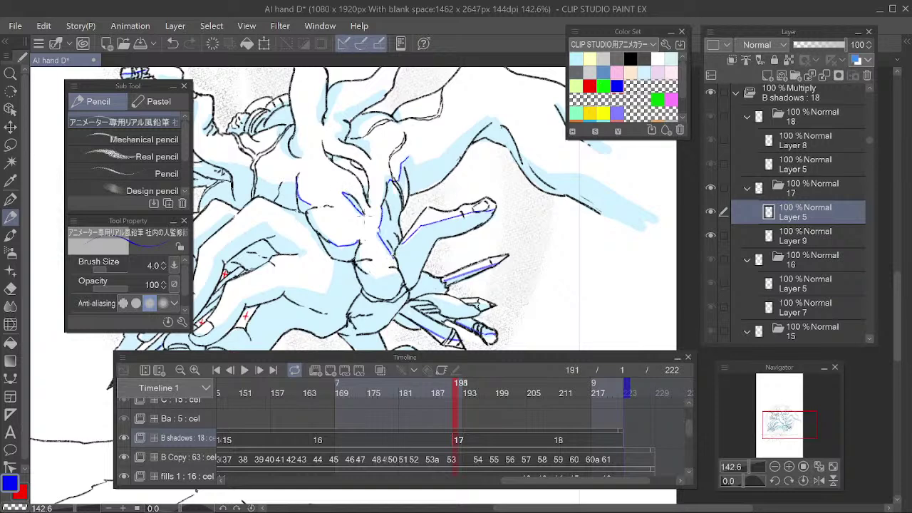
Trace blue shadow edges at the base of the raised finger and along the pointed finger beside it
{"action": "mouse_move", "coordinate": [444, 135]}
{"action": "left_mouse_down"}
{"action": "mouse_move", "coordinate": [427, 191]}
{"action": "mouse_move", "coordinate": [357, 172]}
{"action": "mouse_move", "coordinate": [340, 189]}
{"action": "mouse_move", "coordinate": [345, 199]}
{"action": "mouse_move", "coordinate": [338, 193]}
{"action": "left_mouse_up"}
{"action": "key", "text": "e"}
{"action": "key", "text": "p"}
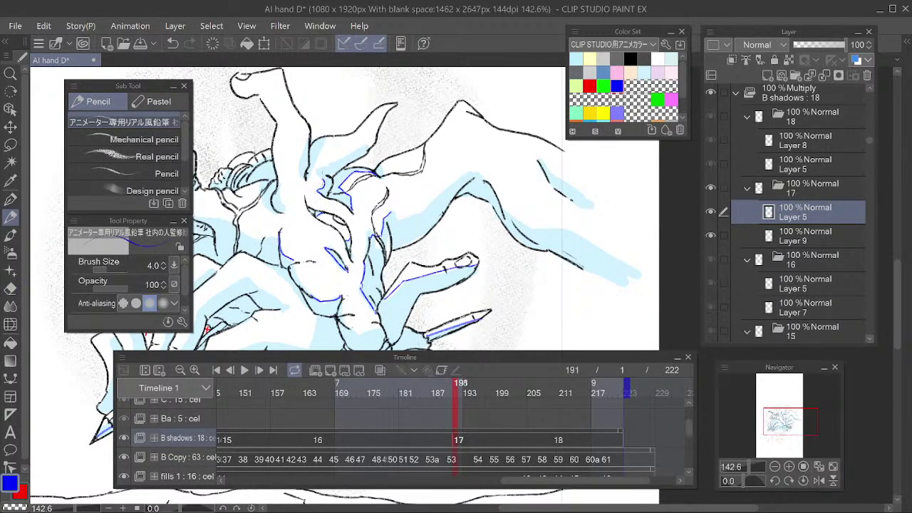
{"action": "mouse_move", "coordinate": [331, 165]}
{"action": "left_mouse_down"}
{"action": "mouse_move", "coordinate": [375, 144]}
{"action": "mouse_move", "coordinate": [404, 144]}
{"action": "mouse_move", "coordinate": [334, 196]}
{"action": "left_mouse_up"}
{"action": "left_click_drag", "start_coordinate": [335, 157], "coordinate": [332, 199]}
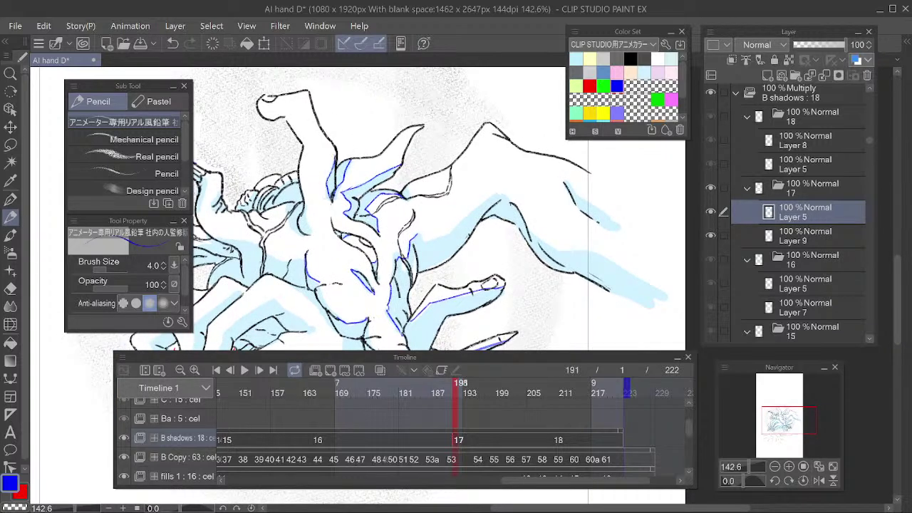
Outline the shadows on the creature's head and neck in blue pencil
{"action": "left_click_drag", "start_coordinate": [378, 135], "coordinate": [457, 115]}
{"action": "left_click_drag", "start_coordinate": [382, 183], "coordinate": [387, 215]}
{"action": "mouse_move", "coordinate": [418, 139]}
{"action": "left_mouse_down"}
{"action": "mouse_move", "coordinate": [482, 165]}
{"action": "mouse_move", "coordinate": [415, 202]}
{"action": "left_mouse_up"}
{"action": "left_click_drag", "start_coordinate": [415, 195], "coordinate": [400, 206]}
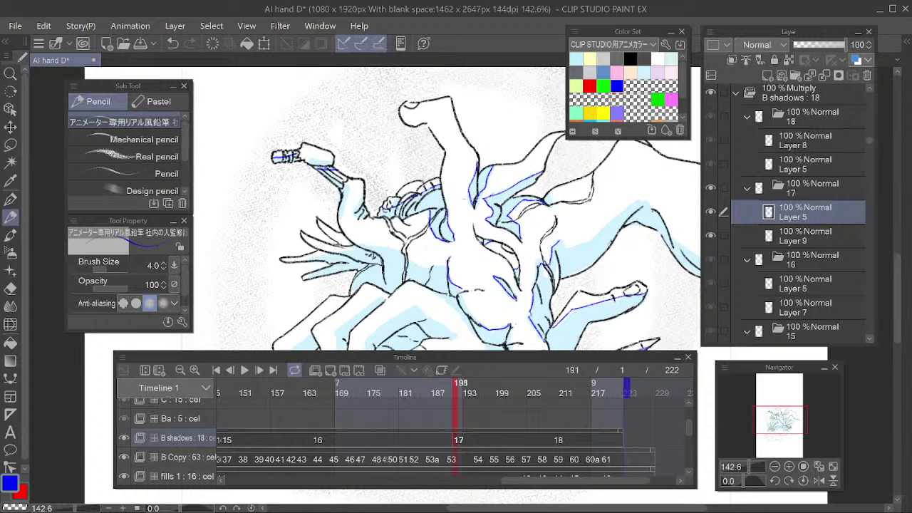
Undo a stray mark on Layer 9, touch up the head shadow with the eraser, and return to Layer 5
{"action": "left_click", "coordinate": [792, 238]}
{"action": "key", "text": "p"}
{"action": "left_click", "coordinate": [399, 200]}
{"action": "key", "text": "ctrl+z"}
{"action": "key", "text": "e"}
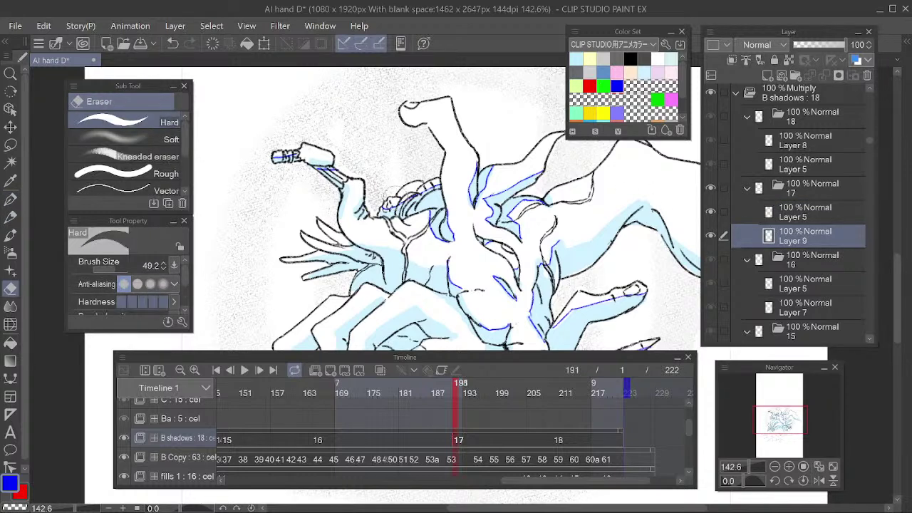
{"action": "left_click", "coordinate": [805, 212]}
{"action": "key", "text": "p"}
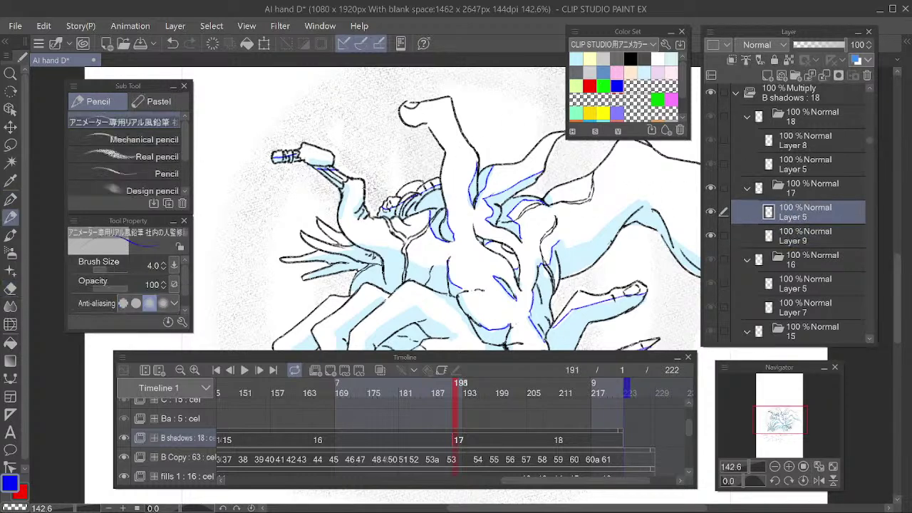
Outline the shadows on the small raised arm's blocky tip and thin wrist in blue pencil, erasing stray lines
{"action": "mouse_move", "coordinate": [405, 161]}
{"action": "left_mouse_down"}
{"action": "mouse_move", "coordinate": [484, 136]}
{"action": "mouse_move", "coordinate": [458, 157]}
{"action": "left_mouse_up"}
{"action": "left_click_drag", "start_coordinate": [359, 153], "coordinate": [386, 156]}
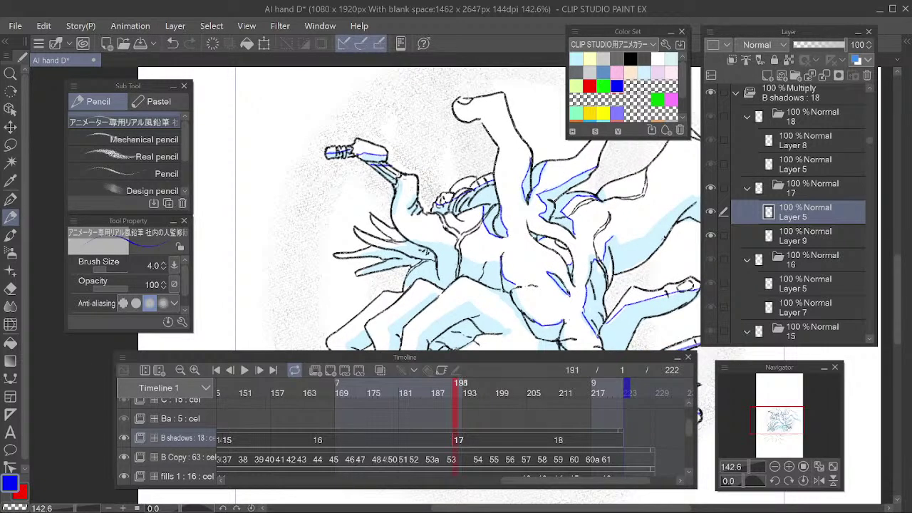
{"action": "key", "text": "e"}
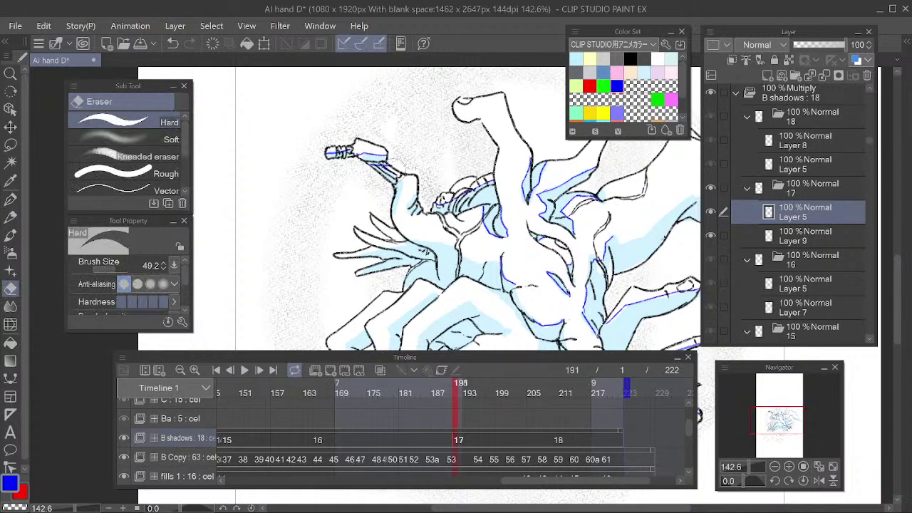
{"action": "key", "text": "p"}
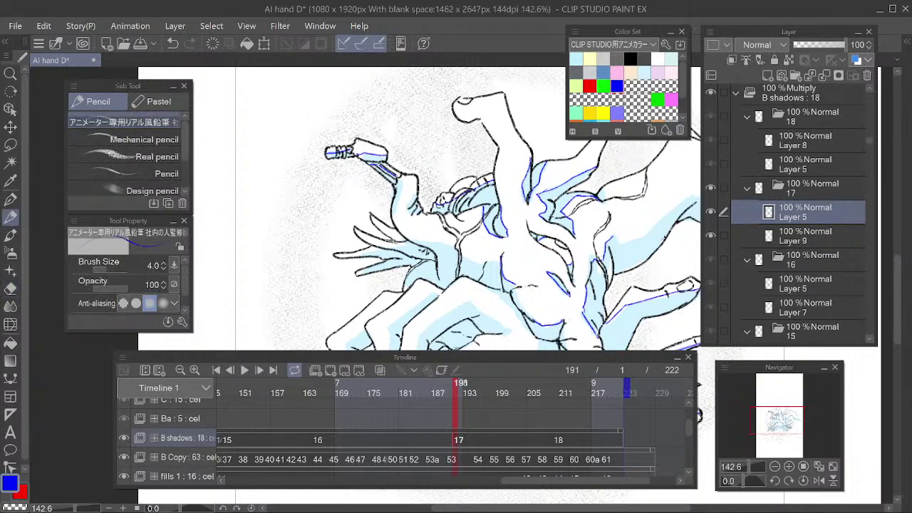
{"action": "key", "text": "e"}
{"action": "left_click_drag", "start_coordinate": [378, 164], "coordinate": [397, 178]}
{"action": "key", "text": "p"}
{"action": "key", "text": "p"}
{"action": "key", "text": "e"}
{"action": "key", "text": "p"}
Trace the blue shadow edge down the small raised arm to its elbow folds, cleaning up with the eraser
{"action": "mouse_move", "coordinate": [378, 164]}
{"action": "left_mouse_down"}
{"action": "mouse_move", "coordinate": [400, 178]}
{"action": "mouse_move", "coordinate": [387, 172]}
{"action": "mouse_move", "coordinate": [399, 181]}
{"action": "mouse_move", "coordinate": [396, 209]}
{"action": "mouse_move", "coordinate": [420, 214]}
{"action": "left_mouse_up"}
{"action": "key", "text": "e"}
{"action": "key", "text": "p"}
{"action": "key", "text": "e"}
{"action": "key", "text": "p"}
{"action": "key", "text": "e"}
{"action": "mouse_move", "coordinate": [398, 202]}
{"action": "left_mouse_down"}
{"action": "mouse_move", "coordinate": [402, 226]}
{"action": "mouse_move", "coordinate": [395, 218]}
{"action": "left_mouse_up"}
{"action": "key", "text": "p"}
Outline the shadows on the splayed wing-like fingers and across the upper chest in blue pencil
{"action": "left_click_drag", "start_coordinate": [492, 221], "coordinate": [510, 181]}
{"action": "left_click_drag", "start_coordinate": [400, 211], "coordinate": [423, 205]}
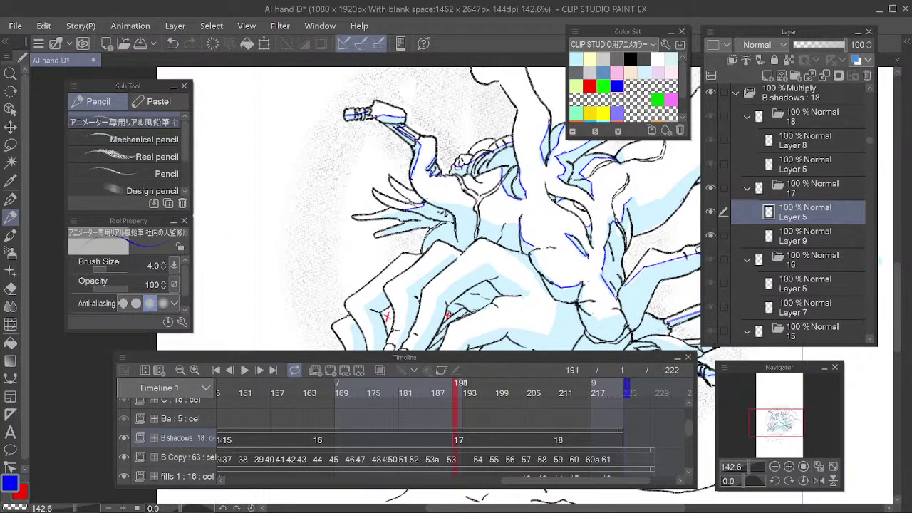
{"action": "left_click_drag", "start_coordinate": [366, 218], "coordinate": [406, 210]}
{"action": "mouse_move", "coordinate": [425, 205]}
{"action": "left_mouse_down"}
{"action": "mouse_move", "coordinate": [476, 203]}
{"action": "mouse_move", "coordinate": [509, 222]}
{"action": "mouse_move", "coordinate": [420, 144]}
{"action": "mouse_move", "coordinate": [434, 155]}
{"action": "left_mouse_up"}
{"action": "left_click_drag", "start_coordinate": [434, 214], "coordinate": [443, 171]}
{"action": "mouse_move", "coordinate": [487, 211]}
{"action": "left_mouse_down"}
{"action": "mouse_move", "coordinate": [515, 227]}
{"action": "mouse_move", "coordinate": [532, 220]}
{"action": "left_mouse_up"}
Outline the shadow edges on the muzzle and the short finger beneath the wrist in blue pencil
{"action": "mouse_move", "coordinate": [684, 198]}
{"action": "left_mouse_down"}
{"action": "mouse_move", "coordinate": [563, 188]}
{"action": "mouse_move", "coordinate": [592, 171]}
{"action": "mouse_move", "coordinate": [631, 169]}
{"action": "left_mouse_up"}
{"action": "left_click_drag", "start_coordinate": [436, 296], "coordinate": [470, 292]}
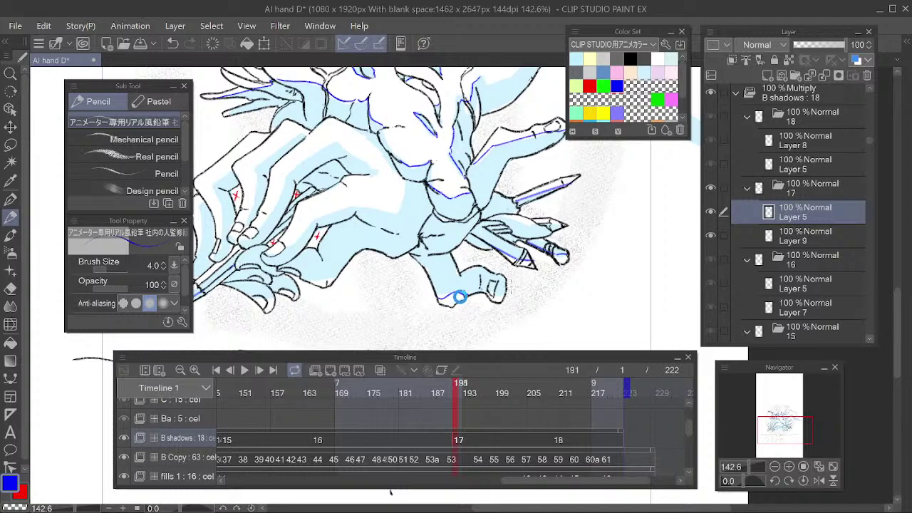
{"action": "key", "text": "p"}
{"action": "key", "text": "e"}
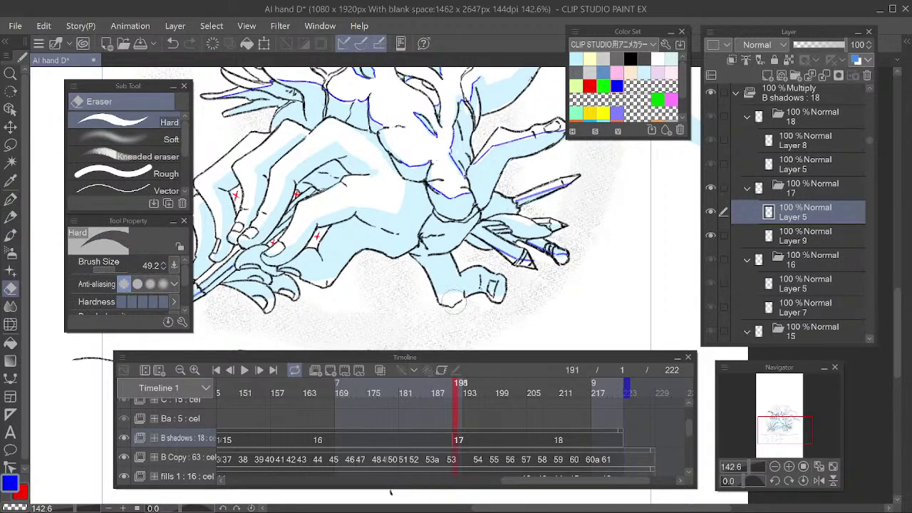
{"action": "key", "text": "p"}
{"action": "left_click_drag", "start_coordinate": [390, 492], "coordinate": [516, 496]}
{"action": "key", "text": "e"}
{"action": "key", "text": "p"}
Trace blue shadow edges along the drawing hand's thumb and across the back of the hand
{"action": "mouse_move", "coordinate": [405, 295]}
{"action": "left_mouse_down"}
{"action": "mouse_move", "coordinate": [427, 301]}
{"action": "mouse_move", "coordinate": [375, 307]}
{"action": "mouse_move", "coordinate": [377, 277]}
{"action": "mouse_move", "coordinate": [393, 259]}
{"action": "mouse_move", "coordinate": [429, 247]}
{"action": "mouse_move", "coordinate": [344, 297]}
{"action": "mouse_move", "coordinate": [427, 245]}
{"action": "mouse_move", "coordinate": [473, 252]}
{"action": "mouse_move", "coordinate": [483, 217]}
{"action": "left_mouse_up"}
{"action": "key", "text": "e"}
{"action": "key", "text": "p"}
{"action": "left_click_drag", "start_coordinate": [425, 170], "coordinate": [483, 218]}
{"action": "left_click_drag", "start_coordinate": [411, 186], "coordinate": [454, 218]}
{"action": "key", "text": "e"}
{"action": "key", "text": "p"}
{"action": "left_click_drag", "start_coordinate": [407, 151], "coordinate": [444, 136]}
{"action": "mouse_move", "coordinate": [452, 168]}
{"action": "left_mouse_down"}
{"action": "mouse_move", "coordinate": [401, 200]}
{"action": "mouse_move", "coordinate": [412, 191]}
{"action": "mouse_move", "coordinate": [385, 221]}
{"action": "mouse_move", "coordinate": [372, 264]}
{"action": "left_mouse_up"}
Refine the blue shadow outline along the drawing hand's index finger, erasing and redrawing it where needed
{"action": "key", "text": "e"}
{"action": "key", "text": "p"}
{"action": "key", "text": "e"}
{"action": "key", "text": "p"}
{"action": "key", "text": "e"}
{"action": "left_click_drag", "start_coordinate": [403, 211], "coordinate": [370, 263]}
{"action": "key", "text": "p"}
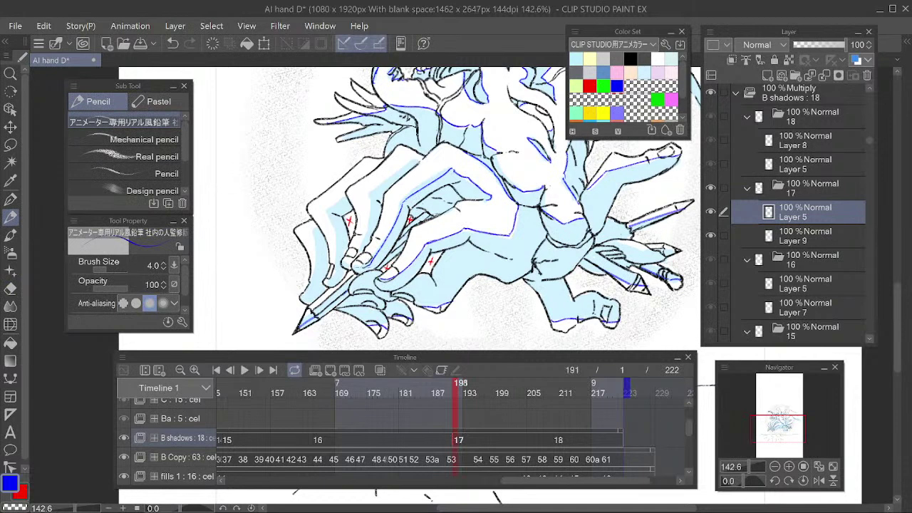
Outline the shadows on the drawing hand's middle and outer fingers in blue pencil
{"action": "mouse_move", "coordinate": [365, 246]}
{"action": "left_mouse_down"}
{"action": "mouse_move", "coordinate": [370, 203]}
{"action": "mouse_move", "coordinate": [424, 158]}
{"action": "left_mouse_up"}
{"action": "mouse_move", "coordinate": [347, 195]}
{"action": "left_mouse_down"}
{"action": "mouse_move", "coordinate": [328, 210]}
{"action": "mouse_move", "coordinate": [337, 253]}
{"action": "mouse_move", "coordinate": [329, 285]}
{"action": "left_mouse_up"}
{"action": "key", "text": "e"}
{"action": "key", "text": "p"}
{"action": "mouse_move", "coordinate": [313, 227]}
{"action": "left_mouse_down"}
{"action": "mouse_move", "coordinate": [317, 275]}
{"action": "mouse_move", "coordinate": [317, 257]}
{"action": "mouse_move", "coordinate": [309, 279]}
{"action": "mouse_move", "coordinate": [354, 228]}
{"action": "left_mouse_up"}
{"action": "key", "text": "e"}
{"action": "key", "text": "p"}
Finish the blue shadow outlines around the drawing pencil and fingertips, and review the whole drawing
{"action": "scroll", "coordinate": [491, 203], "scroll_direction": "down", "scroll_amount": 2}
{"action": "key", "text": "e"}
{"action": "mouse_move", "coordinate": [319, 276]}
{"action": "left_mouse_down"}
{"action": "mouse_move", "coordinate": [294, 294]}
{"action": "mouse_move", "coordinate": [321, 269]}
{"action": "left_mouse_up"}
{"action": "key", "text": "p"}
{"action": "left_click_drag", "start_coordinate": [510, 254], "coordinate": [503, 244]}
{"action": "left_click_drag", "start_coordinate": [430, 393], "coordinate": [453, 417]}
{"action": "scroll", "coordinate": [415, 285], "scroll_direction": "down", "scroll_amount": 4}
{"action": "scroll", "coordinate": [584, 260], "scroll_direction": "up", "scroll_amount": 5}
{"action": "scroll", "coordinate": [563, 89], "scroll_direction": "down", "scroll_amount": 1}
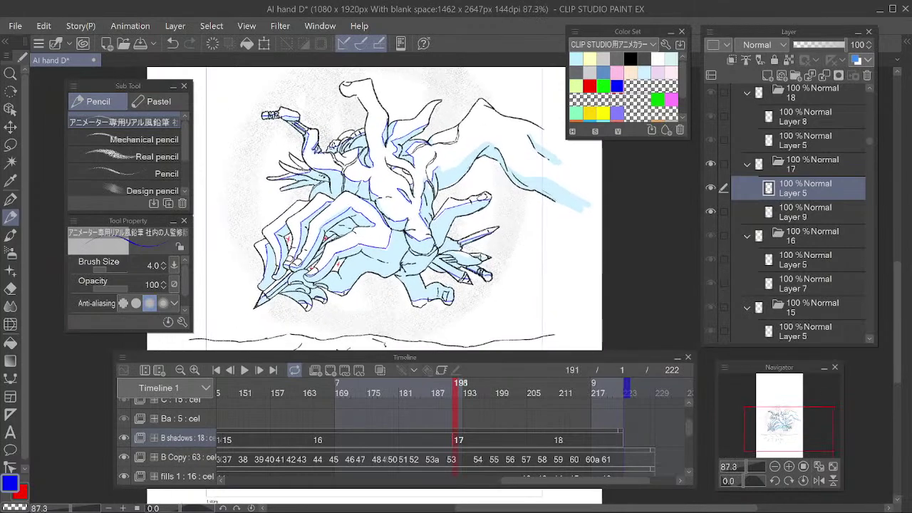
{"action": "scroll", "coordinate": [502, 198], "scroll_direction": "down", "scroll_amount": 2}
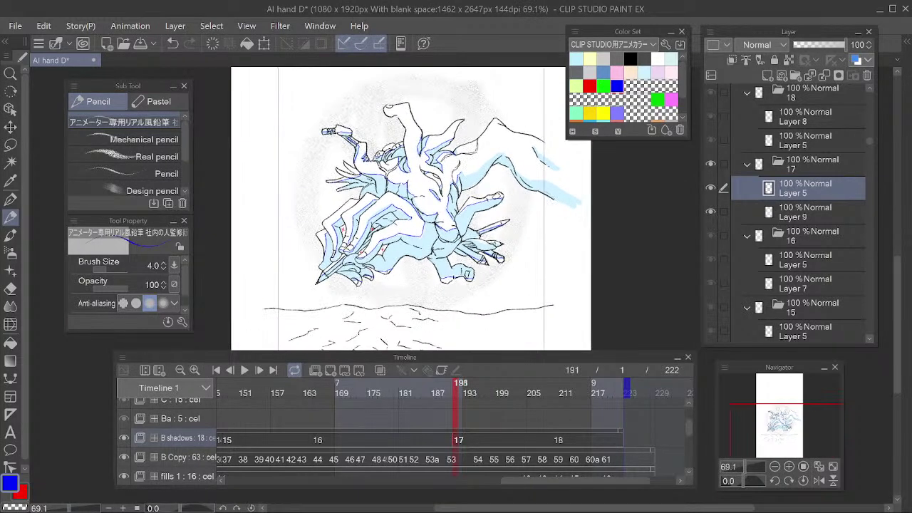
Outline the forearm's underside shadow band and its upper crease shadow in blue pencil
{"action": "scroll", "coordinate": [454, 214], "scroll_direction": "up", "scroll_amount": 2}
{"action": "scroll", "coordinate": [569, 213], "scroll_direction": "up", "scroll_amount": 1}
{"action": "scroll", "coordinate": [481, 121], "scroll_direction": "up", "scroll_amount": 2}
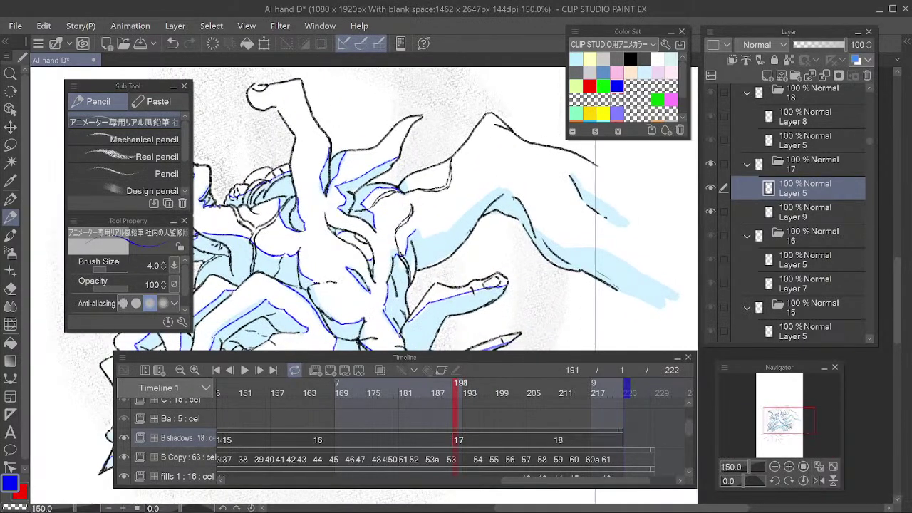
{"action": "left_click_drag", "start_coordinate": [404, 180], "coordinate": [406, 192]}
{"action": "scroll", "coordinate": [456, 214], "scroll_direction": "down", "scroll_amount": 1}
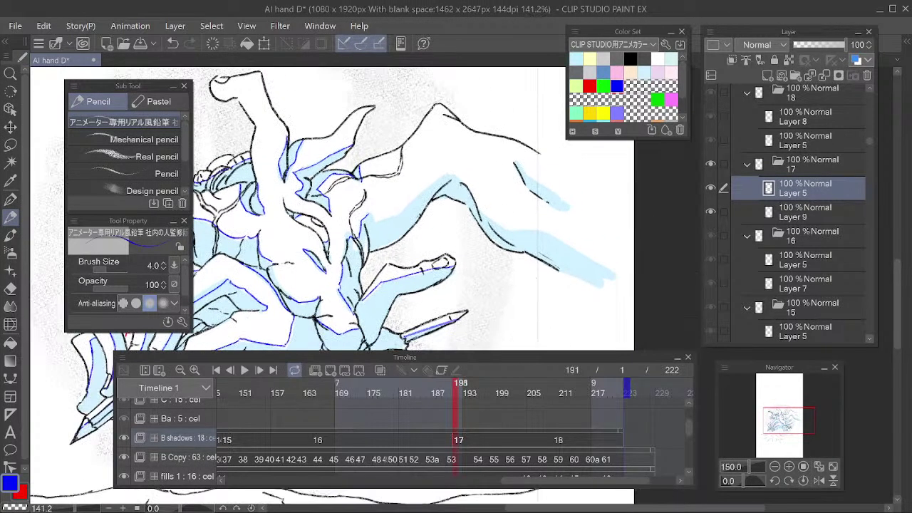
{"action": "mouse_move", "coordinate": [366, 222]}
{"action": "left_mouse_down"}
{"action": "mouse_move", "coordinate": [444, 172]}
{"action": "mouse_move", "coordinate": [458, 173]}
{"action": "mouse_move", "coordinate": [512, 230]}
{"action": "mouse_move", "coordinate": [549, 230]}
{"action": "mouse_move", "coordinate": [625, 277]}
{"action": "left_mouse_up"}
{"action": "key", "text": "e"}
{"action": "key", "text": "p"}
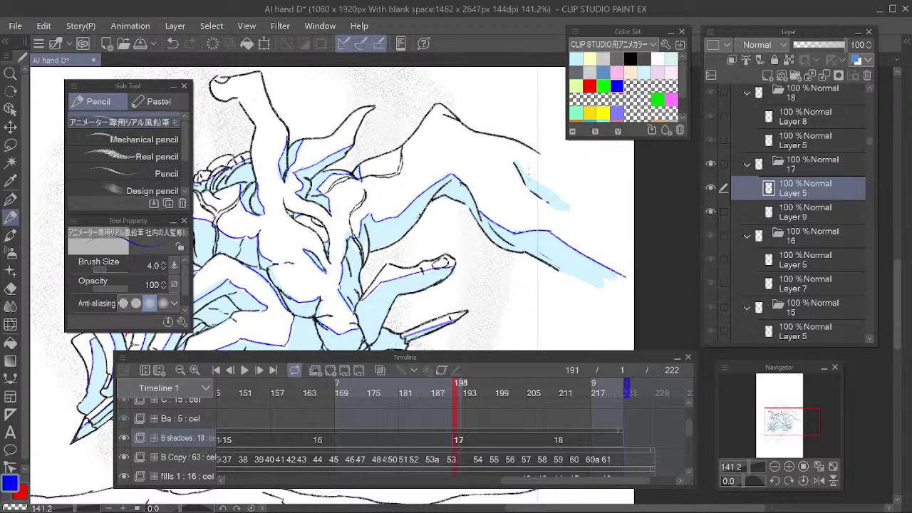
{"action": "mouse_move", "coordinate": [513, 163]}
{"action": "left_mouse_down"}
{"action": "mouse_move", "coordinate": [584, 220]}
{"action": "mouse_move", "coordinate": [549, 207]}
{"action": "mouse_move", "coordinate": [580, 211]}
{"action": "left_mouse_up"}
{"action": "scroll", "coordinate": [510, 152], "scroll_direction": "down", "scroll_amount": 6}
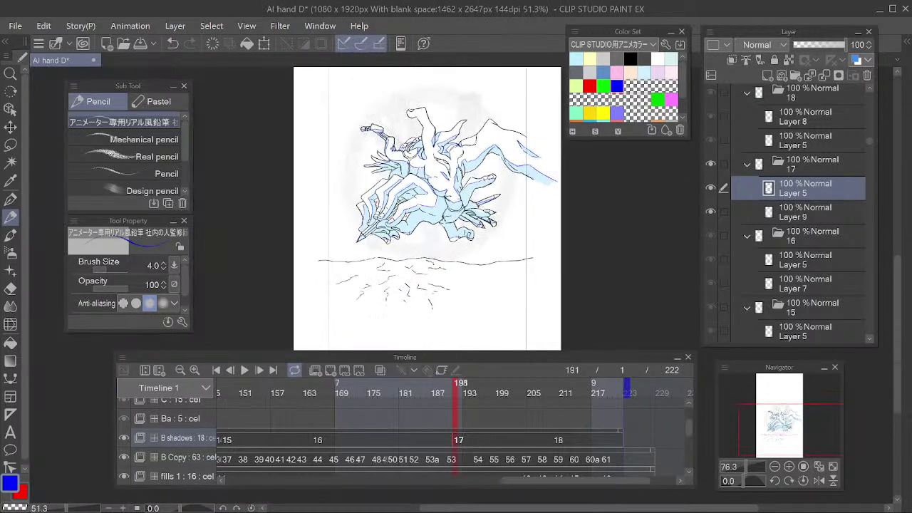
Touch up the blue shadow outline on the pencil beside the creature's outstretched finger in cel 17
{"action": "scroll", "coordinate": [450, 179], "scroll_direction": "up", "scroll_amount": 5}
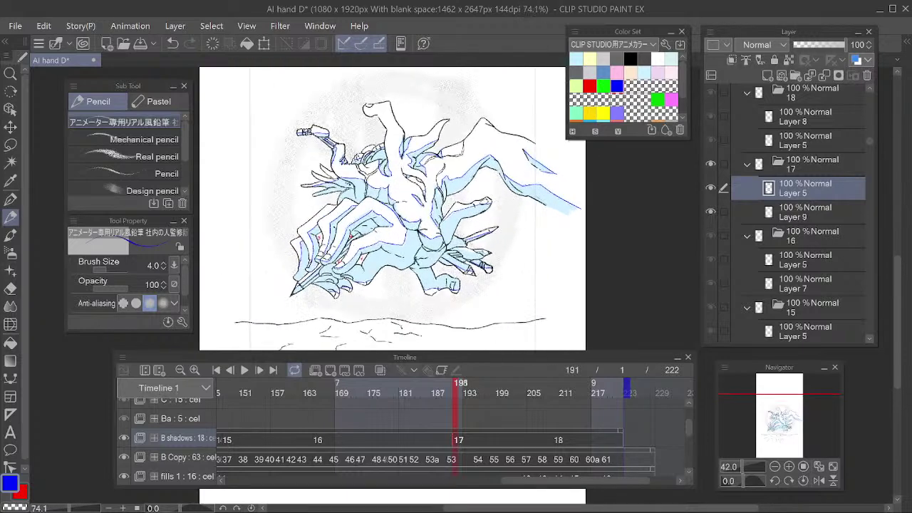
{"action": "scroll", "coordinate": [327, 280], "scroll_direction": "up", "scroll_amount": 1}
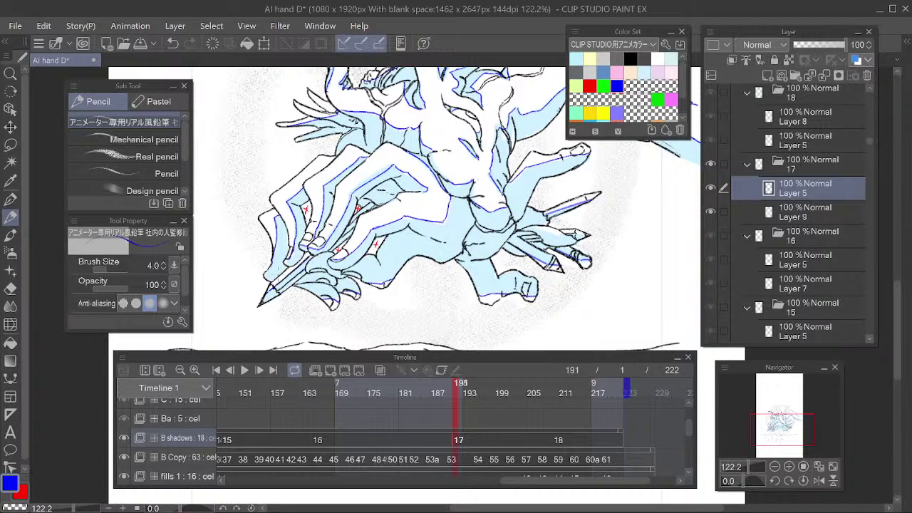
{"action": "mouse_move", "coordinate": [587, 186]}
{"action": "left_mouse_down"}
{"action": "mouse_move", "coordinate": [549, 218]}
{"action": "mouse_move", "coordinate": [544, 269]}
{"action": "mouse_move", "coordinate": [567, 210]}
{"action": "mouse_move", "coordinate": [585, 217]}
{"action": "mouse_move", "coordinate": [570, 212]}
{"action": "left_mouse_up"}
{"action": "scroll", "coordinate": [455, 236], "scroll_direction": "down", "scroll_amount": 4}
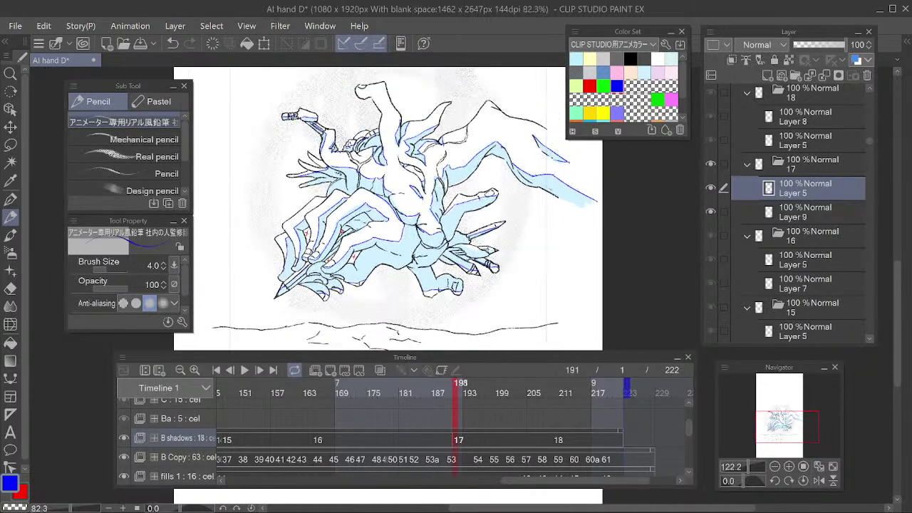
{"action": "scroll", "coordinate": [570, 207], "scroll_direction": "up", "scroll_amount": 1}
Compare cel 17's shadows with those of neighbouring cels 16 and 18
{"action": "mouse_move", "coordinate": [449, 384]}
{"action": "left_mouse_down"}
{"action": "mouse_move", "coordinate": [469, 394]}
{"action": "mouse_move", "coordinate": [580, 389]}
{"action": "mouse_move", "coordinate": [567, 399]}
{"action": "mouse_move", "coordinate": [466, 402]}
{"action": "mouse_move", "coordinate": [563, 396]}
{"action": "mouse_move", "coordinate": [557, 406]}
{"action": "left_mouse_up"}
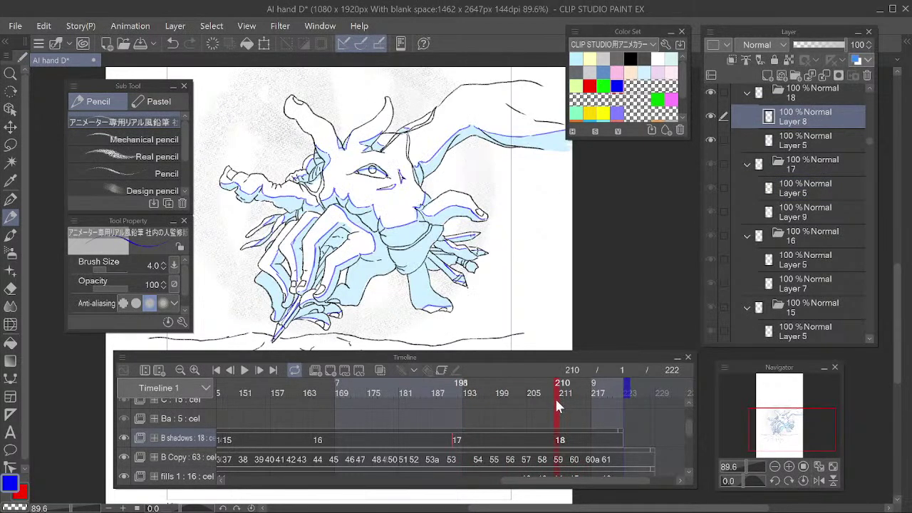
{"action": "mouse_move", "coordinate": [556, 405]}
{"action": "left_mouse_down"}
{"action": "mouse_move", "coordinate": [547, 393]}
{"action": "mouse_move", "coordinate": [447, 416]}
{"action": "mouse_move", "coordinate": [455, 420]}
{"action": "left_mouse_up"}
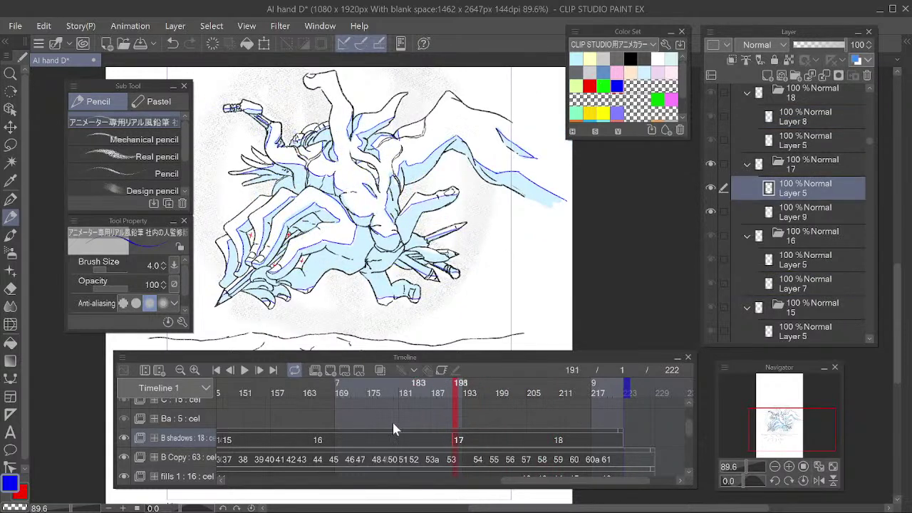
{"action": "left_click", "coordinate": [316, 438]}
{"action": "left_click_drag", "start_coordinate": [497, 280], "coordinate": [545, 287]}
{"action": "left_click", "coordinate": [456, 436]}
{"action": "left_click", "coordinate": [559, 441]}
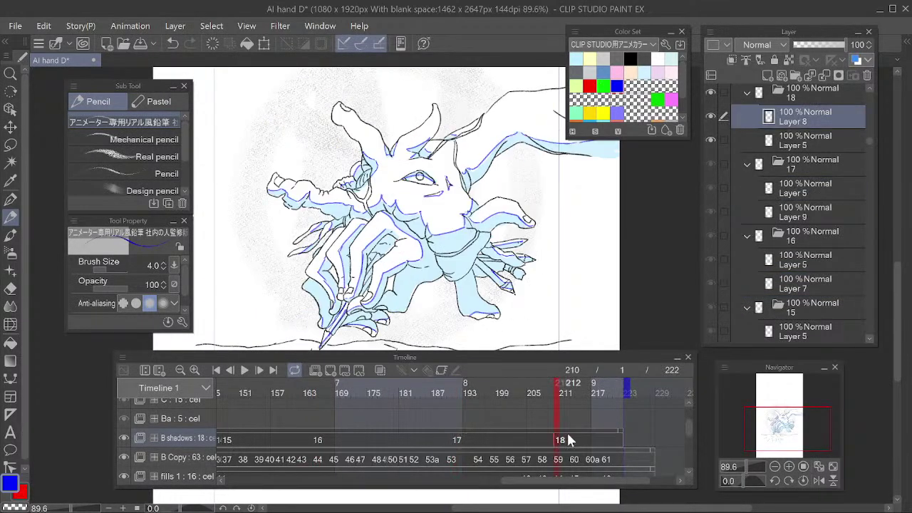
Add new animation cels on the B shadows track at frame 213 after cel 18 and frame 195 after cel 17
{"action": "left_click", "coordinate": [579, 441]}
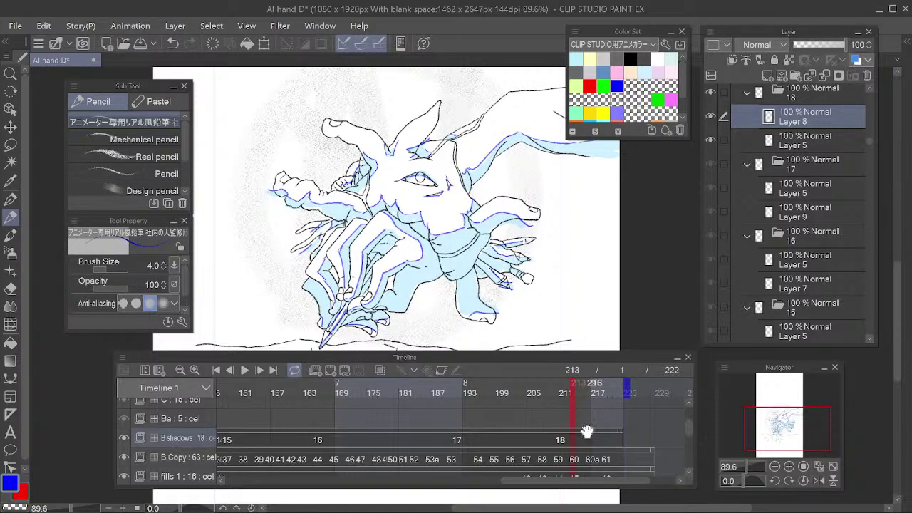
{"action": "key", "text": "alt+n"}
{"action": "left_click", "coordinate": [454, 438]}
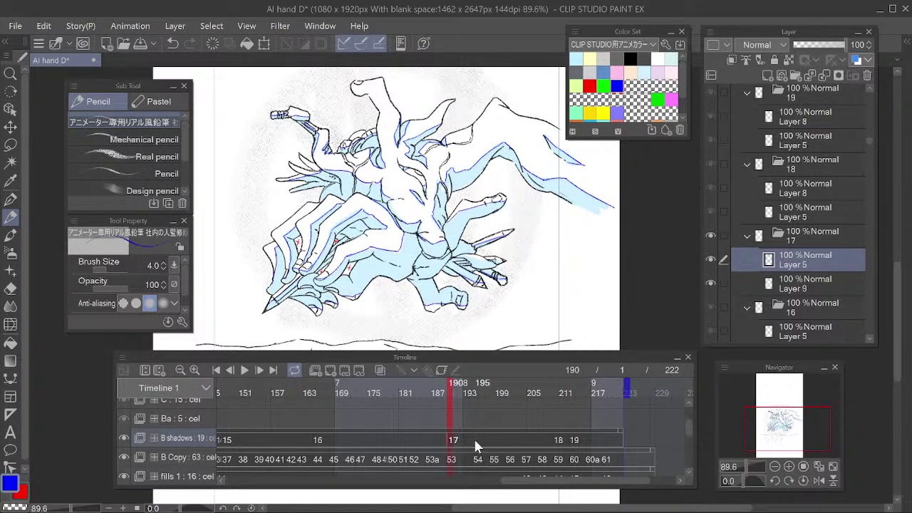
{"action": "left_click", "coordinate": [476, 437]}
{"action": "key", "text": "alt+n"}
Add a new animation cel on the B shadows track at frame 168, just after cel 16
{"action": "left_click", "coordinate": [318, 438]}
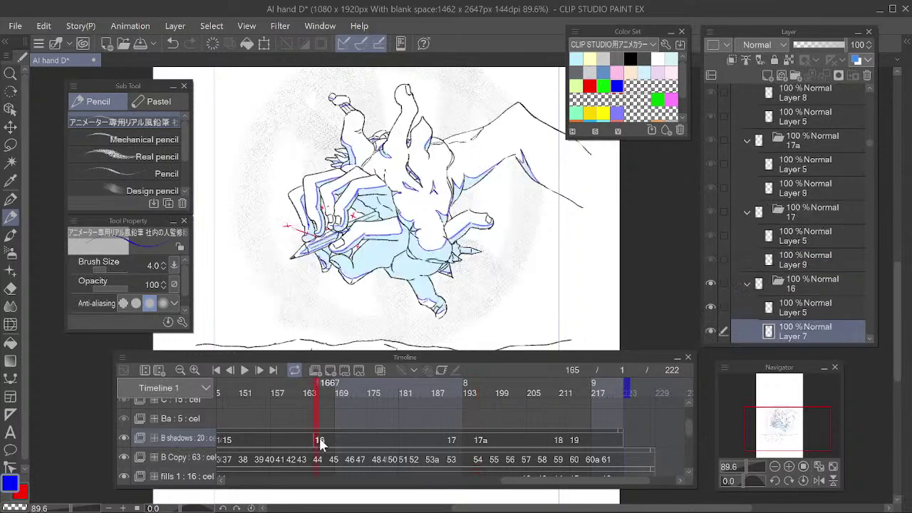
{"action": "left_click", "coordinate": [331, 440]}
{"action": "key", "text": "ctrl+shift+n"}
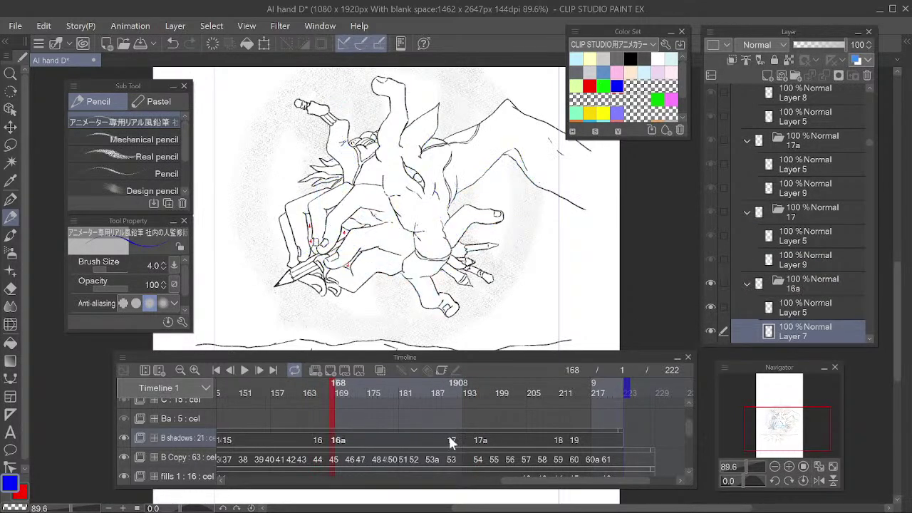
Add a new animation cel on the B shadows track at frame 86, right after cel 10
{"action": "left_click_drag", "start_coordinate": [452, 435], "coordinate": [518, 428]}
{"action": "left_click", "coordinate": [378, 435]}
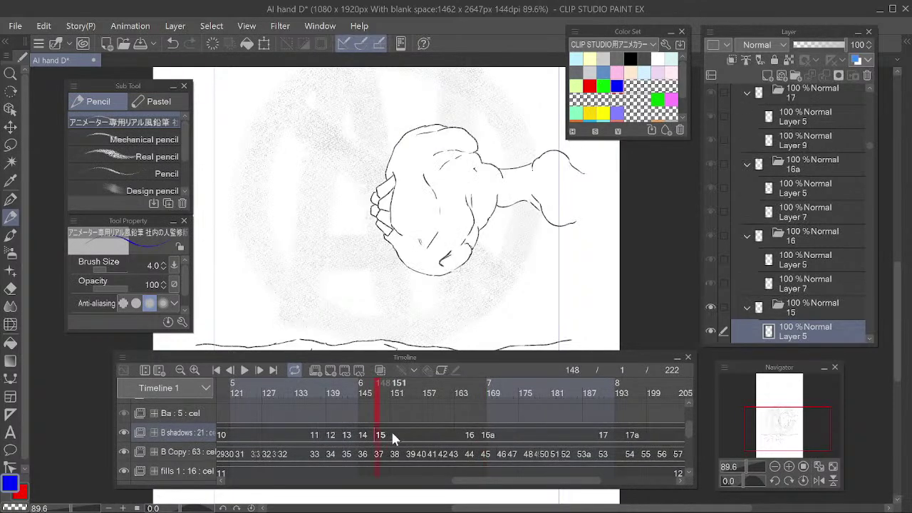
{"action": "left_click", "coordinate": [393, 433]}
{"action": "mouse_move", "coordinate": [387, 396]}
{"action": "left_mouse_down"}
{"action": "mouse_move", "coordinate": [377, 388]}
{"action": "mouse_move", "coordinate": [306, 410]}
{"action": "left_mouse_up"}
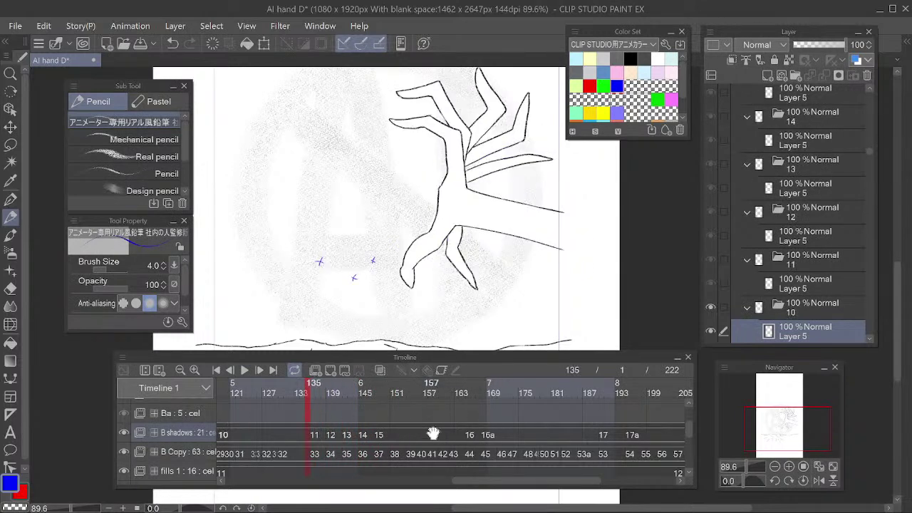
{"action": "left_click_drag", "start_coordinate": [421, 433], "coordinate": [529, 426]}
{"action": "left_click_drag", "start_coordinate": [381, 416], "coordinate": [602, 443]}
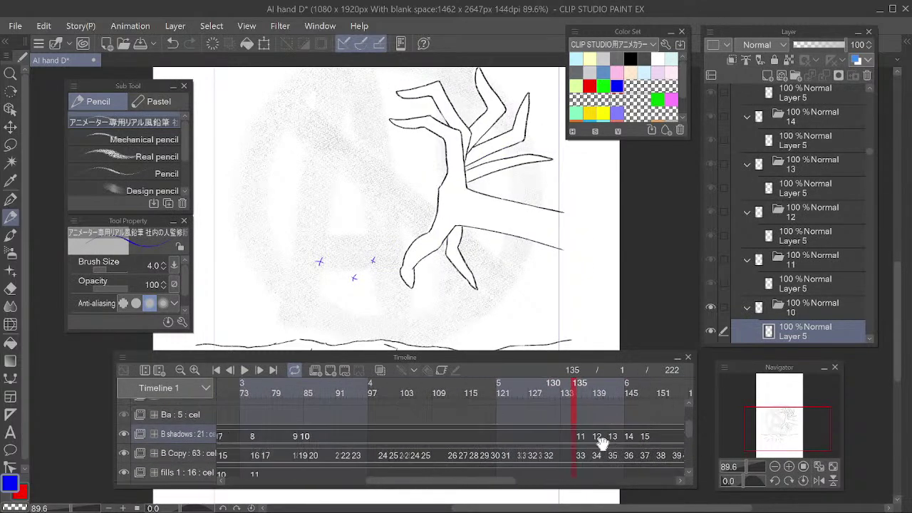
{"action": "left_click", "coordinate": [306, 396]}
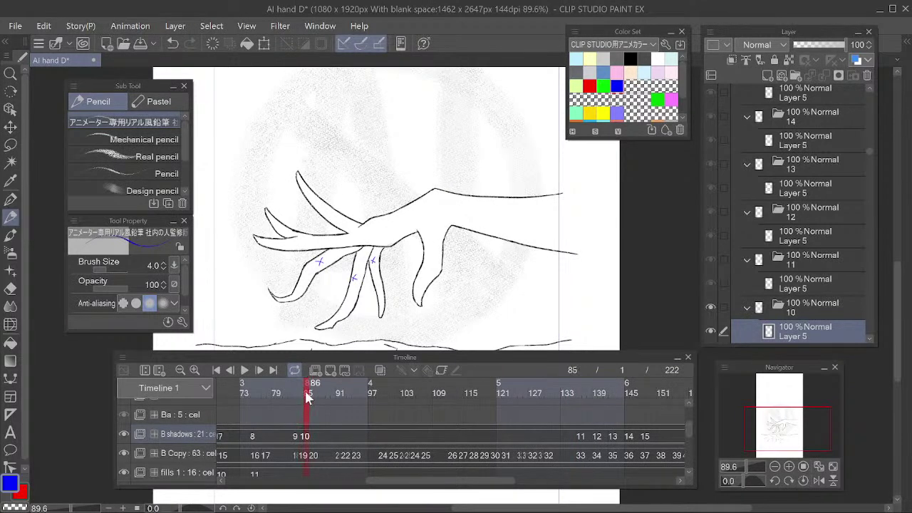
{"action": "left_click", "coordinate": [311, 391]}
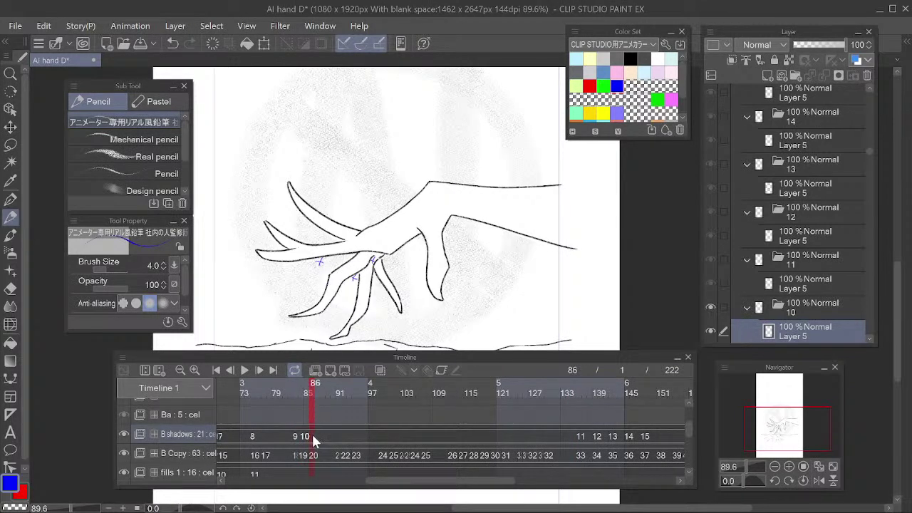
{"action": "key", "text": "alt+n"}
Add a new B shadows cel between cels 1 and 2 near the start, and another after cel 2 at frame 13
{"action": "left_click_drag", "start_coordinate": [489, 440], "coordinate": [645, 431]}
{"action": "left_click_drag", "start_coordinate": [447, 394], "coordinate": [273, 415]}
{"action": "left_click_drag", "start_coordinate": [357, 423], "coordinate": [581, 423]}
{"action": "left_click_drag", "start_coordinate": [505, 428], "coordinate": [563, 437]}
{"action": "left_click_drag", "start_coordinate": [304, 386], "coordinate": [293, 432]}
{"action": "key", "text": "alt+n"}
{"action": "left_click_drag", "start_coordinate": [291, 390], "coordinate": [346, 459]}
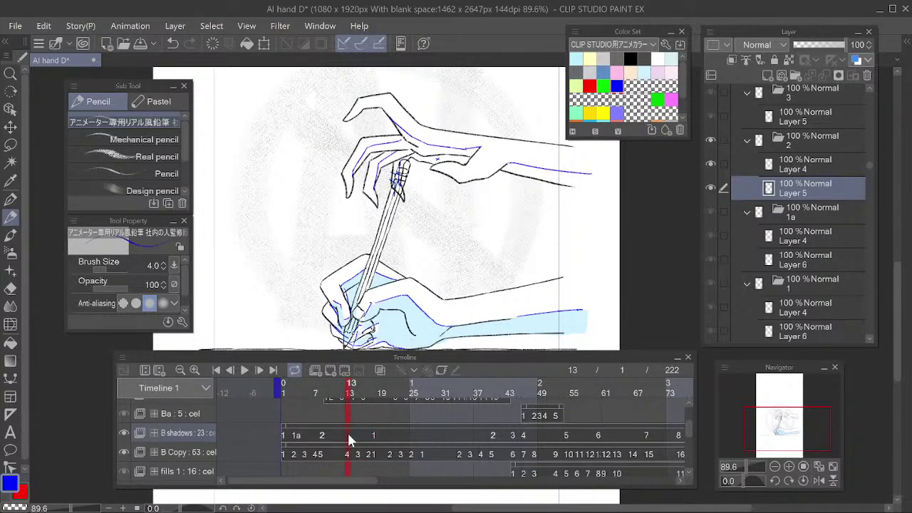
{"action": "key", "text": "alt+n"}
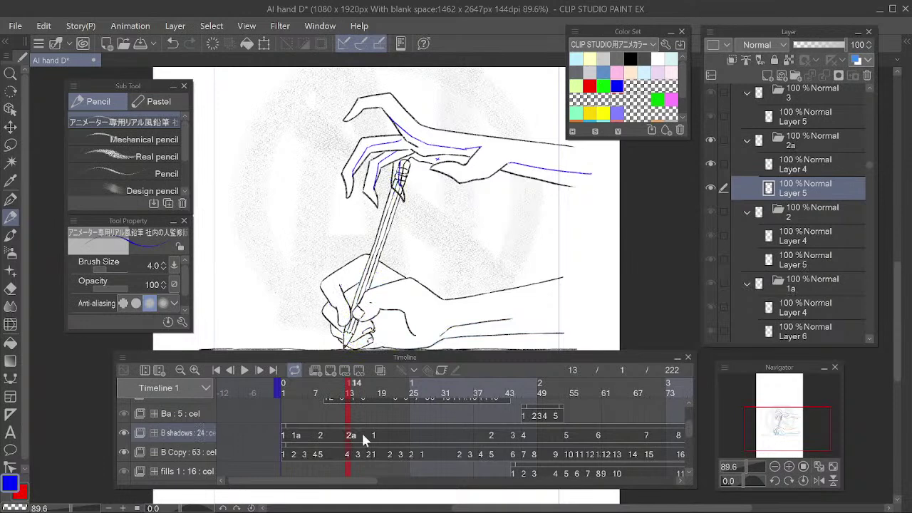
Assign existing cel 1a to frame 21 of the B shadows track
{"action": "mouse_move", "coordinate": [351, 388]}
{"action": "left_mouse_down"}
{"action": "mouse_move", "coordinate": [393, 390]}
{"action": "mouse_move", "coordinate": [430, 409]}
{"action": "mouse_move", "coordinate": [412, 455]}
{"action": "mouse_move", "coordinate": [391, 460]}
{"action": "left_mouse_up"}
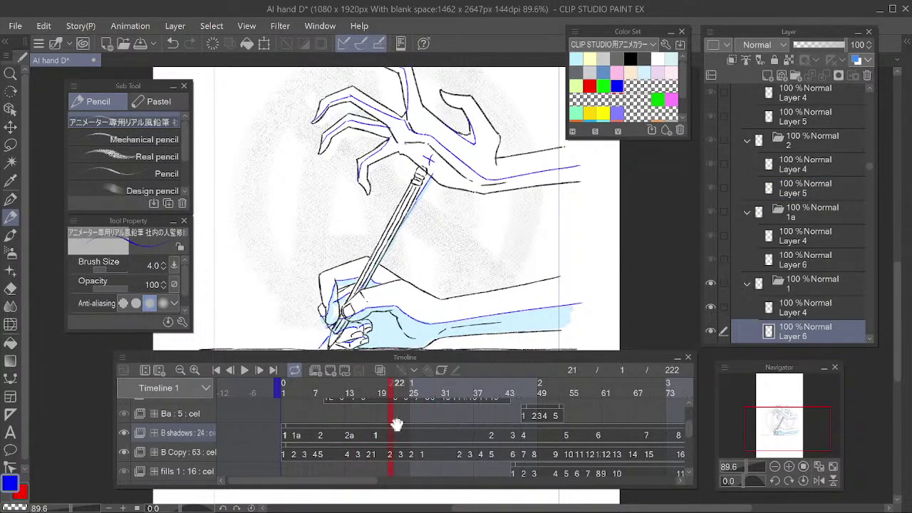
{"action": "right_click", "coordinate": [390, 434]}
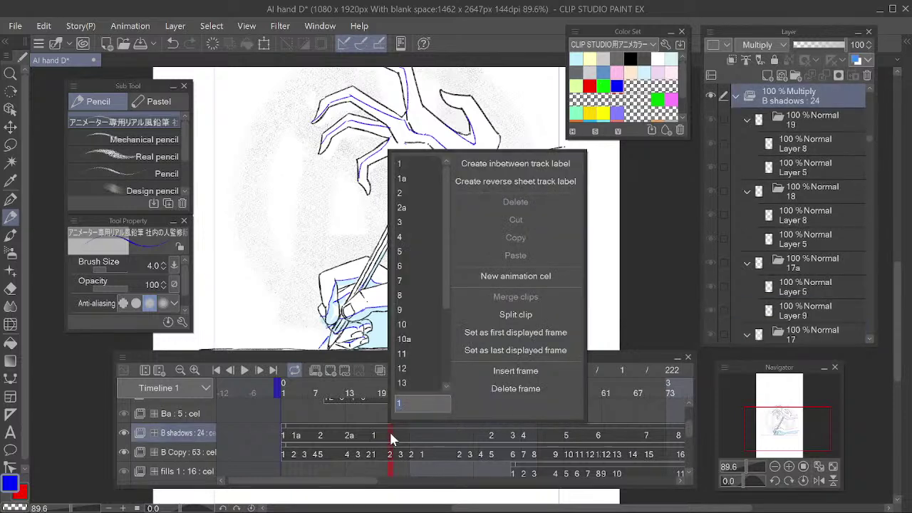
{"action": "left_click", "coordinate": [407, 202]}
Add a new animation cel on the B shadows track at frame 56, between cels 5 and 6
{"action": "mouse_move", "coordinate": [398, 393]}
{"action": "left_mouse_down"}
{"action": "mouse_move", "coordinate": [424, 389]}
{"action": "mouse_move", "coordinate": [468, 413]}
{"action": "mouse_move", "coordinate": [491, 447]}
{"action": "mouse_move", "coordinate": [481, 460]}
{"action": "mouse_move", "coordinate": [491, 457]}
{"action": "left_mouse_up"}
{"action": "left_click_drag", "start_coordinate": [553, 452], "coordinate": [426, 456]}
{"action": "mouse_move", "coordinate": [372, 390]}
{"action": "left_mouse_down"}
{"action": "mouse_move", "coordinate": [476, 421]}
{"action": "mouse_move", "coordinate": [385, 456]}
{"action": "mouse_move", "coordinate": [408, 456]}
{"action": "mouse_move", "coordinate": [448, 428]}
{"action": "mouse_move", "coordinate": [452, 405]}
{"action": "mouse_move", "coordinate": [433, 388]}
{"action": "mouse_move", "coordinate": [440, 397]}
{"action": "mouse_move", "coordinate": [447, 388]}
{"action": "mouse_move", "coordinate": [472, 392]}
{"action": "mouse_move", "coordinate": [449, 406]}
{"action": "left_mouse_up"}
{"action": "key", "text": "ctrl+minus"}
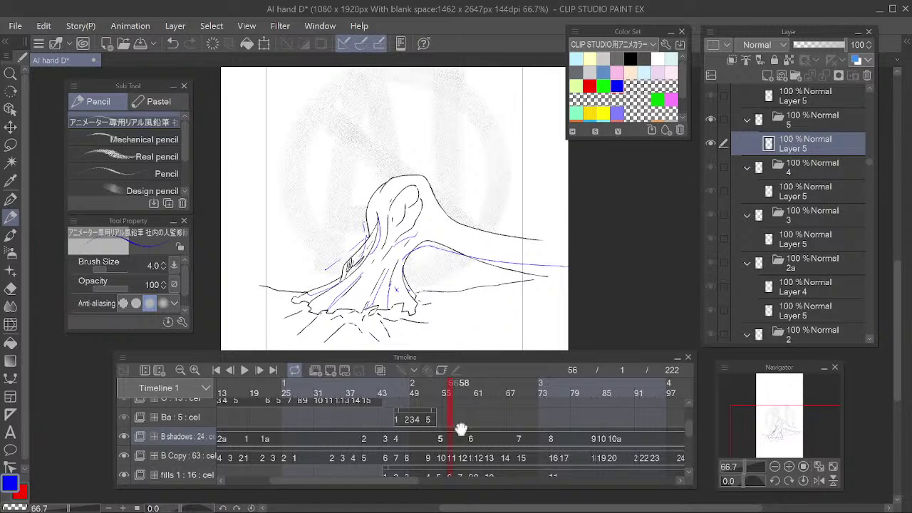
{"action": "key", "text": "alt+n"}
Add a new animation cel on the B shadows track between cels 8 and 9
{"action": "mouse_move", "coordinate": [455, 385]}
{"action": "left_mouse_down"}
{"action": "mouse_move", "coordinate": [564, 415]}
{"action": "mouse_move", "coordinate": [532, 423]}
{"action": "mouse_move", "coordinate": [541, 437]}
{"action": "mouse_move", "coordinate": [597, 447]}
{"action": "mouse_move", "coordinate": [554, 469]}
{"action": "mouse_move", "coordinate": [565, 460]}
{"action": "mouse_move", "coordinate": [507, 459]}
{"action": "mouse_move", "coordinate": [567, 458]}
{"action": "mouse_move", "coordinate": [563, 448]}
{"action": "left_mouse_up"}
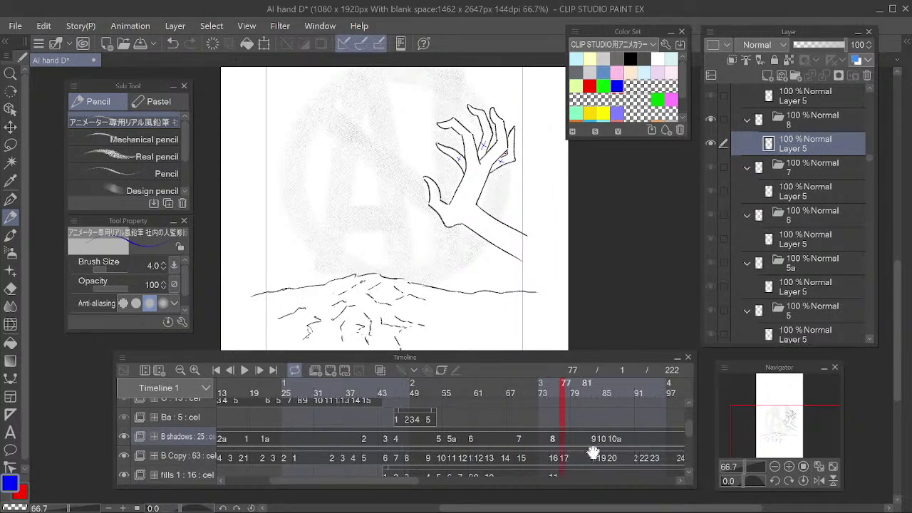
{"action": "left_click", "coordinate": [591, 442]}
{"action": "left_click", "coordinate": [567, 442]}
{"action": "key", "text": "alt+n"}
Go to cel 11 at frame 136 and add a new layer beneath its blue outline layer
{"action": "left_click_drag", "start_coordinate": [405, 481], "coordinate": [477, 486]}
{"action": "left_click", "coordinate": [416, 413]}
{"action": "mouse_move", "coordinate": [412, 405]}
{"action": "left_mouse_down"}
{"action": "mouse_move", "coordinate": [402, 431]}
{"action": "mouse_move", "coordinate": [368, 462]}
{"action": "mouse_move", "coordinate": [497, 454]}
{"action": "mouse_move", "coordinate": [531, 463]}
{"action": "left_mouse_up"}
{"action": "left_click_drag", "start_coordinate": [482, 480], "coordinate": [557, 475]}
{"action": "mouse_move", "coordinate": [382, 391]}
{"action": "left_mouse_down"}
{"action": "mouse_move", "coordinate": [501, 406]}
{"action": "mouse_move", "coordinate": [426, 434]}
{"action": "left_mouse_up"}
{"action": "left_click_drag", "start_coordinate": [809, 267], "coordinate": [799, 315]}
{"action": "left_click", "coordinate": [767, 76]}
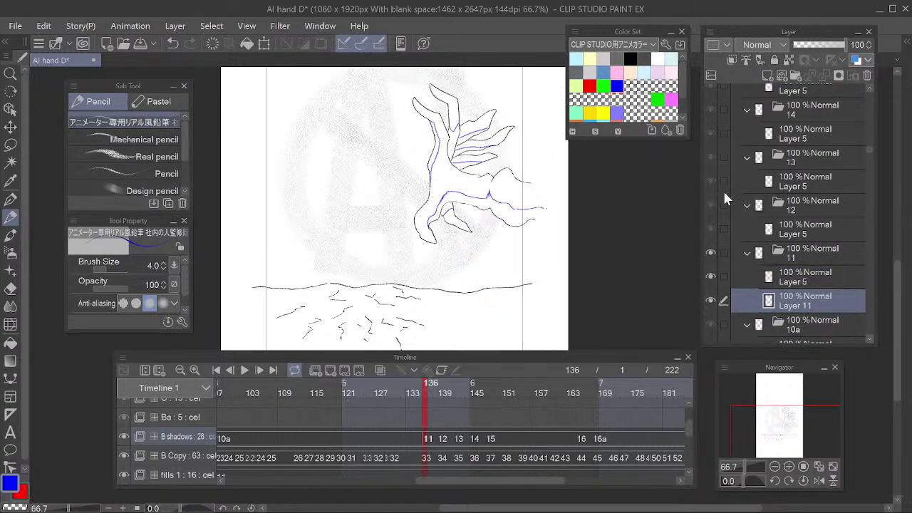
Paint light-blue shadows on cel 11's finger bases and rear fingers using the 24-size G-pen
{"action": "scroll", "coordinate": [494, 149], "scroll_direction": "up", "scroll_amount": 3}
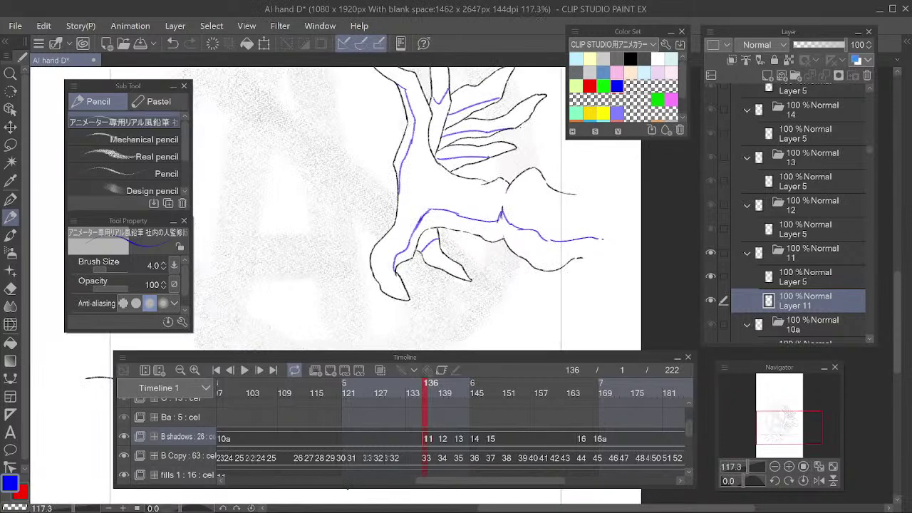
{"action": "left_click", "coordinate": [661, 60]}
{"action": "key", "text": "e"}
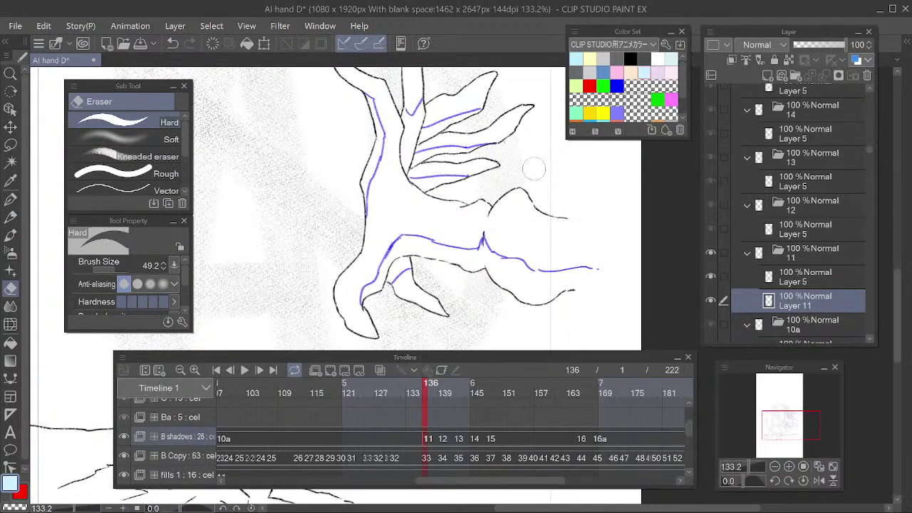
{"action": "key", "text": "p"}
{"action": "left_click_drag", "start_coordinate": [526, 237], "coordinate": [517, 252]}
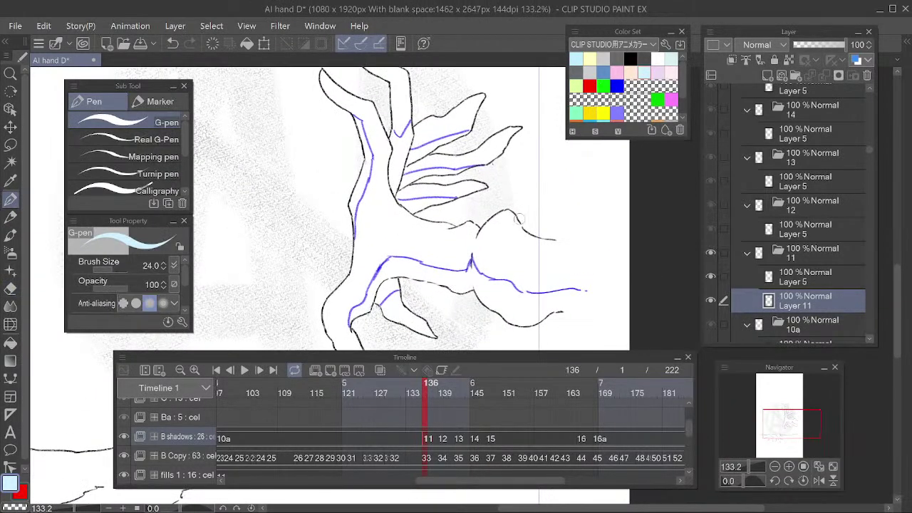
{"action": "left_click_drag", "start_coordinate": [456, 163], "coordinate": [455, 185]}
{"action": "left_click_drag", "start_coordinate": [410, 143], "coordinate": [393, 209]}
{"action": "mouse_move", "coordinate": [409, 171]}
{"action": "left_mouse_down"}
{"action": "mouse_move", "coordinate": [436, 155]}
{"action": "mouse_move", "coordinate": [413, 167]}
{"action": "mouse_move", "coordinate": [464, 150]}
{"action": "left_mouse_up"}
{"action": "mouse_move", "coordinate": [410, 200]}
{"action": "left_mouse_down"}
{"action": "mouse_move", "coordinate": [404, 190]}
{"action": "mouse_move", "coordinate": [459, 183]}
{"action": "left_mouse_up"}
{"action": "left_click_drag", "start_coordinate": [408, 216], "coordinate": [453, 214]}
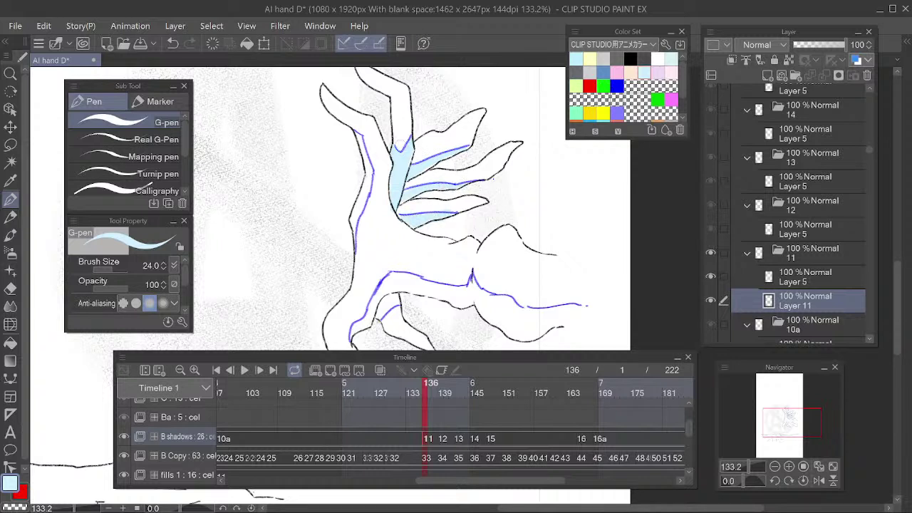
Paint cel 11's light-blue shadows along the front finger's edge, the thumb and the forearm's underside
{"action": "mouse_move", "coordinate": [359, 134]}
{"action": "left_mouse_down"}
{"action": "mouse_move", "coordinate": [368, 181]}
{"action": "mouse_move", "coordinate": [355, 220]}
{"action": "left_mouse_up"}
{"action": "key", "text": "e"}
{"action": "key", "text": "p"}
{"action": "scroll", "coordinate": [440, 214], "scroll_direction": "down", "scroll_amount": 1}
{"action": "left_click_drag", "start_coordinate": [363, 165], "coordinate": [364, 190]}
{"action": "mouse_move", "coordinate": [365, 269]}
{"action": "left_mouse_down"}
{"action": "mouse_move", "coordinate": [396, 220]}
{"action": "mouse_move", "coordinate": [395, 242]}
{"action": "mouse_move", "coordinate": [407, 220]}
{"action": "mouse_move", "coordinate": [399, 225]}
{"action": "mouse_move", "coordinate": [427, 223]}
{"action": "mouse_move", "coordinate": [402, 220]}
{"action": "mouse_move", "coordinate": [465, 230]}
{"action": "mouse_move", "coordinate": [453, 238]}
{"action": "mouse_move", "coordinate": [468, 227]}
{"action": "mouse_move", "coordinate": [504, 262]}
{"action": "mouse_move", "coordinate": [496, 256]}
{"action": "mouse_move", "coordinate": [504, 251]}
{"action": "mouse_move", "coordinate": [562, 253]}
{"action": "left_mouse_up"}
{"action": "scroll", "coordinate": [618, 173], "scroll_direction": "down", "scroll_amount": 2}
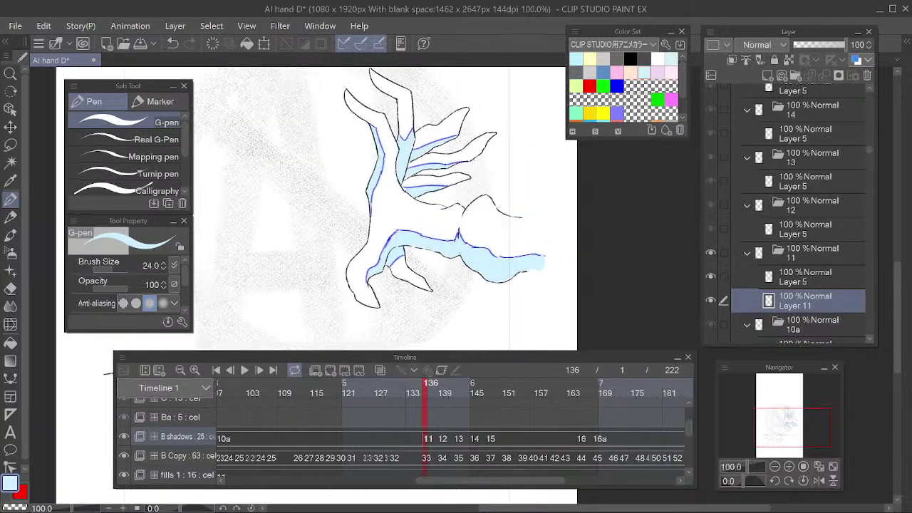
Go to cel 12 at frame 139 and add a new layer beneath its blue outline layer
{"action": "left_click", "coordinate": [443, 438]}
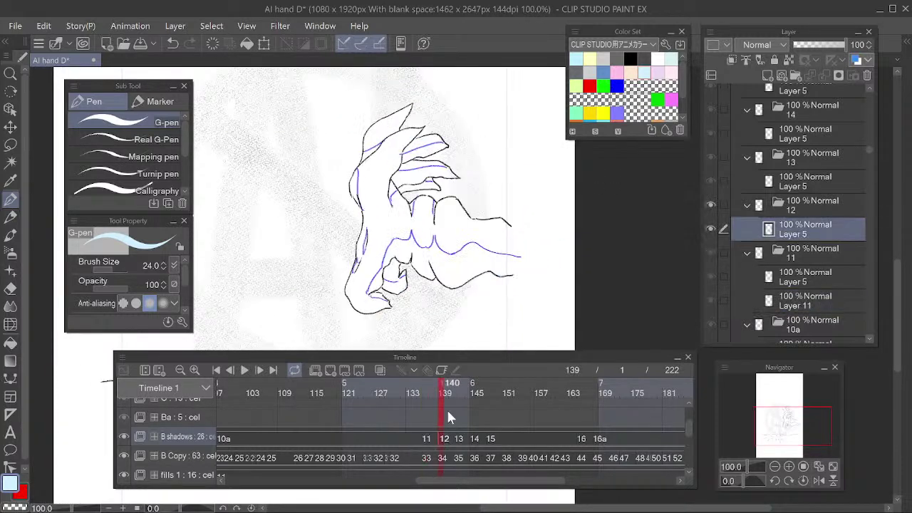
{"action": "left_click_drag", "start_coordinate": [371, 160], "coordinate": [366, 162]}
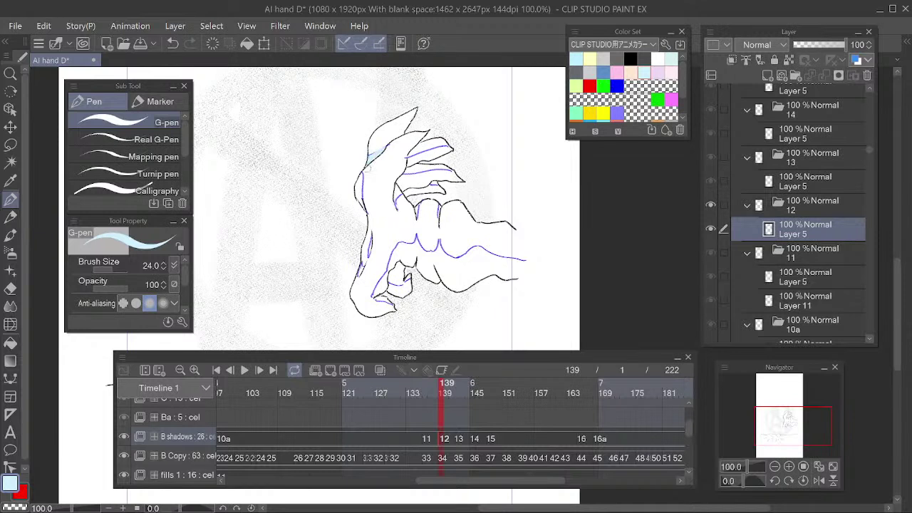
{"action": "key", "text": "ctrl+z"}
{"action": "left_click", "coordinate": [767, 74]}
{"action": "left_click_drag", "start_coordinate": [794, 228], "coordinate": [790, 262]}
Paint light-blue shadows on the back of cel 12's hand and on its rear fingers
{"action": "mouse_move", "coordinate": [385, 147]}
{"action": "left_mouse_down"}
{"action": "mouse_move", "coordinate": [368, 163]}
{"action": "mouse_move", "coordinate": [357, 199]}
{"action": "left_mouse_up"}
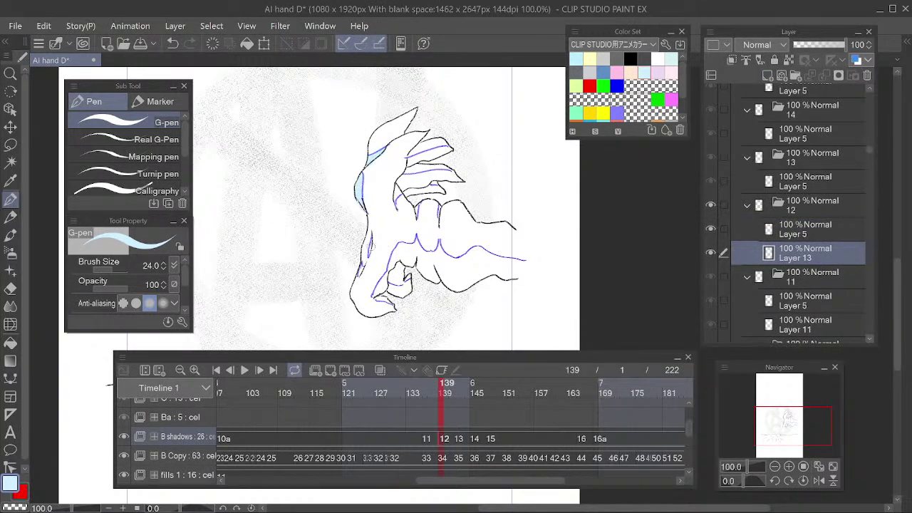
{"action": "left_click_drag", "start_coordinate": [410, 158], "coordinate": [437, 153]}
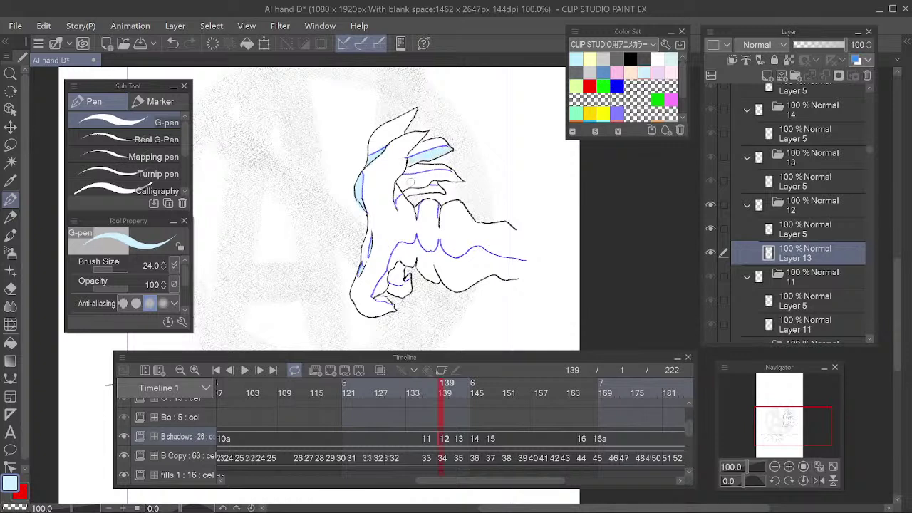
{"action": "mouse_move", "coordinate": [402, 180]}
{"action": "left_mouse_down"}
{"action": "mouse_move", "coordinate": [433, 176]}
{"action": "mouse_move", "coordinate": [426, 182]}
{"action": "left_mouse_up"}
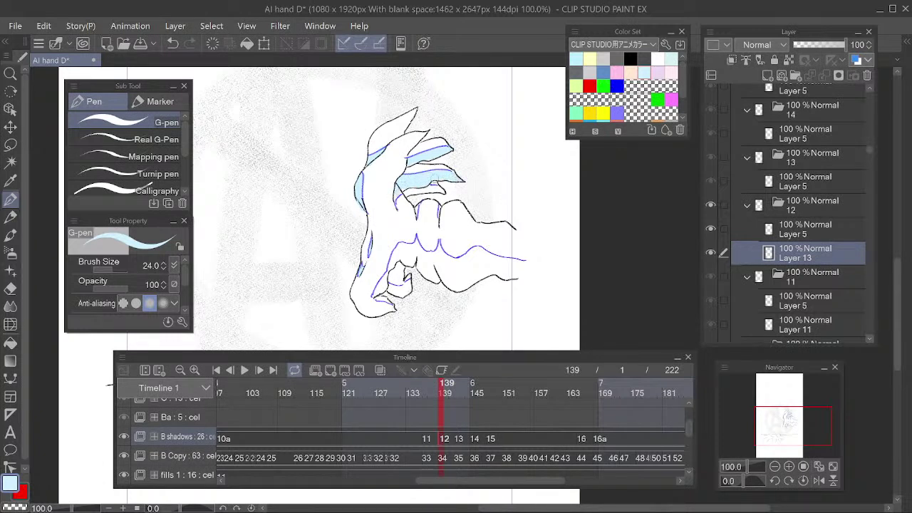
{"action": "left_click_drag", "start_coordinate": [408, 191], "coordinate": [433, 188]}
Paint cel 12's light-blue shadows on the lowest rear finger, inside the curled thumb area and along the forearm's underside
{"action": "left_click_drag", "start_coordinate": [394, 247], "coordinate": [378, 292]}
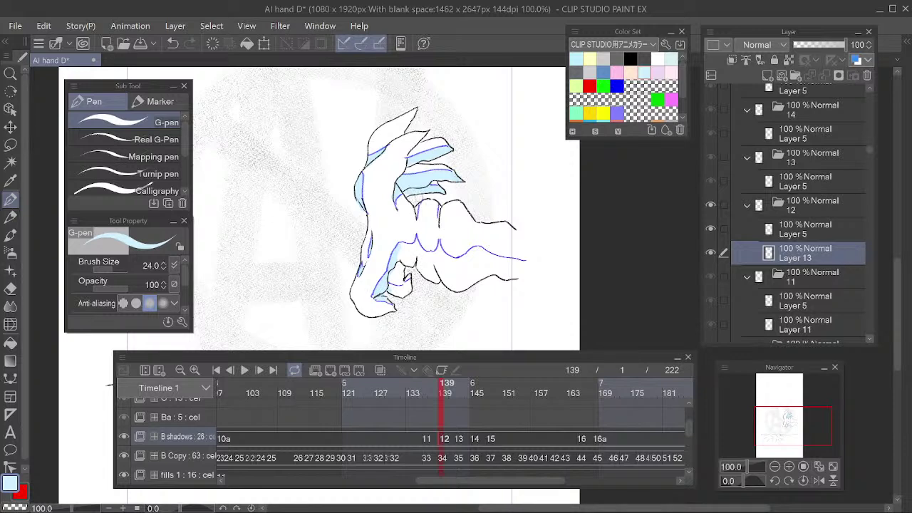
{"action": "mouse_move", "coordinate": [442, 389]}
{"action": "left_mouse_down"}
{"action": "mouse_move", "coordinate": [429, 387]}
{"action": "mouse_move", "coordinate": [443, 392]}
{"action": "left_mouse_up"}
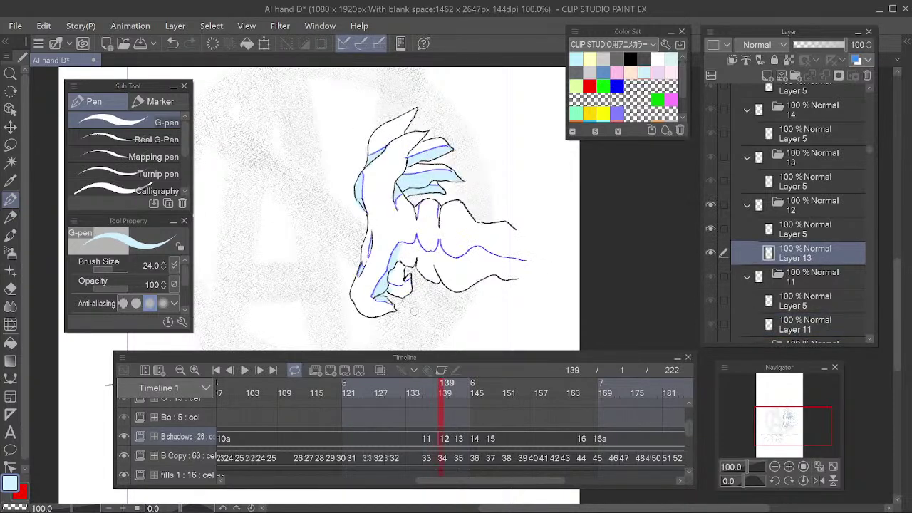
{"action": "key", "text": "e"}
{"action": "key", "text": "p"}
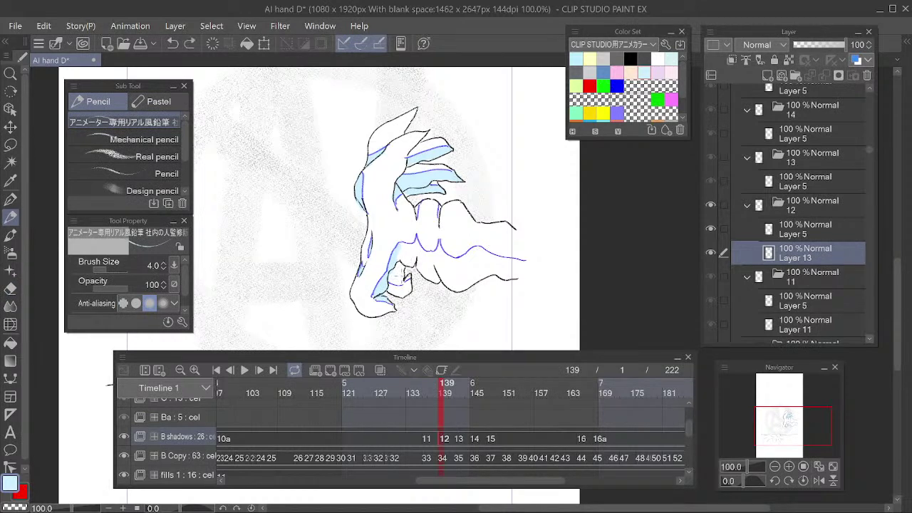
{"action": "key", "text": "p"}
{"action": "key", "text": "p"}
{"action": "mouse_move", "coordinate": [399, 269]}
{"action": "left_mouse_down"}
{"action": "mouse_move", "coordinate": [418, 252]}
{"action": "mouse_move", "coordinate": [431, 262]}
{"action": "mouse_move", "coordinate": [439, 252]}
{"action": "mouse_move", "coordinate": [432, 275]}
{"action": "mouse_move", "coordinate": [447, 262]}
{"action": "mouse_move", "coordinate": [461, 288]}
{"action": "mouse_move", "coordinate": [476, 269]}
{"action": "mouse_move", "coordinate": [456, 271]}
{"action": "mouse_move", "coordinate": [447, 258]}
{"action": "mouse_move", "coordinate": [480, 253]}
{"action": "mouse_move", "coordinate": [477, 268]}
{"action": "mouse_move", "coordinate": [479, 252]}
{"action": "mouse_move", "coordinate": [508, 263]}
{"action": "left_mouse_up"}
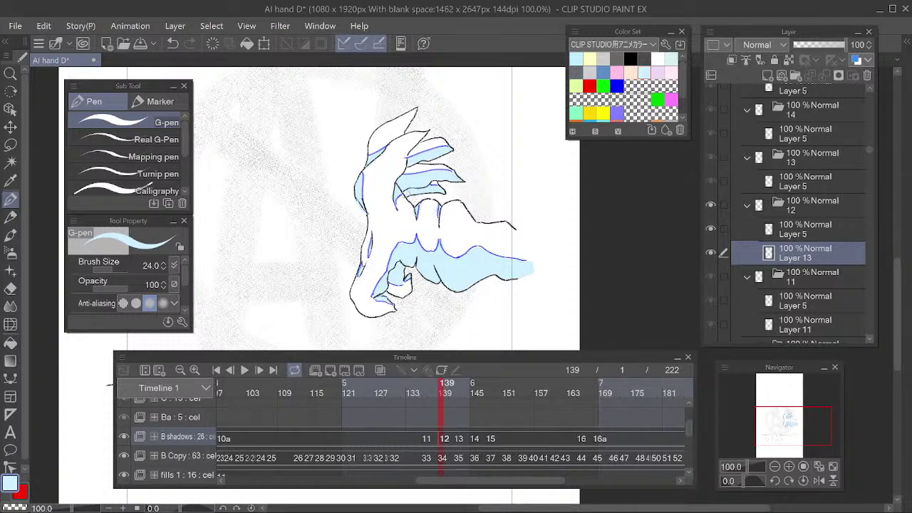
Go to cel 13 at frame 142 and add a new layer beneath its blue outline layer
{"action": "scroll", "coordinate": [470, 188], "scroll_direction": "down", "scroll_amount": 1}
{"action": "left_click", "coordinate": [456, 435]}
{"action": "scroll", "coordinate": [434, 217], "scroll_direction": "up", "scroll_amount": 2}
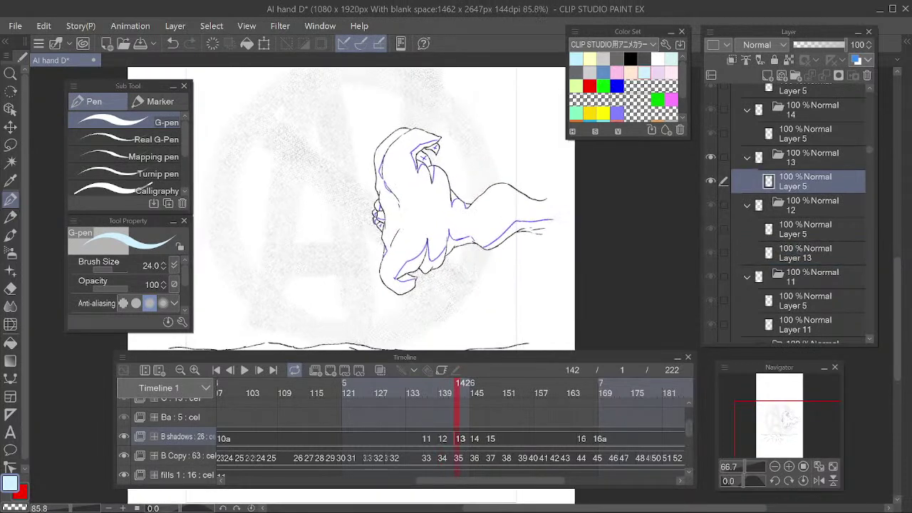
{"action": "left_click", "coordinate": [767, 75]}
{"action": "left_click_drag", "start_coordinate": [794, 184], "coordinate": [794, 211]}
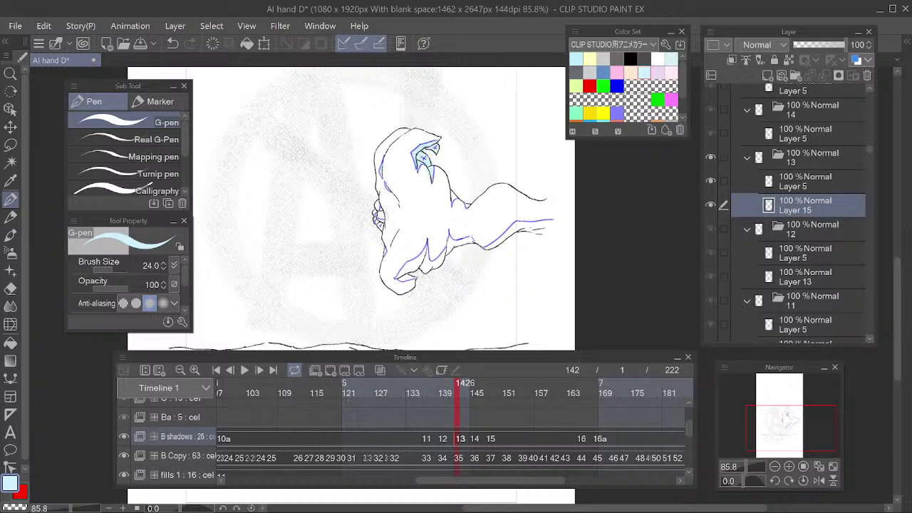
Paint light-blue shadows on cel 13's curled fingers, back of the hand, rear knuckles, thumb area and forearm's underside
{"action": "key", "text": "e"}
{"action": "key", "text": "p"}
{"action": "key", "text": "e"}
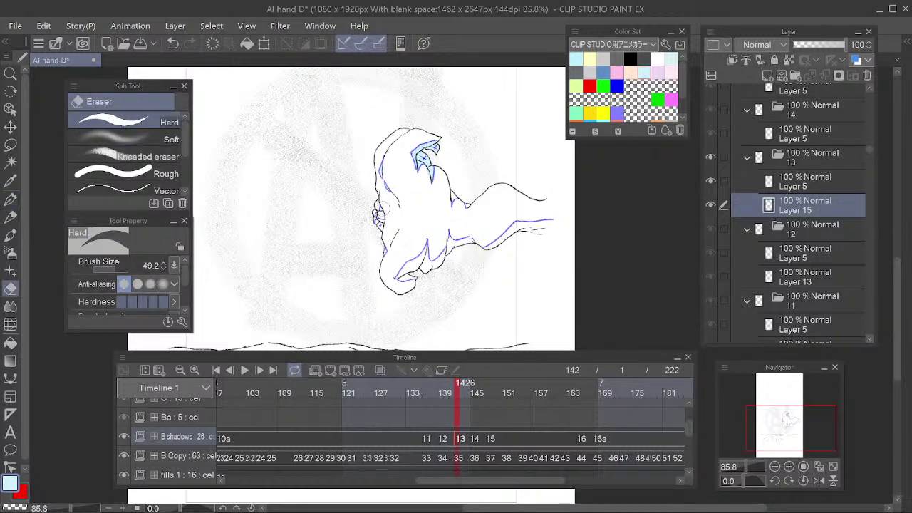
{"action": "key", "text": "p"}
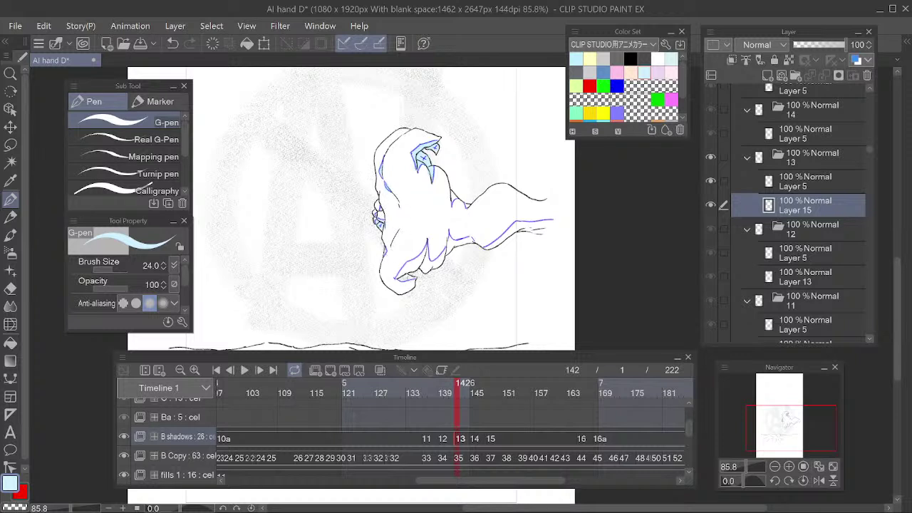
{"action": "mouse_move", "coordinate": [403, 275]}
{"action": "left_mouse_down"}
{"action": "mouse_move", "coordinate": [428, 246]}
{"action": "mouse_move", "coordinate": [433, 262]}
{"action": "mouse_move", "coordinate": [452, 244]}
{"action": "mouse_move", "coordinate": [519, 225]}
{"action": "mouse_move", "coordinate": [559, 226]}
{"action": "left_mouse_up"}
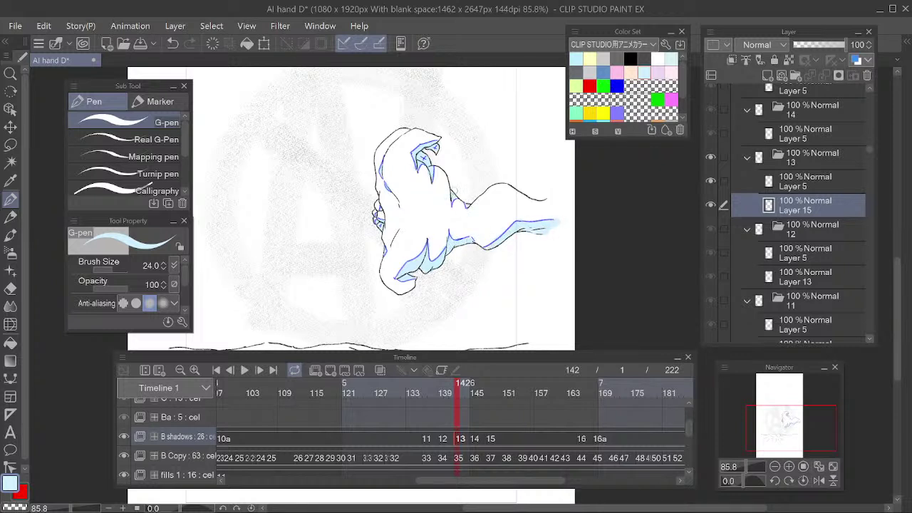
Go to cel 14 at frame 145 and add a new layer beneath its blue outline layer
{"action": "left_click", "coordinate": [473, 438]}
{"action": "left_click_drag", "start_coordinate": [449, 227], "coordinate": [464, 231]}
{"action": "key", "text": "ctrl+z"}
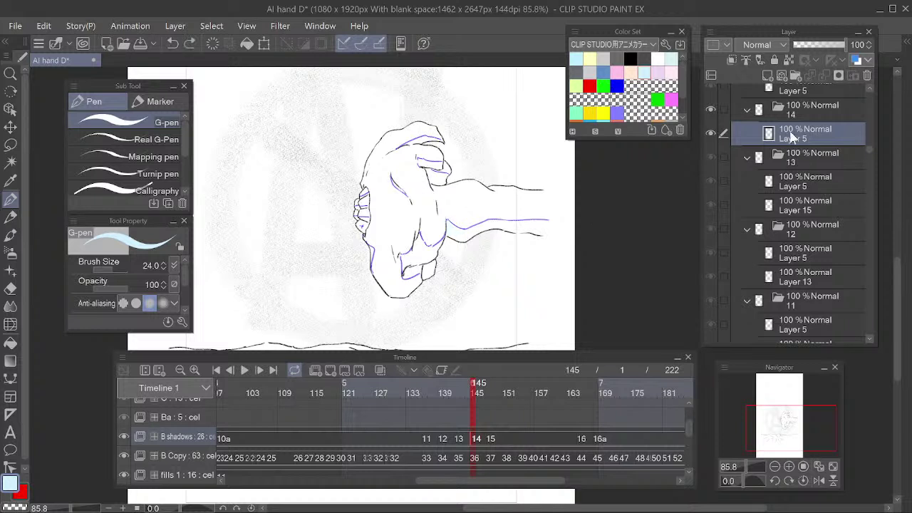
{"action": "left_click", "coordinate": [767, 75]}
{"action": "mouse_move", "coordinate": [792, 139]}
{"action": "left_mouse_down"}
{"action": "mouse_move", "coordinate": [792, 154]}
{"action": "mouse_move", "coordinate": [730, 155]}
{"action": "left_mouse_up"}
Paint light-blue shadows on cel 14's forearm, thumb area, rear knuckles, palm crease and upper fingers, using the 24-size G-pen
{"action": "mouse_move", "coordinate": [451, 228]}
{"action": "left_mouse_down"}
{"action": "mouse_move", "coordinate": [553, 228]}
{"action": "mouse_move", "coordinate": [432, 250]}
{"action": "mouse_move", "coordinate": [420, 242]}
{"action": "mouse_move", "coordinate": [403, 265]}
{"action": "mouse_move", "coordinate": [428, 259]}
{"action": "mouse_move", "coordinate": [427, 249]}
{"action": "mouse_move", "coordinate": [412, 272]}
{"action": "mouse_move", "coordinate": [428, 270]}
{"action": "left_mouse_up"}
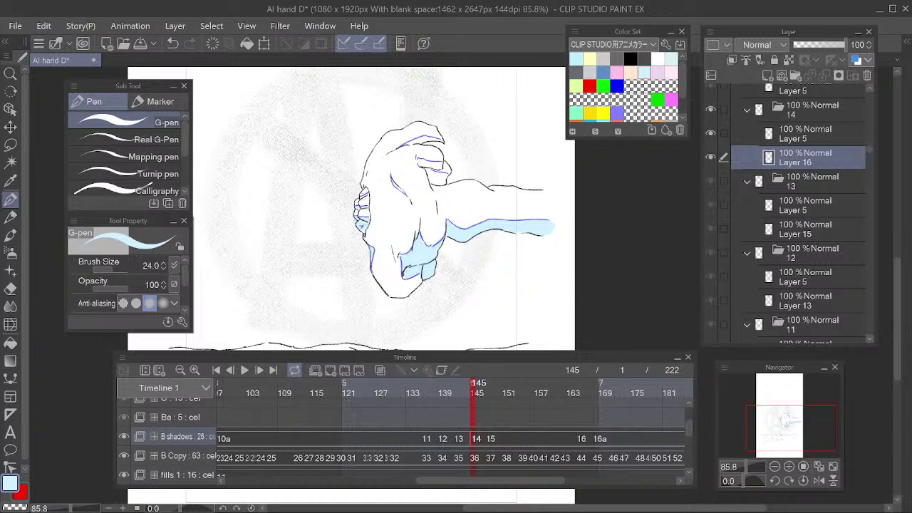
{"action": "left_click_drag", "start_coordinate": [394, 184], "coordinate": [405, 193]}
{"action": "key", "text": "e"}
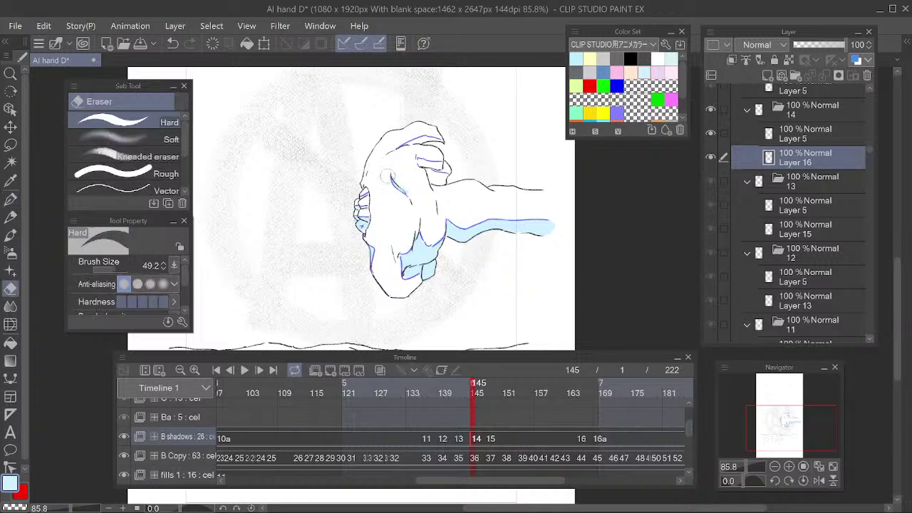
{"action": "key", "text": "p"}
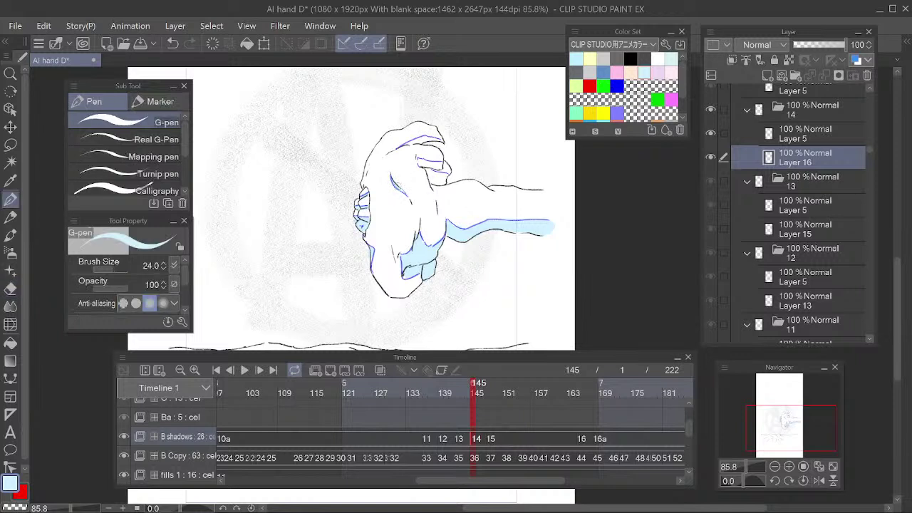
{"action": "mouse_move", "coordinate": [421, 162]}
{"action": "left_mouse_down"}
{"action": "mouse_move", "coordinate": [438, 168]}
{"action": "mouse_move", "coordinate": [439, 181]}
{"action": "left_mouse_up"}
{"action": "left_click_drag", "start_coordinate": [405, 146], "coordinate": [425, 141]}
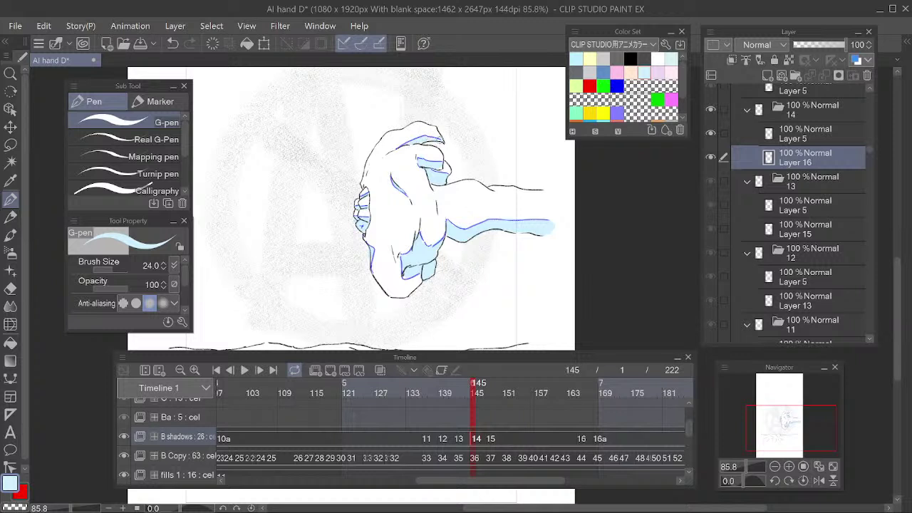
{"action": "key", "text": "e"}
{"action": "key", "text": "p"}
Erase the palm-crease shadow from cel 14's fill layer and select its outline layer, Layer 5
{"action": "left_click", "coordinate": [491, 440]}
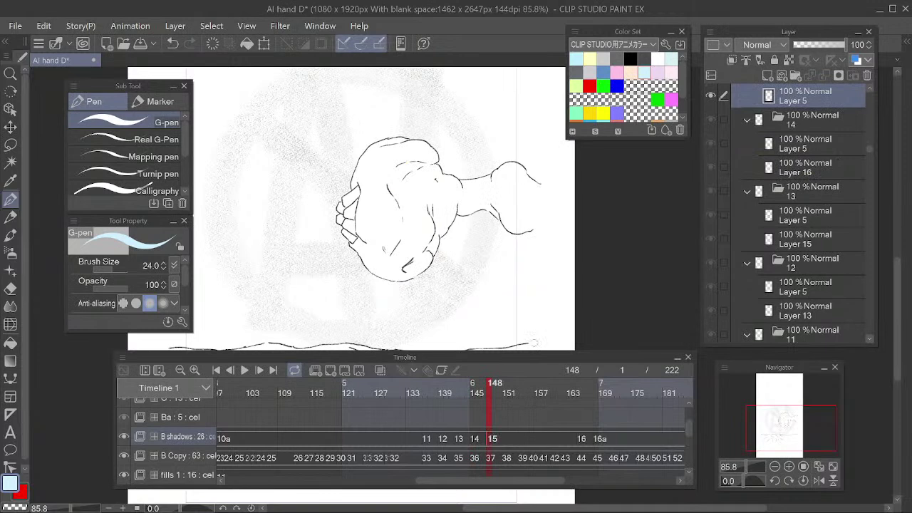
{"action": "mouse_move", "coordinate": [484, 389]}
{"action": "left_mouse_down"}
{"action": "mouse_move", "coordinate": [429, 399]}
{"action": "mouse_move", "coordinate": [504, 412]}
{"action": "mouse_move", "coordinate": [463, 417]}
{"action": "mouse_move", "coordinate": [493, 426]}
{"action": "mouse_move", "coordinate": [473, 416]}
{"action": "mouse_move", "coordinate": [439, 420]}
{"action": "mouse_move", "coordinate": [475, 433]}
{"action": "left_mouse_up"}
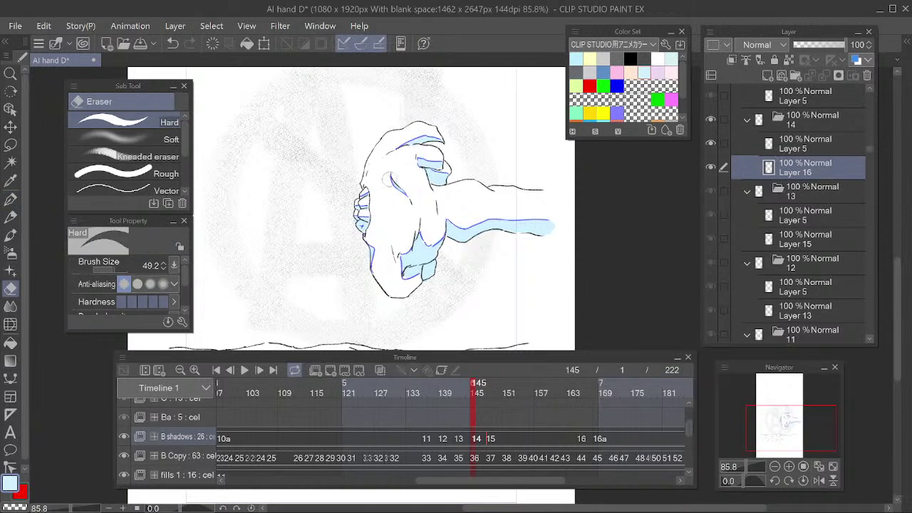
{"action": "key", "text": "e"}
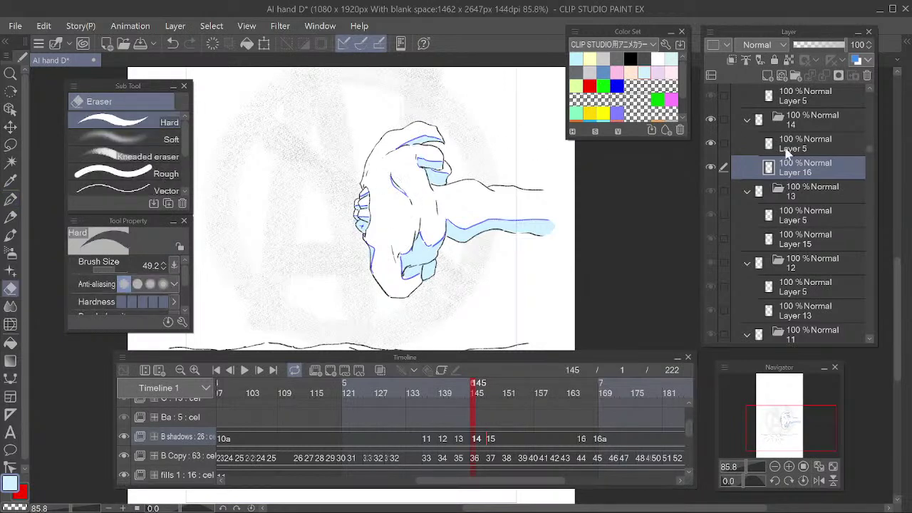
{"action": "left_click", "coordinate": [764, 143]}
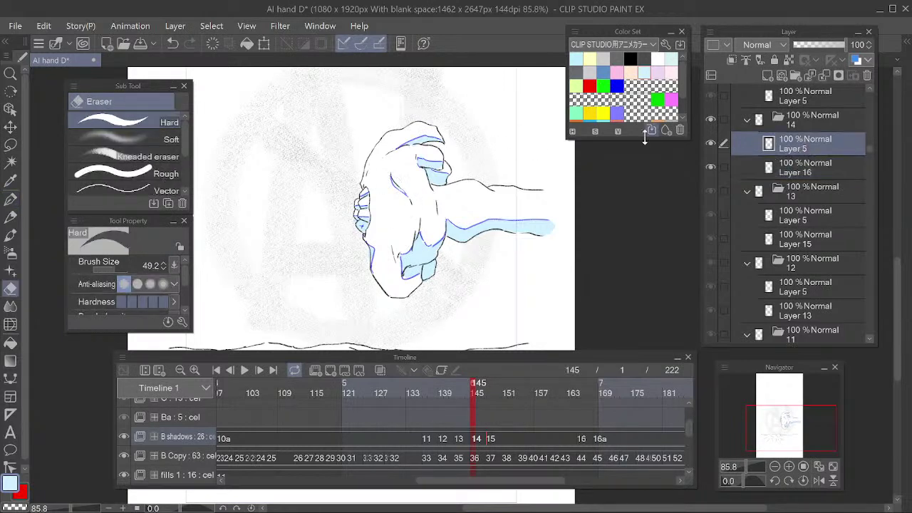
Erase the shadows and blue outlines on the back of the hand in cels 13 and 12
{"action": "left_click", "coordinate": [459, 439]}
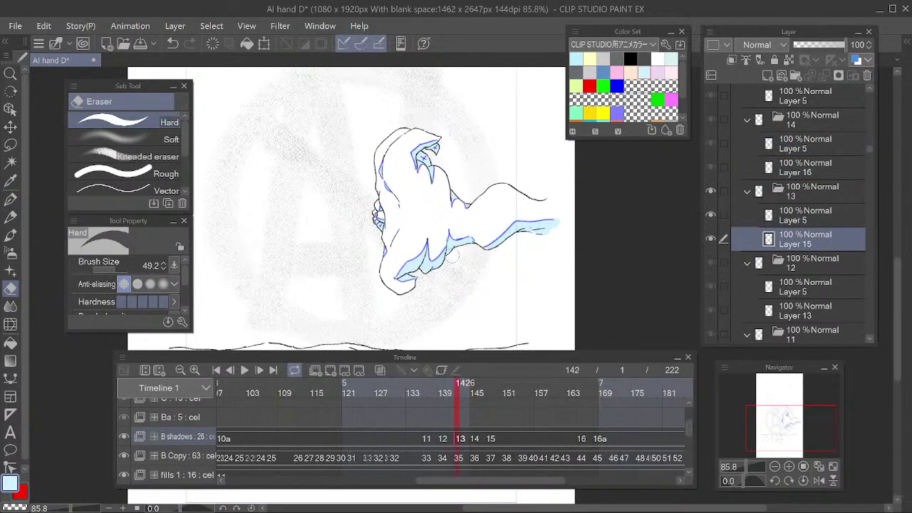
{"action": "left_click", "coordinate": [788, 219]}
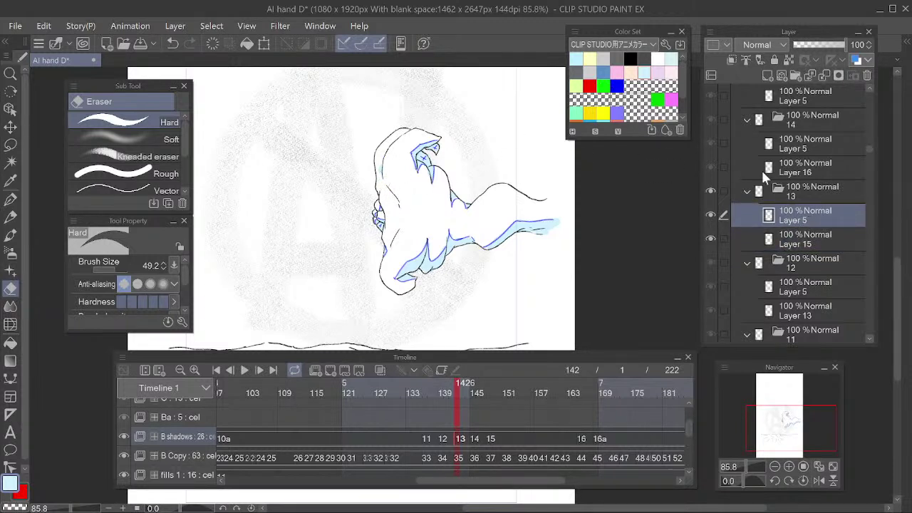
{"action": "left_click", "coordinate": [787, 242]}
{"action": "left_click", "coordinate": [448, 393]}
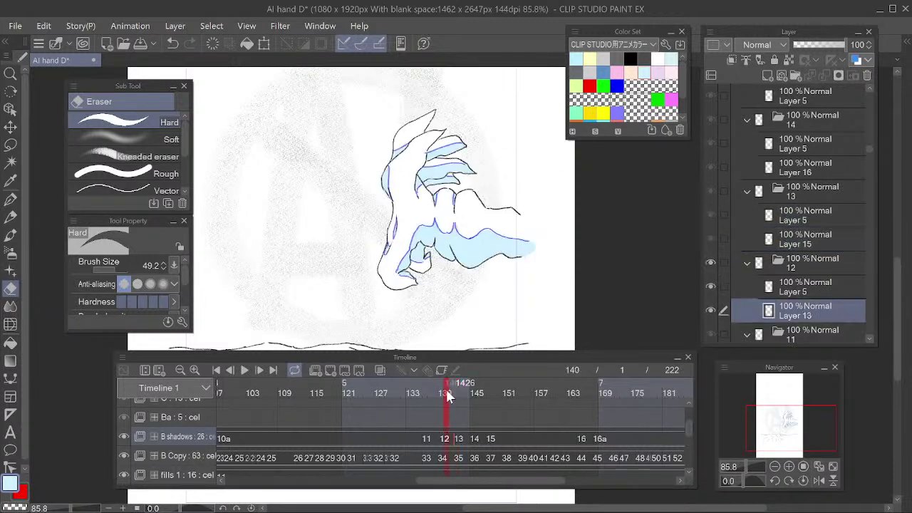
{"action": "mouse_move", "coordinate": [443, 391]}
{"action": "left_mouse_down"}
{"action": "mouse_move", "coordinate": [414, 397]}
{"action": "mouse_move", "coordinate": [457, 406]}
{"action": "mouse_move", "coordinate": [449, 403]}
{"action": "left_mouse_up"}
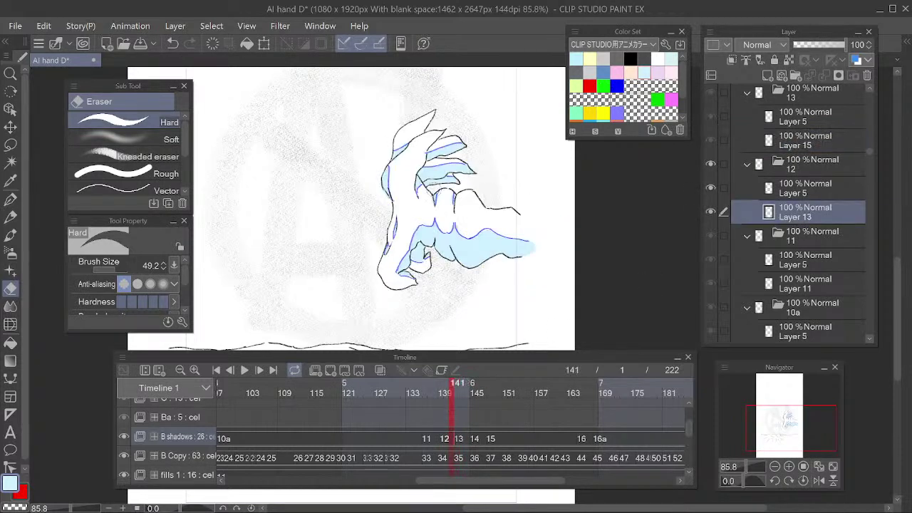
{"action": "left_click", "coordinate": [790, 187]}
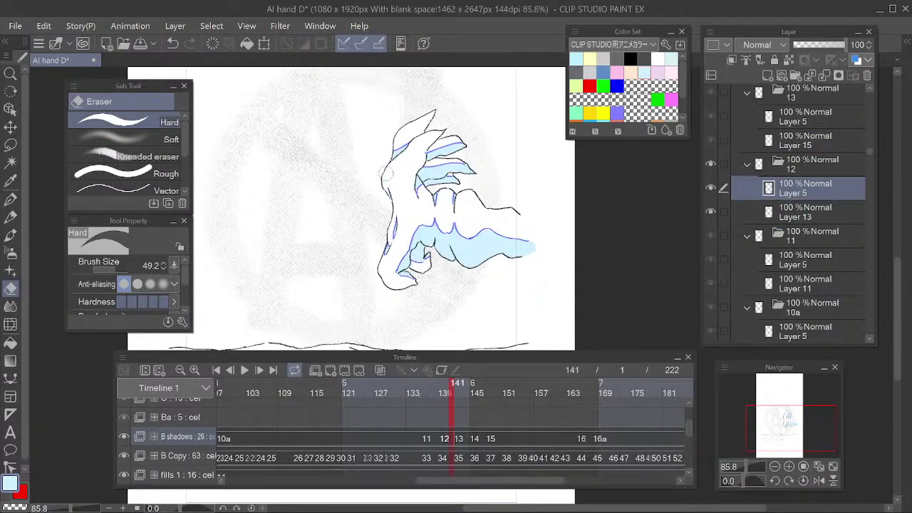
Erase the light-blue shadow and its blue outline along the front finger's edge on cel 11
{"action": "left_click_drag", "start_coordinate": [450, 388], "coordinate": [430, 390]}
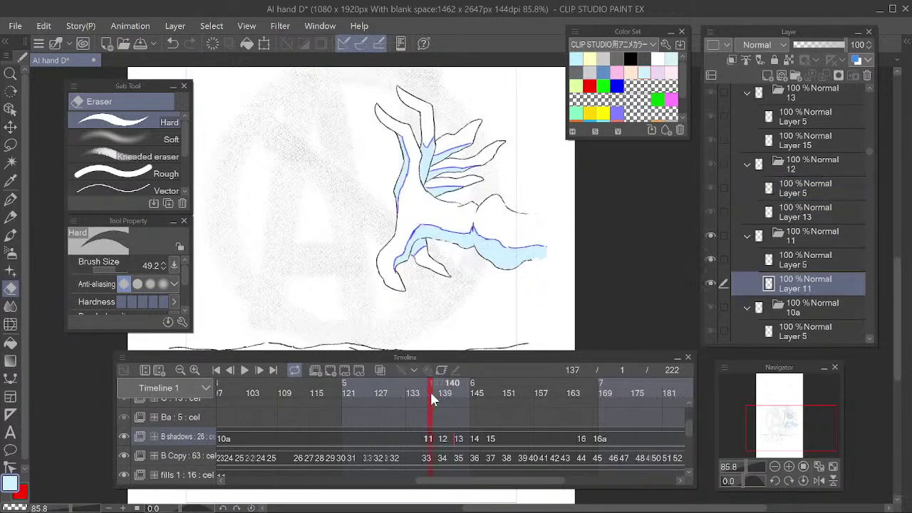
{"action": "left_click_drag", "start_coordinate": [394, 130], "coordinate": [400, 163]}
{"action": "left_click", "coordinate": [791, 259]}
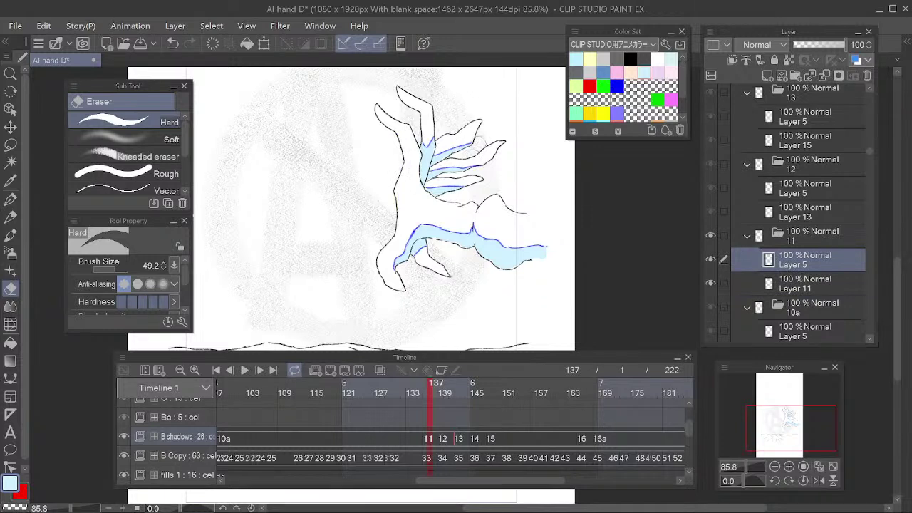
Paint a smaller light-blue shadow near the front finger's base on cel 11's Layer 11 using the G-pen
{"action": "key", "text": "p"}
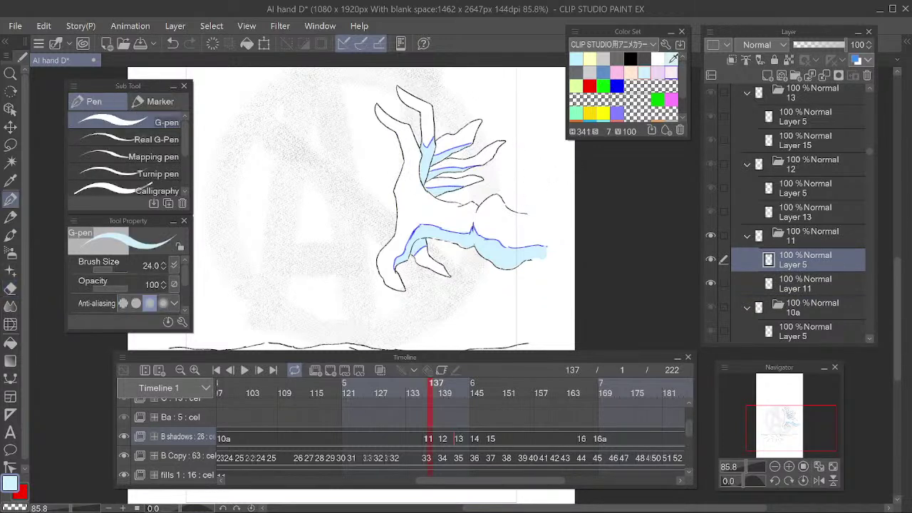
{"action": "left_click", "coordinate": [710, 284]}
{"action": "left_click", "coordinate": [710, 283]}
{"action": "left_click", "coordinate": [789, 286]}
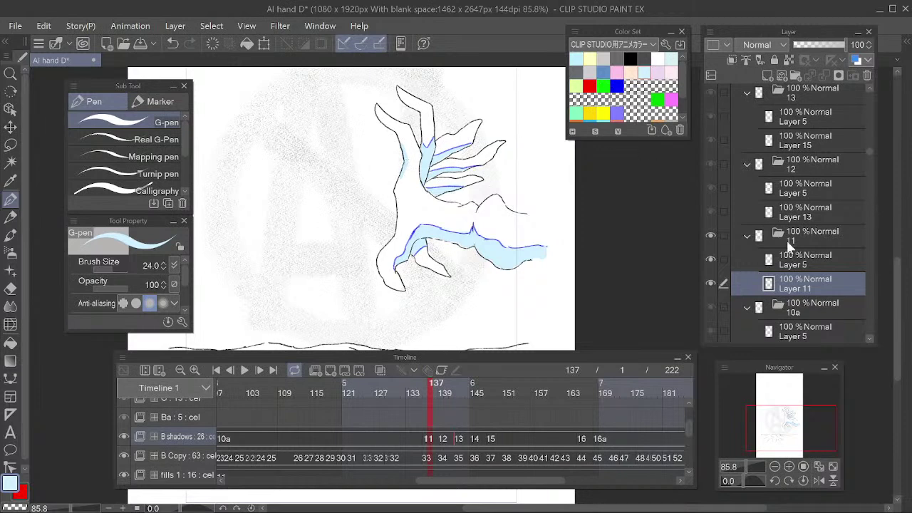
Outline the front finger's small shadow in blue on cel 11's Layer 5 with the 4-size pencil
{"action": "left_click", "coordinate": [795, 260]}
{"action": "left_click", "coordinate": [617, 86]}
{"action": "key", "text": "e"}
{"action": "key", "text": "p"}
{"action": "key", "text": "e"}
{"action": "key", "text": "p"}
{"action": "left_click_drag", "start_coordinate": [409, 163], "coordinate": [400, 179]}
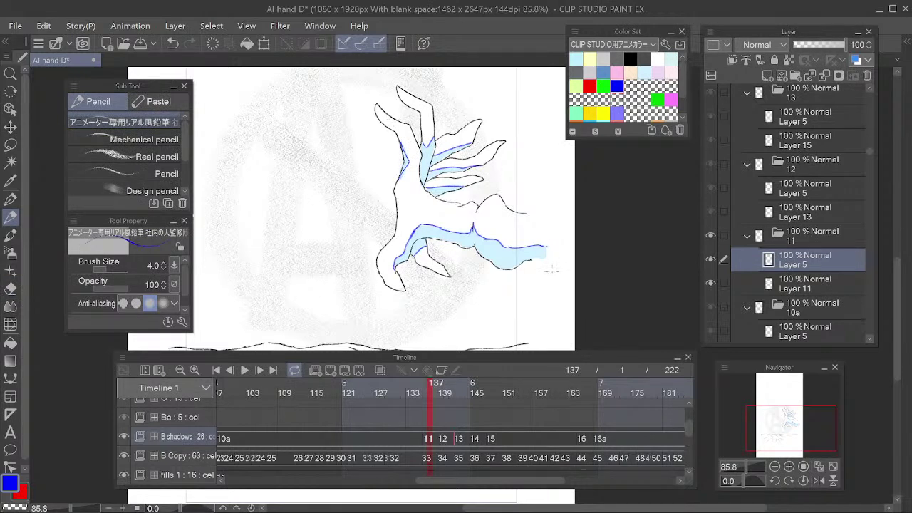
Draw a blue shadow outline along the upper back of cel 13's hand on Layer 5, erasing the misplaced line from Layer 15
{"action": "mouse_move", "coordinate": [469, 389]}
{"action": "left_mouse_down"}
{"action": "mouse_move", "coordinate": [420, 388]}
{"action": "mouse_move", "coordinate": [482, 399]}
{"action": "mouse_move", "coordinate": [445, 402]}
{"action": "mouse_move", "coordinate": [479, 405]}
{"action": "mouse_move", "coordinate": [467, 410]}
{"action": "mouse_move", "coordinate": [433, 407]}
{"action": "mouse_move", "coordinate": [480, 407]}
{"action": "mouse_move", "coordinate": [445, 413]}
{"action": "mouse_move", "coordinate": [457, 410]}
{"action": "left_mouse_up"}
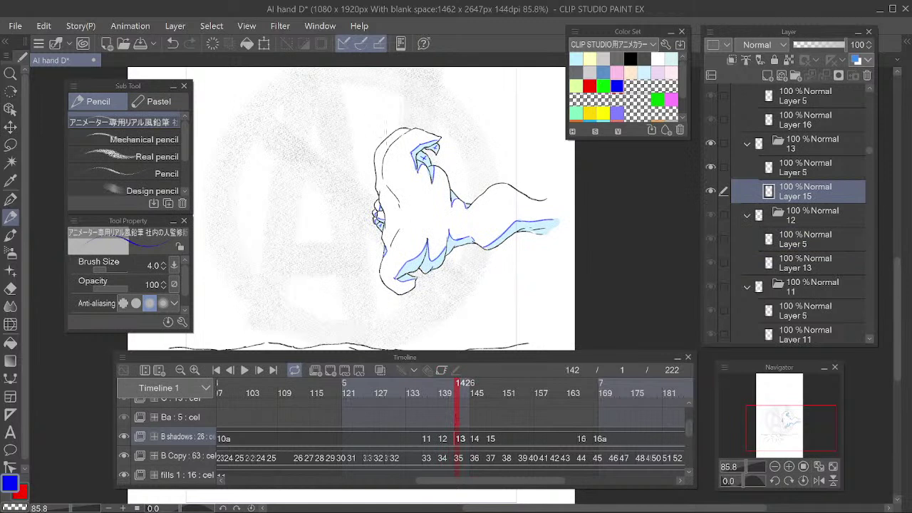
{"action": "left_click_drag", "start_coordinate": [384, 165], "coordinate": [380, 176]}
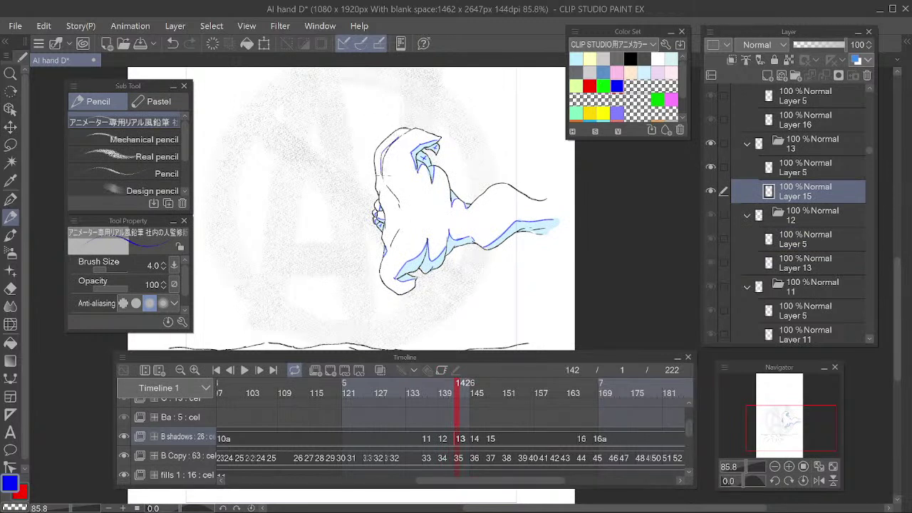
{"action": "left_click", "coordinate": [791, 168]}
{"action": "left_click", "coordinate": [709, 190]}
{"action": "left_click", "coordinate": [711, 190]}
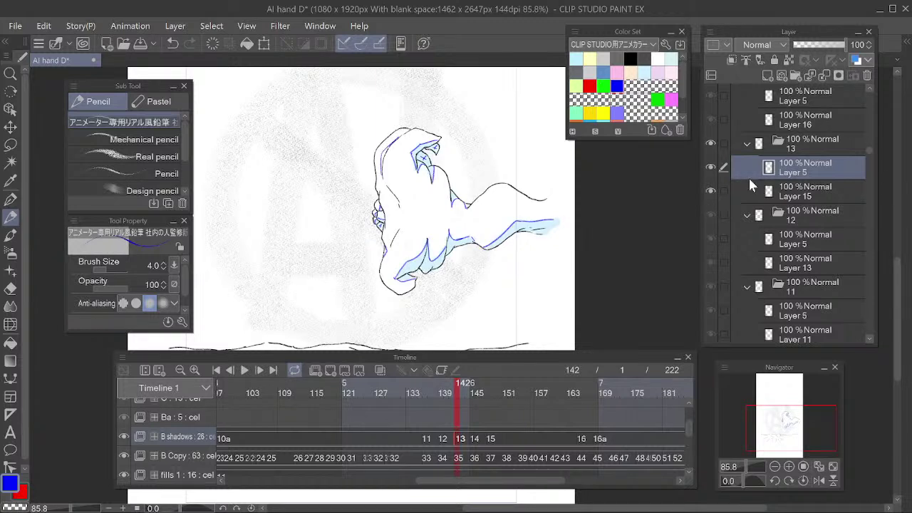
{"action": "left_click", "coordinate": [709, 168]}
{"action": "left_click", "coordinate": [709, 167]}
{"action": "left_click", "coordinate": [788, 195]}
{"action": "key", "text": "e"}
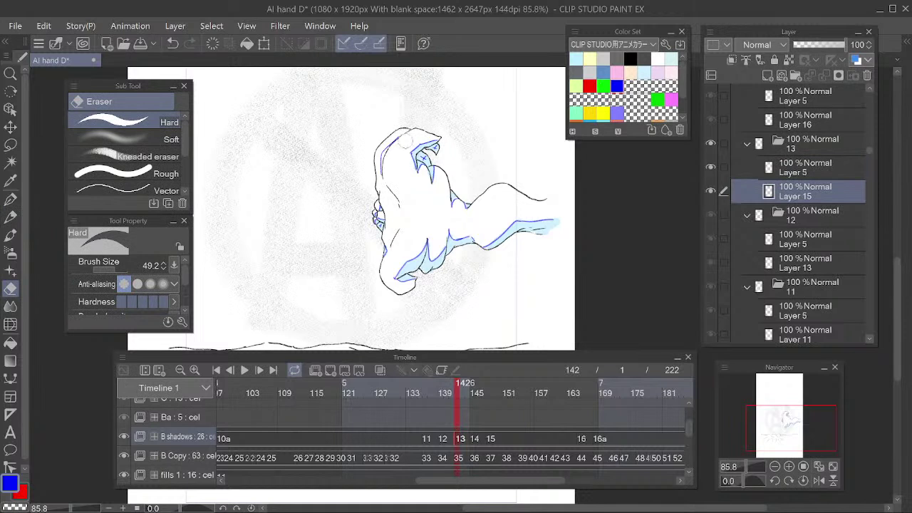
{"action": "left_click", "coordinate": [790, 171]}
{"action": "key", "text": "p"}
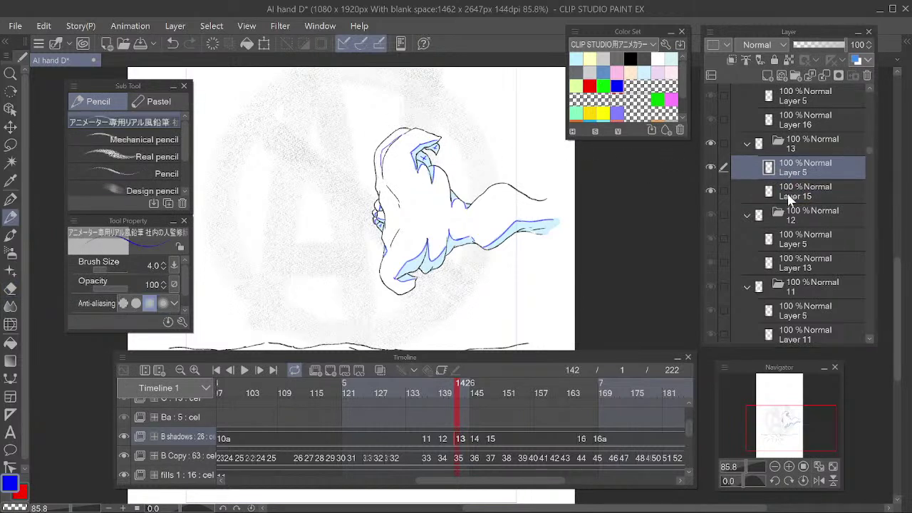
Fill the outlined shadow on the back of cel 13's hand with light blue on Layer 15 using the G-pen
{"action": "left_click", "coordinate": [788, 197]}
{"action": "left_click", "coordinate": [643, 72]}
{"action": "key", "text": "p"}
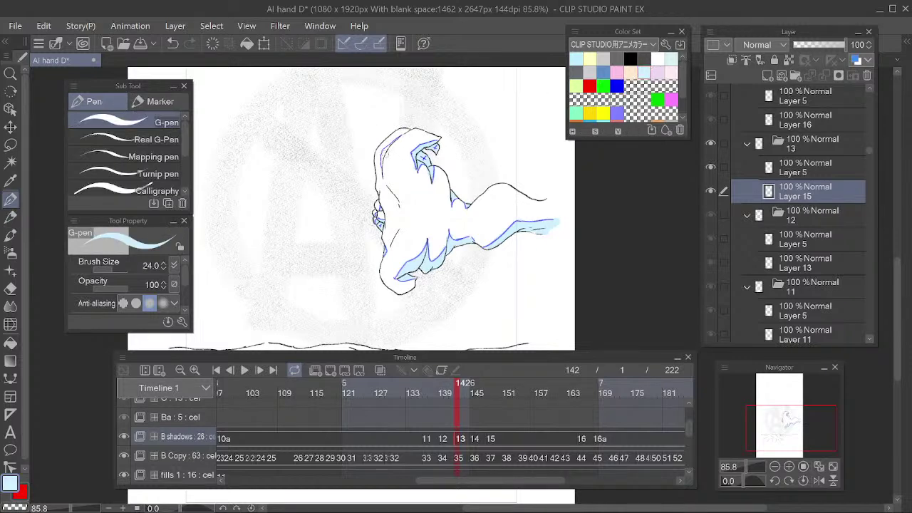
Scrub through the timeline to frame 217 to review the shaded cels and the remaining ones
{"action": "mouse_move", "coordinate": [454, 382]}
{"action": "left_mouse_down"}
{"action": "mouse_move", "coordinate": [445, 394]}
{"action": "mouse_move", "coordinate": [525, 408]}
{"action": "mouse_move", "coordinate": [585, 453]}
{"action": "mouse_move", "coordinate": [617, 449]}
{"action": "mouse_move", "coordinate": [418, 465]}
{"action": "left_mouse_up"}
{"action": "mouse_move", "coordinate": [431, 391]}
{"action": "left_mouse_down"}
{"action": "mouse_move", "coordinate": [540, 392]}
{"action": "mouse_move", "coordinate": [683, 426]}
{"action": "left_mouse_up"}
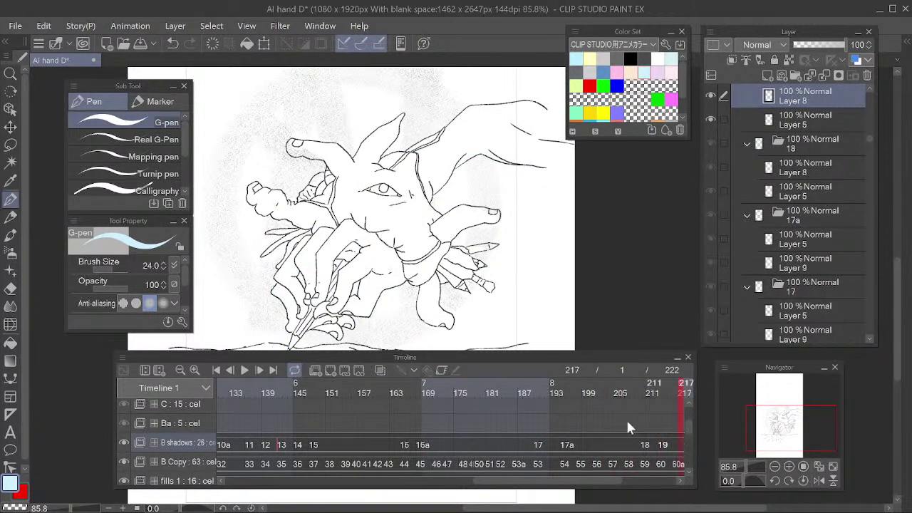
Play the animation from frame 1 to review the shadow cels in motion
{"action": "left_click", "coordinate": [217, 370]}
{"action": "scroll", "coordinate": [550, 149], "scroll_direction": "down", "scroll_amount": 2}
{"action": "scroll", "coordinate": [490, 165], "scroll_direction": "up", "scroll_amount": 1}
{"action": "left_click_drag", "start_coordinate": [490, 167], "coordinate": [486, 181]}
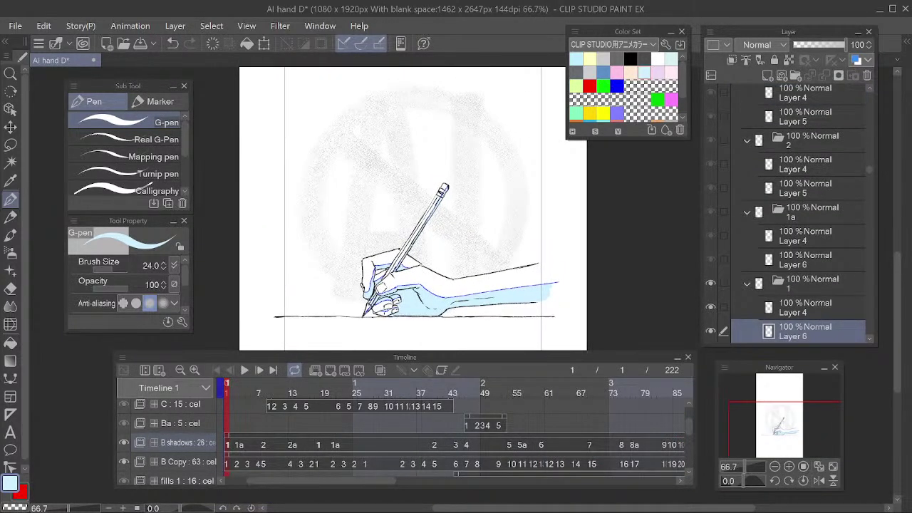
{"action": "key", "text": "space"}
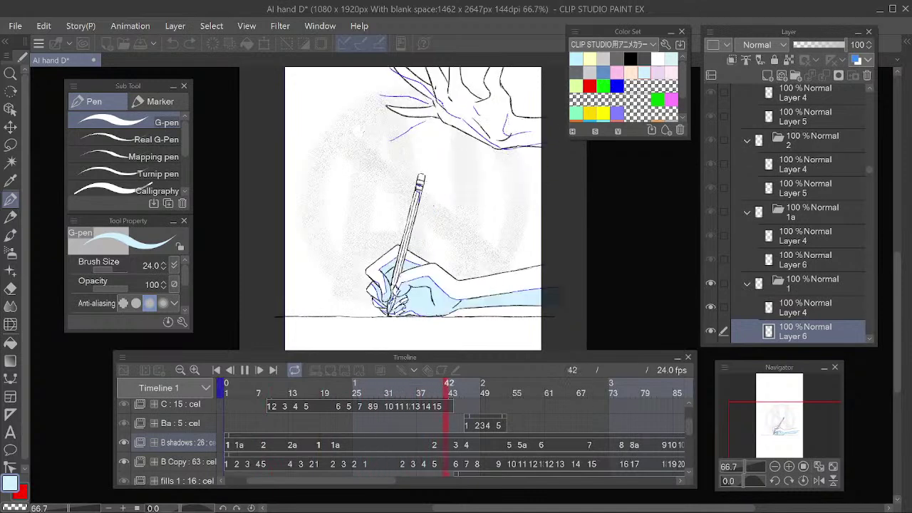
{"action": "key", "text": "space"}
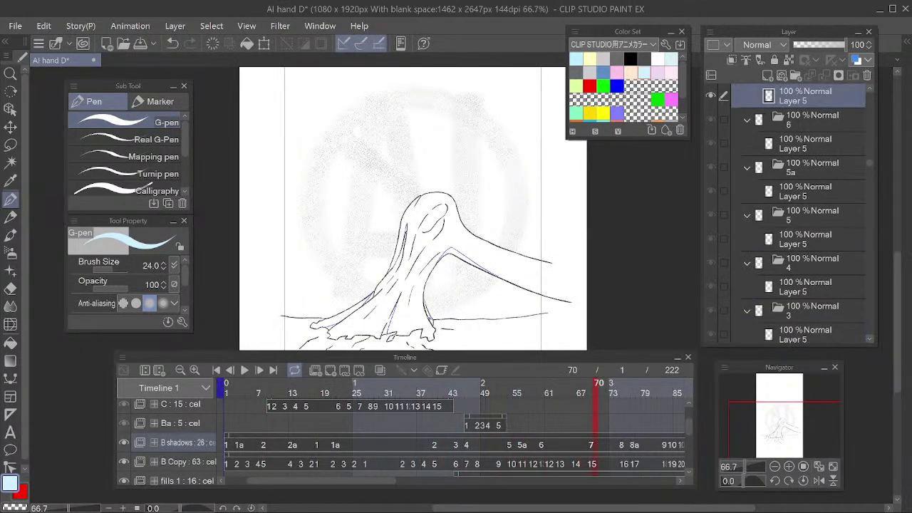
Compare cels 16a, 17 and 17a on the B shadows track, checking their poses and shading against each other
{"action": "key", "text": "p"}
{"action": "left_click_drag", "start_coordinate": [542, 262], "coordinate": [470, 260]}
{"action": "scroll", "coordinate": [388, 483], "scroll_direction": "right", "scroll_amount": 1}
{"action": "left_click_drag", "start_coordinate": [385, 483], "coordinate": [581, 480]}
{"action": "mouse_move", "coordinate": [382, 392]}
{"action": "left_mouse_down"}
{"action": "mouse_move", "coordinate": [590, 407]}
{"action": "mouse_move", "coordinate": [392, 387]}
{"action": "mouse_move", "coordinate": [618, 396]}
{"action": "mouse_move", "coordinate": [480, 418]}
{"action": "mouse_move", "coordinate": [639, 420]}
{"action": "mouse_move", "coordinate": [642, 408]}
{"action": "mouse_move", "coordinate": [631, 411]}
{"action": "left_mouse_up"}
{"action": "left_click_drag", "start_coordinate": [575, 482], "coordinate": [630, 475]}
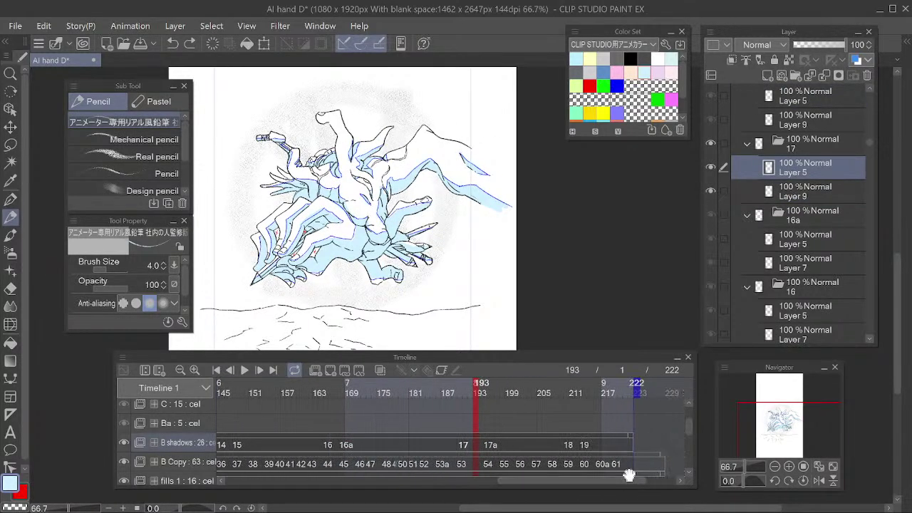
{"action": "left_click_drag", "start_coordinate": [487, 387], "coordinate": [368, 418]}
{"action": "left_click", "coordinate": [465, 445]}
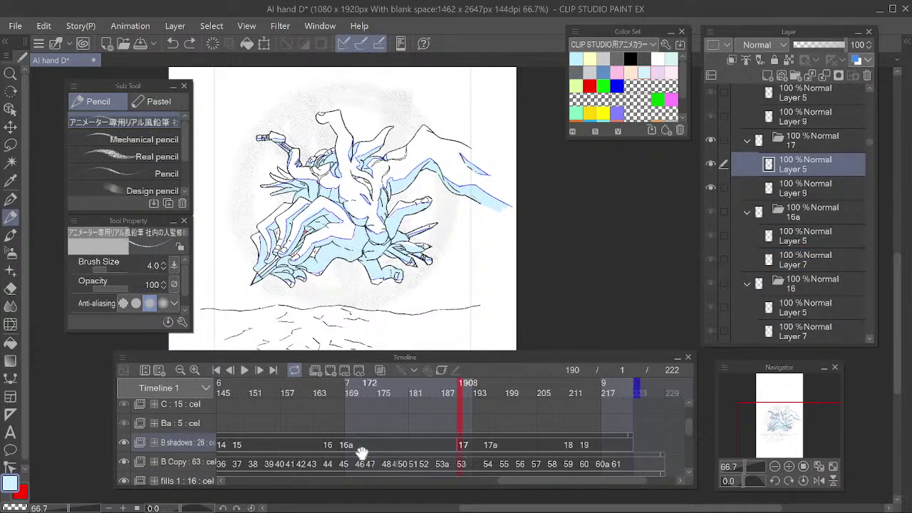
{"action": "left_click", "coordinate": [367, 441]}
{"action": "left_click", "coordinate": [463, 446]}
{"action": "left_click", "coordinate": [368, 441]}
{"action": "left_click", "coordinate": [460, 446]}
{"action": "left_click", "coordinate": [367, 443]}
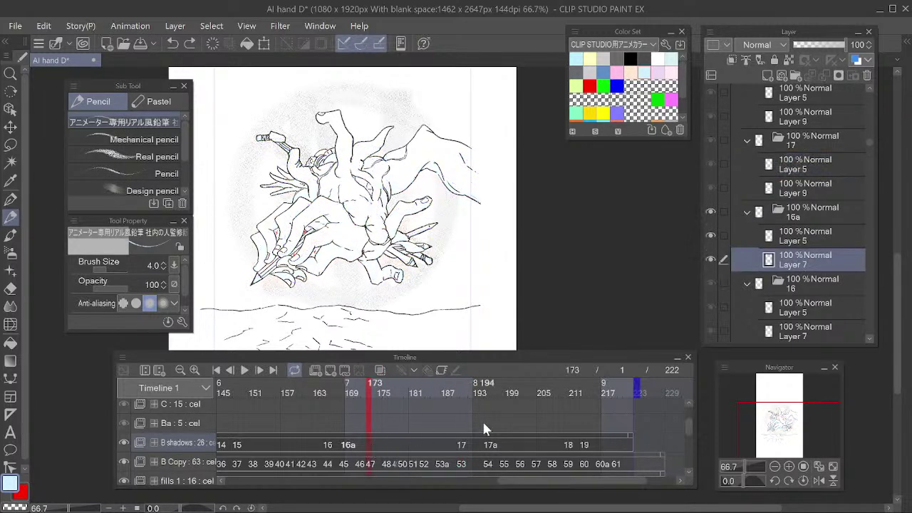
{"action": "left_click", "coordinate": [490, 445]}
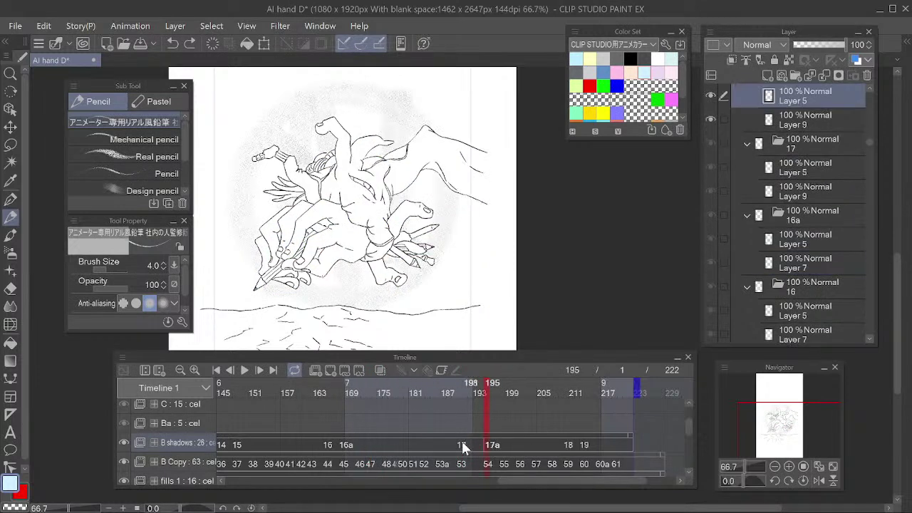
{"action": "left_click", "coordinate": [460, 438]}
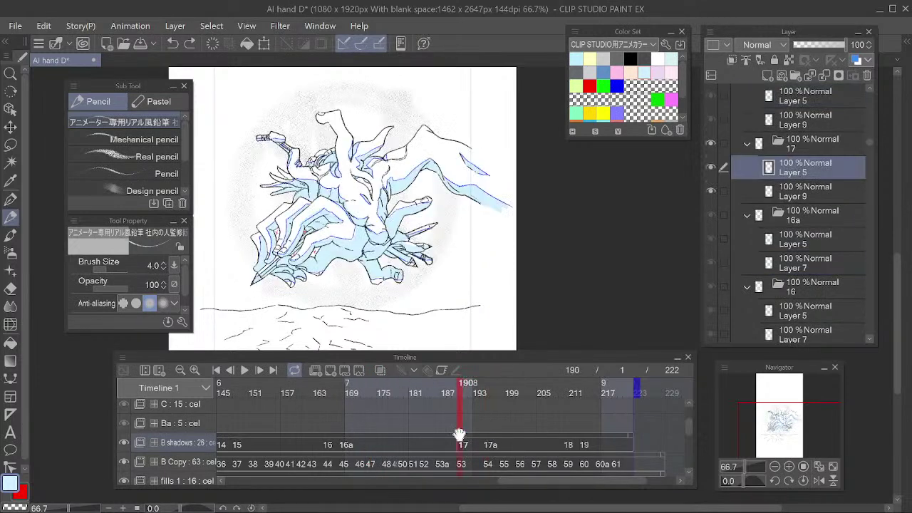
Move cel 16a on the B shadows track to start at frame 173 and enable onion skin
{"action": "left_click", "coordinate": [366, 442]}
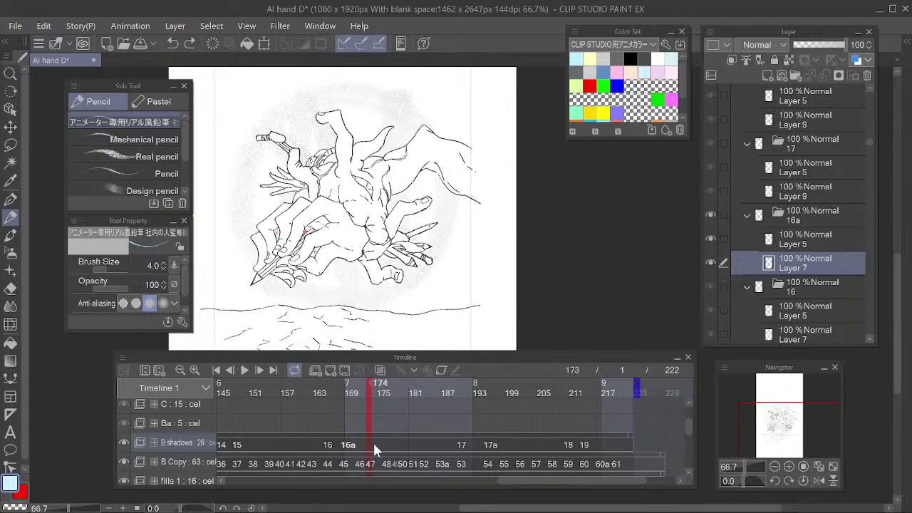
{"action": "left_click", "coordinate": [346, 443]}
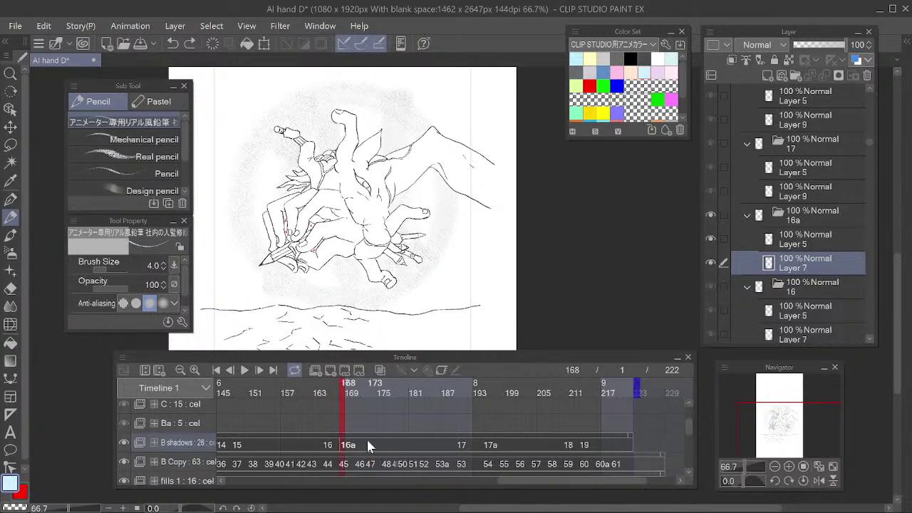
{"action": "left_click", "coordinate": [369, 446]}
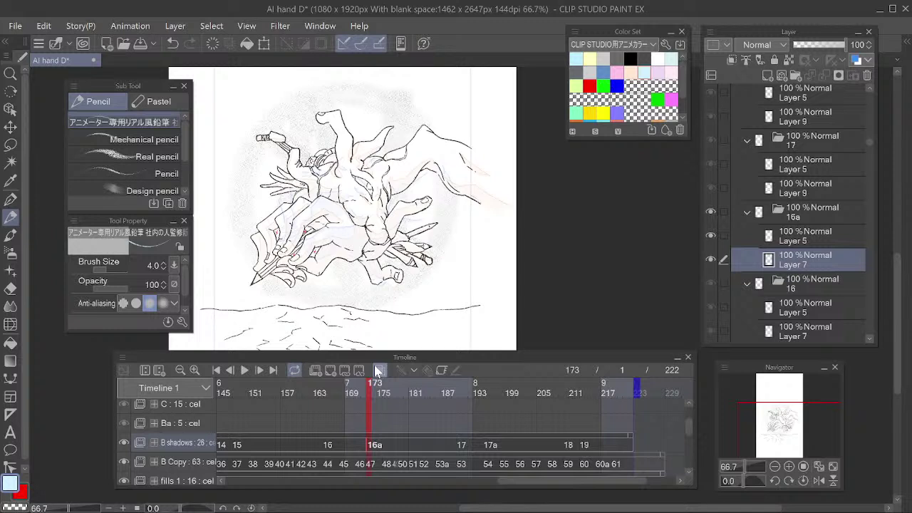
Pick blue as the drawing colour and set the onion skin to show 0 previous cels
{"action": "left_click", "coordinate": [617, 86]}
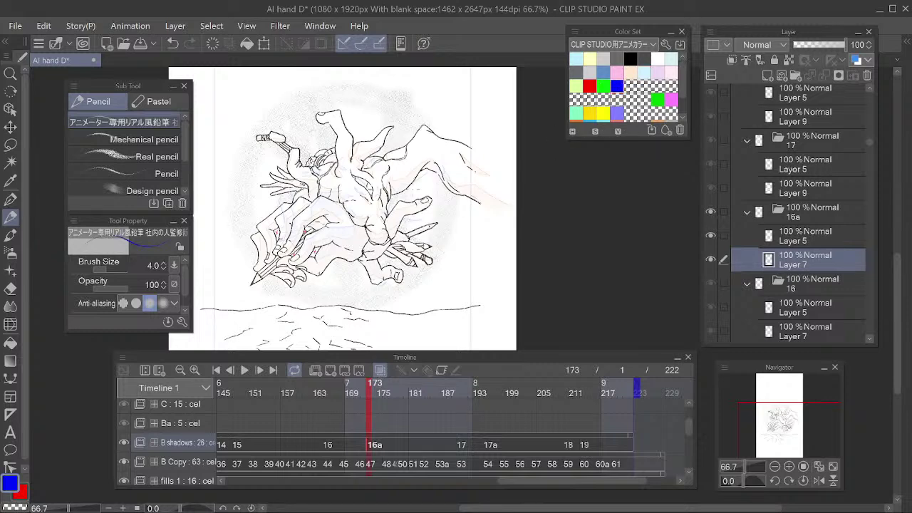
{"action": "scroll", "coordinate": [256, 276], "scroll_direction": "up", "scroll_amount": 3}
{"action": "scroll", "coordinate": [278, 324], "scroll_direction": "down", "scroll_amount": 2}
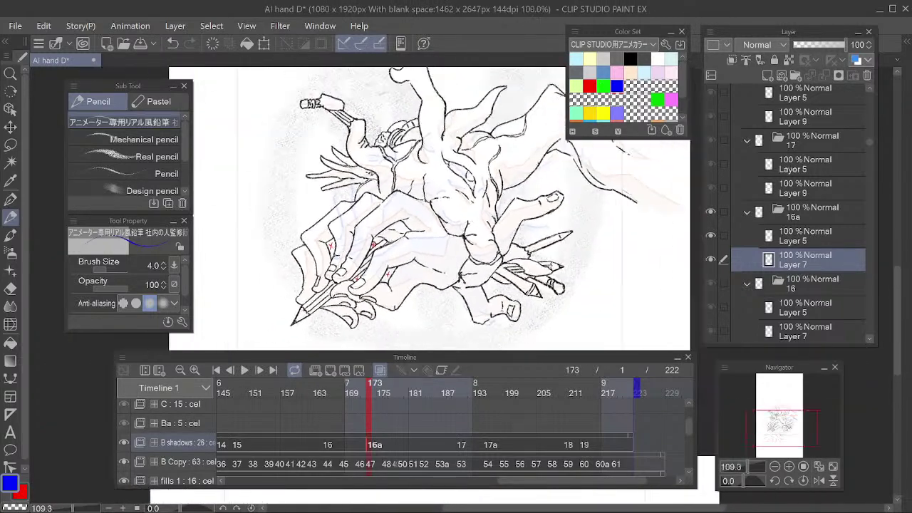
{"action": "left_click", "coordinate": [130, 25]}
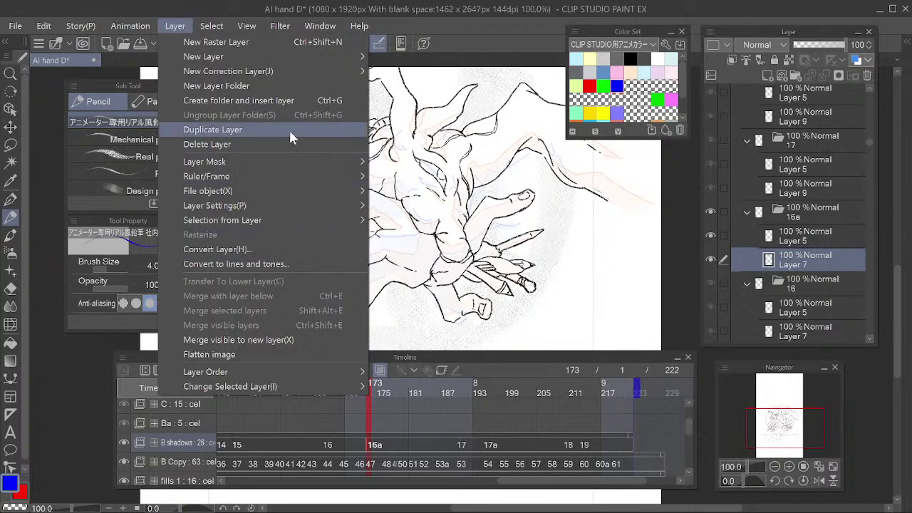
{"action": "mouse_move", "coordinate": [130, 25]}
{"action": "mouse_move", "coordinate": [213, 181]}
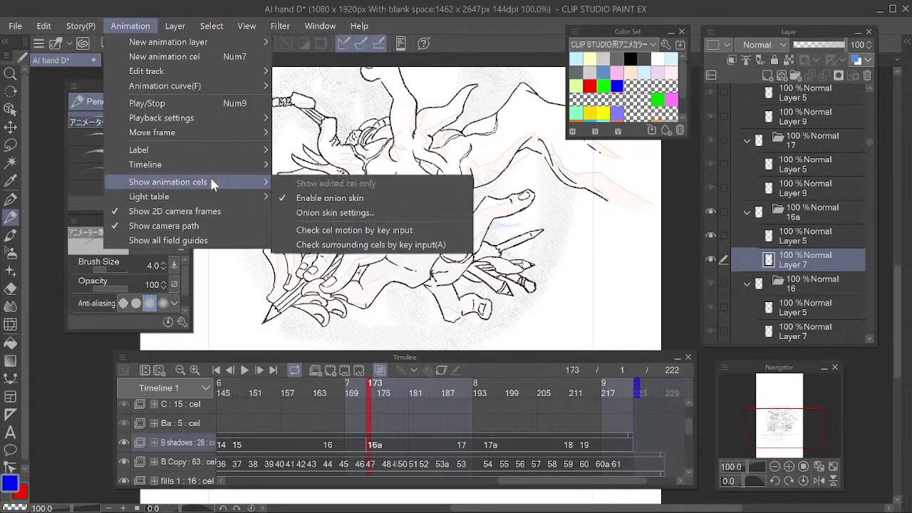
{"action": "left_click", "coordinate": [377, 214]}
{"action": "left_click", "coordinate": [568, 132]}
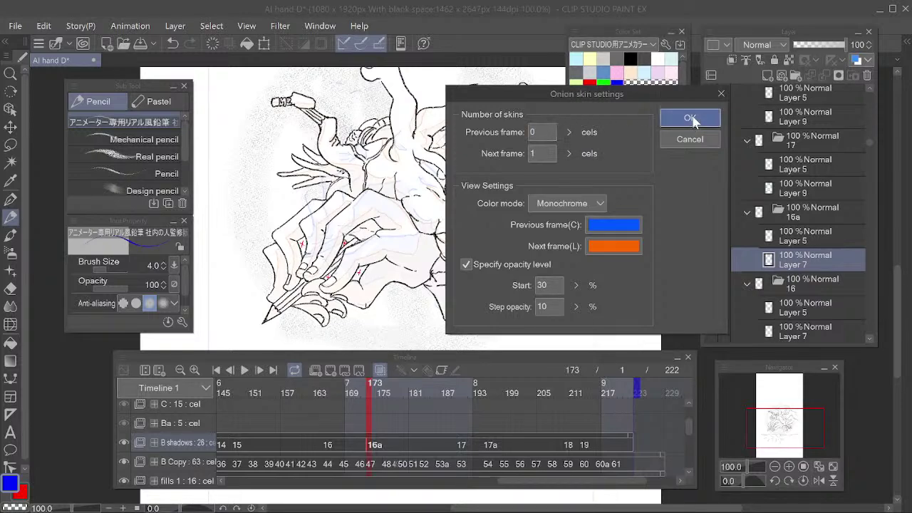
{"action": "left_click", "coordinate": [687, 118]}
Outline the forearm and wrist shadows in blue on cel 16a's Layer 7 with the 4-size pencil, following the onion skin
{"action": "scroll", "coordinate": [313, 250], "scroll_direction": "up", "scroll_amount": 2}
{"action": "scroll", "coordinate": [313, 251], "scroll_direction": "down", "scroll_amount": 4}
{"action": "scroll", "coordinate": [313, 251], "scroll_direction": "up", "scroll_amount": 3}
{"action": "scroll", "coordinate": [314, 251], "scroll_direction": "down", "scroll_amount": 2}
{"action": "scroll", "coordinate": [392, 206], "scroll_direction": "up", "scroll_amount": 3}
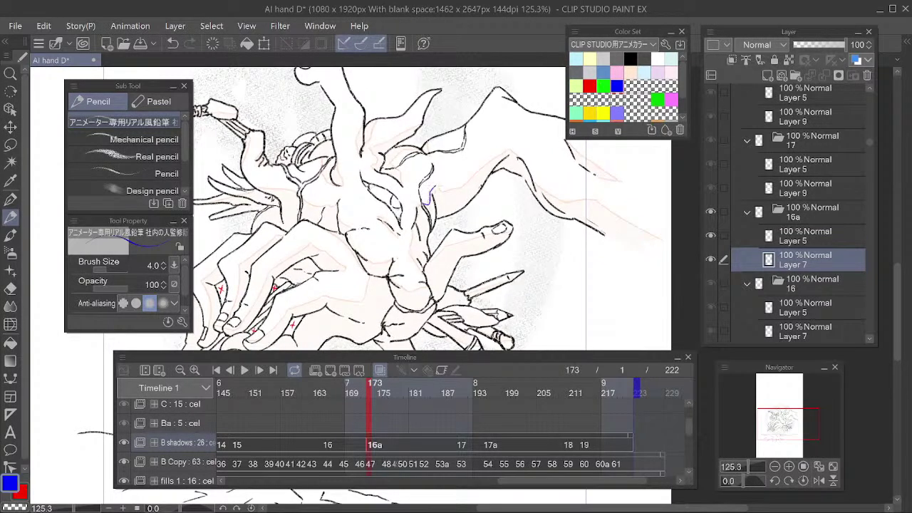
{"action": "mouse_move", "coordinate": [457, 188]}
{"action": "left_mouse_down"}
{"action": "mouse_move", "coordinate": [494, 163]}
{"action": "mouse_move", "coordinate": [560, 202]}
{"action": "mouse_move", "coordinate": [660, 241]}
{"action": "left_mouse_up"}
{"action": "left_click_drag", "start_coordinate": [630, 201], "coordinate": [518, 238]}
{"action": "left_click_drag", "start_coordinate": [455, 179], "coordinate": [509, 219]}
{"action": "left_click_drag", "start_coordinate": [444, 174], "coordinate": [566, 160]}
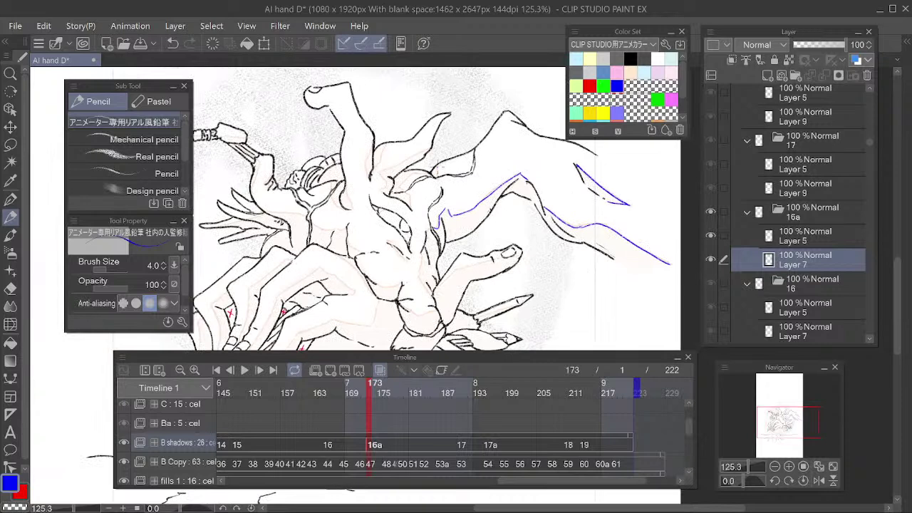
Outline the shadows on cel 16a's pointed back fingers and the base of the upright finger in blue
{"action": "key", "text": "e"}
{"action": "key", "text": "p"}
{"action": "left_click_drag", "start_coordinate": [463, 148], "coordinate": [503, 148]}
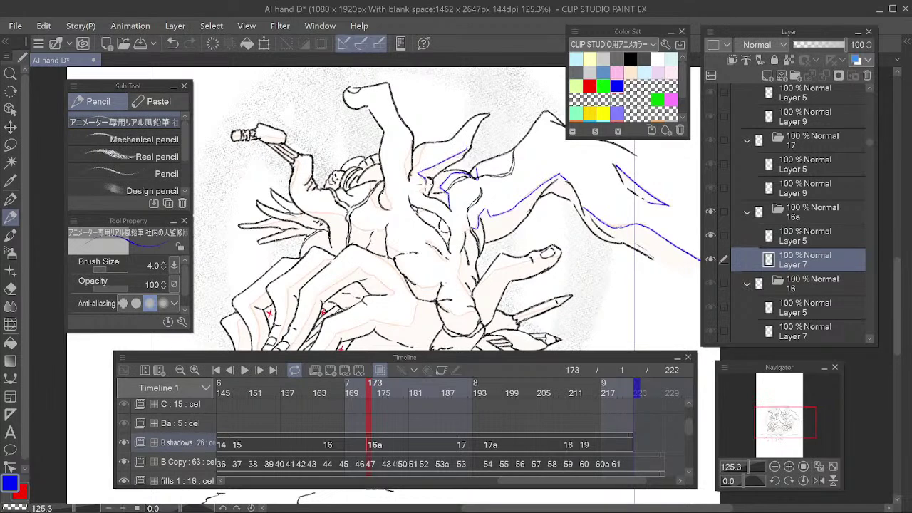
{"action": "mouse_move", "coordinate": [424, 156]}
{"action": "left_mouse_down"}
{"action": "mouse_move", "coordinate": [419, 142]}
{"action": "mouse_move", "coordinate": [412, 179]}
{"action": "mouse_move", "coordinate": [490, 147]}
{"action": "left_mouse_up"}
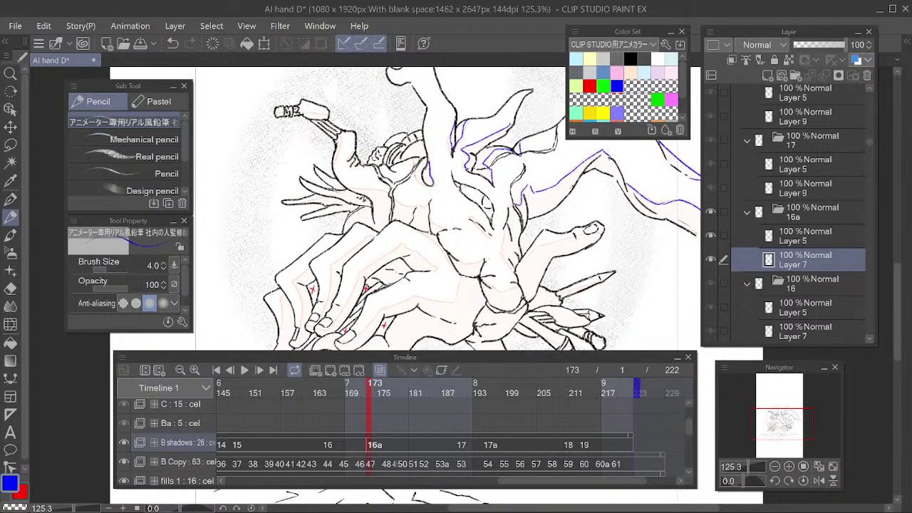
{"action": "left_click_drag", "start_coordinate": [426, 186], "coordinate": [413, 161]}
Draw blue shadow outlines around the eye and across the back of cel 16a's hand, using the eraser for corrections
{"action": "mouse_move", "coordinate": [369, 388]}
{"action": "left_mouse_down"}
{"action": "mouse_move", "coordinate": [472, 395]}
{"action": "mouse_move", "coordinate": [360, 411]}
{"action": "mouse_move", "coordinate": [366, 417]}
{"action": "left_mouse_up"}
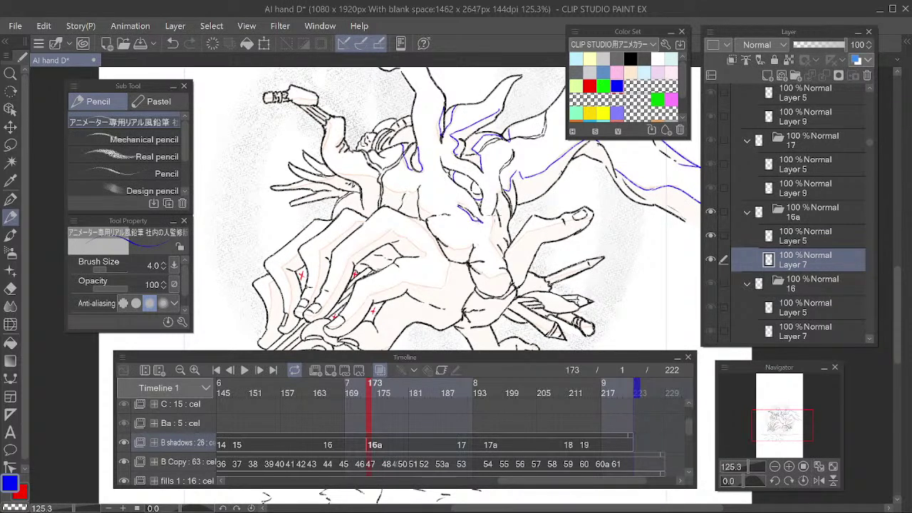
{"action": "key", "text": "e"}
{"action": "left_click_drag", "start_coordinate": [497, 213], "coordinate": [500, 225]}
{"action": "key", "text": "p"}
{"action": "left_click_drag", "start_coordinate": [490, 226], "coordinate": [501, 256]}
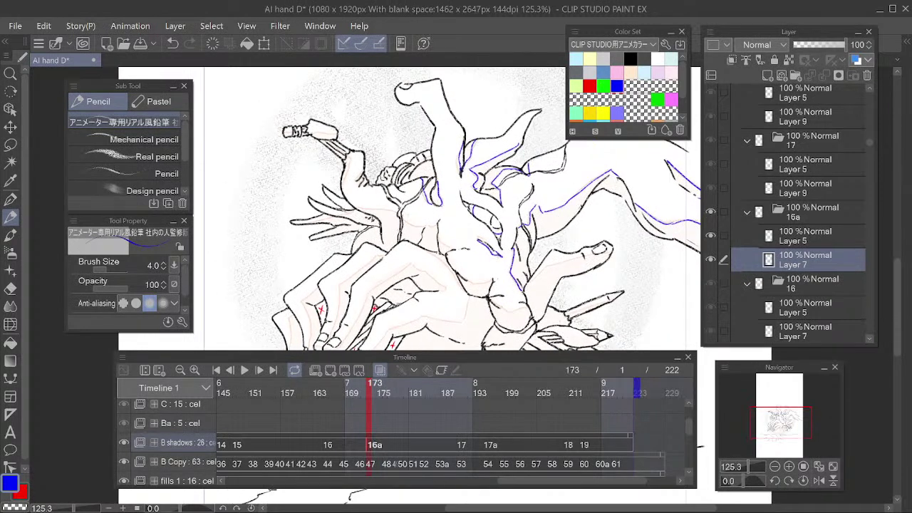
{"action": "mouse_move", "coordinate": [405, 222]}
{"action": "left_mouse_down"}
{"action": "mouse_move", "coordinate": [429, 227]}
{"action": "mouse_move", "coordinate": [450, 251]}
{"action": "left_mouse_up"}
{"action": "mouse_move", "coordinate": [425, 193]}
{"action": "left_mouse_down"}
{"action": "mouse_move", "coordinate": [415, 203]}
{"action": "mouse_move", "coordinate": [481, 227]}
{"action": "left_mouse_up"}
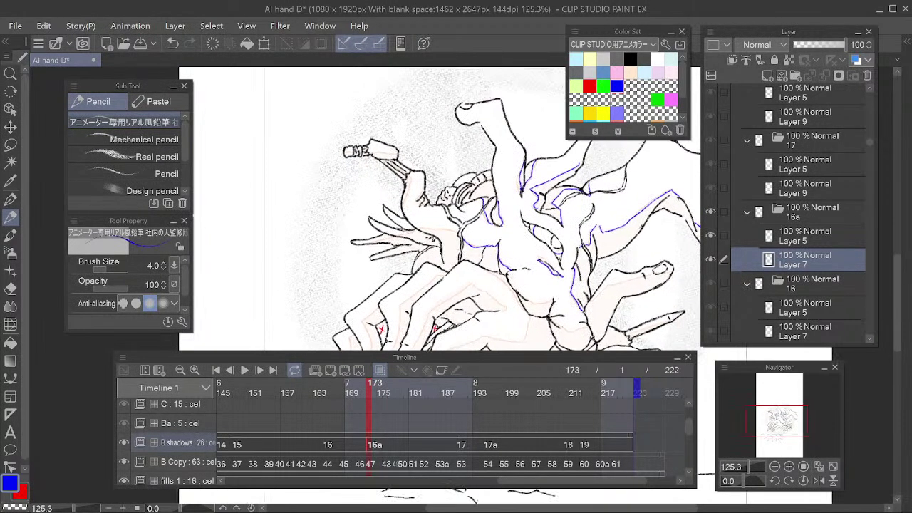
Outline the shadows on cel 16a's small pencil-holding finger and the splayed fingers beneath it in blue
{"action": "left_click_drag", "start_coordinate": [415, 225], "coordinate": [460, 233]}
{"action": "left_click_drag", "start_coordinate": [410, 174], "coordinate": [403, 204]}
{"action": "left_click_drag", "start_coordinate": [390, 163], "coordinate": [405, 173]}
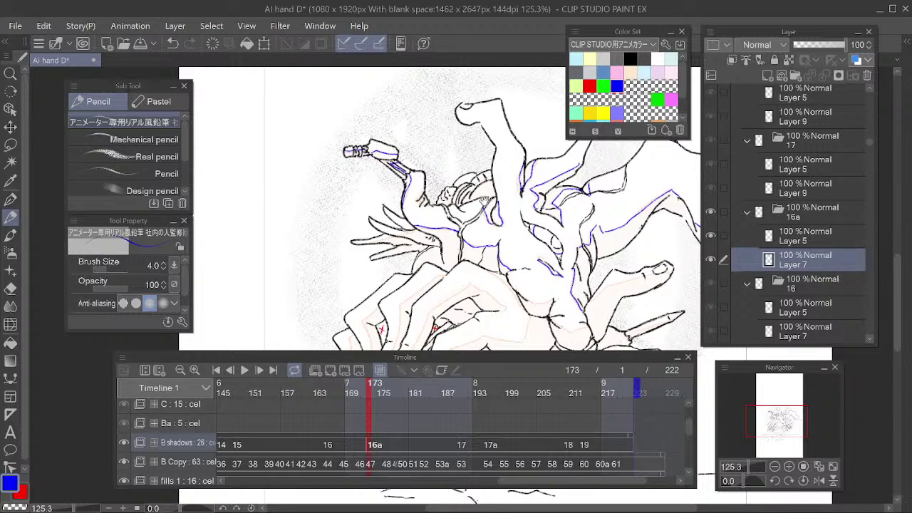
{"action": "left_click_drag", "start_coordinate": [481, 198], "coordinate": [435, 150]}
{"action": "left_click_drag", "start_coordinate": [342, 183], "coordinate": [372, 187]}
{"action": "key", "text": "e"}
{"action": "key", "text": "p"}
Outline the shadows on cel 16a's central knuckle, lower thumb, outstretched finger and bundle of pencils in blue
{"action": "mouse_move", "coordinate": [485, 158]}
{"action": "left_mouse_down"}
{"action": "mouse_move", "coordinate": [505, 131]}
{"action": "mouse_move", "coordinate": [492, 106]}
{"action": "left_mouse_up"}
{"action": "mouse_move", "coordinate": [488, 197]}
{"action": "left_mouse_down"}
{"action": "mouse_move", "coordinate": [470, 201]}
{"action": "mouse_move", "coordinate": [519, 237]}
{"action": "left_mouse_up"}
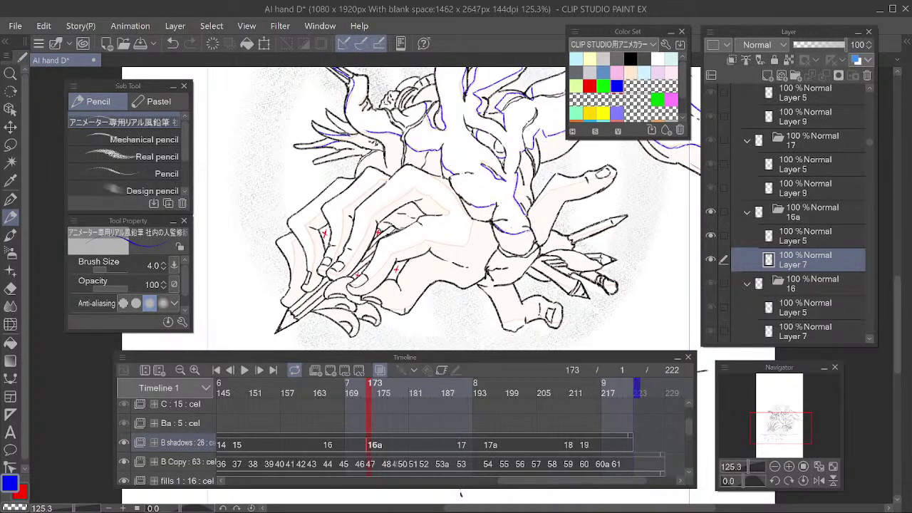
{"action": "left_click_drag", "start_coordinate": [564, 262], "coordinate": [552, 248]}
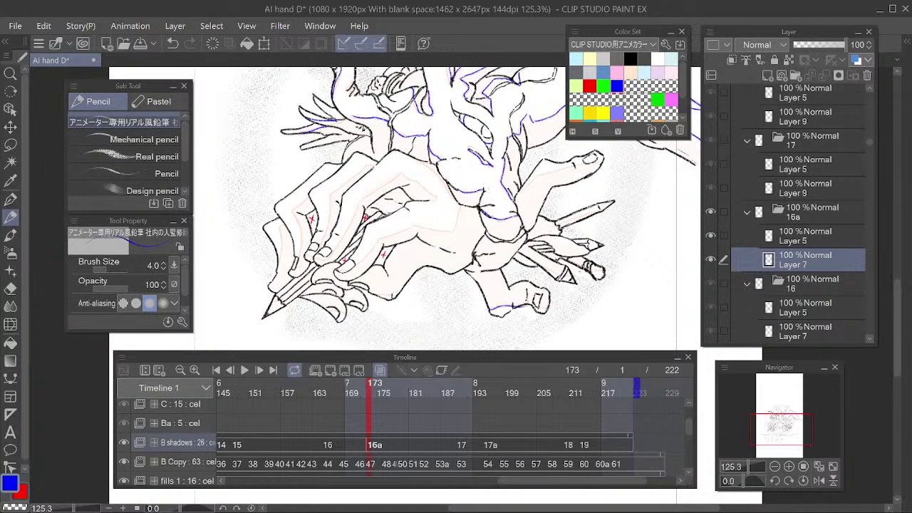
{"action": "left_click_drag", "start_coordinate": [544, 270], "coordinate": [574, 283]}
{"action": "left_click_drag", "start_coordinate": [556, 225], "coordinate": [601, 208]}
{"action": "mouse_move", "coordinate": [578, 164]}
{"action": "left_mouse_down"}
{"action": "mouse_move", "coordinate": [520, 194]}
{"action": "mouse_move", "coordinate": [601, 215]}
{"action": "left_mouse_up"}
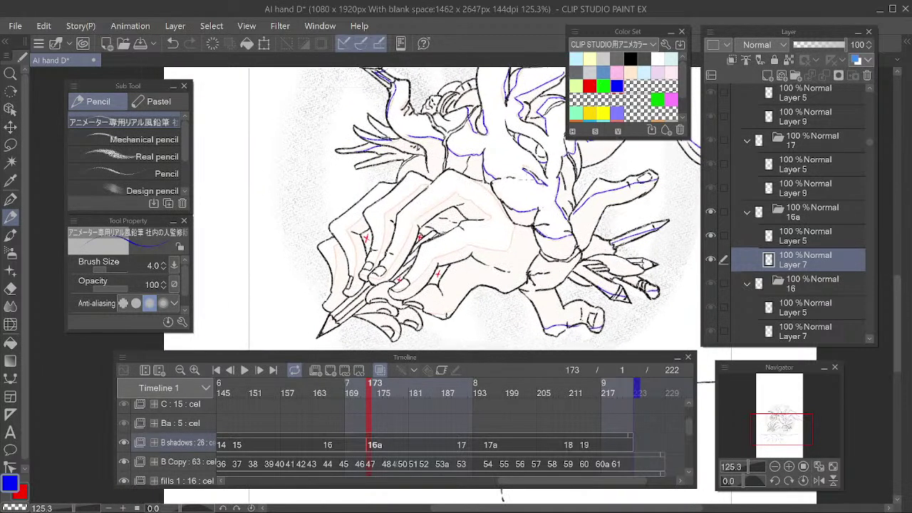
Trace the blue shadow outlines along the fingers and back of cel 16a's large drawing hand on Layer 7
{"action": "mouse_move", "coordinate": [513, 218]}
{"action": "left_mouse_down"}
{"action": "mouse_move", "coordinate": [508, 249]}
{"action": "mouse_move", "coordinate": [432, 261]}
{"action": "mouse_move", "coordinate": [393, 292]}
{"action": "mouse_move", "coordinate": [416, 219]}
{"action": "mouse_move", "coordinate": [457, 193]}
{"action": "mouse_move", "coordinate": [490, 215]}
{"action": "left_mouse_up"}
{"action": "mouse_move", "coordinate": [428, 183]}
{"action": "left_mouse_down"}
{"action": "mouse_move", "coordinate": [390, 211]}
{"action": "mouse_move", "coordinate": [372, 275]}
{"action": "left_mouse_up"}
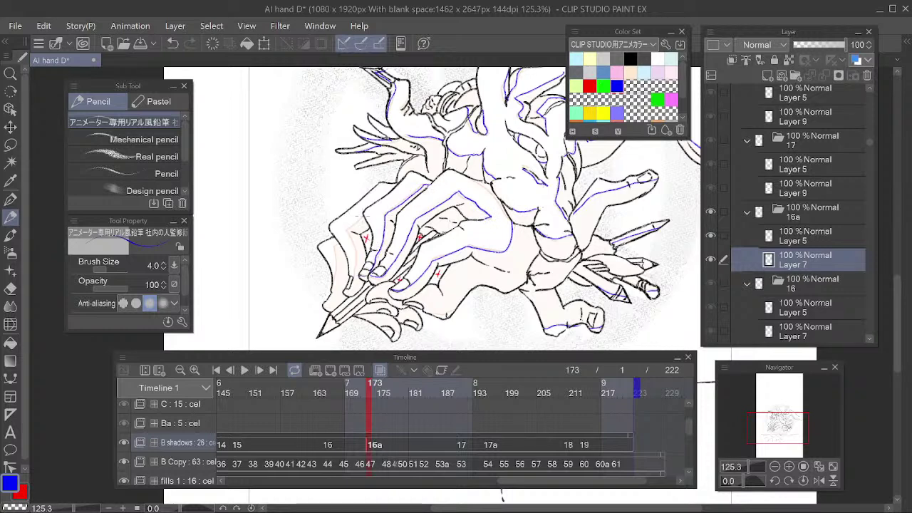
{"action": "left_click_drag", "start_coordinate": [350, 229], "coordinate": [356, 272]}
{"action": "left_click_drag", "start_coordinate": [334, 240], "coordinate": [336, 274]}
{"action": "left_click_drag", "start_coordinate": [549, 224], "coordinate": [537, 204]}
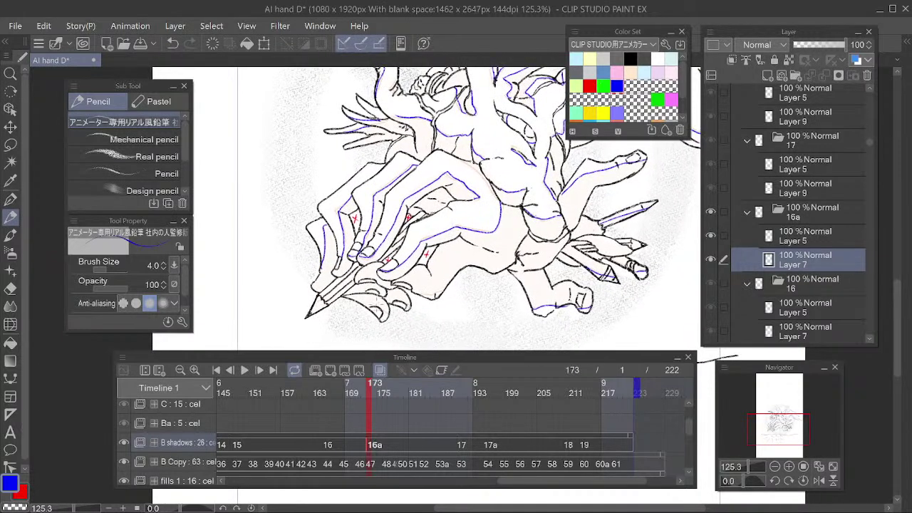
Compare cel 16a's blue shadow outlines with the shaded cel 17 across the hands, fingers and pencils
{"action": "scroll", "coordinate": [439, 237], "scroll_direction": "down", "scroll_amount": 4}
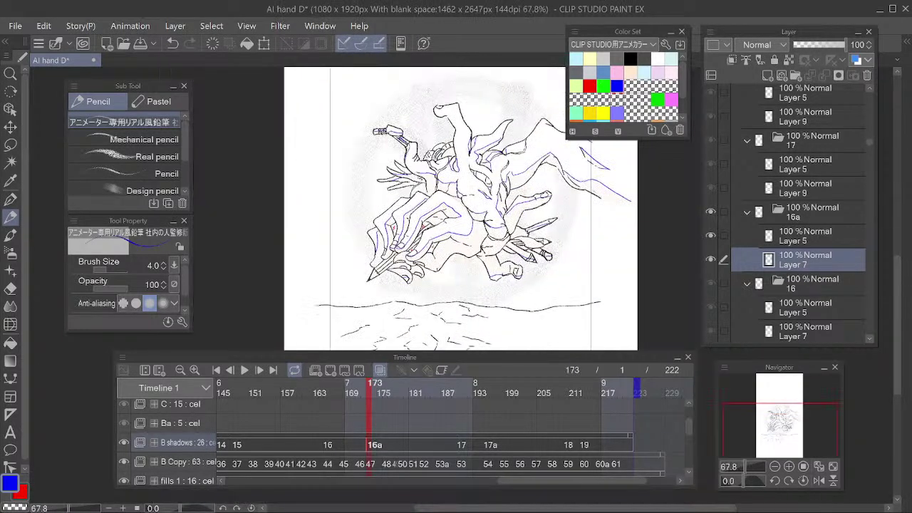
{"action": "scroll", "coordinate": [534, 172], "scroll_direction": "up", "scroll_amount": 1}
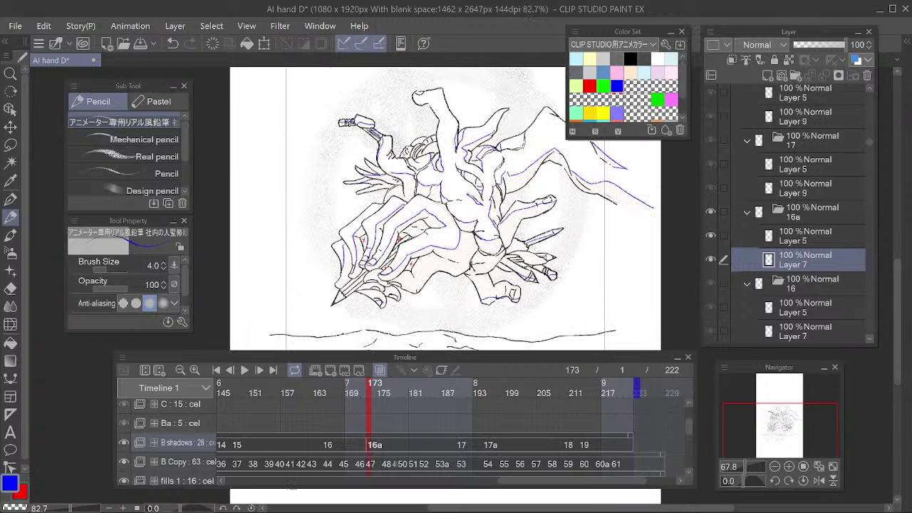
{"action": "left_click", "coordinate": [462, 434]}
{"action": "left_click", "coordinate": [369, 436]}
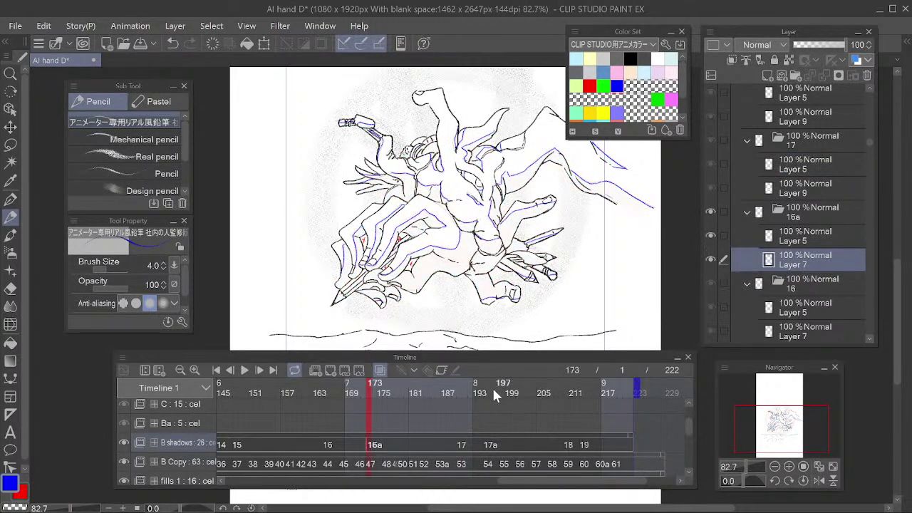
{"action": "scroll", "coordinate": [353, 268], "scroll_direction": "up", "scroll_amount": 3}
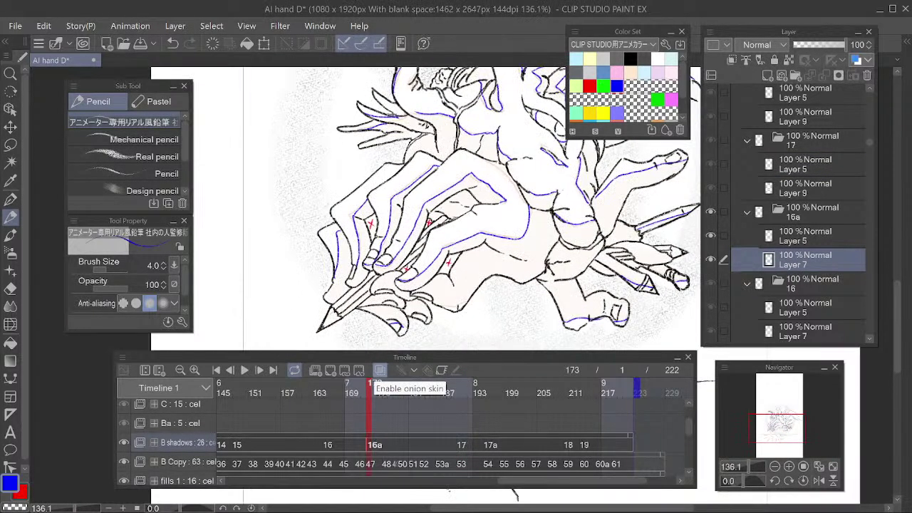
{"action": "left_click", "coordinate": [459, 444]}
{"action": "left_click", "coordinate": [369, 443]}
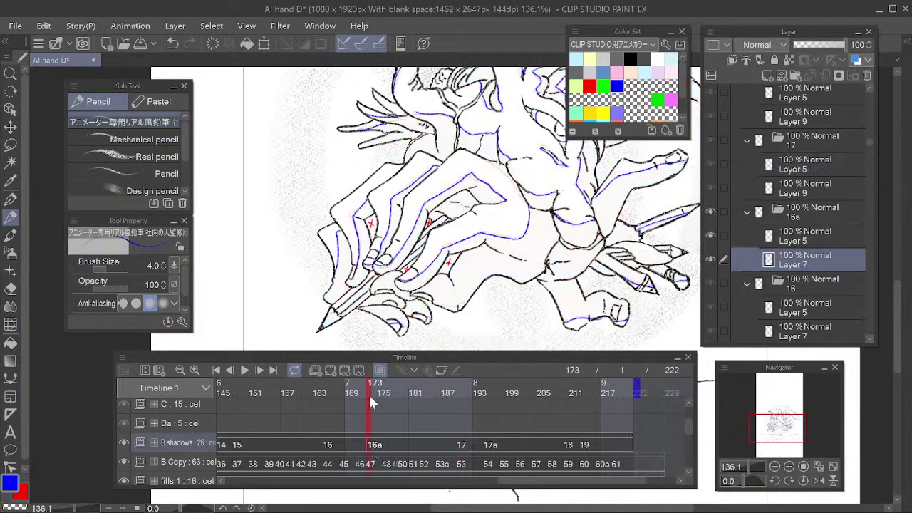
{"action": "left_click_drag", "start_coordinate": [325, 321], "coordinate": [337, 312]}
{"action": "left_click_drag", "start_coordinate": [531, 255], "coordinate": [522, 245]}
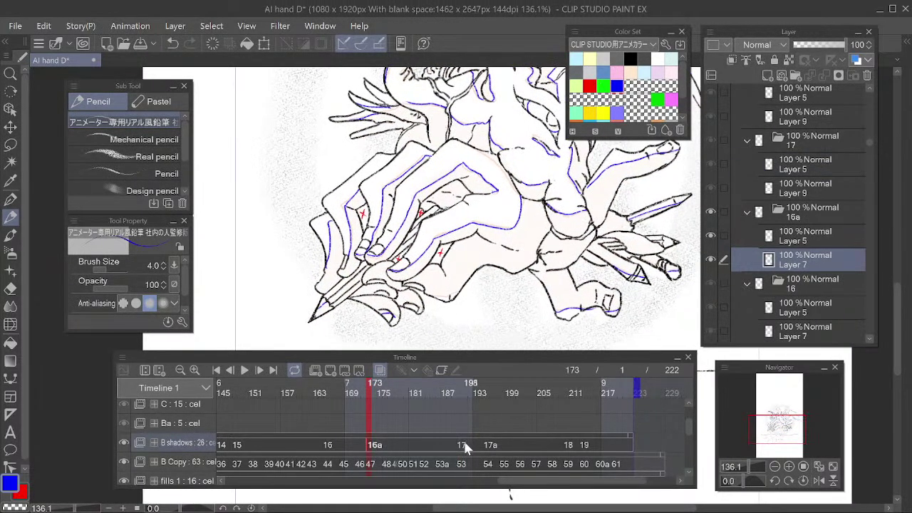
{"action": "left_click", "coordinate": [463, 444]}
{"action": "left_click", "coordinate": [372, 445]}
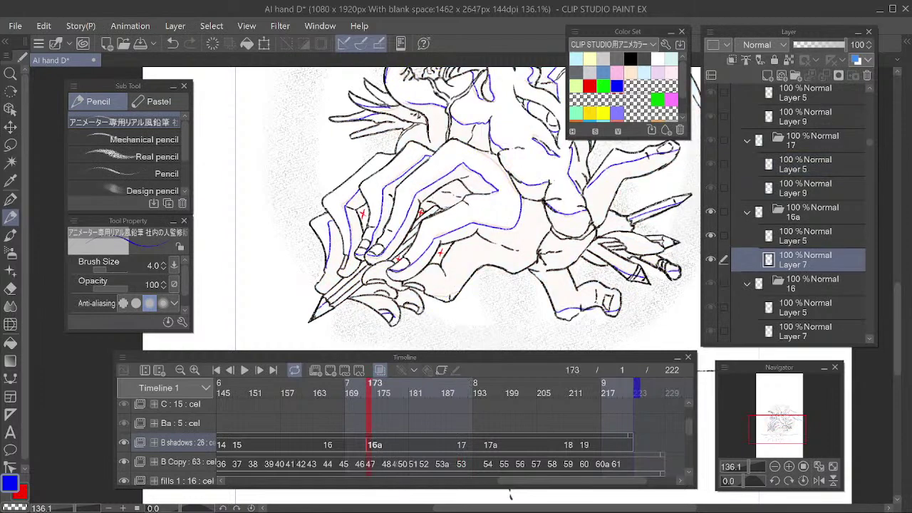
{"action": "left_click_drag", "start_coordinate": [579, 195], "coordinate": [524, 304]}
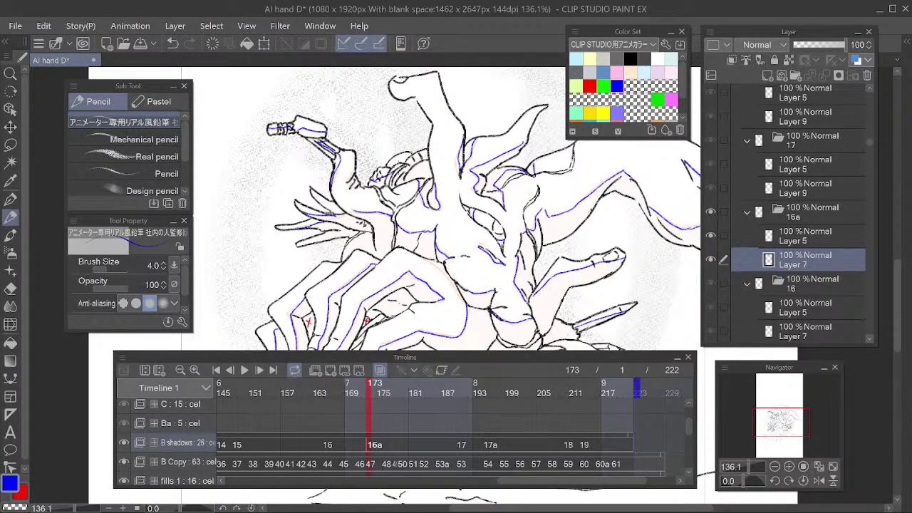
{"action": "scroll", "coordinate": [427, 161], "scroll_direction": "down", "scroll_amount": 2}
{"action": "scroll", "coordinate": [355, 69], "scroll_direction": "down", "scroll_amount": 2}
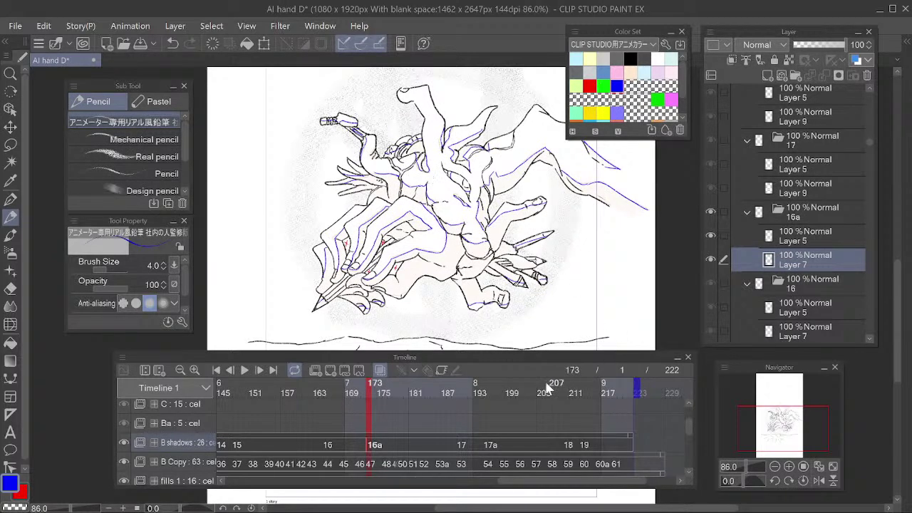
Copy the light-blue shadow fill on cel 17's Layer 9 into cel 16a's folder on the B shadows track
{"action": "left_click", "coordinate": [462, 445]}
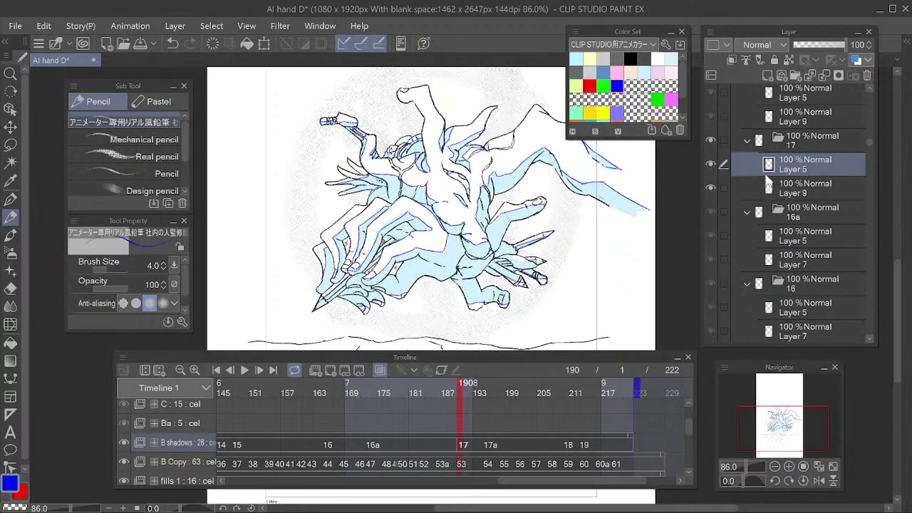
{"action": "left_click", "coordinate": [710, 187]}
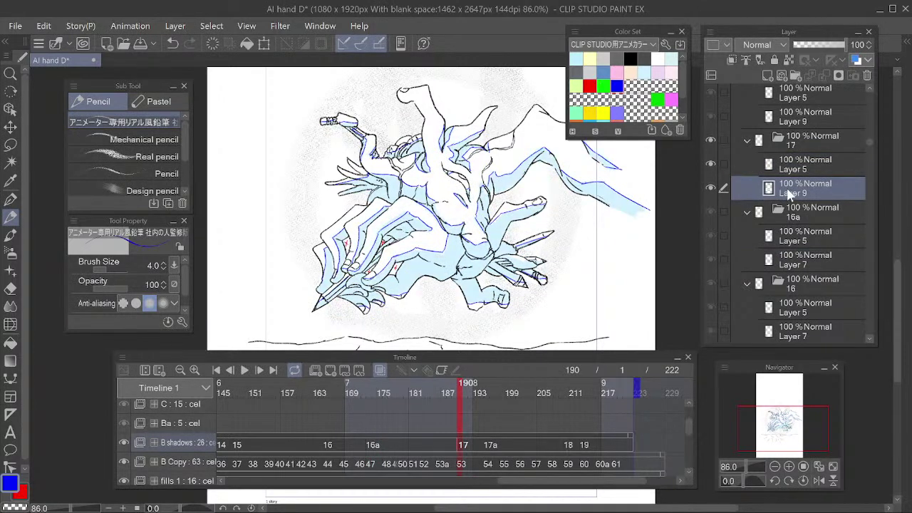
{"action": "left_click_drag", "start_coordinate": [789, 200], "coordinate": [803, 244]}
{"action": "left_click", "coordinate": [369, 396]}
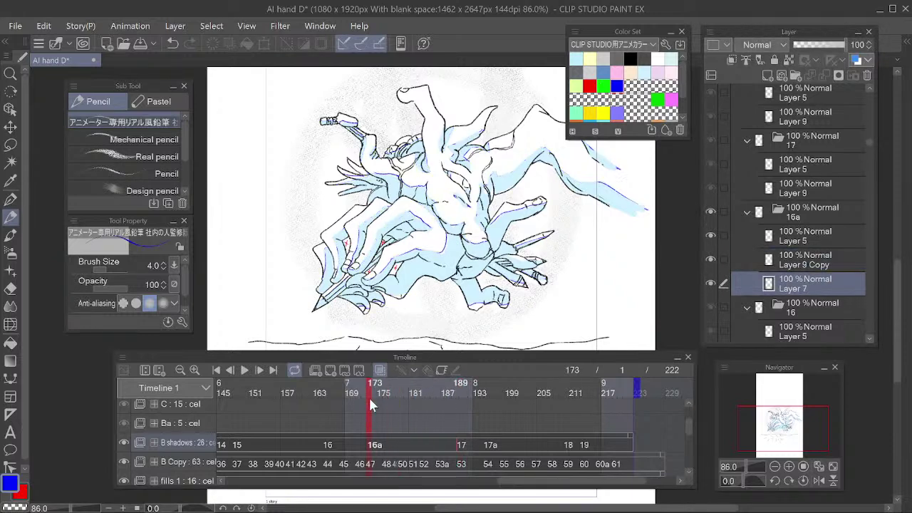
{"action": "left_click", "coordinate": [370, 397]}
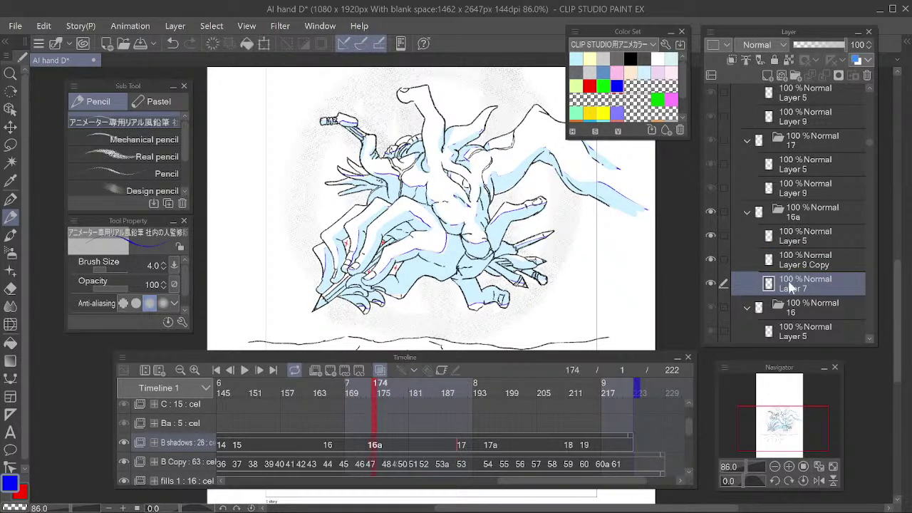
Reorder cel 16a's layers with Layer 7 on top, Layer 9 Copy in the middle and Layer 5 underneath
{"action": "left_click", "coordinate": [809, 240]}
{"action": "left_click_drag", "start_coordinate": [810, 242], "coordinate": [812, 290]}
{"action": "left_click_drag", "start_coordinate": [807, 245], "coordinate": [810, 281]}
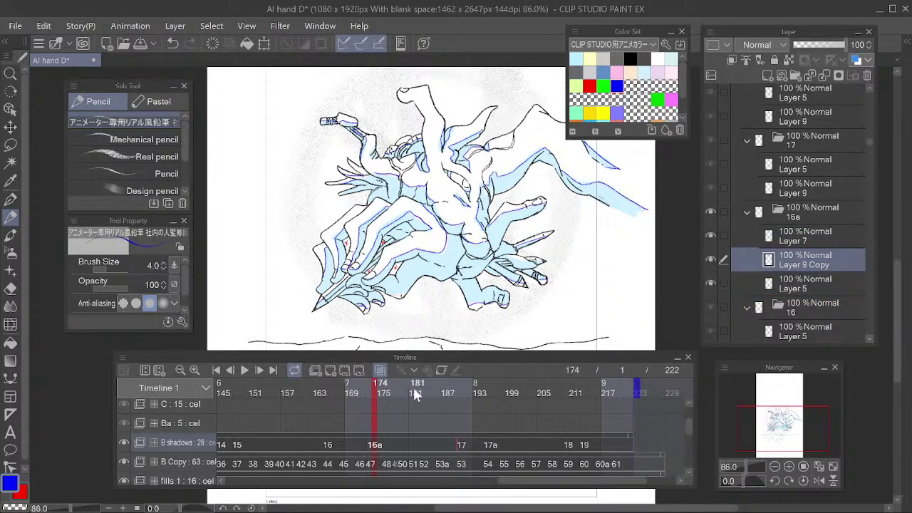
{"action": "mouse_move", "coordinate": [371, 388]}
{"action": "left_mouse_down"}
{"action": "mouse_move", "coordinate": [362, 389]}
{"action": "mouse_move", "coordinate": [371, 388]}
{"action": "left_mouse_up"}
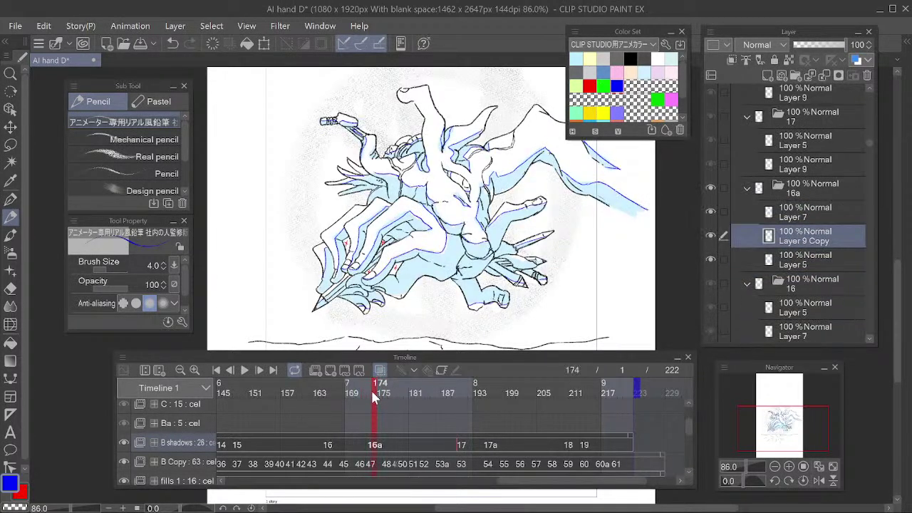
Check cel 16a's fill and outlines by toggling Layer 9 Copy and Layer 7, make Layer 7 active and save the file
{"action": "left_click", "coordinate": [709, 235]}
{"action": "left_click", "coordinate": [709, 235]}
{"action": "left_click", "coordinate": [711, 212]}
{"action": "left_click", "coordinate": [711, 212]}
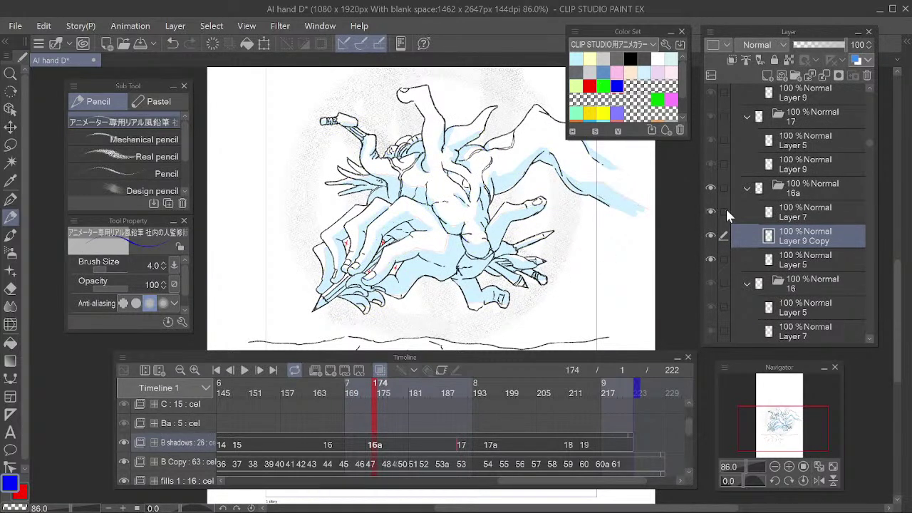
{"action": "left_click", "coordinate": [743, 219]}
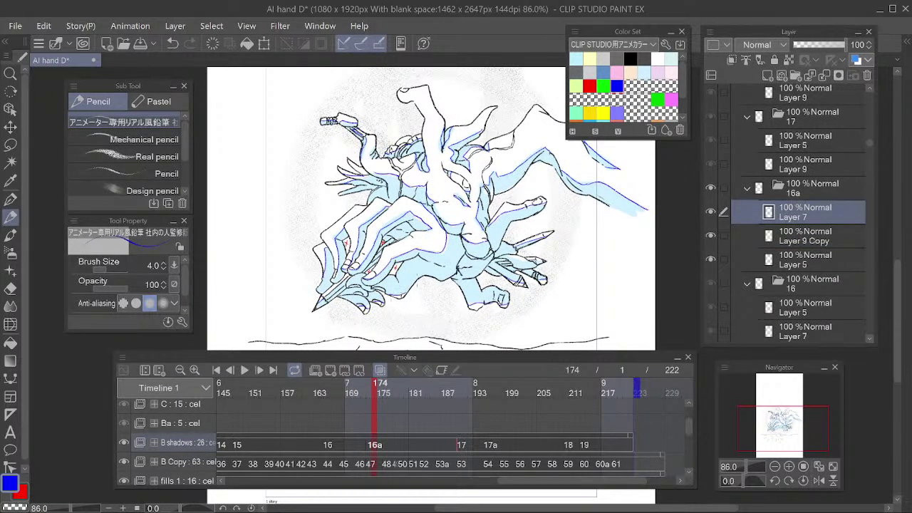
{"action": "scroll", "coordinate": [427, 213], "scroll_direction": "down", "scroll_amount": 1}
{"action": "scroll", "coordinate": [427, 214], "scroll_direction": "up", "scroll_amount": 1}
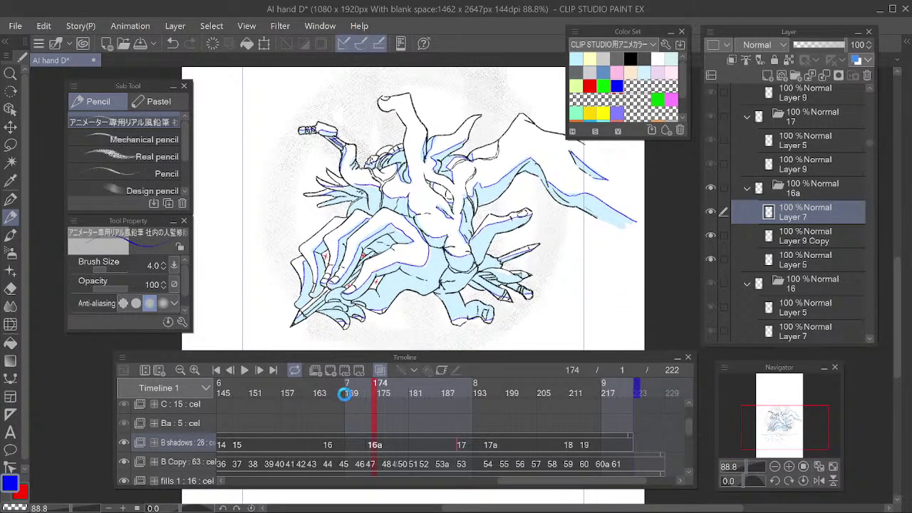
{"action": "key", "text": "ctrl+s"}
Add a new animation cel after 16a on the B shadows track at frame 176
{"action": "left_click", "coordinate": [364, 393]}
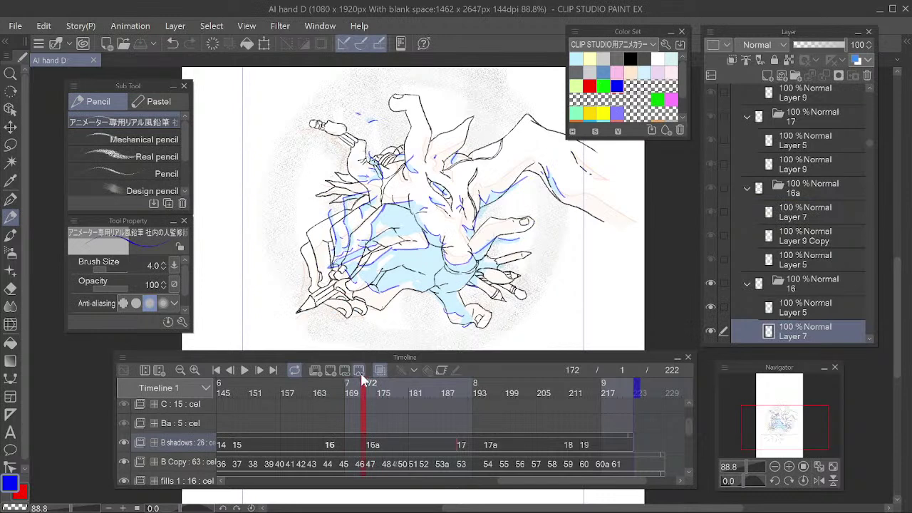
{"action": "left_click_drag", "start_coordinate": [362, 391], "coordinate": [389, 470]}
{"action": "left_click", "coordinate": [387, 451]}
{"action": "key", "text": "alt+n"}
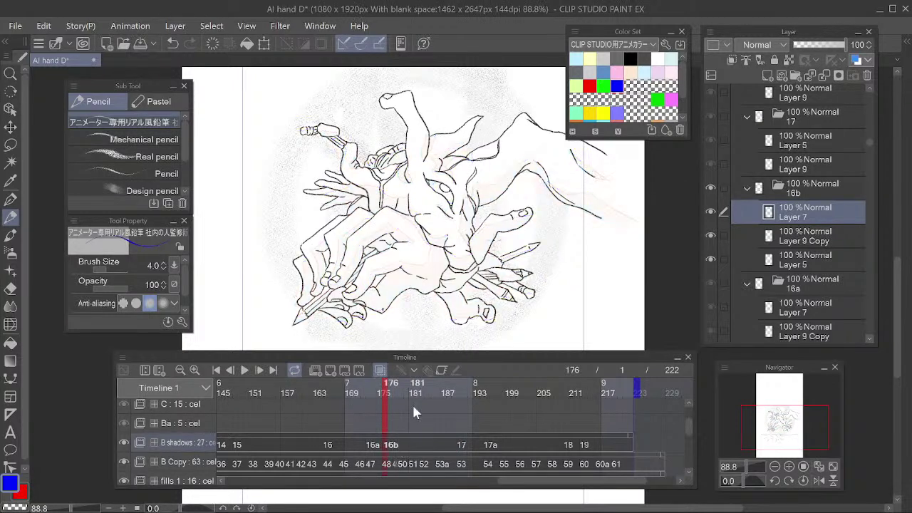
Copy the blue shadow outlines from cel 16a's Layer 7 and paste them into cel 16b
{"action": "mouse_move", "coordinate": [388, 396]}
{"action": "left_mouse_down"}
{"action": "mouse_move", "coordinate": [370, 391]}
{"action": "mouse_move", "coordinate": [417, 406]}
{"action": "mouse_move", "coordinate": [412, 398]}
{"action": "mouse_move", "coordinate": [374, 407]}
{"action": "mouse_move", "coordinate": [387, 448]}
{"action": "mouse_move", "coordinate": [409, 436]}
{"action": "left_mouse_up"}
{"action": "left_click", "coordinate": [370, 441]}
{"action": "key", "text": "ctrl+v"}
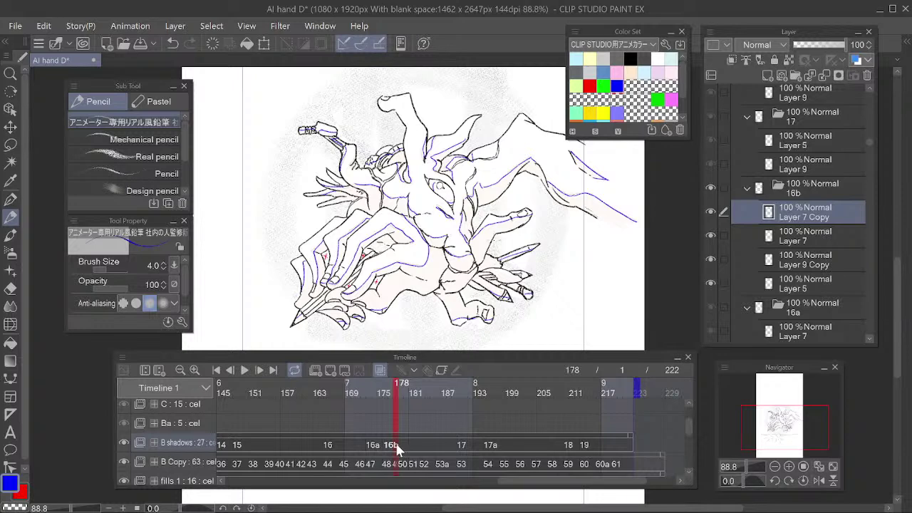
Try to assign cel 16b at frame 178 of the B shadows track and compare the surrounding frames
{"action": "right_click", "coordinate": [396, 447]}
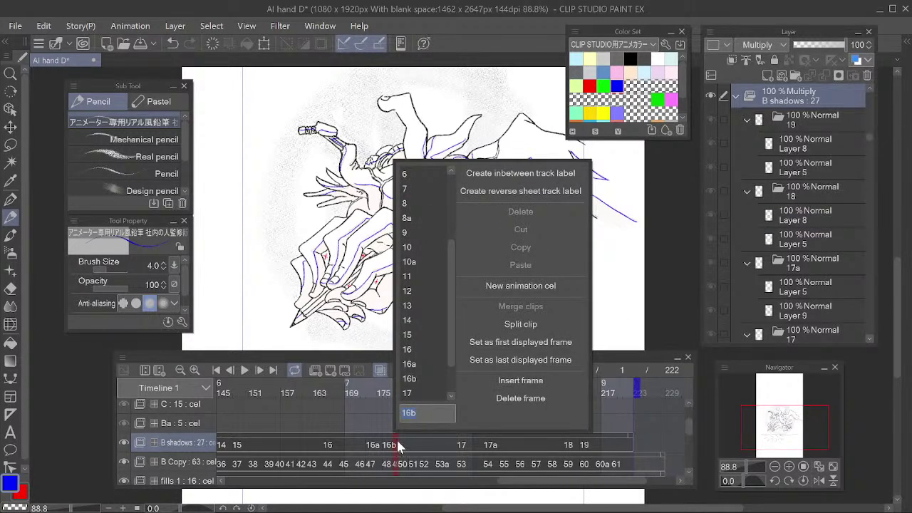
{"action": "left_click_drag", "start_coordinate": [452, 354], "coordinate": [451, 361]}
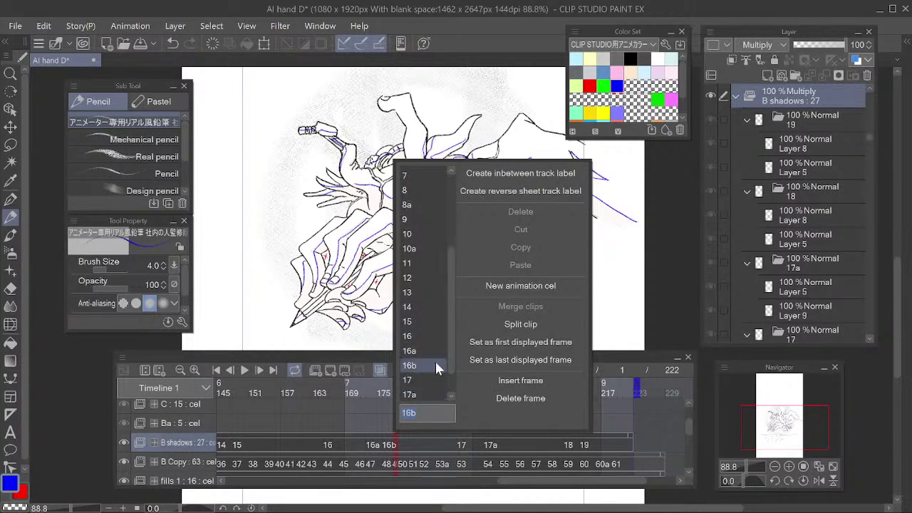
{"action": "left_click", "coordinate": [427, 364]}
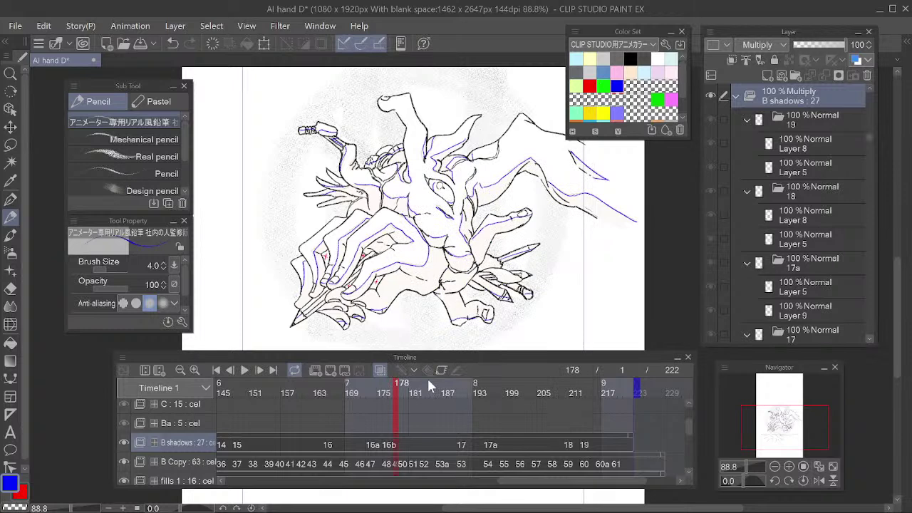
{"action": "left_click", "coordinate": [394, 391]}
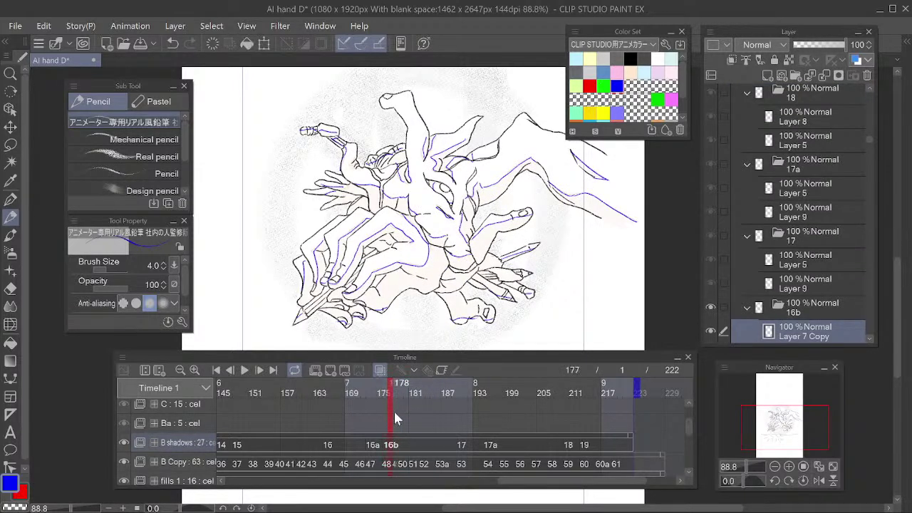
{"action": "left_click", "coordinate": [371, 446]}
{"action": "left_click", "coordinate": [392, 443]}
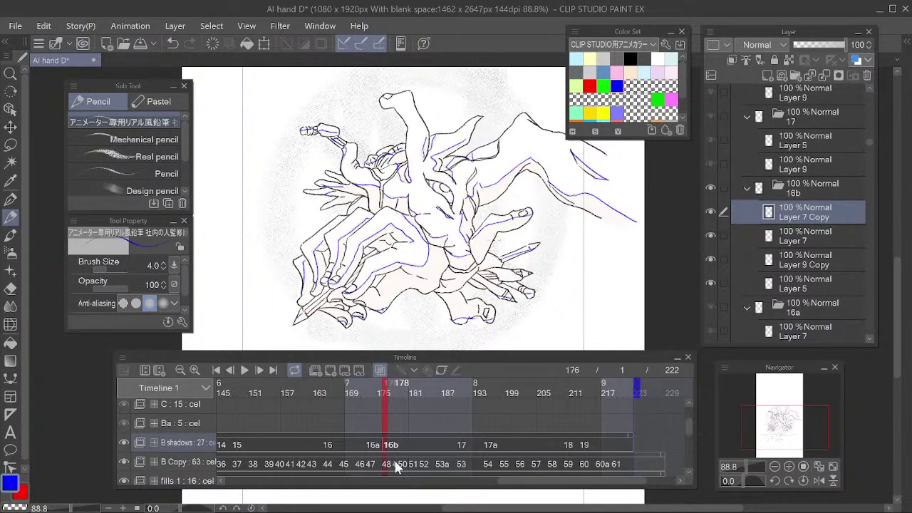
{"action": "left_click", "coordinate": [393, 441]}
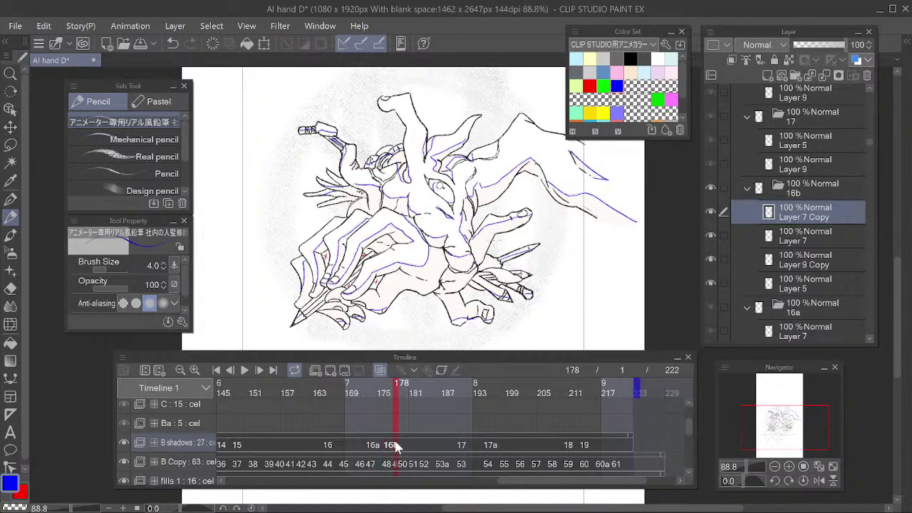
Rename all the cels on the B shadows track sequentially in timeline order
{"action": "right_click", "coordinate": [213, 440]}
{"action": "mouse_move", "coordinate": [290, 282]}
{"action": "left_click", "coordinate": [449, 361]}
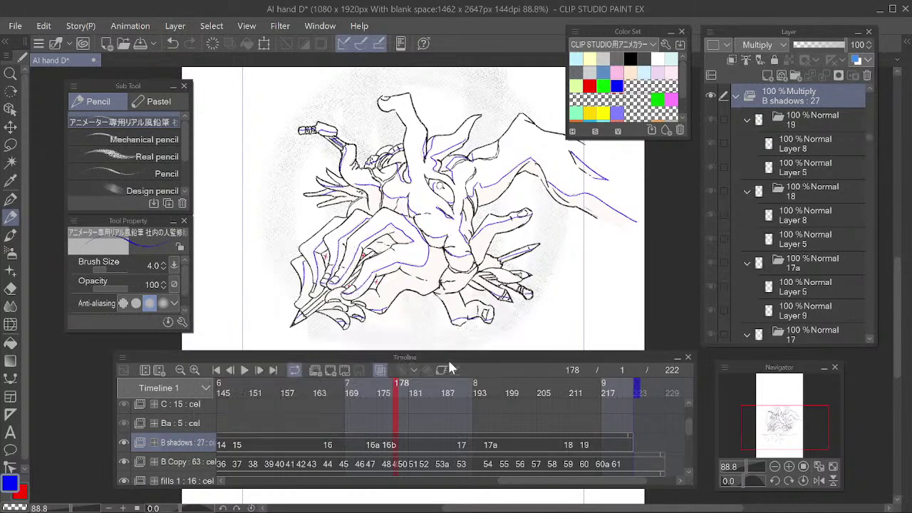
Paste another copy of cel 22's Layer 7 outlines into cel 23 and assign cel 23 at frame 178
{"action": "left_click", "coordinate": [368, 443]}
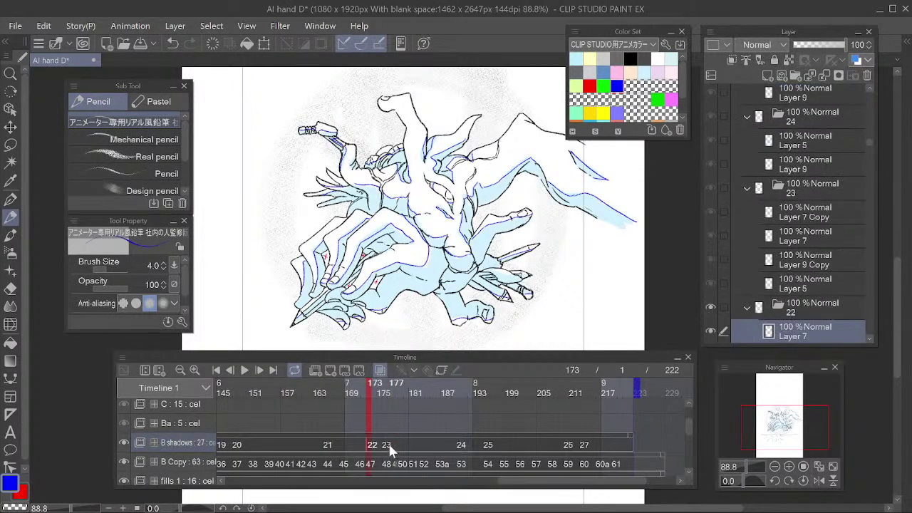
{"action": "left_click", "coordinate": [391, 446]}
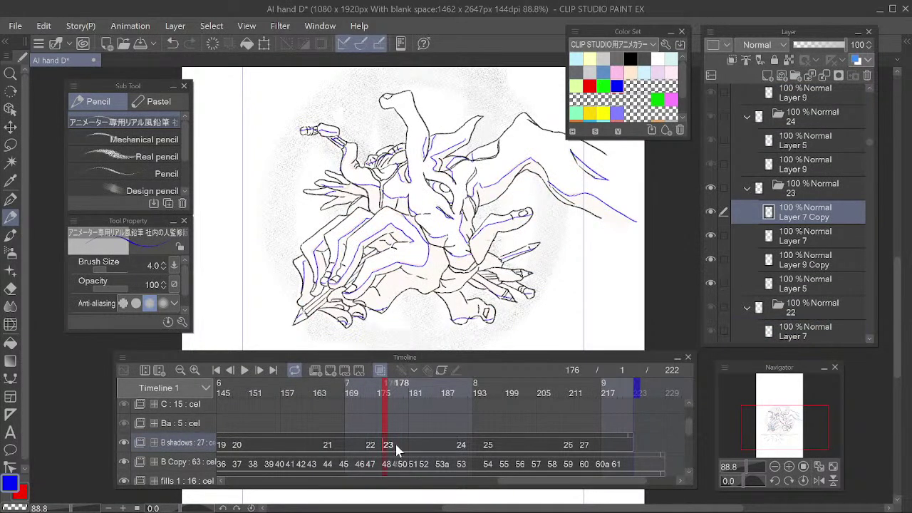
{"action": "left_click", "coordinate": [395, 443]}
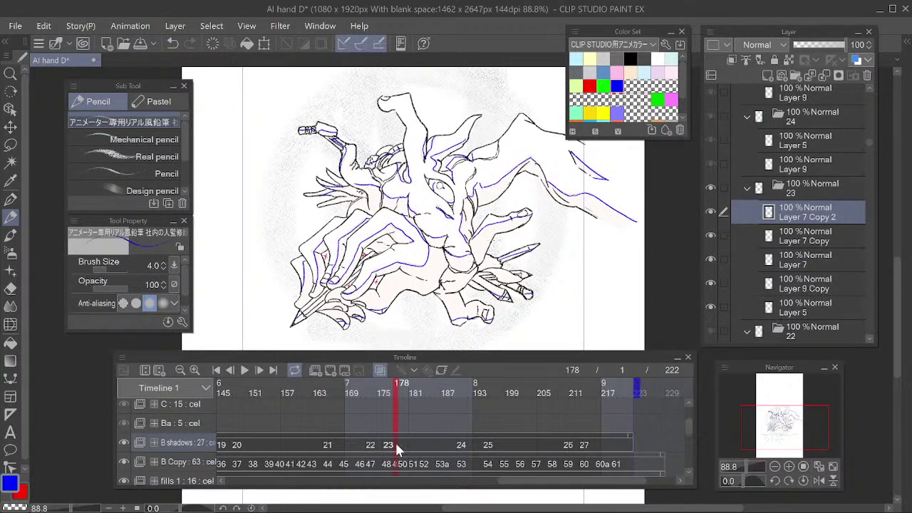
{"action": "right_click", "coordinate": [395, 441]}
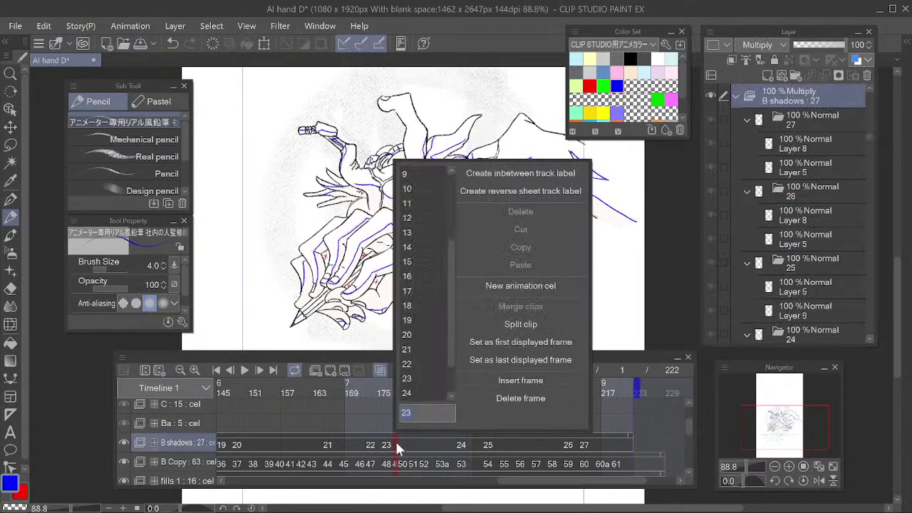
{"action": "left_click", "coordinate": [419, 387]}
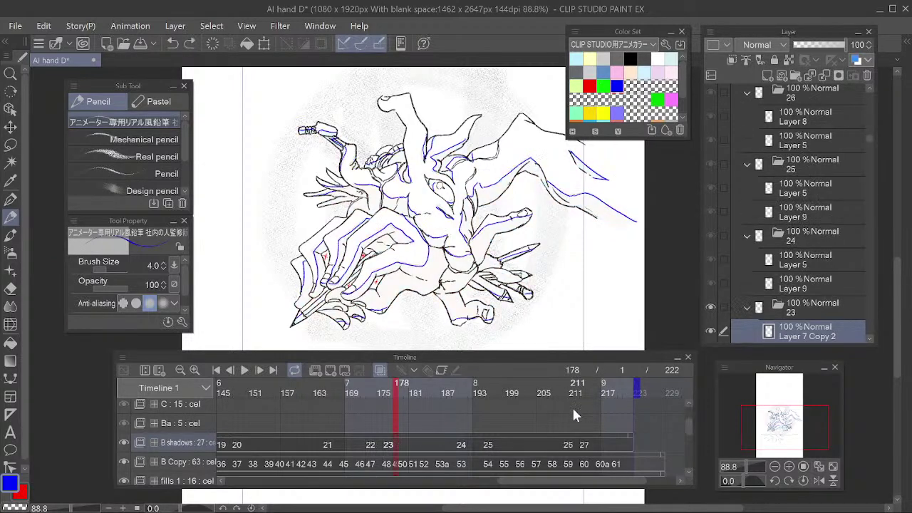
Duplicate the finished cel 22 above cel 23 and assign the copy, 22a, at frame 178 of the B shadows track
{"action": "left_click", "coordinate": [385, 445]}
{"action": "left_click", "coordinate": [369, 445]}
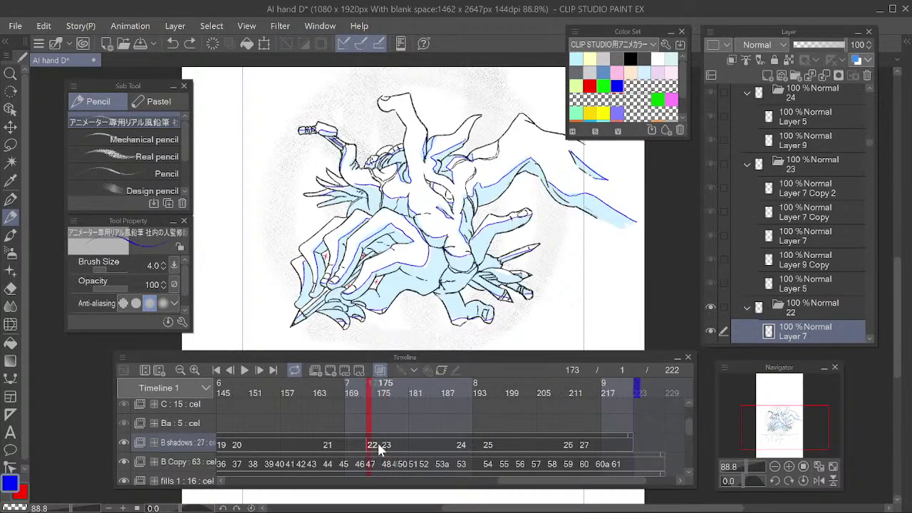
{"action": "left_click", "coordinate": [808, 314]}
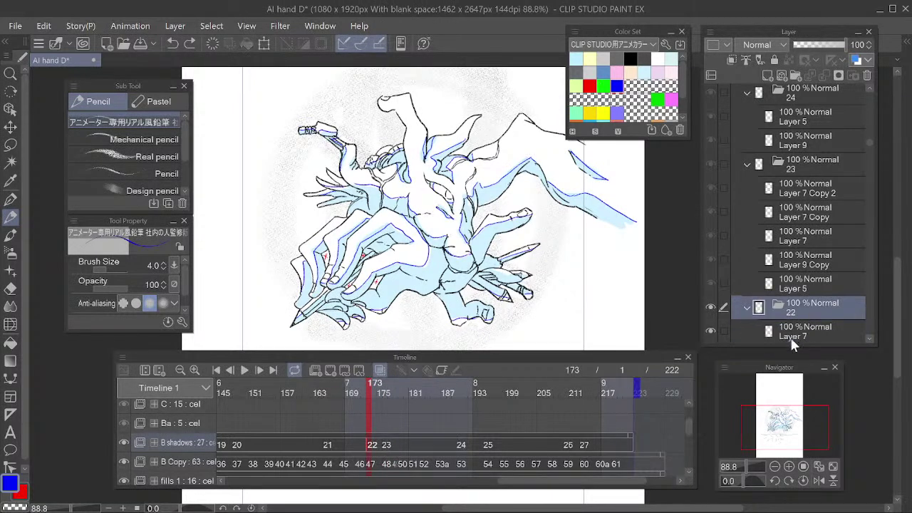
{"action": "left_click", "coordinate": [395, 444]}
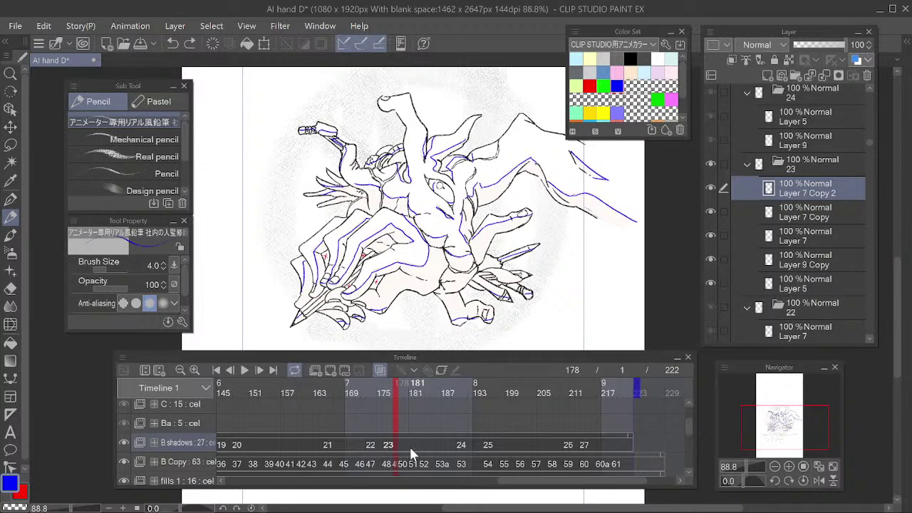
{"action": "left_click", "coordinate": [808, 173]}
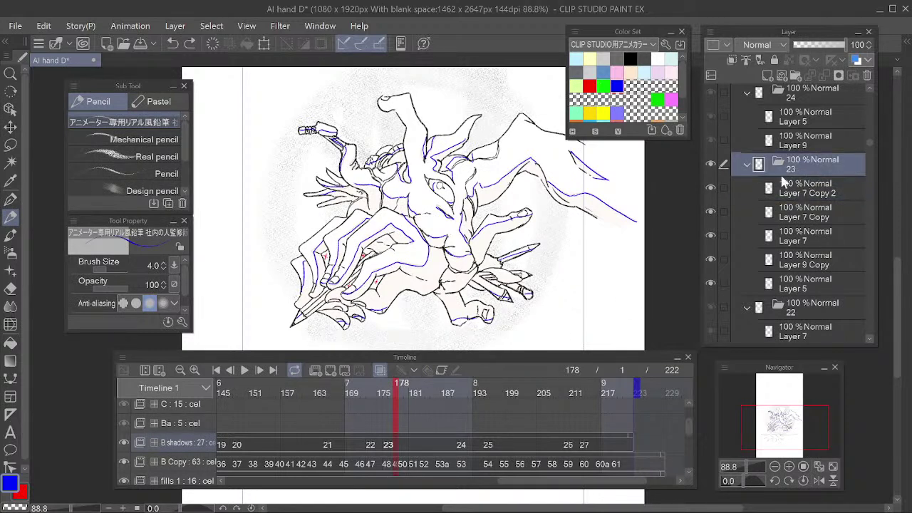
{"action": "key", "text": "ctrl+v"}
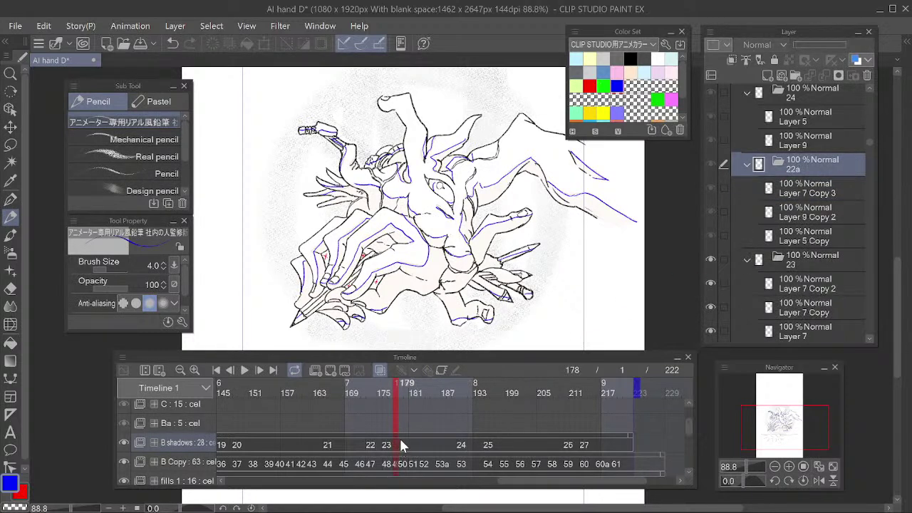
{"action": "right_click", "coordinate": [397, 447]}
{"action": "left_click", "coordinate": [412, 393]}
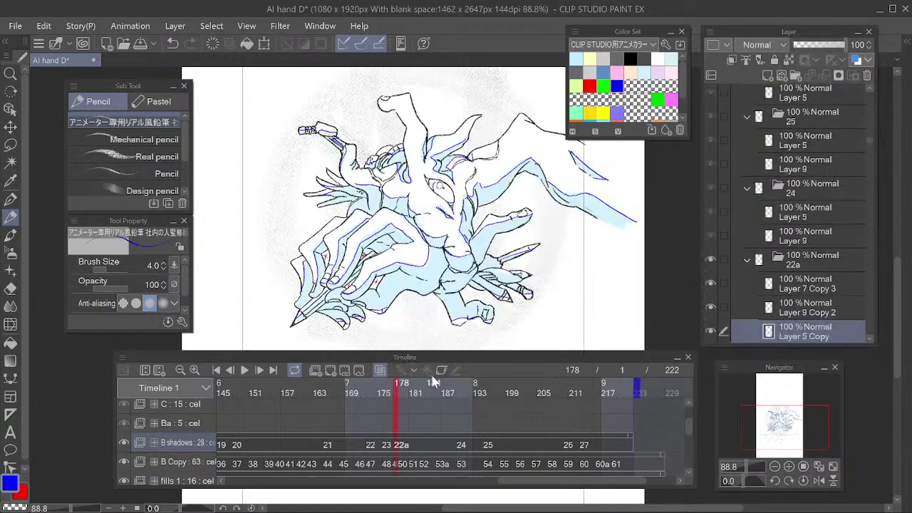
Duplicate cel 22a and assign the new copy, 22b, at frame 181 of the B shadows track
{"action": "mouse_move", "coordinate": [396, 387]}
{"action": "left_mouse_down"}
{"action": "mouse_move", "coordinate": [385, 395]}
{"action": "mouse_move", "coordinate": [410, 404]}
{"action": "mouse_move", "coordinate": [413, 447]}
{"action": "mouse_move", "coordinate": [421, 445]}
{"action": "mouse_move", "coordinate": [411, 442]}
{"action": "left_mouse_up"}
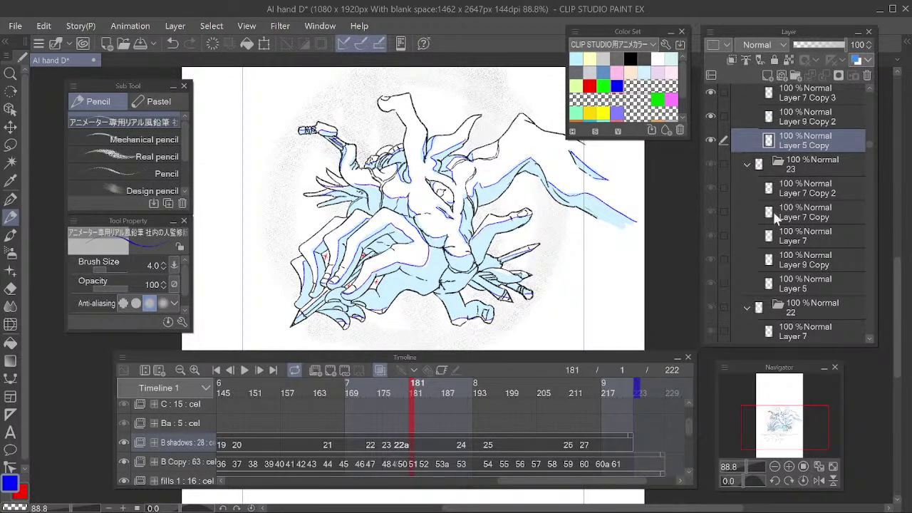
{"action": "scroll", "coordinate": [868, 140], "scroll_direction": "up", "scroll_amount": 1}
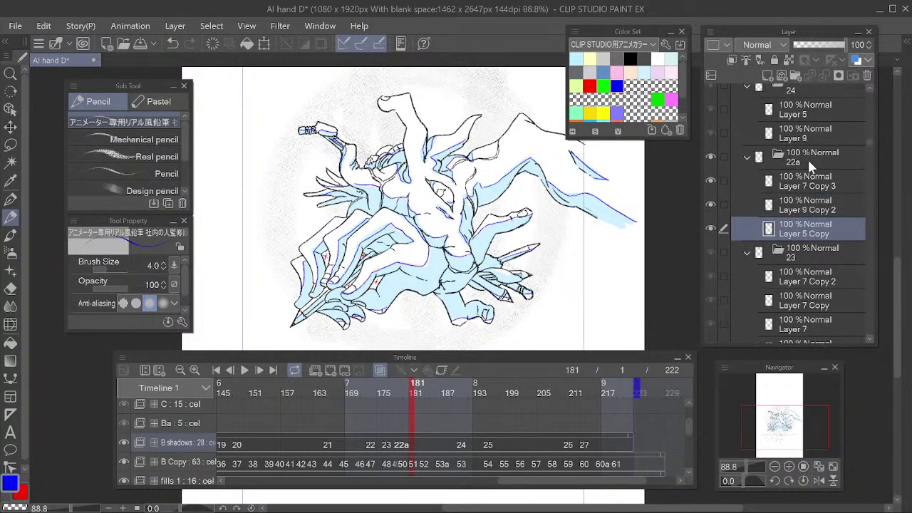
{"action": "left_click", "coordinate": [806, 155]}
{"action": "key", "text": "ctrl+c"}
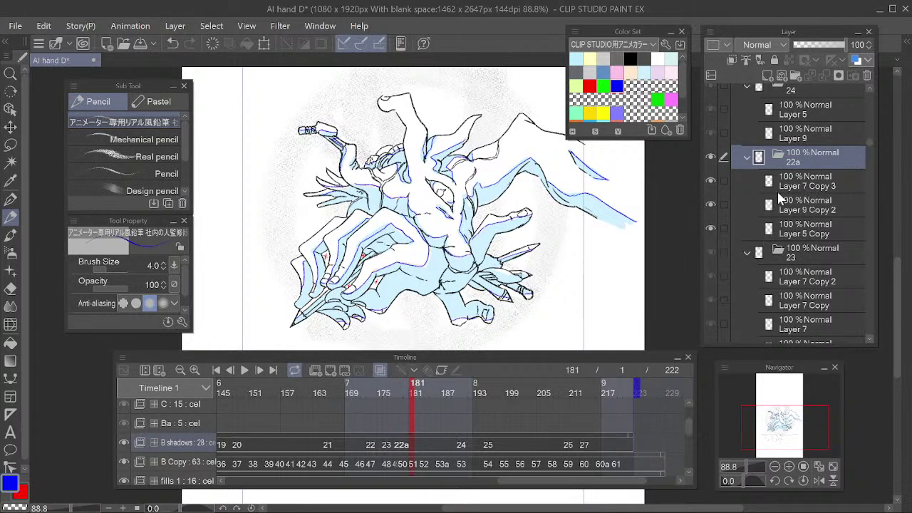
{"action": "key", "text": "ctrl+v"}
{"action": "right_click", "coordinate": [411, 443]}
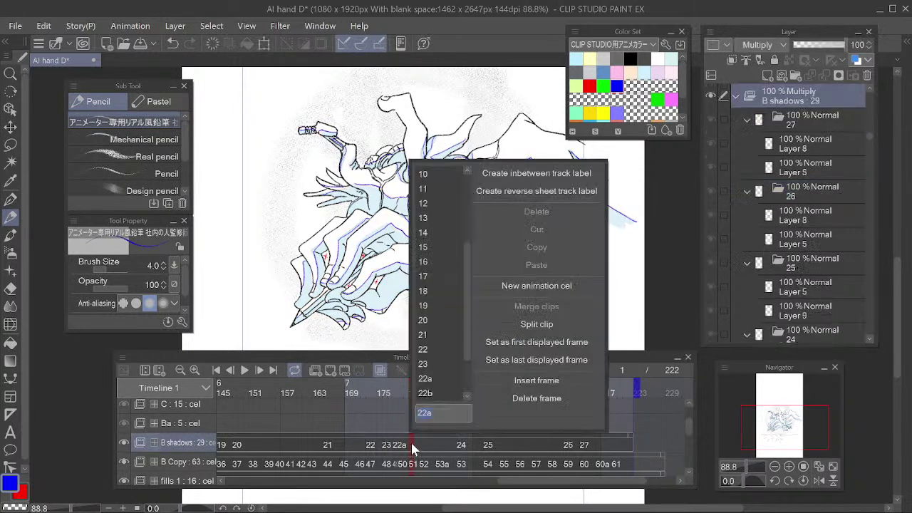
{"action": "left_click", "coordinate": [431, 406]}
Delete all five layers inside cel 23 at frame 176 and add one new empty layer in their place
{"action": "mouse_move", "coordinate": [415, 397]}
{"action": "left_mouse_down"}
{"action": "mouse_move", "coordinate": [423, 390]}
{"action": "mouse_move", "coordinate": [378, 403]}
{"action": "mouse_move", "coordinate": [387, 414]}
{"action": "left_mouse_up"}
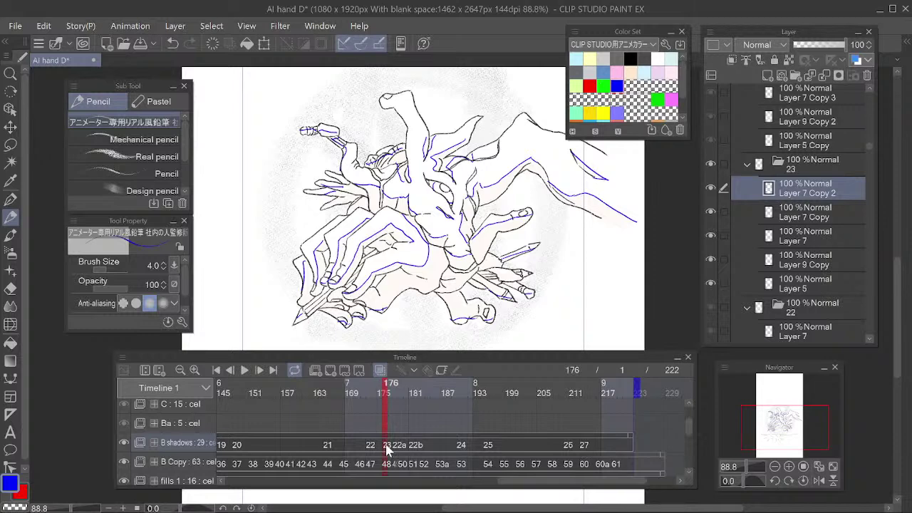
{"action": "left_click_drag", "start_coordinate": [712, 277], "coordinate": [712, 283]}
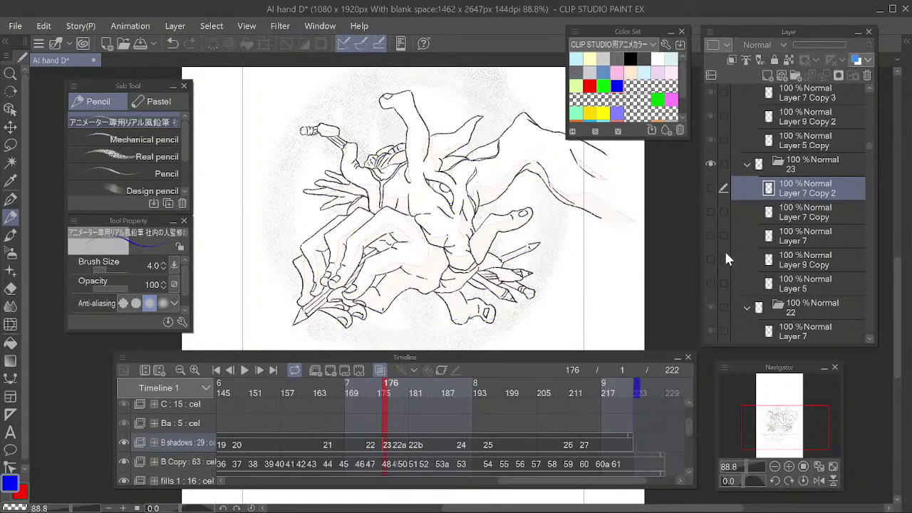
{"action": "left_click", "coordinate": [868, 74]}
{"action": "left_click", "coordinate": [868, 73]}
{"action": "left_click", "coordinate": [867, 74]}
{"action": "left_click", "coordinate": [868, 74]}
{"action": "left_click", "coordinate": [867, 76]}
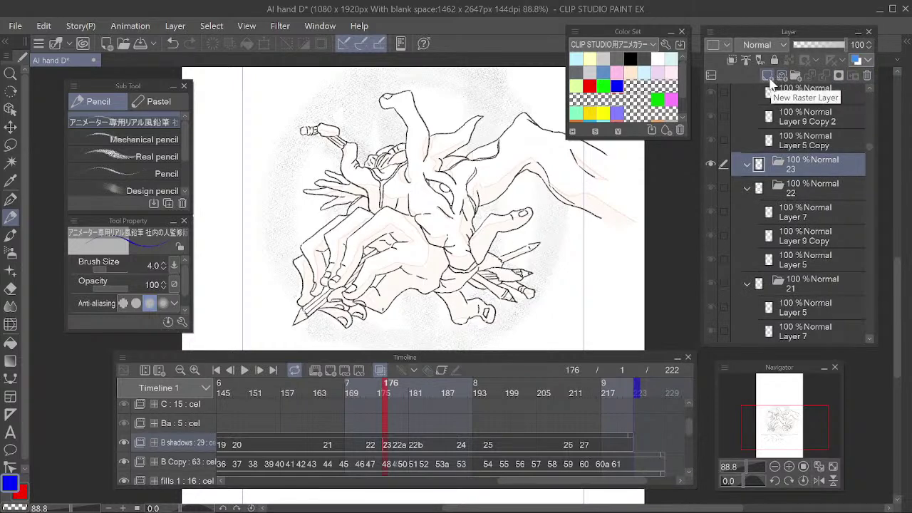
{"action": "left_click", "coordinate": [782, 75]}
Assign the blank cel 23 at frame 179 and again shortly after cel 22b on the B shadows track
{"action": "left_click_drag", "start_coordinate": [391, 390], "coordinate": [401, 430]}
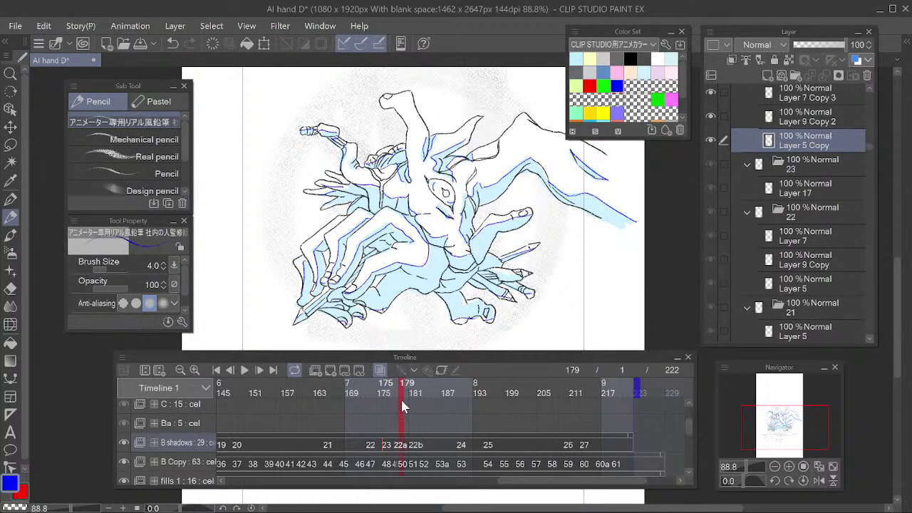
{"action": "right_click", "coordinate": [403, 441]}
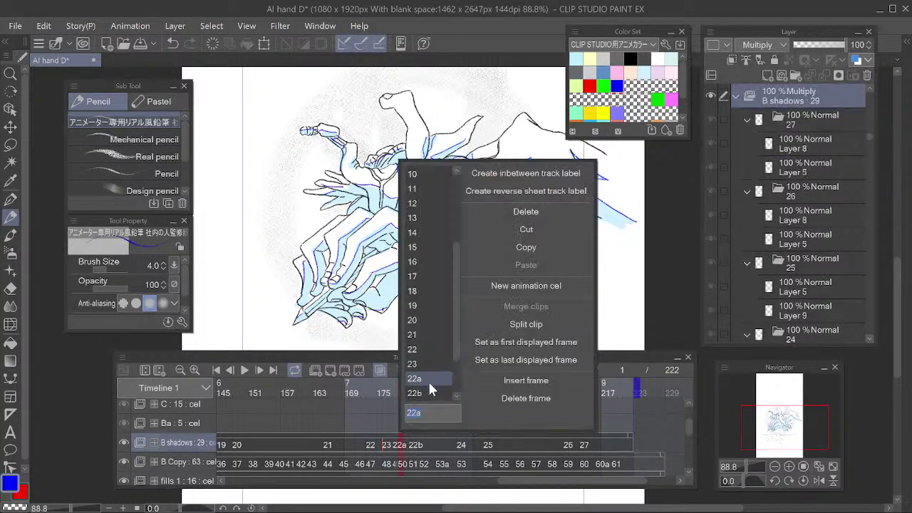
{"action": "left_click", "coordinate": [428, 360]}
{"action": "left_click_drag", "start_coordinate": [403, 393], "coordinate": [423, 396]}
{"action": "right_click", "coordinate": [422, 448]}
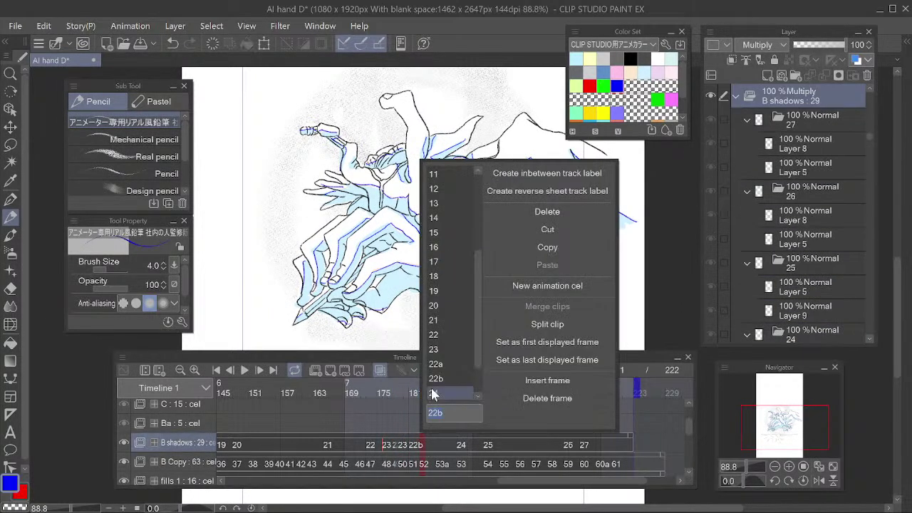
{"action": "left_click", "coordinate": [447, 350]}
Compare the frames around the alternating cels and assign cel 22b at frame 186 of the B shadows track
{"action": "left_click_drag", "start_coordinate": [424, 393], "coordinate": [437, 392]}
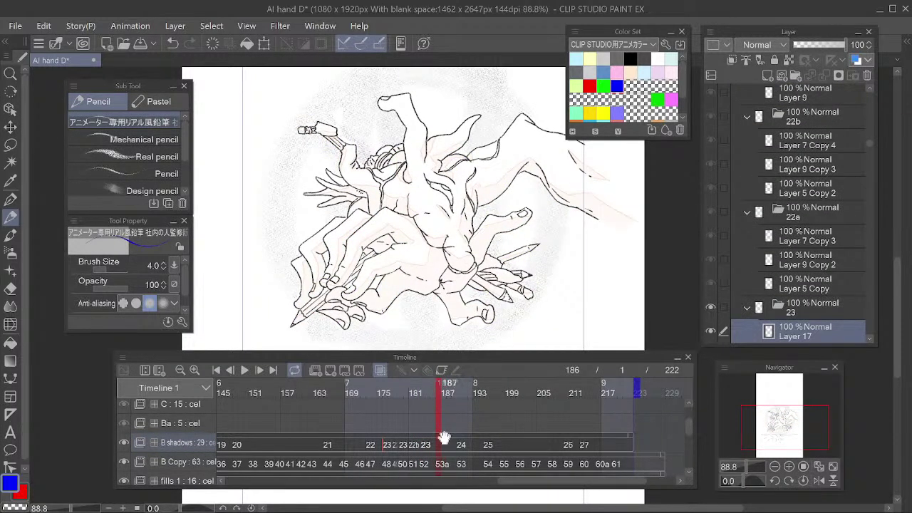
{"action": "left_click", "coordinate": [413, 443]}
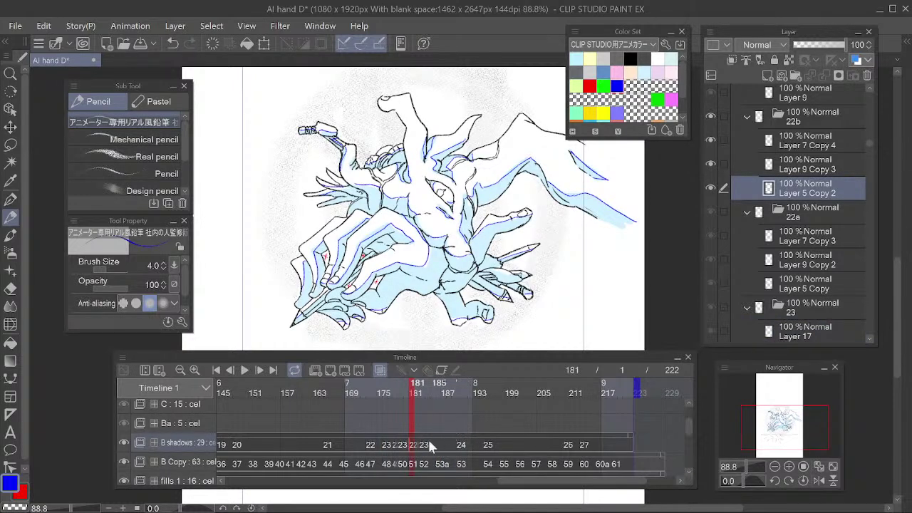
{"action": "left_click", "coordinate": [423, 445]}
{"action": "left_click", "coordinate": [411, 442]}
{"action": "left_click", "coordinate": [437, 439]}
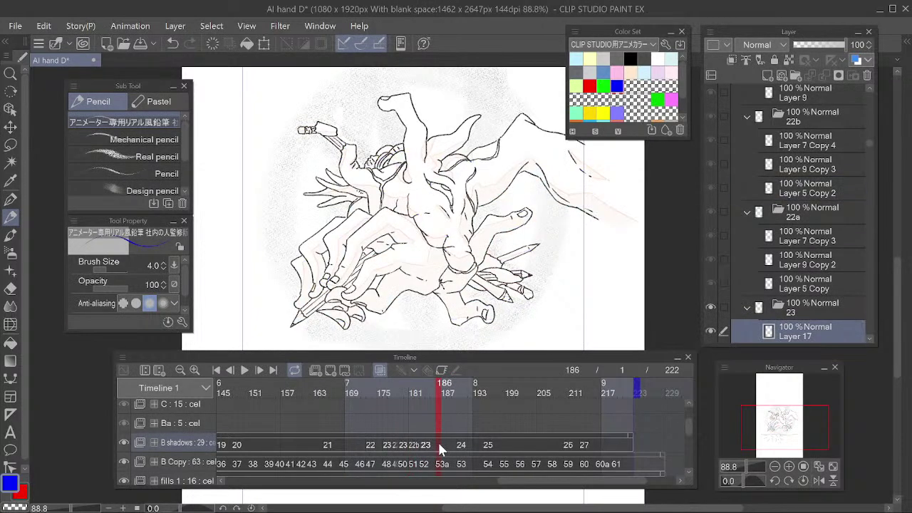
{"action": "right_click", "coordinate": [438, 440]}
{"action": "left_click_drag", "start_coordinate": [493, 332], "coordinate": [490, 346]}
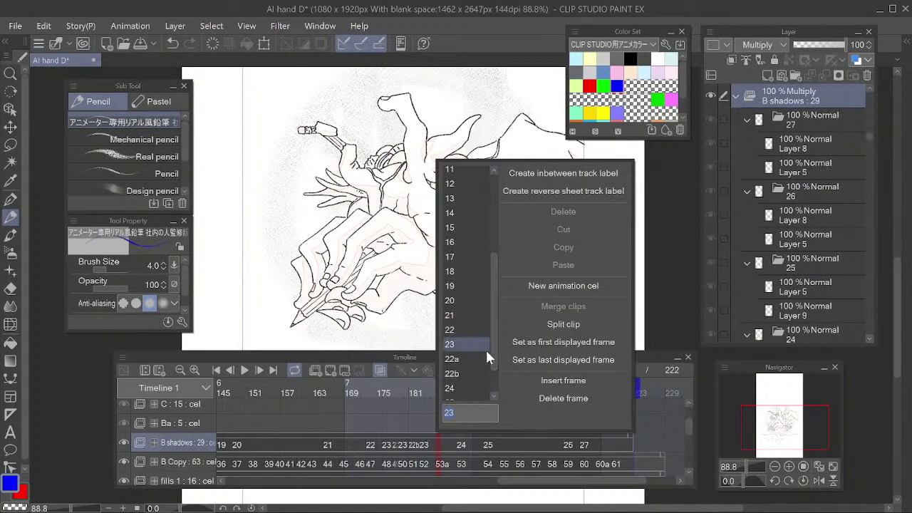
{"action": "left_click", "coordinate": [467, 373]}
Play the whole animation from frame 1 to review the shadow timing, and return to the first frame
{"action": "mouse_move", "coordinate": [450, 397]}
{"action": "left_mouse_down"}
{"action": "mouse_move", "coordinate": [476, 399]}
{"action": "mouse_move", "coordinate": [433, 402]}
{"action": "mouse_move", "coordinate": [465, 402]}
{"action": "mouse_move", "coordinate": [457, 415]}
{"action": "mouse_move", "coordinate": [484, 419]}
{"action": "mouse_move", "coordinate": [556, 408]}
{"action": "mouse_move", "coordinate": [357, 426]}
{"action": "left_mouse_up"}
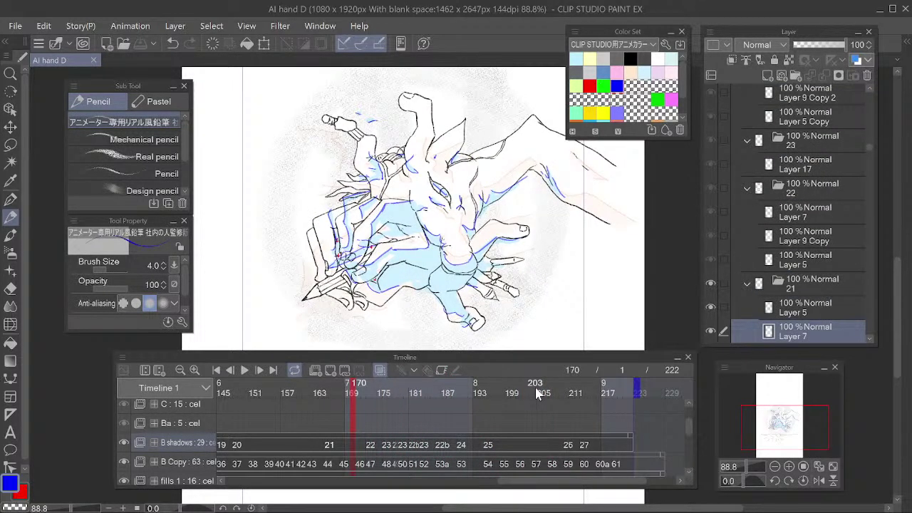
{"action": "left_click", "coordinate": [217, 370]}
{"action": "key", "text": "ctrl+minus"}
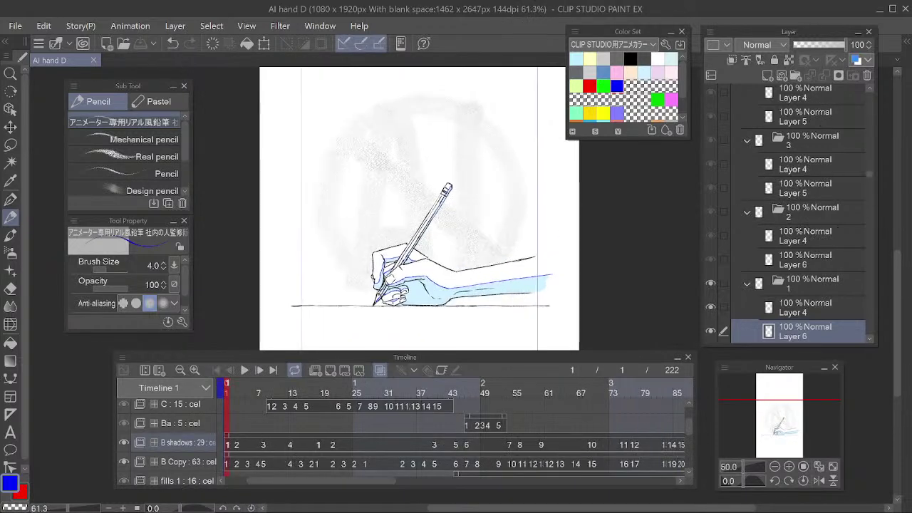
{"action": "key", "text": "space"}
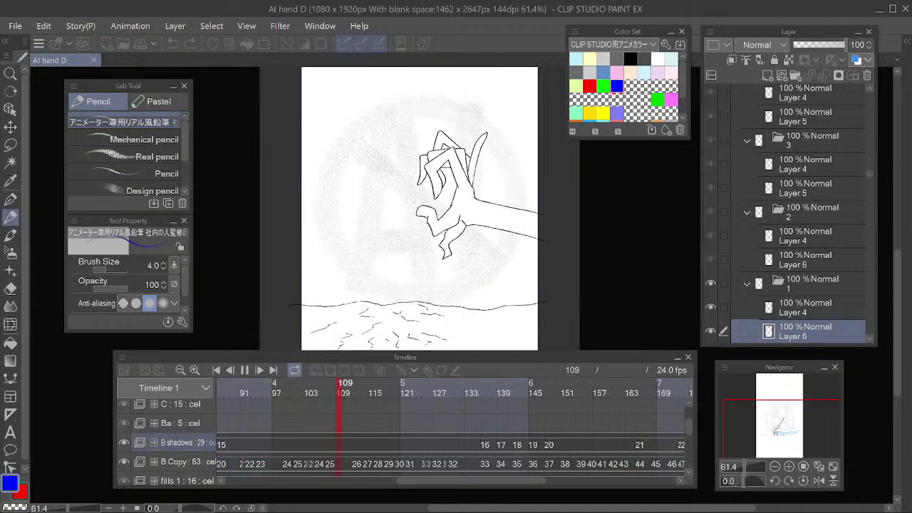
{"action": "key", "text": "space"}
{"action": "left_click", "coordinate": [216, 369]}
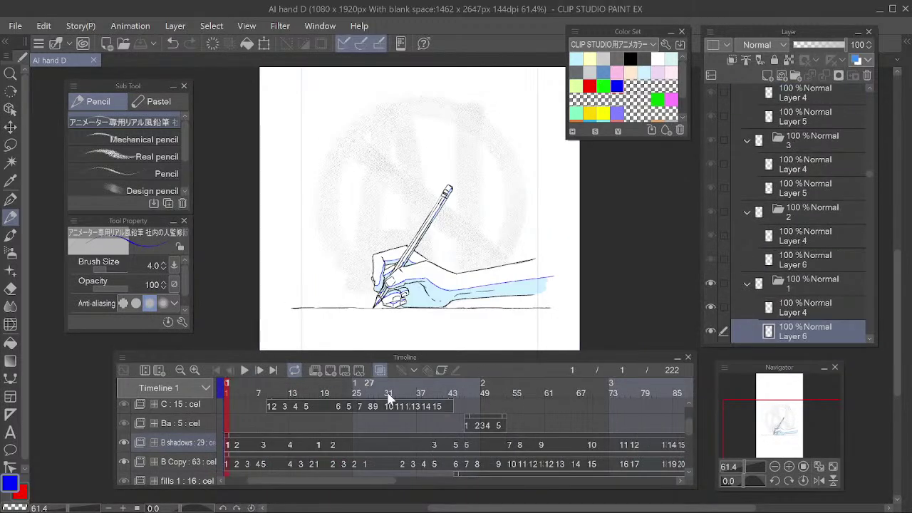
Add a new layer below the Layer 5 outlines in cel 7 at frame 54 and ready the G-pen in light blue
{"action": "left_click_drag", "start_coordinate": [291, 386], "coordinate": [513, 439]}
{"action": "key", "text": "ctrl+shift+n"}
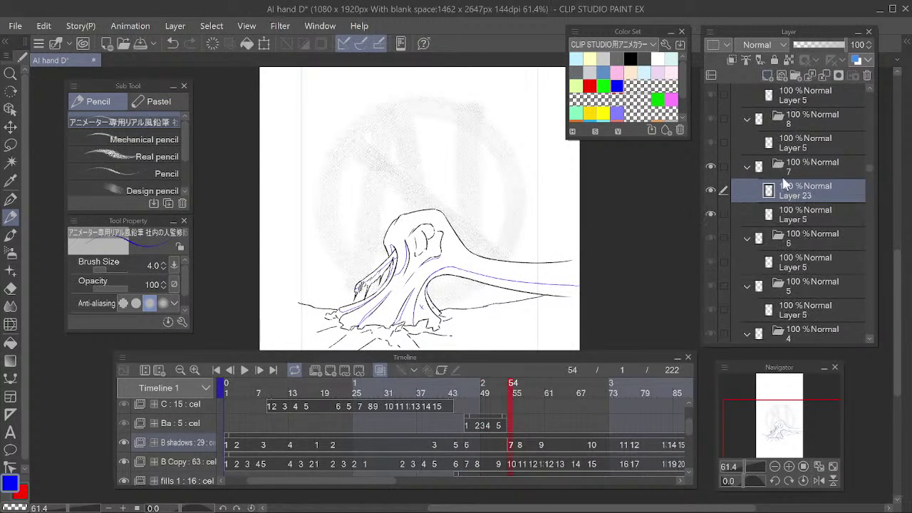
{"action": "left_click", "coordinate": [645, 72]}
{"action": "key", "text": "e"}
{"action": "key", "text": "p"}
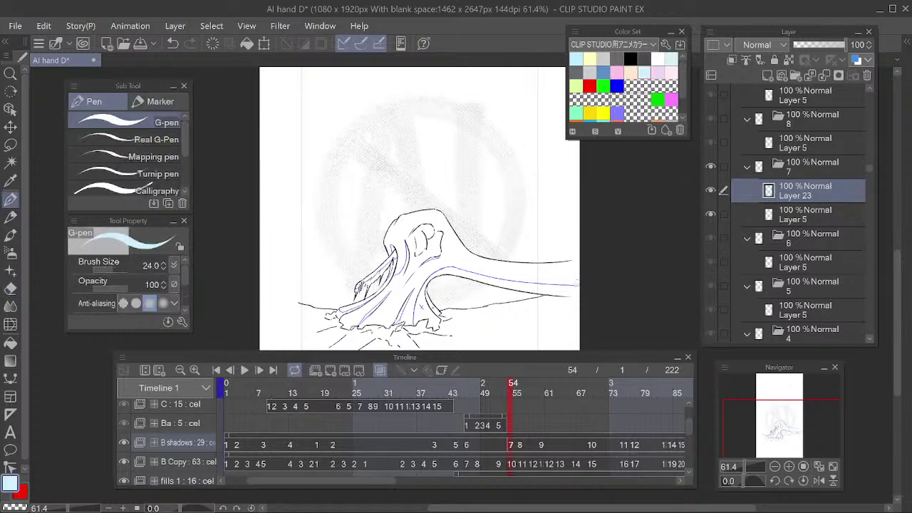
{"action": "scroll", "coordinate": [438, 282], "scroll_direction": "up", "scroll_amount": 3}
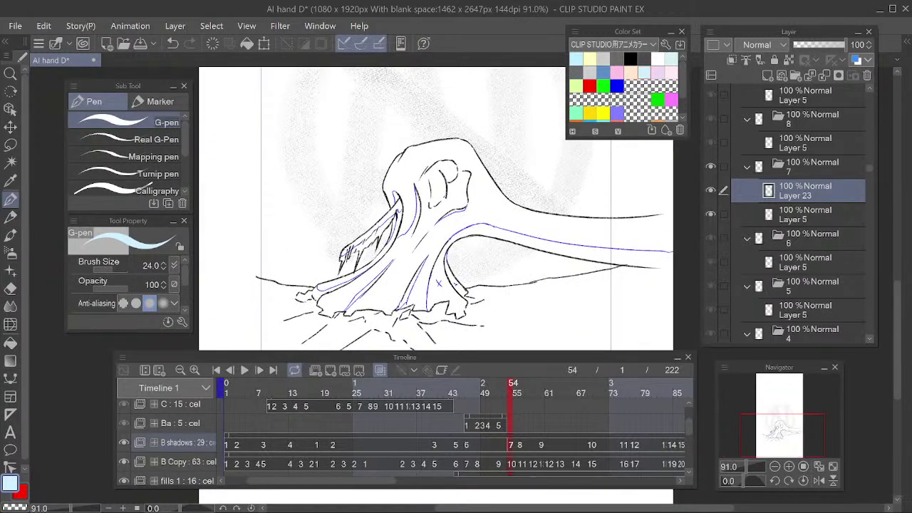
{"action": "left_click_drag", "start_coordinate": [793, 197], "coordinate": [793, 217]}
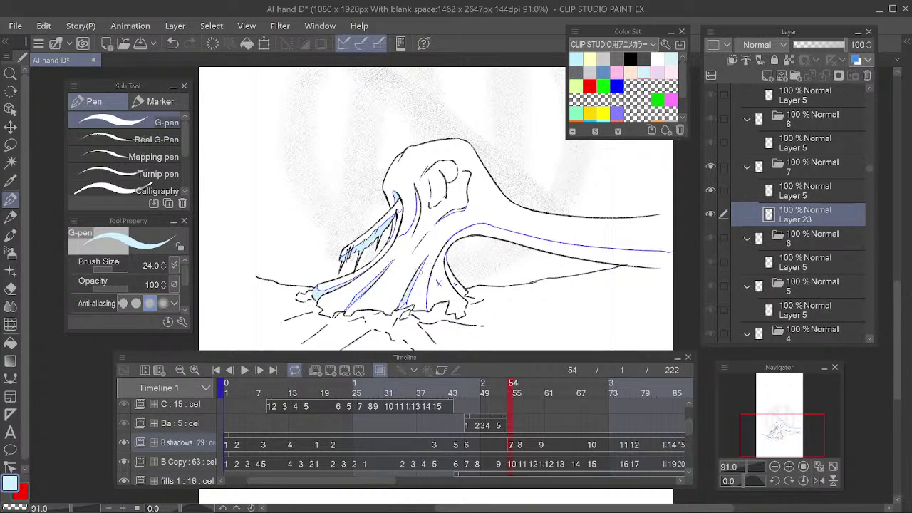
Paint the light blue shadow along the arm's underside and down the wrist's right edge on cel 7's Layer 23
{"action": "mouse_move", "coordinate": [475, 225]}
{"action": "left_mouse_down"}
{"action": "mouse_move", "coordinate": [574, 253]}
{"action": "mouse_move", "coordinate": [545, 243]}
{"action": "mouse_move", "coordinate": [572, 237]}
{"action": "mouse_move", "coordinate": [573, 227]}
{"action": "mouse_move", "coordinate": [579, 232]}
{"action": "mouse_move", "coordinate": [551, 236]}
{"action": "mouse_move", "coordinate": [584, 248]}
{"action": "mouse_move", "coordinate": [544, 246]}
{"action": "mouse_move", "coordinate": [642, 258]}
{"action": "left_mouse_up"}
{"action": "key", "text": "e"}
{"action": "key", "text": "p"}
{"action": "left_click_drag", "start_coordinate": [549, 245], "coordinate": [659, 261]}
{"action": "mouse_move", "coordinate": [579, 253]}
{"action": "left_mouse_down"}
{"action": "mouse_move", "coordinate": [680, 259]}
{"action": "mouse_move", "coordinate": [616, 251]}
{"action": "left_mouse_up"}
{"action": "mouse_move", "coordinate": [447, 252]}
{"action": "left_mouse_down"}
{"action": "mouse_move", "coordinate": [431, 295]}
{"action": "mouse_move", "coordinate": [459, 288]}
{"action": "left_mouse_up"}
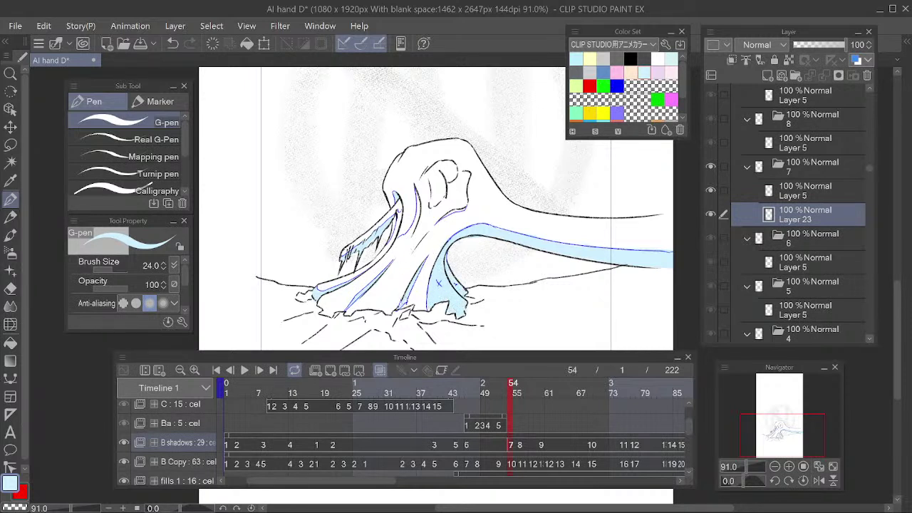
Fill the narrow shadow shapes along the central folds with light blue on cel 7's Layer 23
{"action": "left_click_drag", "start_coordinate": [417, 190], "coordinate": [410, 234]}
{"action": "key", "text": "e"}
{"action": "key", "text": "p"}
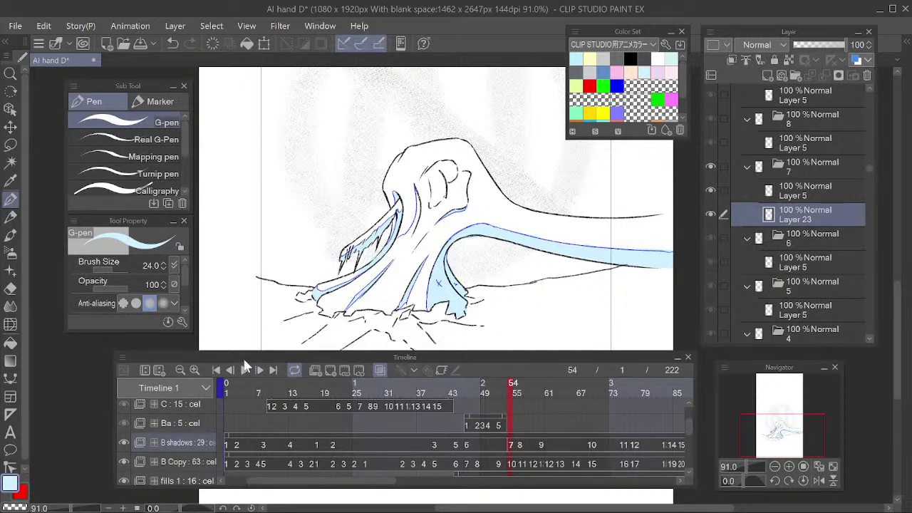
{"action": "left_click_drag", "start_coordinate": [416, 184], "coordinate": [417, 226]}
Touch up the dark blue shadow outline of the central fold on cel 7's Layer 5 with the pencil
{"action": "left_click", "coordinate": [617, 86]}
{"action": "left_click", "coordinate": [788, 198]}
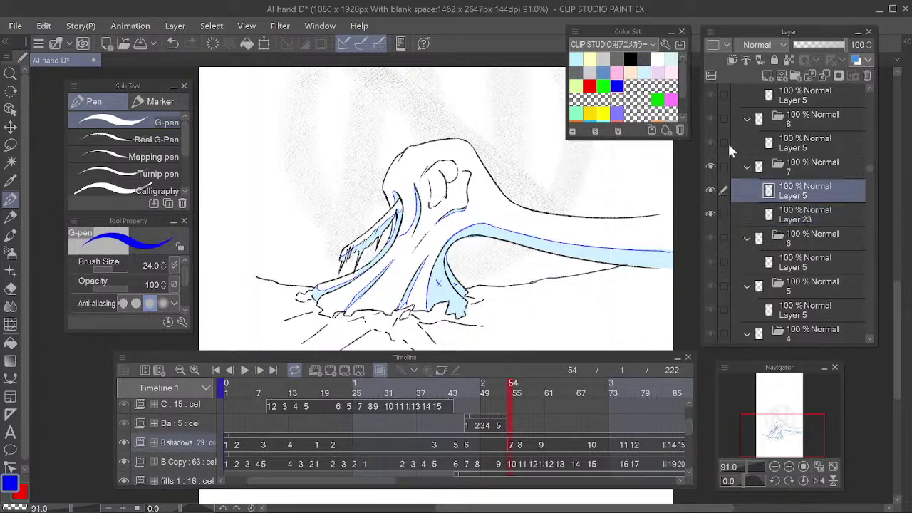
{"action": "key", "text": "p"}
{"action": "key", "text": "p"}
{"action": "left_click_drag", "start_coordinate": [408, 225], "coordinate": [403, 244]}
{"action": "key", "text": "e"}
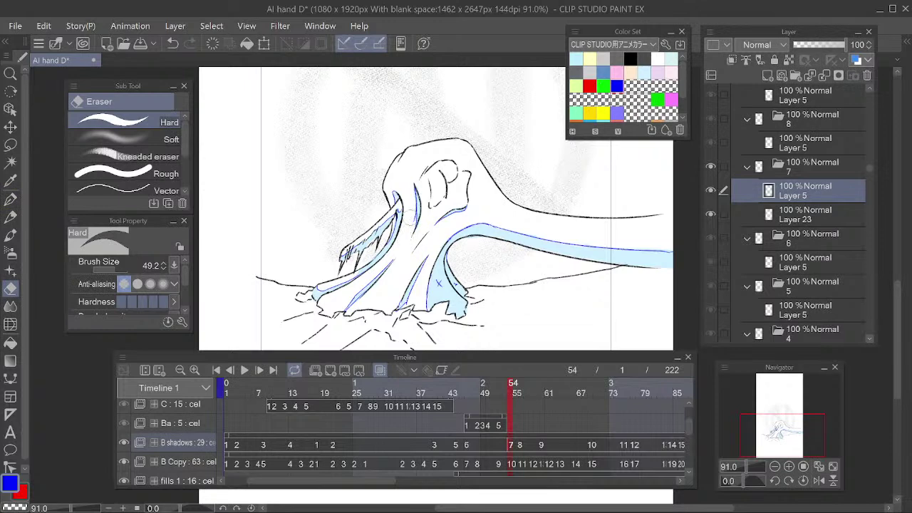
{"action": "key", "text": "p"}
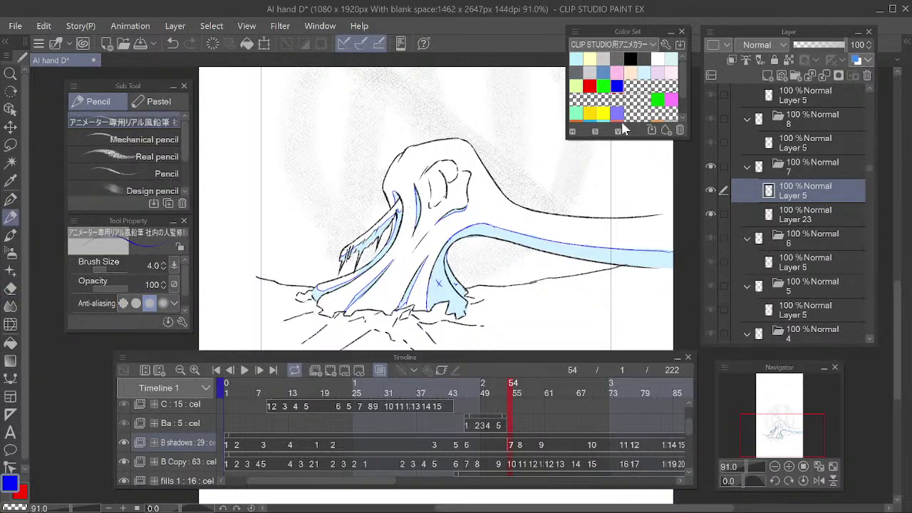
Add a new layer below the Layer 5 outlines in cel 9 at frame 60 and ready the G-pen in light blue
{"action": "mouse_move", "coordinate": [507, 388]}
{"action": "left_mouse_down"}
{"action": "mouse_move", "coordinate": [524, 390]}
{"action": "mouse_move", "coordinate": [484, 394]}
{"action": "mouse_move", "coordinate": [553, 399]}
{"action": "mouse_move", "coordinate": [539, 399]}
{"action": "left_mouse_up"}
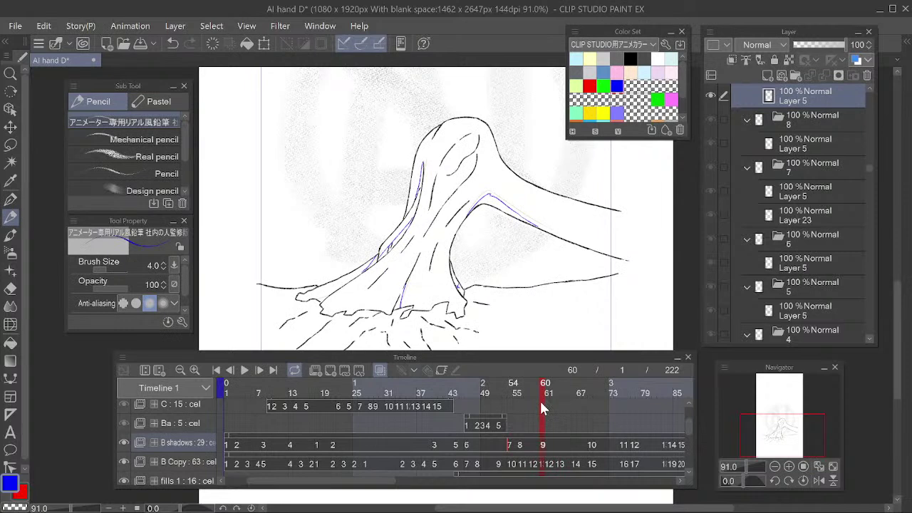
{"action": "scroll", "coordinate": [801, 208], "scroll_direction": "up", "scroll_amount": 2}
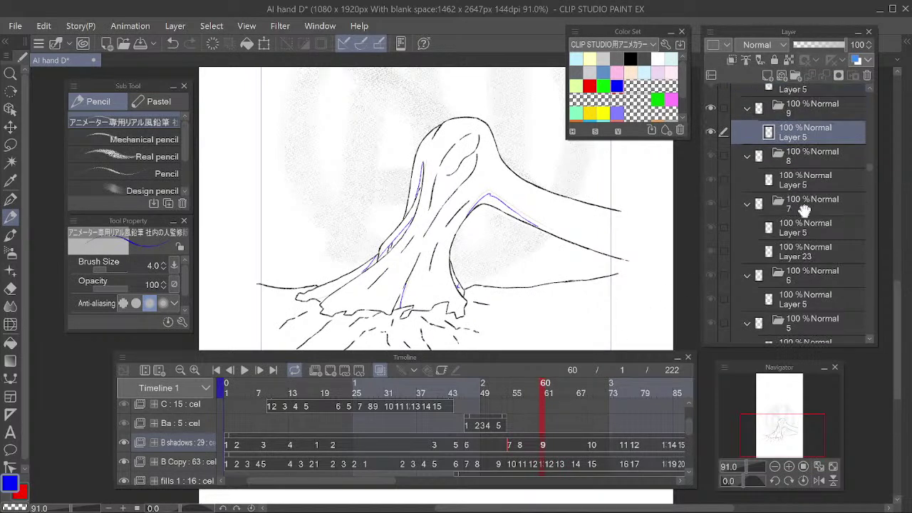
{"action": "left_click", "coordinate": [767, 76]}
{"action": "left_click_drag", "start_coordinate": [796, 175], "coordinate": [797, 196]}
{"action": "key", "text": "e"}
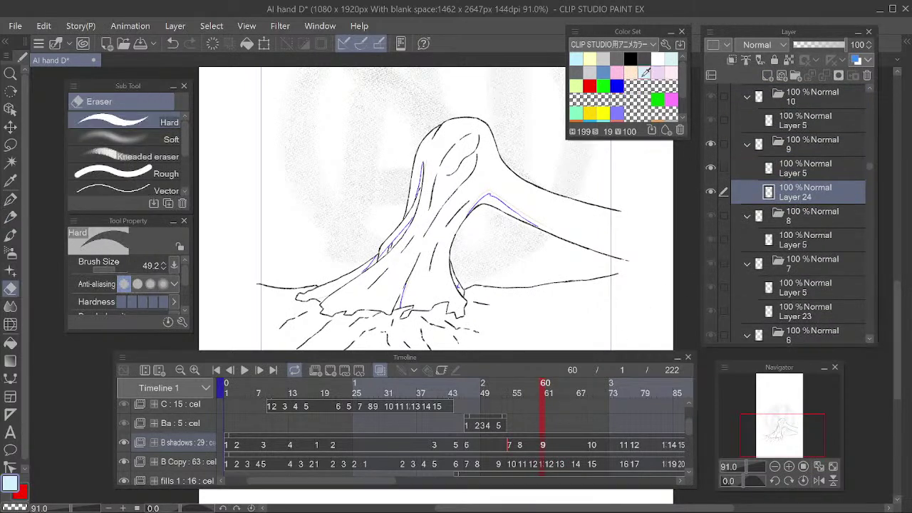
{"action": "key", "text": "p"}
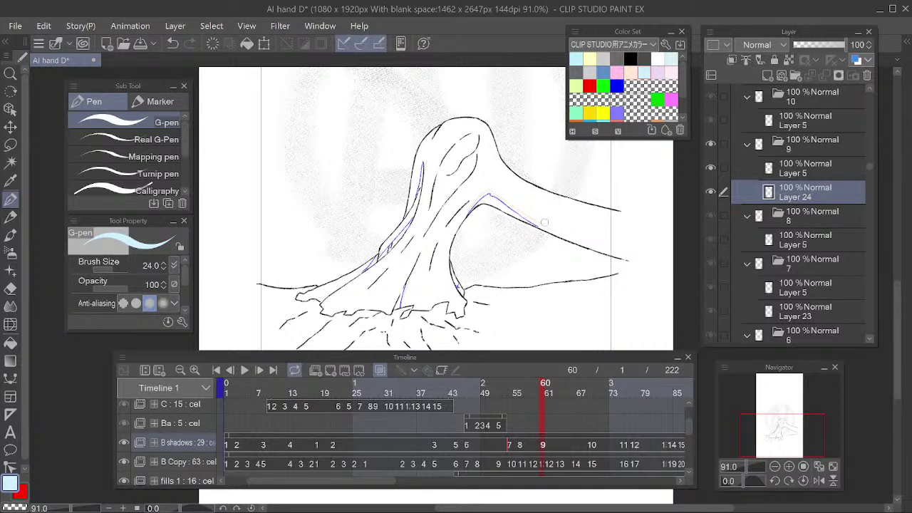
Fill the outlined shadows under the arm, along the wrist's edges and in the central fold with light blue on cel 9's Layer 24
{"action": "key", "text": "e"}
{"action": "key", "text": "p"}
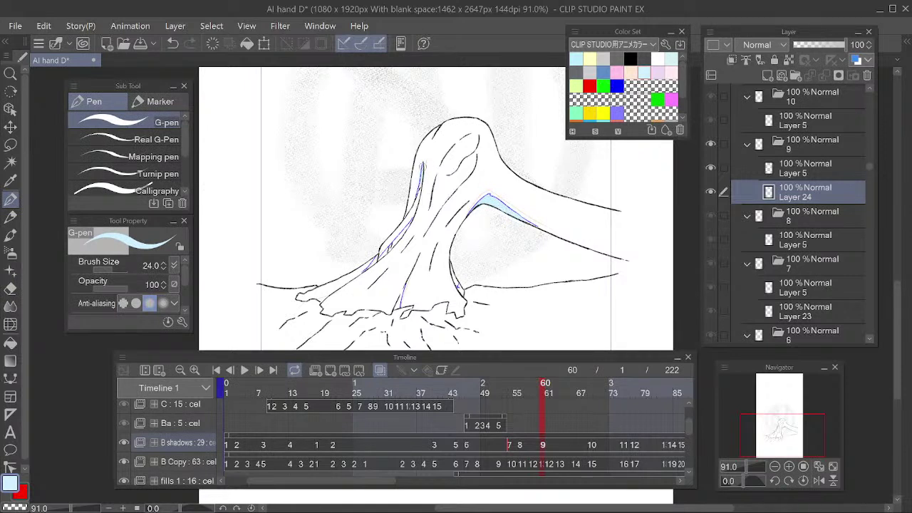
{"action": "left_click_drag", "start_coordinate": [411, 225], "coordinate": [391, 246]}
{"action": "key", "text": "p"}
{"action": "key", "text": "e"}
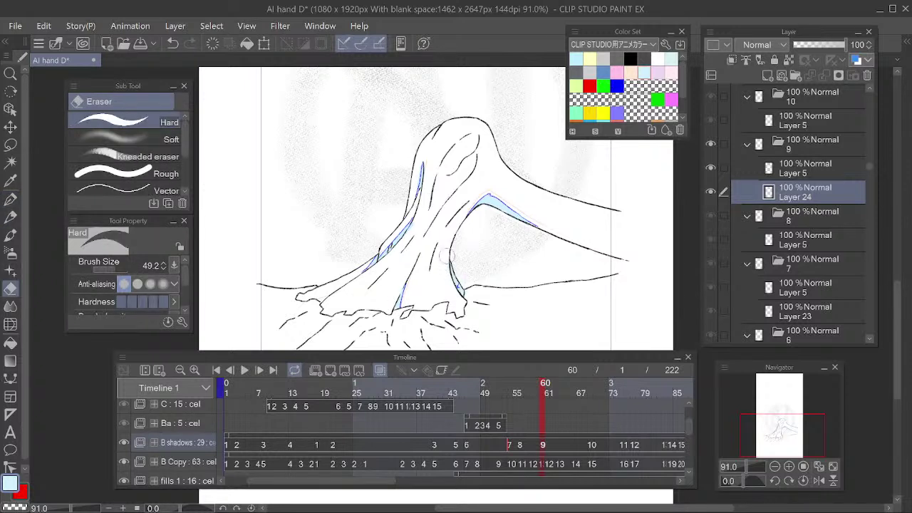
{"action": "key", "text": "p"}
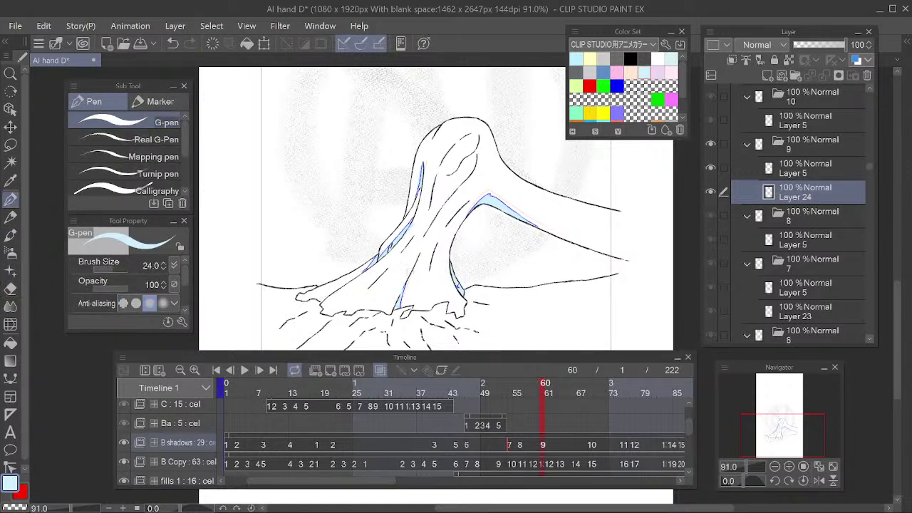
{"action": "left_click_drag", "start_coordinate": [568, 252], "coordinate": [557, 251]}
Add a new layer below the Layer 5 outlines in cel 10 at frame 69
{"action": "left_click", "coordinate": [533, 386]}
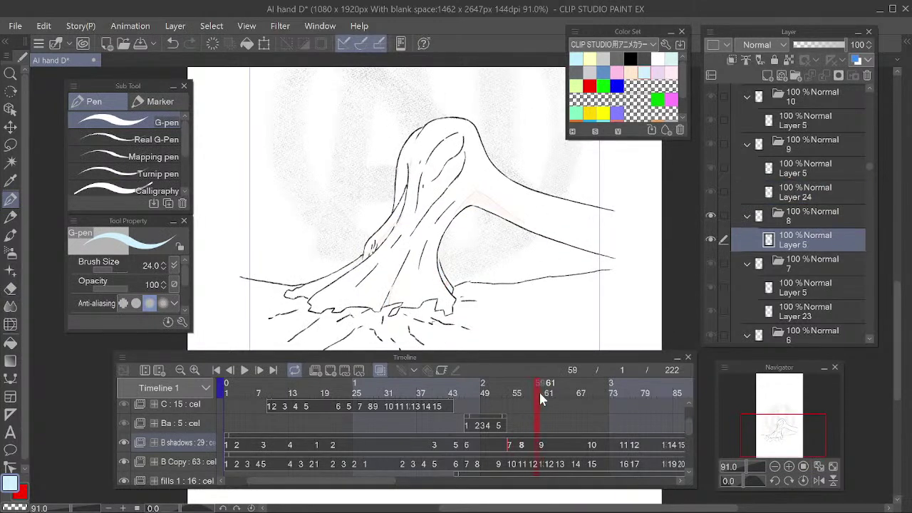
{"action": "mouse_move", "coordinate": [524, 401]}
{"action": "left_mouse_down"}
{"action": "mouse_move", "coordinate": [502, 402]}
{"action": "mouse_move", "coordinate": [564, 402]}
{"action": "left_mouse_up"}
{"action": "mouse_move", "coordinate": [582, 396]}
{"action": "left_mouse_down"}
{"action": "mouse_move", "coordinate": [620, 415]}
{"action": "mouse_move", "coordinate": [591, 461]}
{"action": "mouse_move", "coordinate": [538, 459]}
{"action": "mouse_move", "coordinate": [591, 461]}
{"action": "left_mouse_up"}
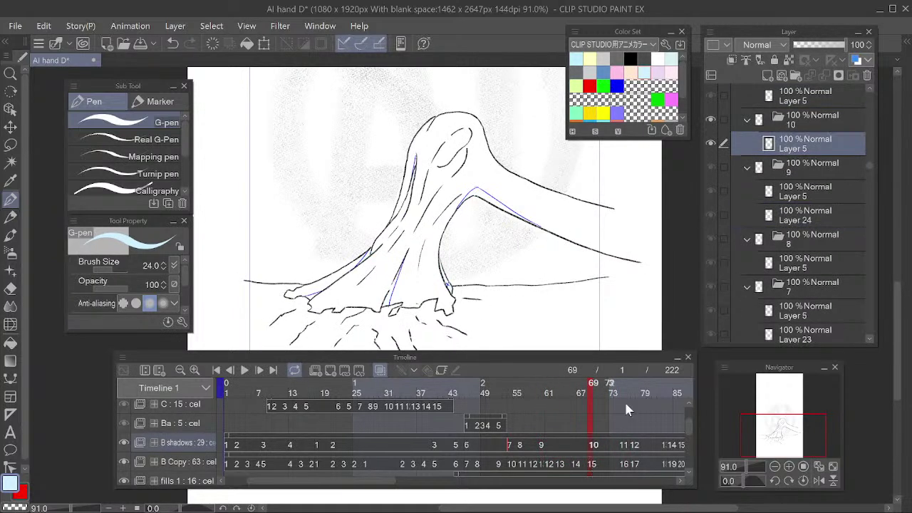
{"action": "scroll", "coordinate": [817, 216], "scroll_direction": "up", "scroll_amount": 1}
{"action": "left_click", "coordinate": [768, 75]}
{"action": "left_click_drag", "start_coordinate": [793, 182], "coordinate": [799, 214]}
Fill the outlined shadow shapes under the arm and along the wrist folds with light blue on cel 10's Layer 25
{"action": "mouse_move", "coordinate": [539, 217]}
{"action": "left_mouse_down"}
{"action": "mouse_move", "coordinate": [539, 206]}
{"action": "mouse_move", "coordinate": [545, 221]}
{"action": "left_mouse_up"}
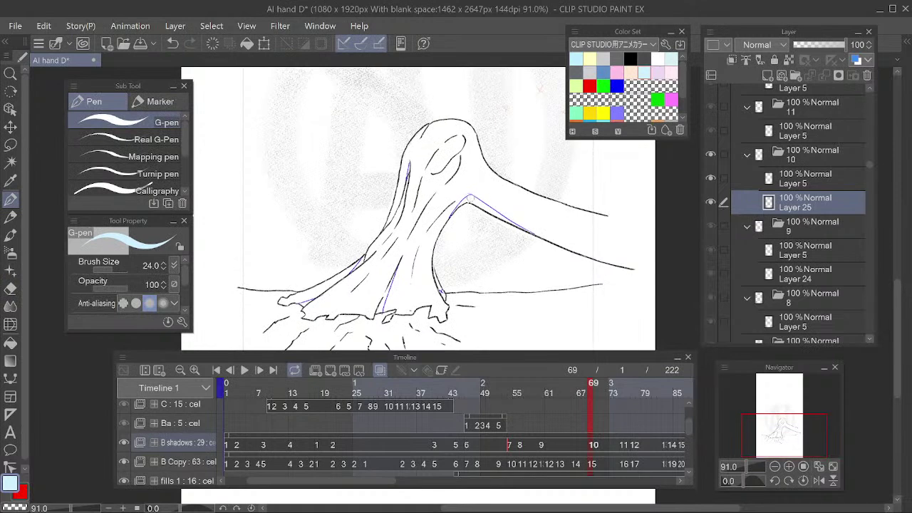
{"action": "key", "text": "e"}
{"action": "key", "text": "p"}
{"action": "left_click_drag", "start_coordinate": [471, 202], "coordinate": [493, 213]}
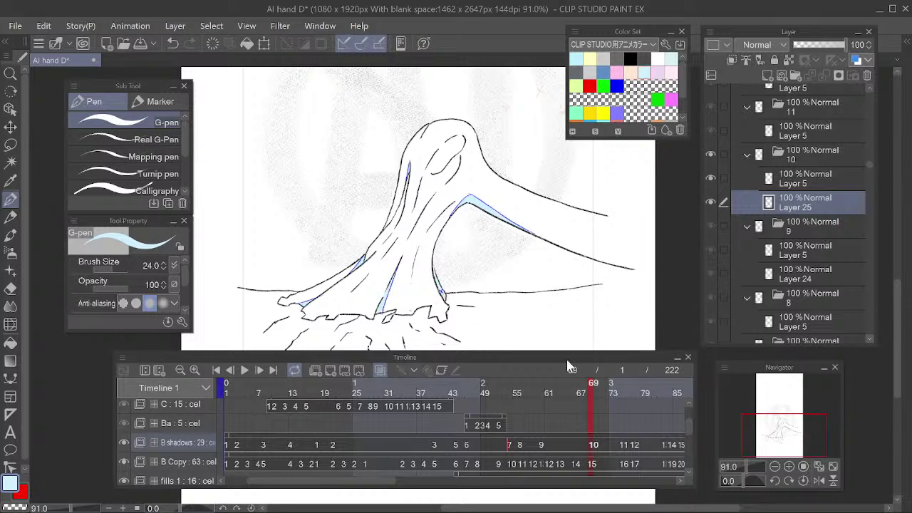
Add a new layer below Layer 5 in cel 11 at frame 75 and paint the fingers marked with crosses light blue
{"action": "left_click_drag", "start_coordinate": [593, 385], "coordinate": [531, 421]}
{"action": "left_click_drag", "start_coordinate": [594, 231], "coordinate": [531, 315]}
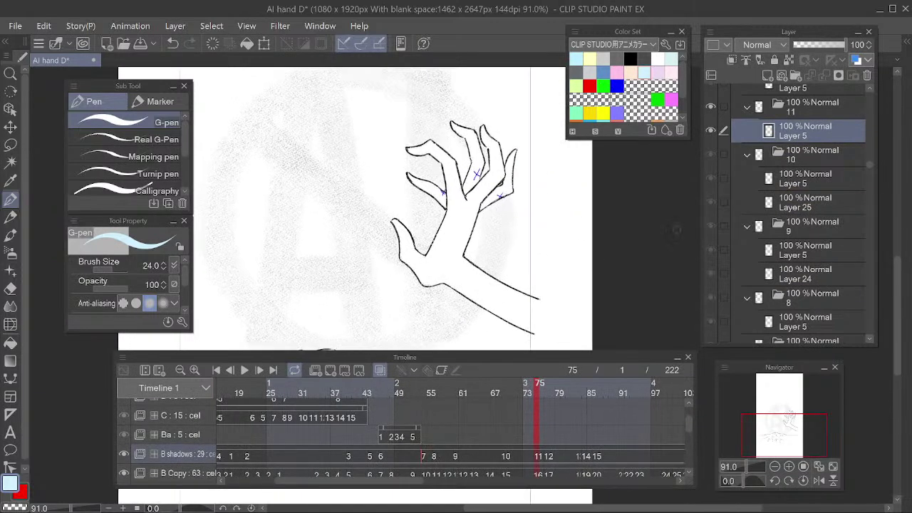
{"action": "left_click_drag", "start_coordinate": [803, 171], "coordinate": [799, 191]}
{"action": "left_click", "coordinate": [767, 76]}
{"action": "left_click_drag", "start_coordinate": [794, 154], "coordinate": [790, 187]}
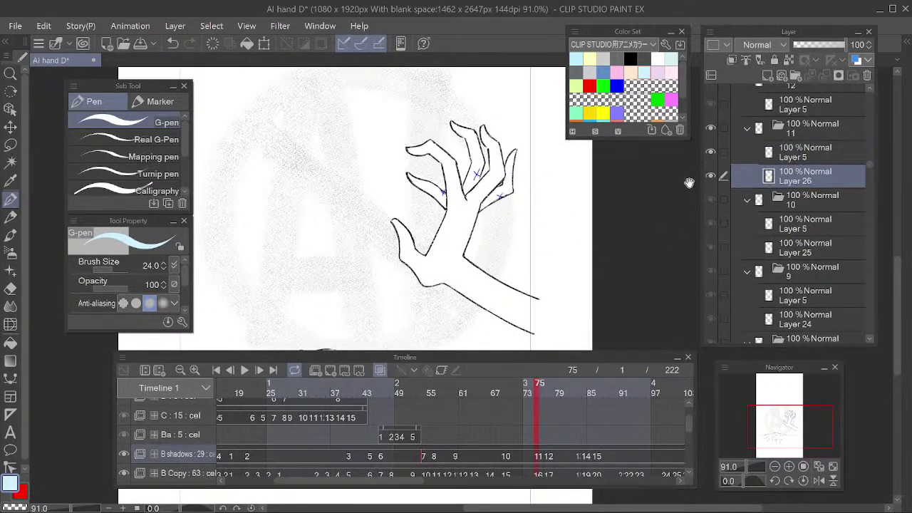
{"action": "left_click_drag", "start_coordinate": [714, 177], "coordinate": [686, 193]}
{"action": "mouse_move", "coordinate": [426, 142]}
{"action": "left_mouse_down"}
{"action": "mouse_move", "coordinate": [449, 178]}
{"action": "mouse_move", "coordinate": [447, 198]}
{"action": "mouse_move", "coordinate": [436, 203]}
{"action": "mouse_move", "coordinate": [472, 212]}
{"action": "mouse_move", "coordinate": [486, 169]}
{"action": "left_mouse_up"}
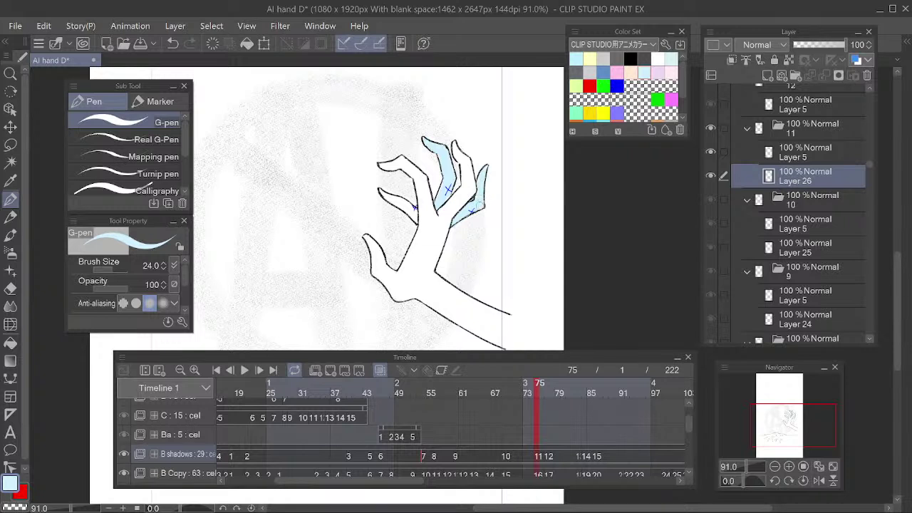
{"action": "left_click_drag", "start_coordinate": [393, 198], "coordinate": [410, 207]}
Paint the same three fingers as in cel 11 light blue on cel 12's Layer 5 at frame 77
{"action": "left_click_drag", "start_coordinate": [547, 385], "coordinate": [545, 388]}
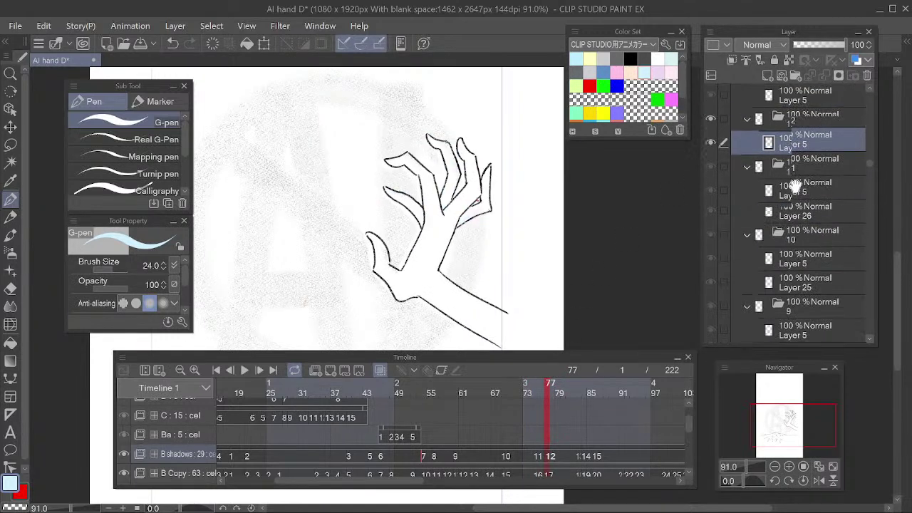
{"action": "mouse_move", "coordinate": [427, 138]}
{"action": "left_mouse_down"}
{"action": "mouse_move", "coordinate": [455, 173]}
{"action": "mouse_move", "coordinate": [443, 203]}
{"action": "left_mouse_up"}
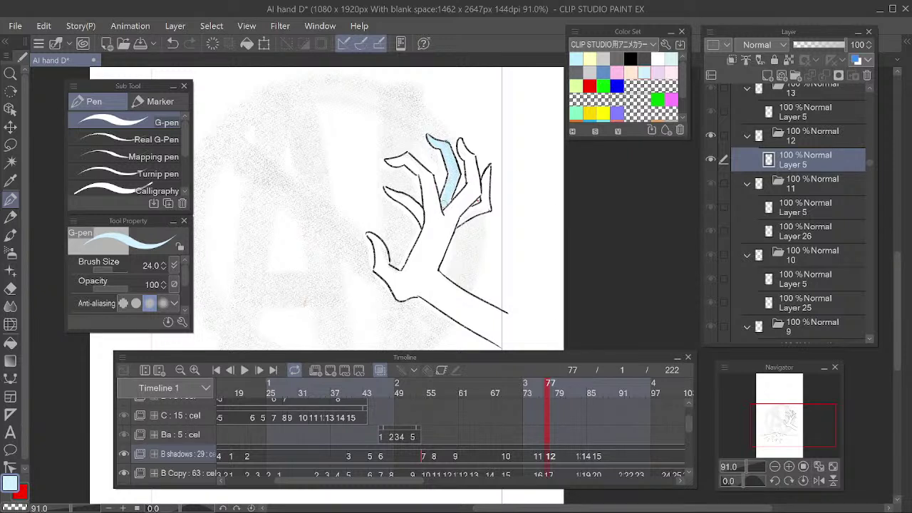
{"action": "left_click_drag", "start_coordinate": [388, 188], "coordinate": [421, 223]}
{"action": "mouse_move", "coordinate": [474, 201]}
{"action": "left_mouse_down"}
{"action": "mouse_move", "coordinate": [463, 220]}
{"action": "mouse_move", "coordinate": [485, 204]}
{"action": "mouse_move", "coordinate": [486, 167]}
{"action": "left_mouse_up"}
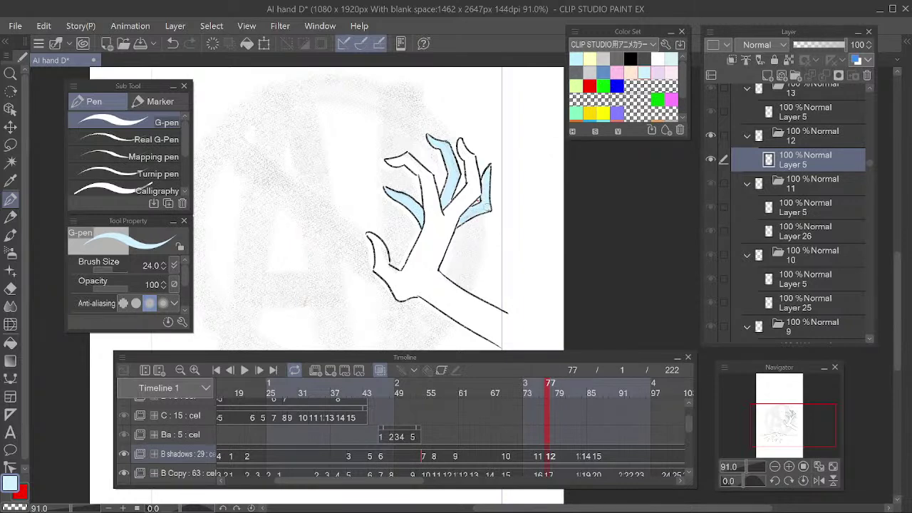
Add a new layer below the Layer 5 outlines in cel 13 at frame 83, undoing the light blue stroke made on Layer 5
{"action": "left_click_drag", "start_coordinate": [557, 394], "coordinate": [579, 394]}
{"action": "left_click_drag", "start_coordinate": [541, 331], "coordinate": [601, 308]}
{"action": "mouse_move", "coordinate": [329, 160]}
{"action": "left_mouse_down"}
{"action": "mouse_move", "coordinate": [335, 188]}
{"action": "mouse_move", "coordinate": [369, 218]}
{"action": "left_mouse_up"}
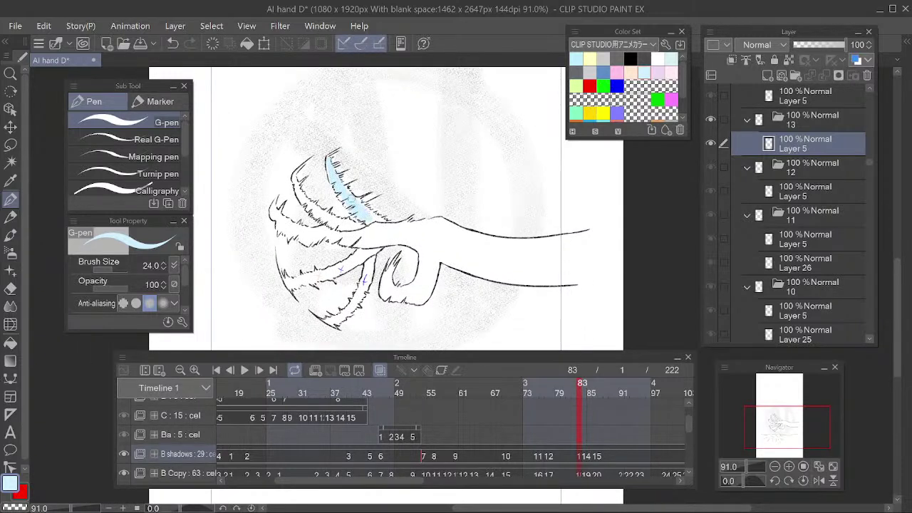
{"action": "key", "text": "ctrl+z"}
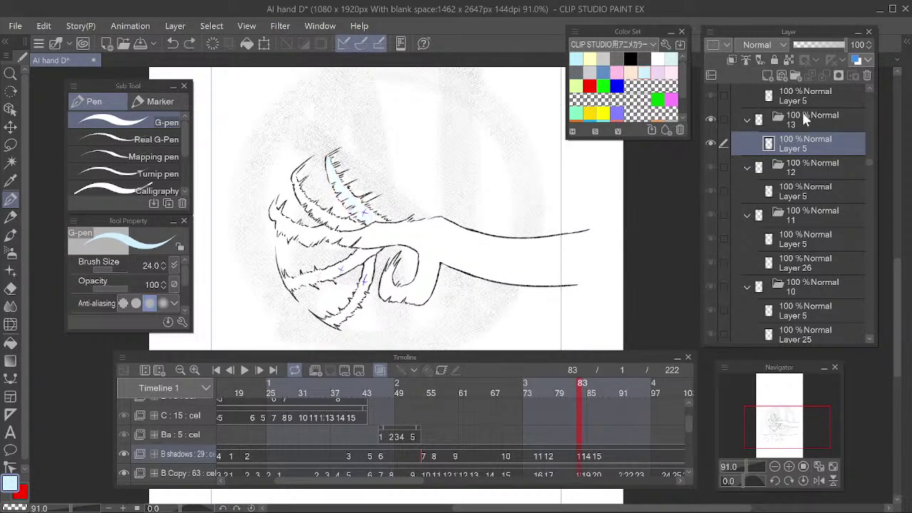
{"action": "left_click", "coordinate": [777, 76]}
{"action": "left_click_drag", "start_coordinate": [791, 143], "coordinate": [785, 171]}
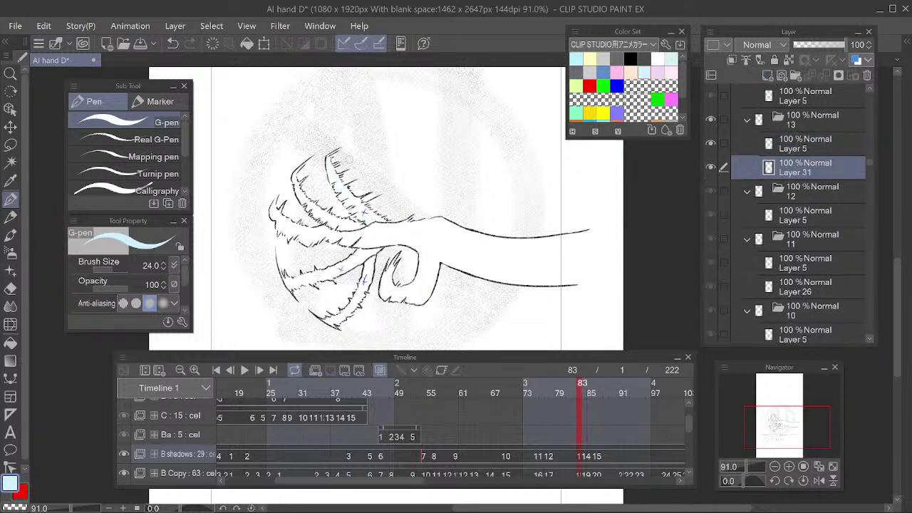
Paint the three fingers marked with crosses light blue on cel 13's Layer 31
{"action": "mouse_move", "coordinate": [332, 161]}
{"action": "left_mouse_down"}
{"action": "mouse_move", "coordinate": [346, 203]}
{"action": "mouse_move", "coordinate": [382, 220]}
{"action": "left_mouse_up"}
{"action": "left_click_drag", "start_coordinate": [345, 144], "coordinate": [406, 129]}
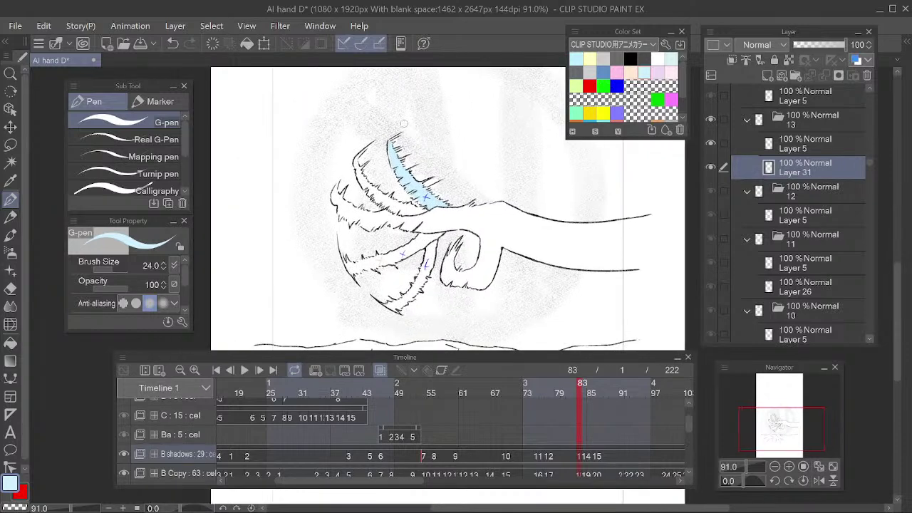
{"action": "mouse_move", "coordinate": [343, 259]}
{"action": "left_mouse_down"}
{"action": "mouse_move", "coordinate": [371, 265]}
{"action": "mouse_move", "coordinate": [427, 240]}
{"action": "mouse_move", "coordinate": [419, 235]}
{"action": "mouse_move", "coordinate": [436, 237]}
{"action": "mouse_move", "coordinate": [420, 283]}
{"action": "mouse_move", "coordinate": [387, 309]}
{"action": "mouse_move", "coordinate": [419, 289]}
{"action": "left_mouse_up"}
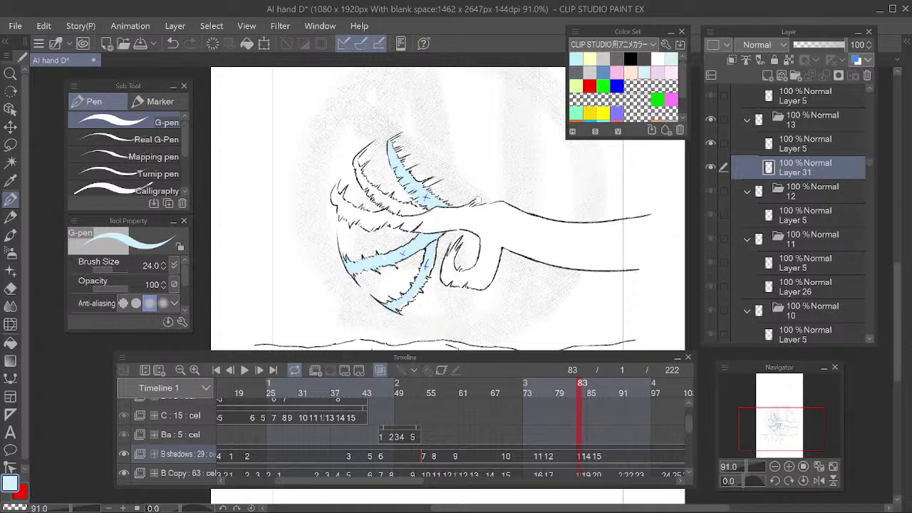
Add a new layer below Layer 5 in cel 14 at frame 85 and paint the three lower fingers marked with crosses light blue
{"action": "left_click", "coordinate": [591, 390]}
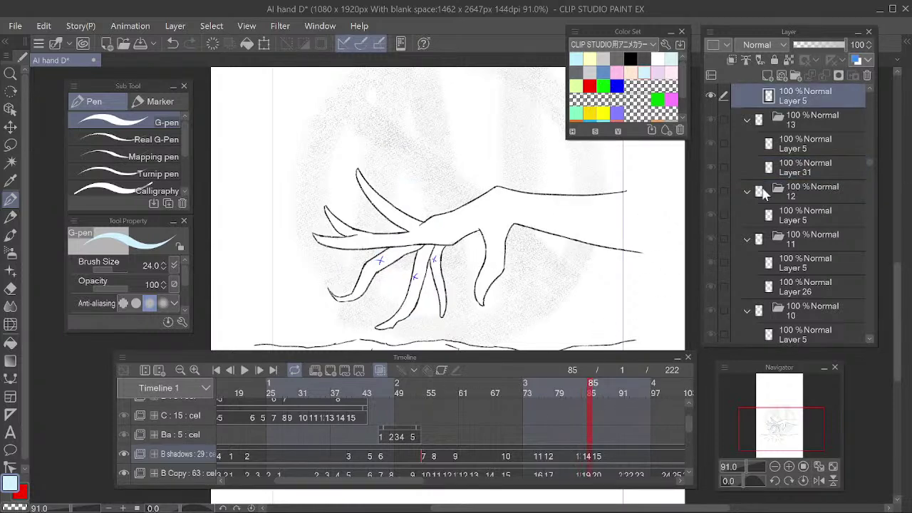
{"action": "scroll", "coordinate": [801, 188], "scroll_direction": "up", "scroll_amount": 2}
{"action": "left_click", "coordinate": [768, 76]}
{"action": "left_click_drag", "start_coordinate": [790, 154], "coordinate": [794, 182]}
{"action": "mouse_move", "coordinate": [390, 251]}
{"action": "left_mouse_down"}
{"action": "mouse_move", "coordinate": [343, 299]}
{"action": "mouse_move", "coordinate": [385, 254]}
{"action": "mouse_move", "coordinate": [343, 299]}
{"action": "mouse_move", "coordinate": [391, 253]}
{"action": "mouse_move", "coordinate": [427, 248]}
{"action": "mouse_move", "coordinate": [419, 266]}
{"action": "mouse_move", "coordinate": [428, 251]}
{"action": "mouse_move", "coordinate": [406, 309]}
{"action": "mouse_move", "coordinate": [412, 304]}
{"action": "mouse_move", "coordinate": [384, 326]}
{"action": "left_mouse_up"}
{"action": "left_click_drag", "start_coordinate": [430, 249], "coordinate": [443, 315]}
On cel 13's Layer 31, paint the second upper finger light blue and erase the fill from the uppermost finger
{"action": "mouse_move", "coordinate": [590, 389]}
{"action": "left_mouse_down"}
{"action": "mouse_move", "coordinate": [599, 386]}
{"action": "mouse_move", "coordinate": [577, 393]}
{"action": "mouse_move", "coordinate": [589, 393]}
{"action": "mouse_move", "coordinate": [577, 402]}
{"action": "left_mouse_up"}
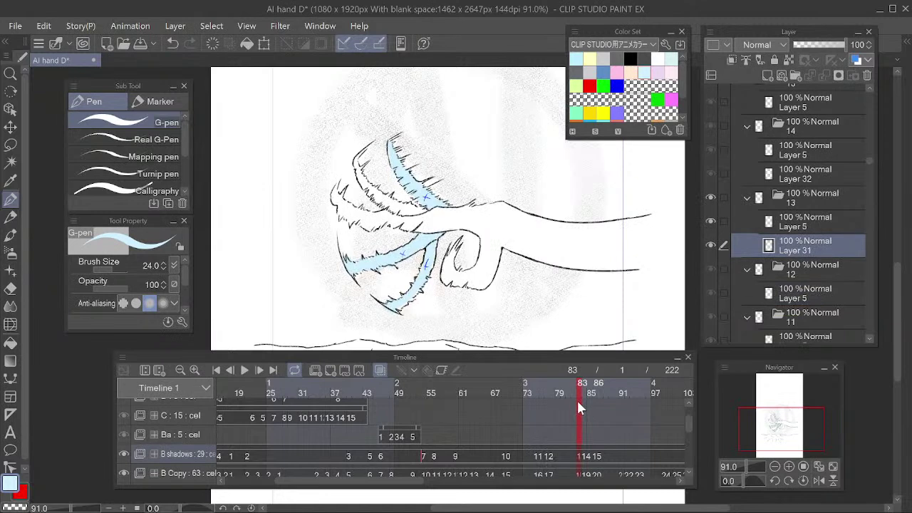
{"action": "mouse_move", "coordinate": [359, 177]}
{"action": "left_mouse_down"}
{"action": "mouse_move", "coordinate": [359, 158]}
{"action": "mouse_move", "coordinate": [374, 195]}
{"action": "left_mouse_up"}
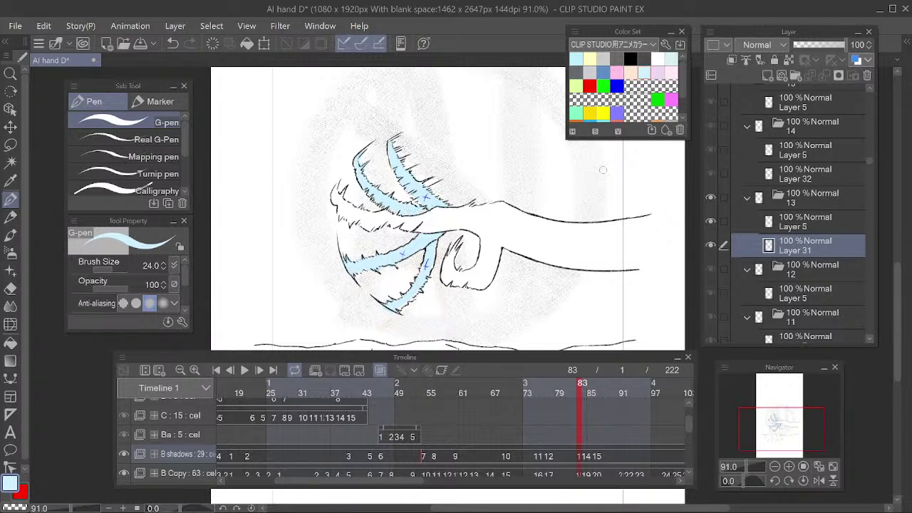
{"action": "left_click", "coordinate": [792, 224]}
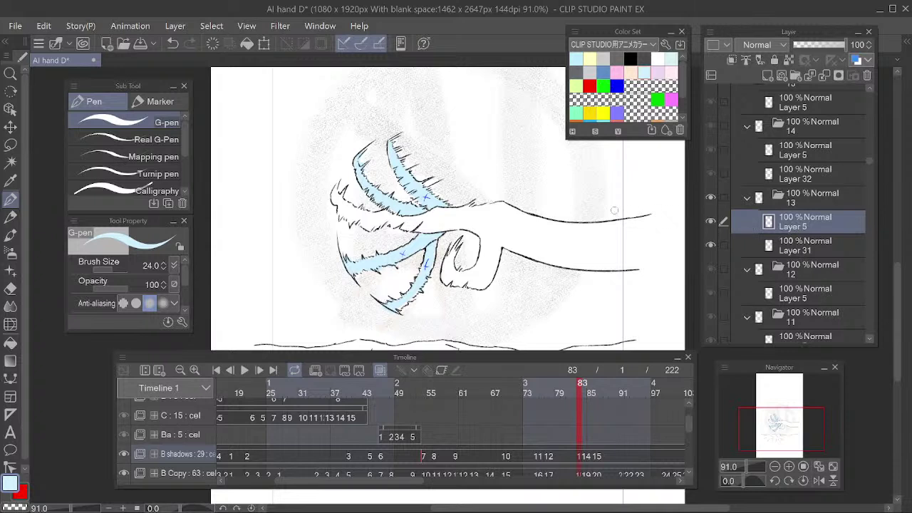
{"action": "left_click", "coordinate": [797, 244]}
{"action": "key", "text": "e"}
{"action": "left_click_drag", "start_coordinate": [398, 149], "coordinate": [401, 167]}
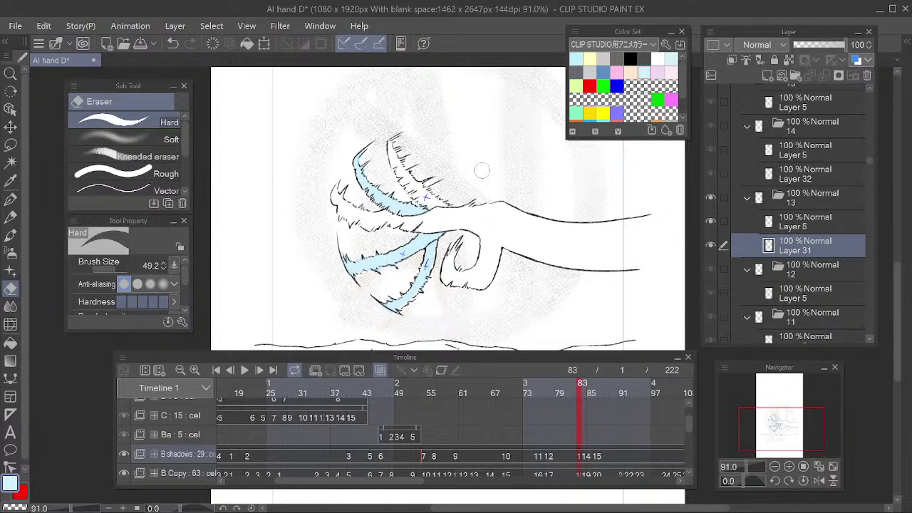
Flip between cels 13 and 14 around frames 83 and 84 to compare which fingers are shaded
{"action": "left_click", "coordinate": [587, 457]}
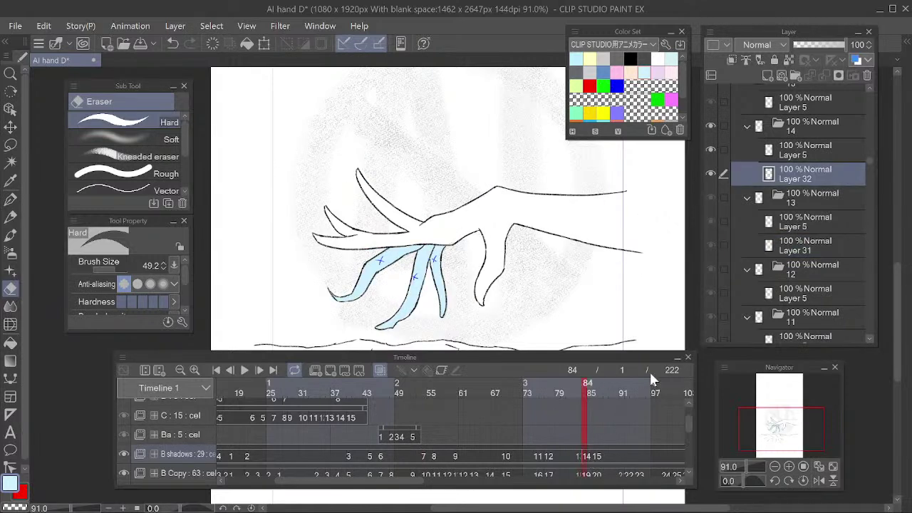
{"action": "left_click", "coordinate": [577, 389]}
{"action": "left_click", "coordinate": [587, 391]}
{"action": "left_click", "coordinate": [578, 389]}
Paint the three lower fingers light blue with the G-pen on cel 15's Layer 5 at frame 86, checking them against cel 13
{"action": "mouse_move", "coordinate": [577, 389]}
{"action": "left_mouse_down"}
{"action": "mouse_move", "coordinate": [597, 398]}
{"action": "mouse_move", "coordinate": [574, 399]}
{"action": "mouse_move", "coordinate": [582, 409]}
{"action": "mouse_move", "coordinate": [597, 396]}
{"action": "left_mouse_up"}
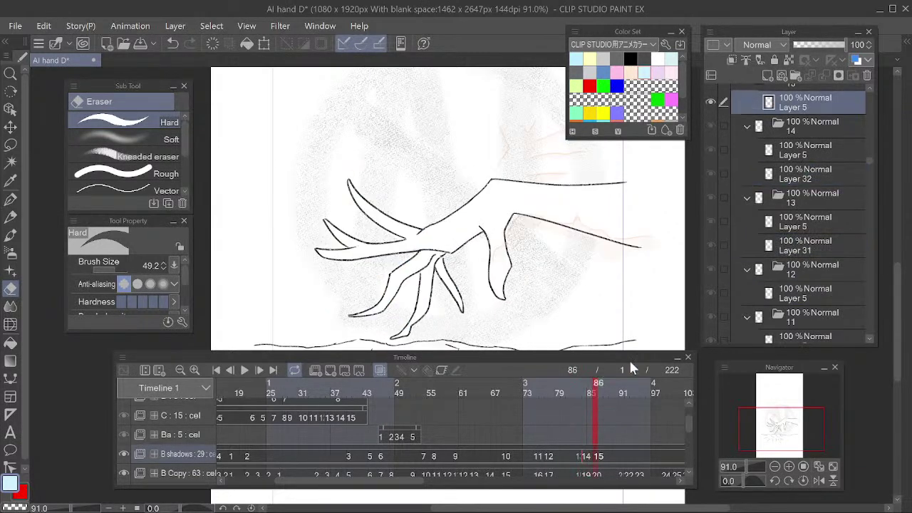
{"action": "scroll", "coordinate": [810, 167], "scroll_direction": "up", "scroll_amount": 1}
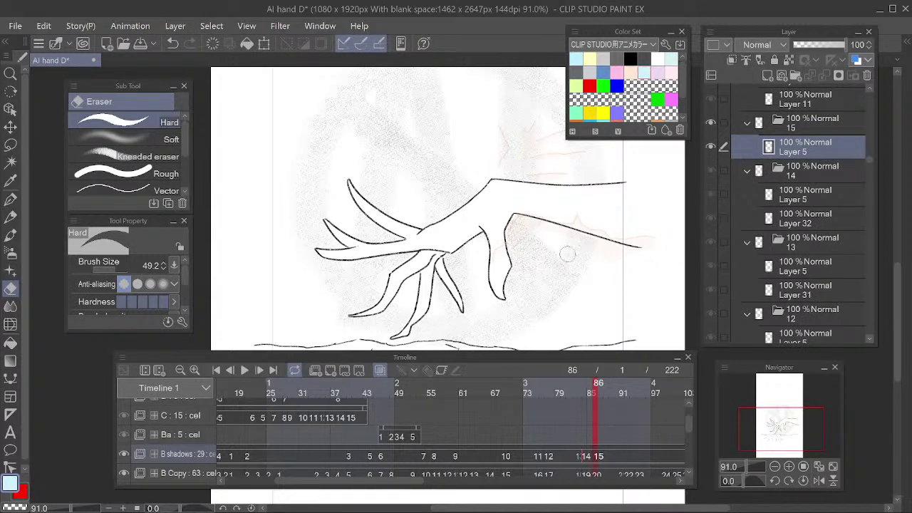
{"action": "key", "text": "p"}
{"action": "left_click_drag", "start_coordinate": [581, 390], "coordinate": [596, 396]}
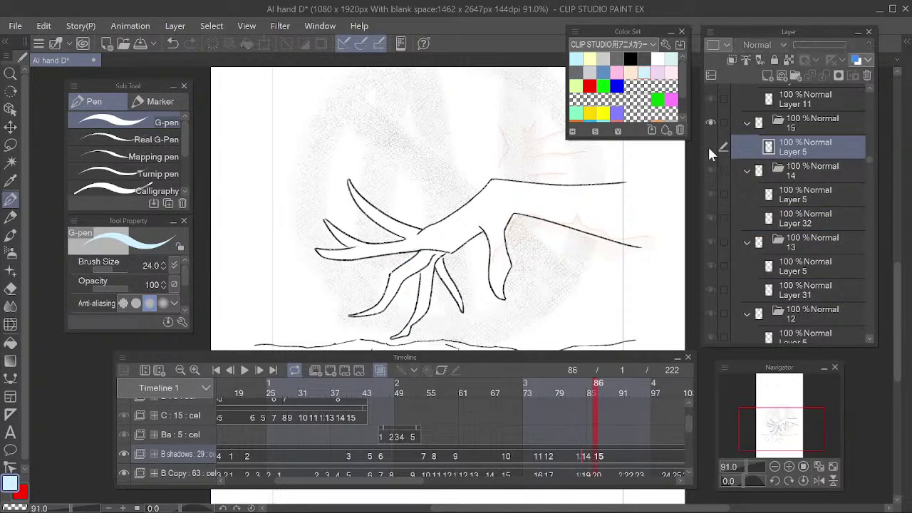
{"action": "left_click_drag", "start_coordinate": [427, 255], "coordinate": [389, 293]}
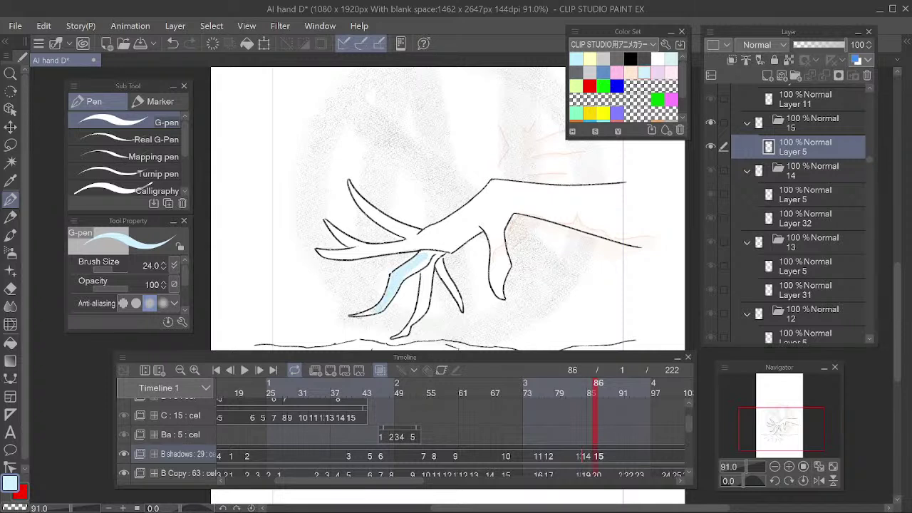
{"action": "mouse_move", "coordinate": [402, 272]}
{"action": "left_mouse_down"}
{"action": "mouse_move", "coordinate": [431, 255]}
{"action": "mouse_move", "coordinate": [426, 311]}
{"action": "mouse_move", "coordinate": [422, 292]}
{"action": "left_mouse_up"}
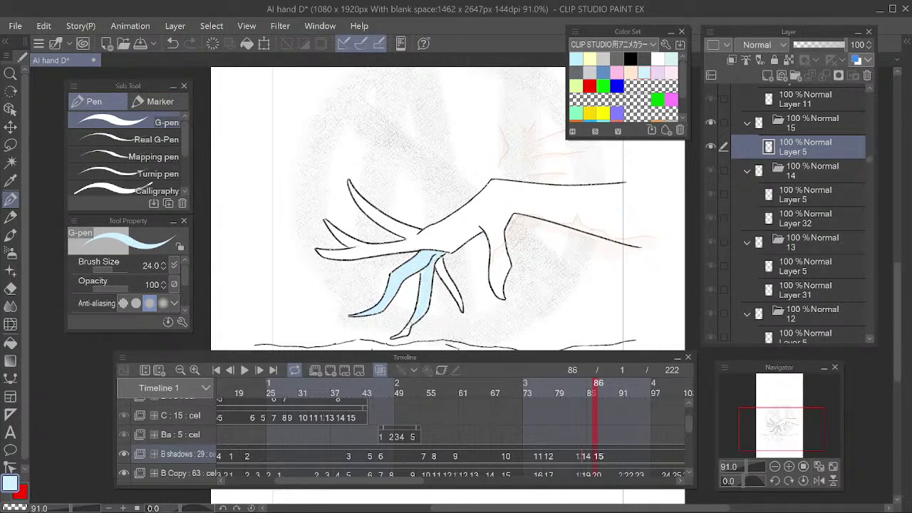
{"action": "left_click_drag", "start_coordinate": [406, 331], "coordinate": [399, 335]}
{"action": "left_click_drag", "start_coordinate": [438, 267], "coordinate": [462, 309]}
{"action": "mouse_move", "coordinate": [600, 391]}
{"action": "left_mouse_down"}
{"action": "mouse_move", "coordinate": [580, 401]}
{"action": "mouse_move", "coordinate": [598, 404]}
{"action": "mouse_move", "coordinate": [602, 395]}
{"action": "mouse_move", "coordinate": [577, 408]}
{"action": "mouse_move", "coordinate": [594, 415]}
{"action": "left_mouse_up"}
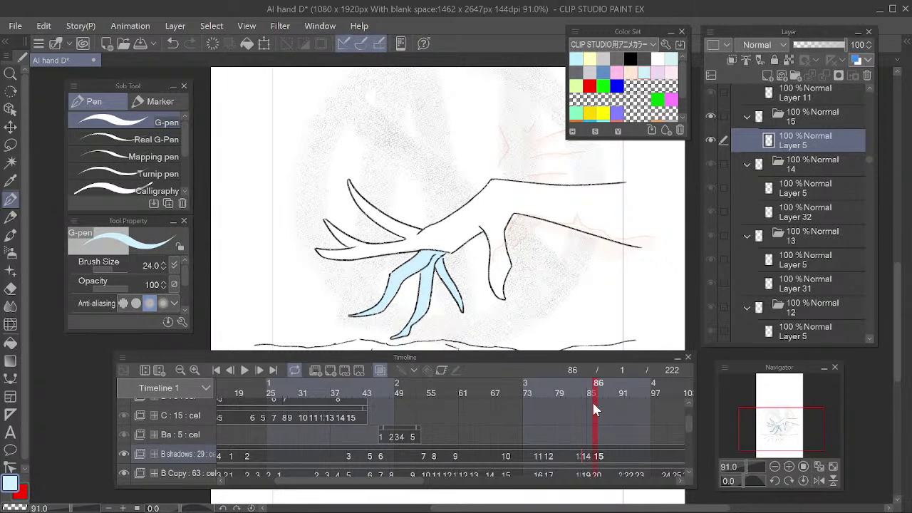
{"action": "left_click_drag", "start_coordinate": [590, 394], "coordinate": [580, 395]}
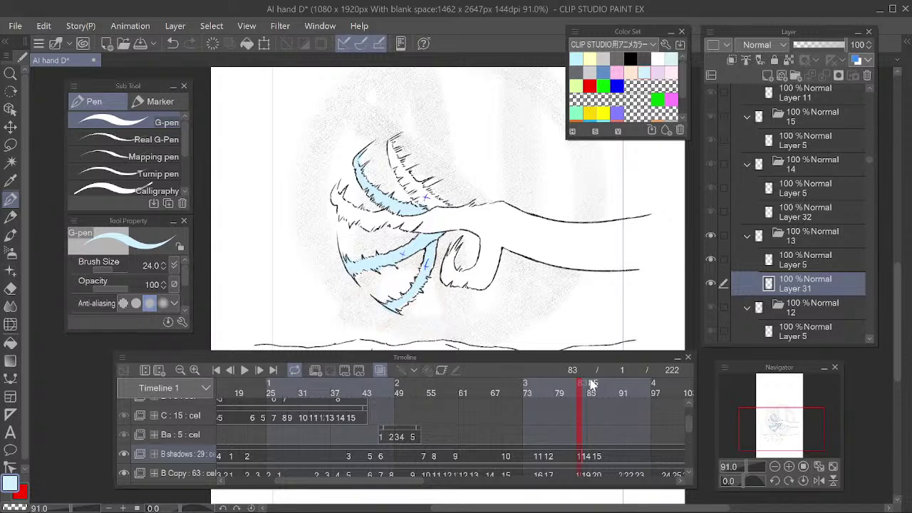
Move to frame 91 and add a new animation cel there on the B shadows track
{"action": "mouse_move", "coordinate": [590, 456]}
{"action": "left_mouse_down"}
{"action": "mouse_move", "coordinate": [601, 461]}
{"action": "mouse_move", "coordinate": [603, 431]}
{"action": "mouse_move", "coordinate": [384, 421]}
{"action": "mouse_move", "coordinate": [344, 393]}
{"action": "mouse_move", "coordinate": [369, 397]}
{"action": "left_mouse_up"}
{"action": "mouse_move", "coordinate": [497, 411]}
{"action": "left_mouse_down"}
{"action": "mouse_move", "coordinate": [556, 416]}
{"action": "mouse_move", "coordinate": [514, 422]}
{"action": "mouse_move", "coordinate": [554, 422]}
{"action": "left_mouse_up"}
{"action": "mouse_move", "coordinate": [482, 436]}
{"action": "left_mouse_down"}
{"action": "mouse_move", "coordinate": [468, 428]}
{"action": "mouse_move", "coordinate": [358, 452]}
{"action": "mouse_move", "coordinate": [376, 444]}
{"action": "left_mouse_up"}
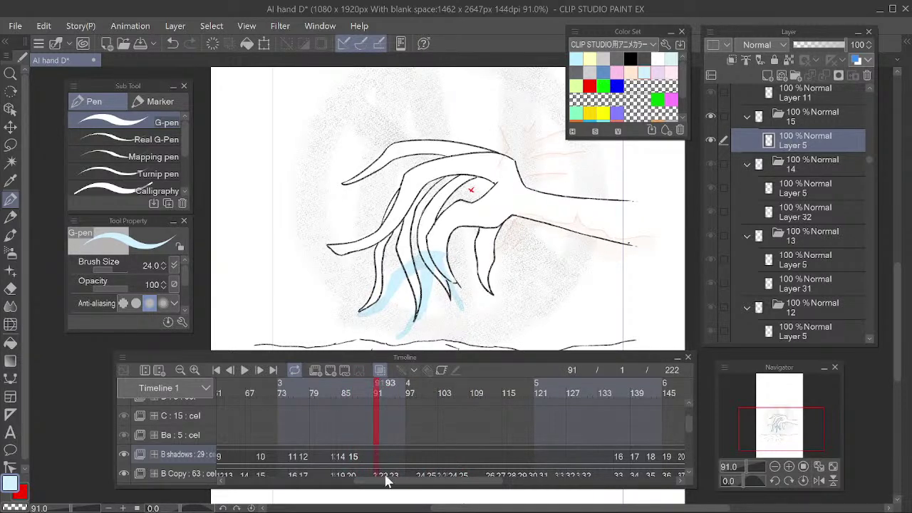
{"action": "key", "text": "alt+n"}
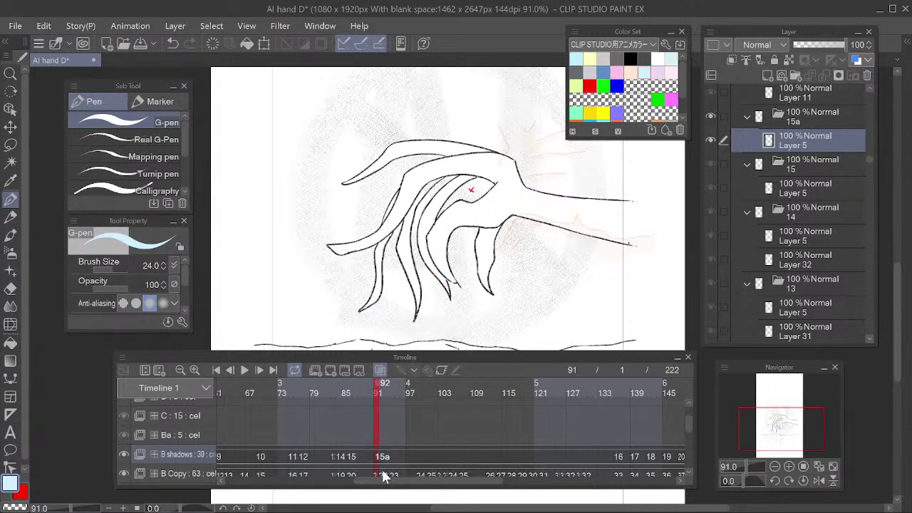
{"action": "scroll", "coordinate": [443, 266], "scroll_direction": "down", "scroll_amount": 5}
{"action": "scroll", "coordinate": [513, 275], "scroll_direction": "up", "scroll_amount": 3}
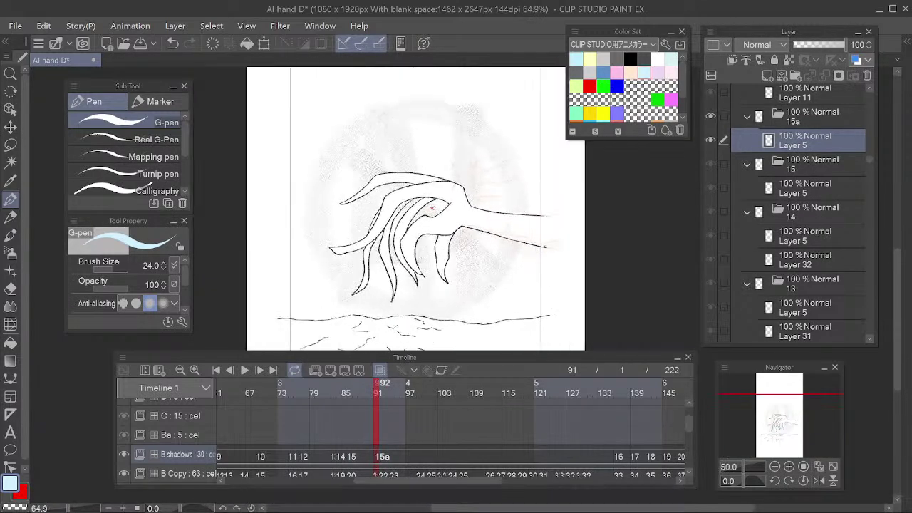
Play the animation from frame 1, stop it at frame 37, and save the file
{"action": "left_click_drag", "start_coordinate": [404, 420], "coordinate": [528, 412]}
{"action": "left_click_drag", "start_coordinate": [454, 417], "coordinate": [513, 410]}
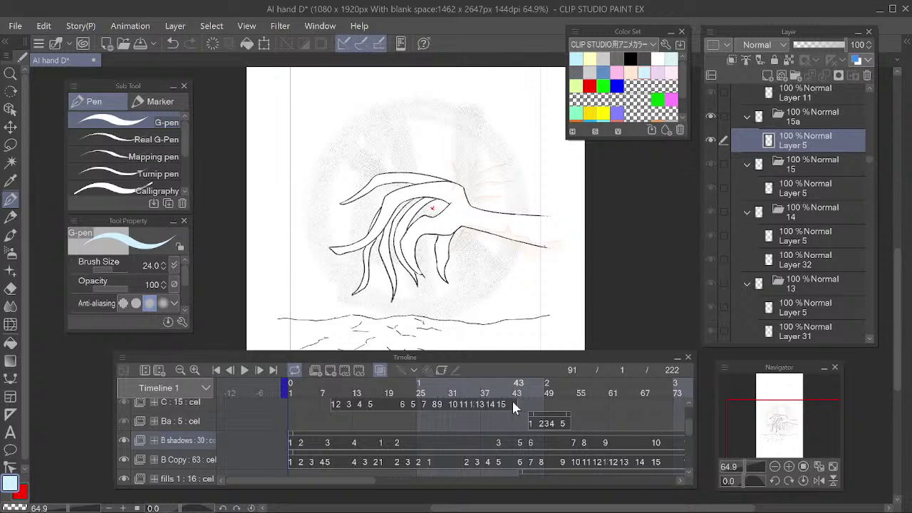
{"action": "left_click", "coordinate": [292, 391]}
{"action": "left_click_drag", "start_coordinate": [311, 391], "coordinate": [296, 438]}
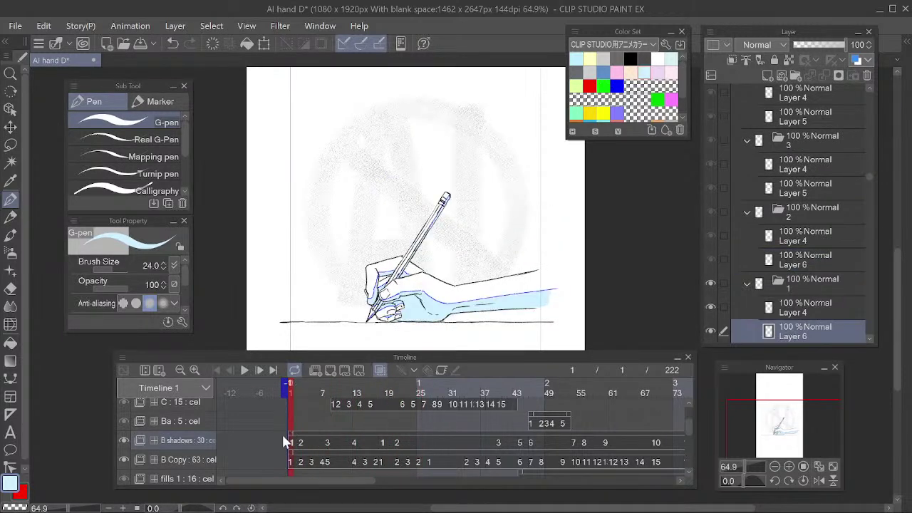
{"action": "key", "text": "space"}
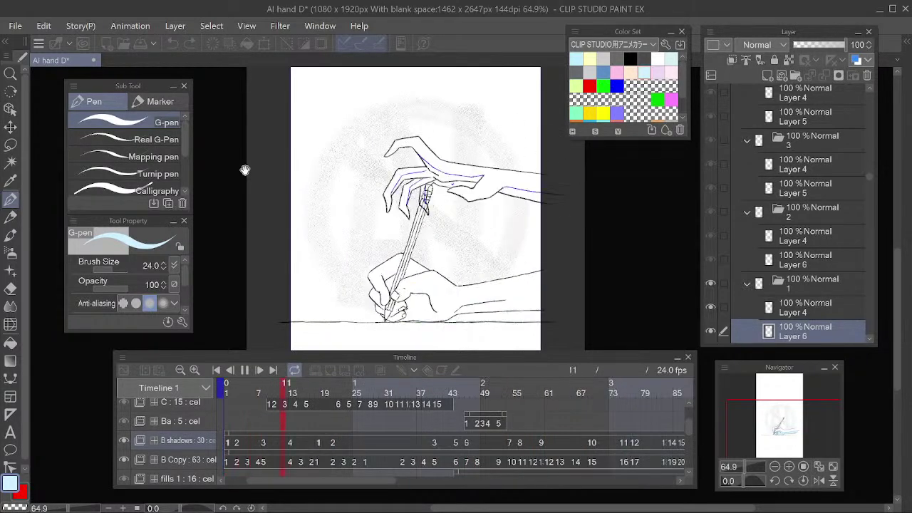
{"action": "key", "text": "space"}
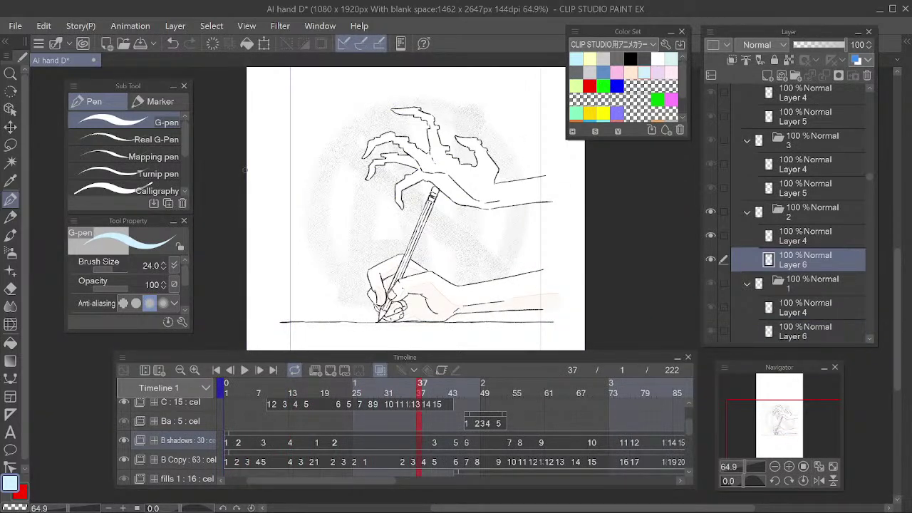
{"action": "key", "text": "ctrl+s"}
Scrub the timeline between frames 27 and 90 to examine which B shadows cels are shaded
{"action": "left_click", "coordinate": [370, 393]}
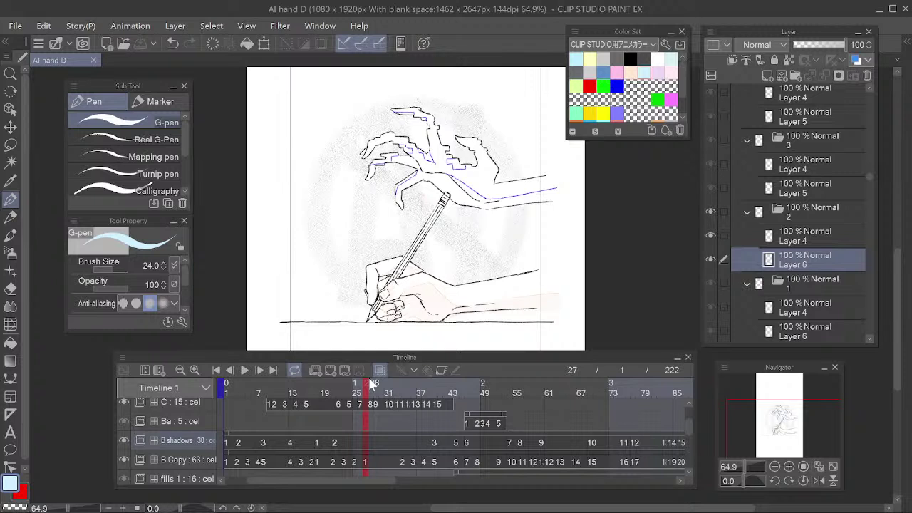
{"action": "left_click", "coordinate": [794, 211]}
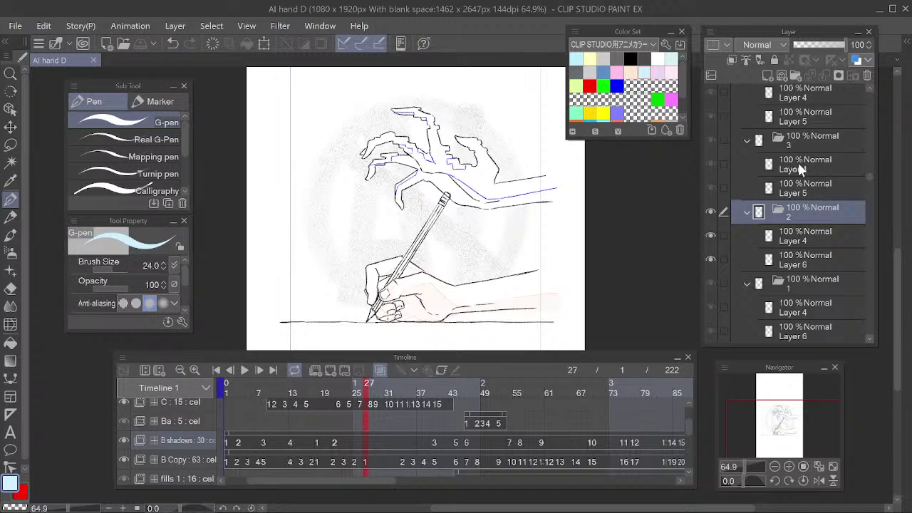
{"action": "left_click_drag", "start_coordinate": [360, 393], "coordinate": [500, 392]}
{"action": "left_click_drag", "start_coordinate": [529, 421], "coordinate": [377, 435]}
{"action": "mouse_move", "coordinate": [521, 396]}
{"action": "left_mouse_down"}
{"action": "mouse_move", "coordinate": [548, 396]}
{"action": "mouse_move", "coordinate": [377, 429]}
{"action": "left_mouse_up"}
{"action": "left_click_drag", "start_coordinate": [513, 421], "coordinate": [583, 406]}
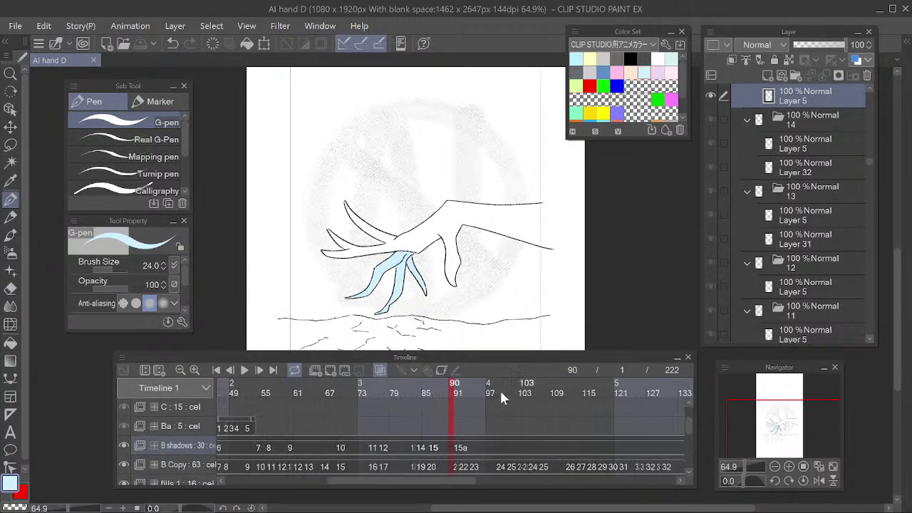
{"action": "mouse_move", "coordinate": [447, 394]}
{"action": "left_mouse_down"}
{"action": "mouse_move", "coordinate": [372, 398]}
{"action": "mouse_move", "coordinate": [423, 396]}
{"action": "mouse_move", "coordinate": [465, 429]}
{"action": "left_mouse_up"}
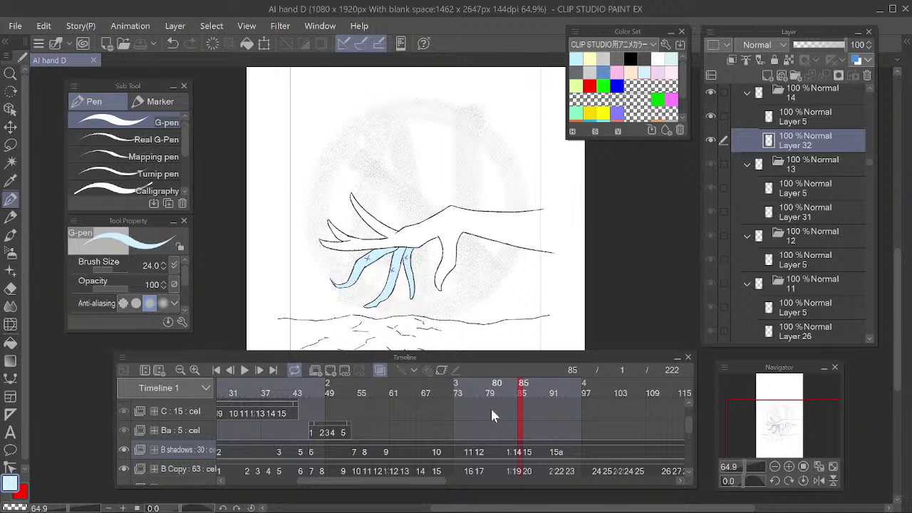
{"action": "left_click_drag", "start_coordinate": [483, 386], "coordinate": [318, 392]}
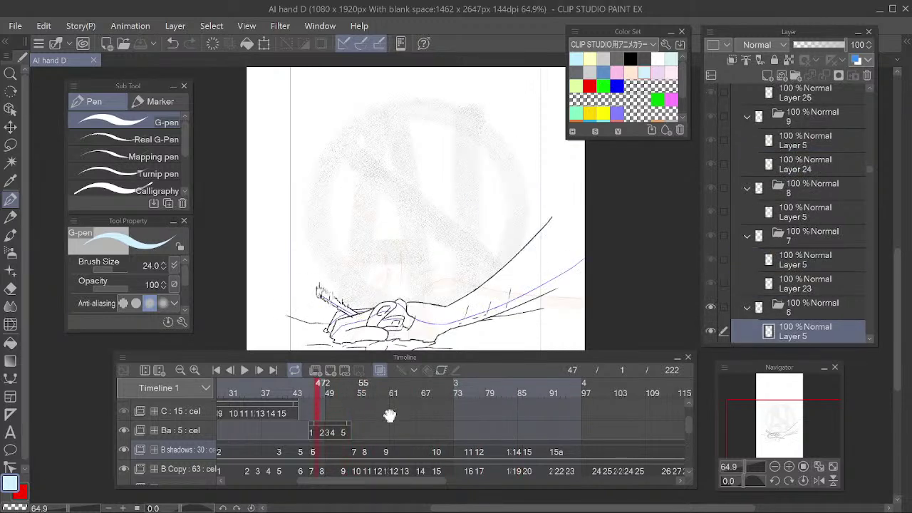
{"action": "left_click_drag", "start_coordinate": [386, 415], "coordinate": [422, 426]}
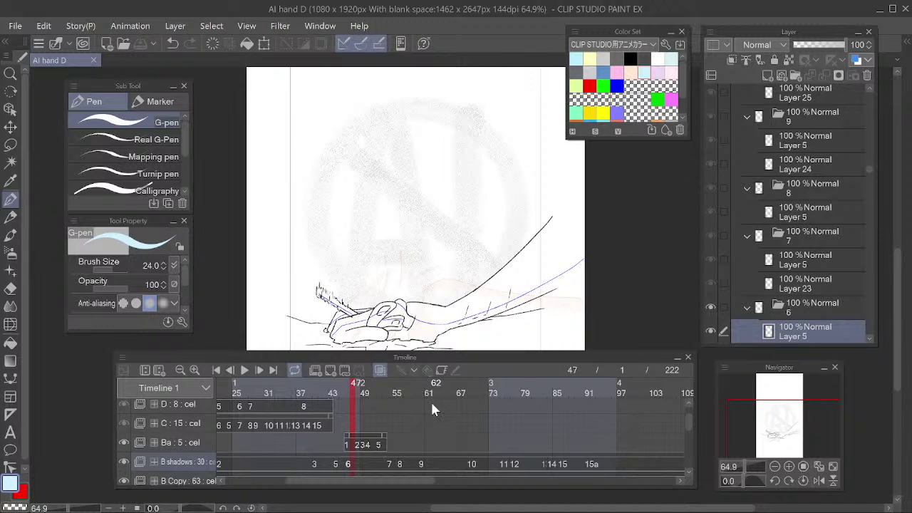
{"action": "mouse_move", "coordinate": [367, 386]}
{"action": "left_mouse_down"}
{"action": "mouse_move", "coordinate": [546, 393]}
{"action": "mouse_move", "coordinate": [390, 399]}
{"action": "mouse_move", "coordinate": [334, 413]}
{"action": "left_mouse_up"}
{"action": "left_click_drag", "start_coordinate": [434, 422], "coordinate": [614, 418]}
{"action": "left_click_drag", "start_coordinate": [462, 427], "coordinate": [436, 424]}
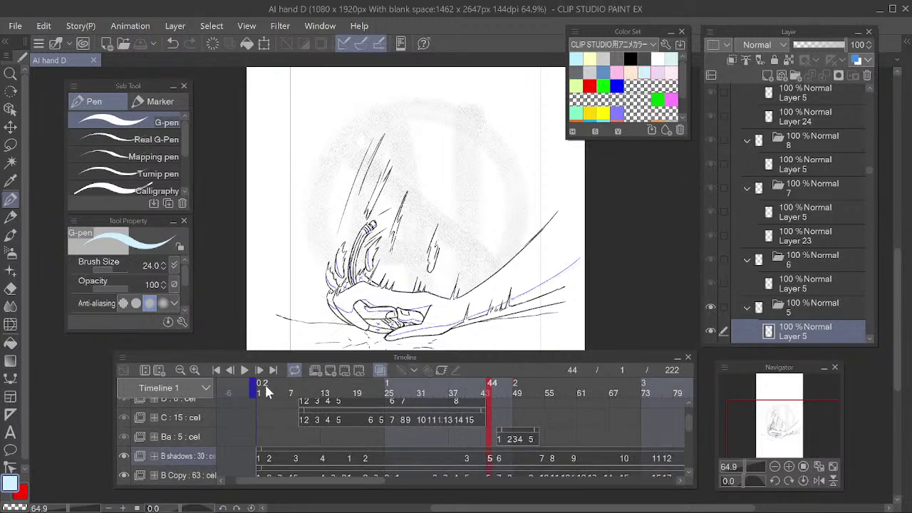
Turn off onion skin and return the timeline to frame 1
{"action": "left_click", "coordinate": [265, 384]}
{"action": "mouse_move", "coordinate": [270, 400]}
{"action": "left_mouse_down"}
{"action": "mouse_move", "coordinate": [333, 397]}
{"action": "mouse_move", "coordinate": [392, 421]}
{"action": "mouse_move", "coordinate": [554, 429]}
{"action": "left_mouse_up"}
{"action": "left_click", "coordinate": [384, 374]}
{"action": "left_click_drag", "start_coordinate": [268, 394], "coordinate": [243, 404]}
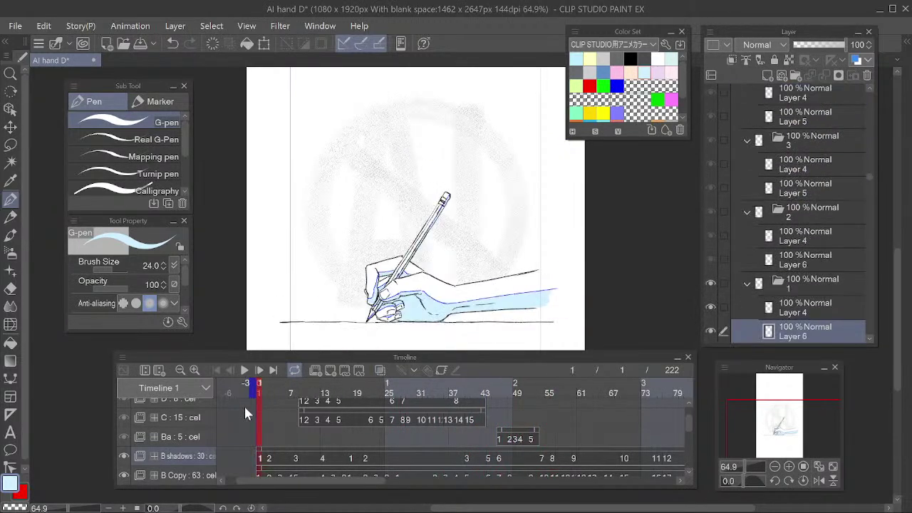
Play the animation from frame 1 without onion skin and stop it at frame 159
{"action": "scroll", "coordinate": [463, 192], "scroll_direction": "down", "scroll_amount": 2}
{"action": "scroll", "coordinate": [499, 206], "scroll_direction": "up", "scroll_amount": 2}
{"action": "scroll", "coordinate": [499, 250], "scroll_direction": "down", "scroll_amount": 2}
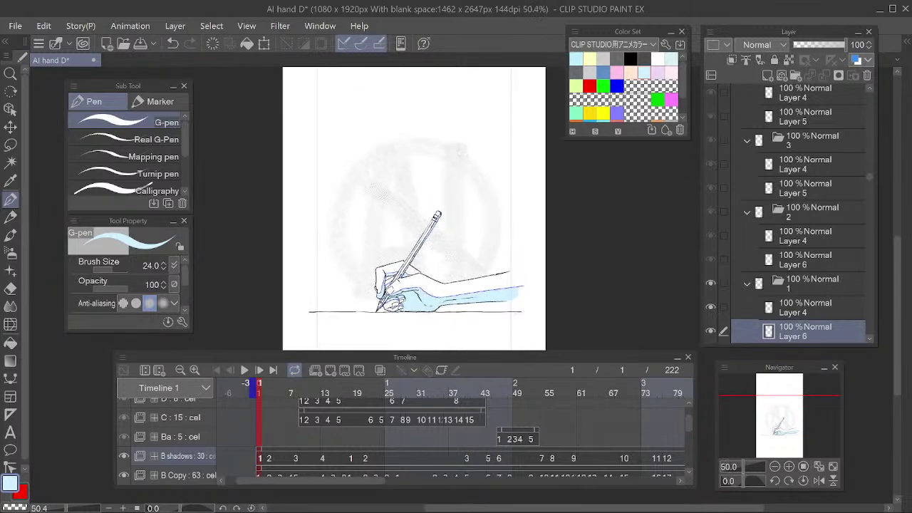
{"action": "scroll", "coordinate": [487, 218], "scroll_direction": "up", "scroll_amount": 1}
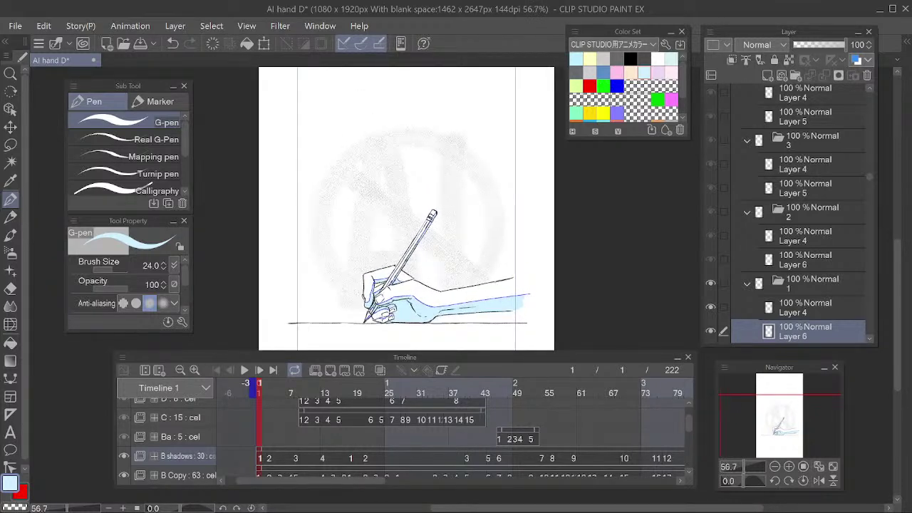
{"action": "key", "text": "Return"}
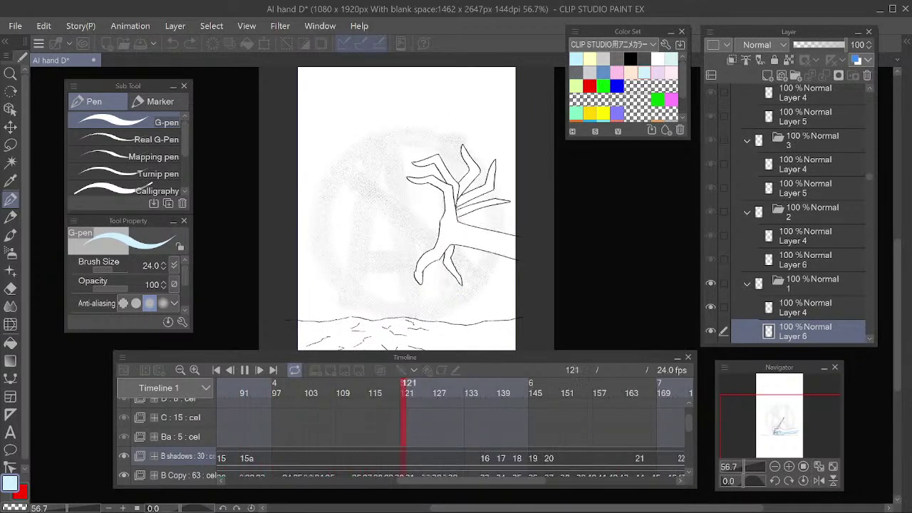
{"action": "key", "text": "space"}
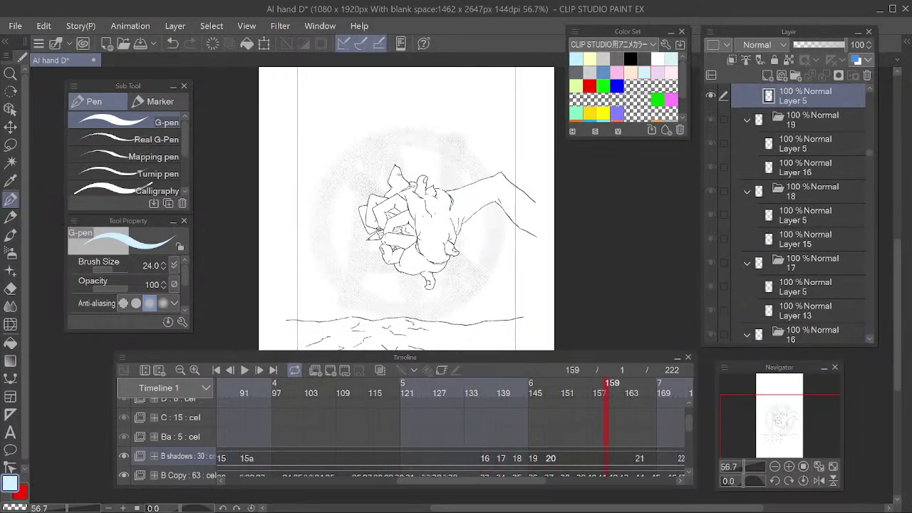
Go to frame 78 and toggle the visibility of cel 12's Layer 5 to examine its shading
{"action": "left_click_drag", "start_coordinate": [435, 487], "coordinate": [366, 488]}
{"action": "left_click_drag", "start_coordinate": [342, 385], "coordinate": [396, 410]}
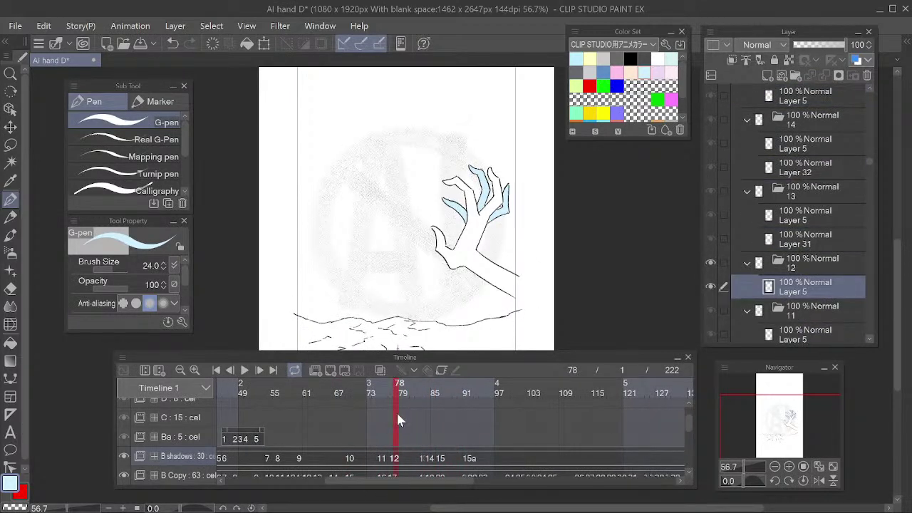
{"action": "left_click", "coordinate": [710, 286]}
{"action": "left_click", "coordinate": [710, 286]}
On cel 11's Layer 5 at frame 75, draw a blue pencil shadow line down the thumb side of the palm
{"action": "mouse_move", "coordinate": [378, 385]}
{"action": "left_mouse_down"}
{"action": "mouse_move", "coordinate": [336, 395]}
{"action": "mouse_move", "coordinate": [380, 398]}
{"action": "left_mouse_up"}
{"action": "left_click", "coordinate": [772, 158]}
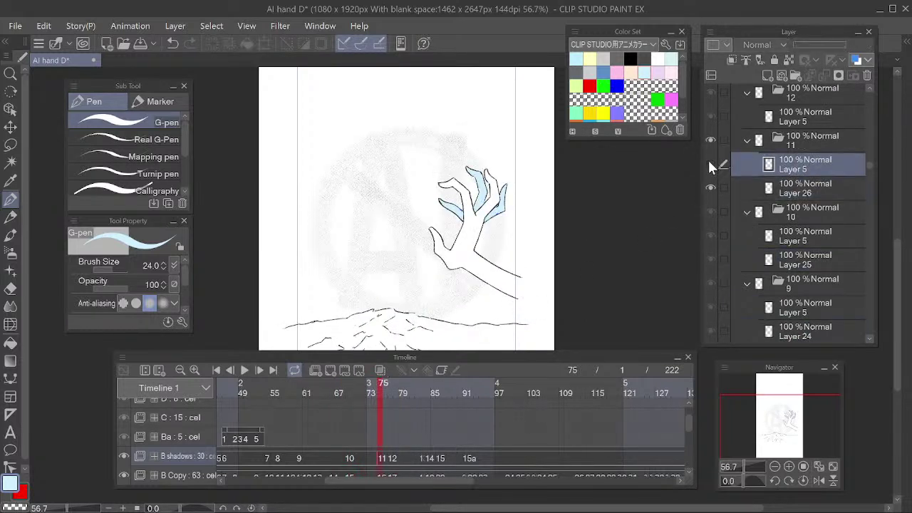
{"action": "key", "text": "p"}
{"action": "left_click", "coordinate": [618, 87]}
{"action": "mouse_move", "coordinate": [457, 191]}
{"action": "left_mouse_down"}
{"action": "mouse_move", "coordinate": [471, 227]}
{"action": "mouse_move", "coordinate": [454, 254]}
{"action": "left_mouse_up"}
{"action": "key", "text": "e"}
{"action": "key", "text": "p"}
{"action": "key", "text": "ctrl+z"}
{"action": "left_click_drag", "start_coordinate": [467, 223], "coordinate": [448, 252]}
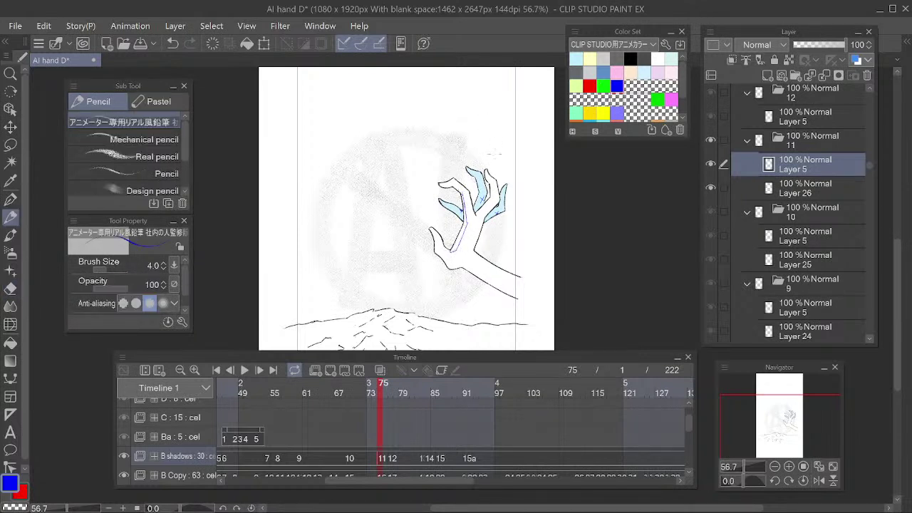
Erase the thumb-side line on cel 11 and clean up the blue shadow line along the palm's opposite edge
{"action": "key", "text": "e"}
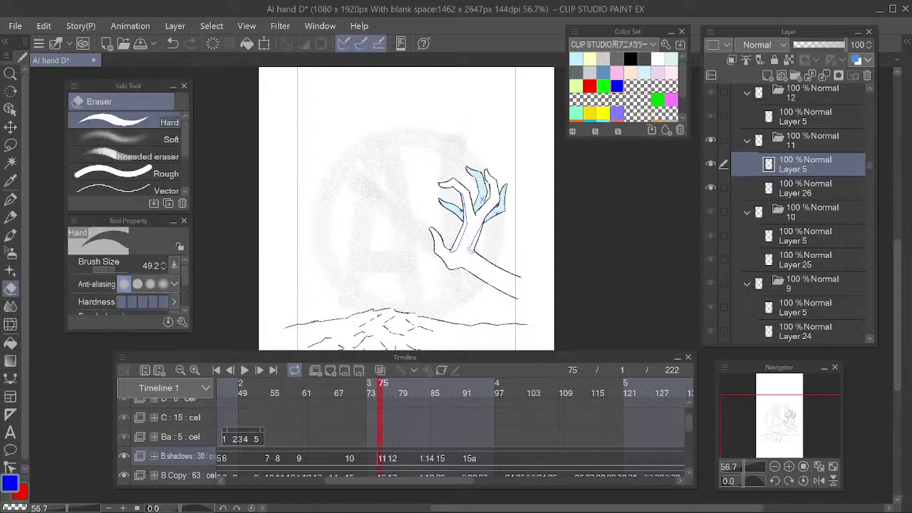
{"action": "key", "text": "p"}
{"action": "key", "text": "e"}
{"action": "key", "text": "p"}
{"action": "key", "text": "e"}
{"action": "key", "text": "p"}
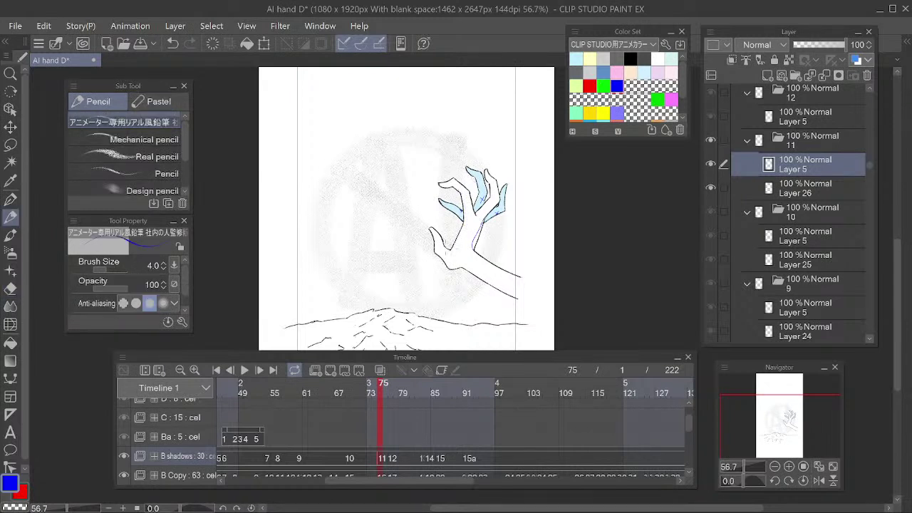
Outline the shadow in blue pencil from the thumb along the lower edge of the wrist and forearm, cleaning it with the eraser
{"action": "mouse_move", "coordinate": [435, 254]}
{"action": "left_mouse_down"}
{"action": "mouse_move", "coordinate": [473, 264]}
{"action": "mouse_move", "coordinate": [524, 297]}
{"action": "left_mouse_up"}
{"action": "key", "text": "e"}
{"action": "key", "text": "p"}
{"action": "key", "text": "e"}
{"action": "left_click_drag", "start_coordinate": [470, 263], "coordinate": [518, 293]}
{"action": "key", "text": "p"}
Paint the outlined palm, wrist and forearm shadows light blue with the G-pen on cel 11's Layer 26
{"action": "left_click", "coordinate": [805, 188]}
{"action": "left_click", "coordinate": [644, 72]}
{"action": "key", "text": "e"}
{"action": "key", "text": "p"}
{"action": "key", "text": "e"}
{"action": "key", "text": "p"}
{"action": "key", "text": "p"}
{"action": "mouse_move", "coordinate": [490, 210]}
{"action": "left_mouse_down"}
{"action": "mouse_move", "coordinate": [474, 249]}
{"action": "mouse_move", "coordinate": [451, 267]}
{"action": "mouse_move", "coordinate": [525, 299]}
{"action": "left_mouse_up"}
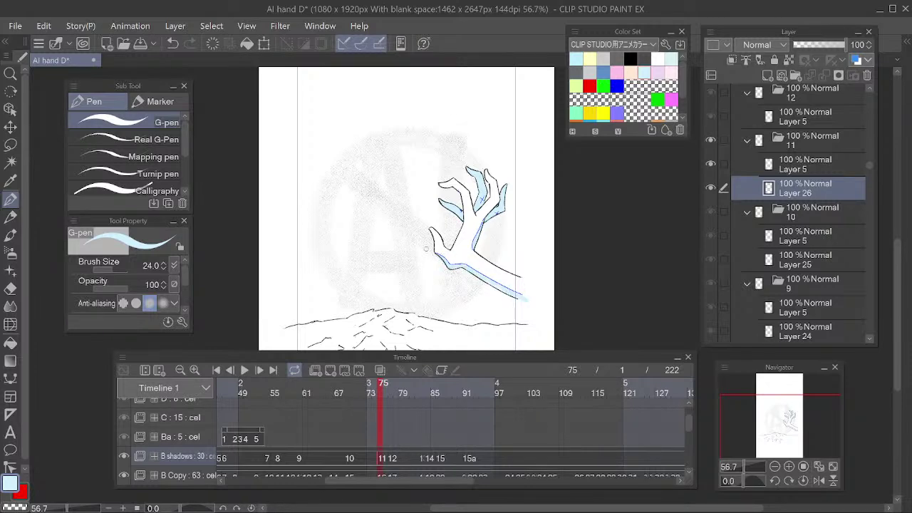
Check cel 11's shading over the whole hand at frame 75 and save the file
{"action": "scroll", "coordinate": [516, 143], "scroll_direction": "down", "scroll_amount": 1}
{"action": "scroll", "coordinate": [516, 143], "scroll_direction": "up", "scroll_amount": 2}
{"action": "mouse_move", "coordinate": [376, 396]}
{"action": "left_mouse_down"}
{"action": "mouse_move", "coordinate": [355, 397]}
{"action": "mouse_move", "coordinate": [394, 396]}
{"action": "mouse_move", "coordinate": [372, 402]}
{"action": "mouse_move", "coordinate": [383, 404]}
{"action": "left_mouse_up"}
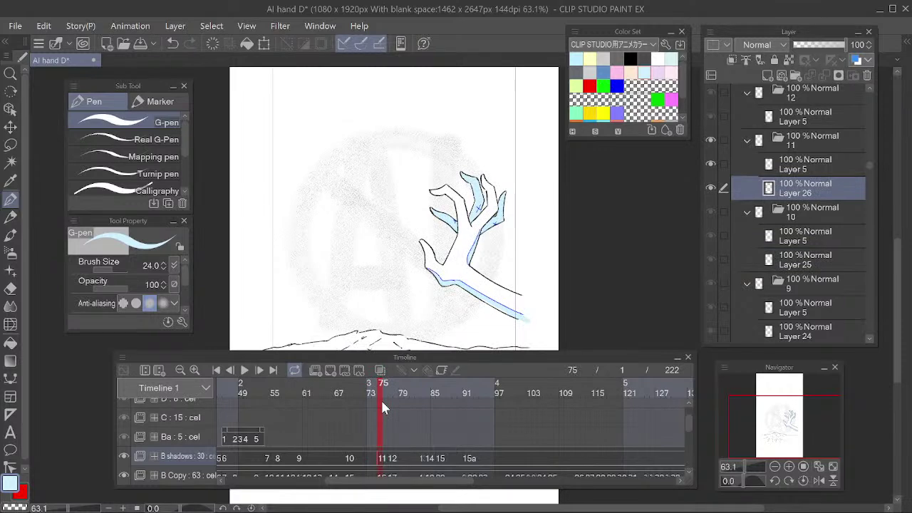
{"action": "key", "text": "ctrl+minus"}
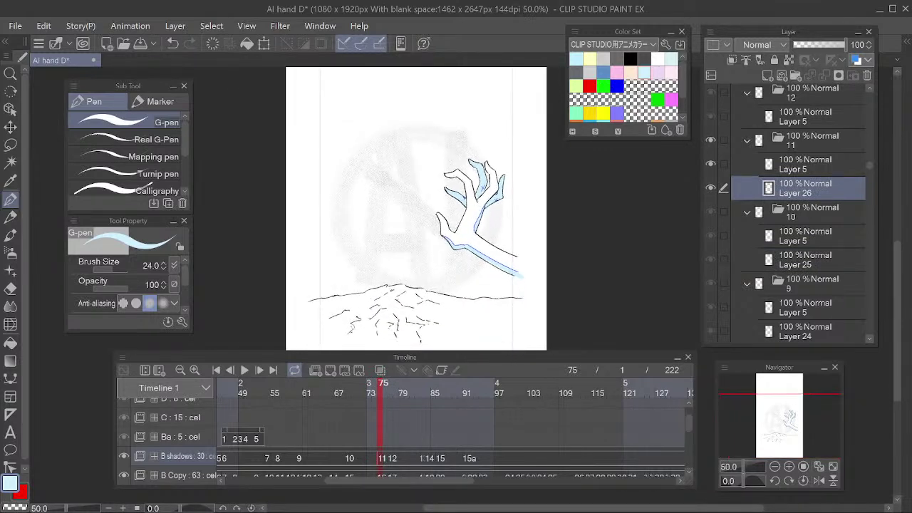
{"action": "key", "text": "ctrl+s"}
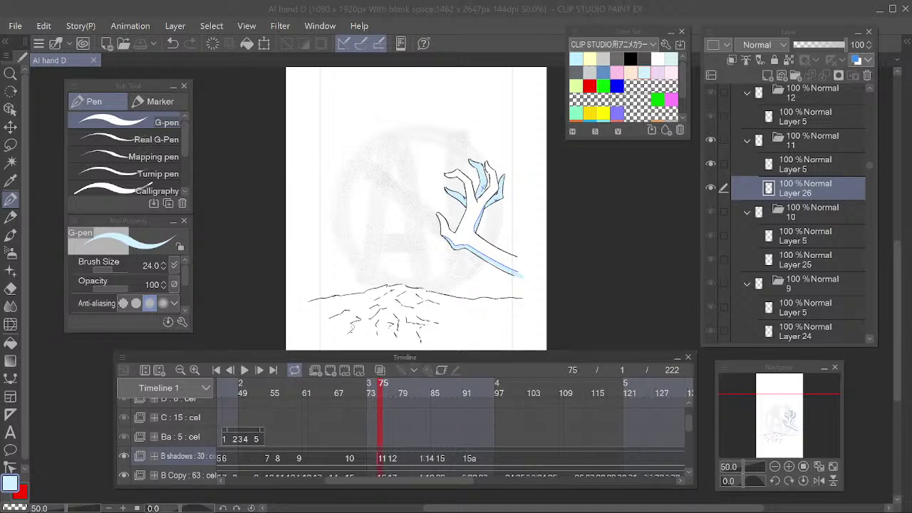
{"action": "key", "text": "alt+Tab"}
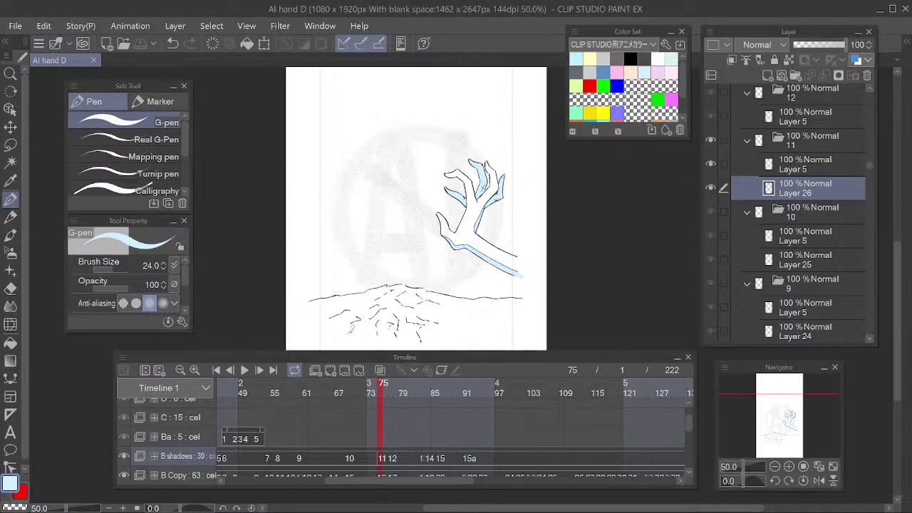